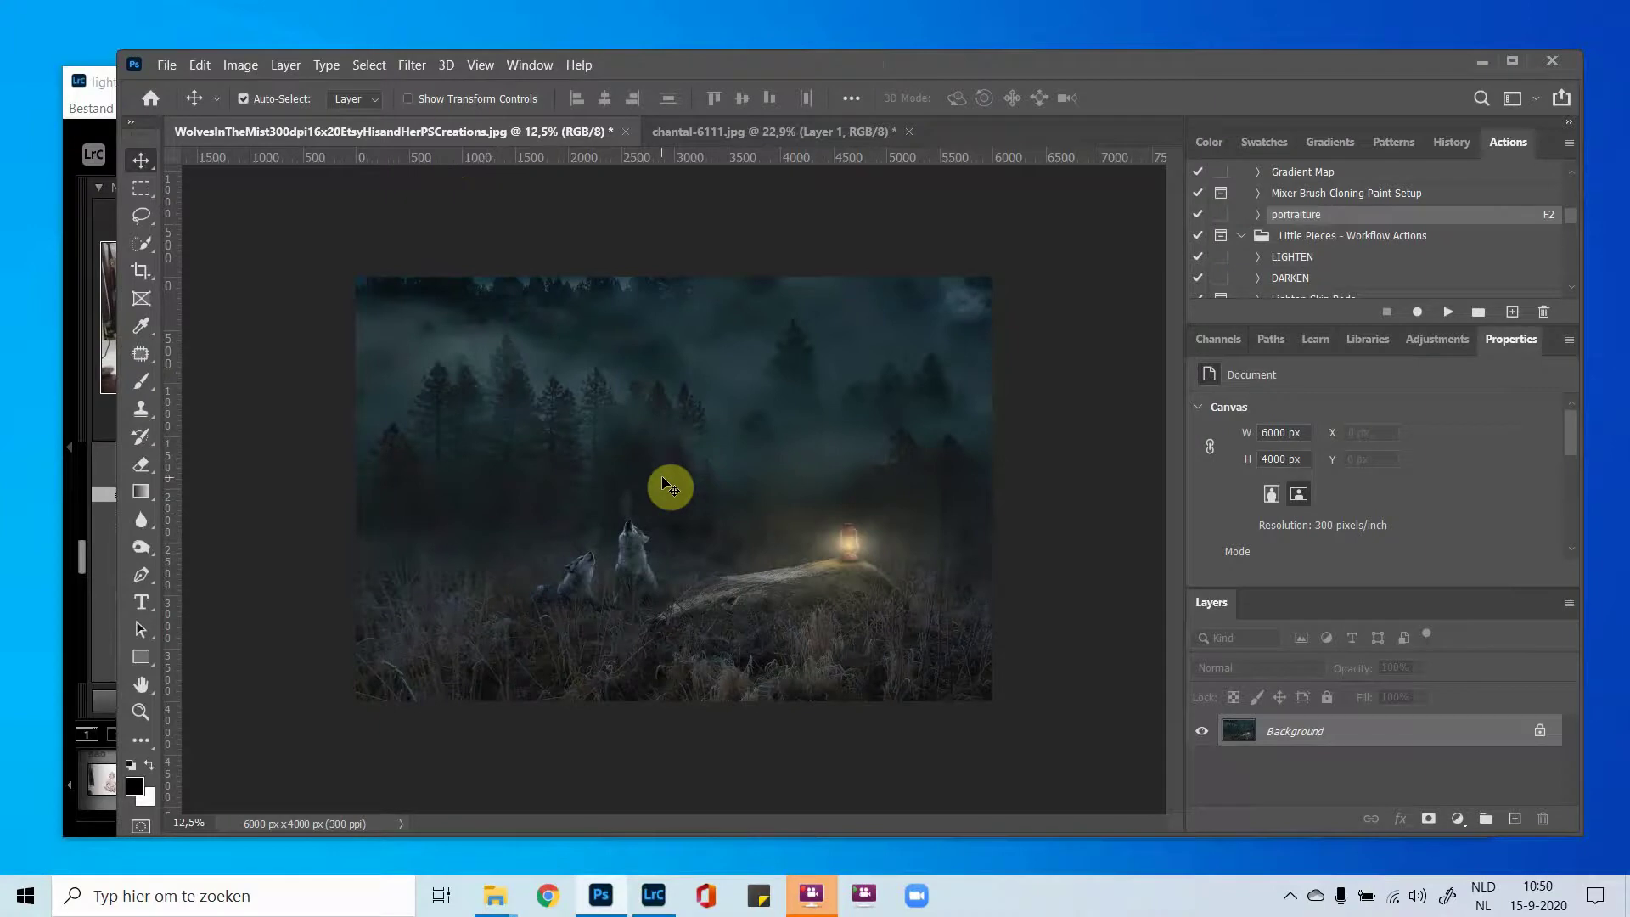
Switch to Lightroom Classic, find IMG_6111.JPG in the 2020-07-31 folder and show it enlarged in Loupe view.
{"action": "left_click", "coordinate": [107, 101]}
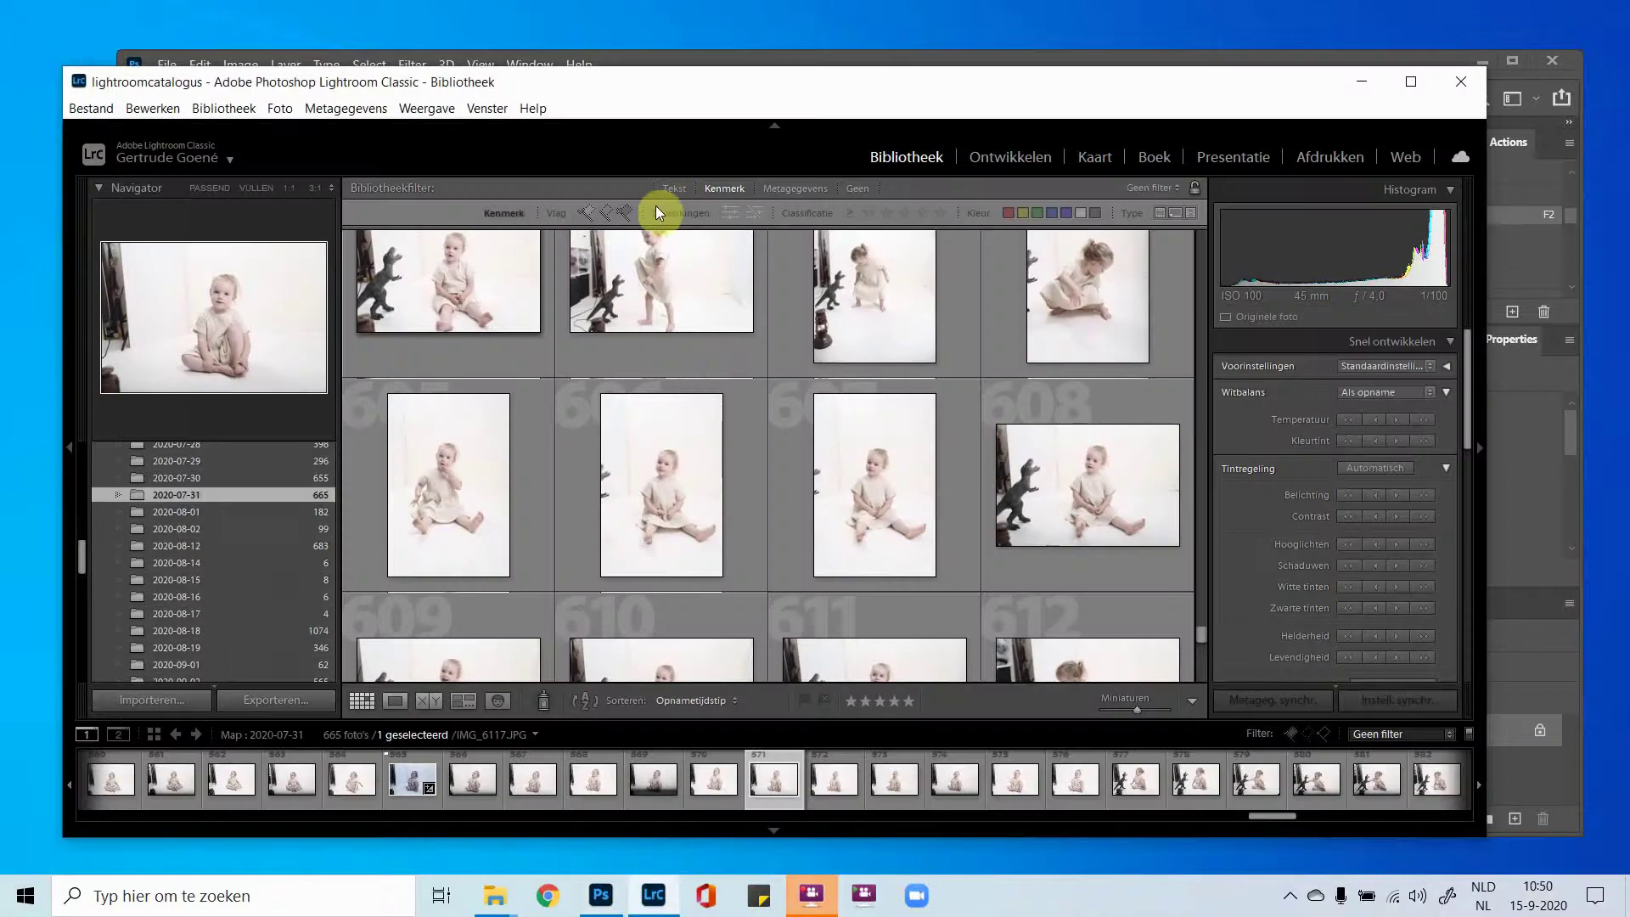
{"action": "scroll", "coordinate": [699, 382], "scroll_direction": "down", "scroll_amount": 8}
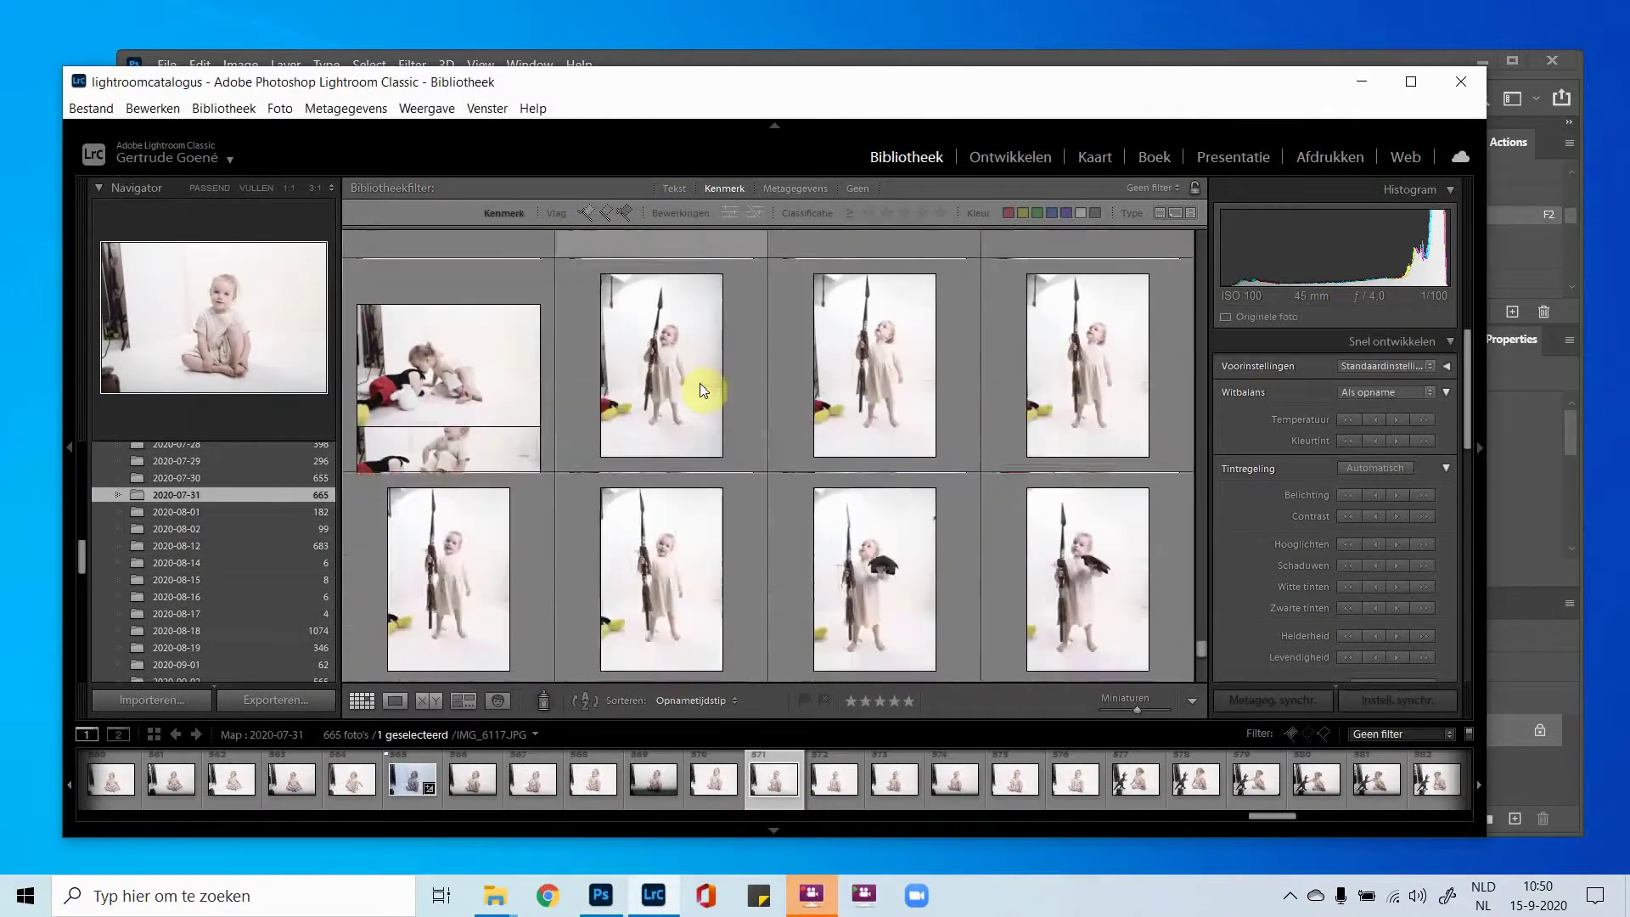
{"action": "scroll", "coordinate": [700, 389], "scroll_direction": "up", "scroll_amount": 8}
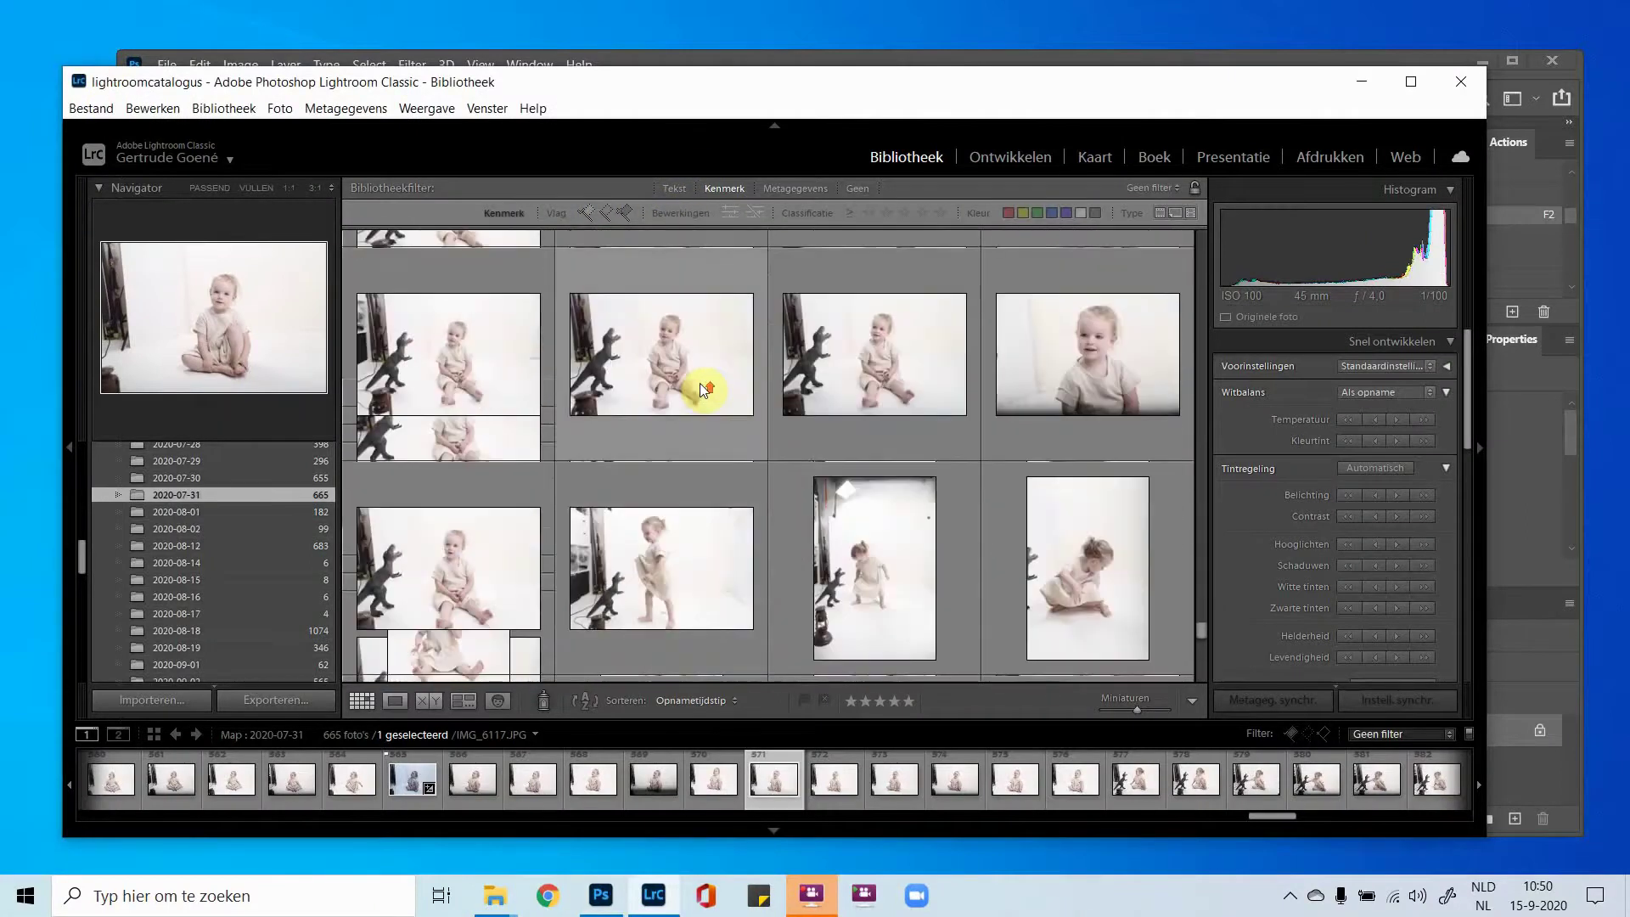
{"action": "scroll", "coordinate": [701, 387], "scroll_direction": "up", "scroll_amount": 8}
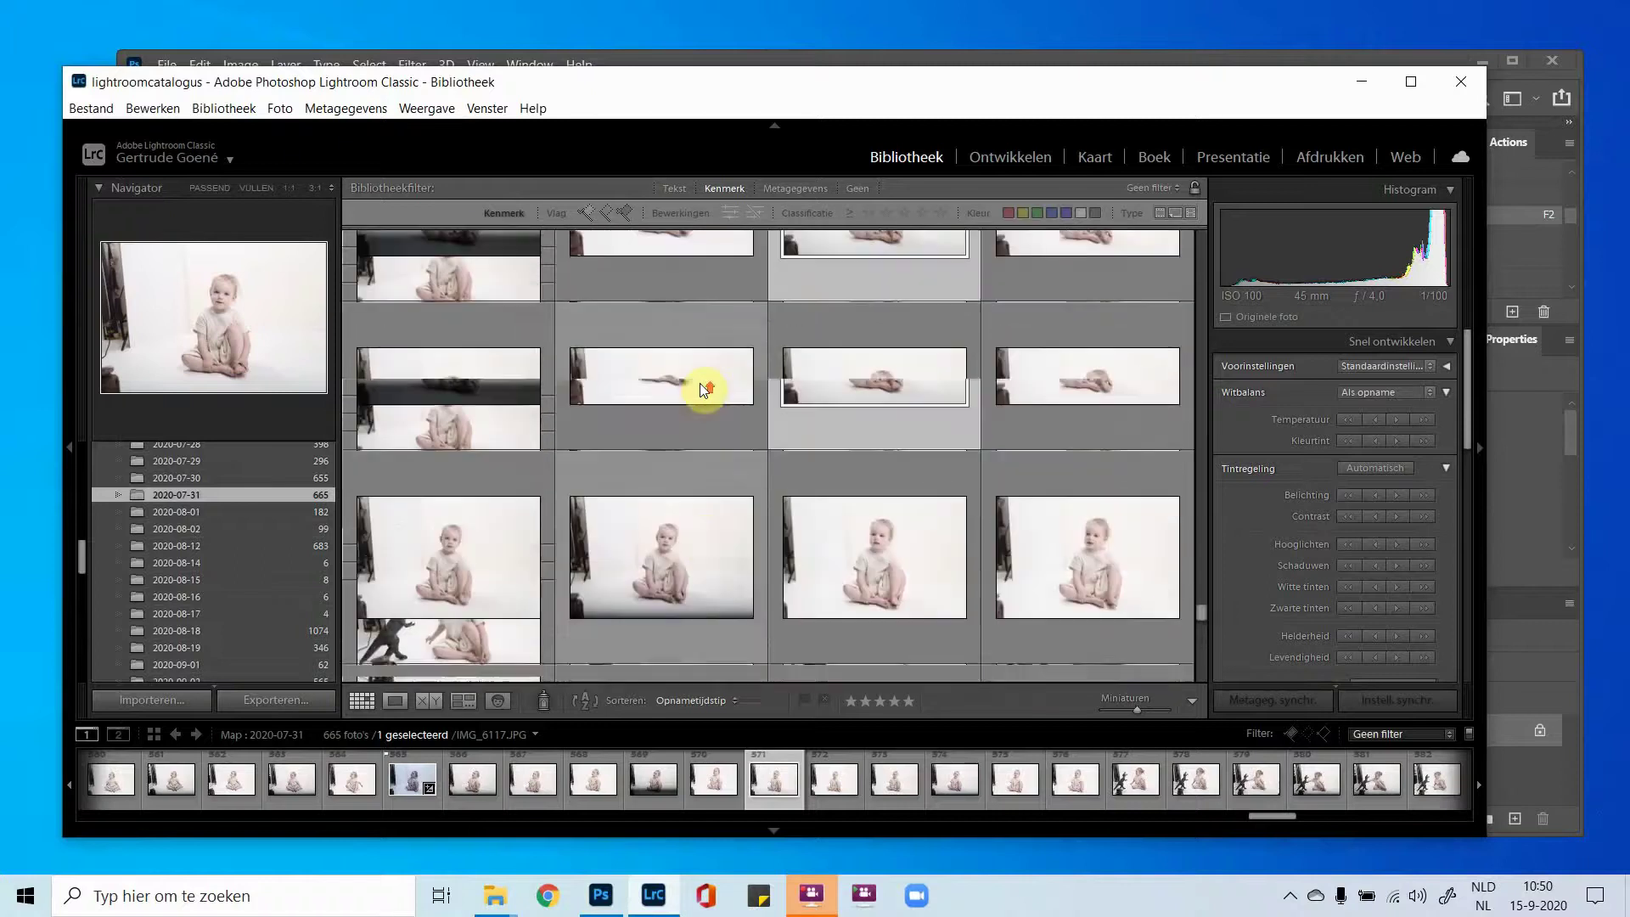
{"action": "left_click", "coordinate": [462, 424]}
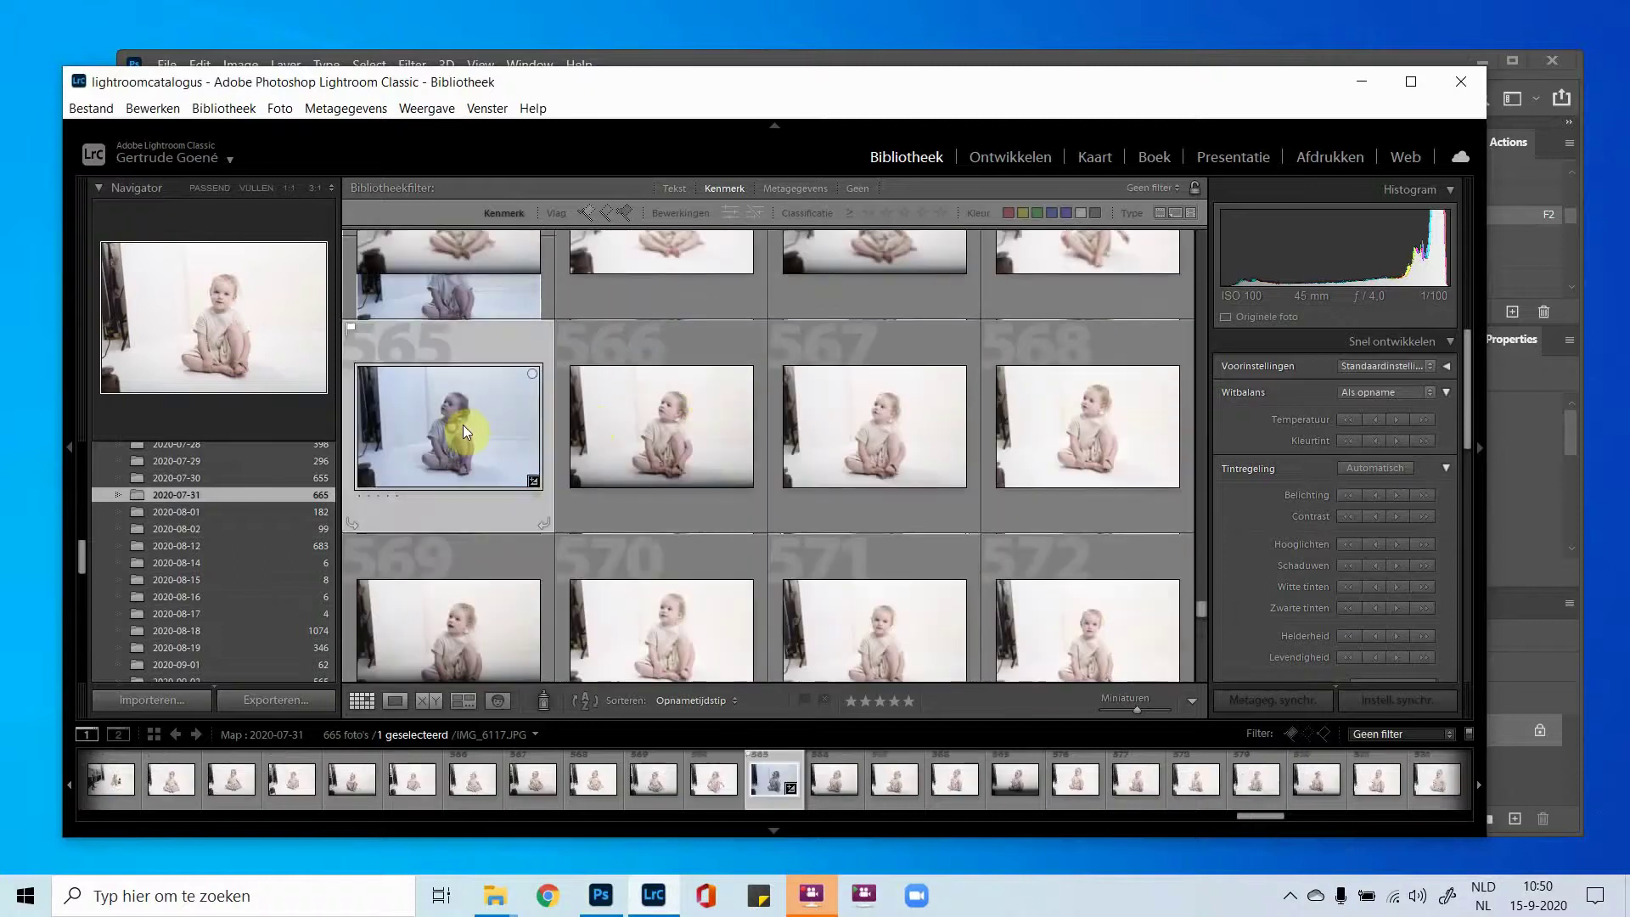
{"action": "left_click", "coordinate": [393, 702]}
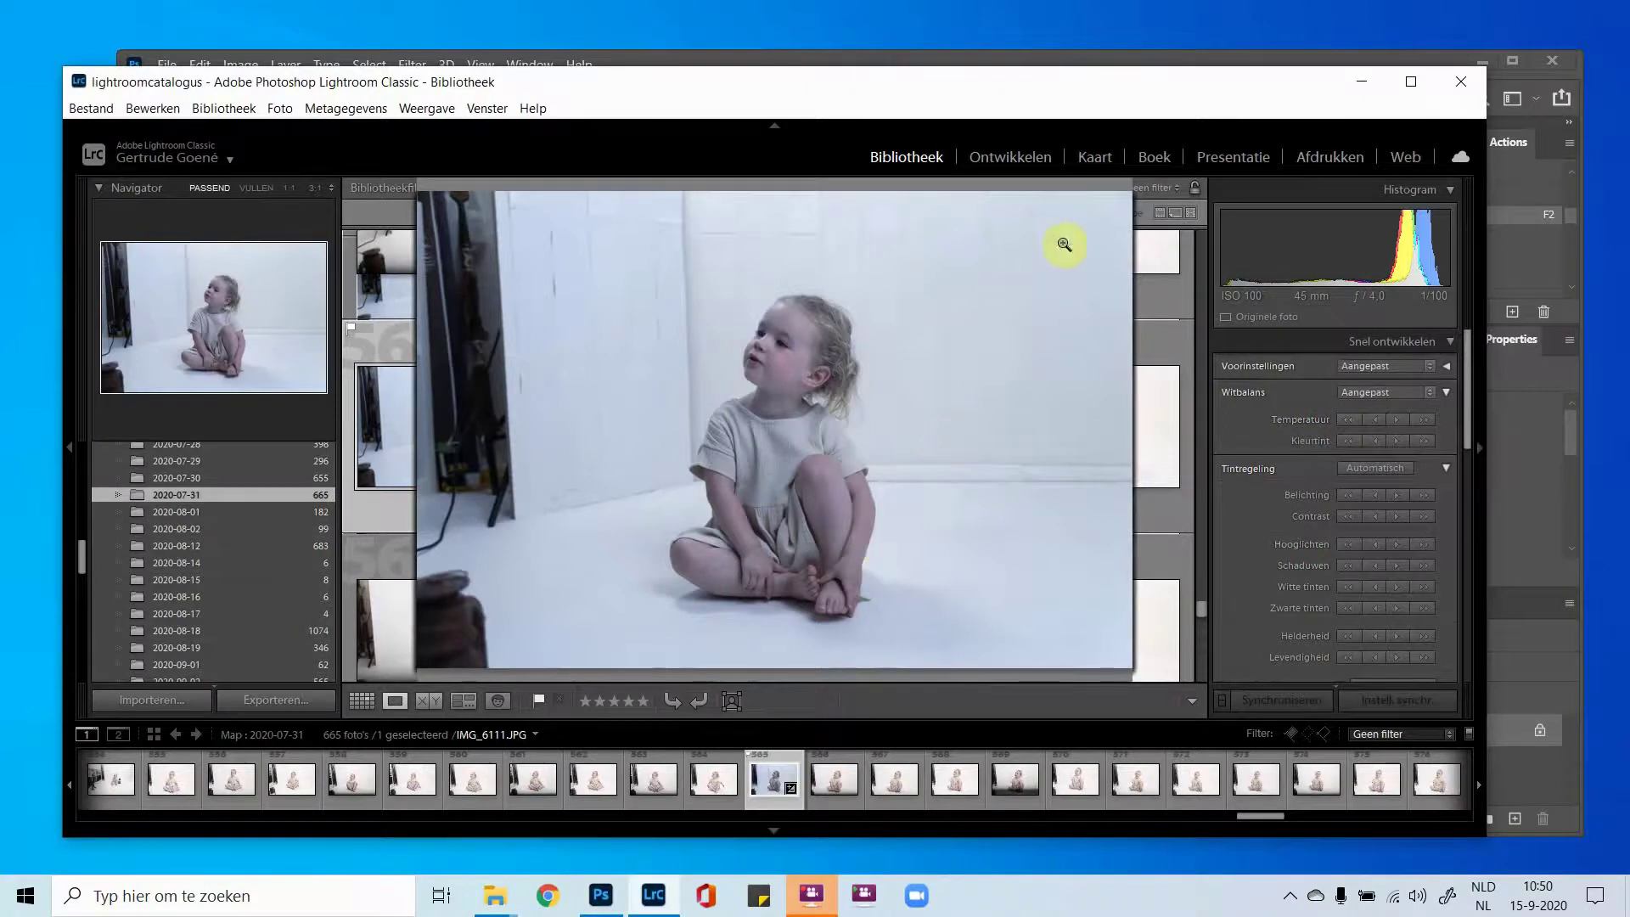
Glance at the wolf forest image in Photoshop, return to Lightroom and shift its window slightly so Photoshop stays reachable.
{"action": "left_click", "coordinate": [750, 61]}
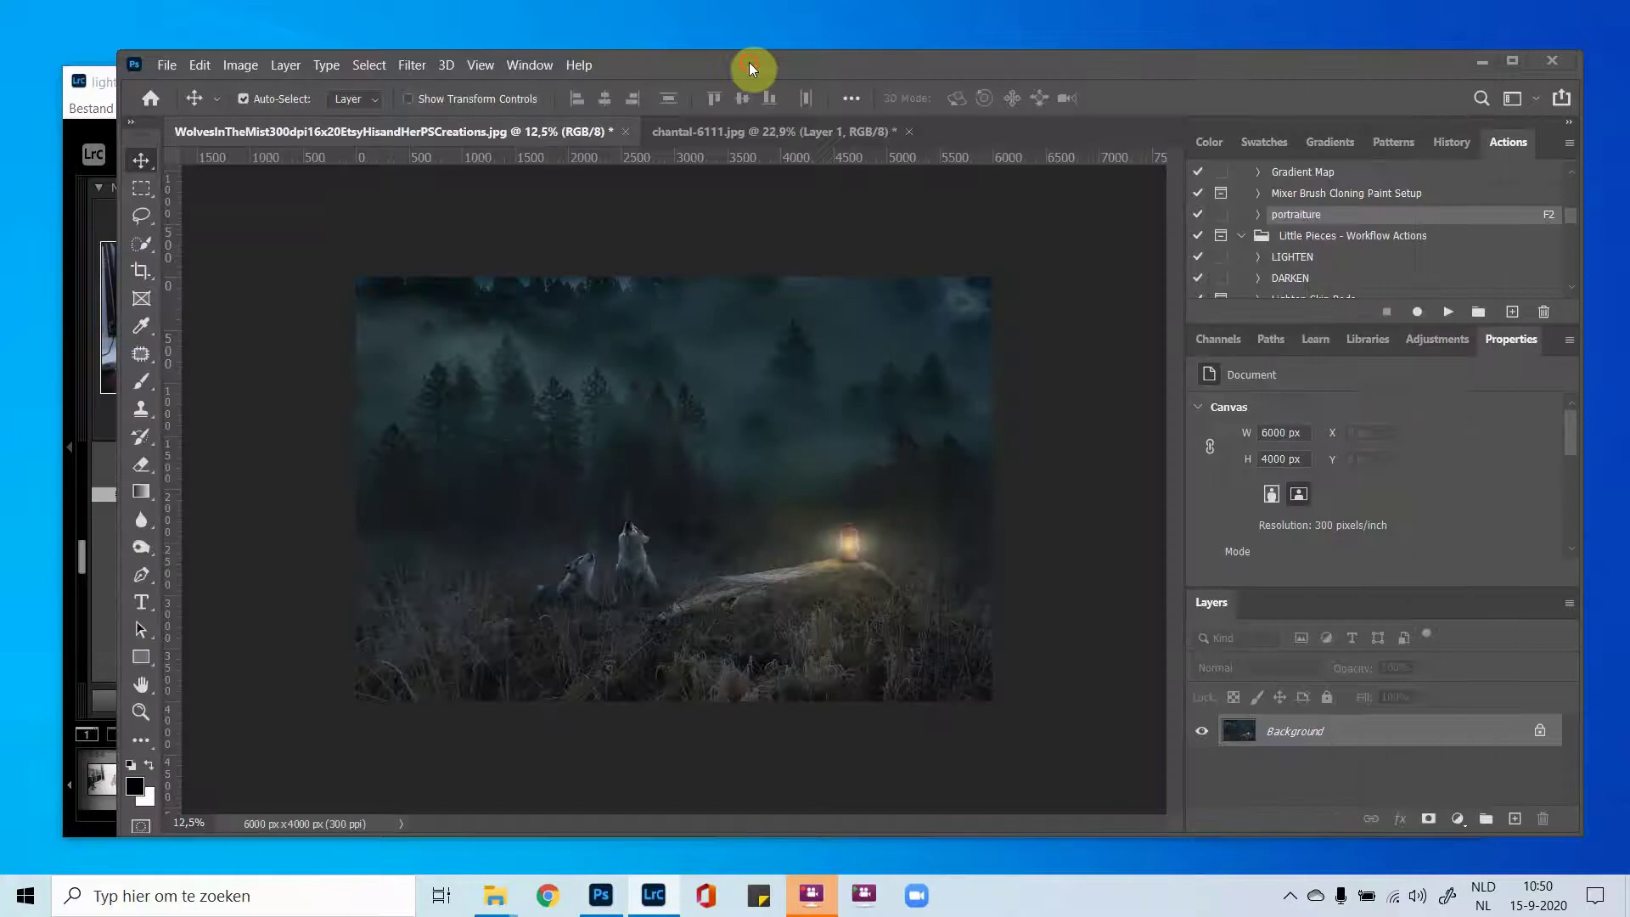
{"action": "left_click", "coordinate": [95, 83]}
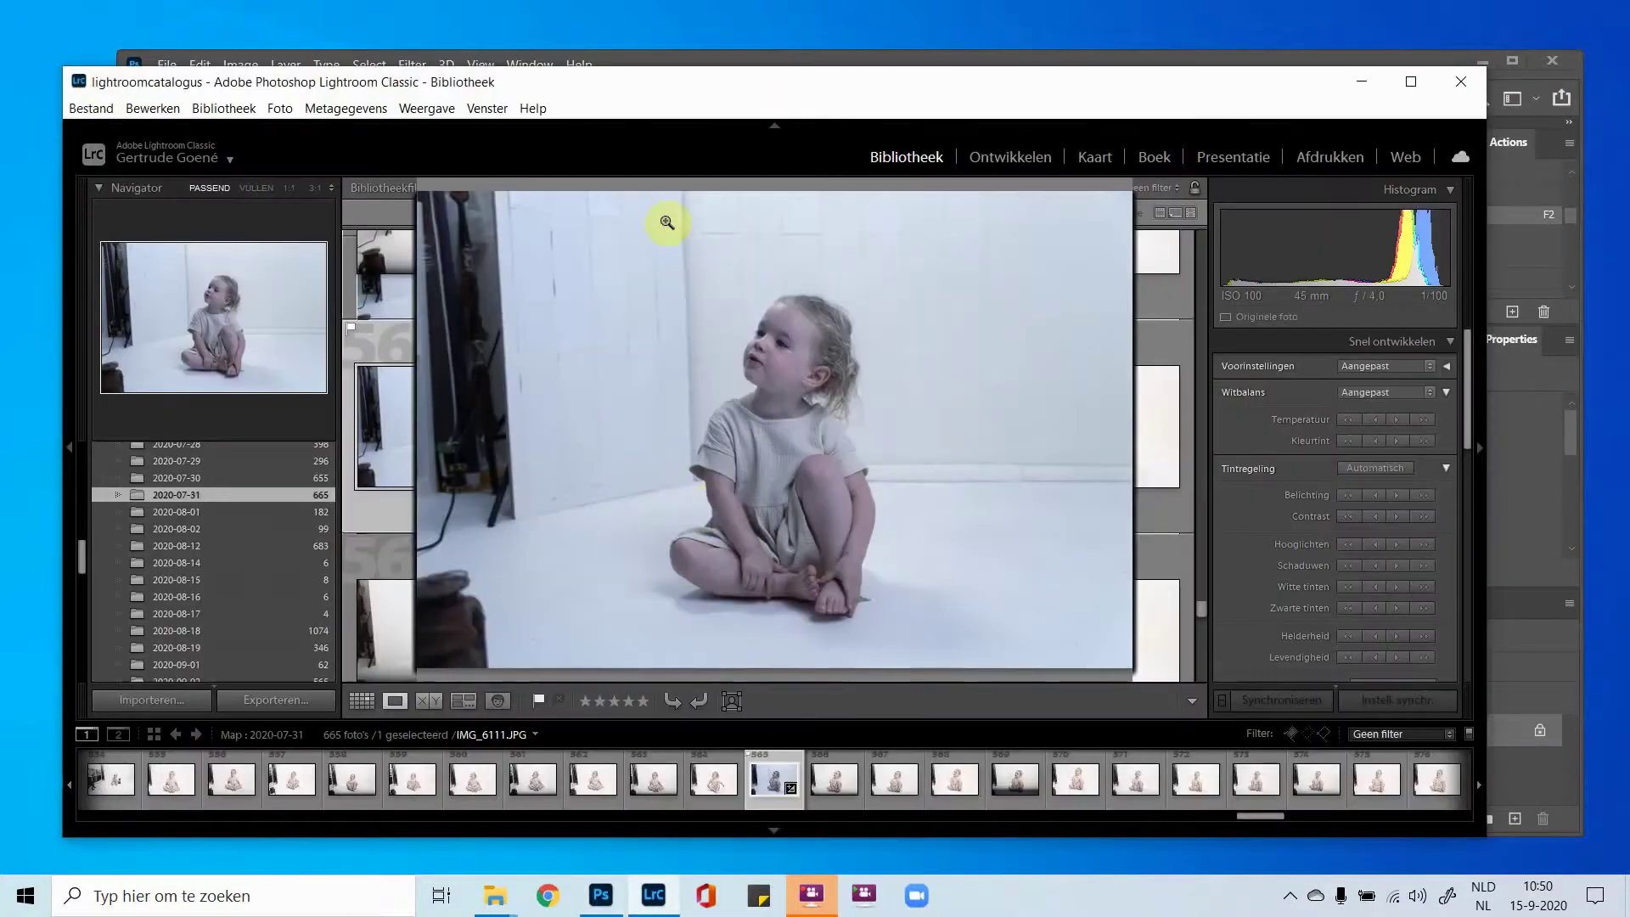
{"action": "left_click_drag", "start_coordinate": [650, 79], "coordinate": [678, 111]}
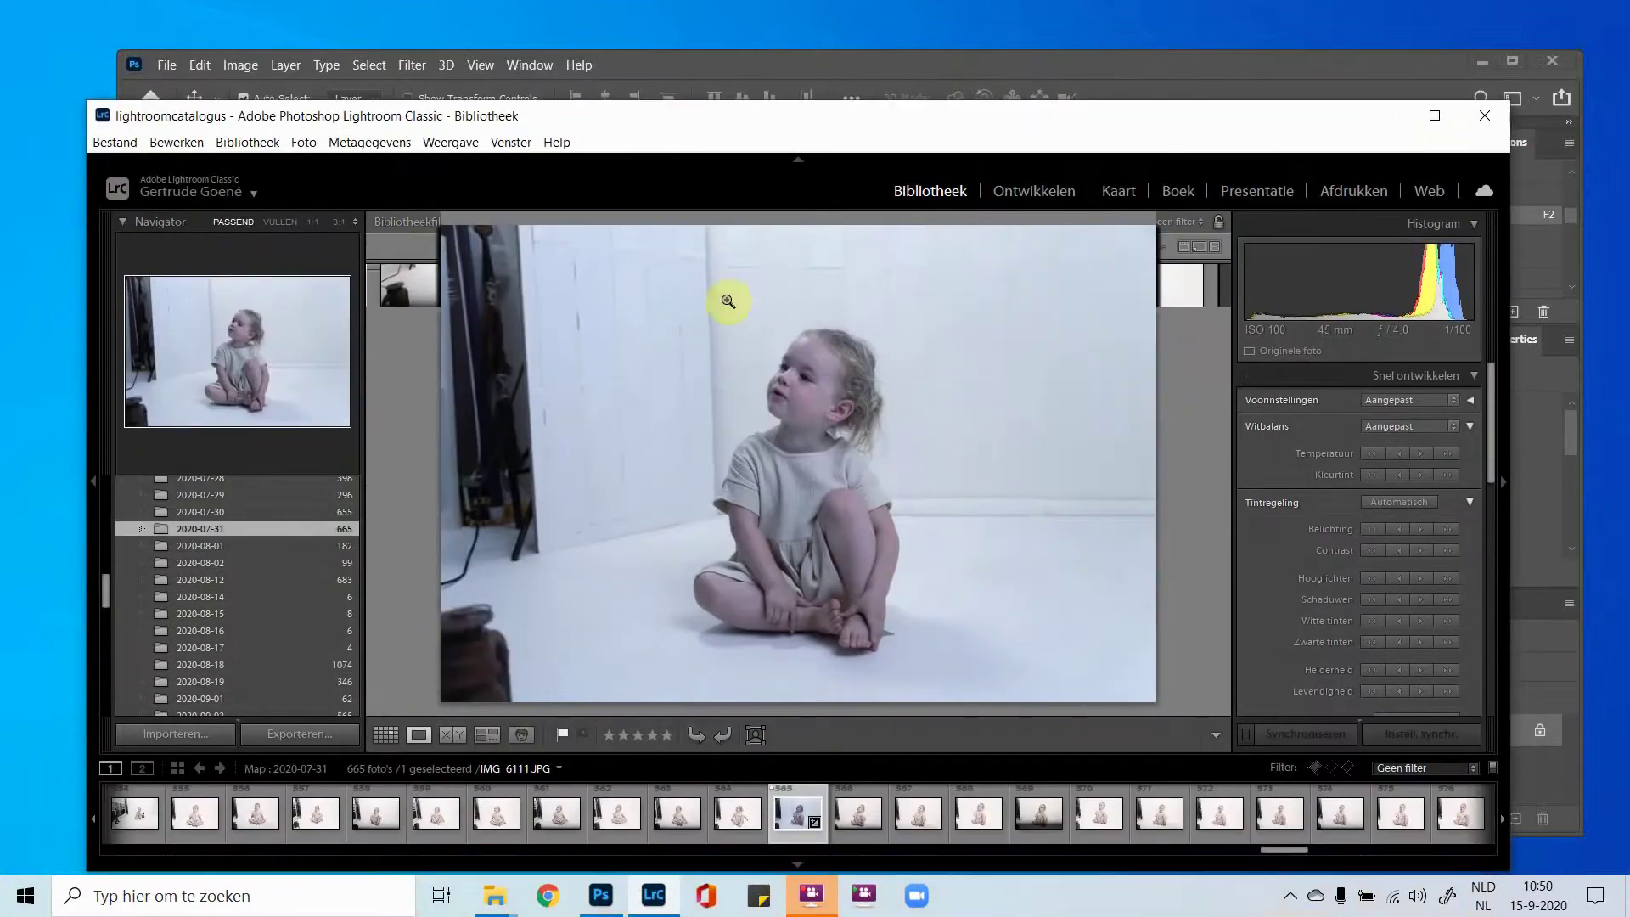
Bring IMG_6111.JPG into the Develop module and lower its Blacks (Zwarte tinten).
{"action": "scroll", "coordinate": [1316, 619], "scroll_direction": "down", "scroll_amount": 6}
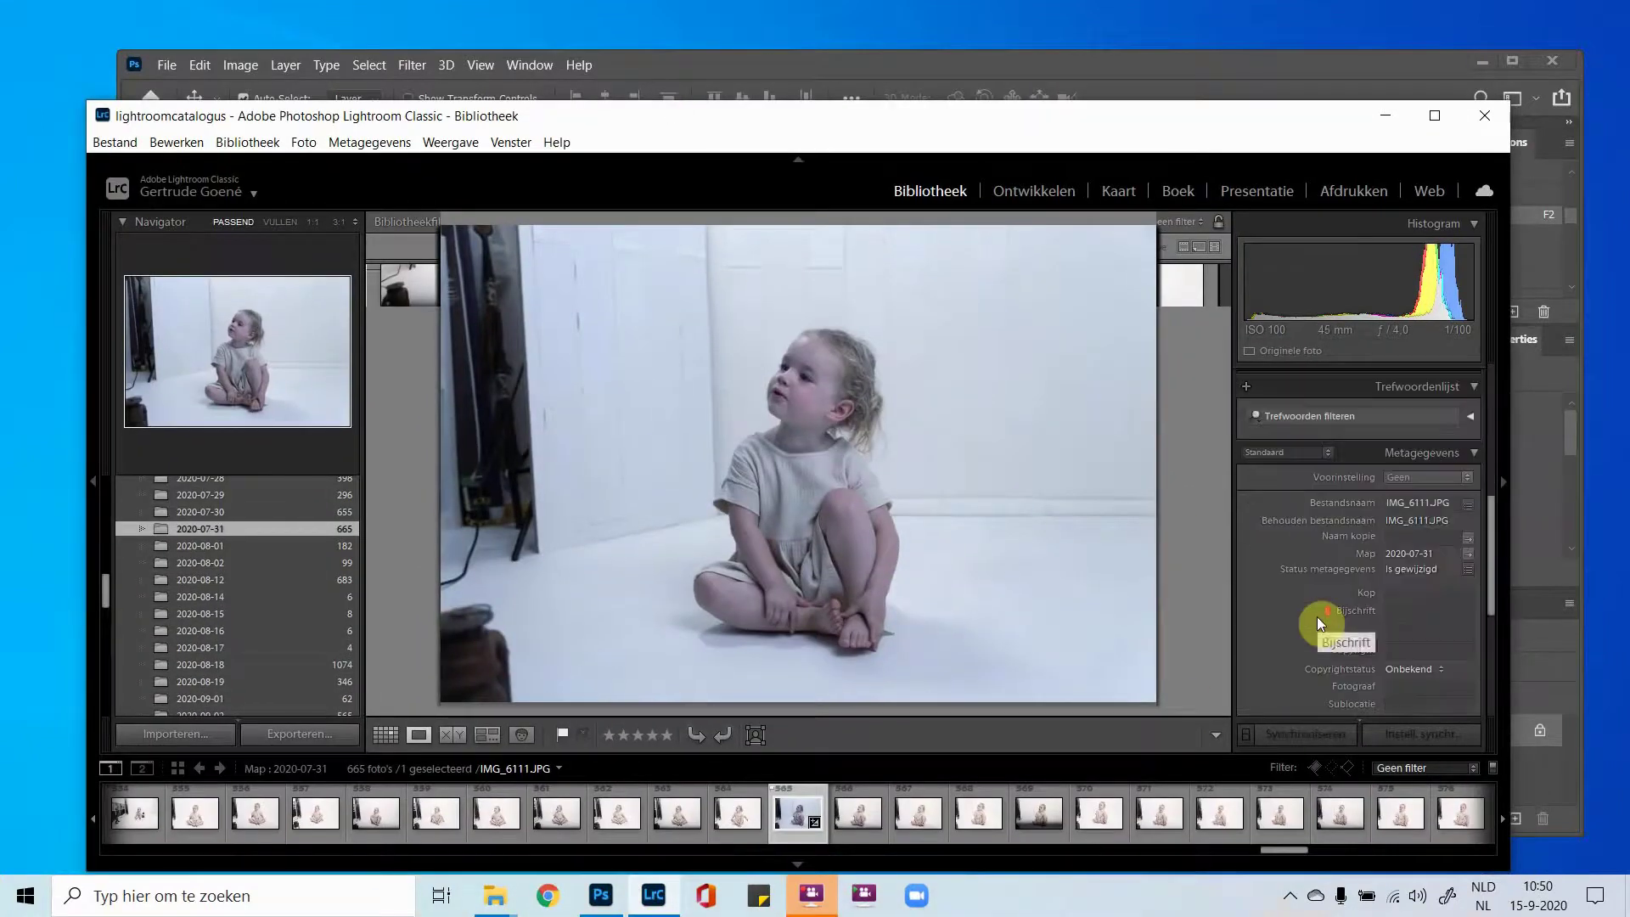
{"action": "left_click", "coordinate": [998, 191]}
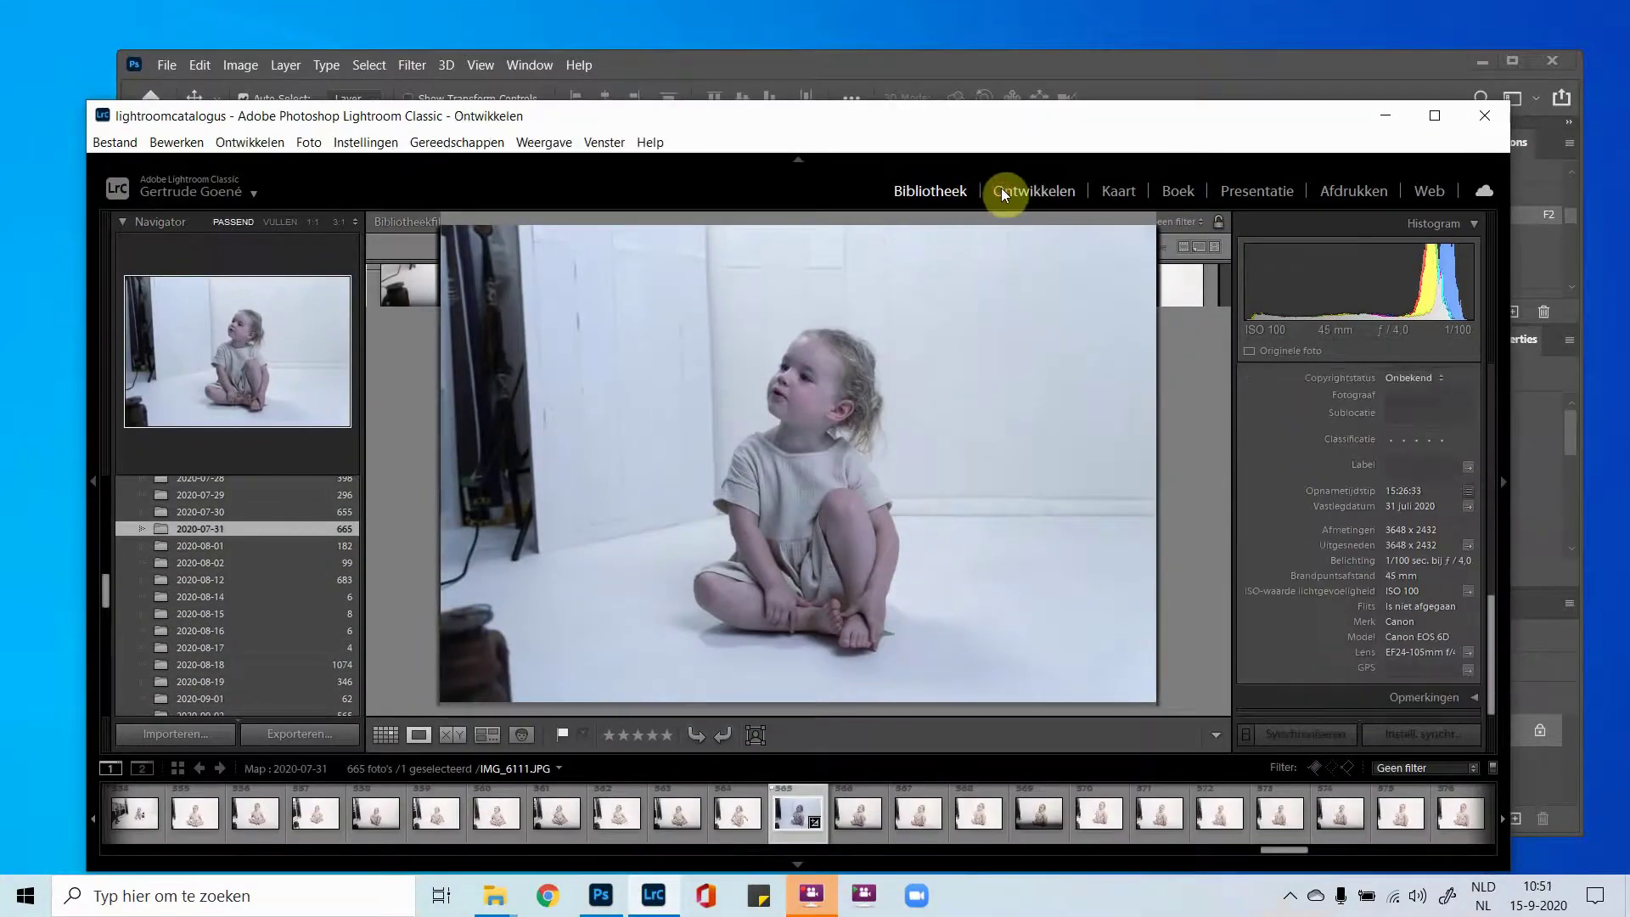
{"action": "scroll", "coordinate": [1357, 493], "scroll_direction": "up", "scroll_amount": 10}
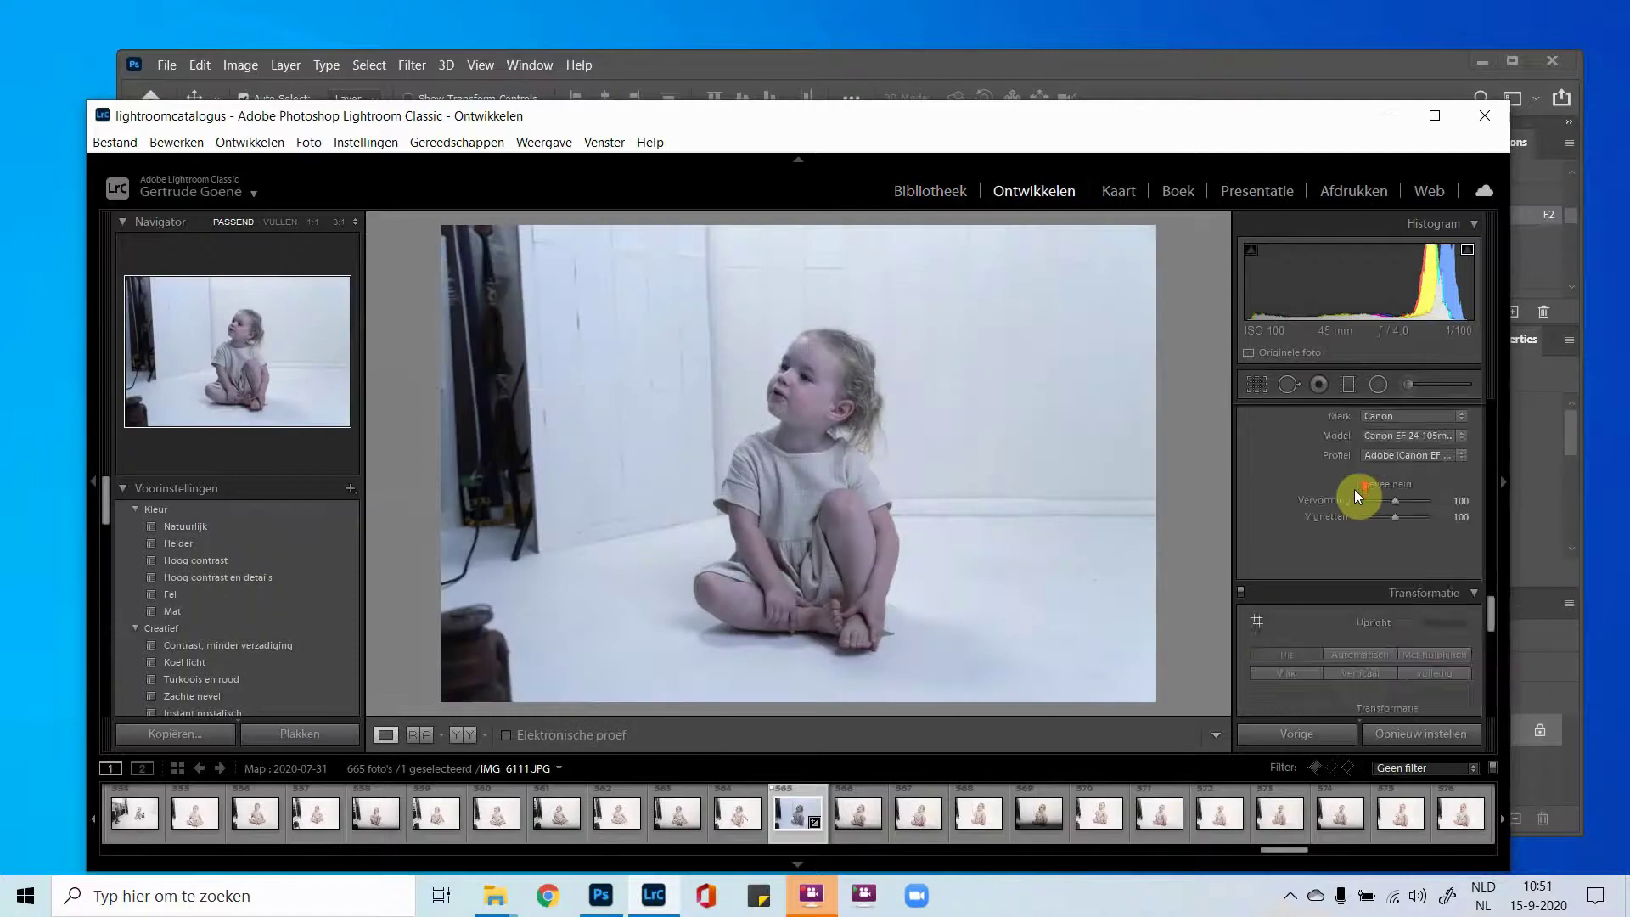
{"action": "scroll", "coordinate": [1353, 490], "scroll_direction": "up", "scroll_amount": 5}
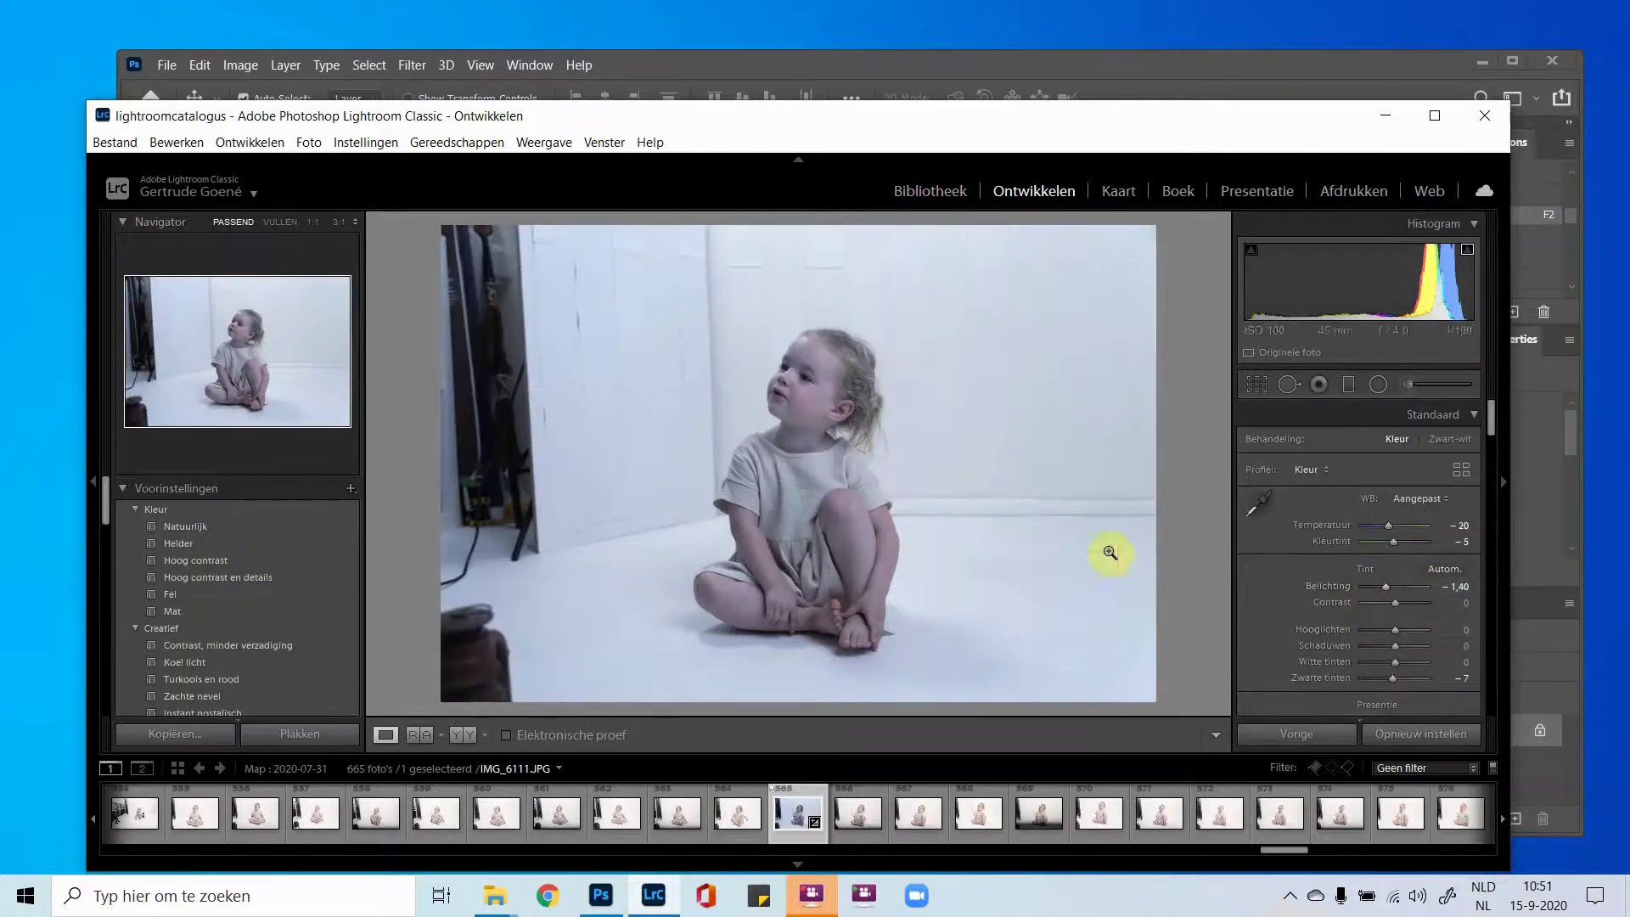
{"action": "scroll", "coordinate": [1281, 611], "scroll_direction": "down", "scroll_amount": 3}
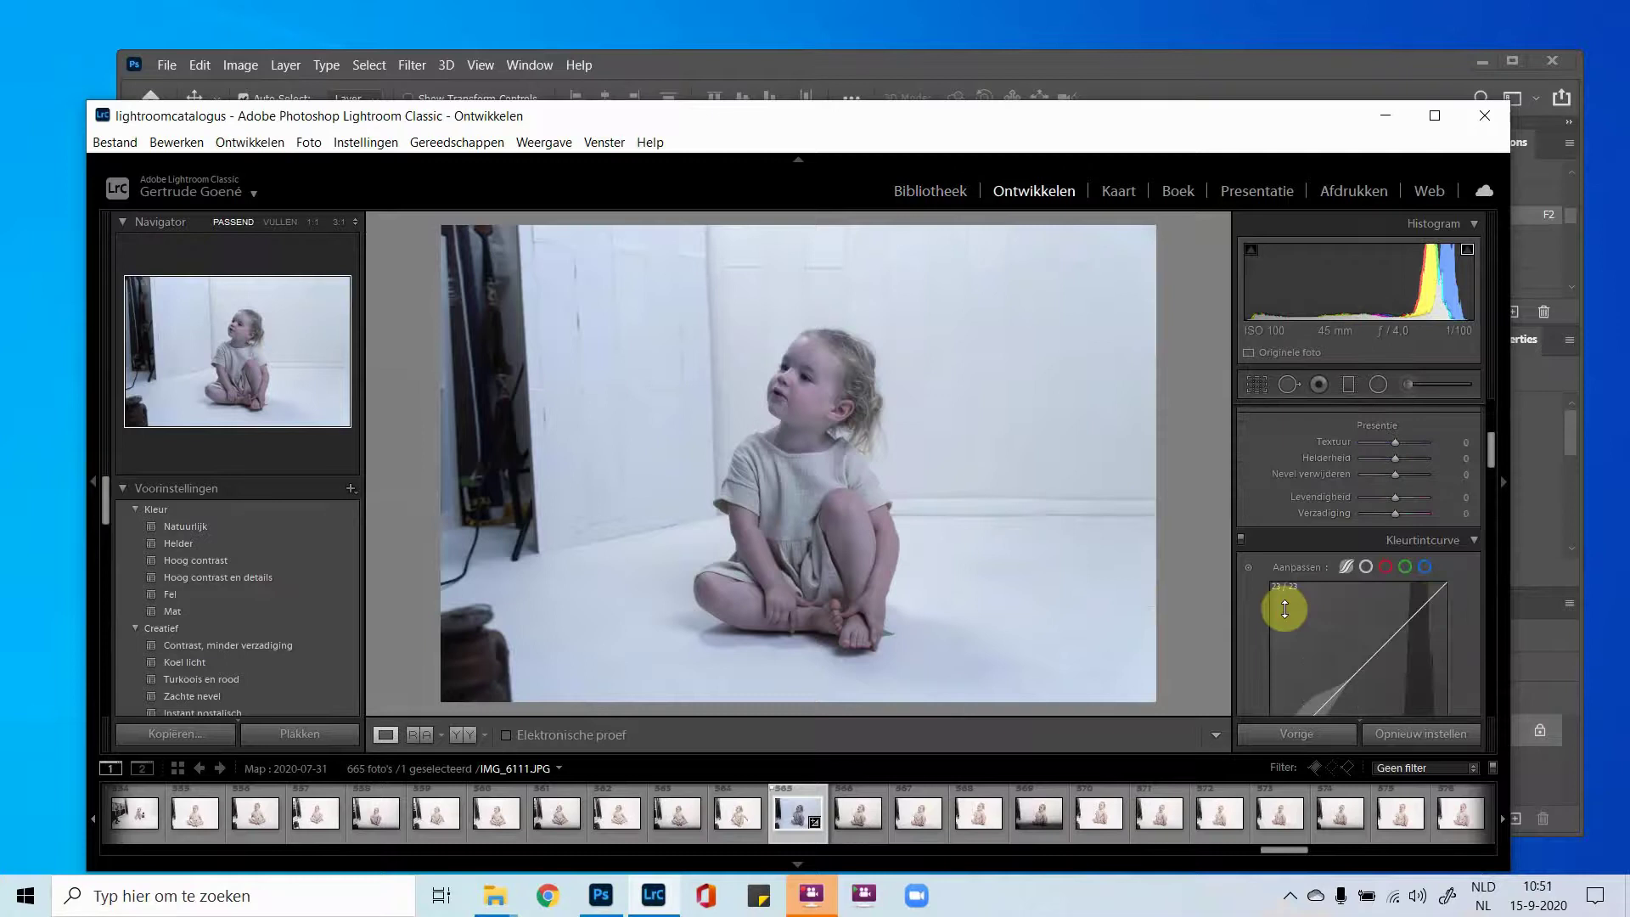
{"action": "scroll", "coordinate": [1354, 497], "scroll_direction": "up", "scroll_amount": 3}
{"action": "left_click_drag", "start_coordinate": [1368, 581], "coordinate": [1391, 588]}
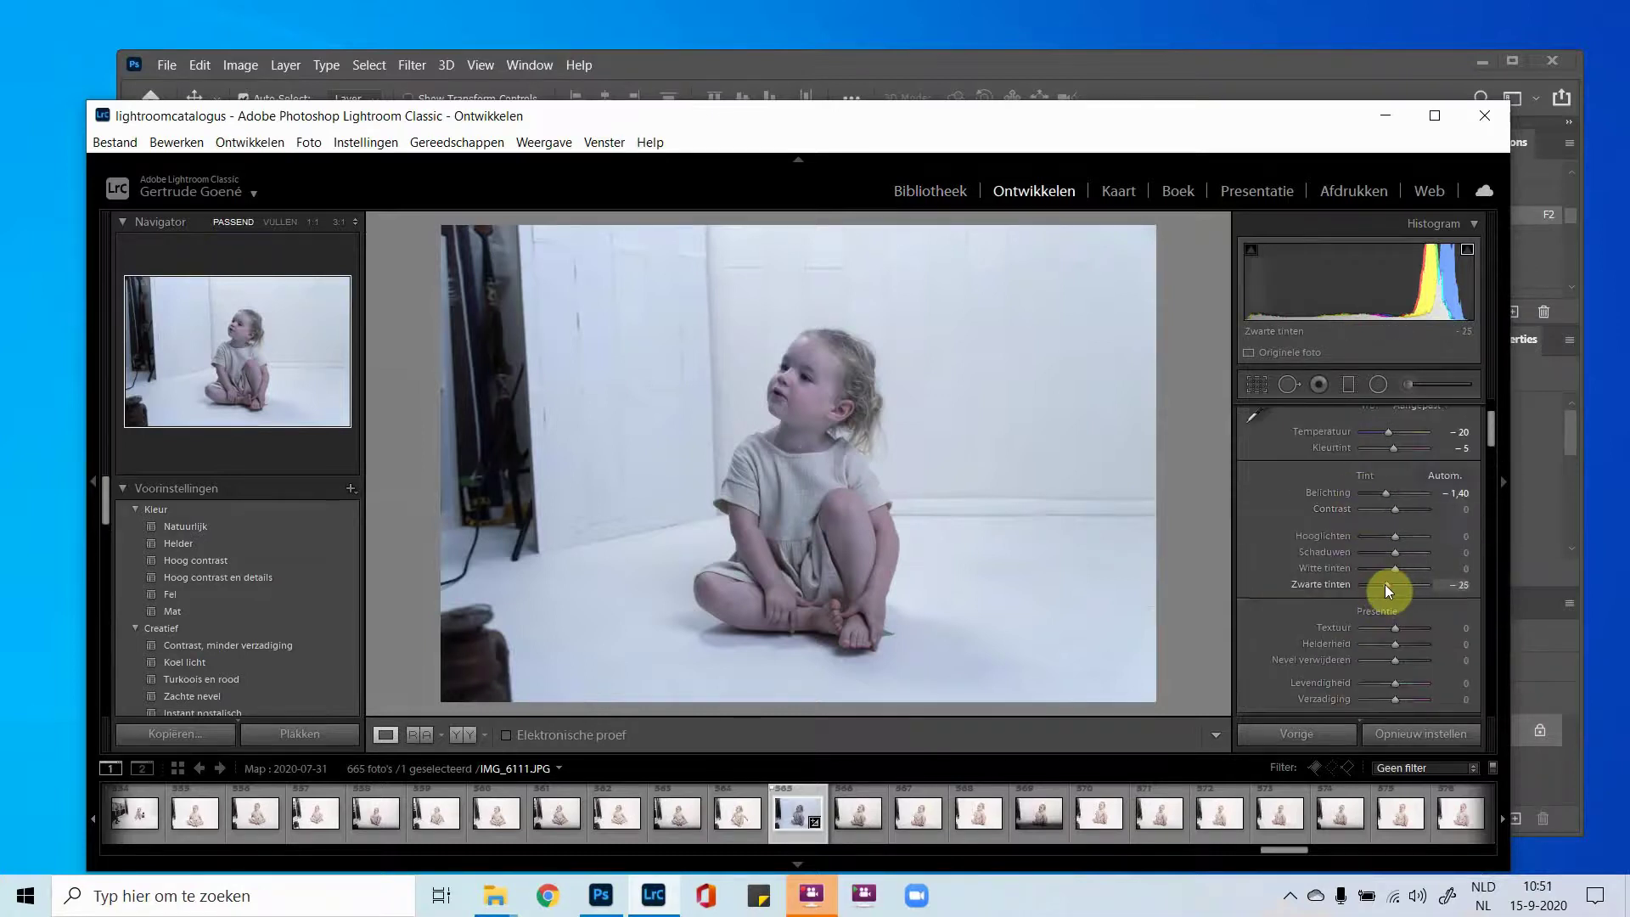
Review the photo's remaining Develop settings, from the tone curve through details to lens corrections and transform.
{"action": "scroll", "coordinate": [1287, 587], "scroll_direction": "down", "scroll_amount": 4}
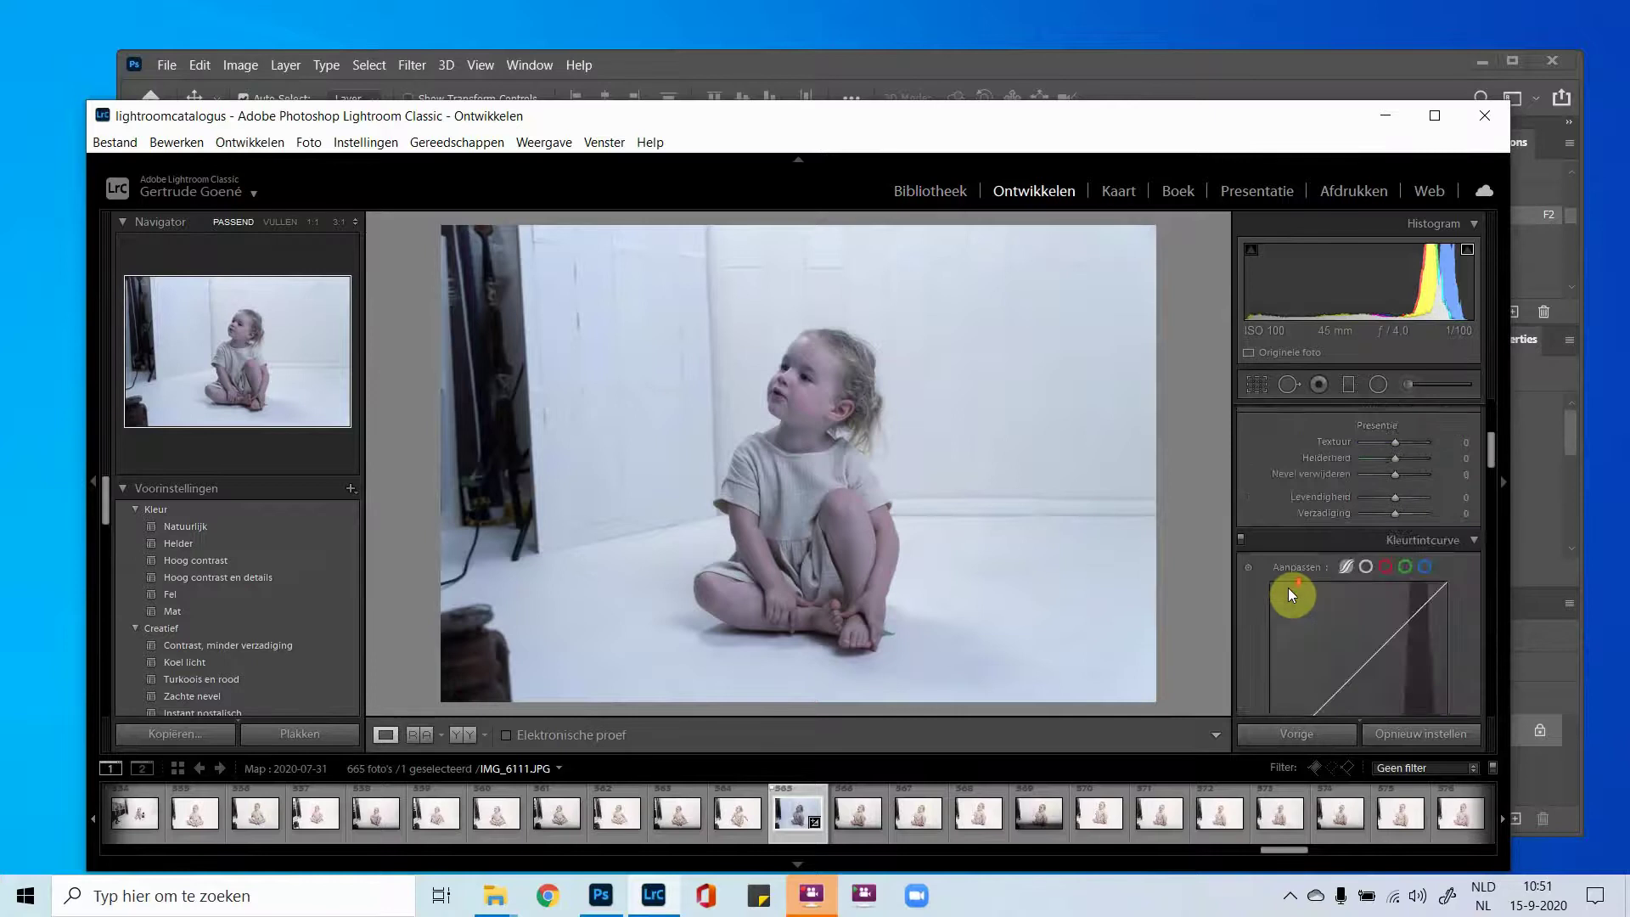
{"action": "scroll", "coordinate": [1288, 587], "scroll_direction": "down", "scroll_amount": 5}
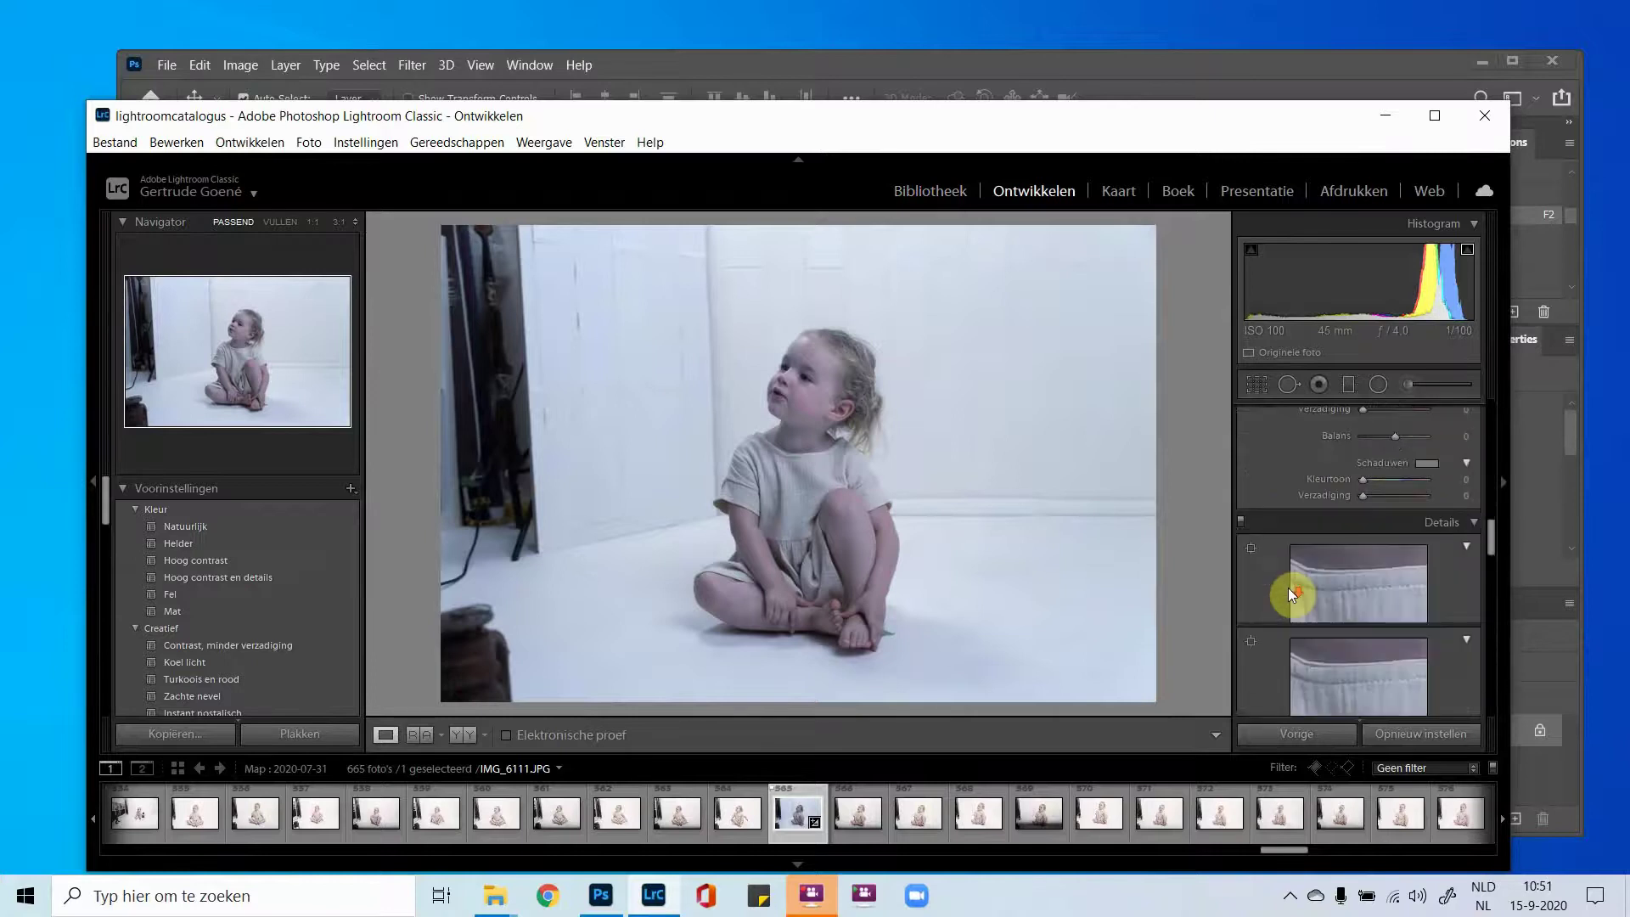
{"action": "scroll", "coordinate": [1287, 587], "scroll_direction": "down", "scroll_amount": 2}
{"action": "scroll", "coordinate": [1326, 576], "scroll_direction": "down", "scroll_amount": 4}
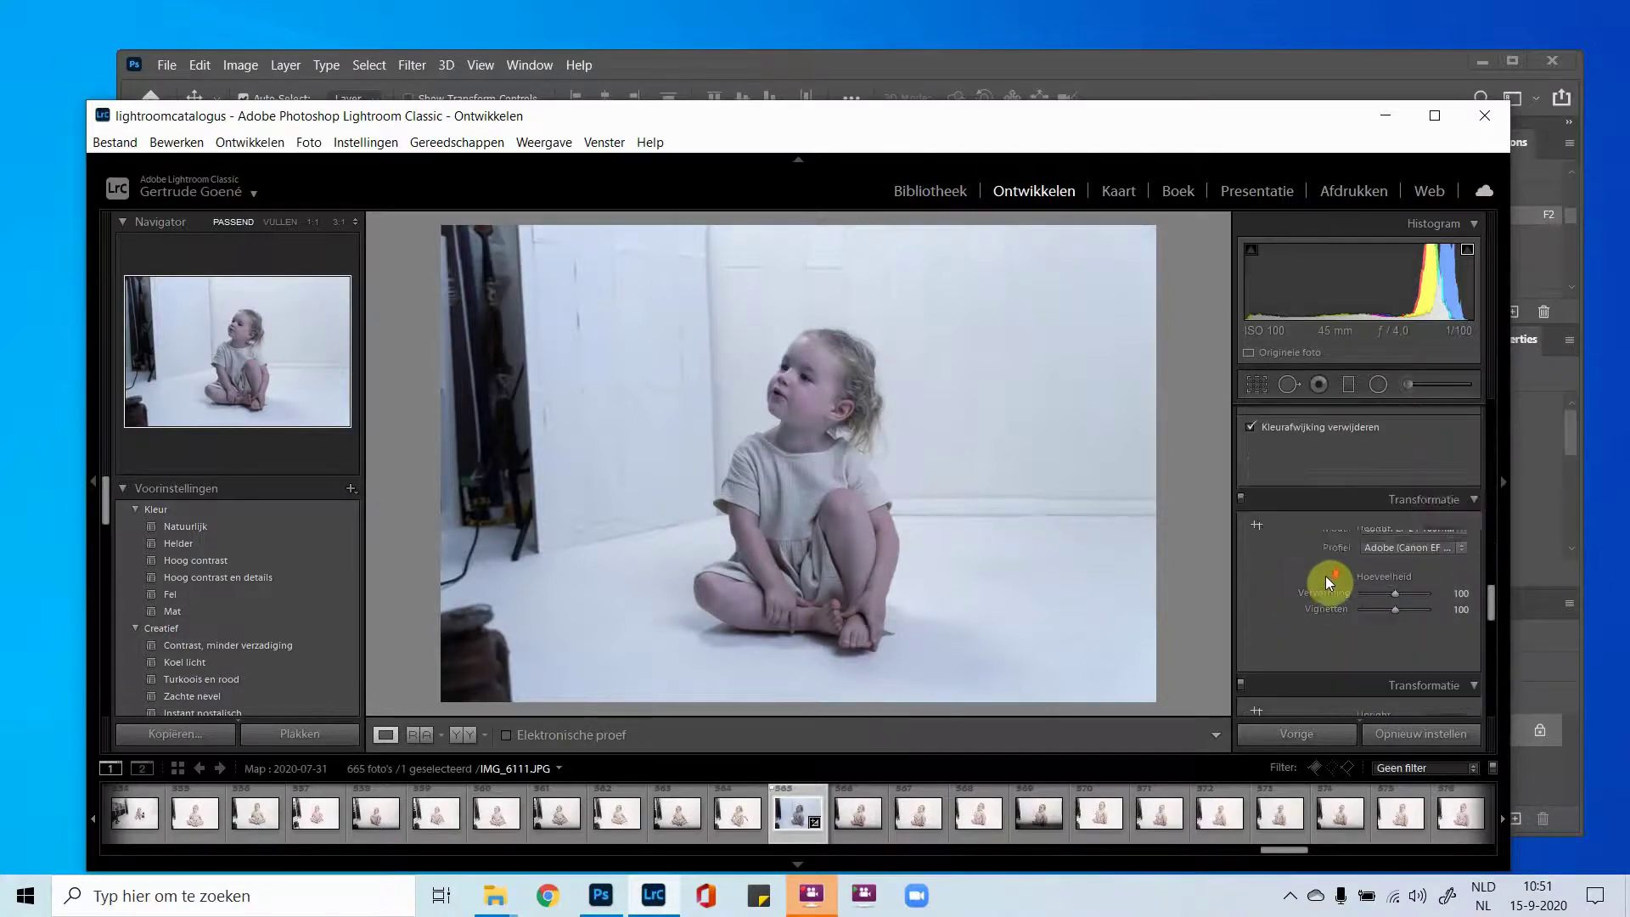
{"action": "scroll", "coordinate": [1276, 550], "scroll_direction": "up", "scroll_amount": 3}
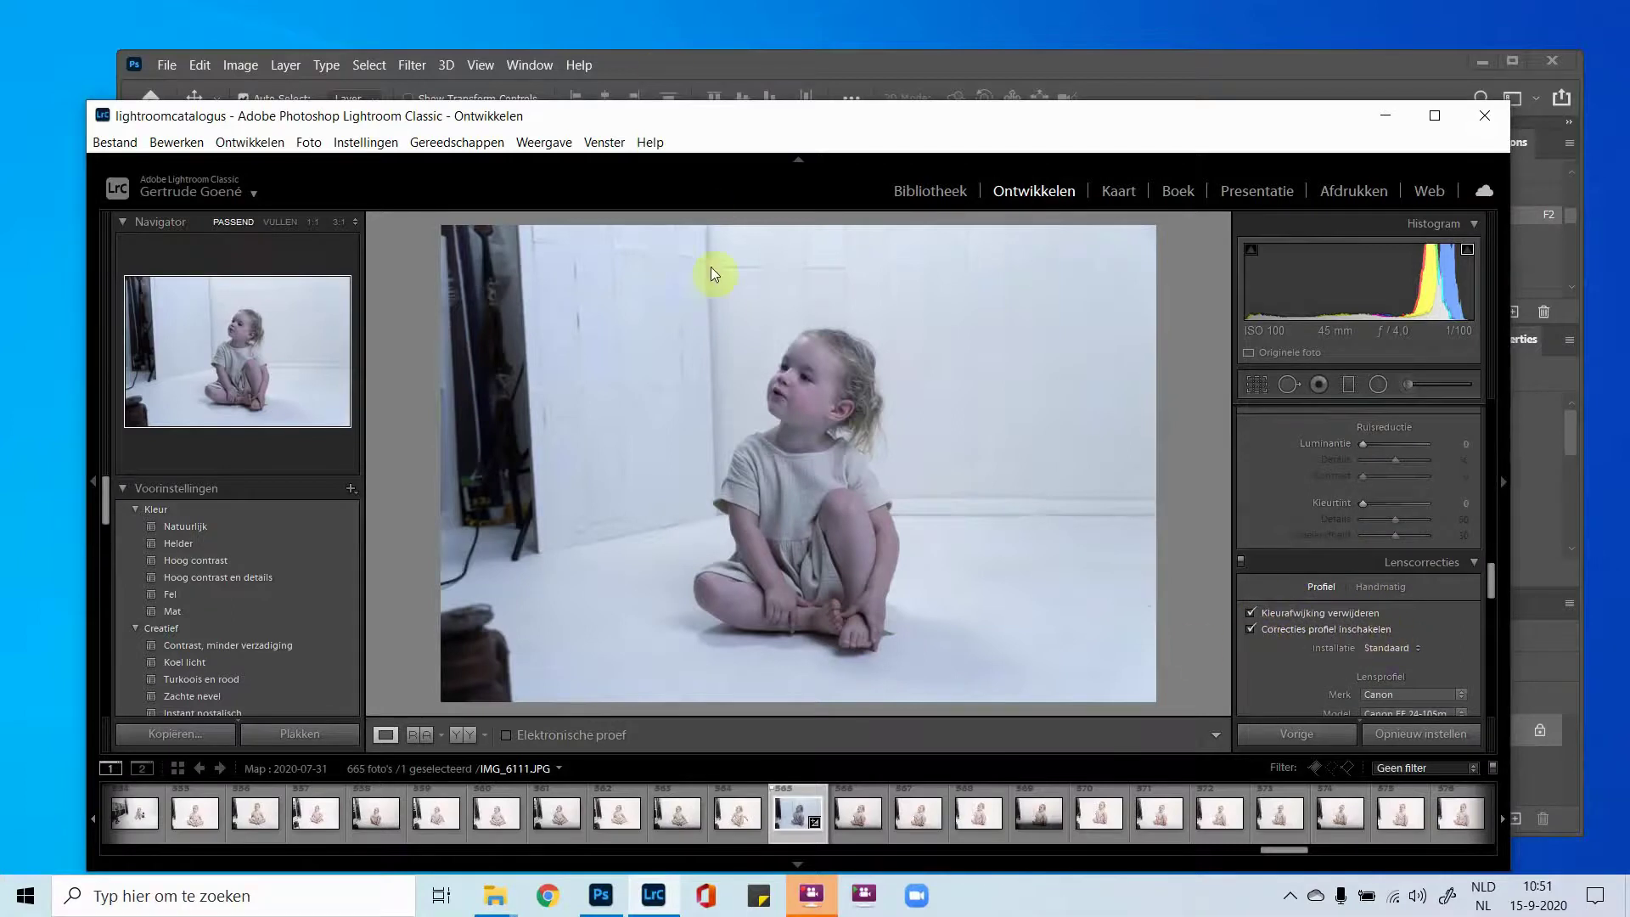
{"action": "scroll", "coordinate": [1328, 507], "scroll_direction": "up", "scroll_amount": 4}
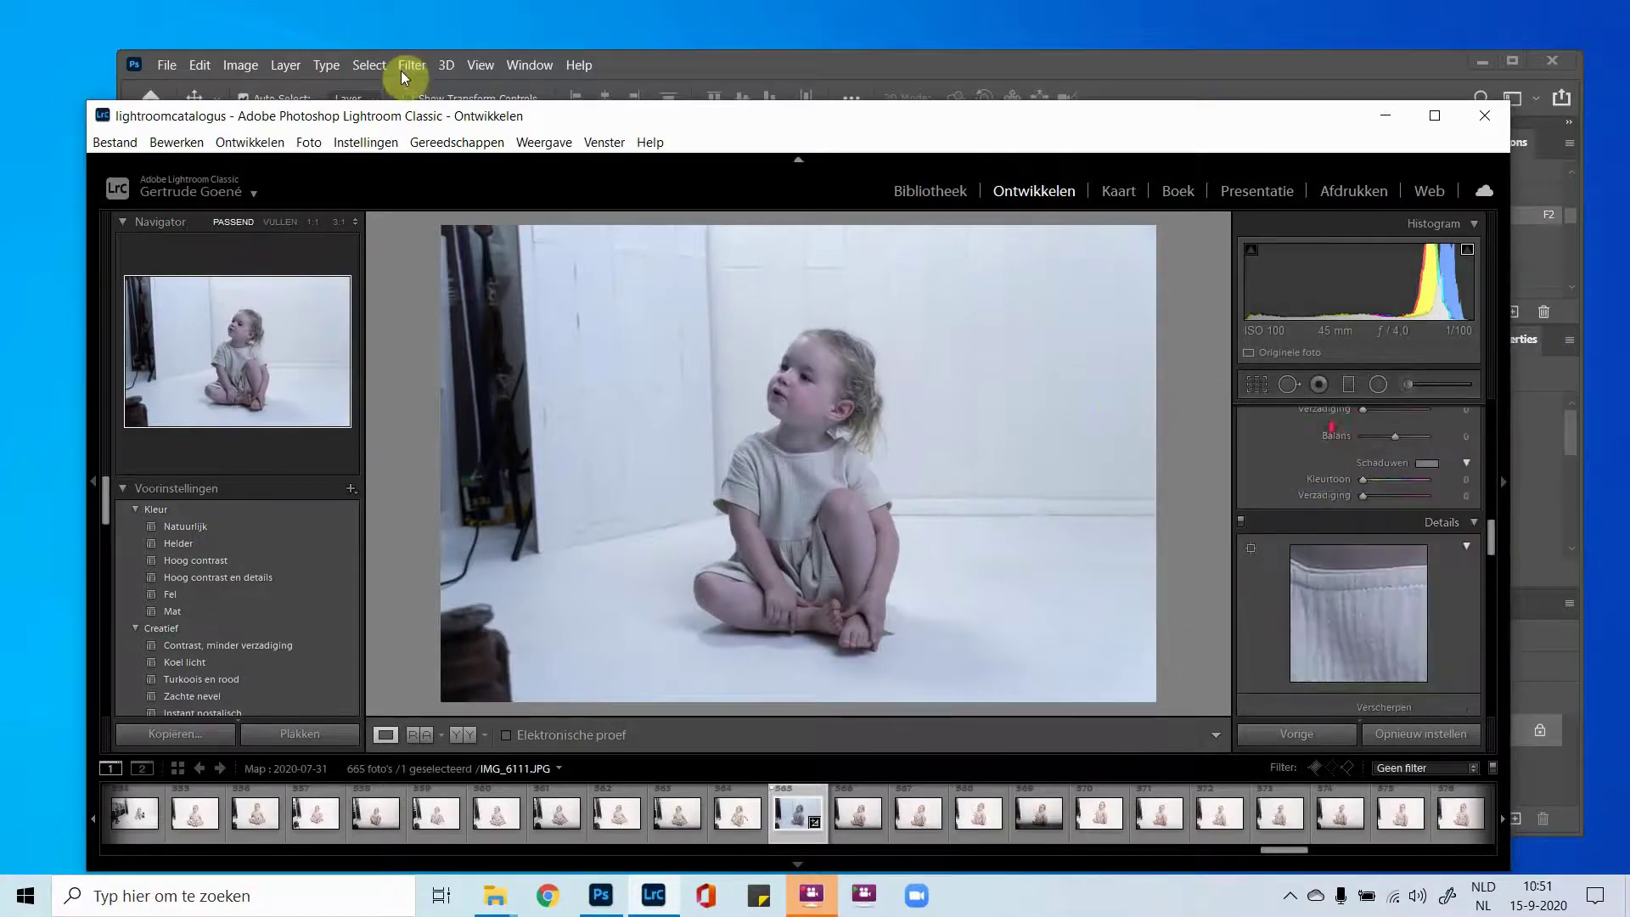
Switch to the sitting child's document in Photoshop, activate the Quick Selection tool and select the cut-out Layer 1.
{"action": "left_click", "coordinate": [657, 74]}
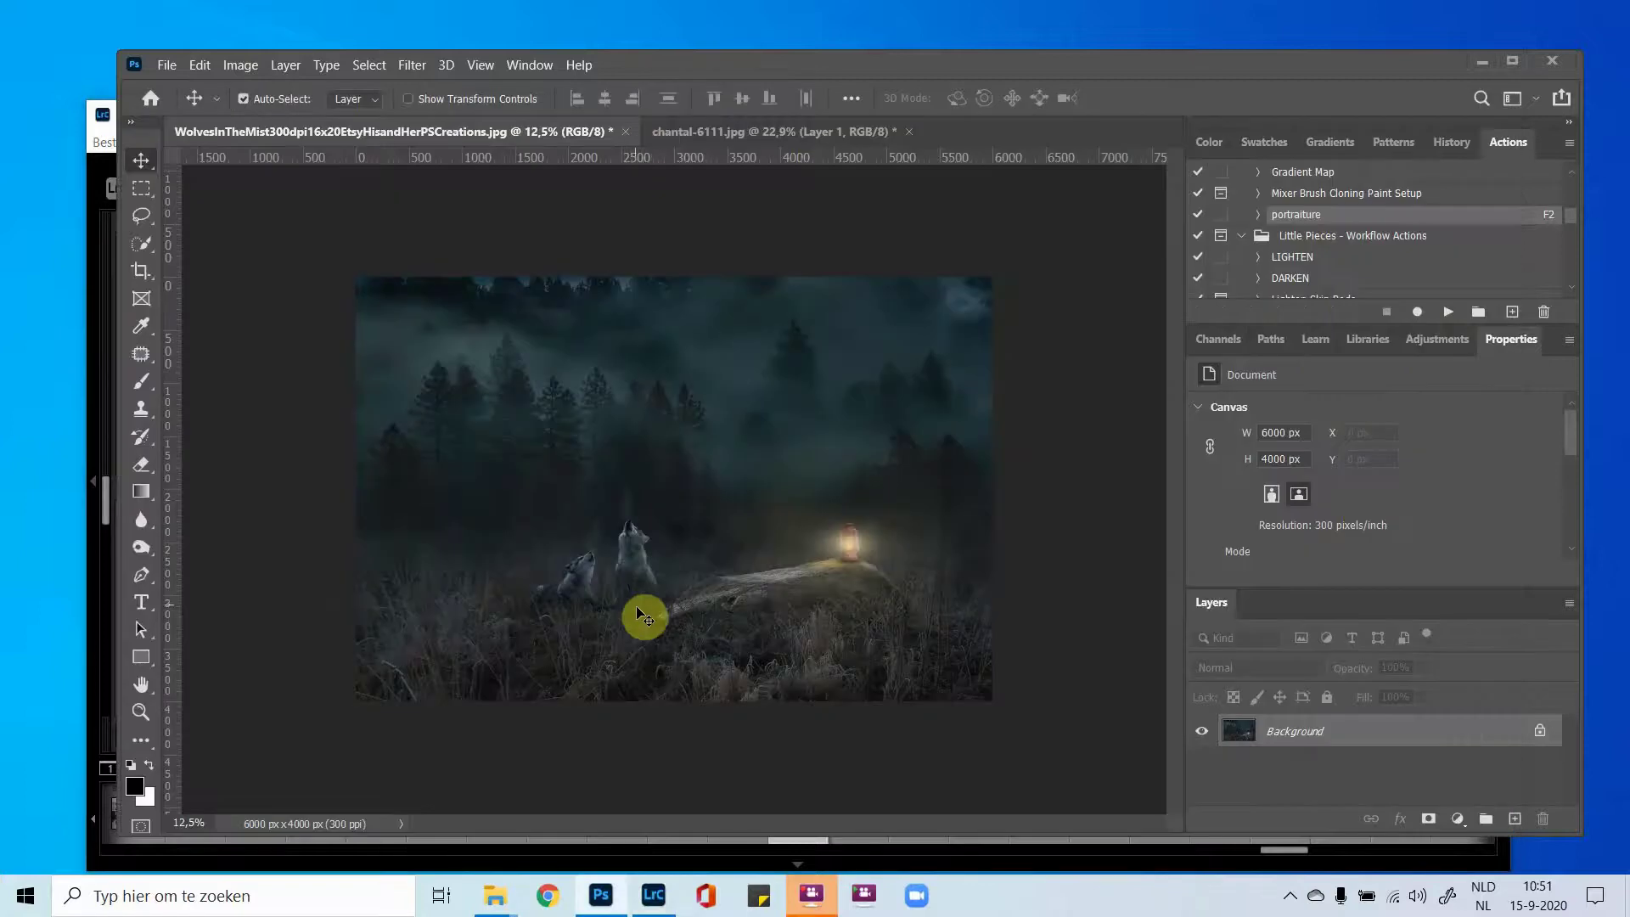
{"action": "left_click", "coordinate": [742, 131]}
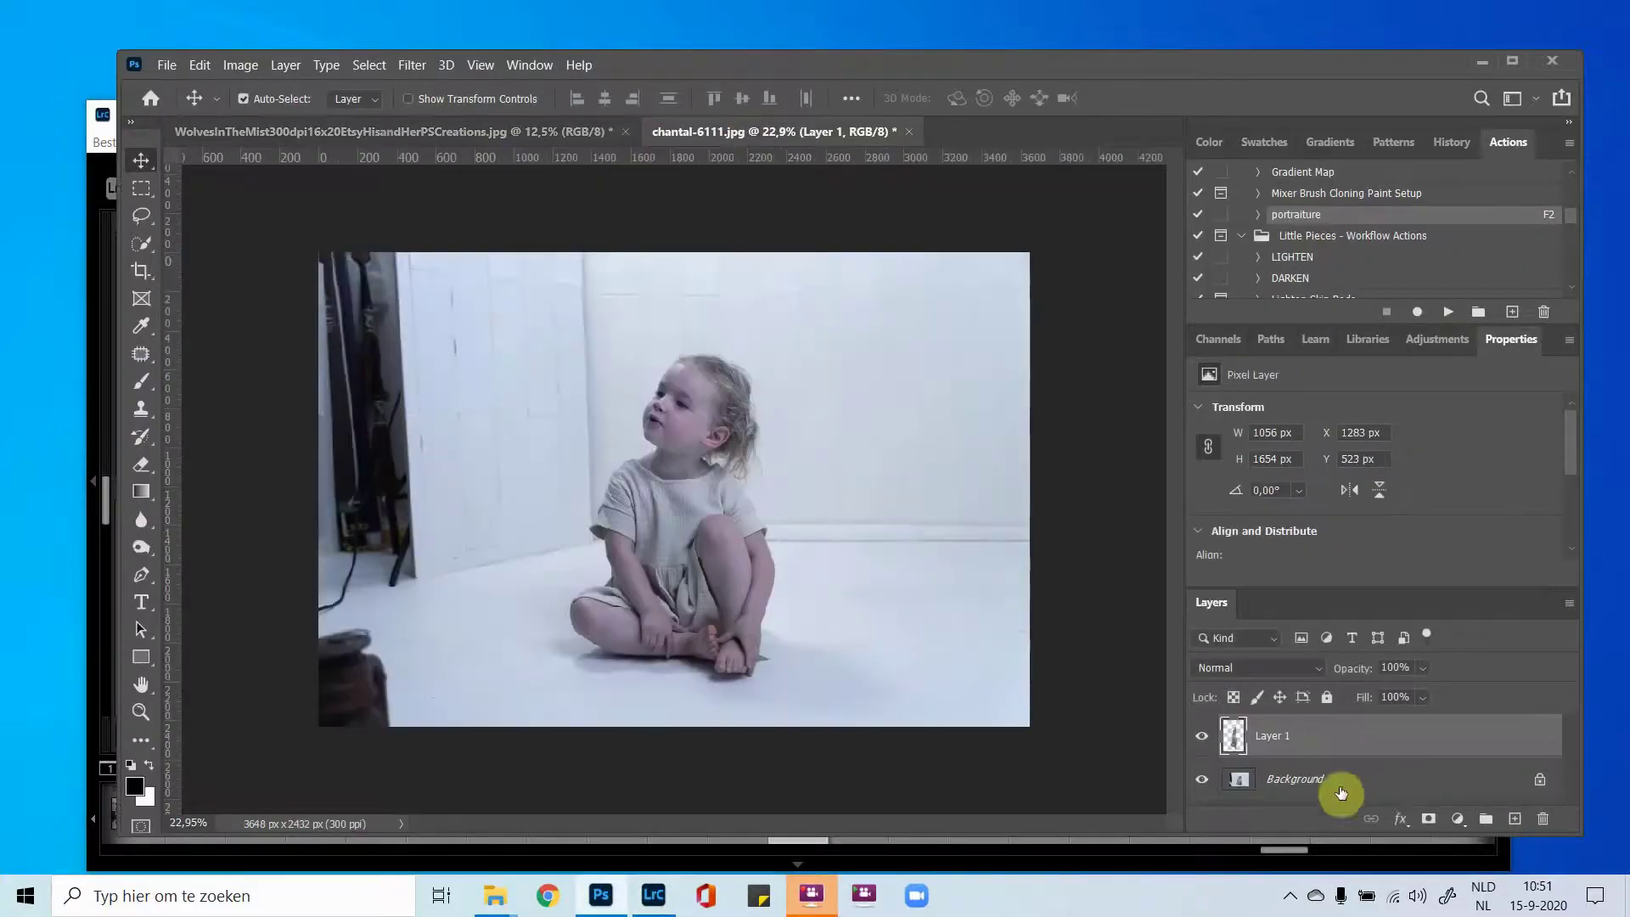
{"action": "left_click", "coordinate": [1282, 774]}
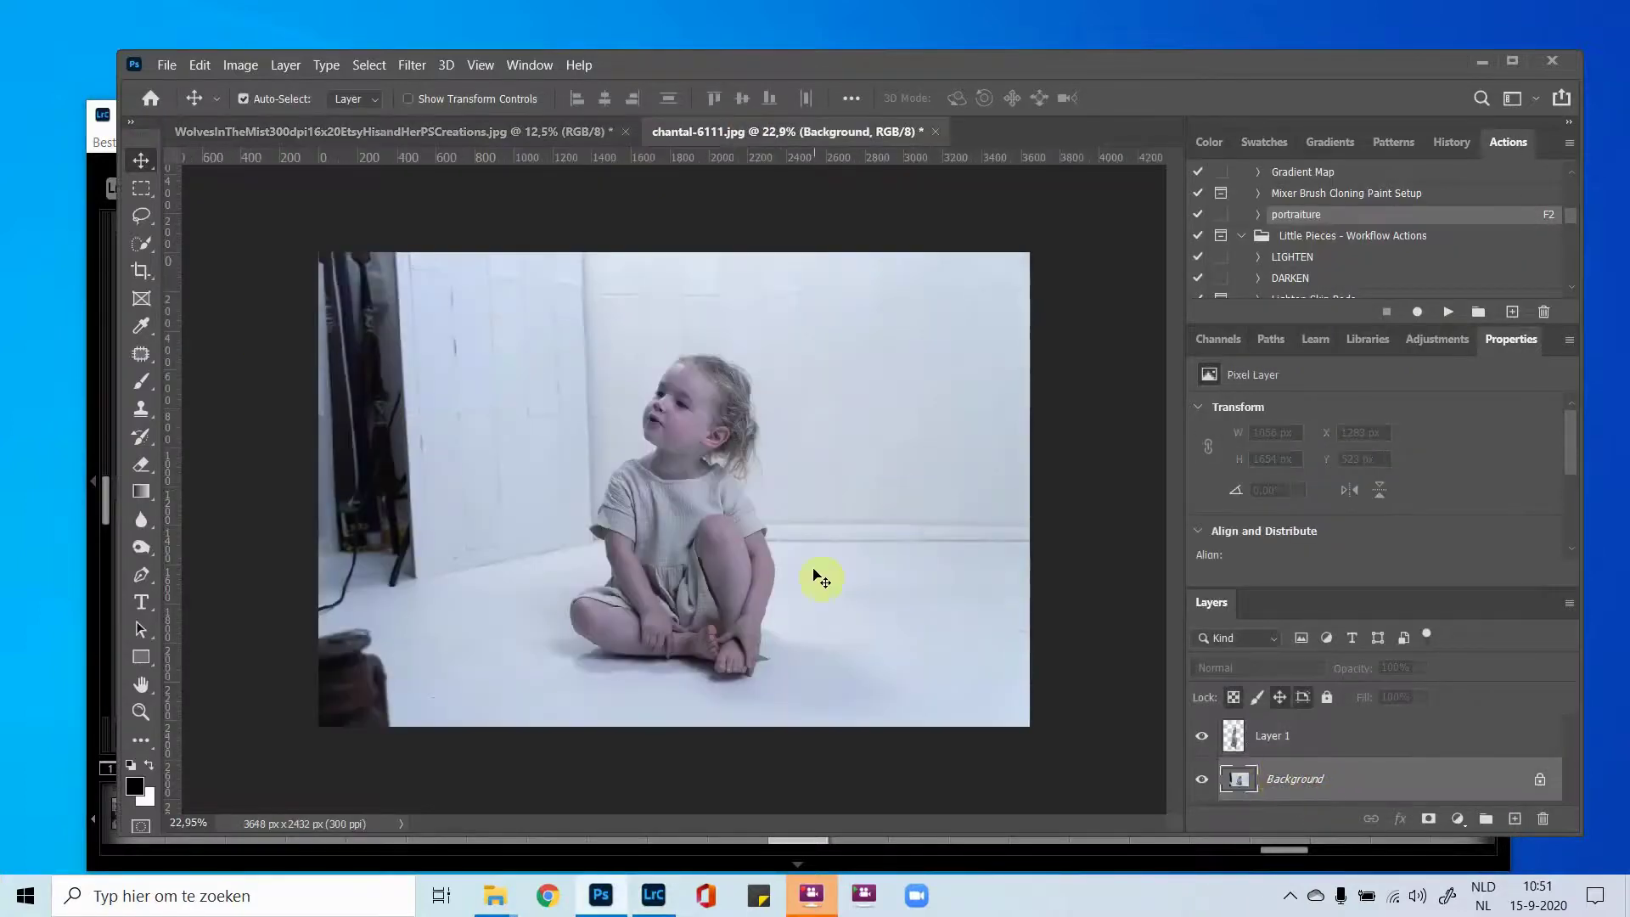
{"action": "left_click", "coordinate": [139, 242]}
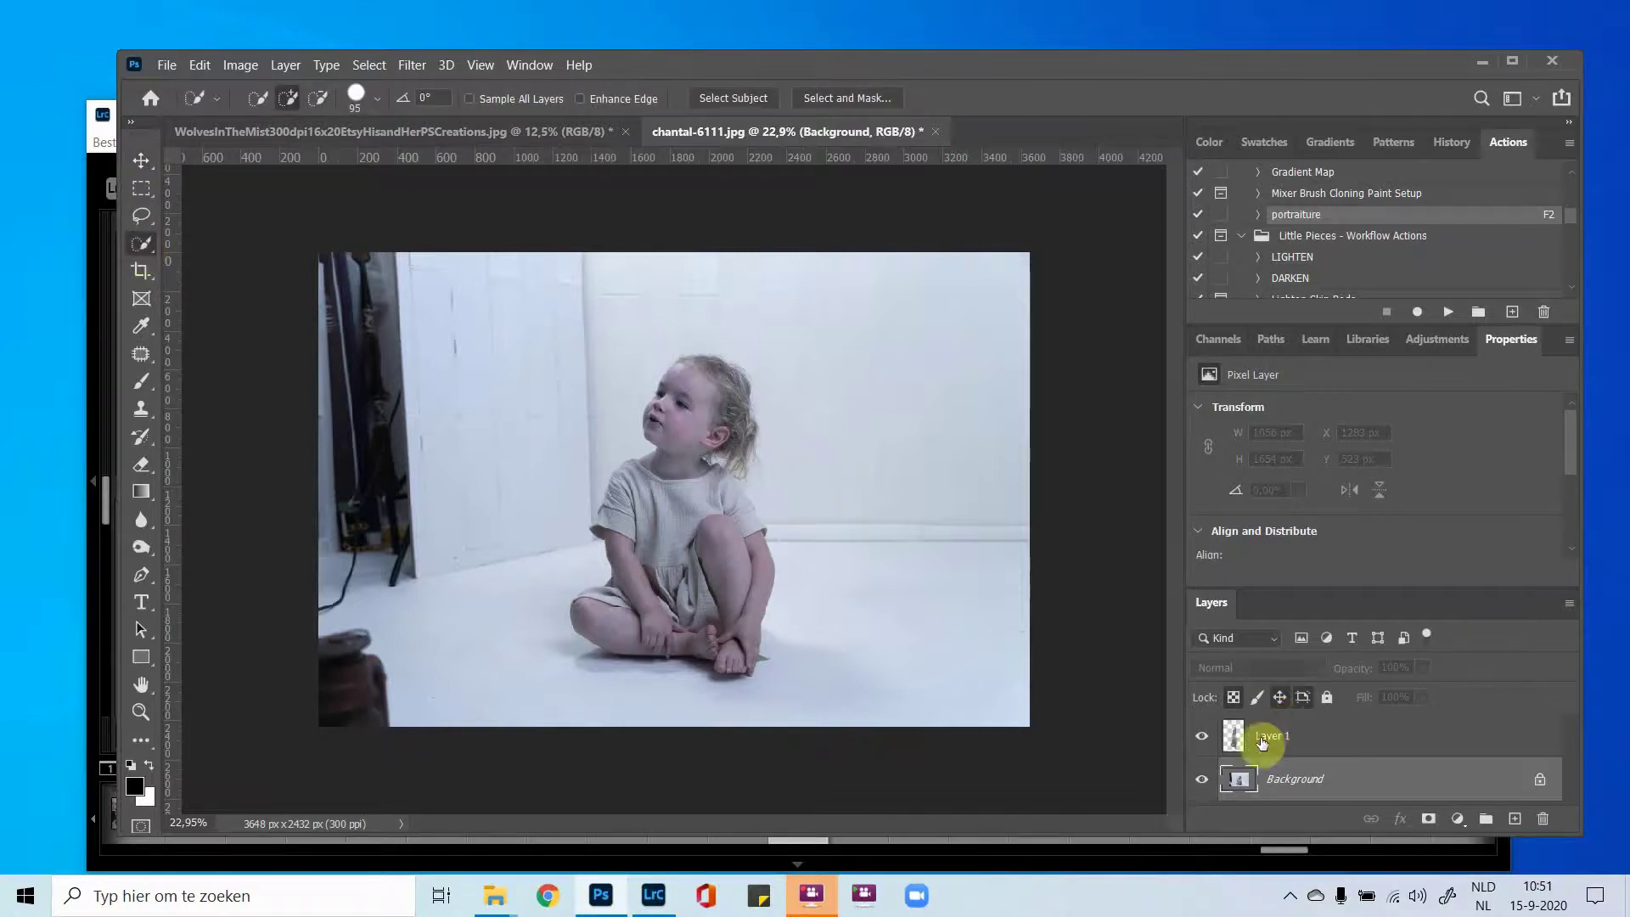
{"action": "left_click", "coordinate": [1233, 732]}
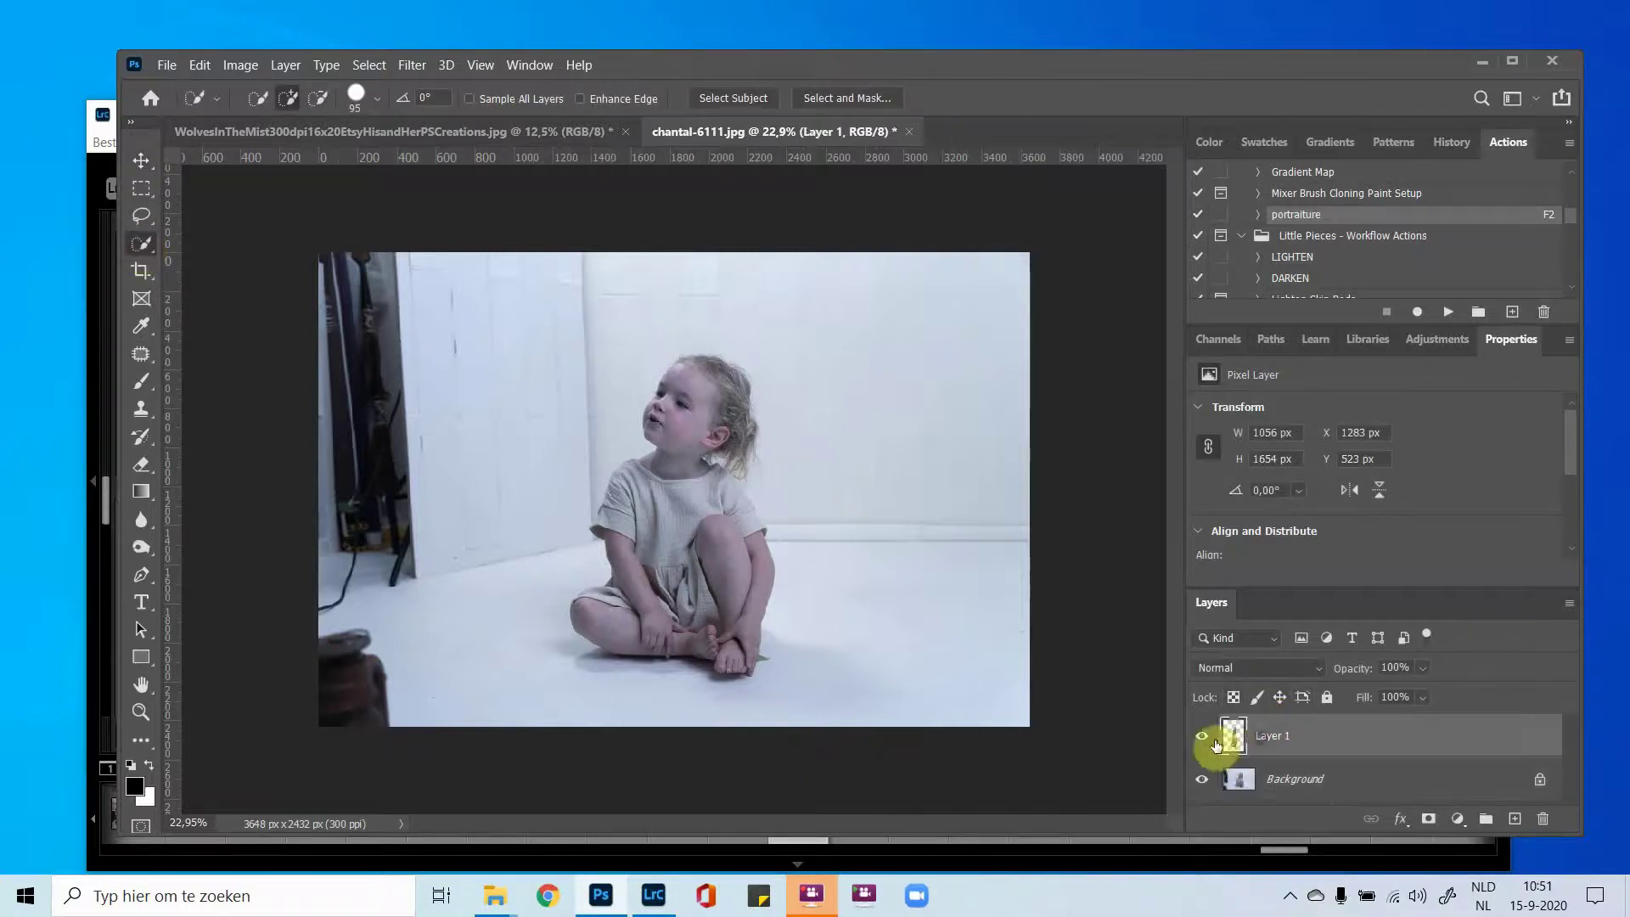
Duplicate Layer 1 into WolvesInTheMist300dpi16x20EtsyHisandHerPSCreations.jpg and bring that document forward.
{"action": "right_click", "coordinate": [1277, 738]}
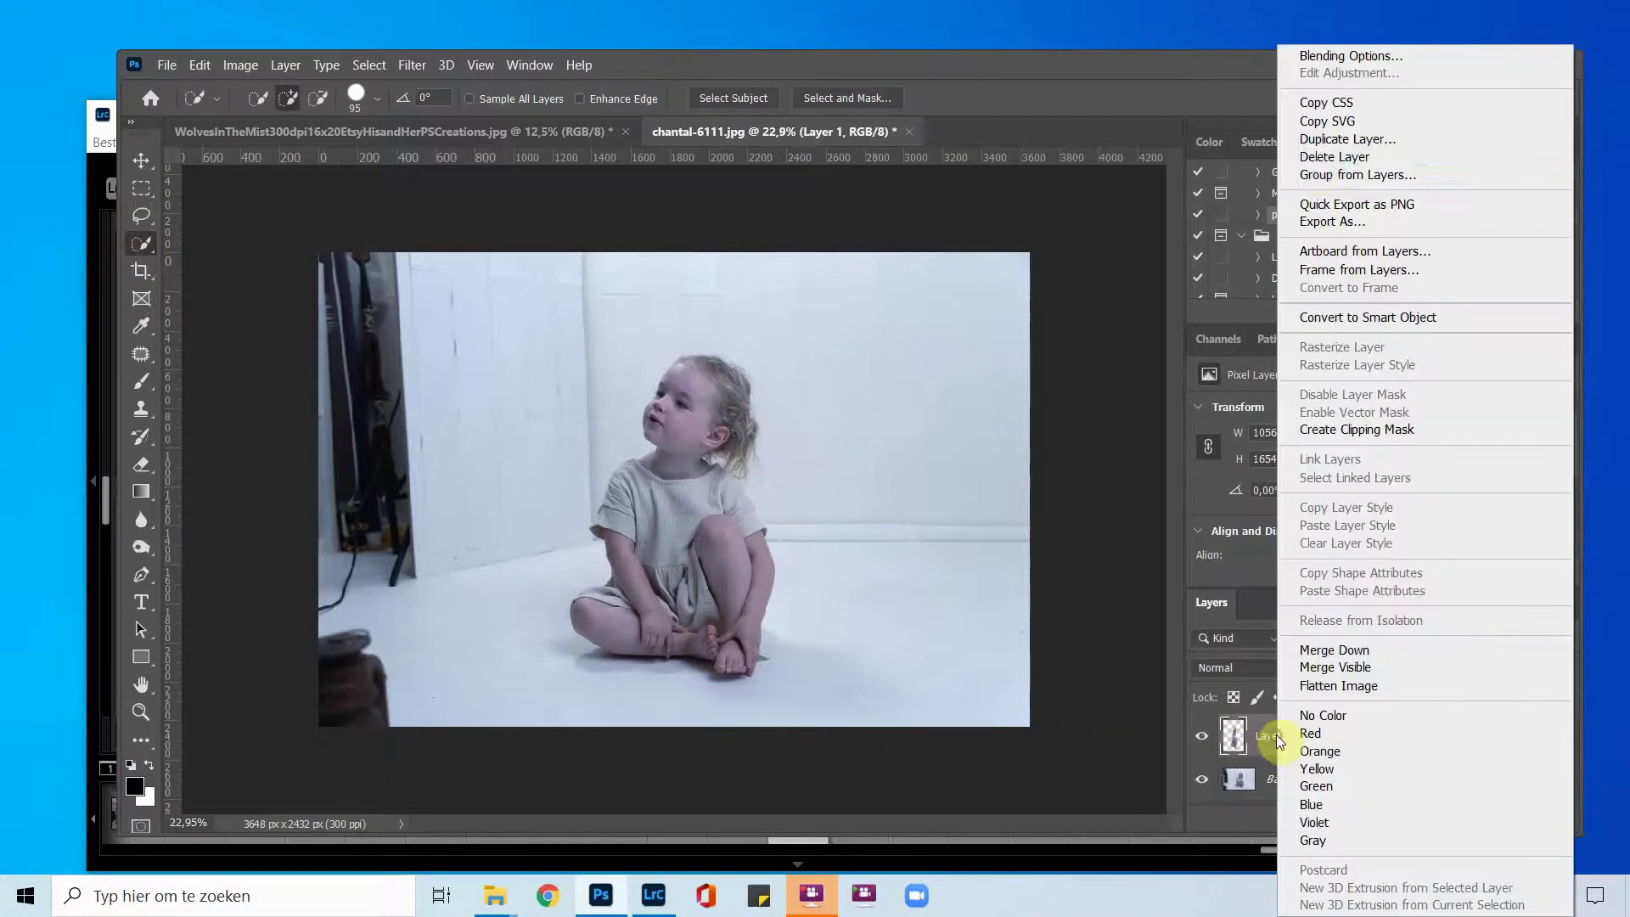
{"action": "left_click", "coordinate": [1318, 141]}
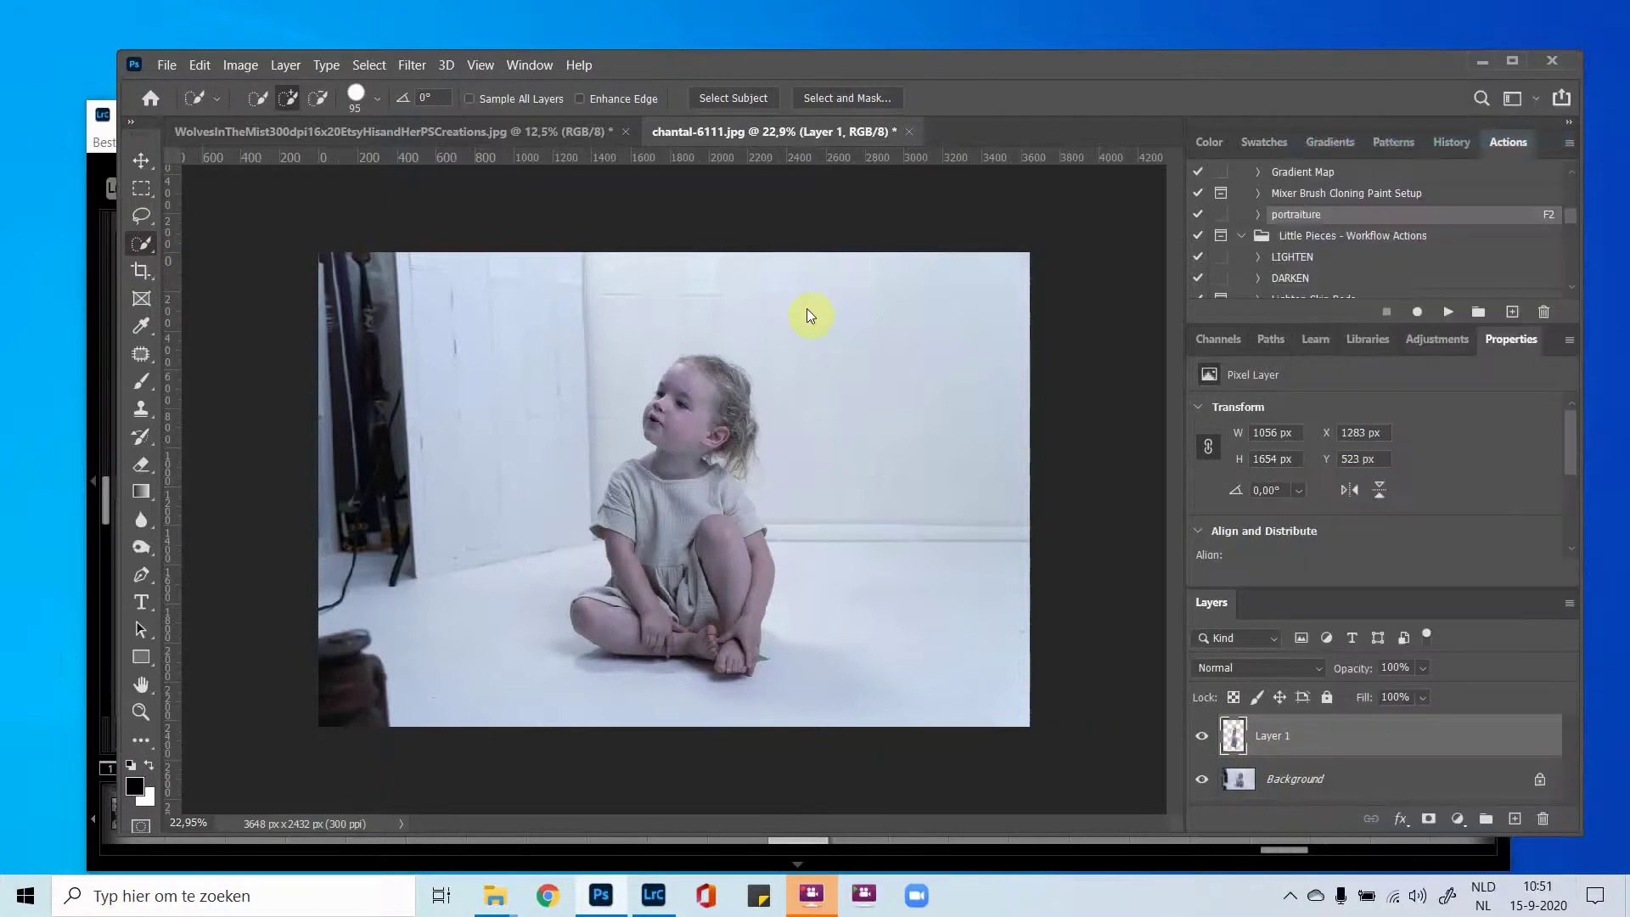
{"action": "left_click", "coordinate": [737, 338]}
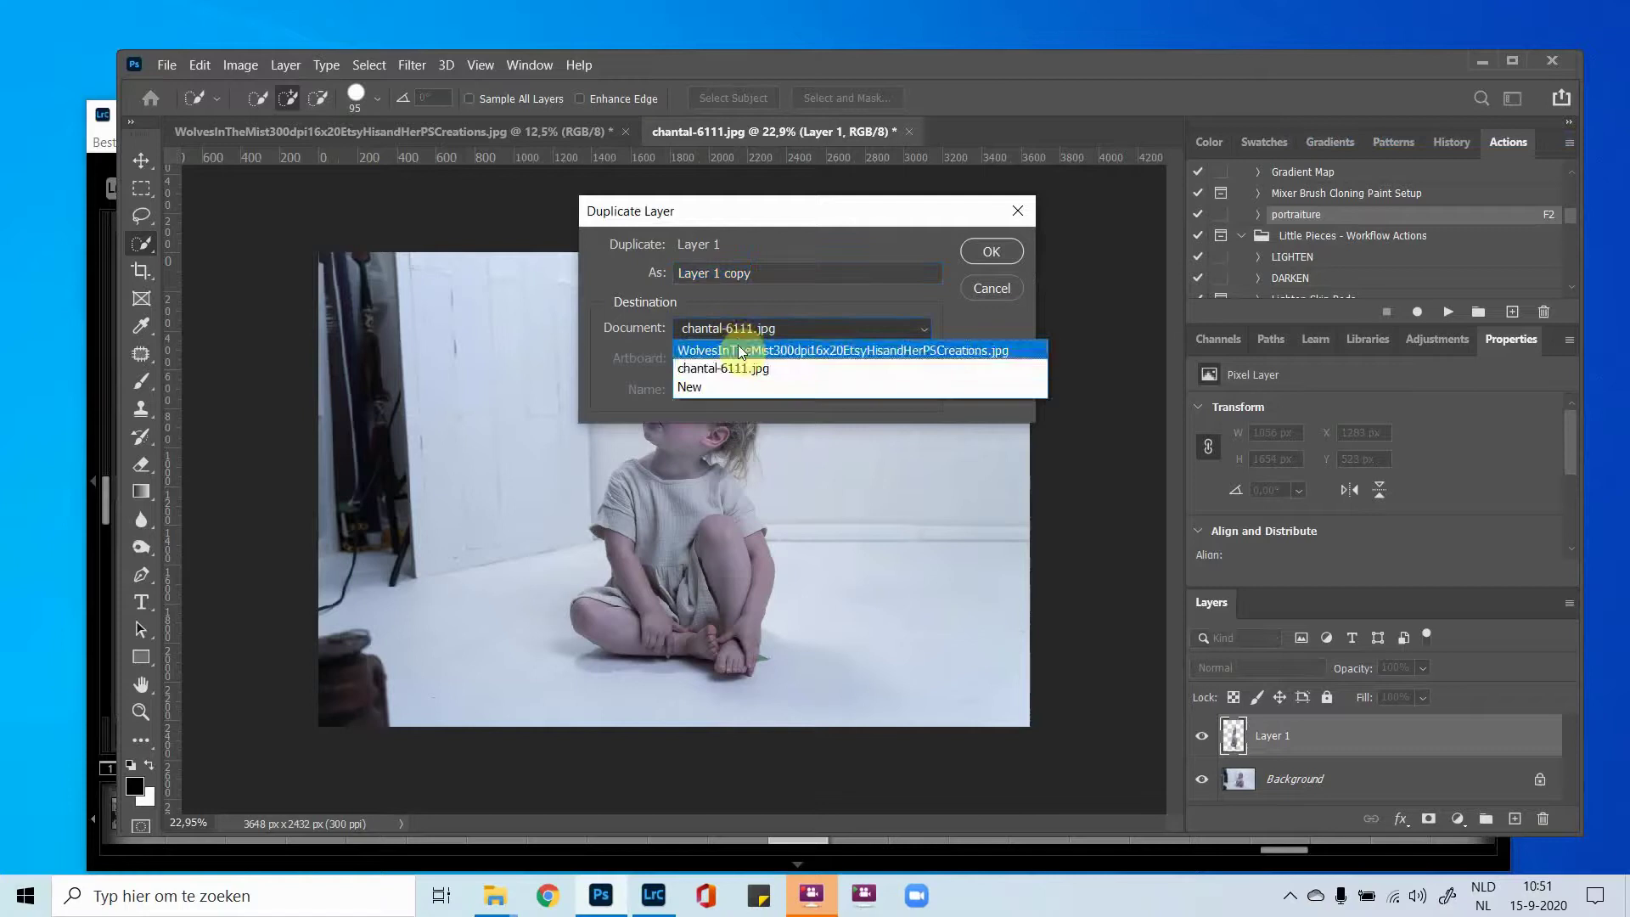
{"action": "left_click", "coordinate": [747, 349]}
{"action": "left_click", "coordinate": [989, 252]}
{"action": "left_click", "coordinate": [416, 129]}
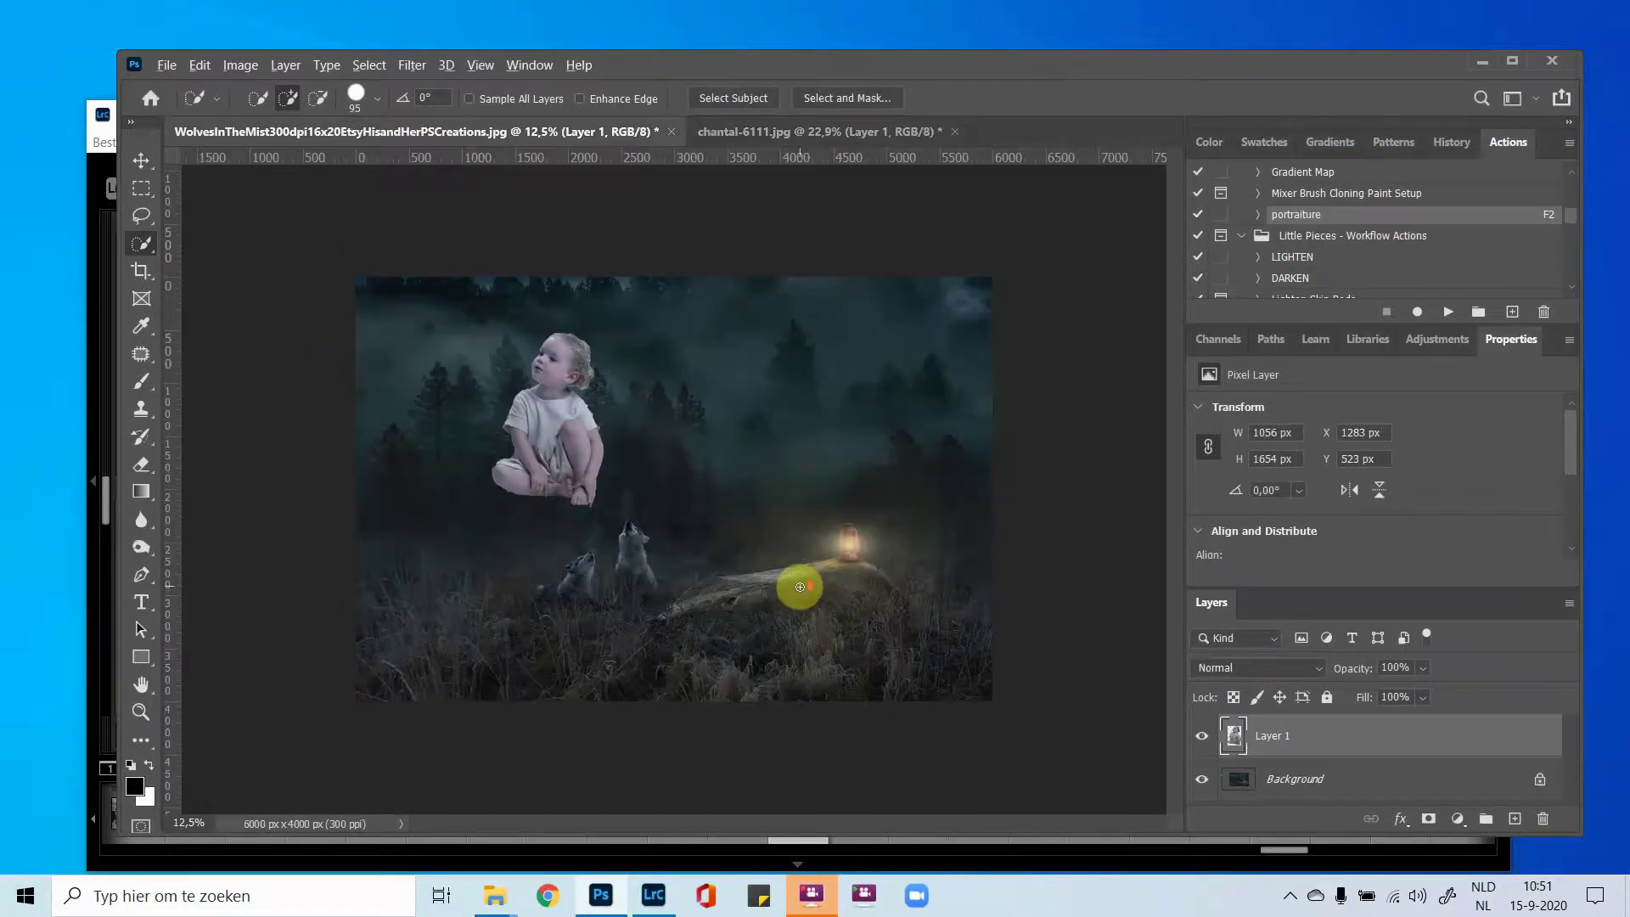
Scale the child layer to about 67% with Free Transform and place it on the rock beside the lantern.
{"action": "scroll", "coordinate": [800, 587], "scroll_direction": "down", "scroll_amount": 2}
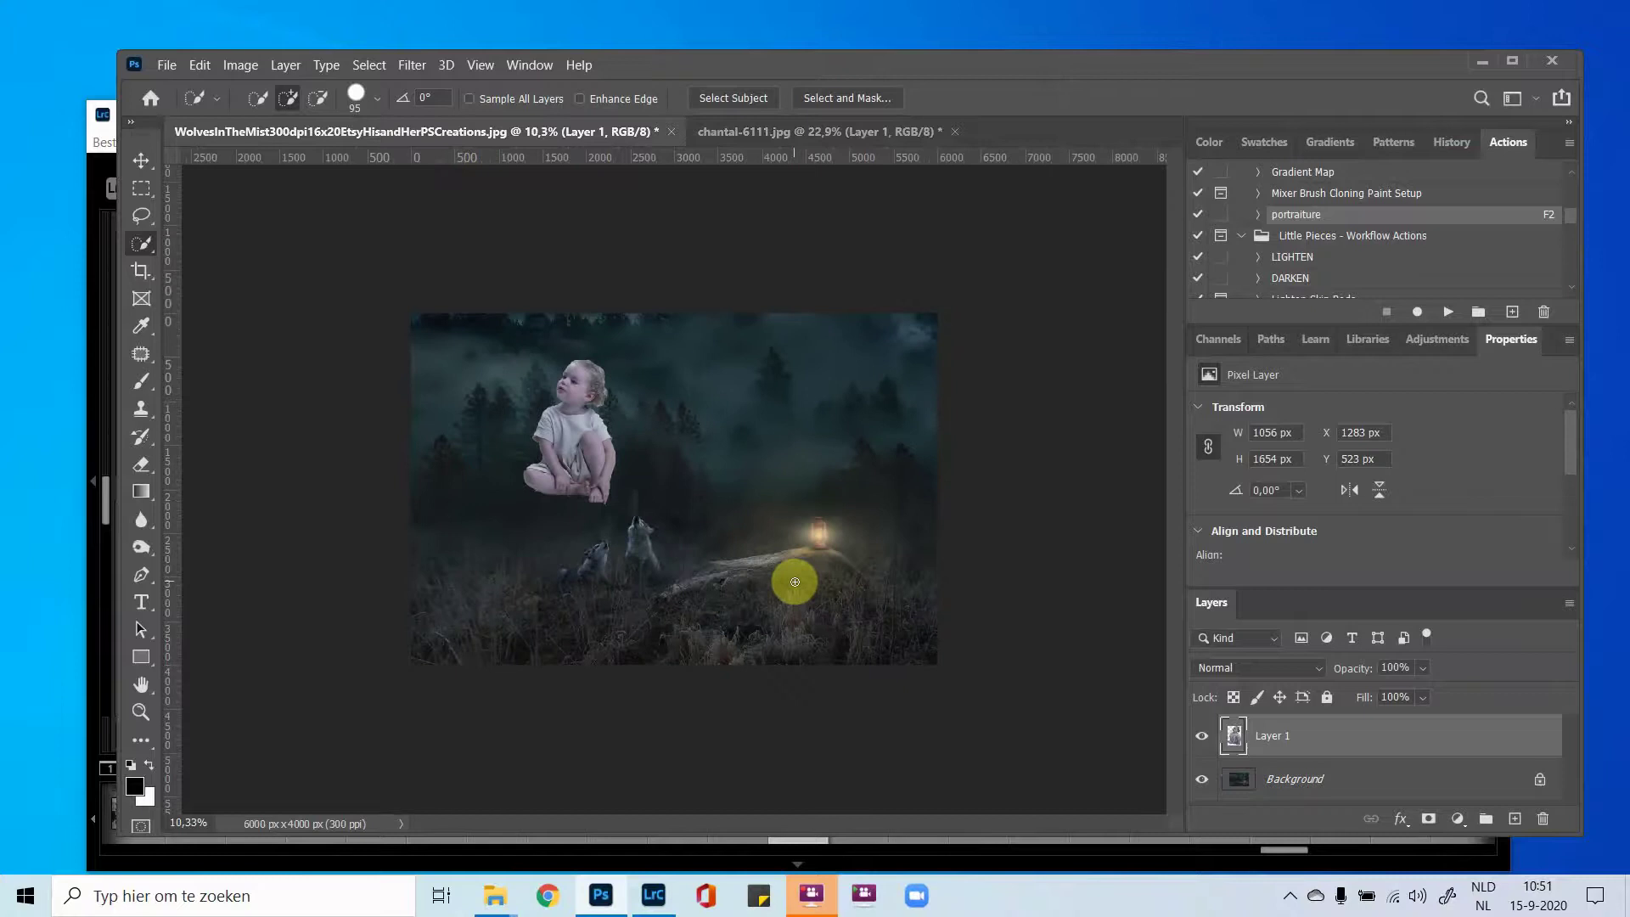
{"action": "key", "text": "ctrl+t"}
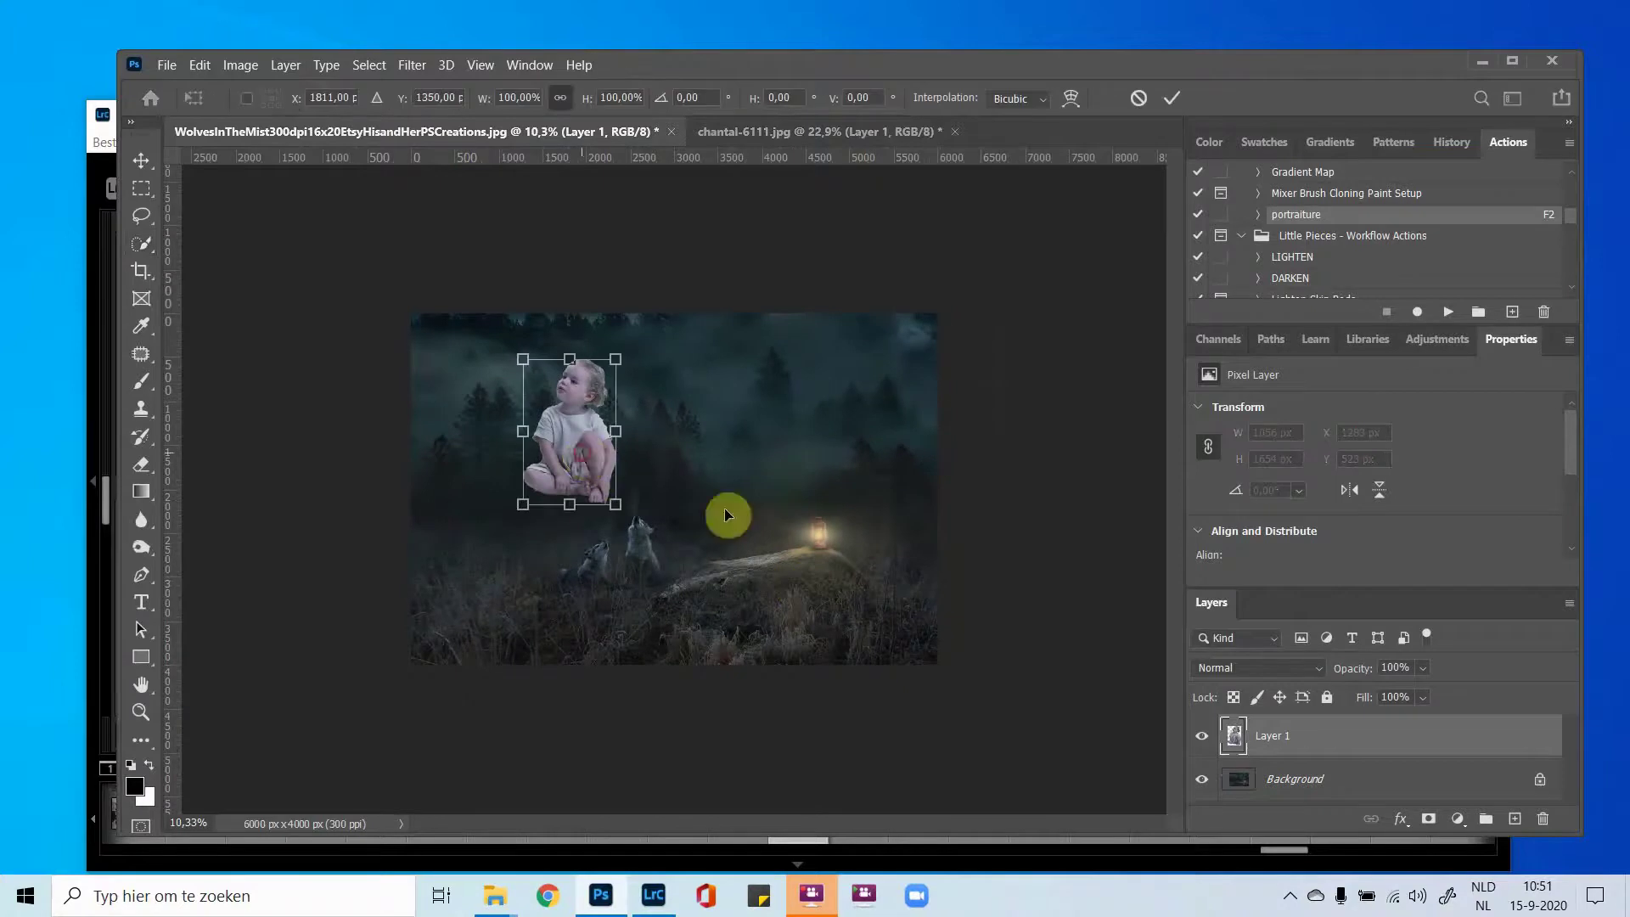
{"action": "left_click_drag", "start_coordinate": [562, 454], "coordinate": [773, 533]}
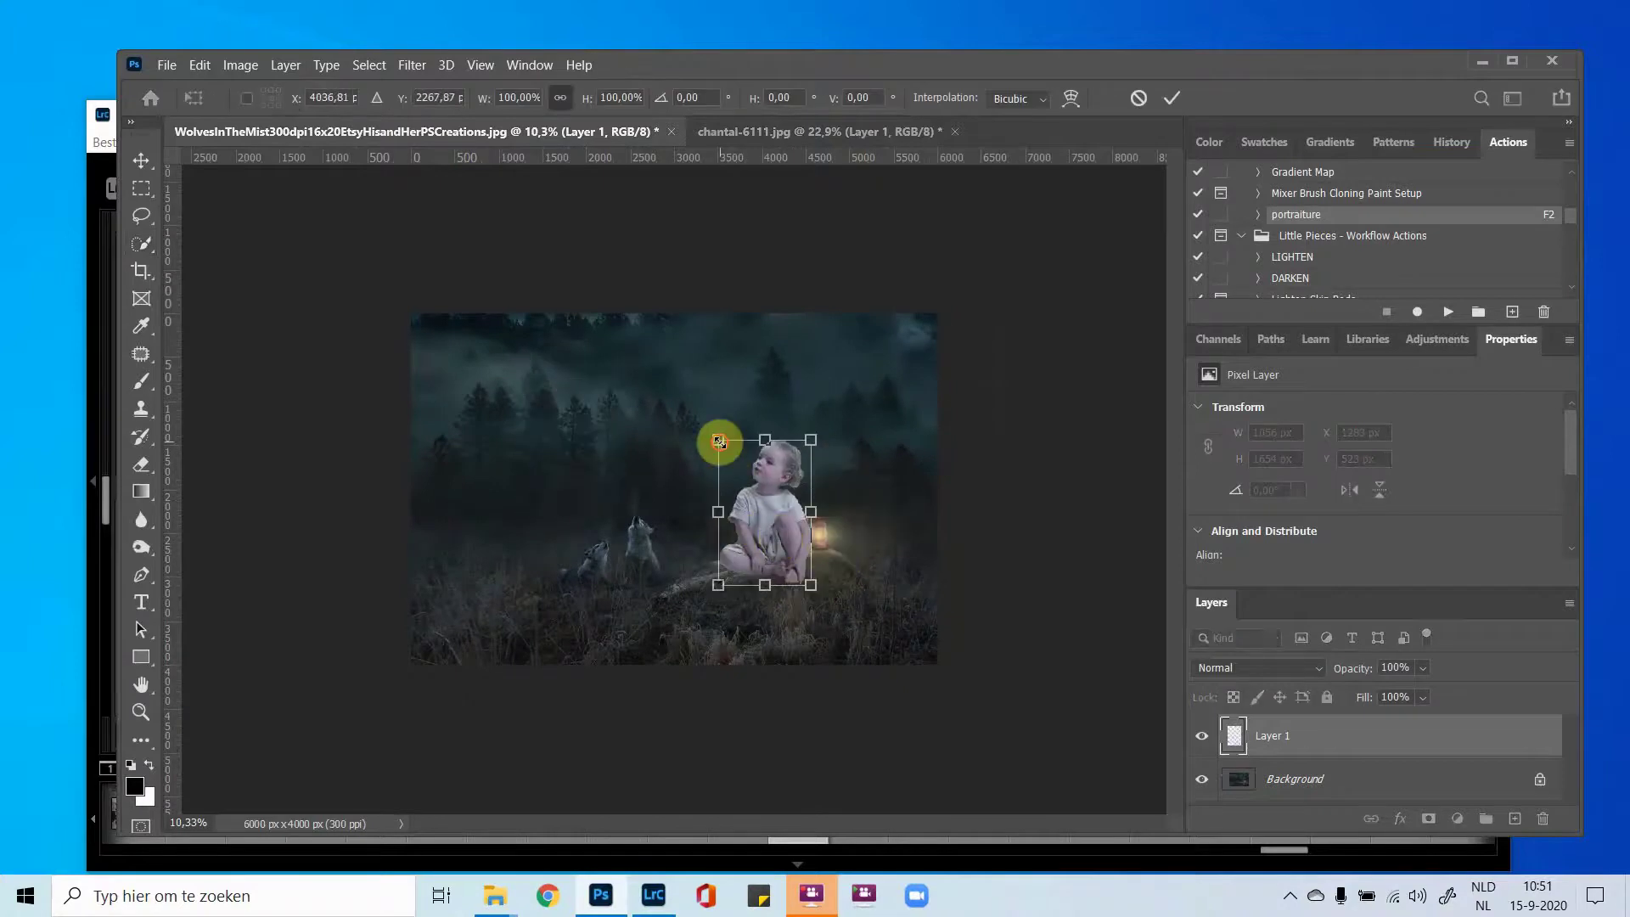
{"action": "left_click_drag", "start_coordinate": [719, 441], "coordinate": [739, 473]}
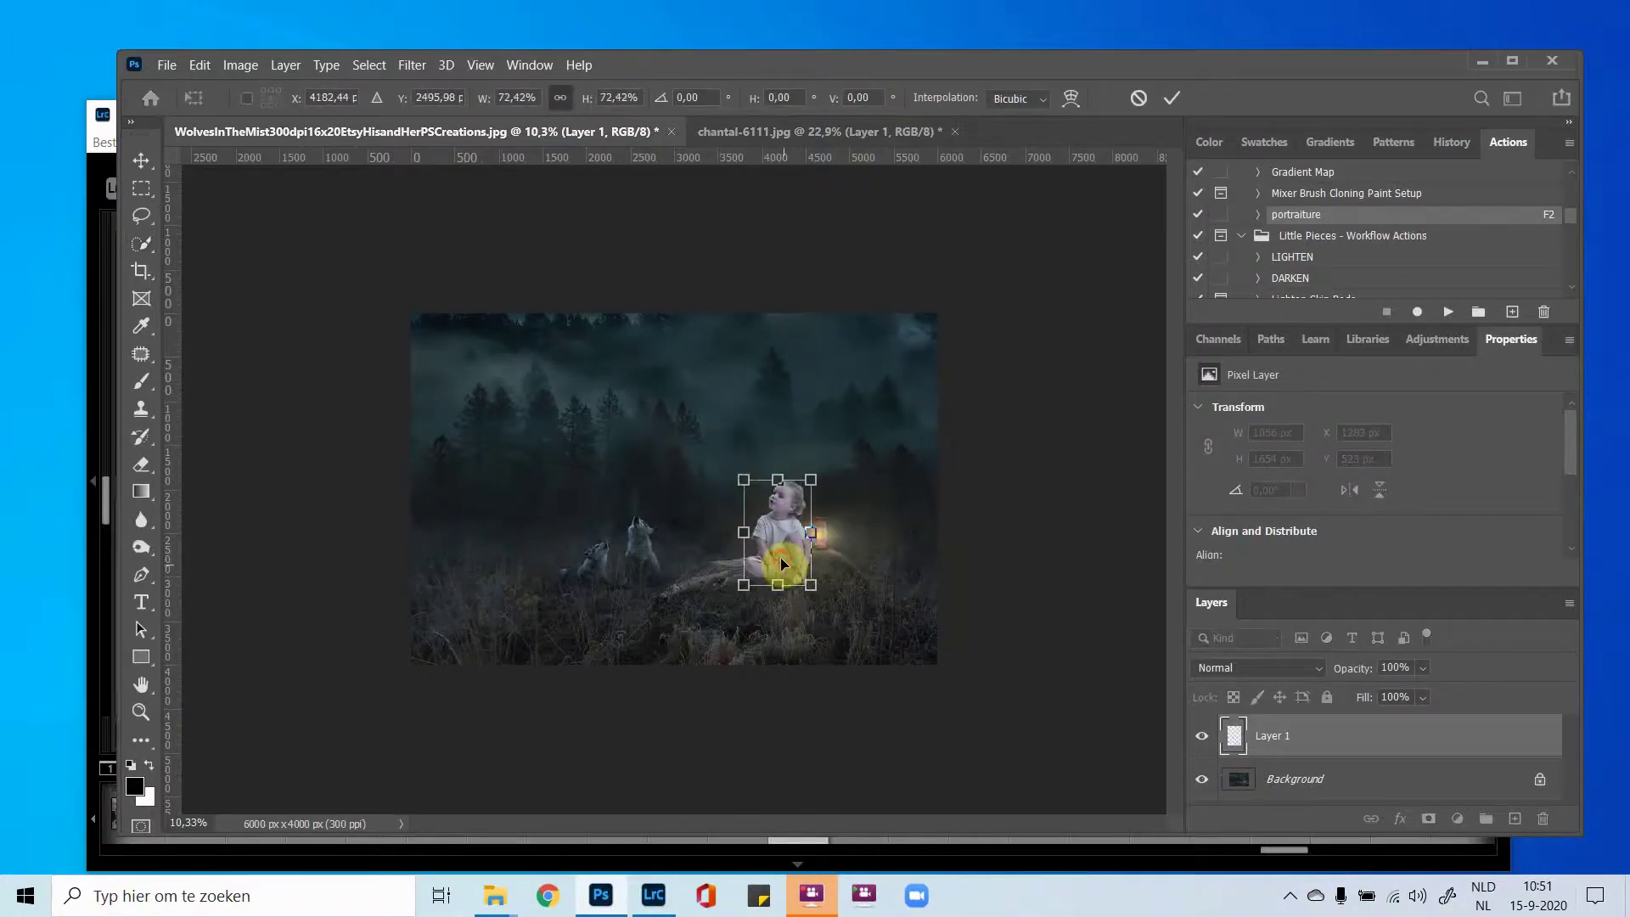
{"action": "mouse_move", "coordinate": [777, 568]}
{"action": "left_mouse_down"}
{"action": "mouse_move", "coordinate": [746, 546]}
{"action": "mouse_move", "coordinate": [758, 556]}
{"action": "left_mouse_up"}
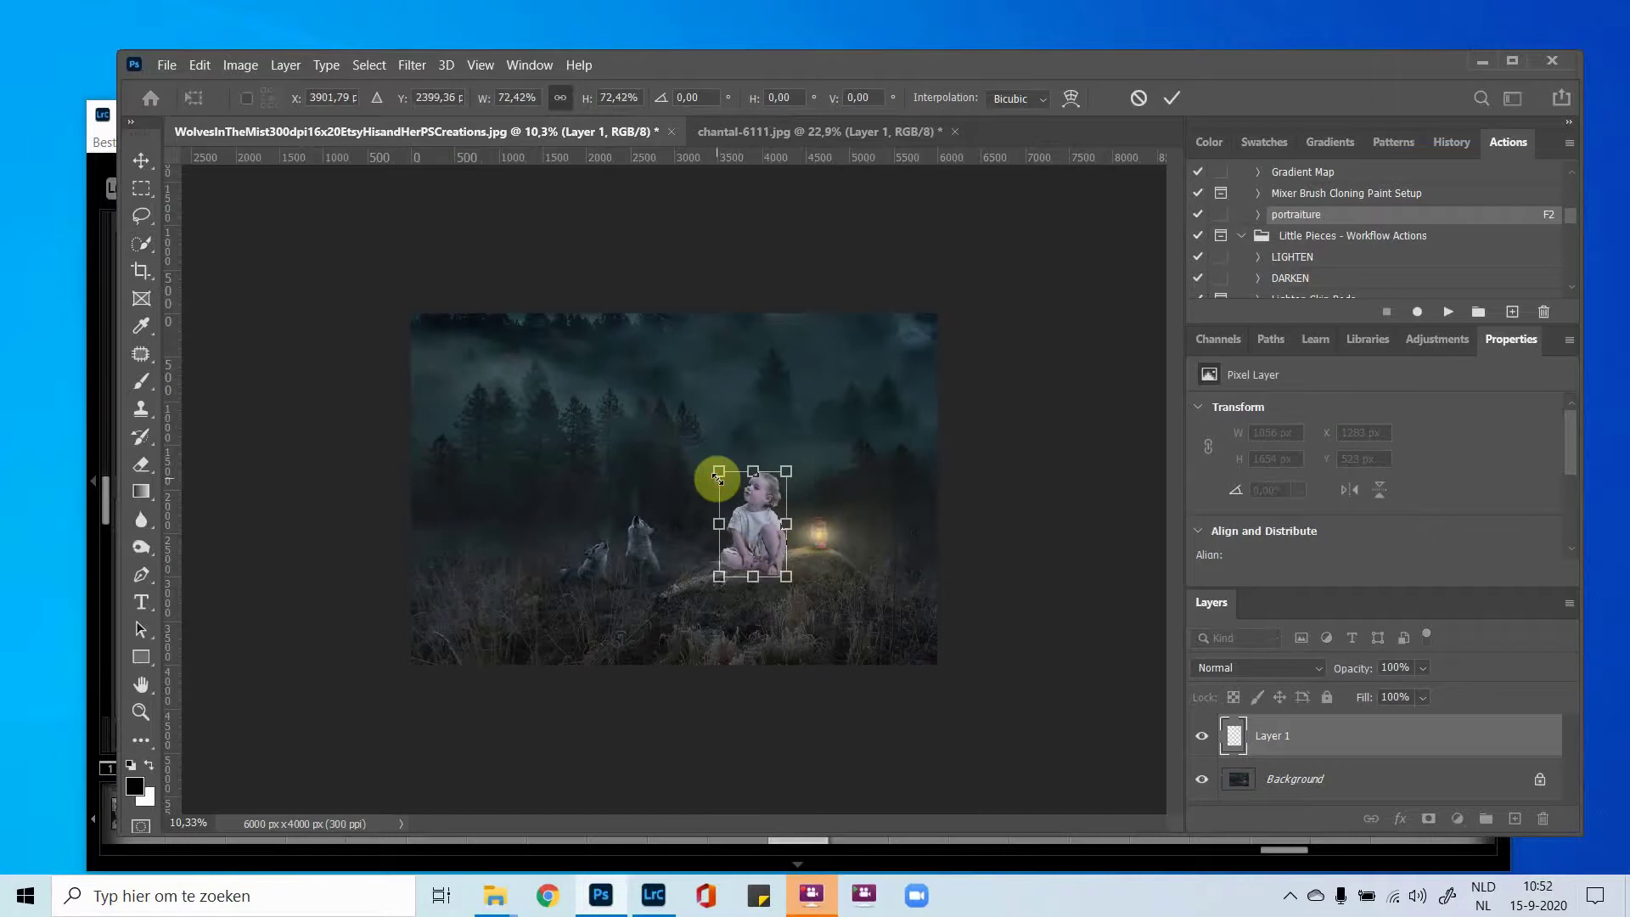
{"action": "left_click_drag", "start_coordinate": [717, 472], "coordinate": [750, 541]}
{"action": "key", "text": "Return"}
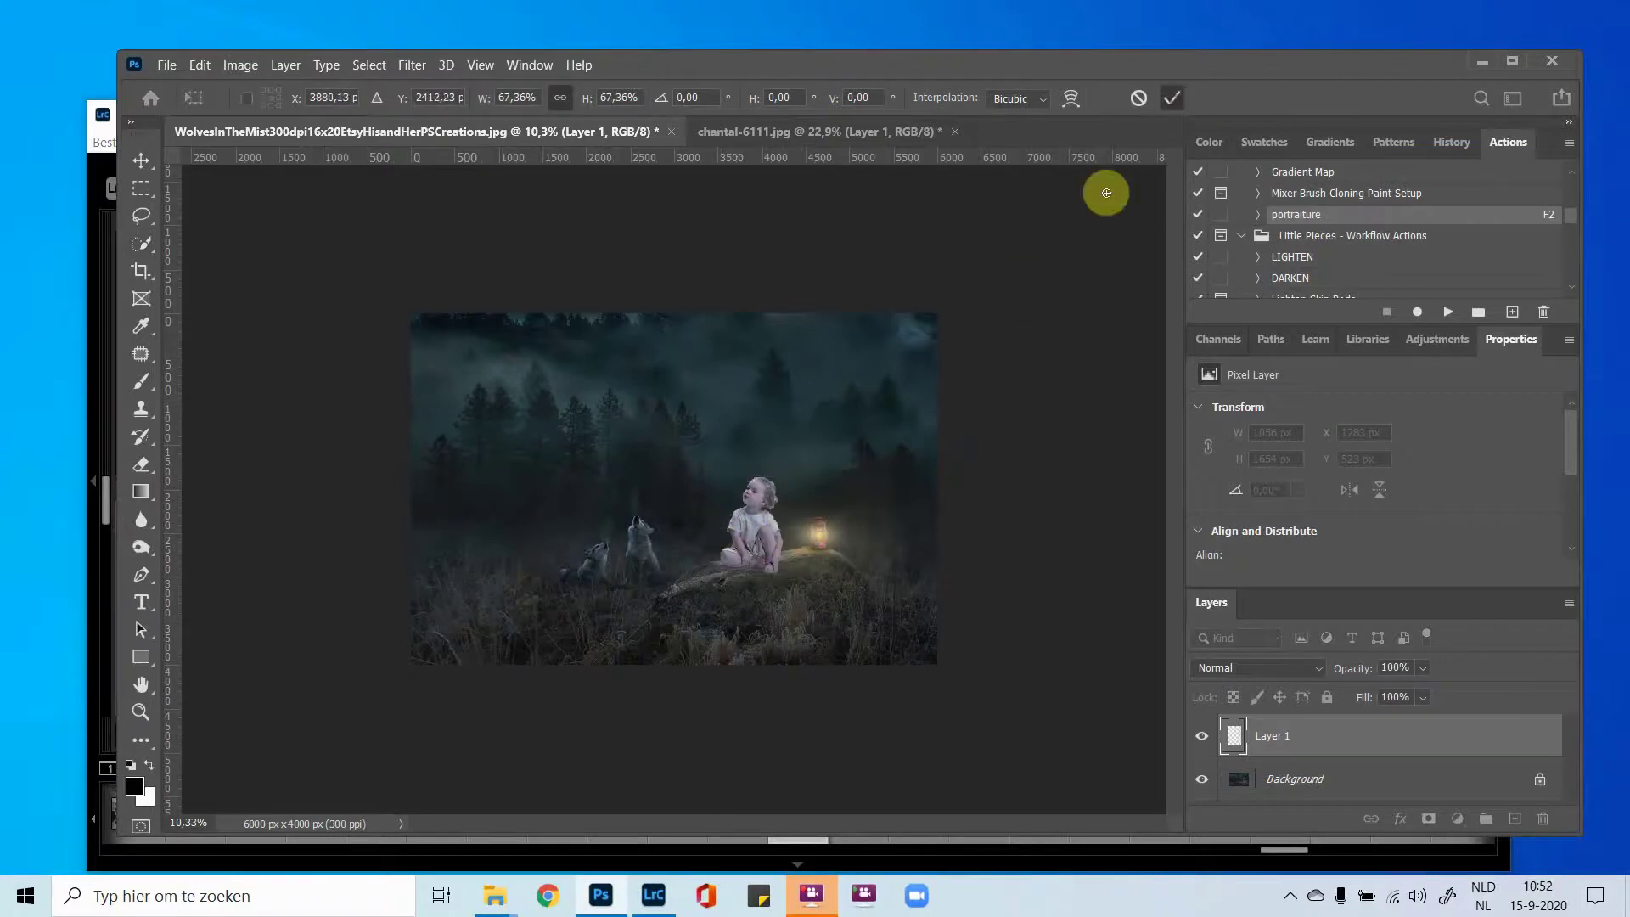
Add a layer mask to the child's Layer 1, working close up on the head and shoulders.
{"action": "key", "text": "w"}
{"action": "key", "text": "ctrl+plus"}
{"action": "scroll", "coordinate": [793, 516], "scroll_direction": "up", "scroll_amount": 5}
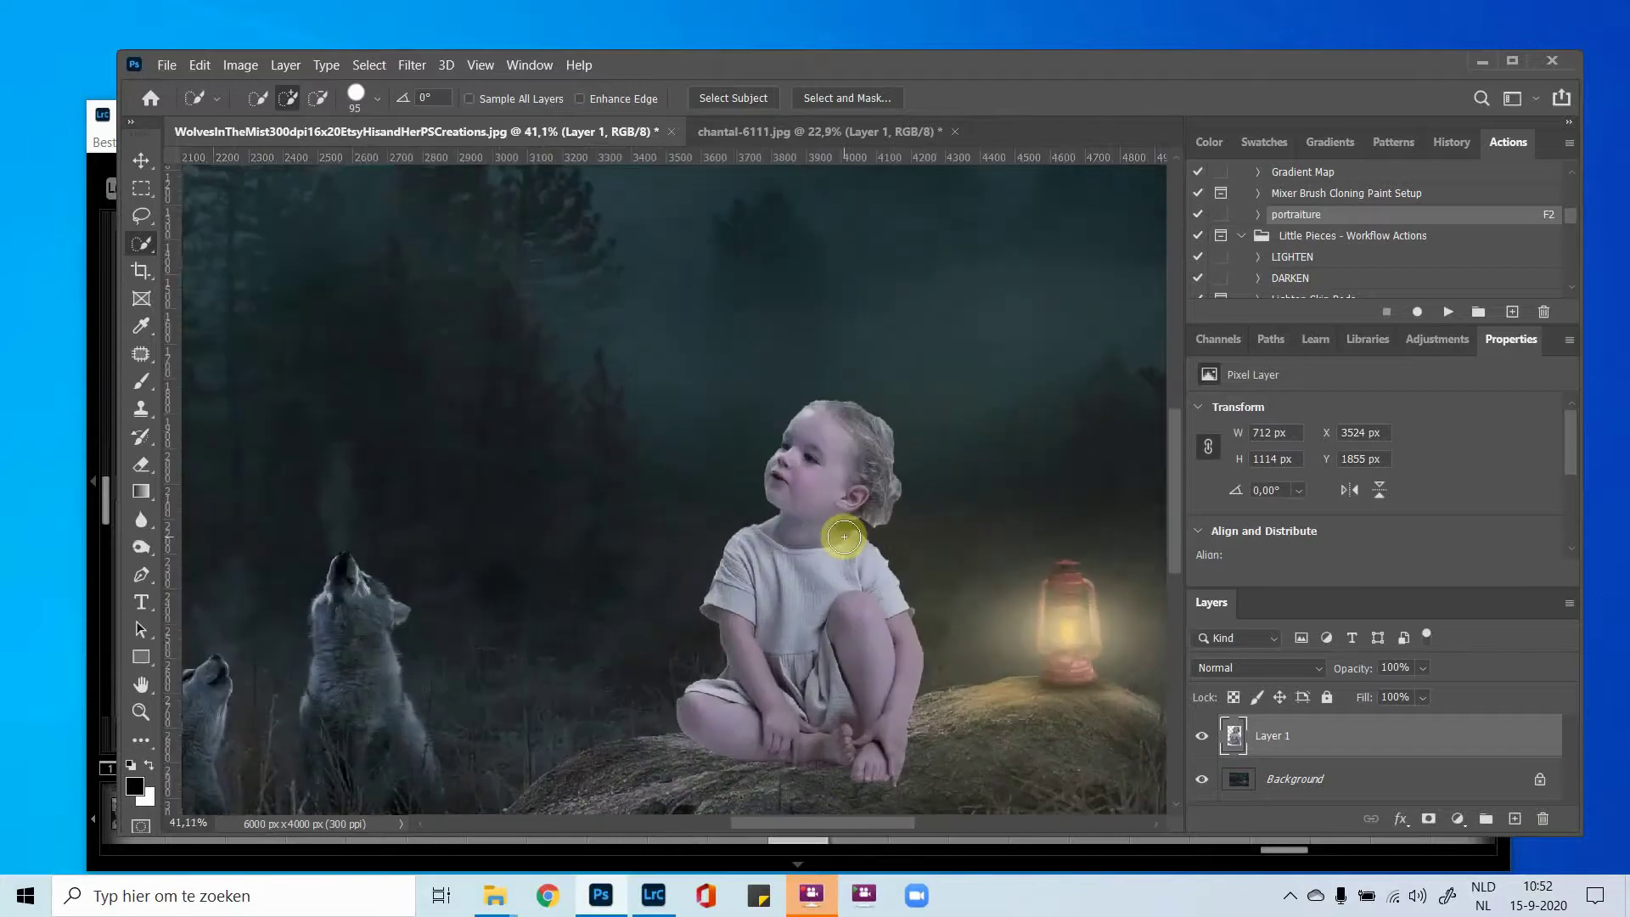
{"action": "scroll", "coordinate": [914, 556], "scroll_direction": "up", "scroll_amount": 2}
{"action": "scroll", "coordinate": [913, 559], "scroll_direction": "up", "scroll_amount": 4}
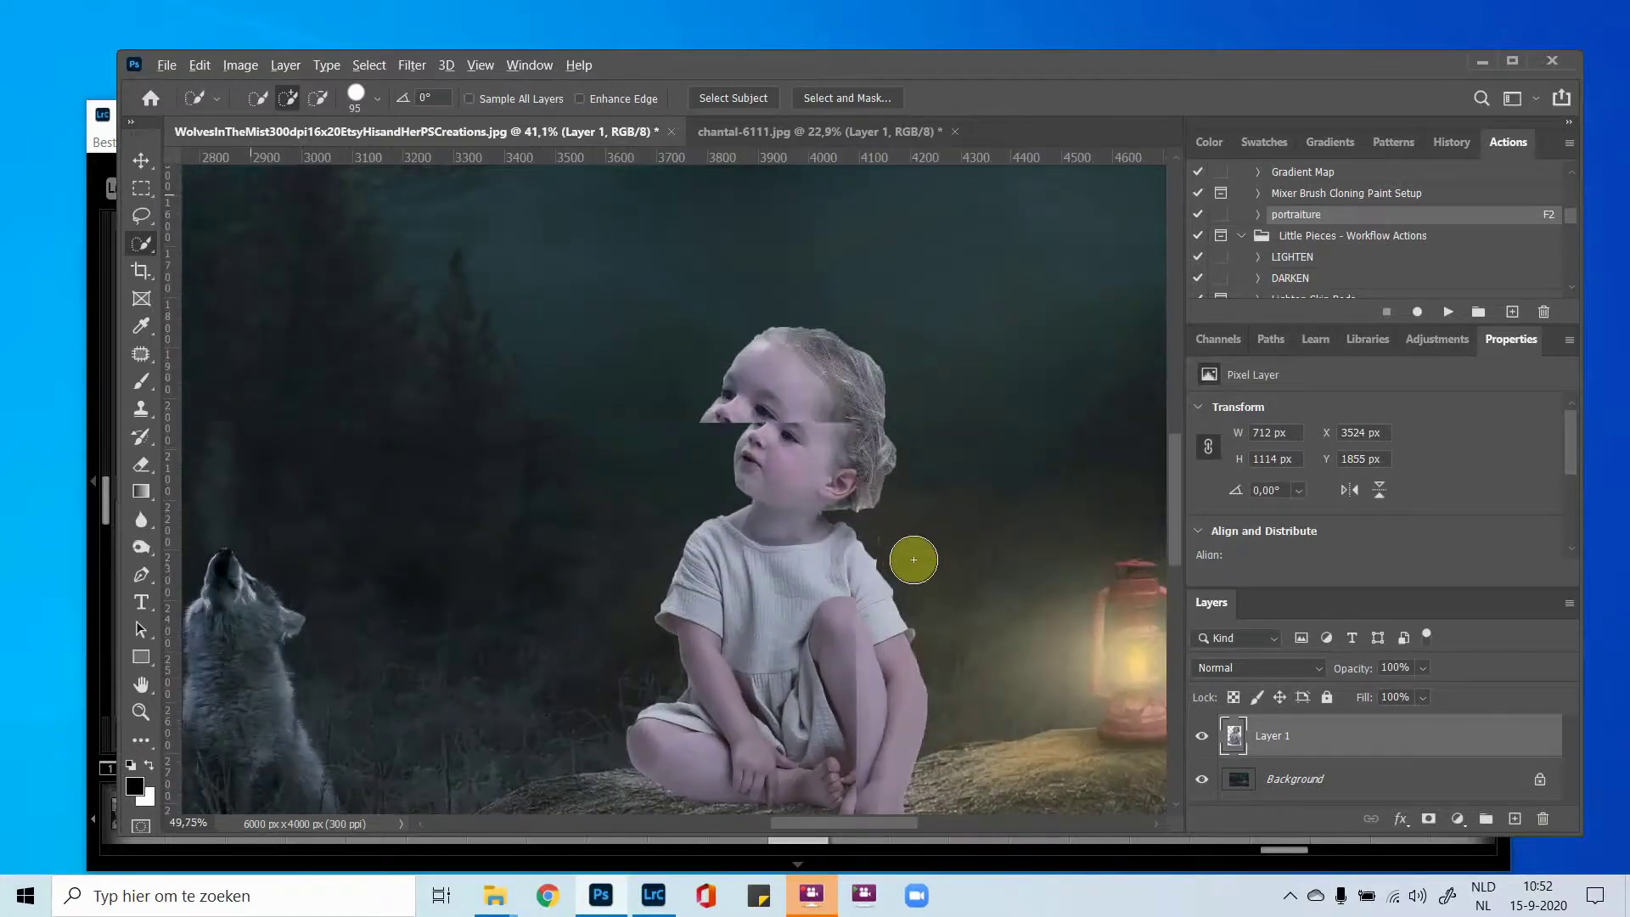
{"action": "scroll", "coordinate": [911, 559], "scroll_direction": "up", "scroll_amount": 1}
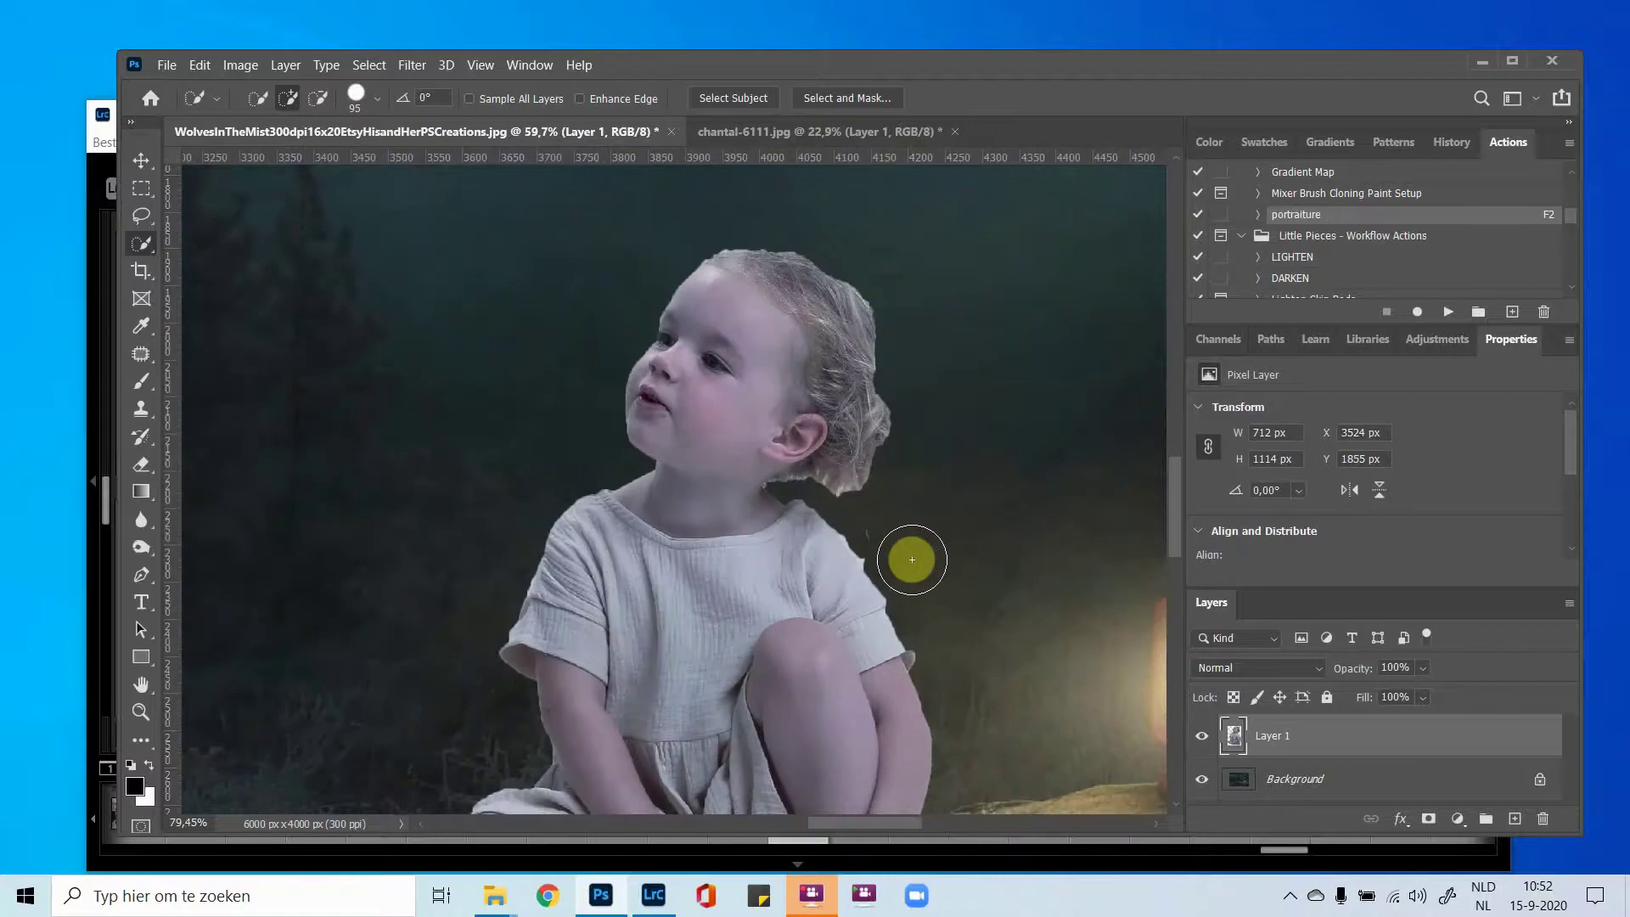
{"action": "scroll", "coordinate": [911, 560], "scroll_direction": "up", "scroll_amount": 3}
{"action": "left_click_drag", "start_coordinate": [911, 559], "coordinate": [886, 524]}
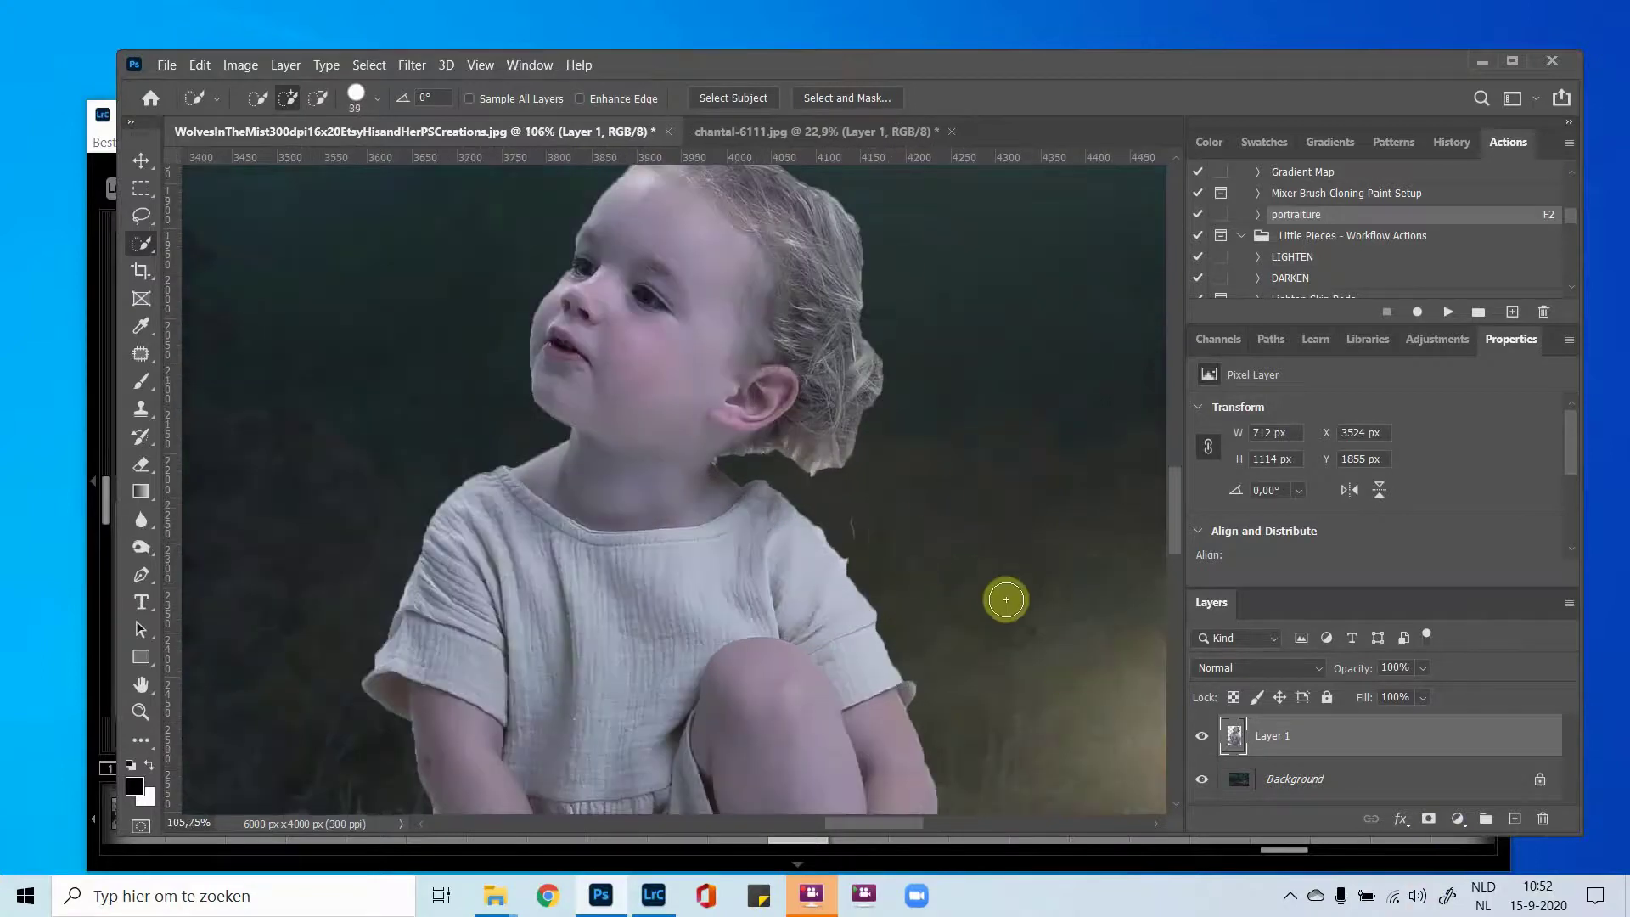
{"action": "left_click", "coordinate": [1430, 820]}
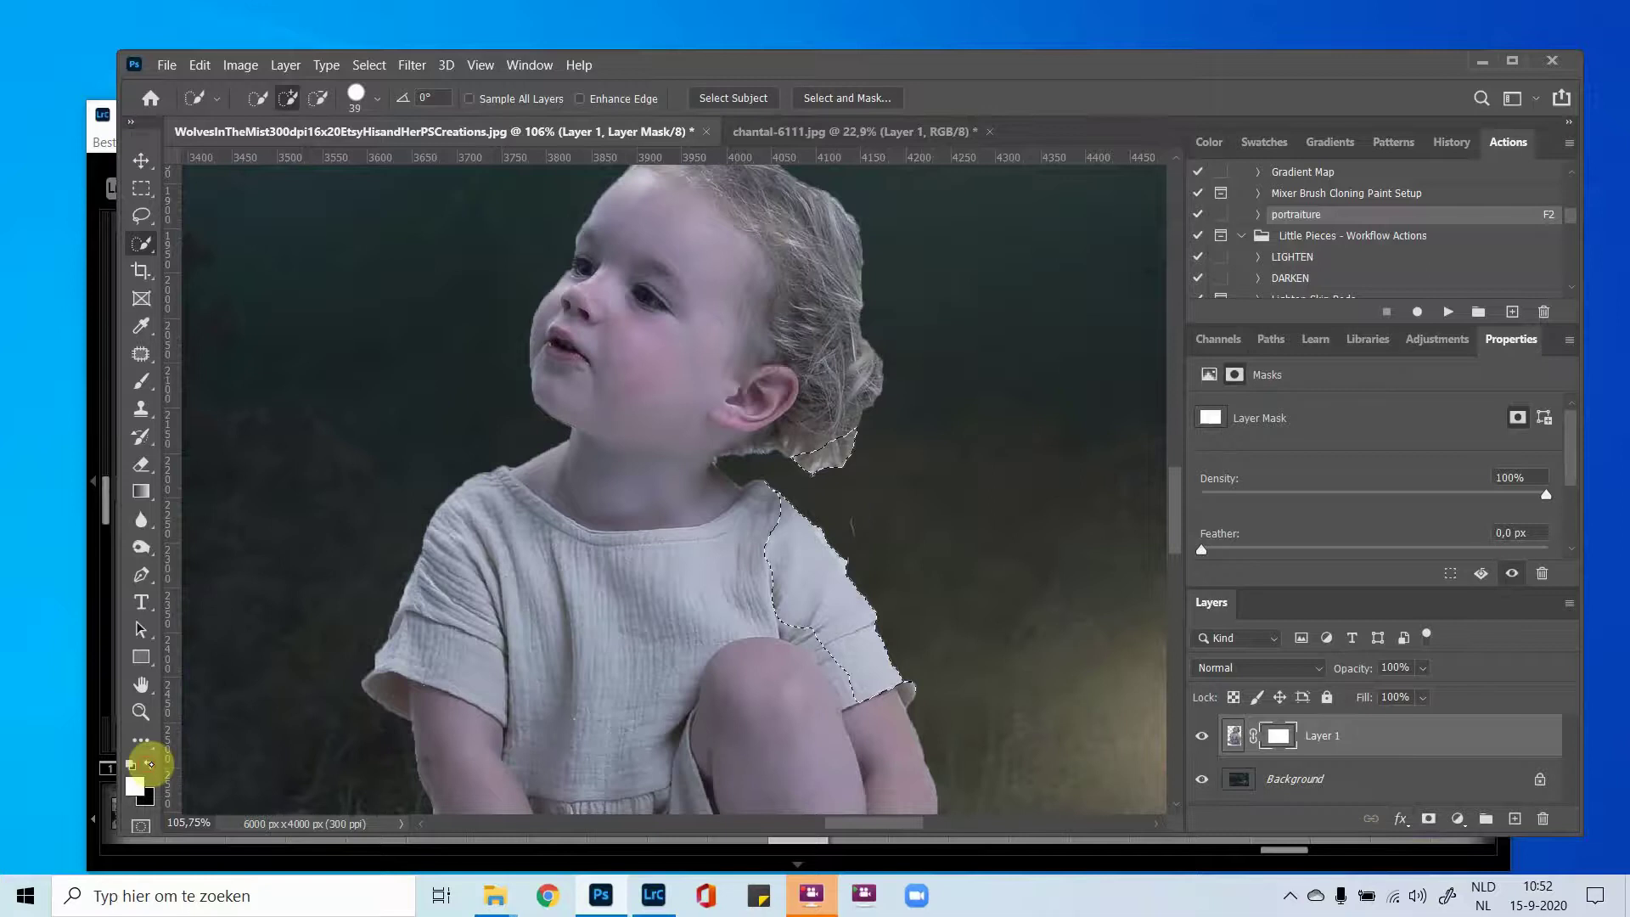
Make black the foreground colour and clear the active selection around the sleeve and hair.
{"action": "left_click", "coordinate": [149, 765]}
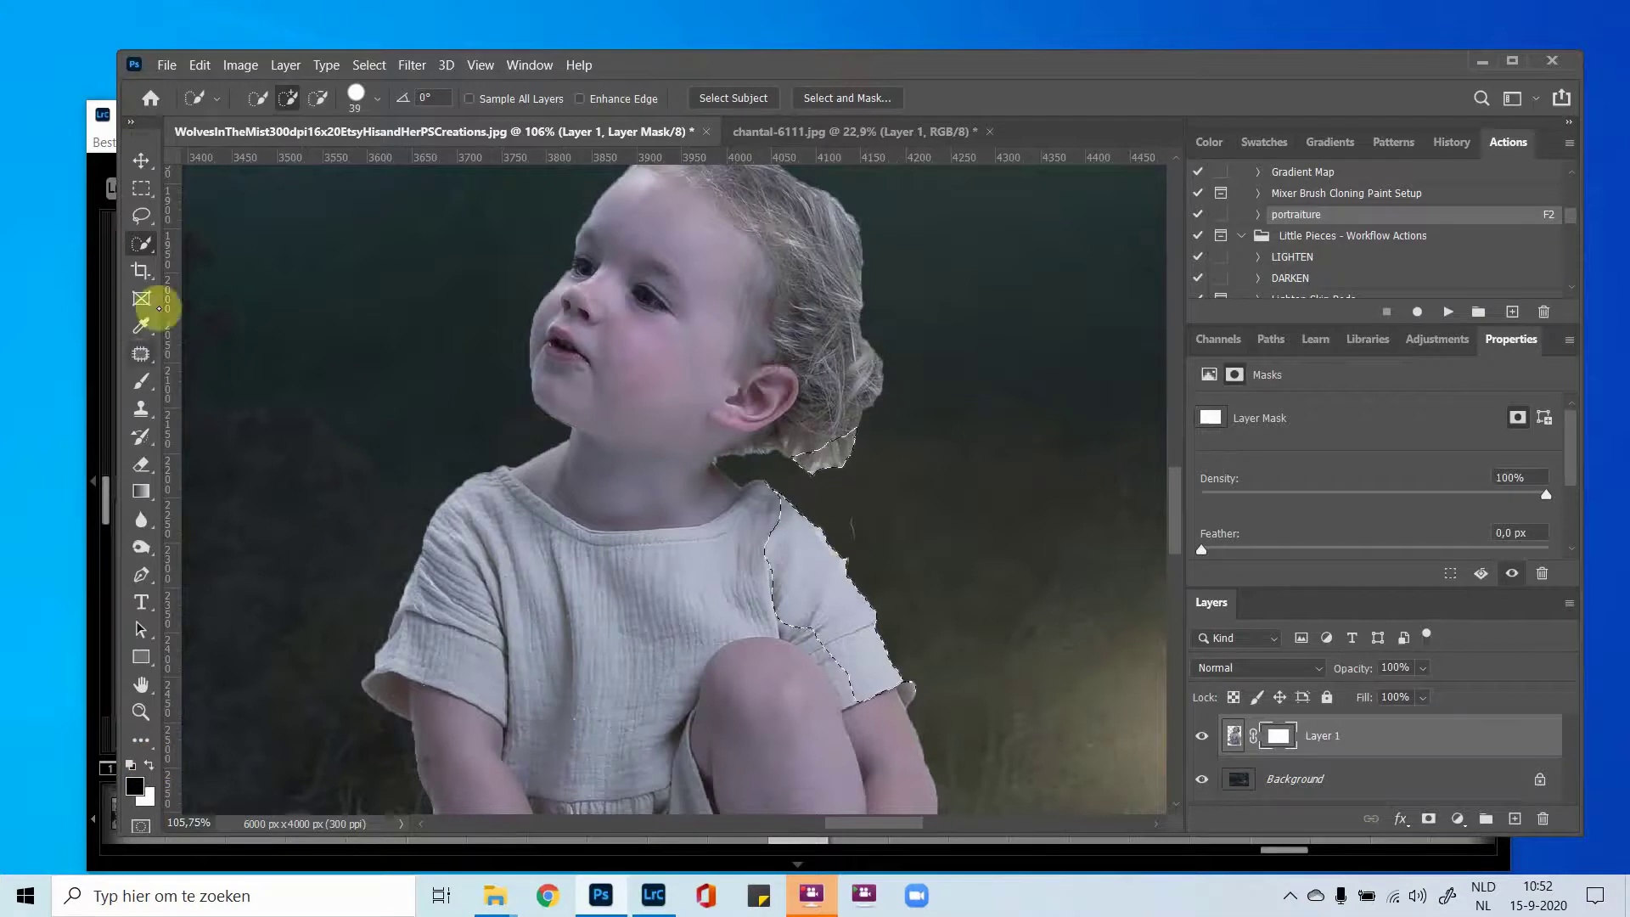
{"action": "left_click", "coordinate": [369, 65]}
{"action": "left_click", "coordinate": [371, 105]}
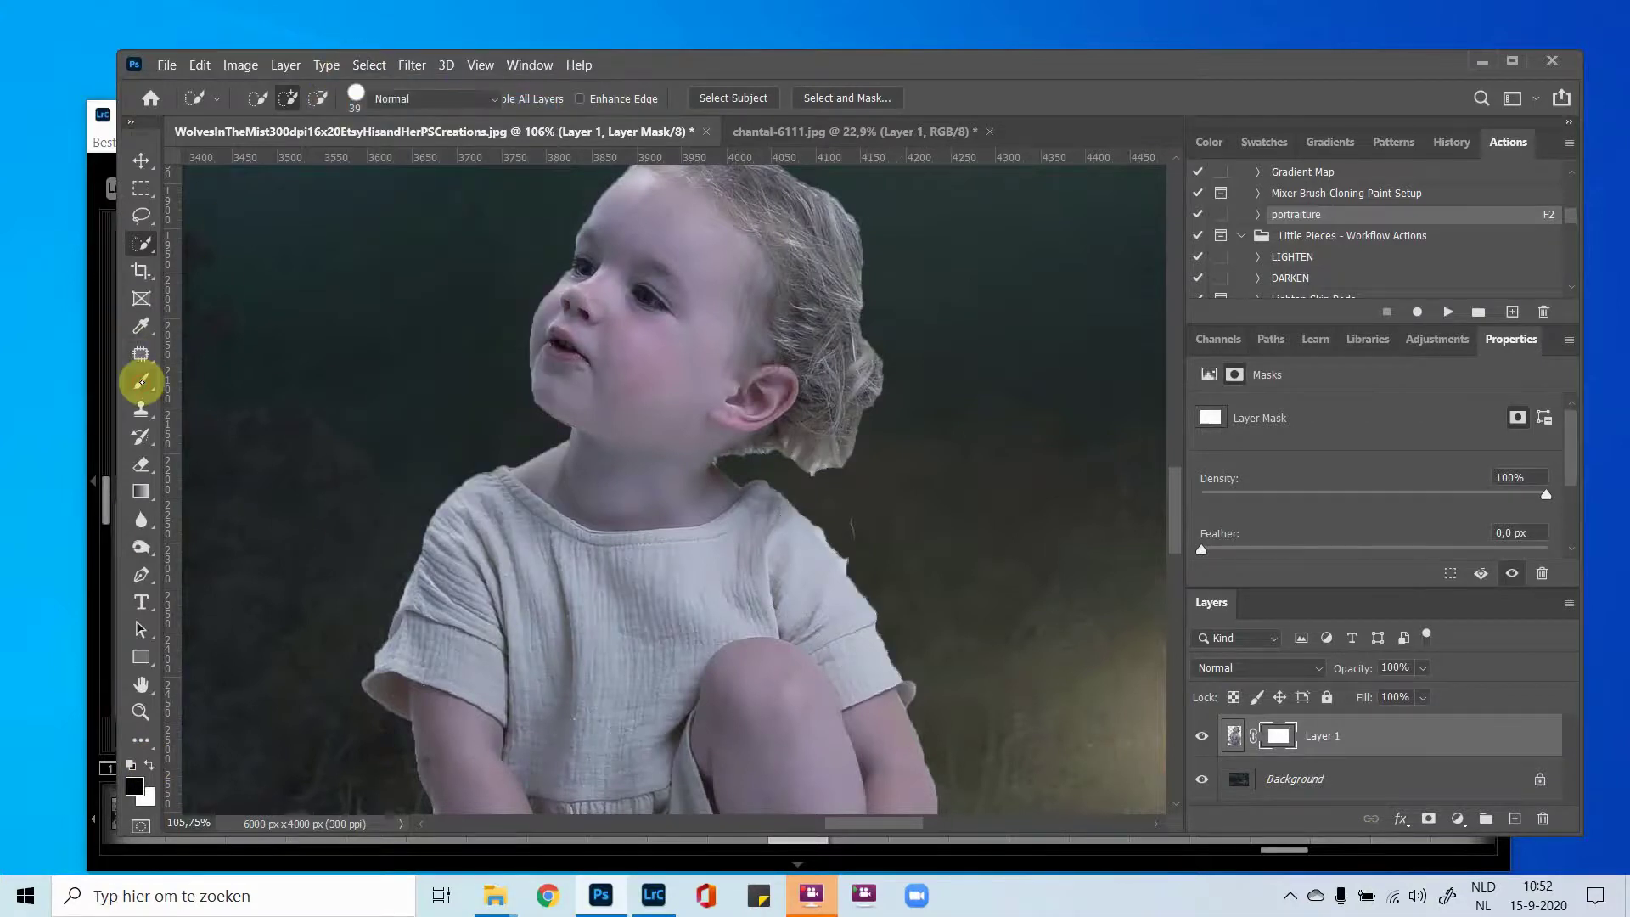
Activate the Brush tool and choose the soft round preset "Zacht, rond, druk, grootte".
{"action": "left_click", "coordinate": [141, 382]}
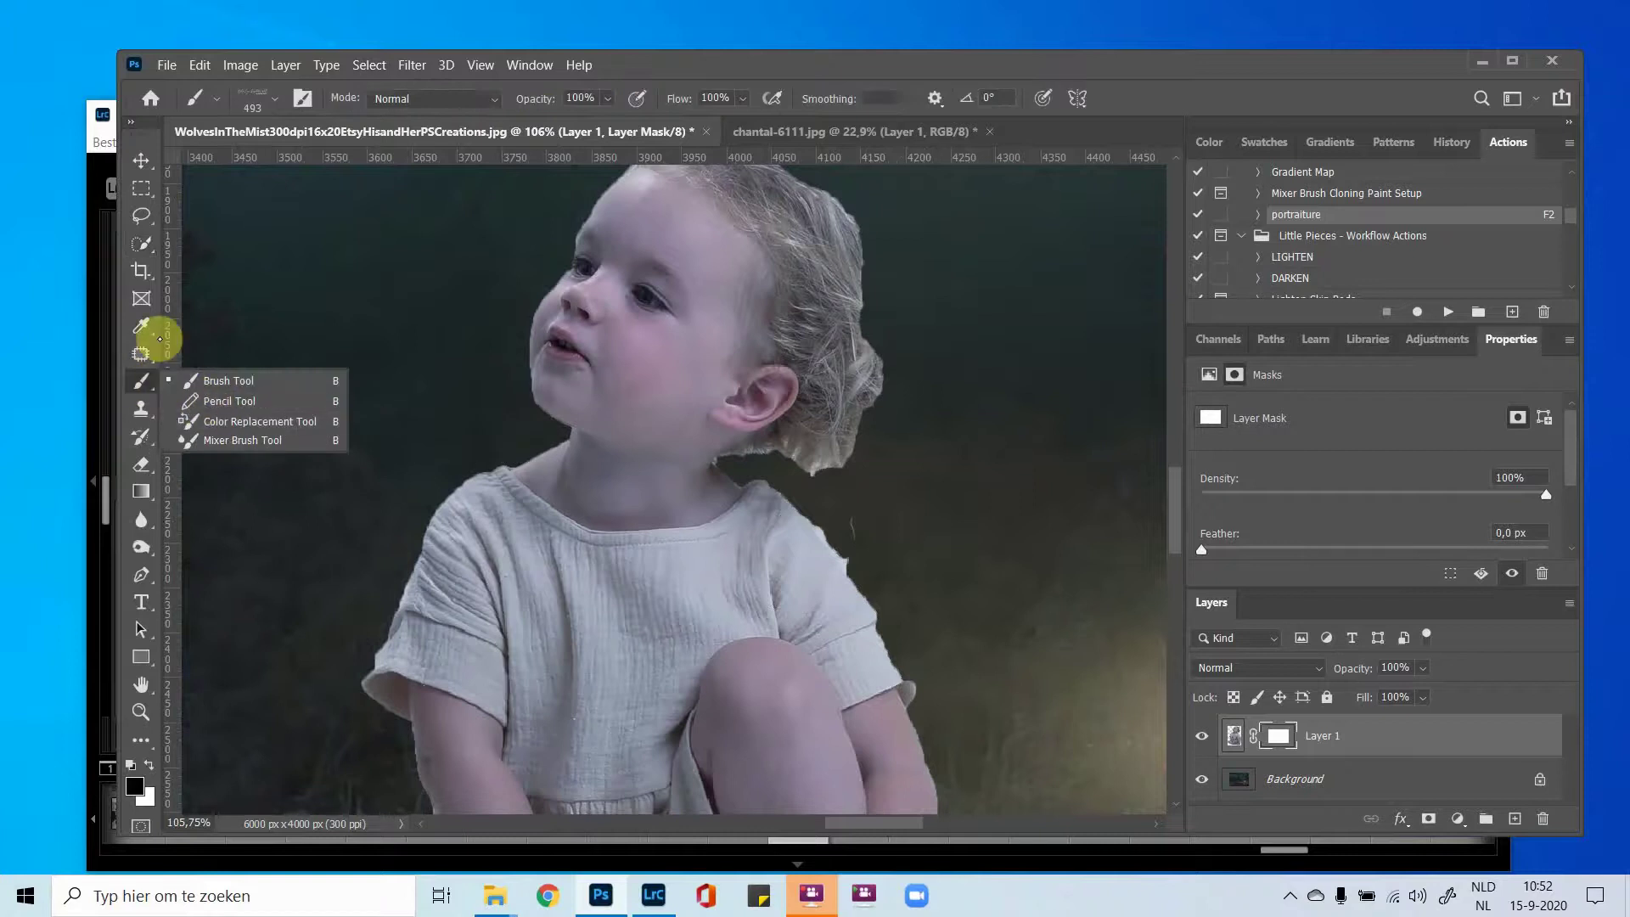
{"action": "left_click", "coordinate": [274, 98]}
{"action": "left_click", "coordinate": [274, 98]}
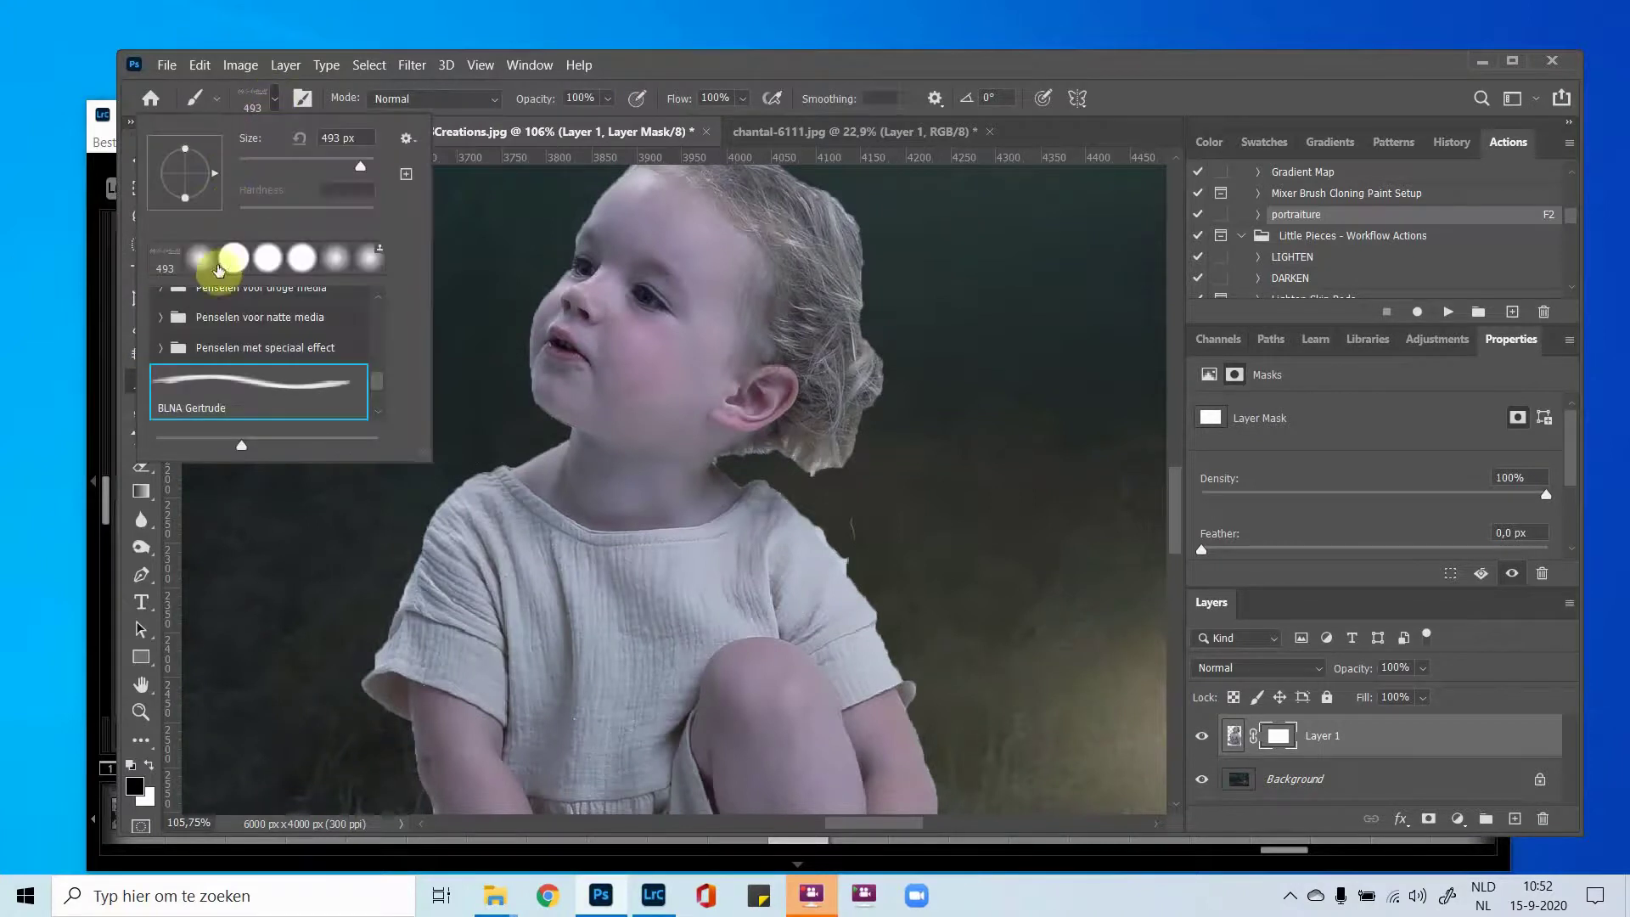
{"action": "mouse_move", "coordinate": [379, 375]}
{"action": "left_mouse_down"}
{"action": "mouse_move", "coordinate": [378, 318]}
{"action": "mouse_move", "coordinate": [379, 341]}
{"action": "left_mouse_up"}
{"action": "left_click", "coordinate": [266, 364]}
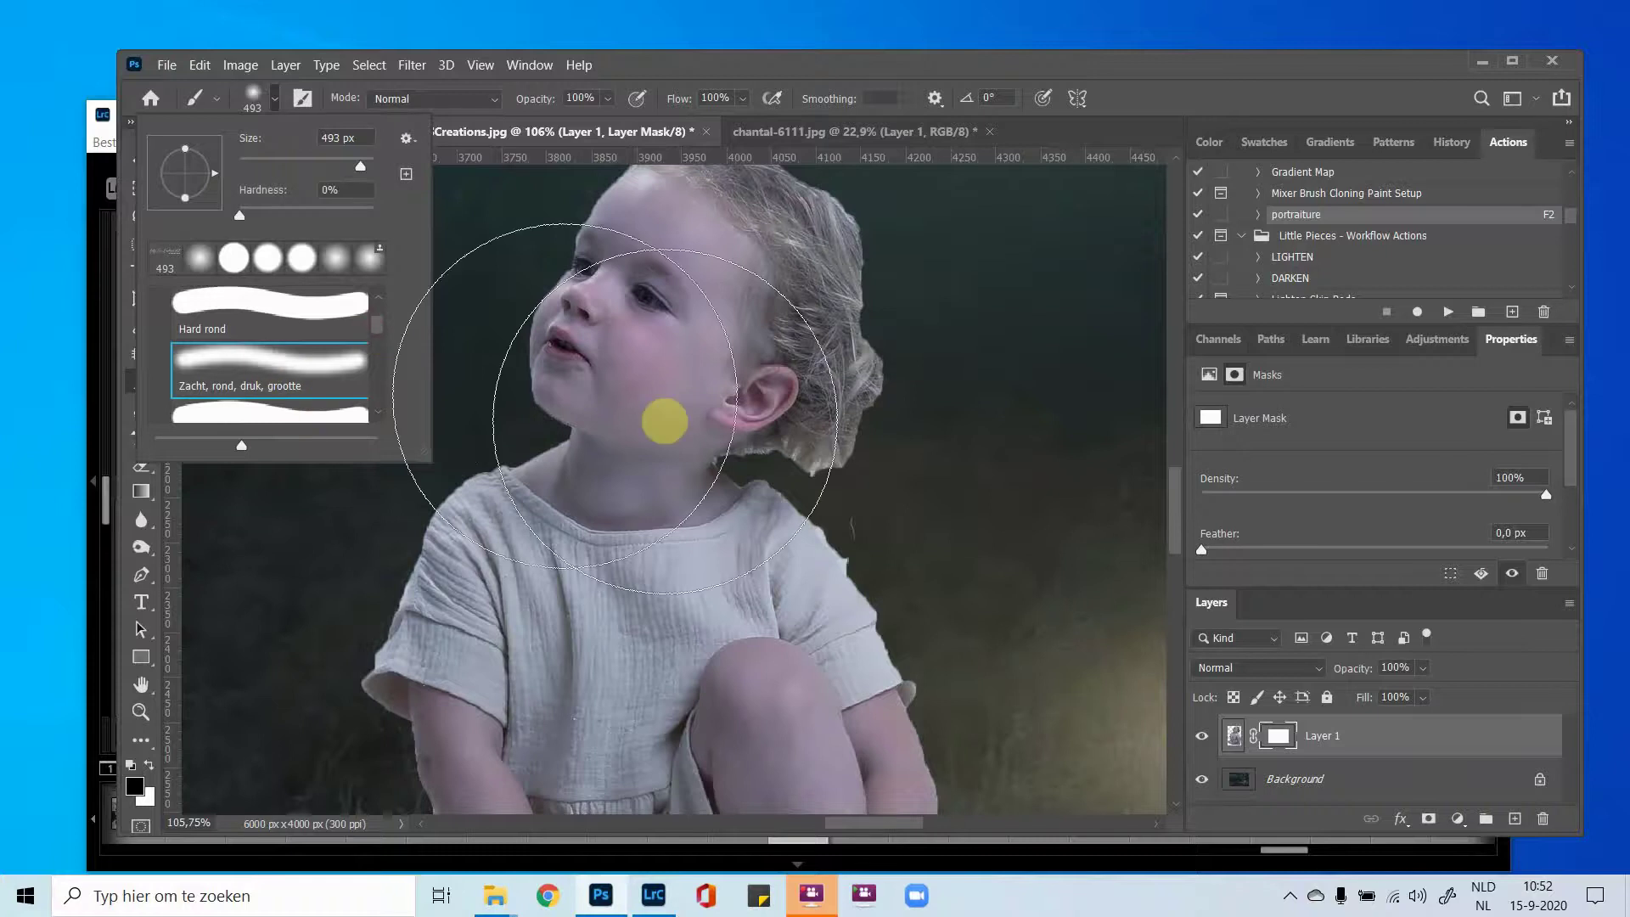
{"action": "left_click", "coordinate": [664, 421]}
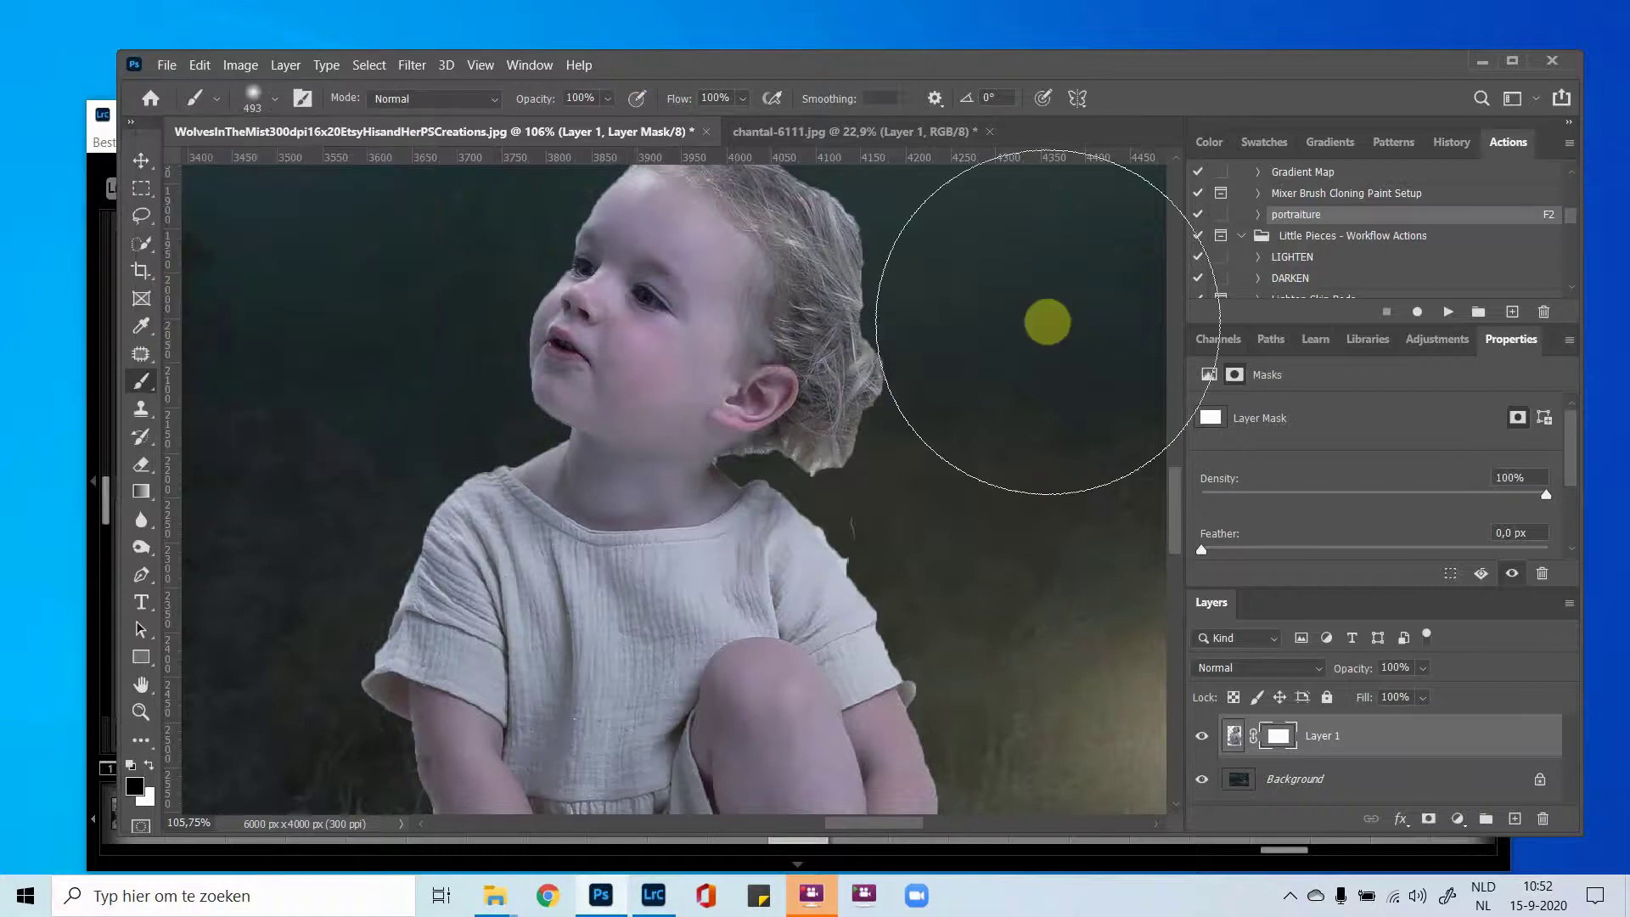
Make Layer 1's mask, rather than its image, the active target for painting.
{"action": "left_click", "coordinate": [1429, 820]}
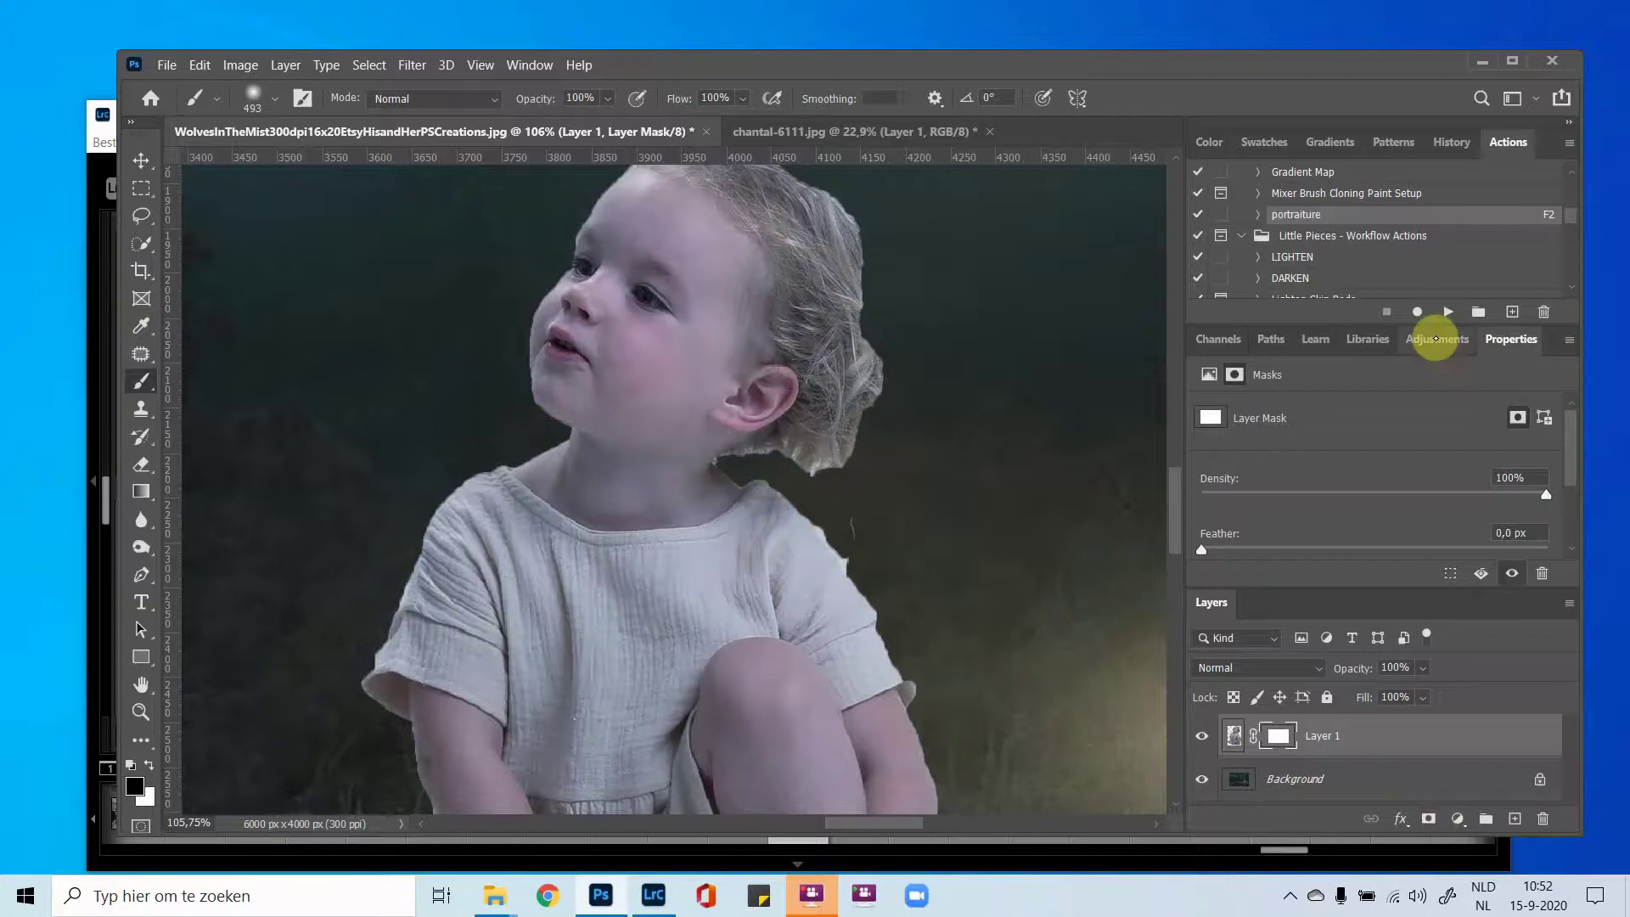
{"action": "left_click", "coordinate": [1434, 338]}
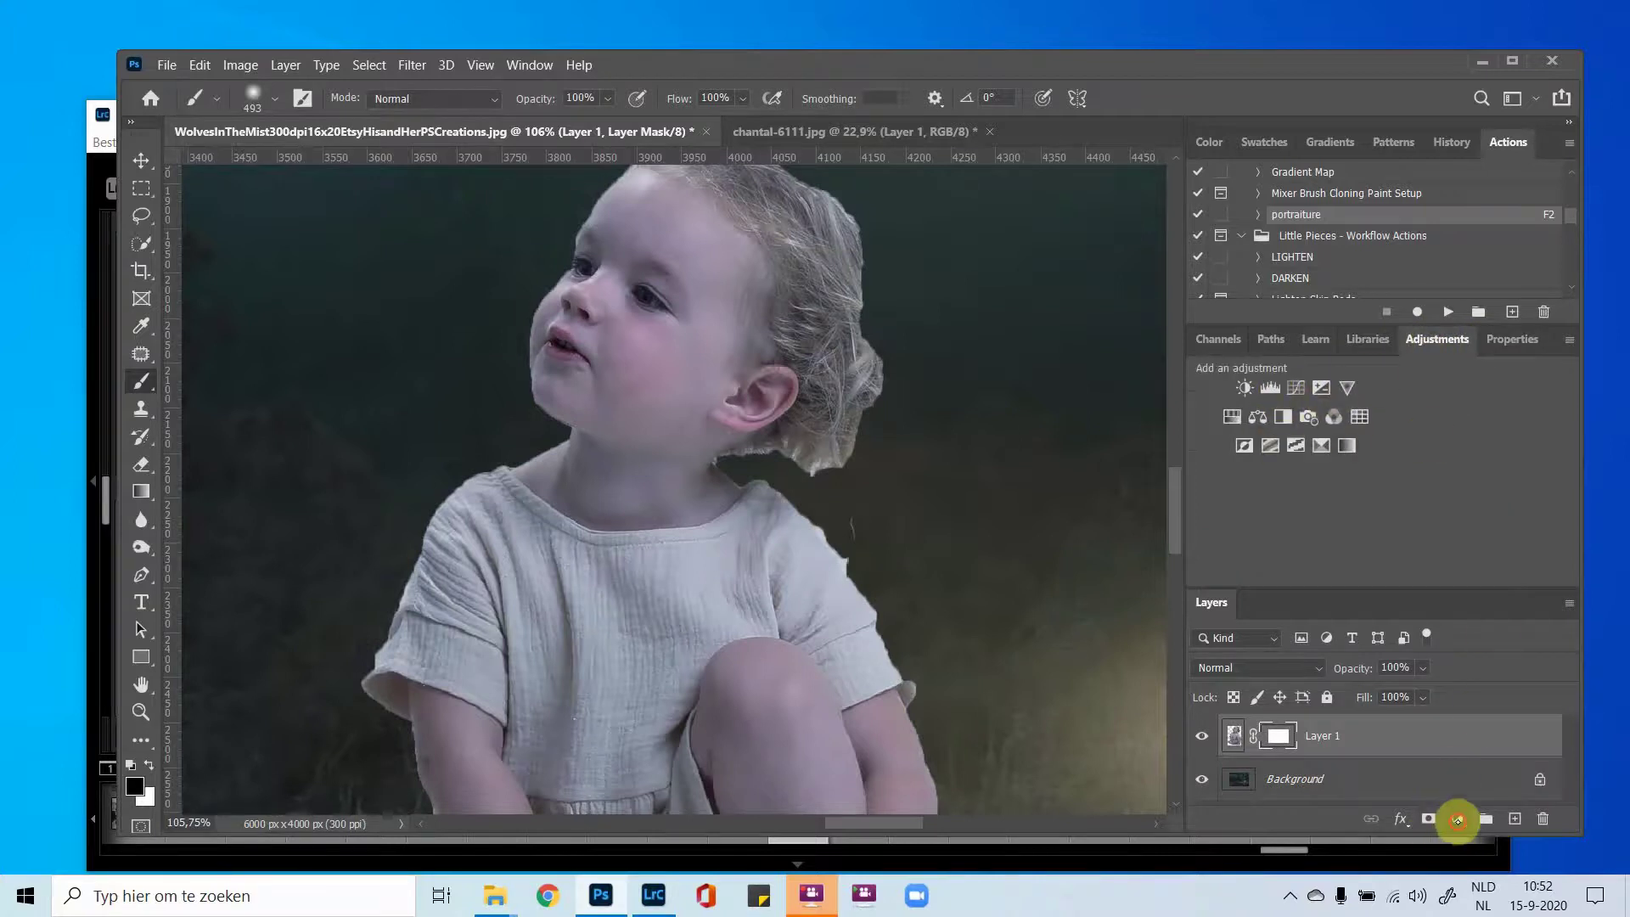
{"action": "left_click", "coordinate": [1458, 820]}
{"action": "left_click", "coordinate": [1321, 742]}
{"action": "left_click", "coordinate": [1233, 735]}
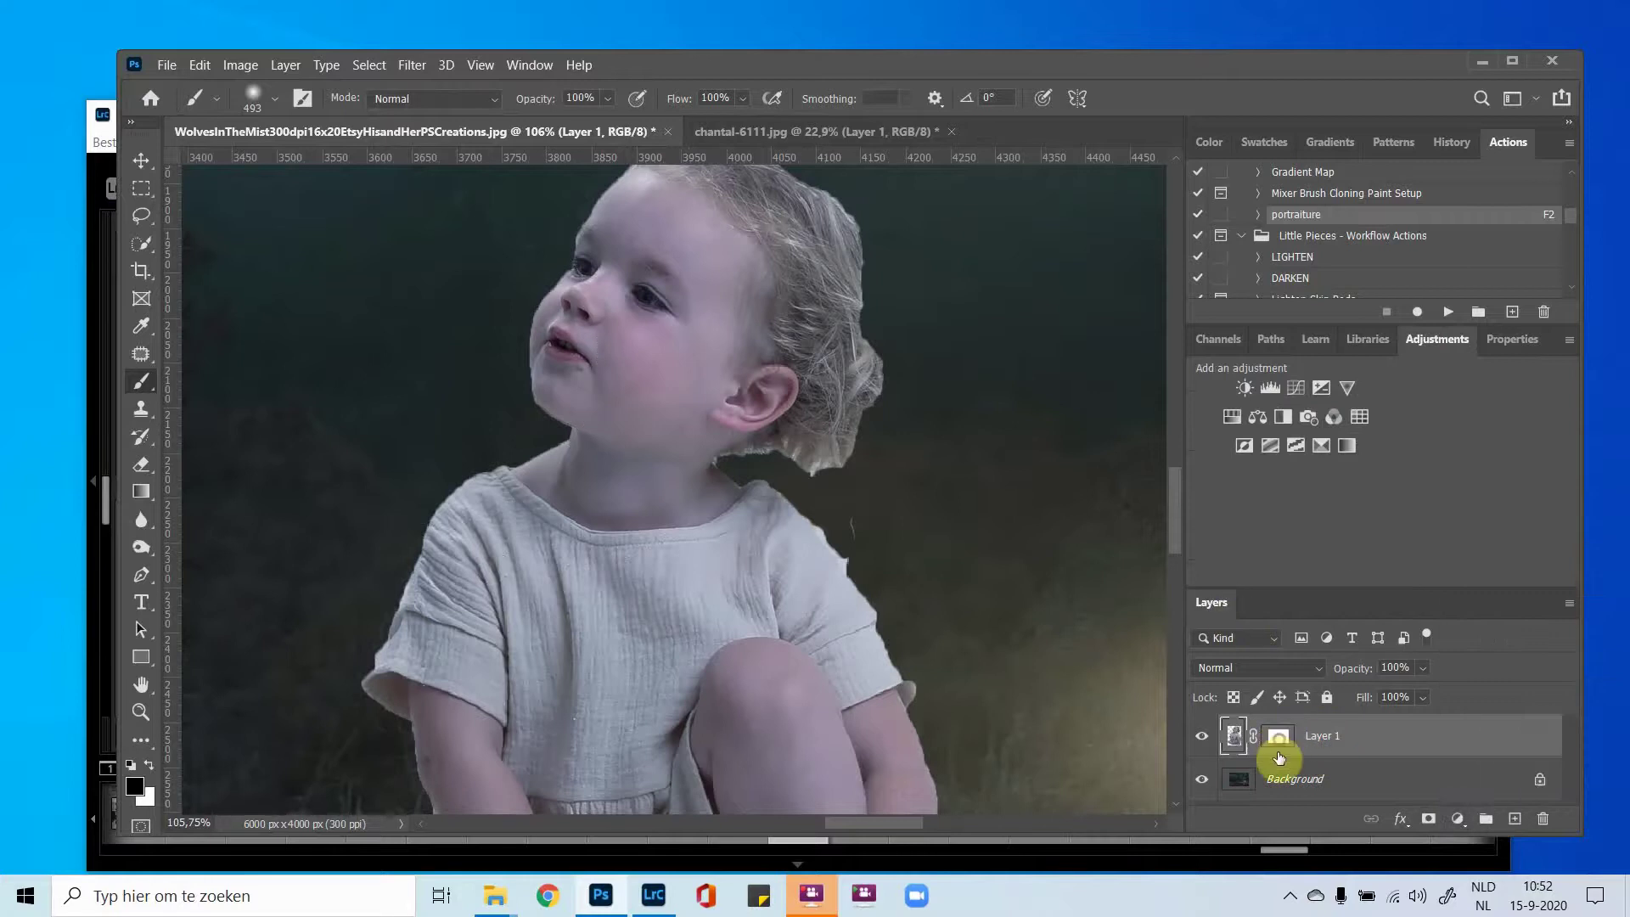
{"action": "left_click", "coordinate": [1276, 738]}
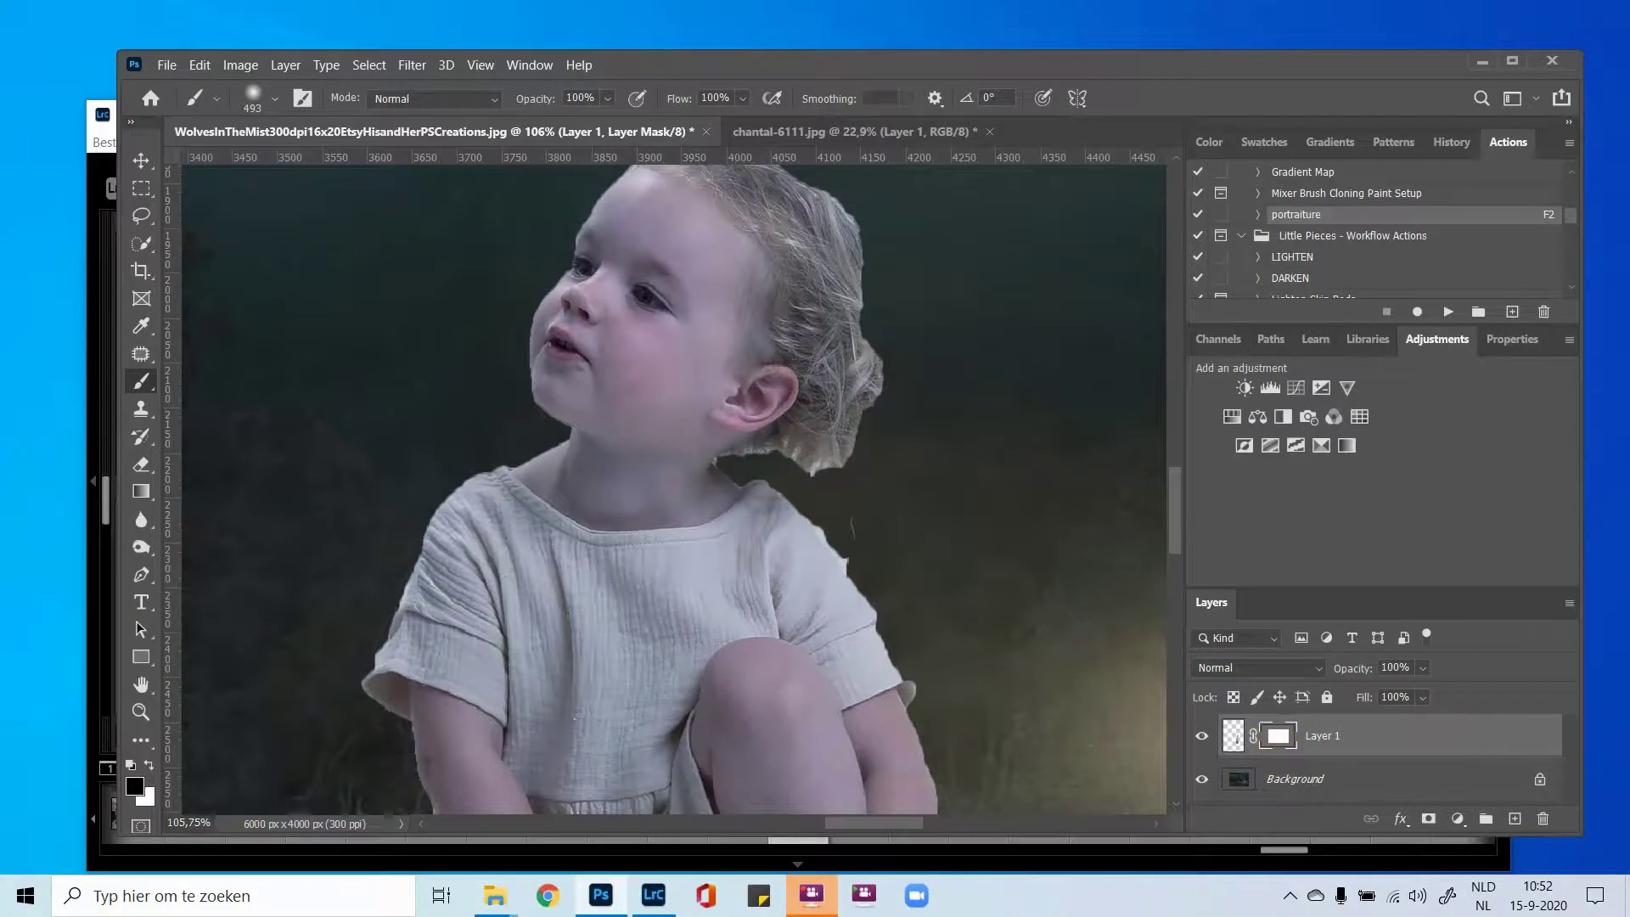
Reduce the soft brush to 51 px and restore the default black foreground and white background colours.
{"action": "left_click", "coordinate": [976, 510]}
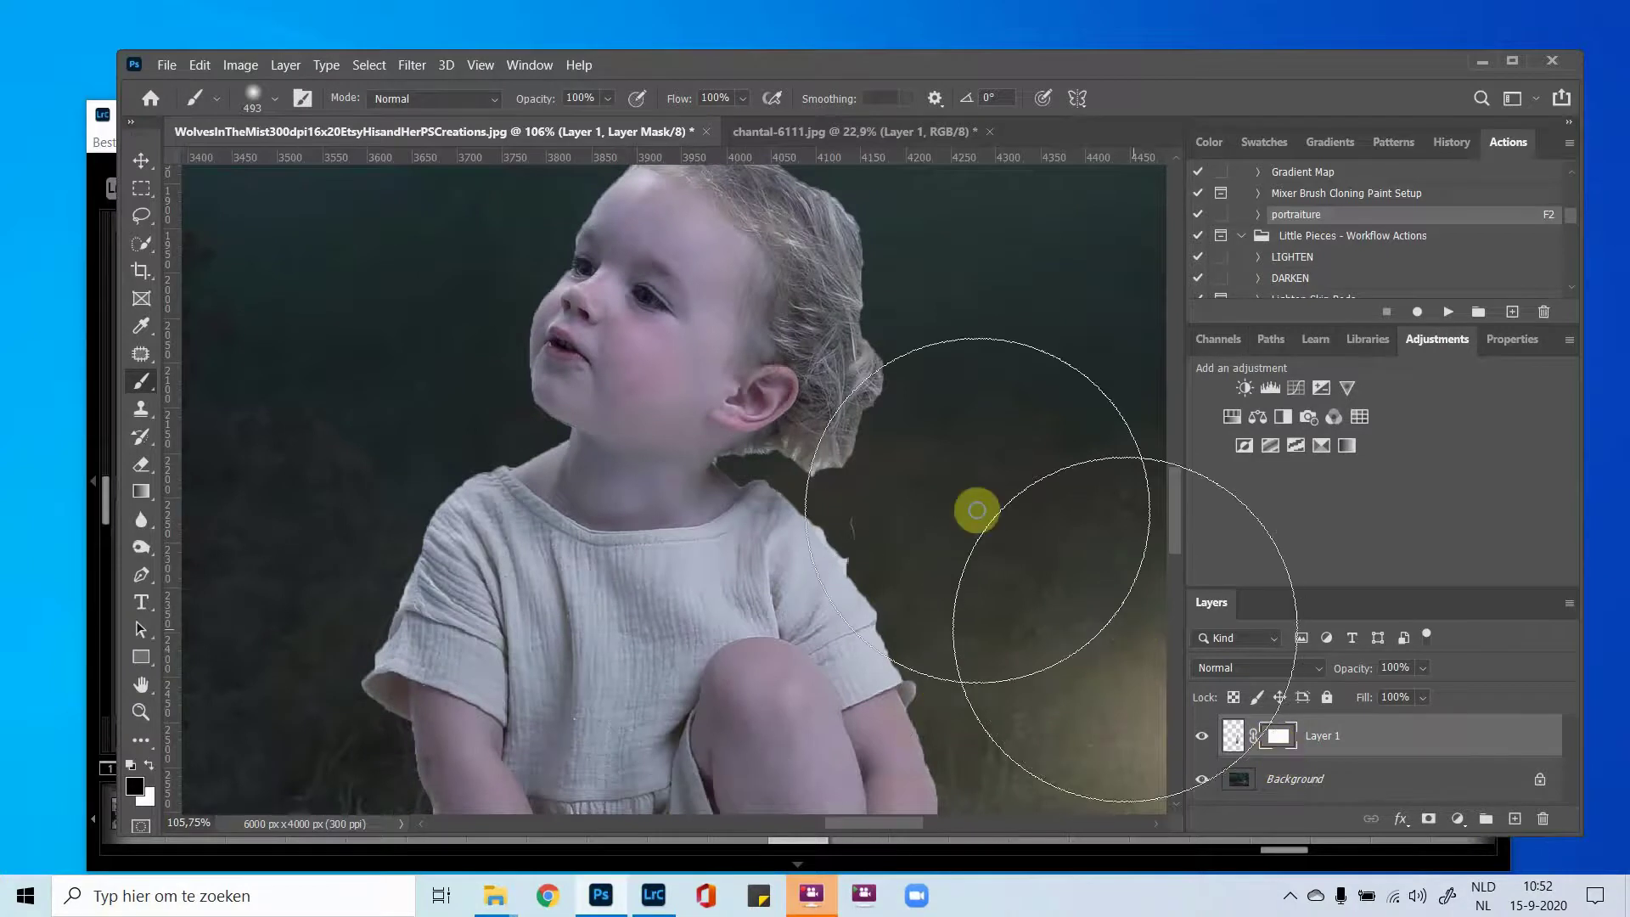
{"action": "mouse_move", "coordinate": [976, 511]}
{"action": "left_mouse_down"}
{"action": "mouse_move", "coordinate": [769, 466]}
{"action": "mouse_move", "coordinate": [709, 428]}
{"action": "left_mouse_up"}
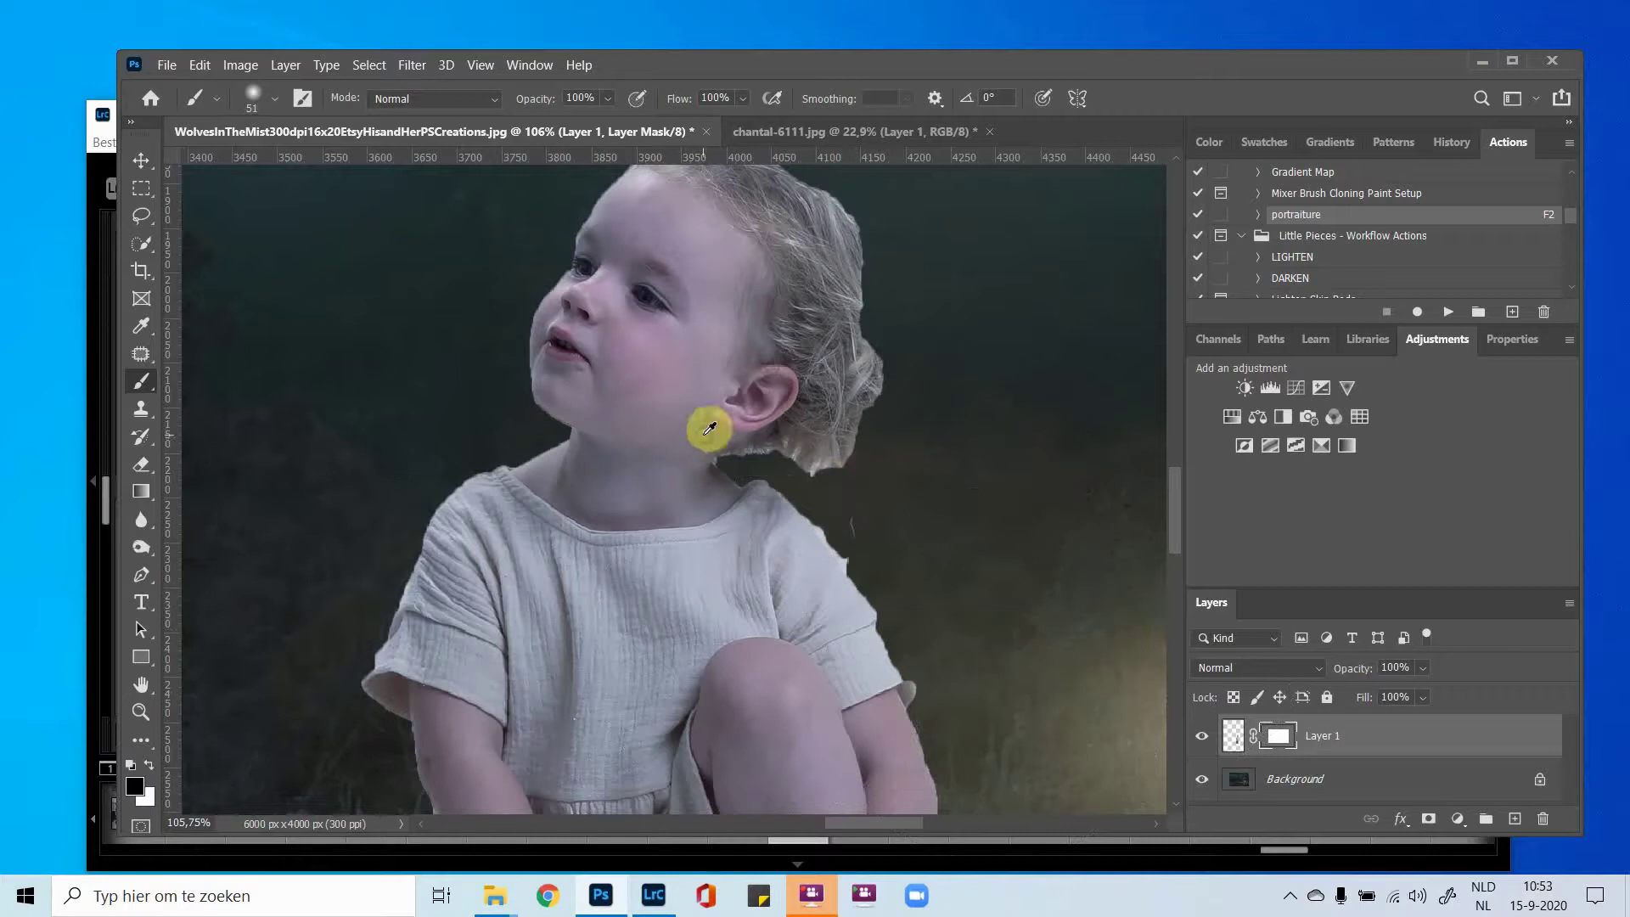
{"action": "left_click", "coordinate": [130, 765]}
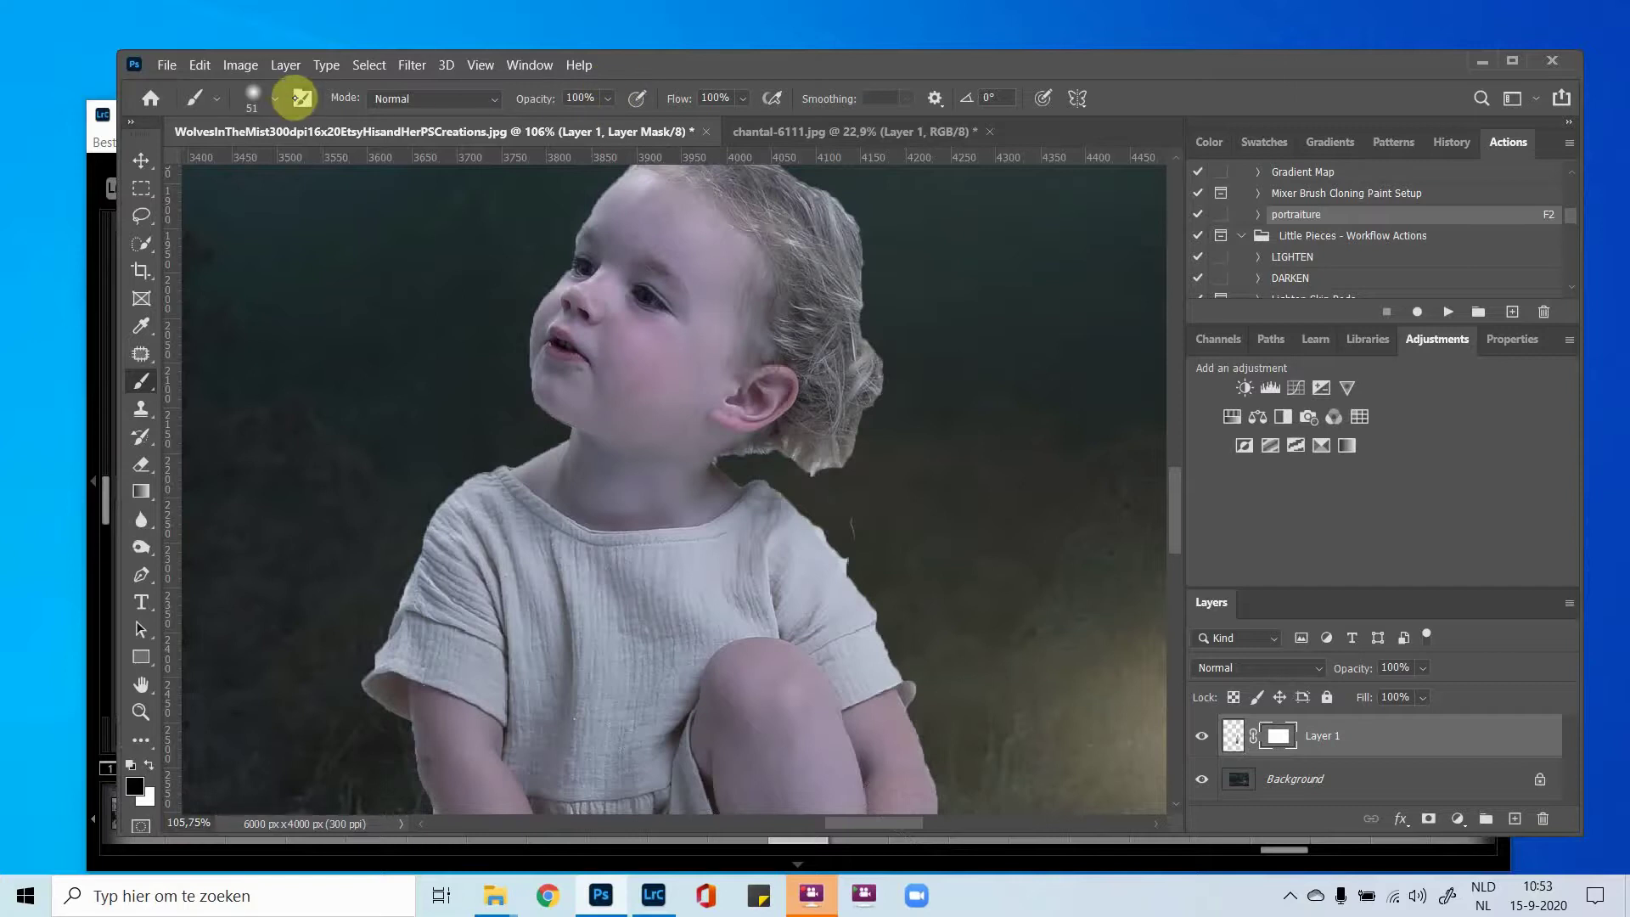
{"action": "left_click", "coordinate": [275, 99]}
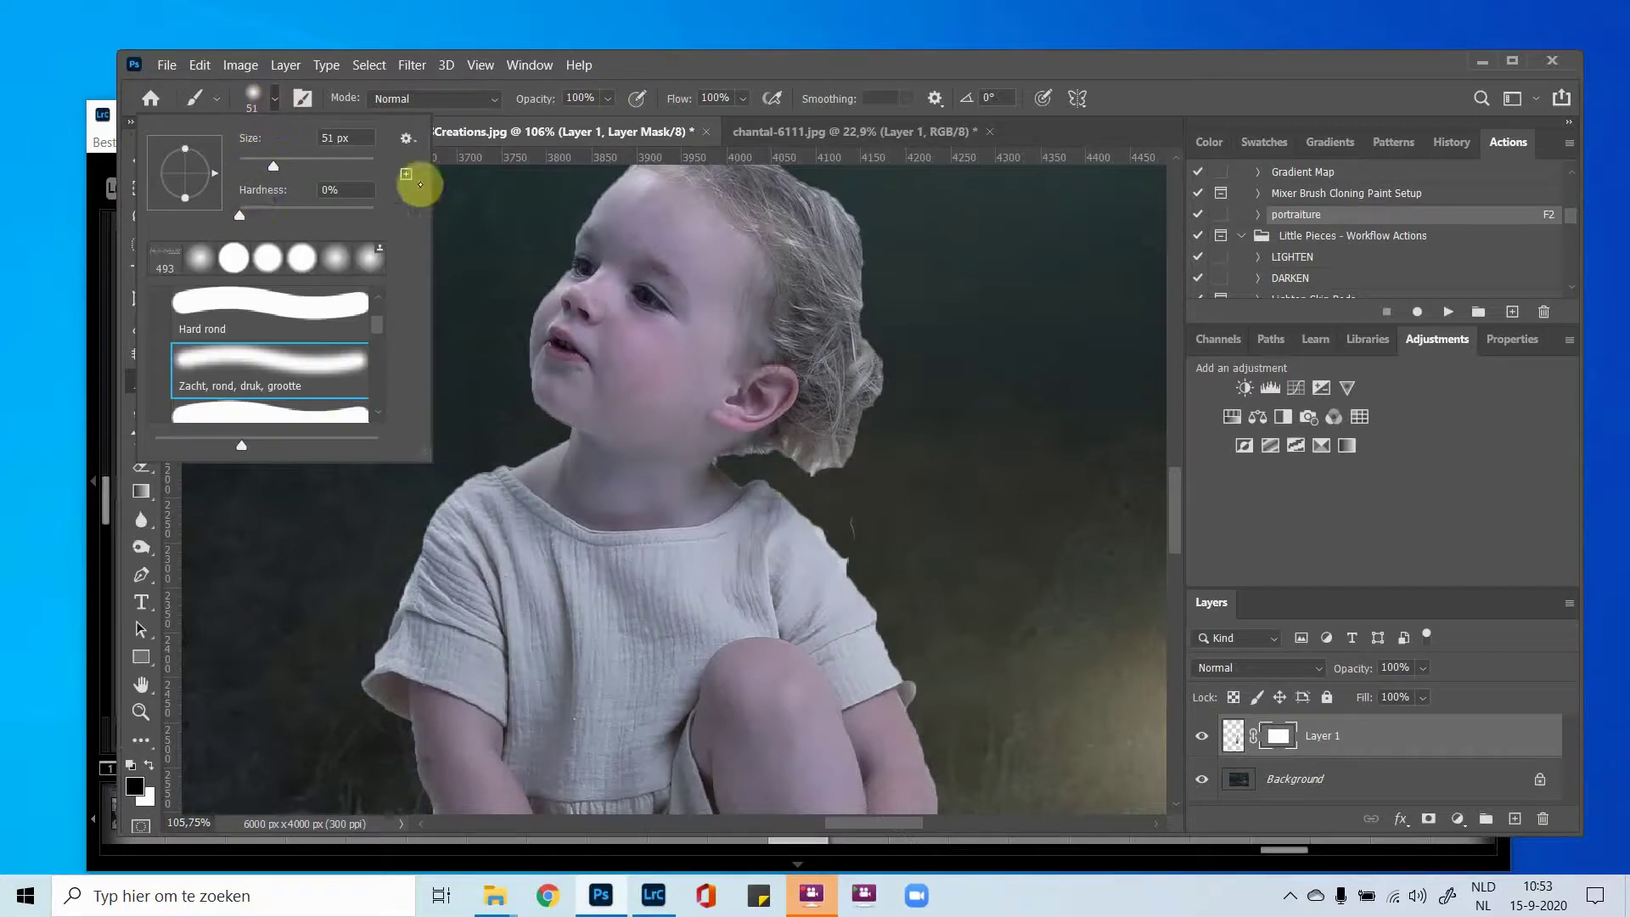
{"action": "left_click", "coordinate": [677, 70]}
Mask away the fringe under the child's hair, and switch to a harder 11 px brush for the neck edge.
{"action": "mouse_move", "coordinate": [848, 513]}
{"action": "left_mouse_down"}
{"action": "mouse_move", "coordinate": [811, 494]}
{"action": "mouse_move", "coordinate": [828, 480]}
{"action": "mouse_move", "coordinate": [782, 458]}
{"action": "mouse_move", "coordinate": [732, 464]}
{"action": "mouse_move", "coordinate": [829, 471]}
{"action": "mouse_move", "coordinate": [816, 494]}
{"action": "mouse_move", "coordinate": [784, 458]}
{"action": "mouse_move", "coordinate": [828, 484]}
{"action": "mouse_move", "coordinate": [864, 437]}
{"action": "left_mouse_up"}
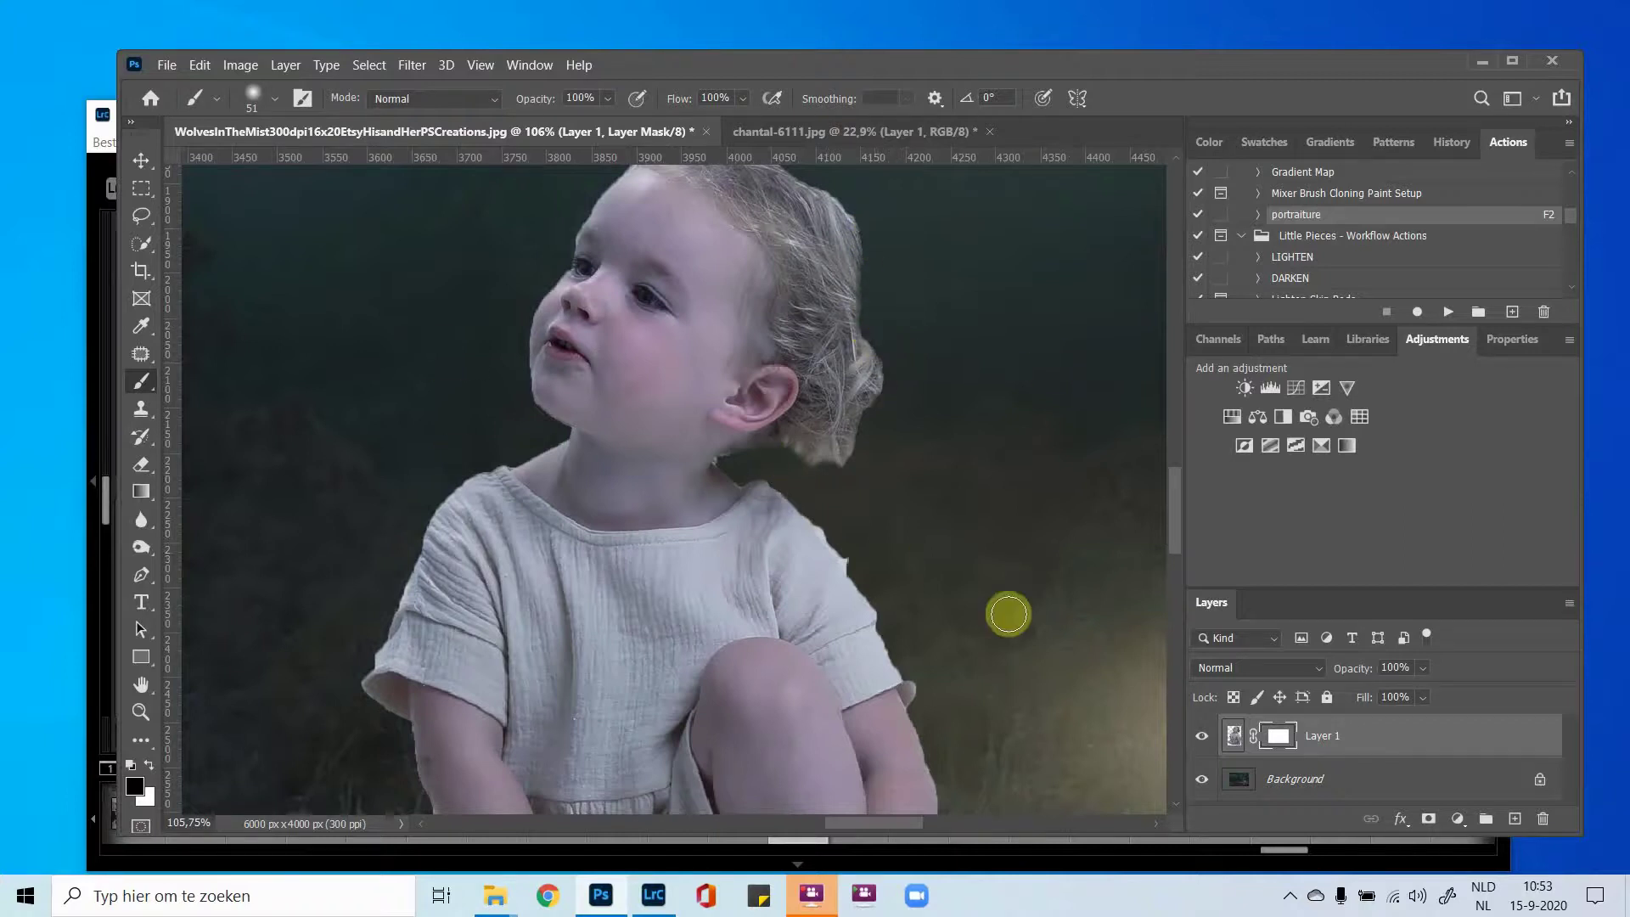
{"action": "left_click_drag", "start_coordinate": [819, 513], "coordinate": [828, 457]}
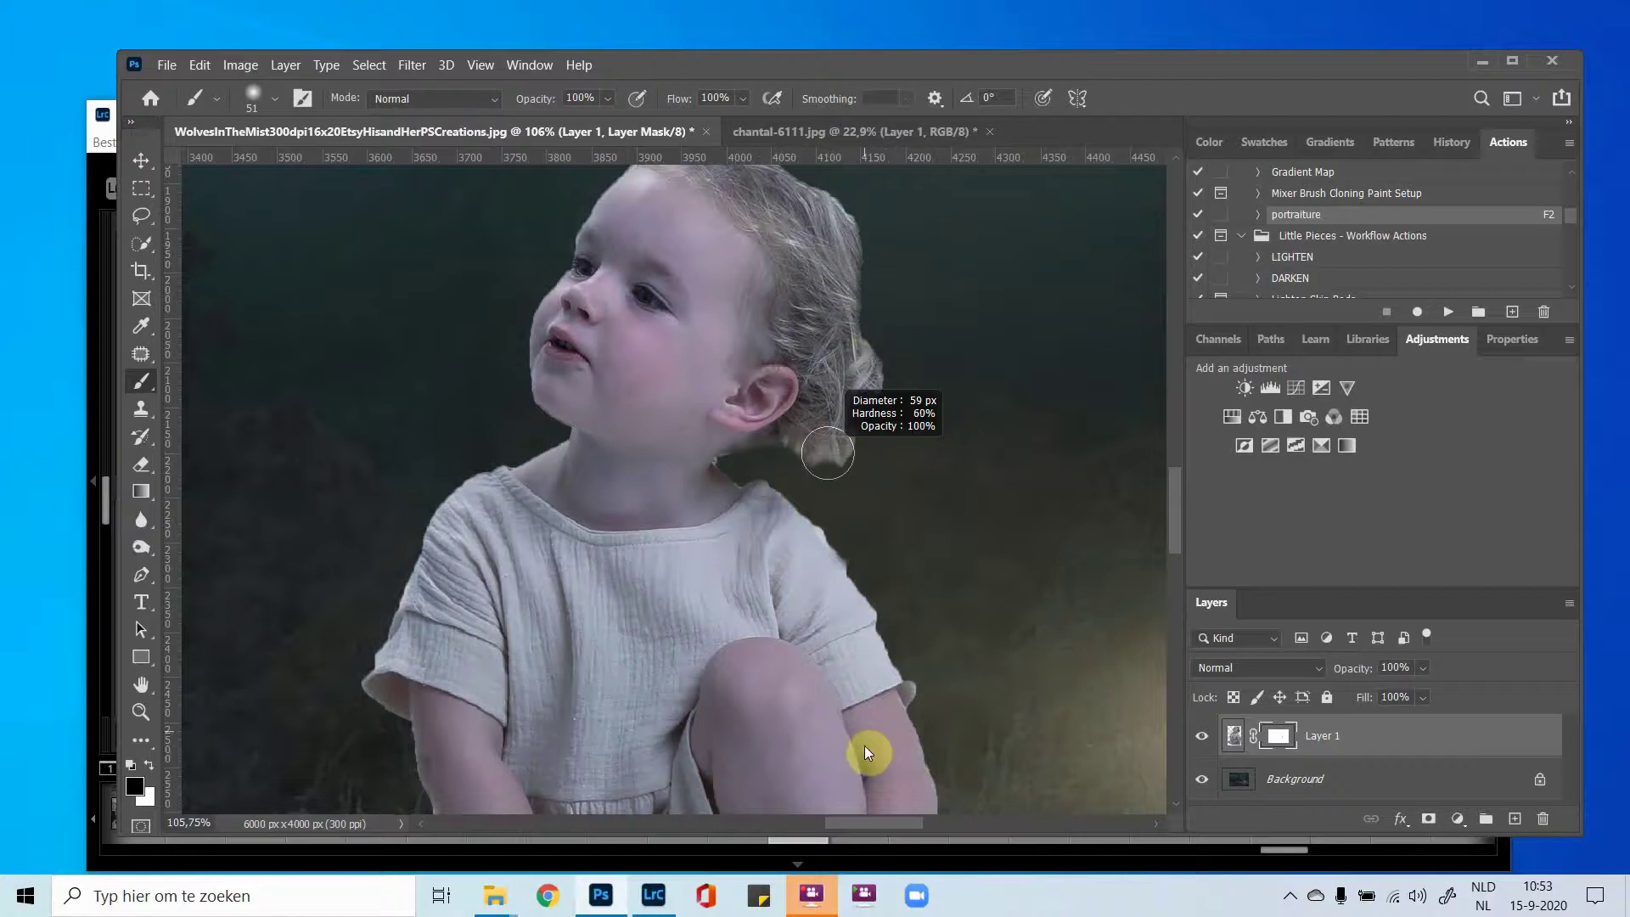
{"action": "mouse_move", "coordinate": [865, 788]}
{"action": "left_mouse_down"}
{"action": "mouse_move", "coordinate": [892, 509]}
{"action": "mouse_move", "coordinate": [888, 537]}
{"action": "mouse_move", "coordinate": [836, 481]}
{"action": "mouse_move", "coordinate": [753, 506]}
{"action": "mouse_move", "coordinate": [585, 487]}
{"action": "left_mouse_up"}
{"action": "scroll", "coordinate": [837, 481], "scroll_direction": "up", "scroll_amount": 5}
{"action": "scroll", "coordinate": [586, 487], "scroll_direction": "up", "scroll_amount": 4}
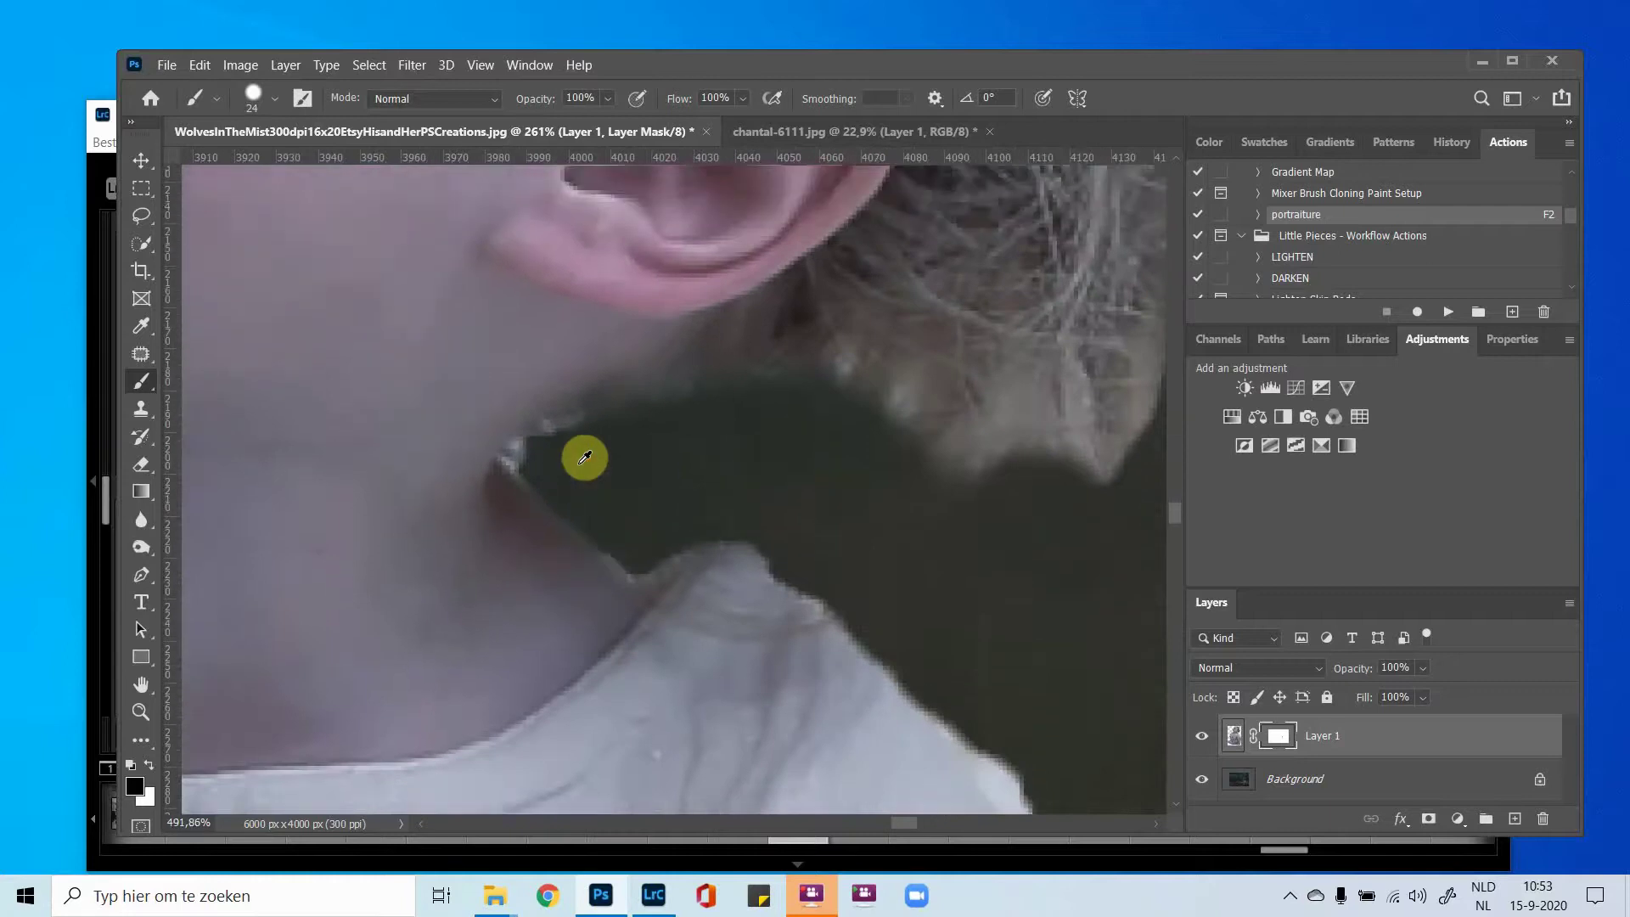
{"action": "left_click_drag", "start_coordinate": [822, 491], "coordinate": [788, 485]}
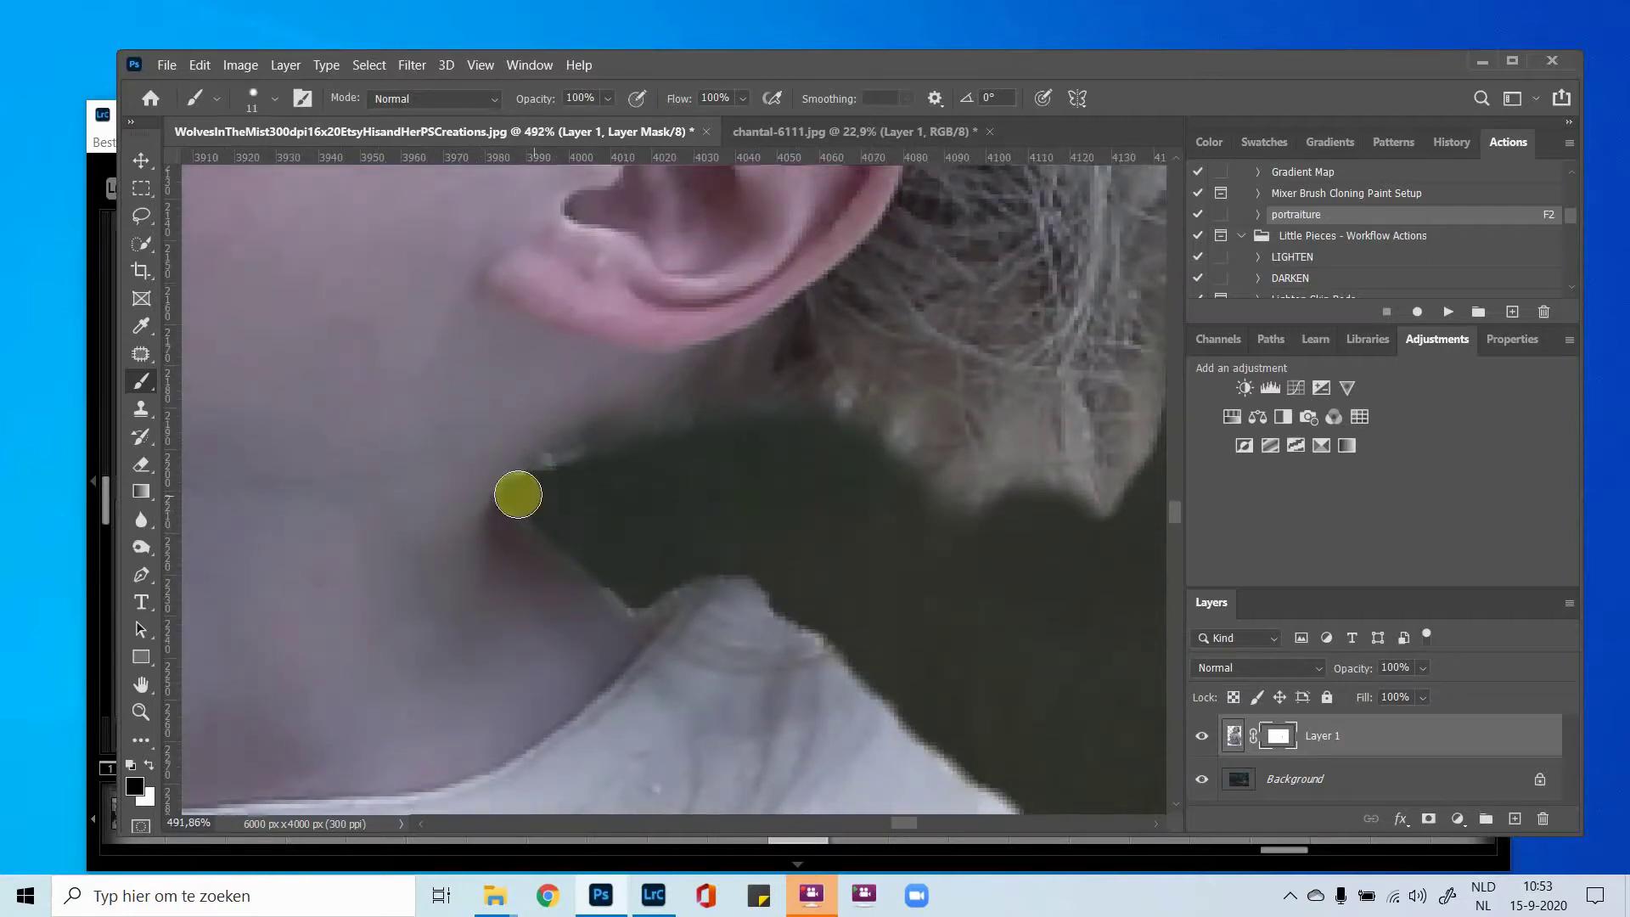
Try a black mask stroke into the child's neck and undo it, then paint over a second such stroke with white to restore the skin.
{"action": "mouse_move", "coordinate": [590, 498]}
{"action": "left_mouse_down"}
{"action": "mouse_move", "coordinate": [548, 498]}
{"action": "mouse_move", "coordinate": [366, 426]}
{"action": "left_mouse_up"}
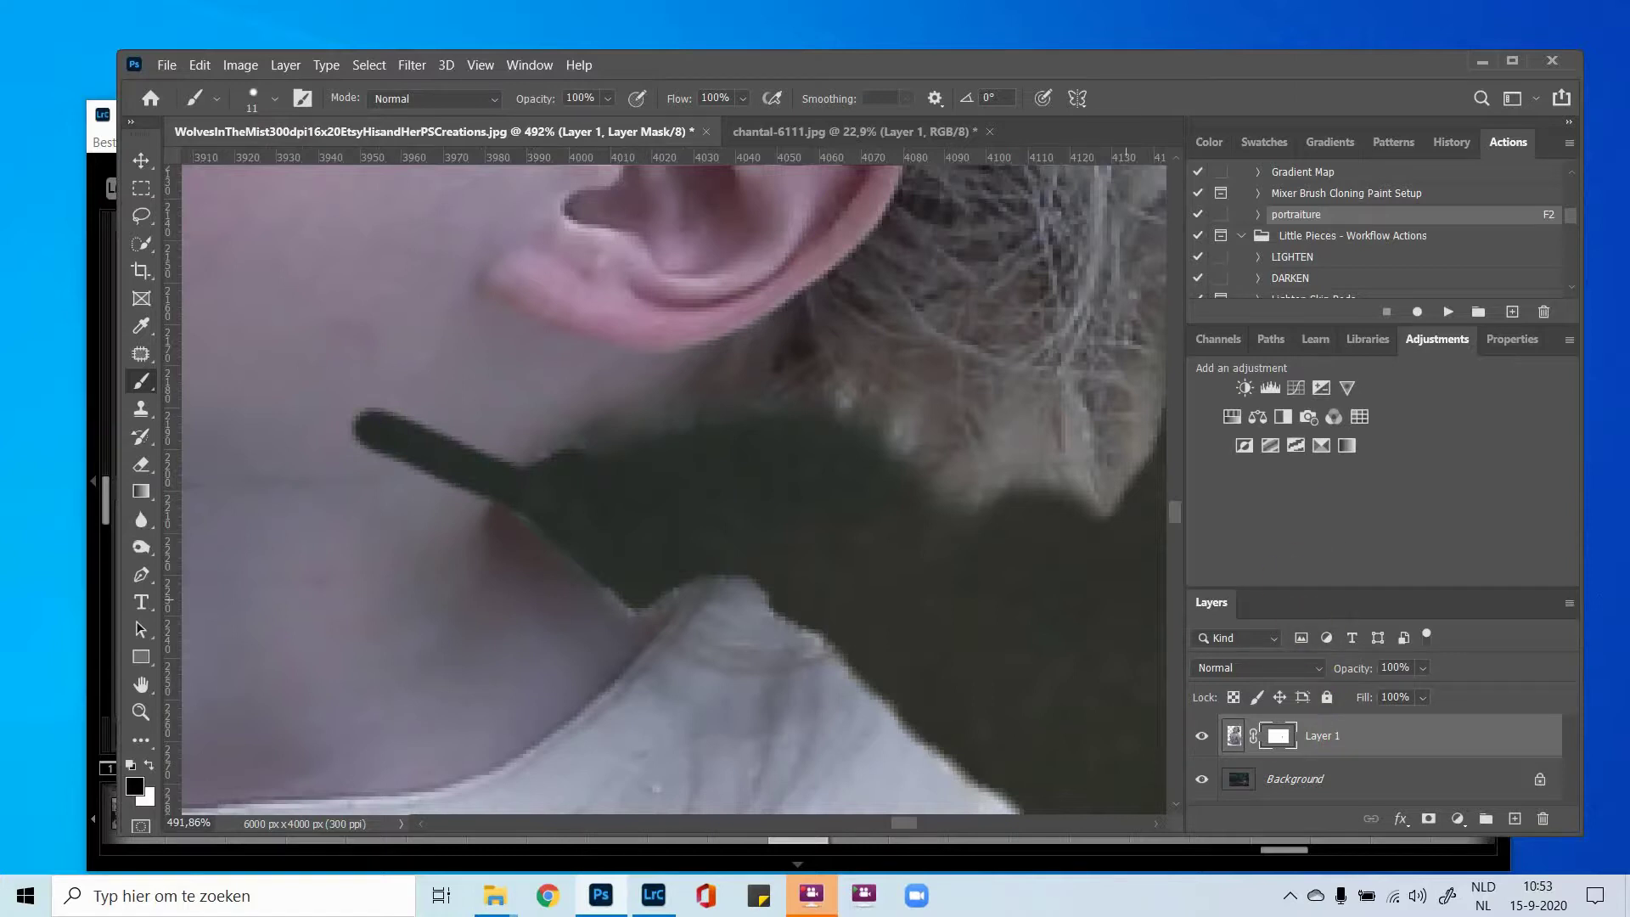
{"action": "key", "text": "ctrl+z"}
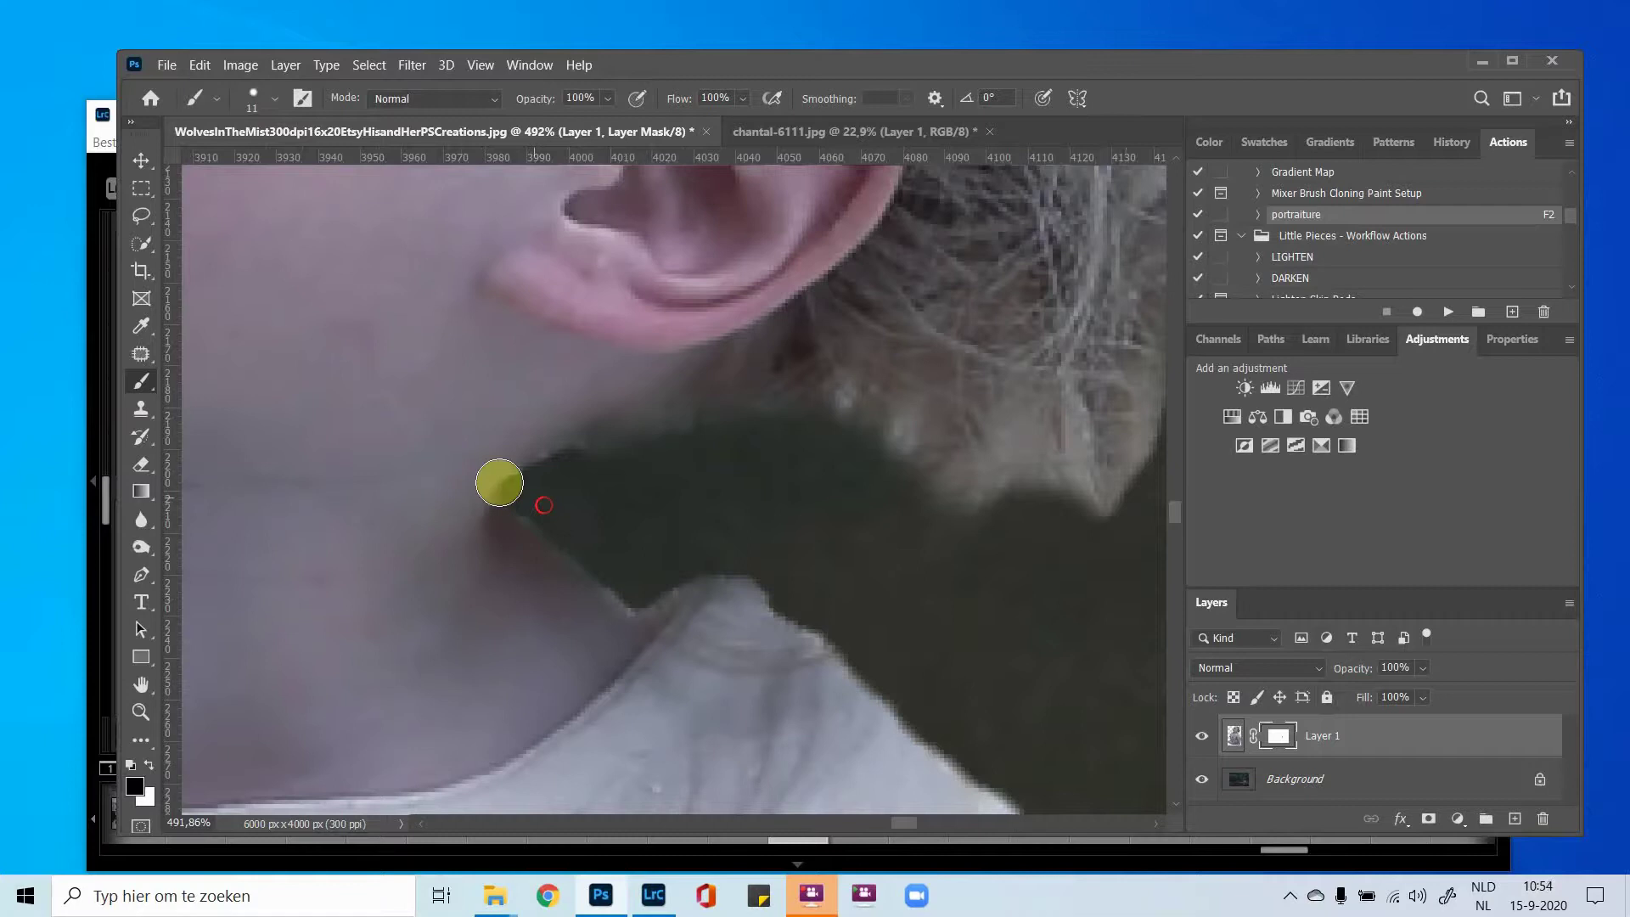
{"action": "left_click_drag", "start_coordinate": [499, 481], "coordinate": [366, 429]}
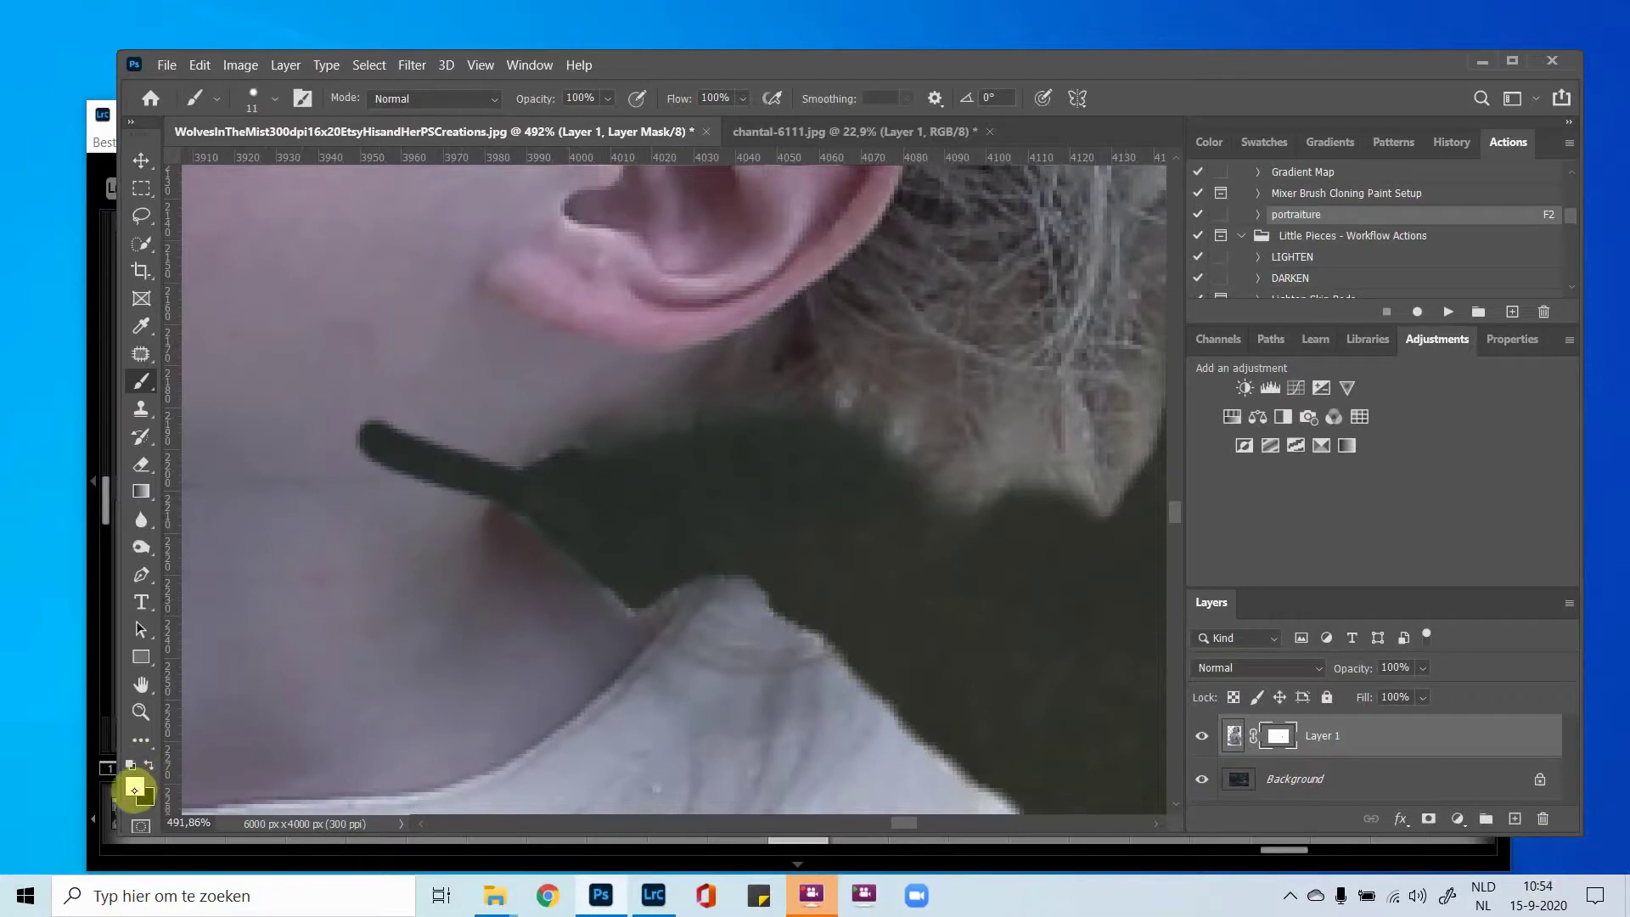
{"action": "mouse_move", "coordinate": [366, 429]}
{"action": "left_mouse_down"}
{"action": "mouse_move", "coordinate": [374, 451]}
{"action": "mouse_move", "coordinate": [476, 482]}
{"action": "left_mouse_up"}
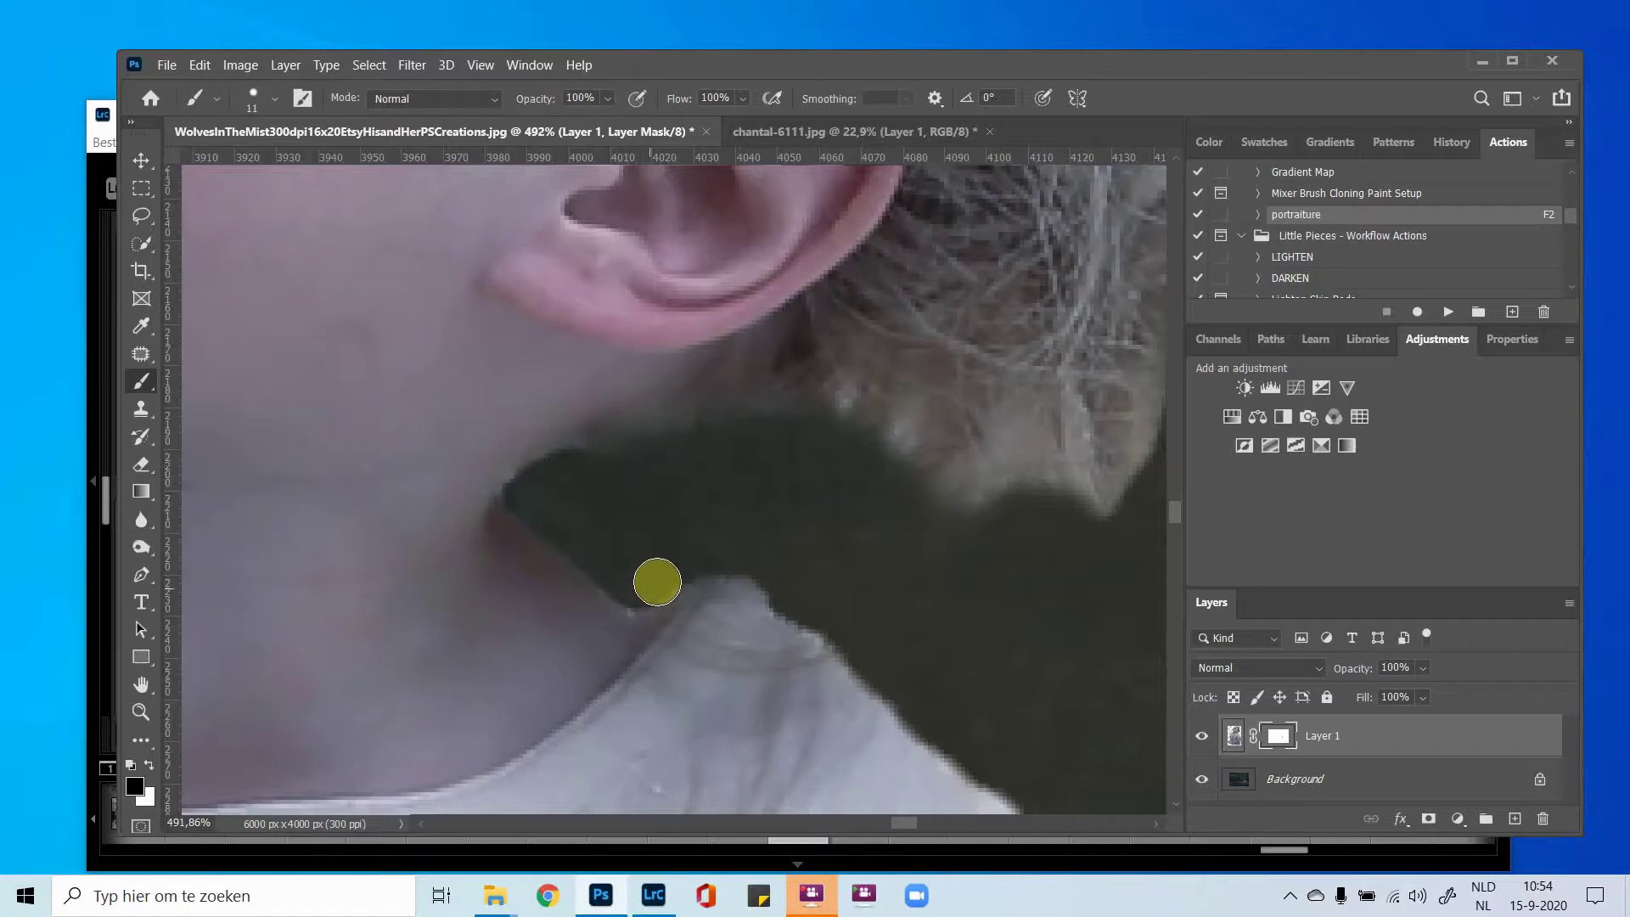
Paint black on the mask along the collar corner, the underside of the hair and the shoulder to remove the leftover fringe.
{"action": "mouse_move", "coordinate": [610, 576]}
{"action": "left_mouse_down"}
{"action": "mouse_move", "coordinate": [551, 539]}
{"action": "mouse_move", "coordinate": [671, 524]}
{"action": "left_mouse_up"}
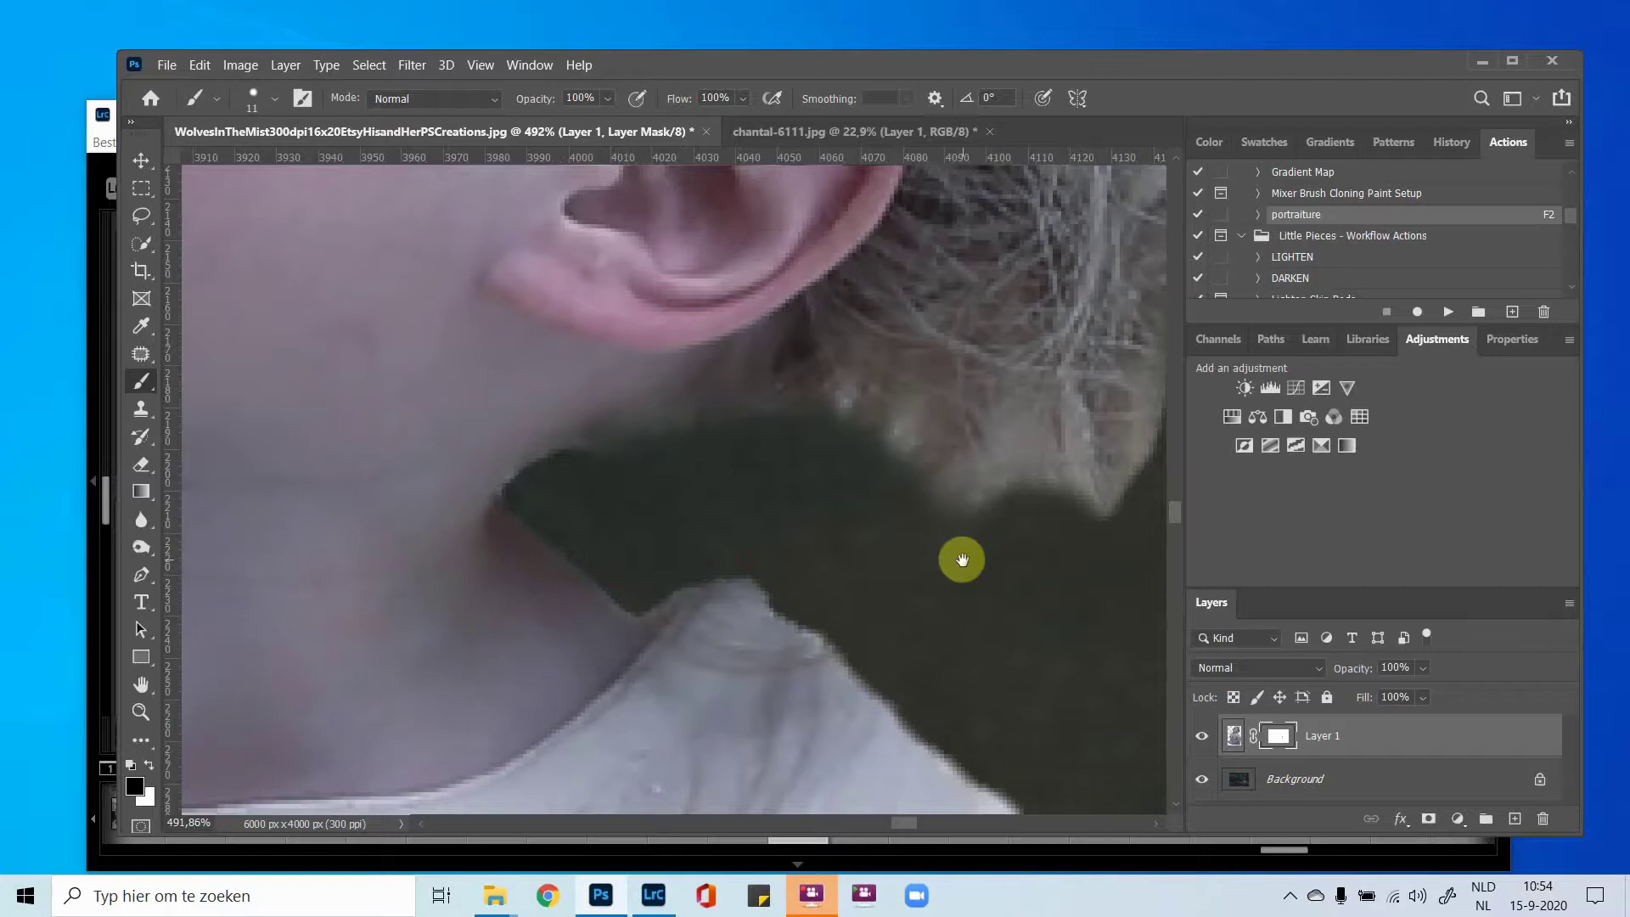
{"action": "left_click_drag", "start_coordinate": [962, 560], "coordinate": [869, 433]}
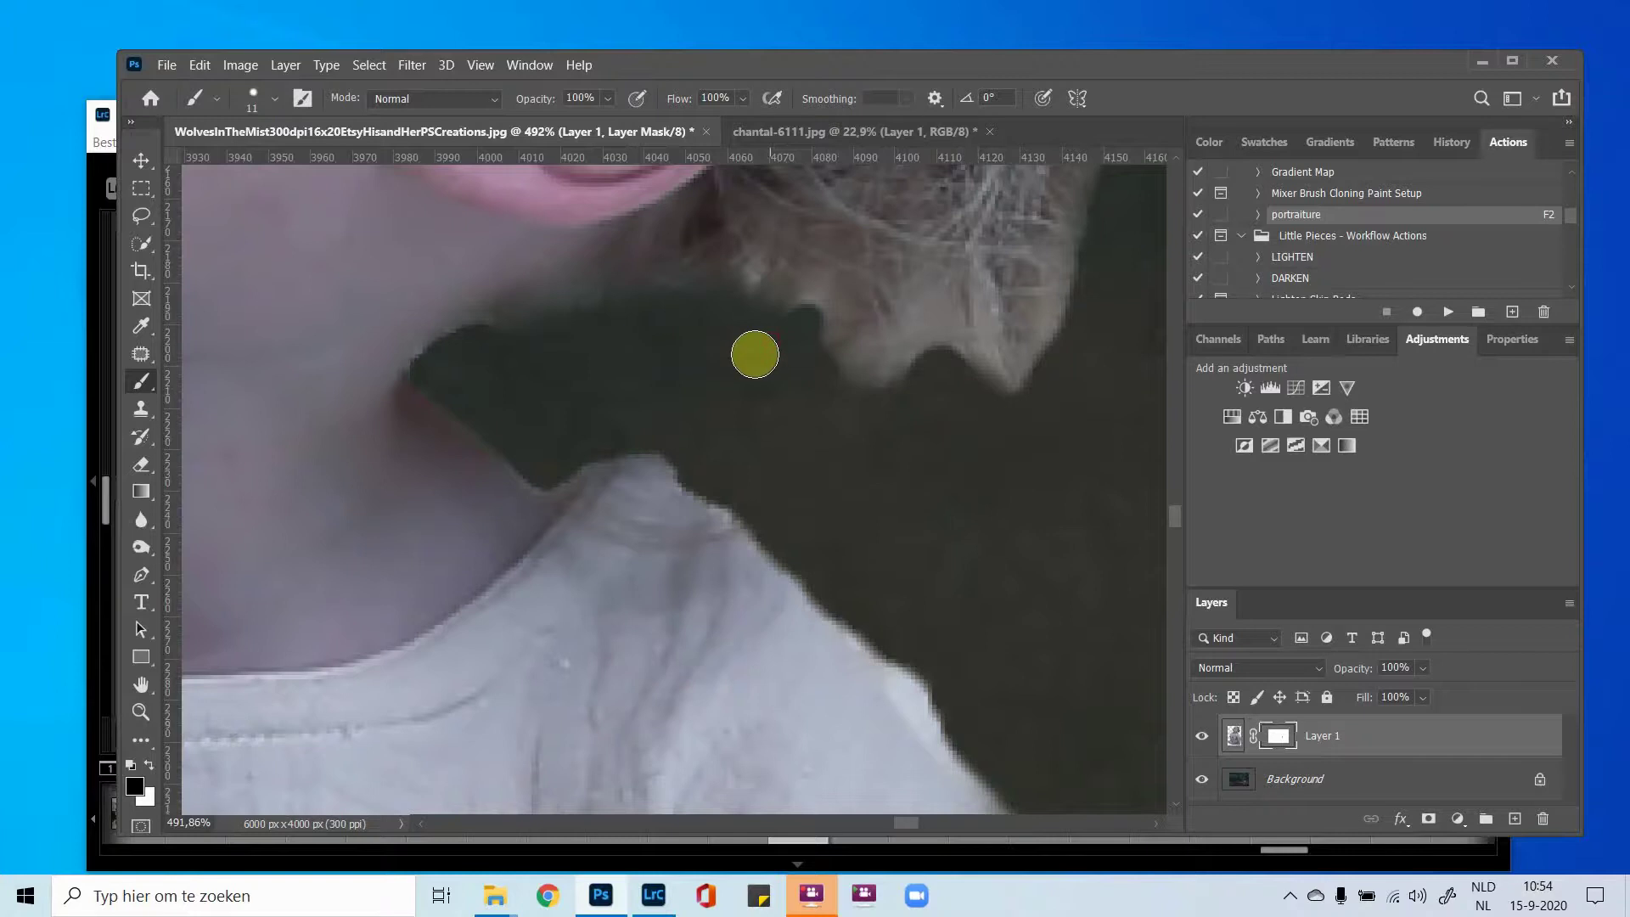
{"action": "left_click_drag", "start_coordinate": [939, 484], "coordinate": [807, 285]}
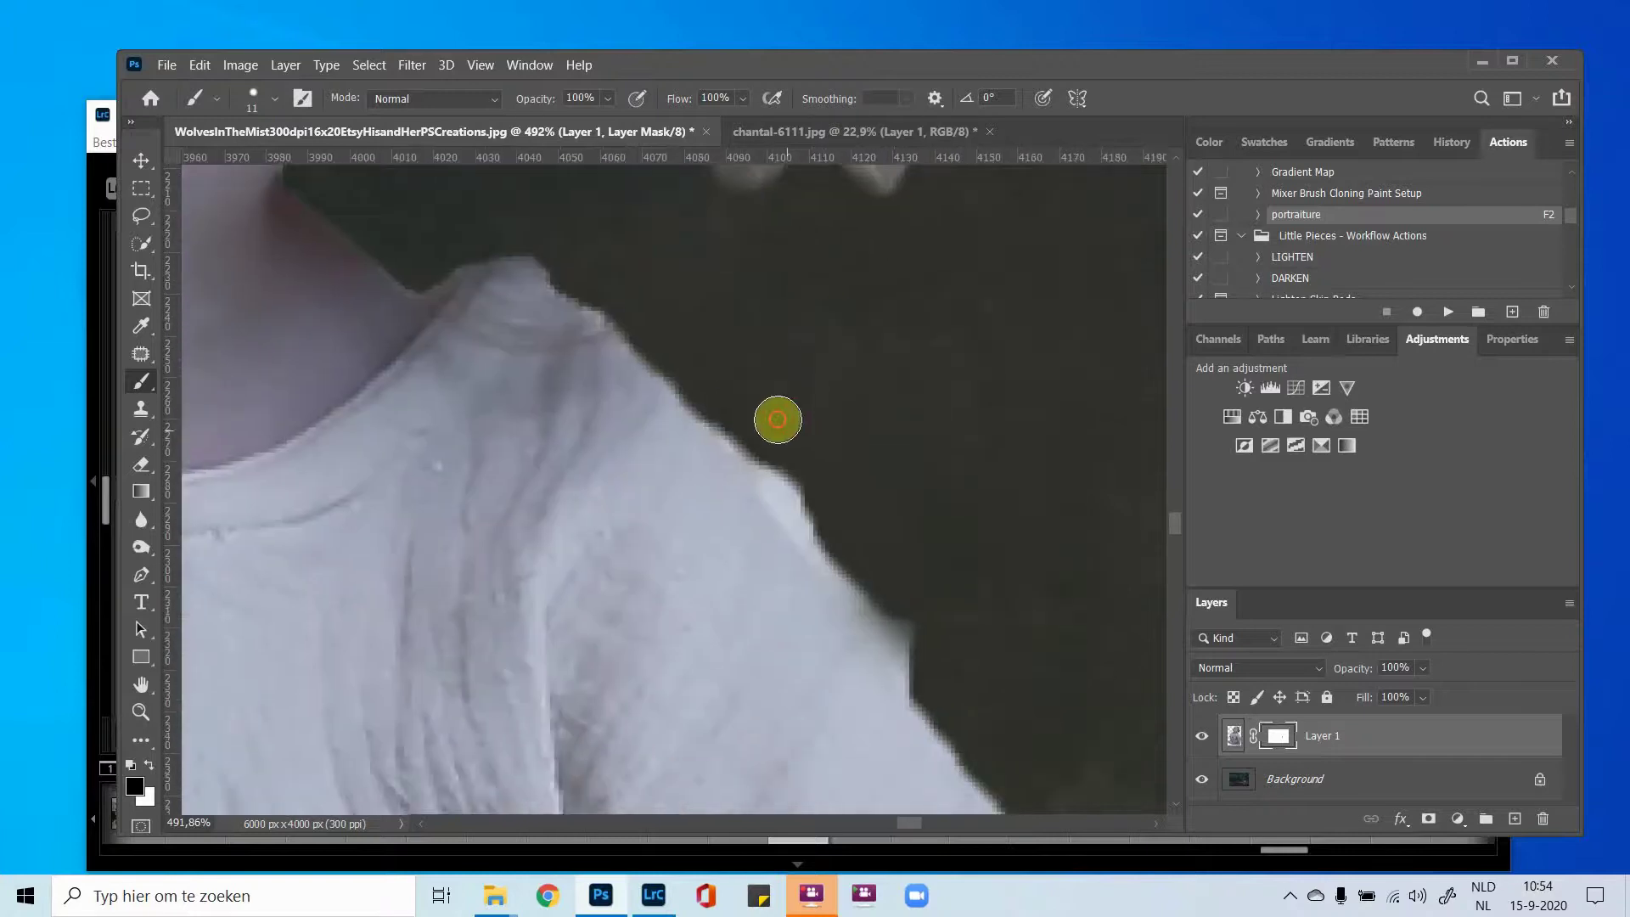
{"action": "mouse_move", "coordinate": [845, 524]}
{"action": "left_mouse_down"}
{"action": "mouse_move", "coordinate": [716, 381]}
{"action": "mouse_move", "coordinate": [899, 611]}
{"action": "mouse_move", "coordinate": [891, 623]}
{"action": "mouse_move", "coordinate": [710, 407]}
{"action": "mouse_move", "coordinate": [931, 680]}
{"action": "left_mouse_up"}
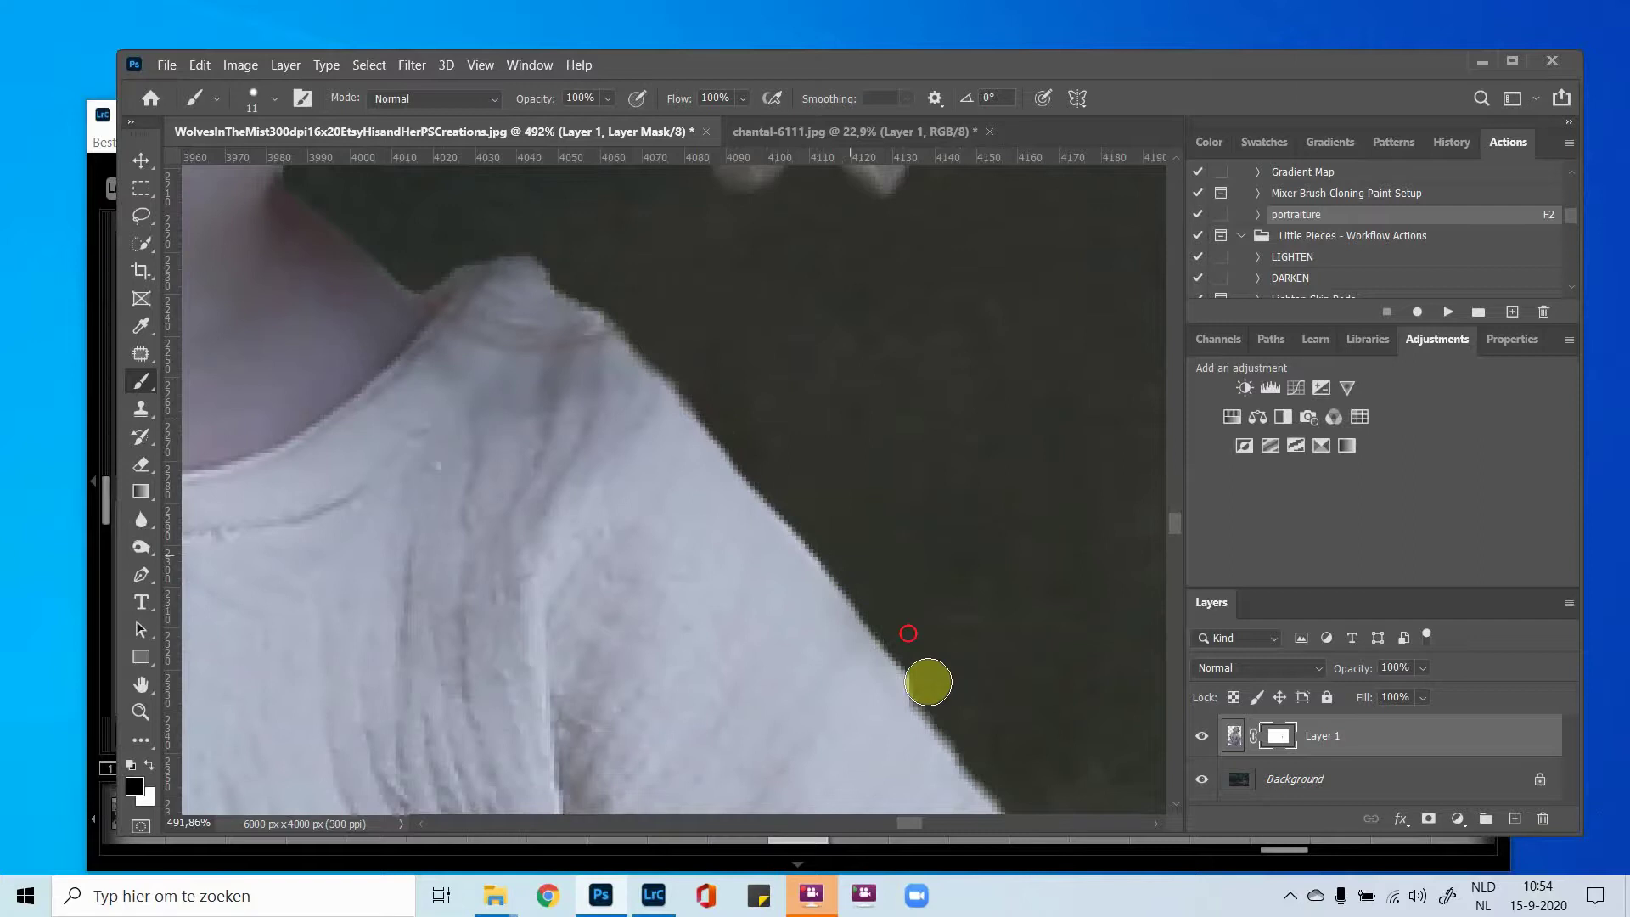
Paint black on the mask with the 11 px brush to smooth the outer edge of the child's arm above the rock.
{"action": "mouse_move", "coordinate": [934, 518]}
{"action": "left_mouse_down"}
{"action": "mouse_move", "coordinate": [955, 566]}
{"action": "mouse_move", "coordinate": [860, 380]}
{"action": "mouse_move", "coordinate": [927, 436]}
{"action": "mouse_move", "coordinate": [963, 413]}
{"action": "mouse_move", "coordinate": [934, 451]}
{"action": "mouse_move", "coordinate": [964, 422]}
{"action": "mouse_move", "coordinate": [972, 510]}
{"action": "mouse_move", "coordinate": [929, 390]}
{"action": "mouse_move", "coordinate": [977, 495]}
{"action": "mouse_move", "coordinate": [954, 439]}
{"action": "mouse_move", "coordinate": [957, 545]}
{"action": "mouse_move", "coordinate": [951, 444]}
{"action": "mouse_move", "coordinate": [964, 492]}
{"action": "mouse_move", "coordinate": [953, 454]}
{"action": "mouse_move", "coordinate": [919, 469]}
{"action": "mouse_move", "coordinate": [921, 446]}
{"action": "mouse_move", "coordinate": [907, 463]}
{"action": "mouse_move", "coordinate": [929, 402]}
{"action": "mouse_move", "coordinate": [908, 455]}
{"action": "mouse_move", "coordinate": [997, 592]}
{"action": "mouse_move", "coordinate": [947, 419]}
{"action": "mouse_move", "coordinate": [979, 431]}
{"action": "mouse_move", "coordinate": [992, 476]}
{"action": "mouse_move", "coordinate": [1016, 407]}
{"action": "mouse_move", "coordinate": [990, 447]}
{"action": "mouse_move", "coordinate": [991, 564]}
{"action": "left_mouse_up"}
{"action": "mouse_move", "coordinate": [922, 400]}
{"action": "left_mouse_down"}
{"action": "mouse_move", "coordinate": [922, 433]}
{"action": "mouse_move", "coordinate": [888, 505]}
{"action": "mouse_move", "coordinate": [900, 442]}
{"action": "mouse_move", "coordinate": [846, 640]}
{"action": "mouse_move", "coordinate": [846, 615]}
{"action": "mouse_move", "coordinate": [815, 676]}
{"action": "mouse_move", "coordinate": [967, 209]}
{"action": "left_mouse_up"}
{"action": "left_click_drag", "start_coordinate": [971, 353], "coordinate": [960, 532]}
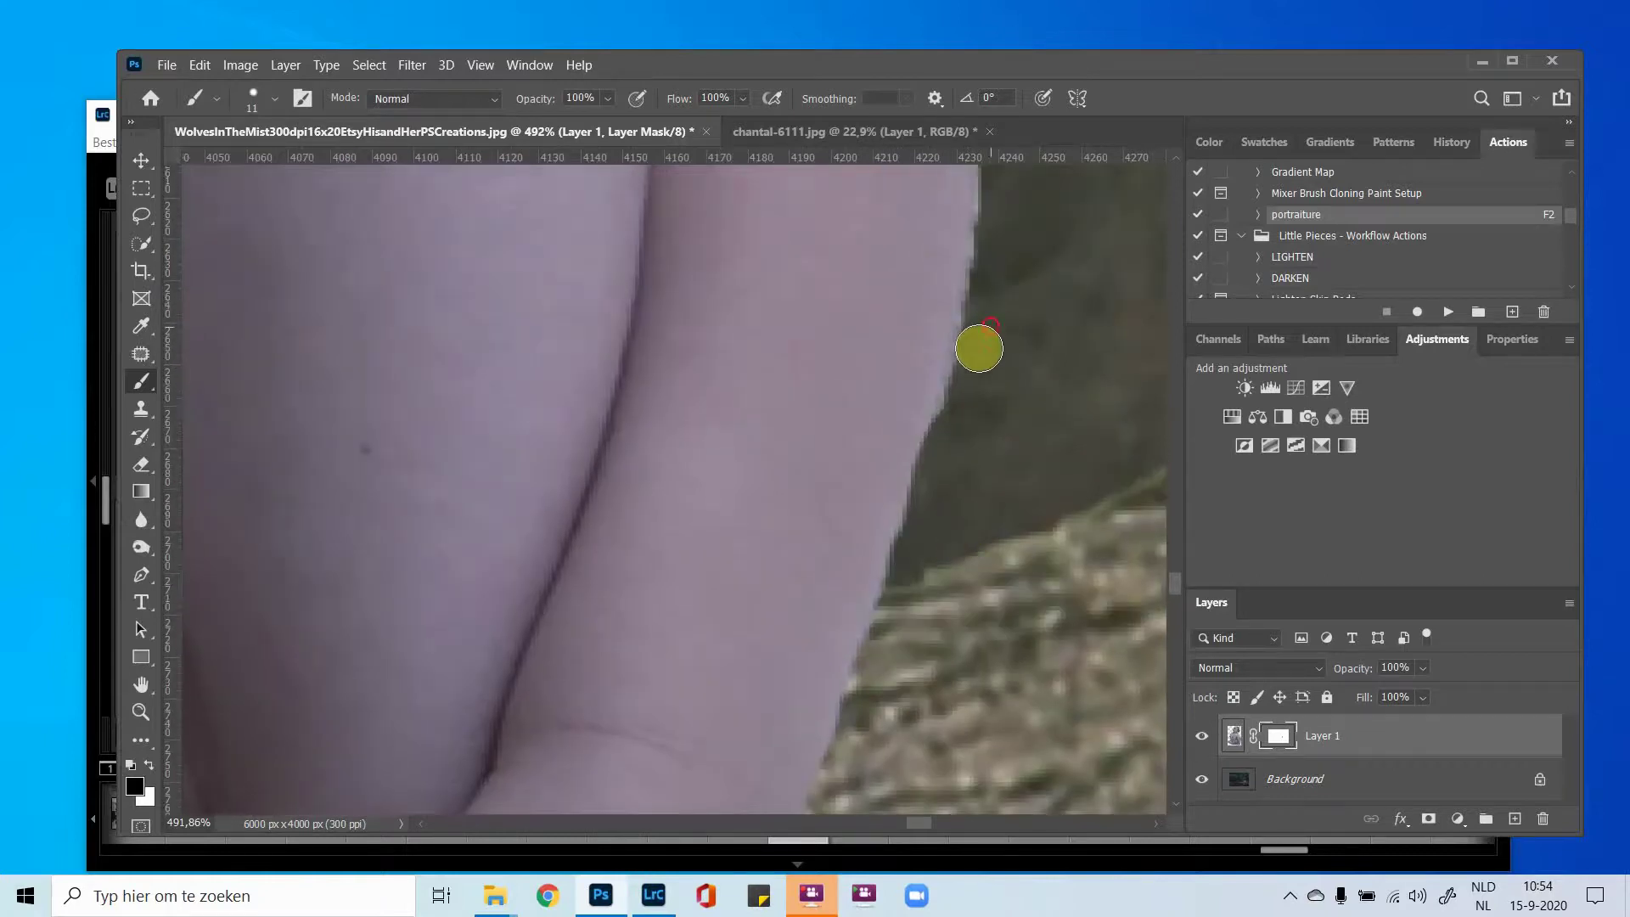
{"action": "left_click_drag", "start_coordinate": [960, 379], "coordinate": [919, 521]}
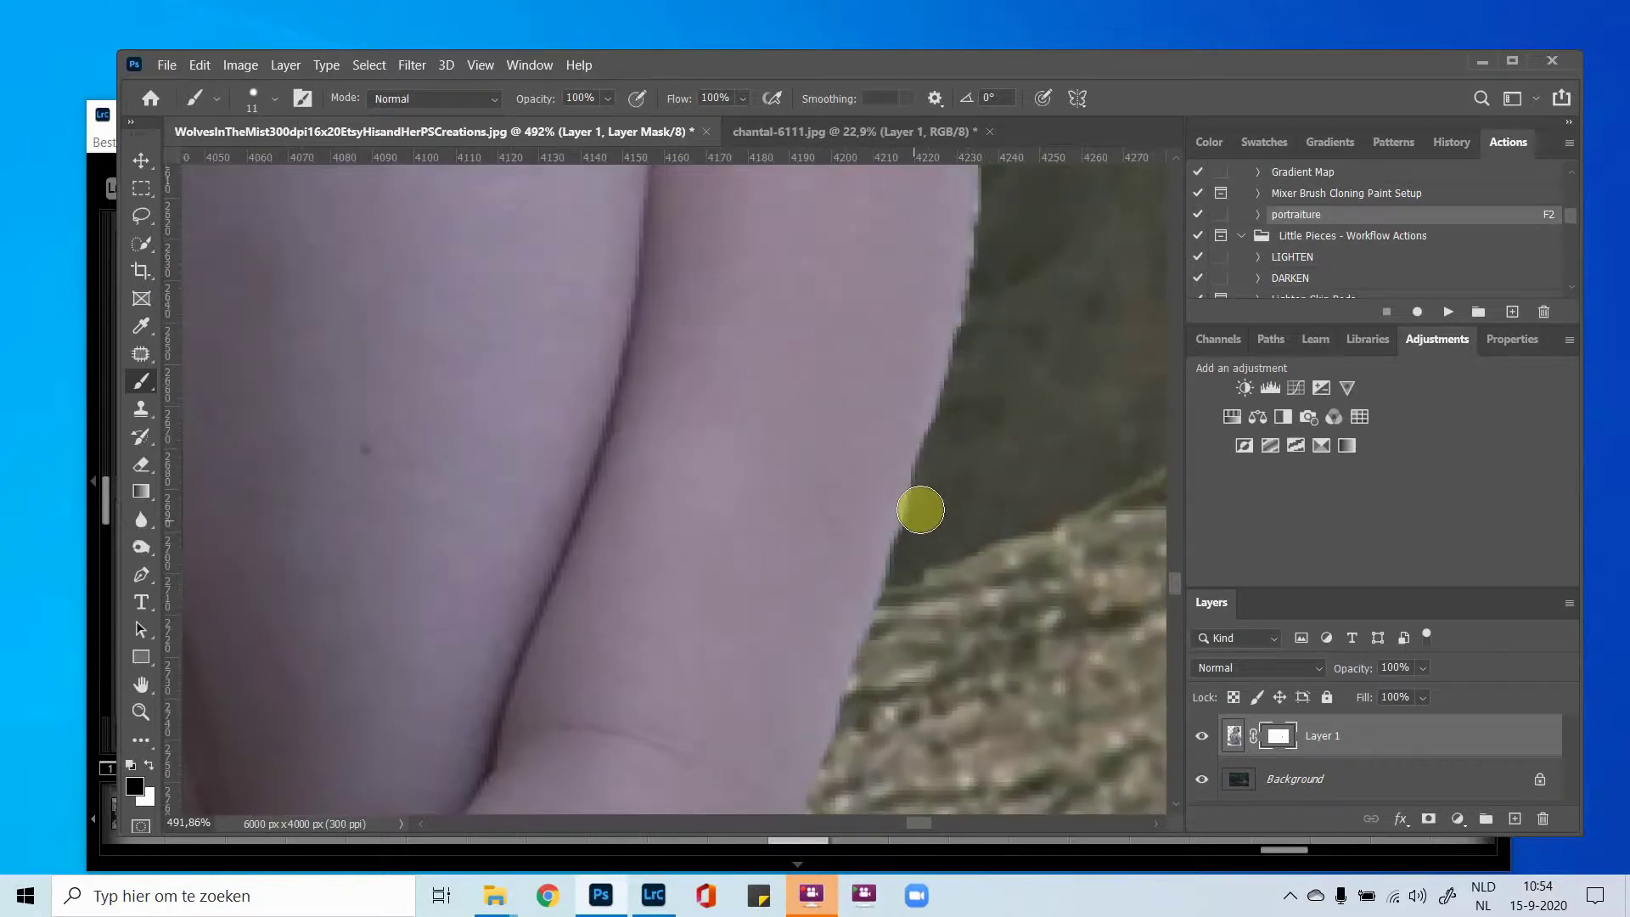
{"action": "left_click_drag", "start_coordinate": [979, 400], "coordinate": [972, 611]}
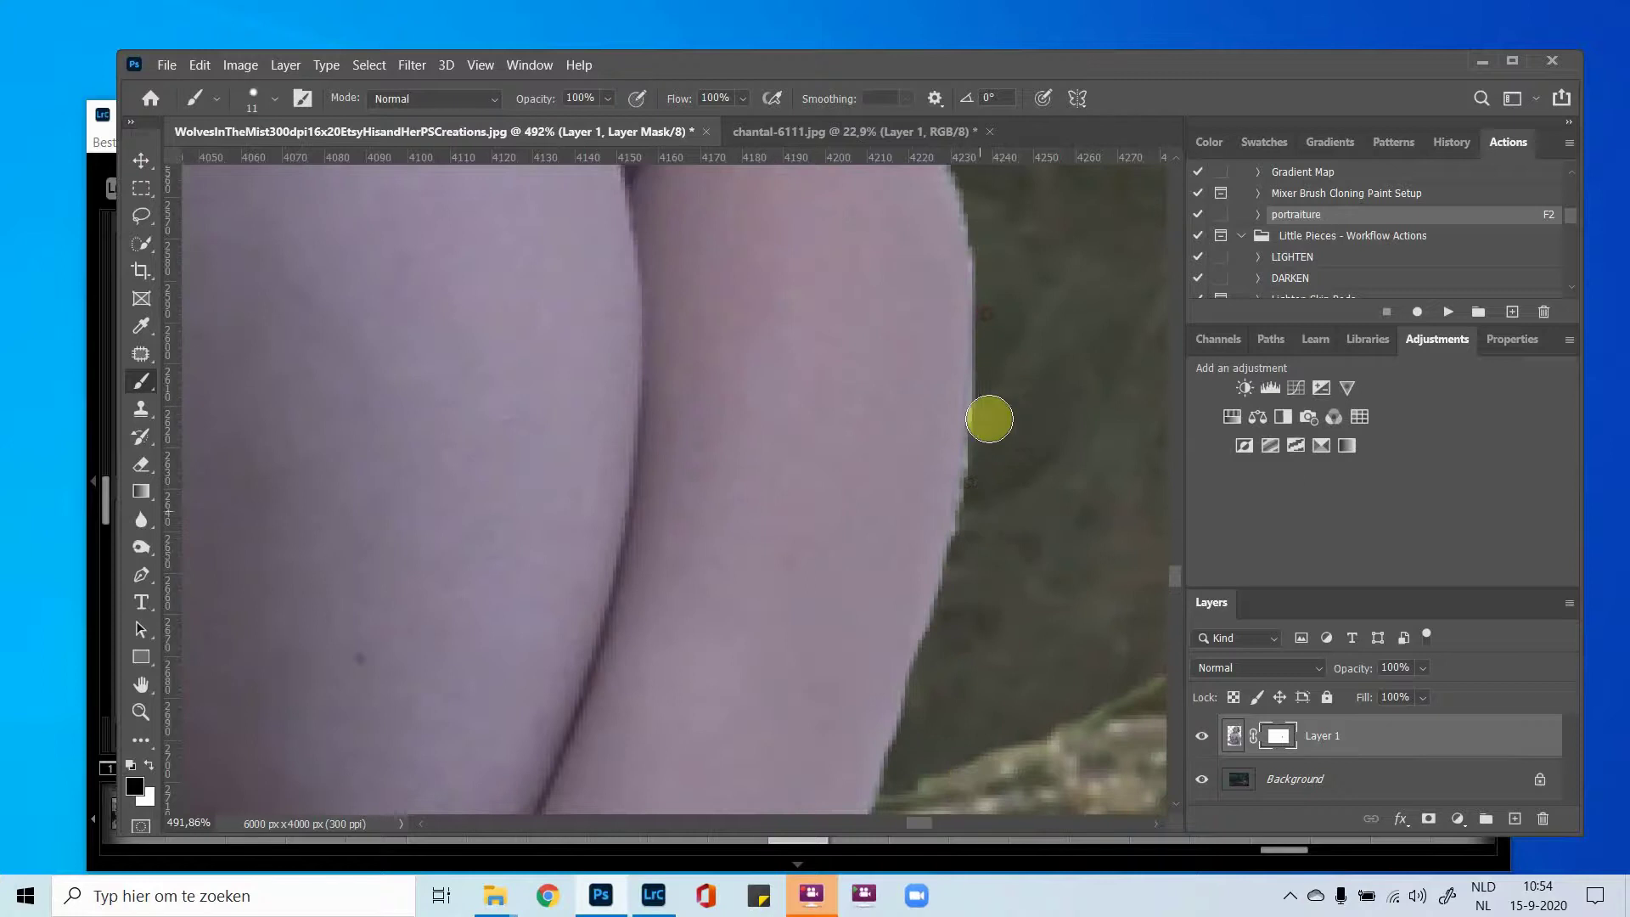
{"action": "mouse_move", "coordinate": [989, 418]}
{"action": "left_mouse_down"}
{"action": "mouse_move", "coordinate": [978, 463]}
{"action": "mouse_move", "coordinate": [984, 252]}
{"action": "mouse_move", "coordinate": [967, 187]}
{"action": "left_mouse_up"}
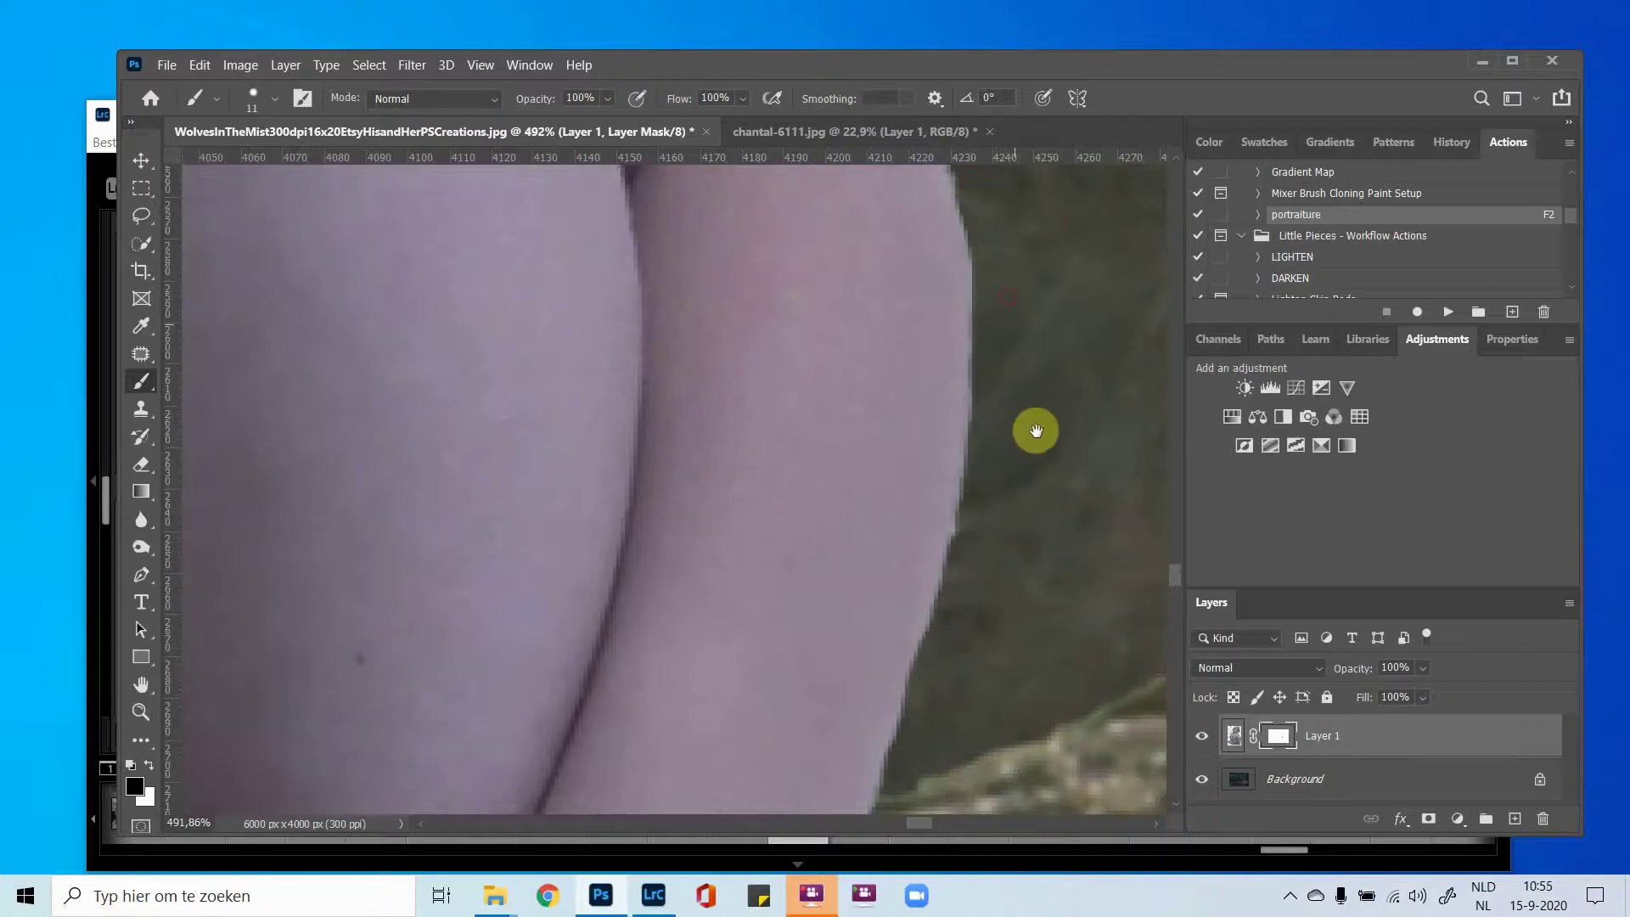
Examine the cut-out's edge along the child's hand, fingers, feet and lower legs where they rest on the rock.
{"action": "mouse_move", "coordinate": [1036, 430]}
{"action": "left_mouse_down"}
{"action": "mouse_move", "coordinate": [968, 288]}
{"action": "mouse_move", "coordinate": [1044, 532]}
{"action": "mouse_move", "coordinate": [1026, 345]}
{"action": "mouse_move", "coordinate": [1014, 353]}
{"action": "mouse_move", "coordinate": [1033, 390]}
{"action": "mouse_move", "coordinate": [1001, 455]}
{"action": "mouse_move", "coordinate": [1000, 418]}
{"action": "mouse_move", "coordinate": [983, 424]}
{"action": "mouse_move", "coordinate": [950, 346]}
{"action": "mouse_move", "coordinate": [993, 356]}
{"action": "mouse_move", "coordinate": [912, 632]}
{"action": "left_mouse_up"}
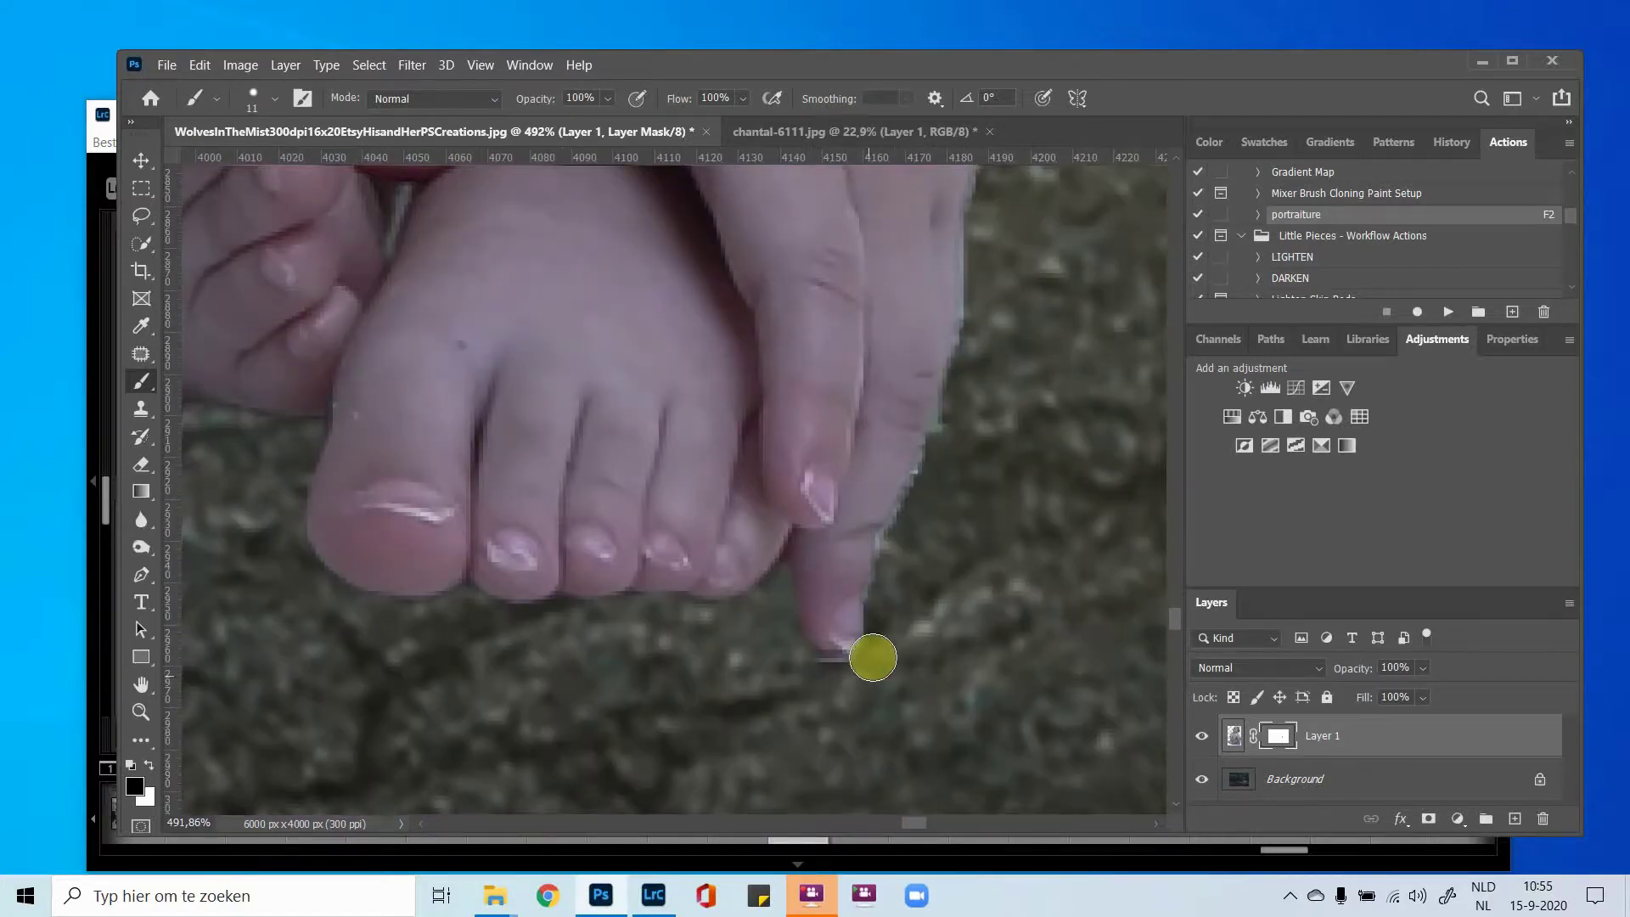
{"action": "right_click", "coordinate": [952, 498]}
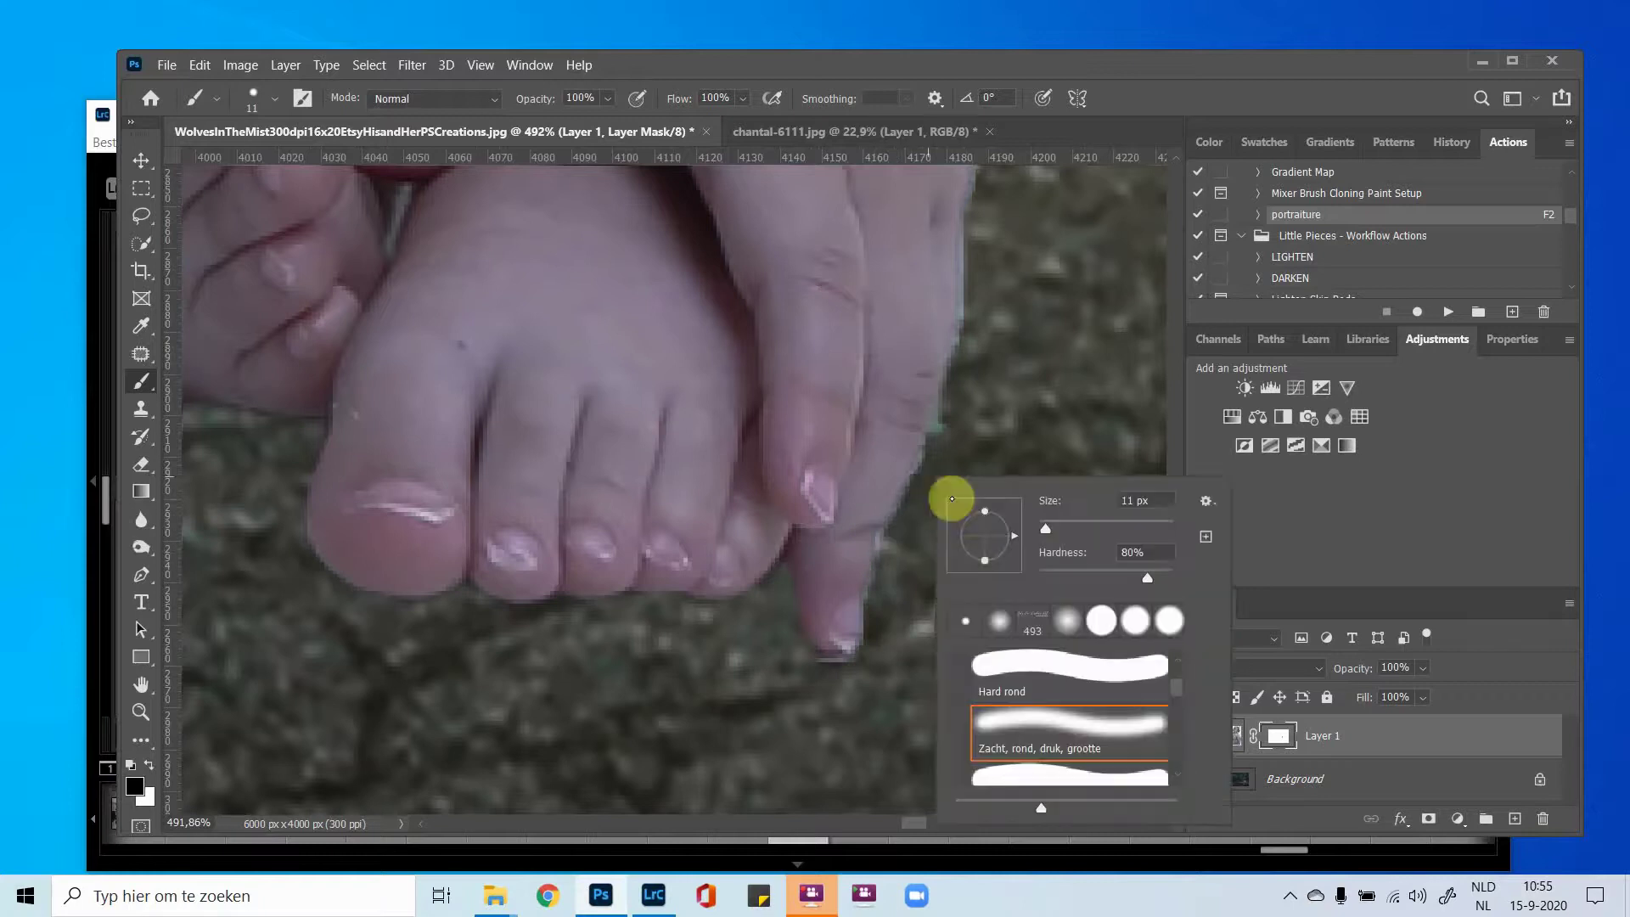
{"action": "left_click", "coordinate": [1055, 387]}
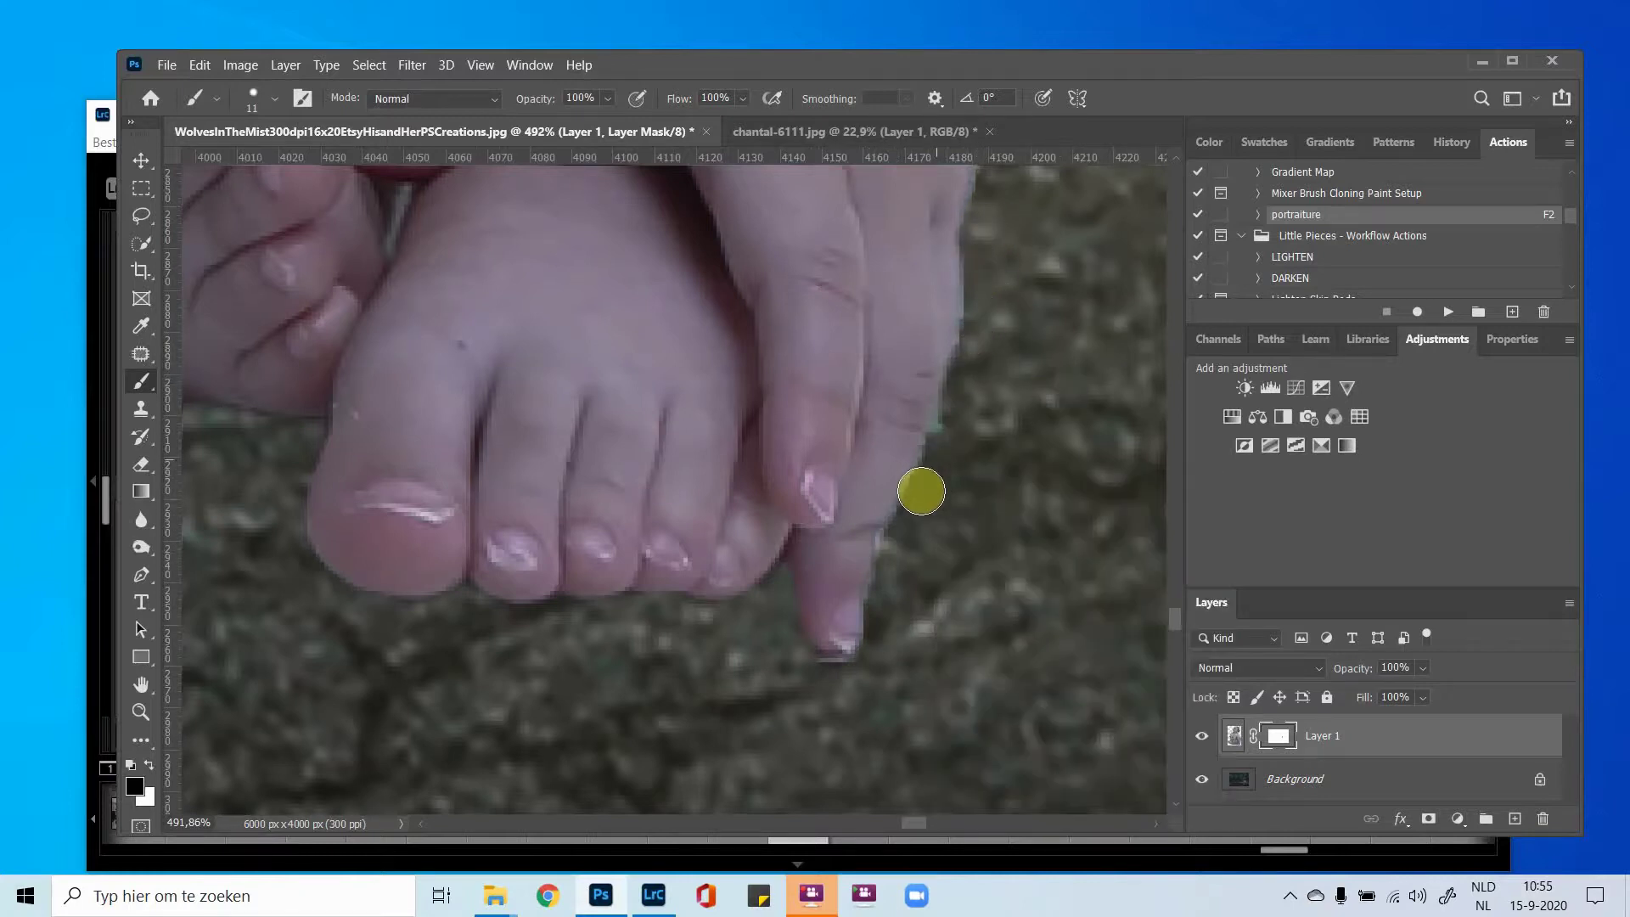
{"action": "scroll", "coordinate": [1005, 567], "scroll_direction": "up", "scroll_amount": 5}
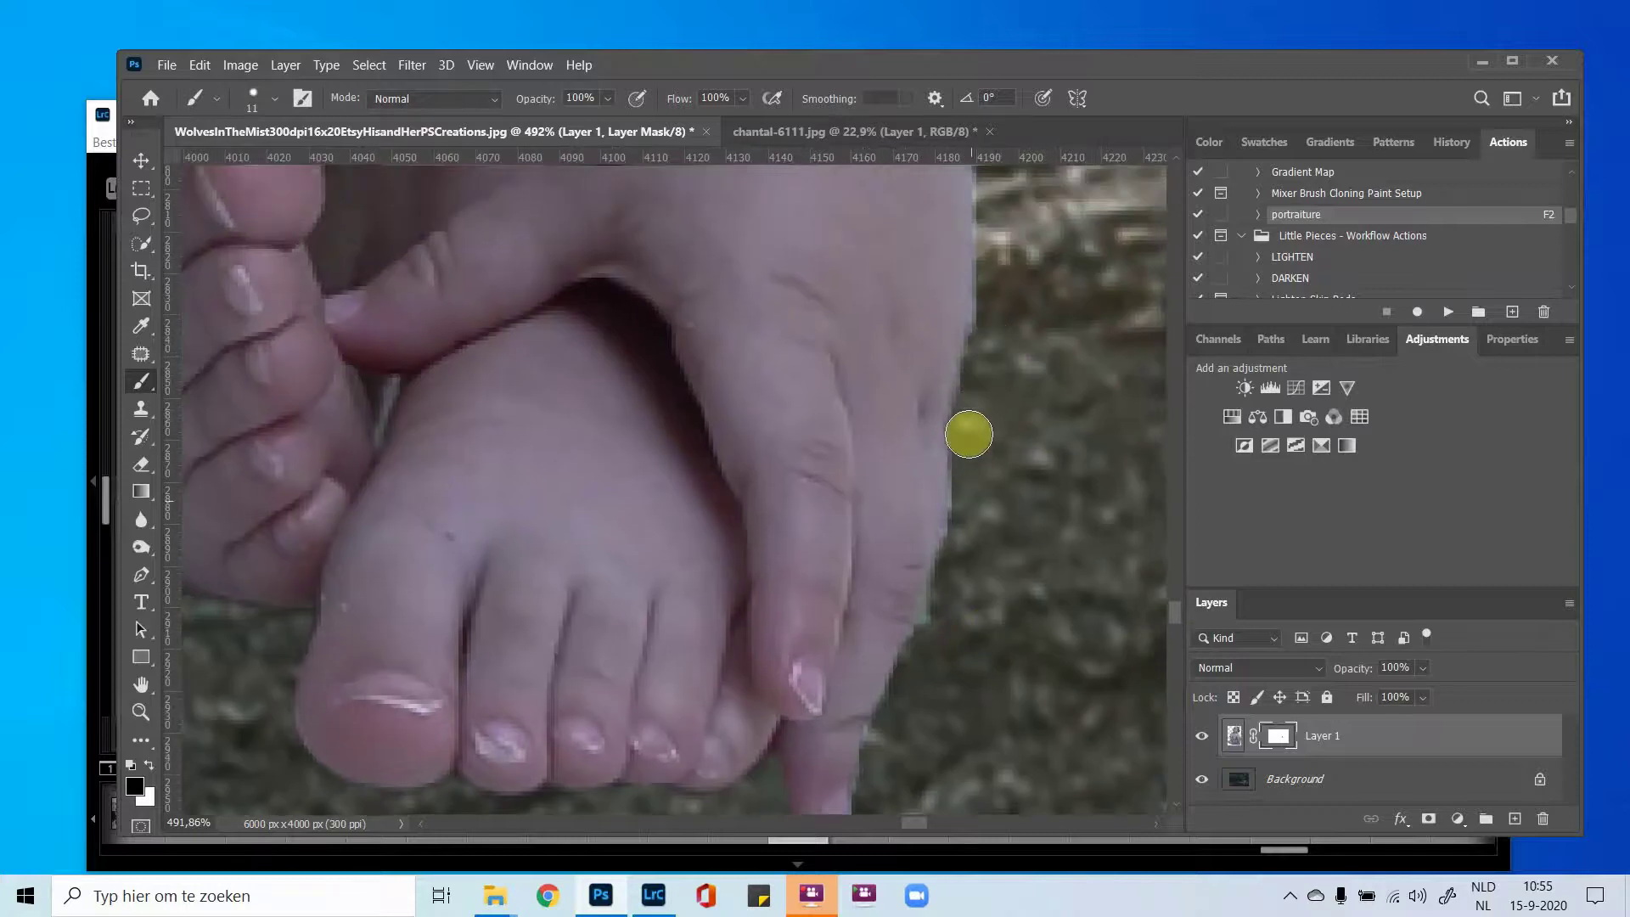
{"action": "scroll", "coordinate": [1036, 356], "scroll_direction": "up", "scroll_amount": 5}
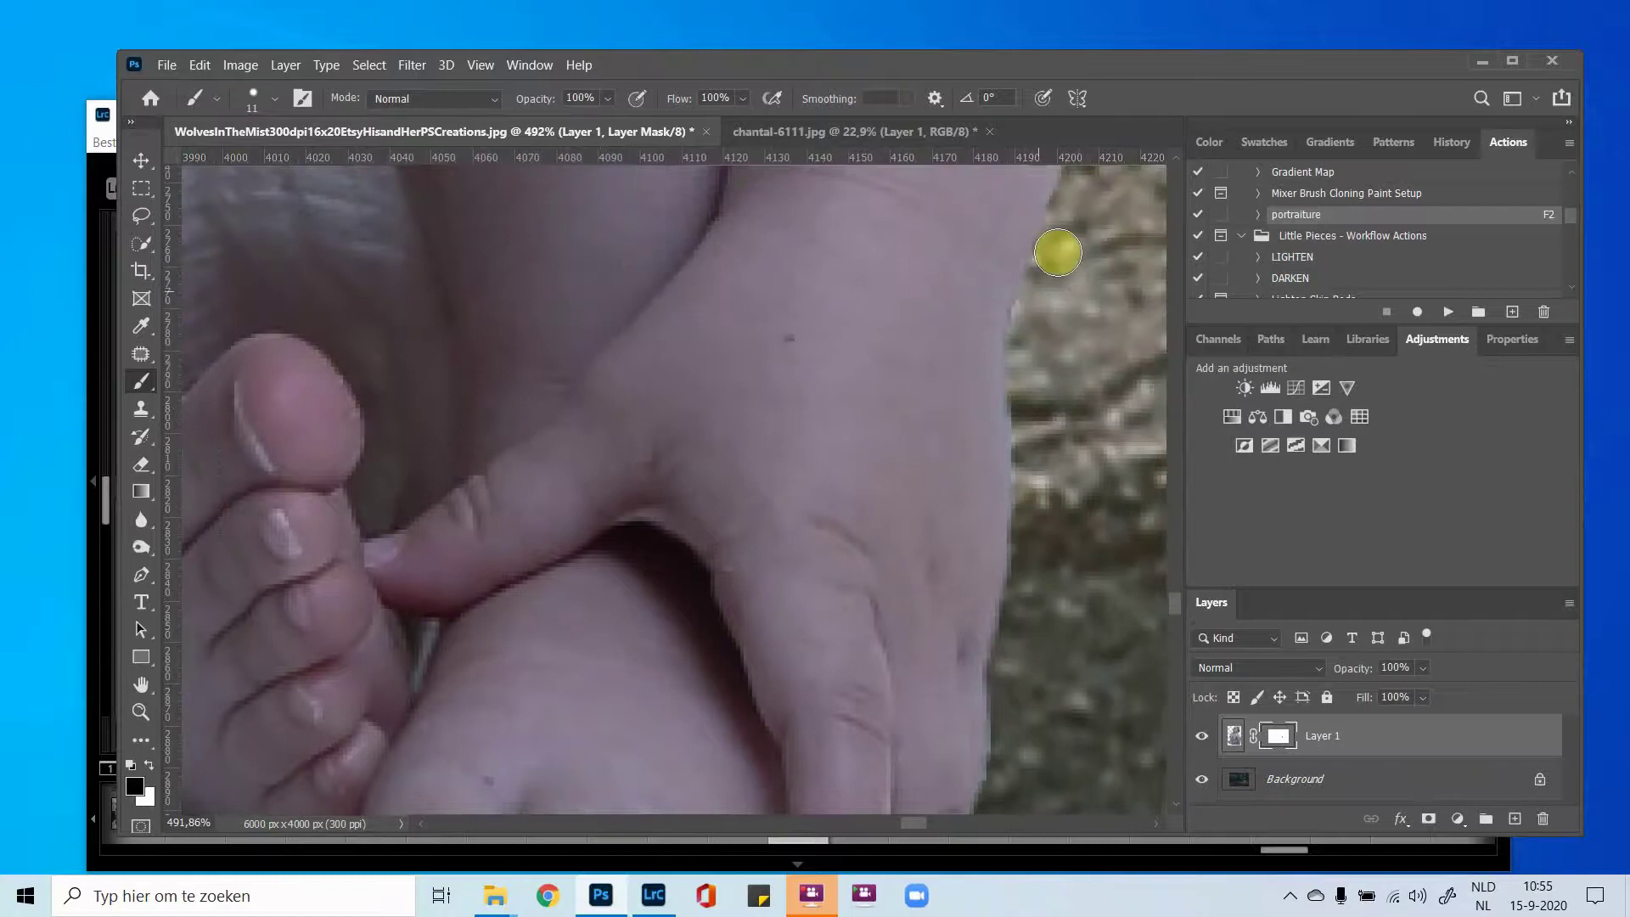
{"action": "scroll", "coordinate": [1033, 459], "scroll_direction": "down", "scroll_amount": 10}
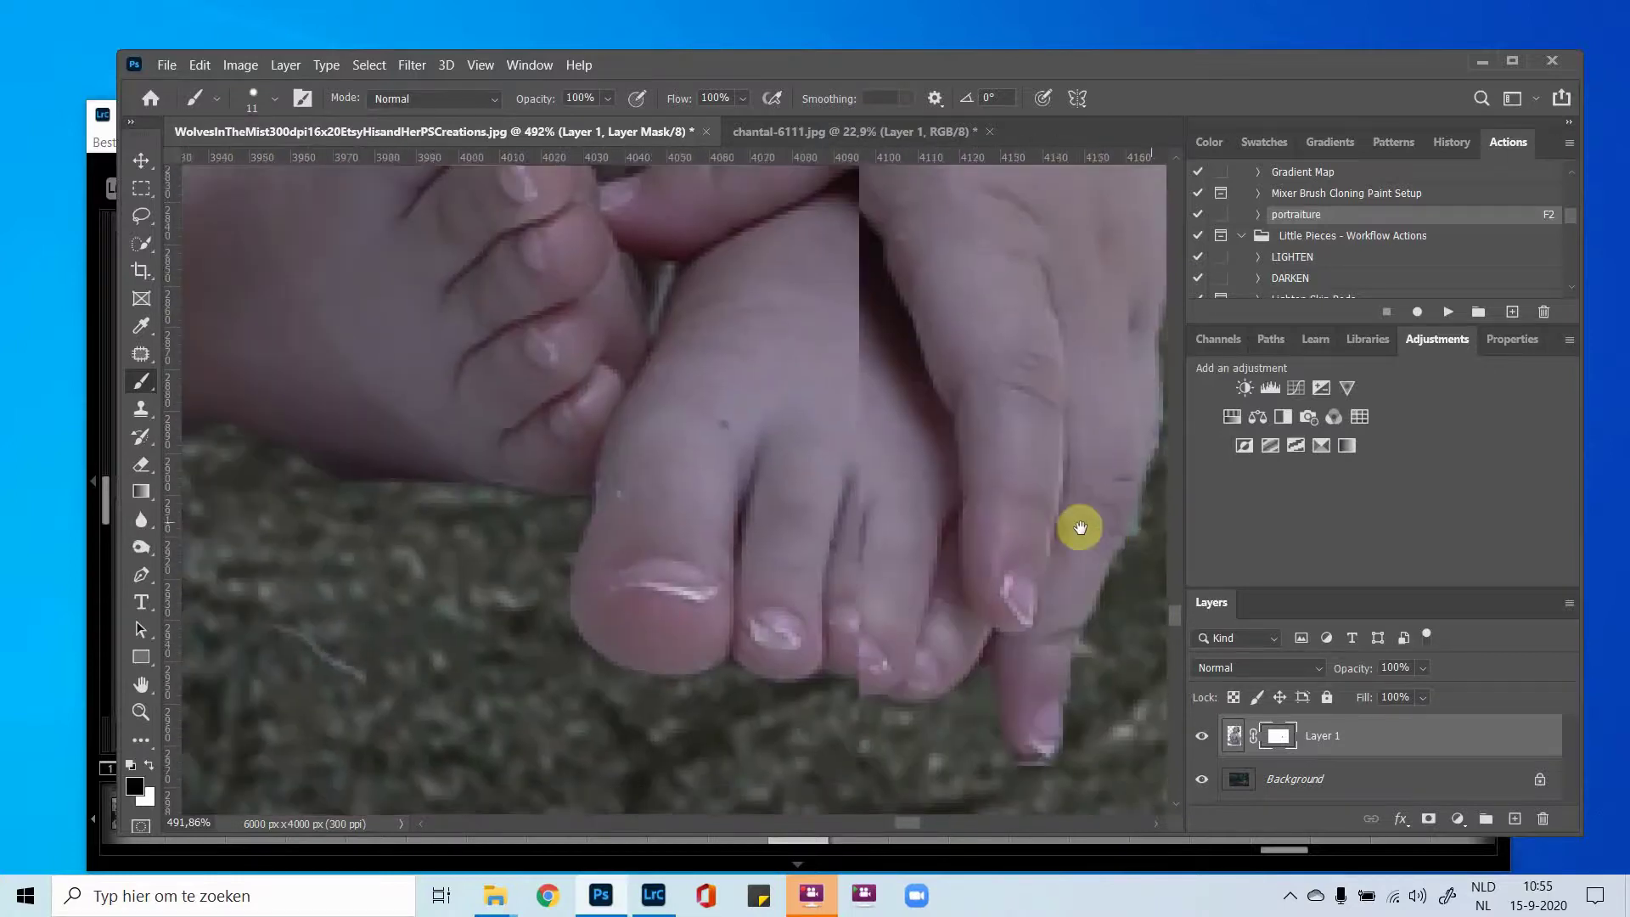
{"action": "scroll", "coordinate": [1010, 645], "scroll_direction": "left", "scroll_amount": 8}
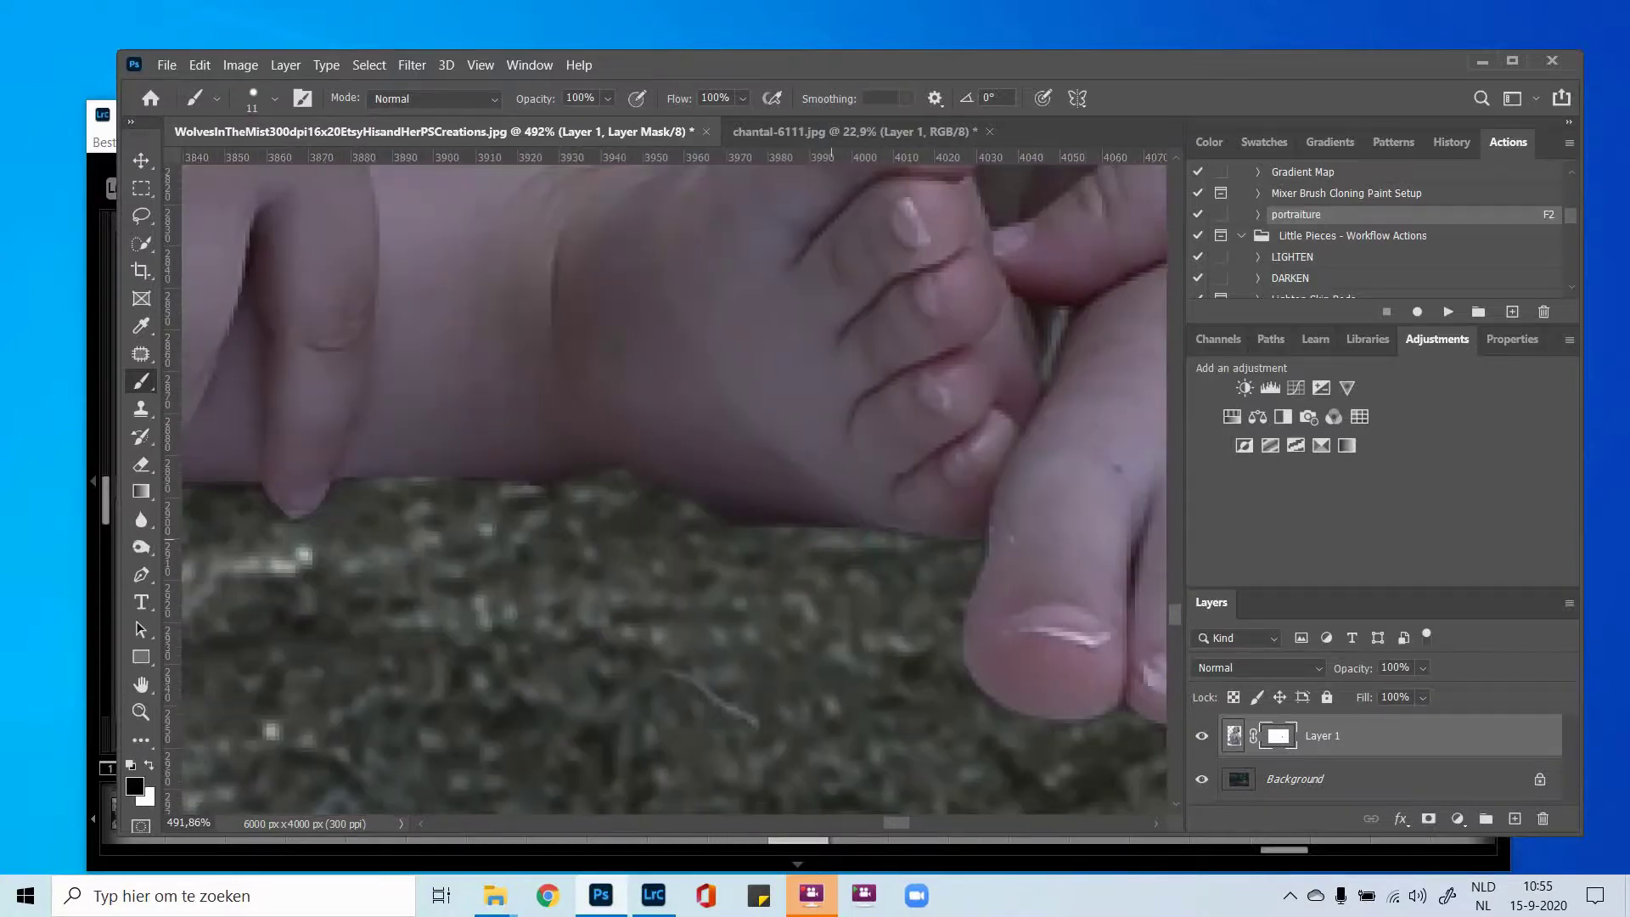
{"action": "scroll", "coordinate": [781, 502], "scroll_direction": "left", "scroll_amount": 10}
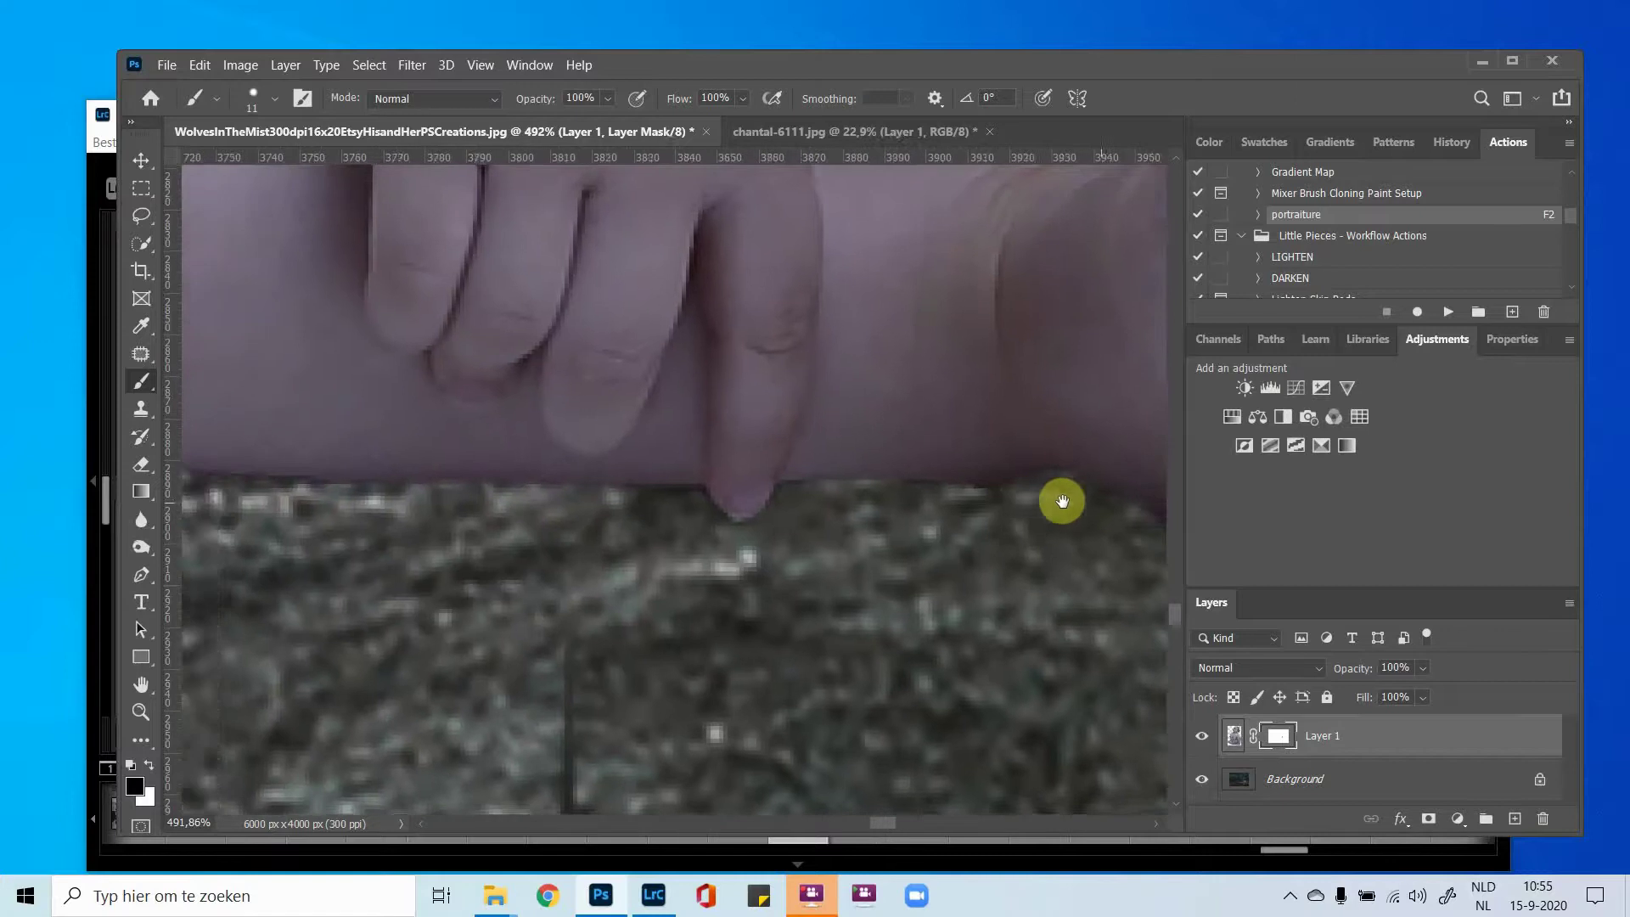
{"action": "scroll", "coordinate": [1061, 501], "scroll_direction": "left", "scroll_amount": 18}
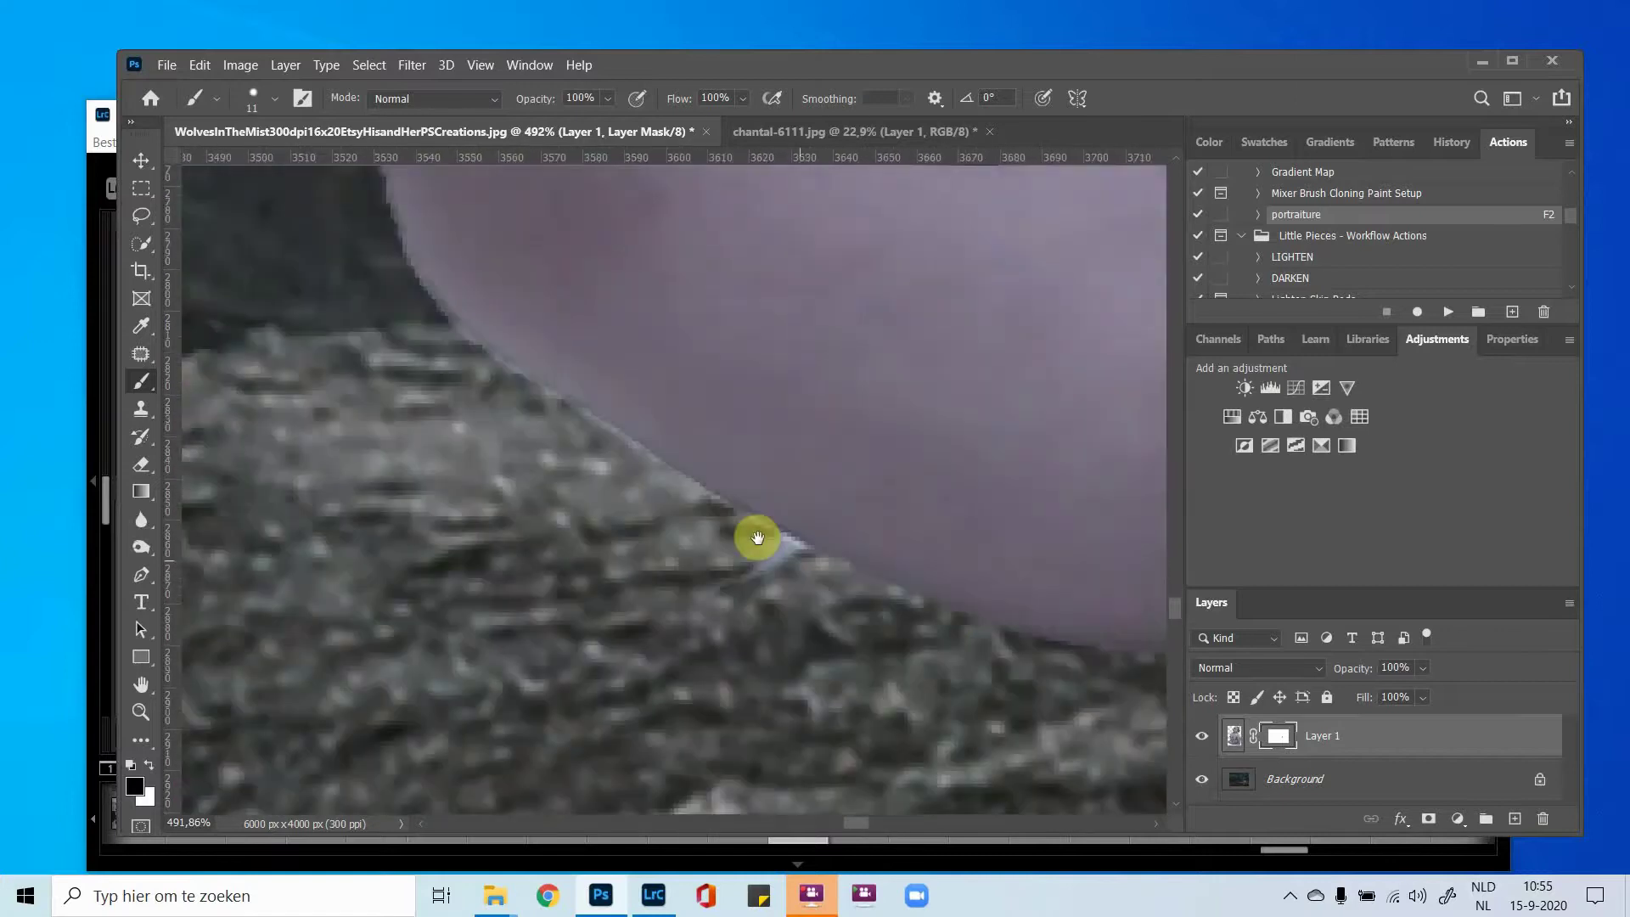
Paint black on the mask with the 11 px brush along the underside and front of the bent knee to remove the light fringe.
{"action": "left_click_drag", "start_coordinate": [757, 537], "coordinate": [785, 558]}
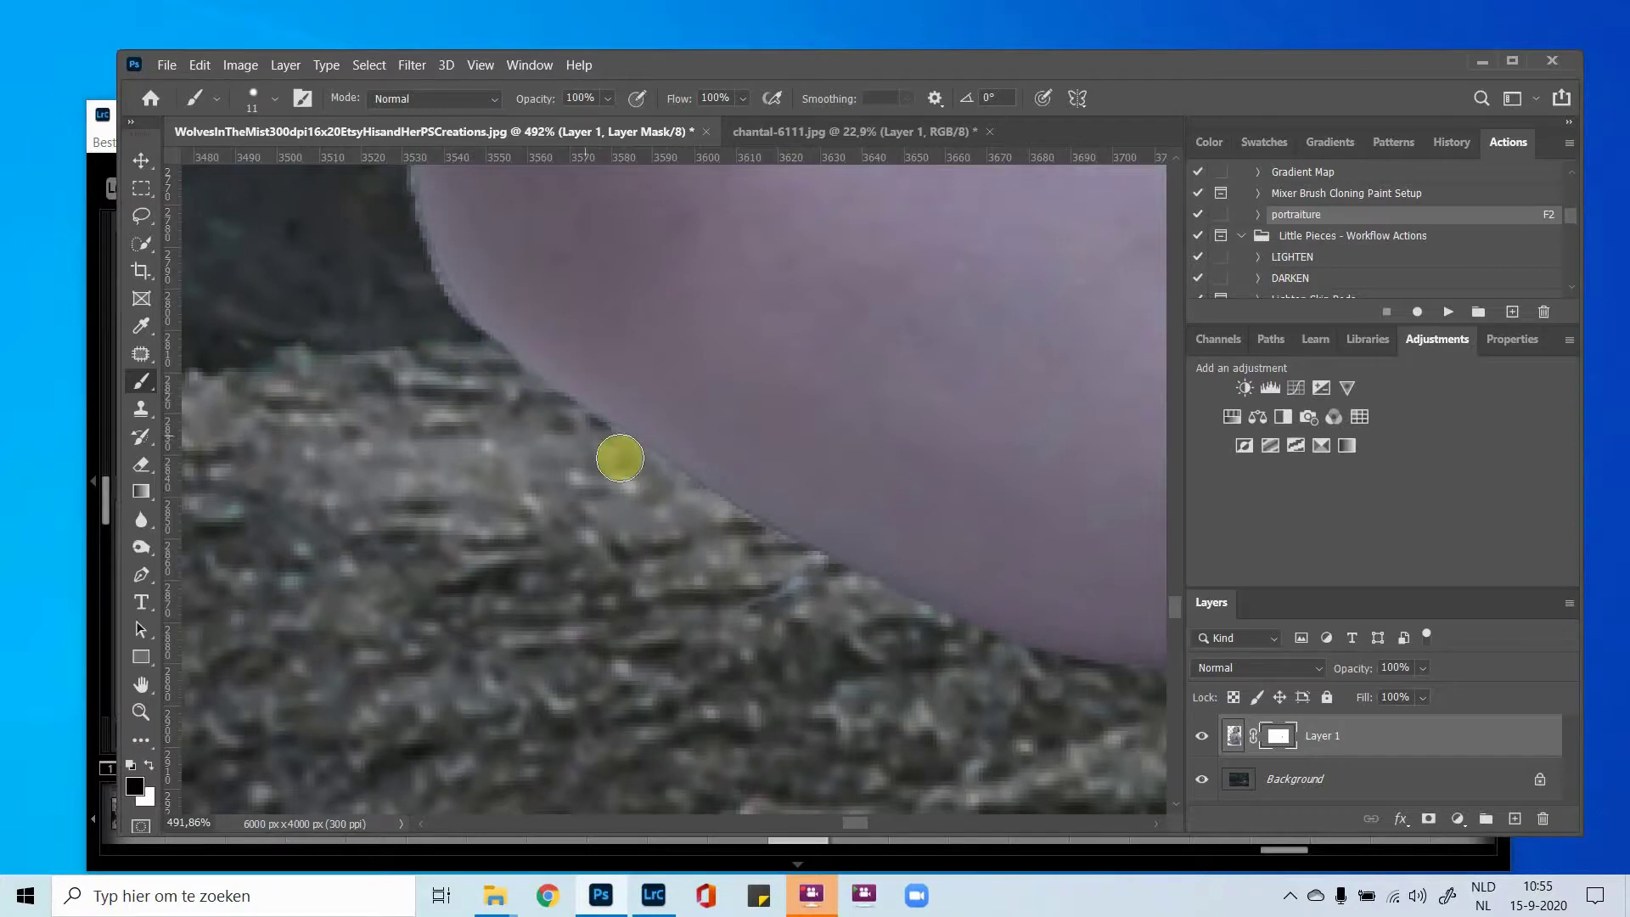
{"action": "left_click_drag", "start_coordinate": [916, 516], "coordinate": [1188, 772]}
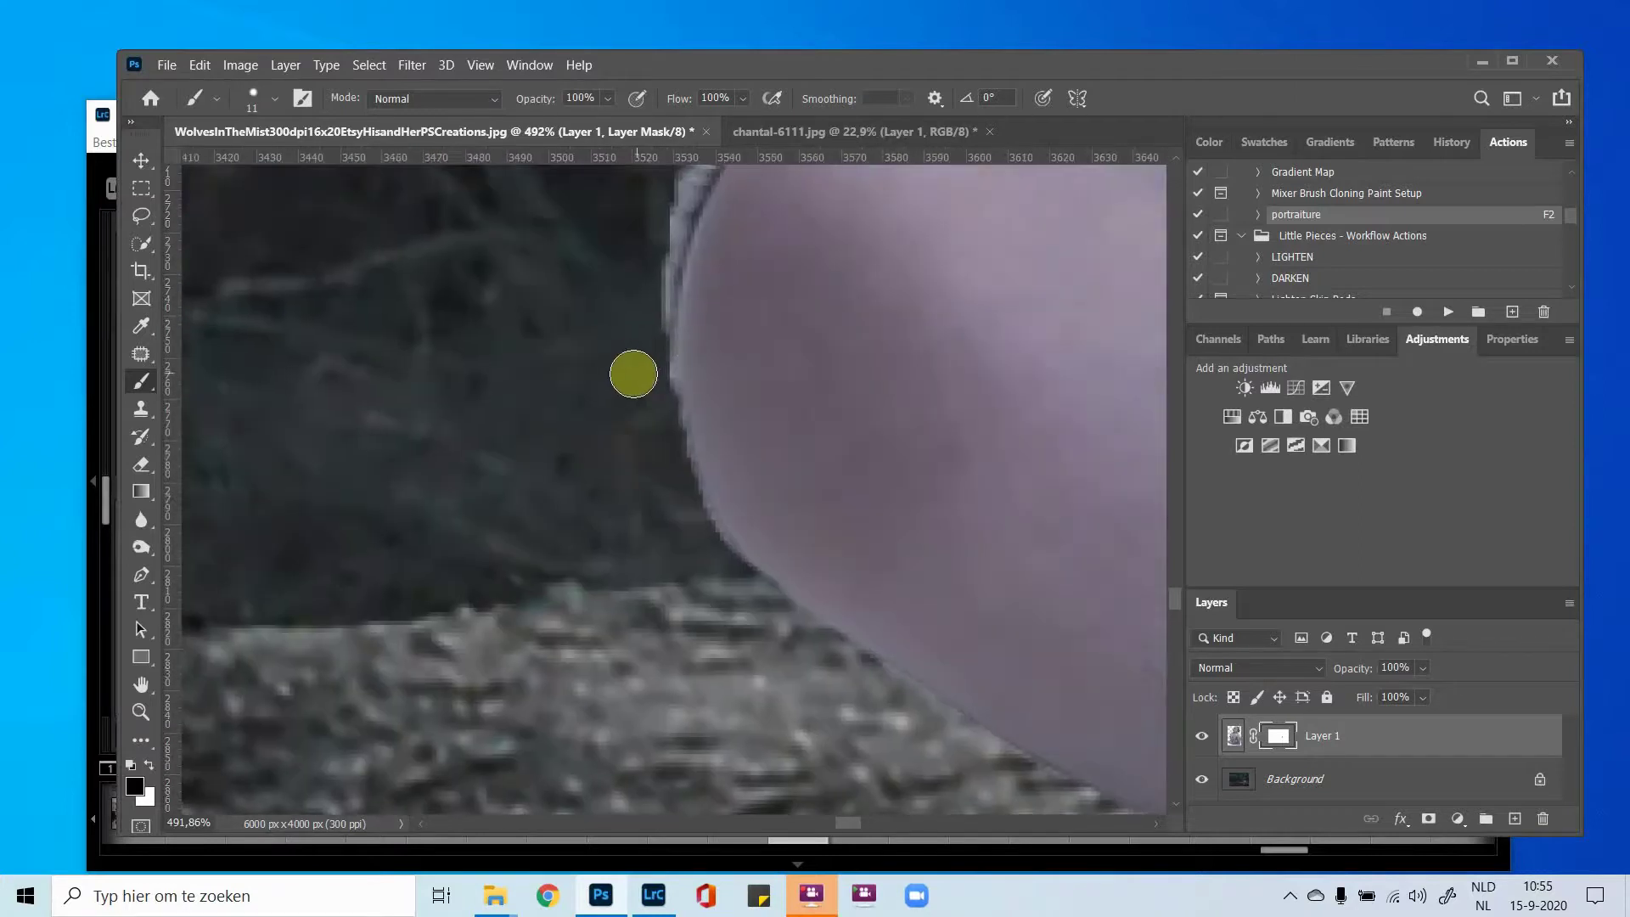
{"action": "left_click_drag", "start_coordinate": [684, 459], "coordinate": [728, 567]}
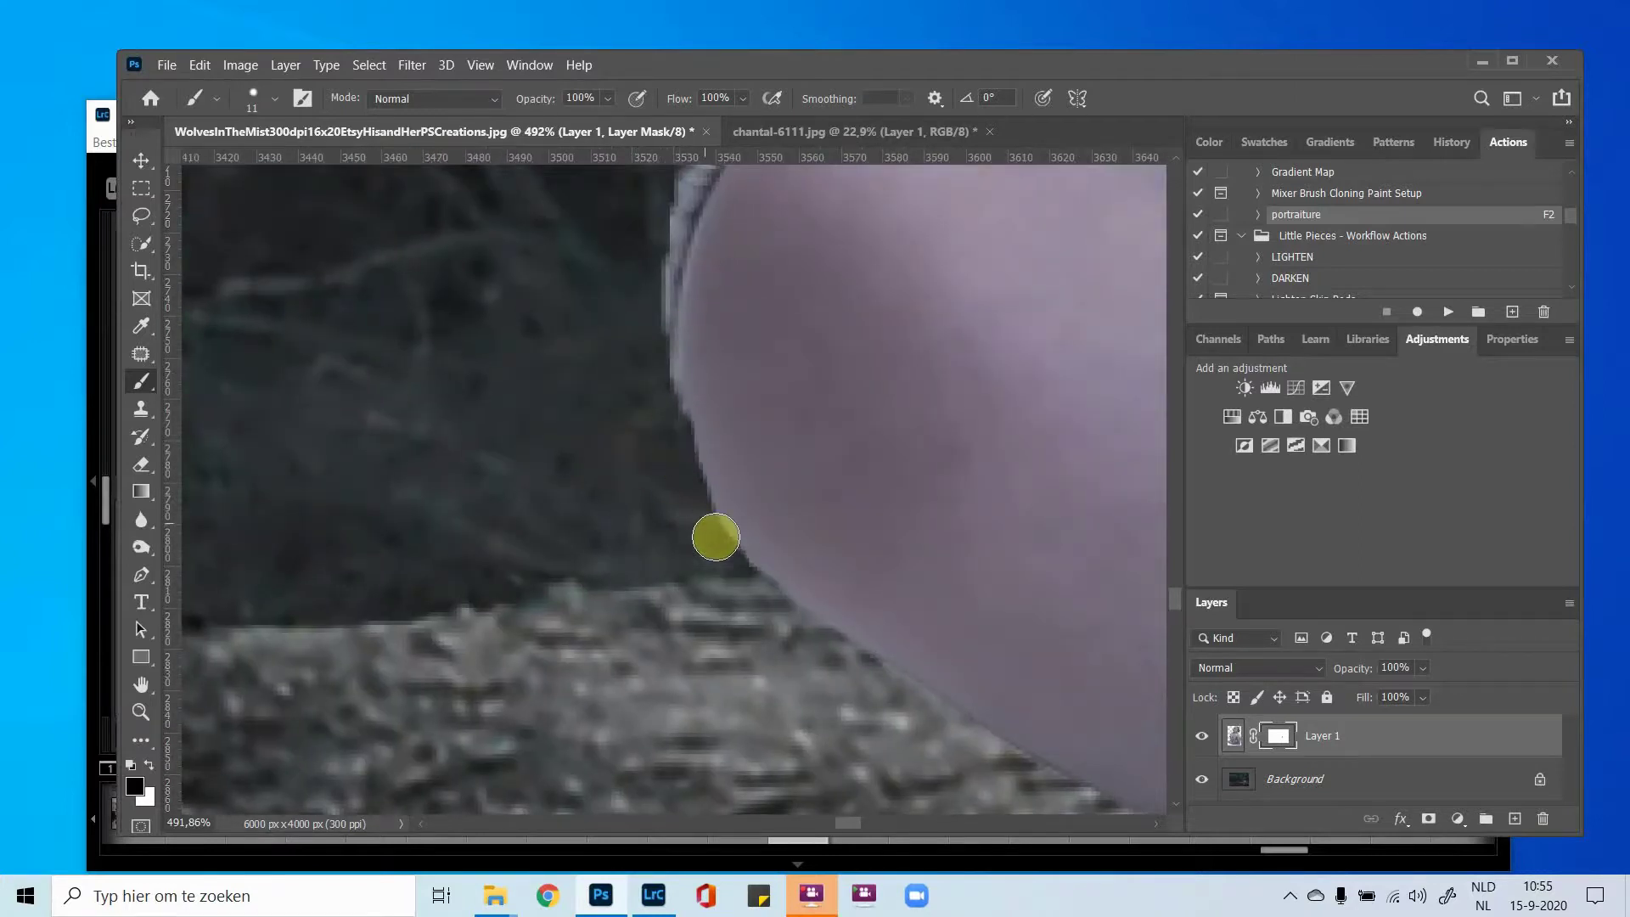
Paint black on the mask around the white fabric hem above the knee to smooth its outer edge.
{"action": "left_click_drag", "start_coordinate": [810, 332], "coordinate": [902, 619]}
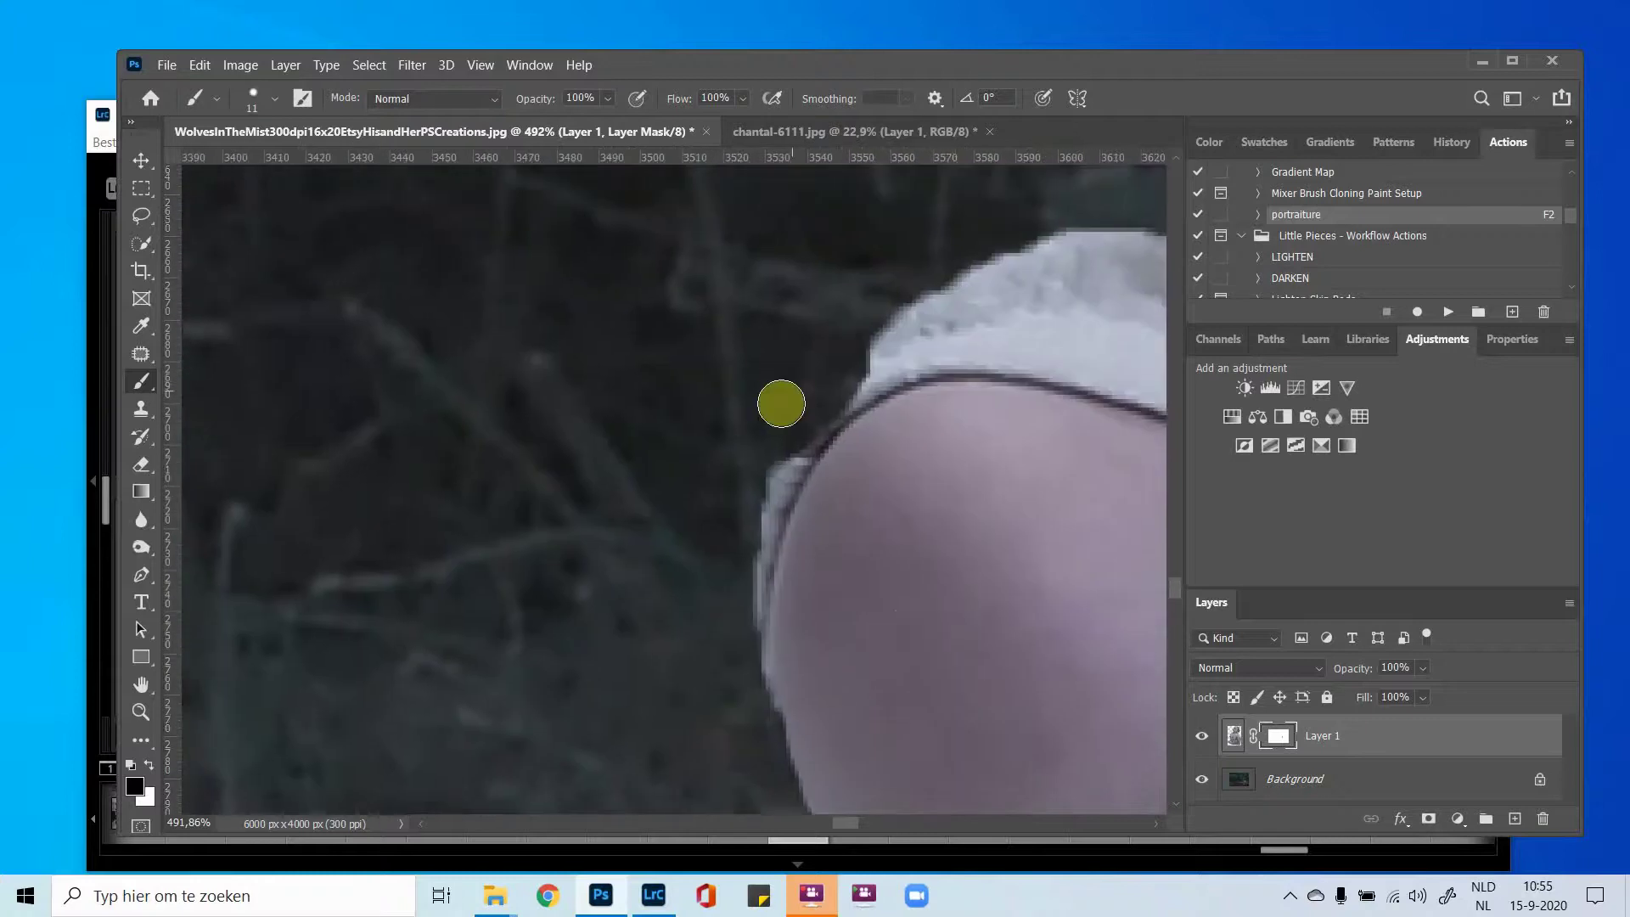
{"action": "mouse_move", "coordinate": [779, 425]}
{"action": "left_mouse_down"}
{"action": "mouse_move", "coordinate": [790, 447]}
{"action": "mouse_move", "coordinate": [741, 552]}
{"action": "mouse_move", "coordinate": [756, 491]}
{"action": "left_mouse_up"}
{"action": "left_click_drag", "start_coordinate": [907, 302], "coordinate": [934, 283]}
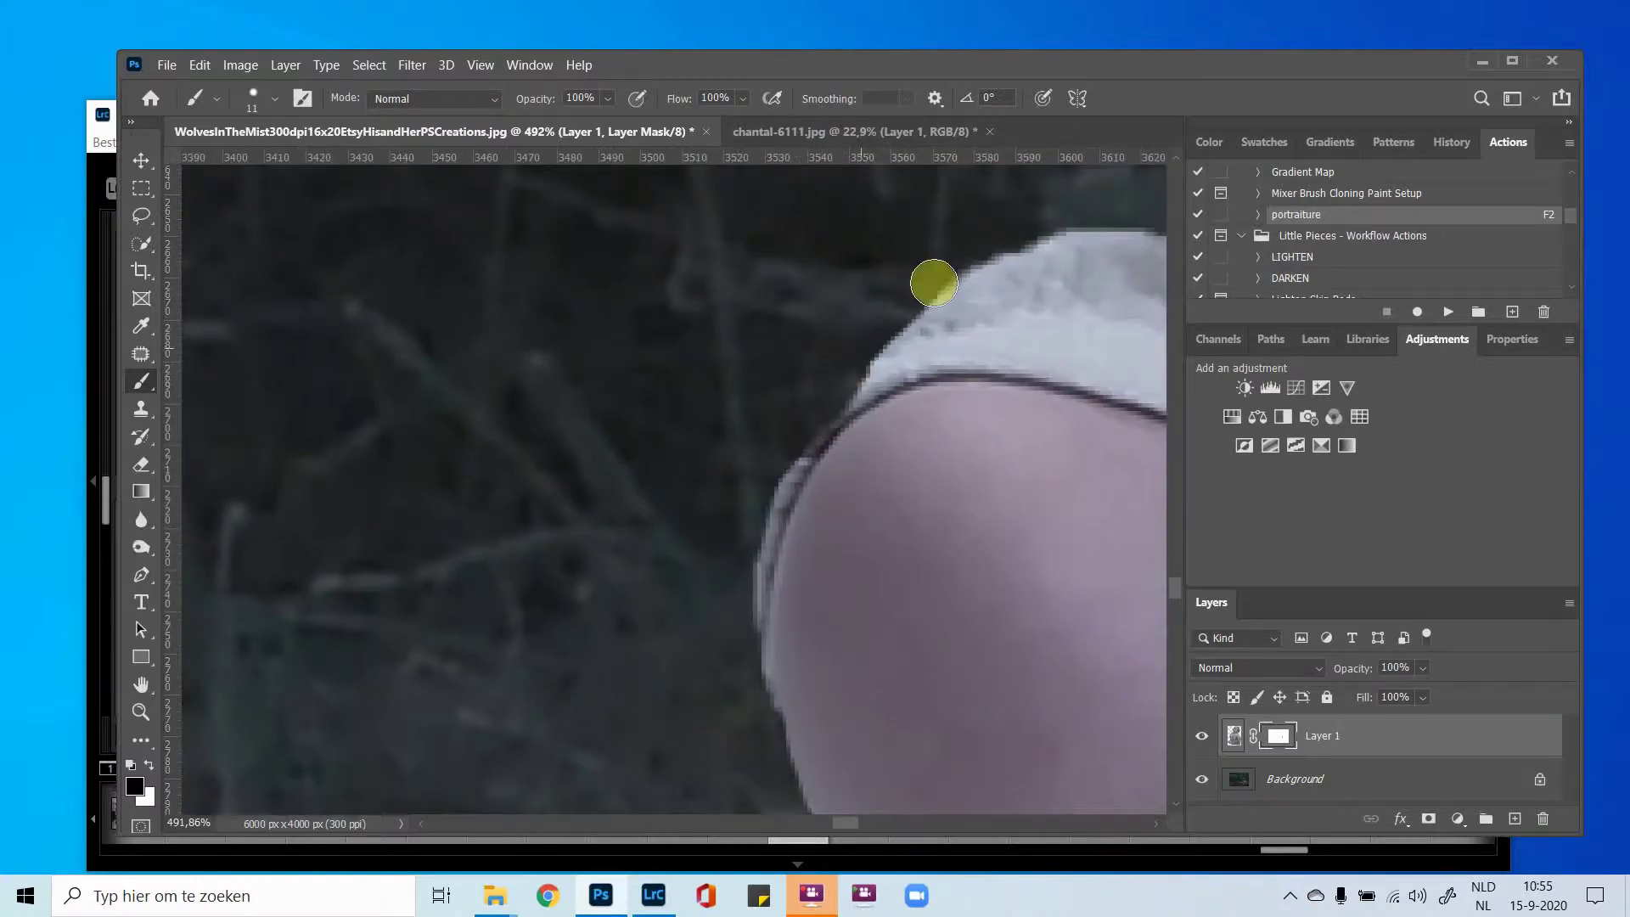
{"action": "left_click_drag", "start_coordinate": [1065, 284], "coordinate": [608, 400]}
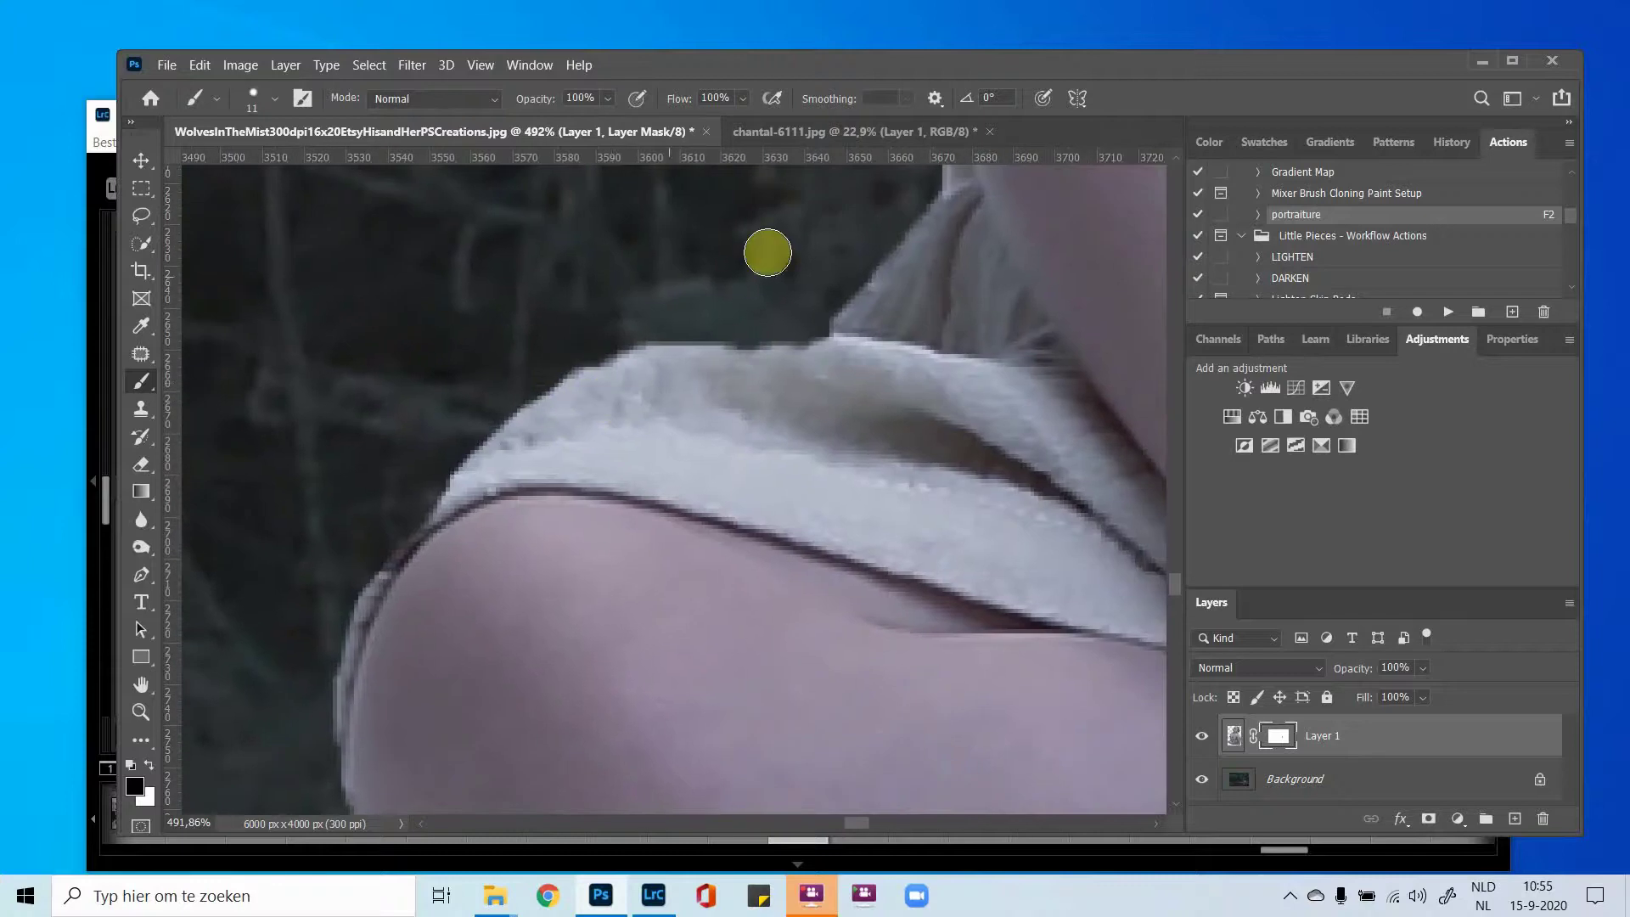
Paint black on the mask along the outer edge of the child's forearm and around the open sleeve cuff.
{"action": "left_click_drag", "start_coordinate": [938, 351], "coordinate": [982, 582]}
{"action": "left_click_drag", "start_coordinate": [1023, 327], "coordinate": [1066, 549]}
{"action": "left_click_drag", "start_coordinate": [1061, 280], "coordinate": [971, 488]}
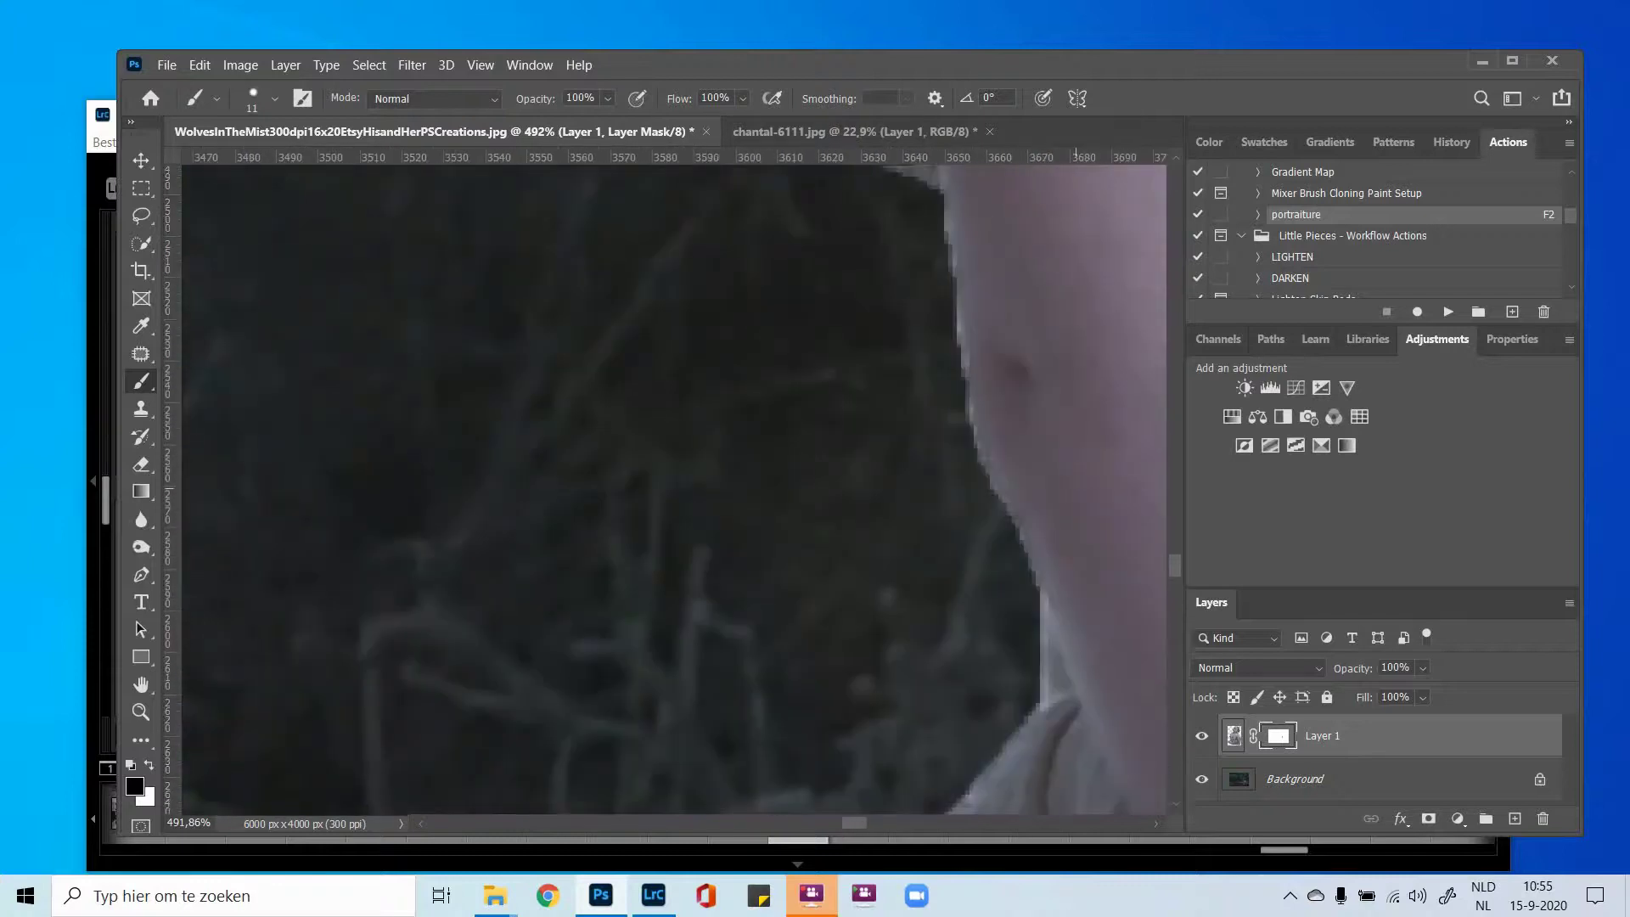
{"action": "mouse_move", "coordinate": [1015, 548]}
{"action": "left_mouse_down"}
{"action": "mouse_move", "coordinate": [993, 505]}
{"action": "mouse_move", "coordinate": [1022, 575]}
{"action": "mouse_move", "coordinate": [968, 449]}
{"action": "mouse_move", "coordinate": [932, 206]}
{"action": "mouse_move", "coordinate": [943, 265]}
{"action": "mouse_move", "coordinate": [986, 328]}
{"action": "left_mouse_up"}
{"action": "left_click_drag", "start_coordinate": [994, 447], "coordinate": [1000, 637]}
{"action": "left_click_drag", "start_coordinate": [1000, 326], "coordinate": [1047, 538]}
{"action": "mouse_move", "coordinate": [956, 600]}
{"action": "left_mouse_down"}
{"action": "mouse_move", "coordinate": [826, 523]}
{"action": "mouse_move", "coordinate": [739, 411]}
{"action": "left_mouse_up"}
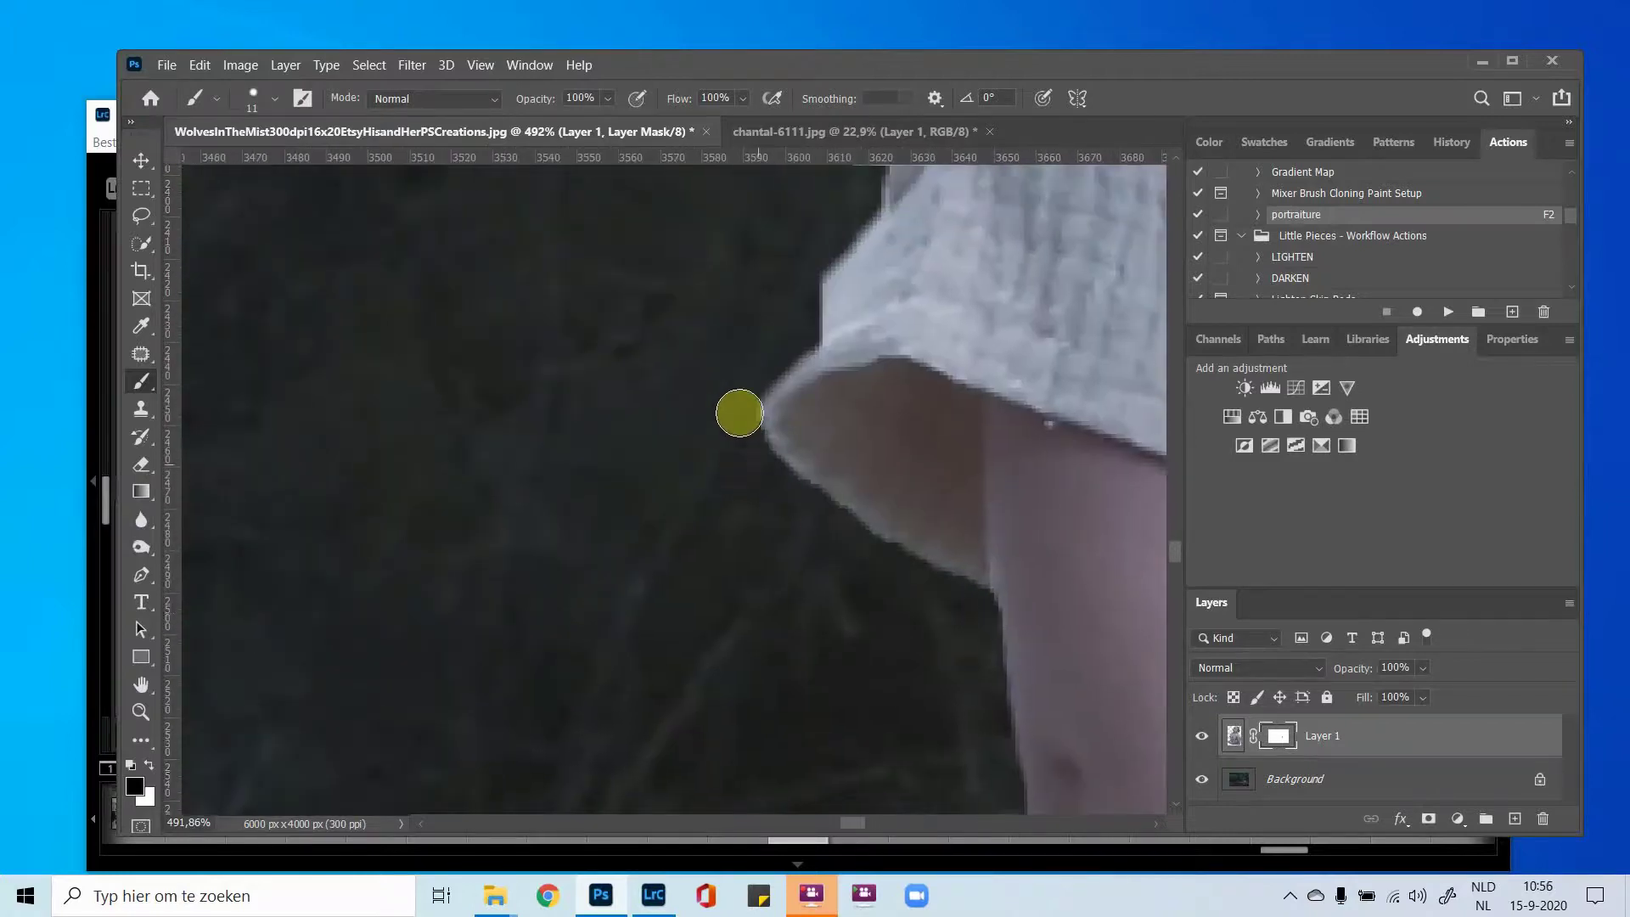
Clean the mask along the outer edge of the sleeve, from above the cuff up towards the shoulder.
{"action": "mouse_move", "coordinate": [924, 291]}
{"action": "left_mouse_down"}
{"action": "mouse_move", "coordinate": [949, 542]}
{"action": "mouse_move", "coordinate": [1009, 662]}
{"action": "left_mouse_up"}
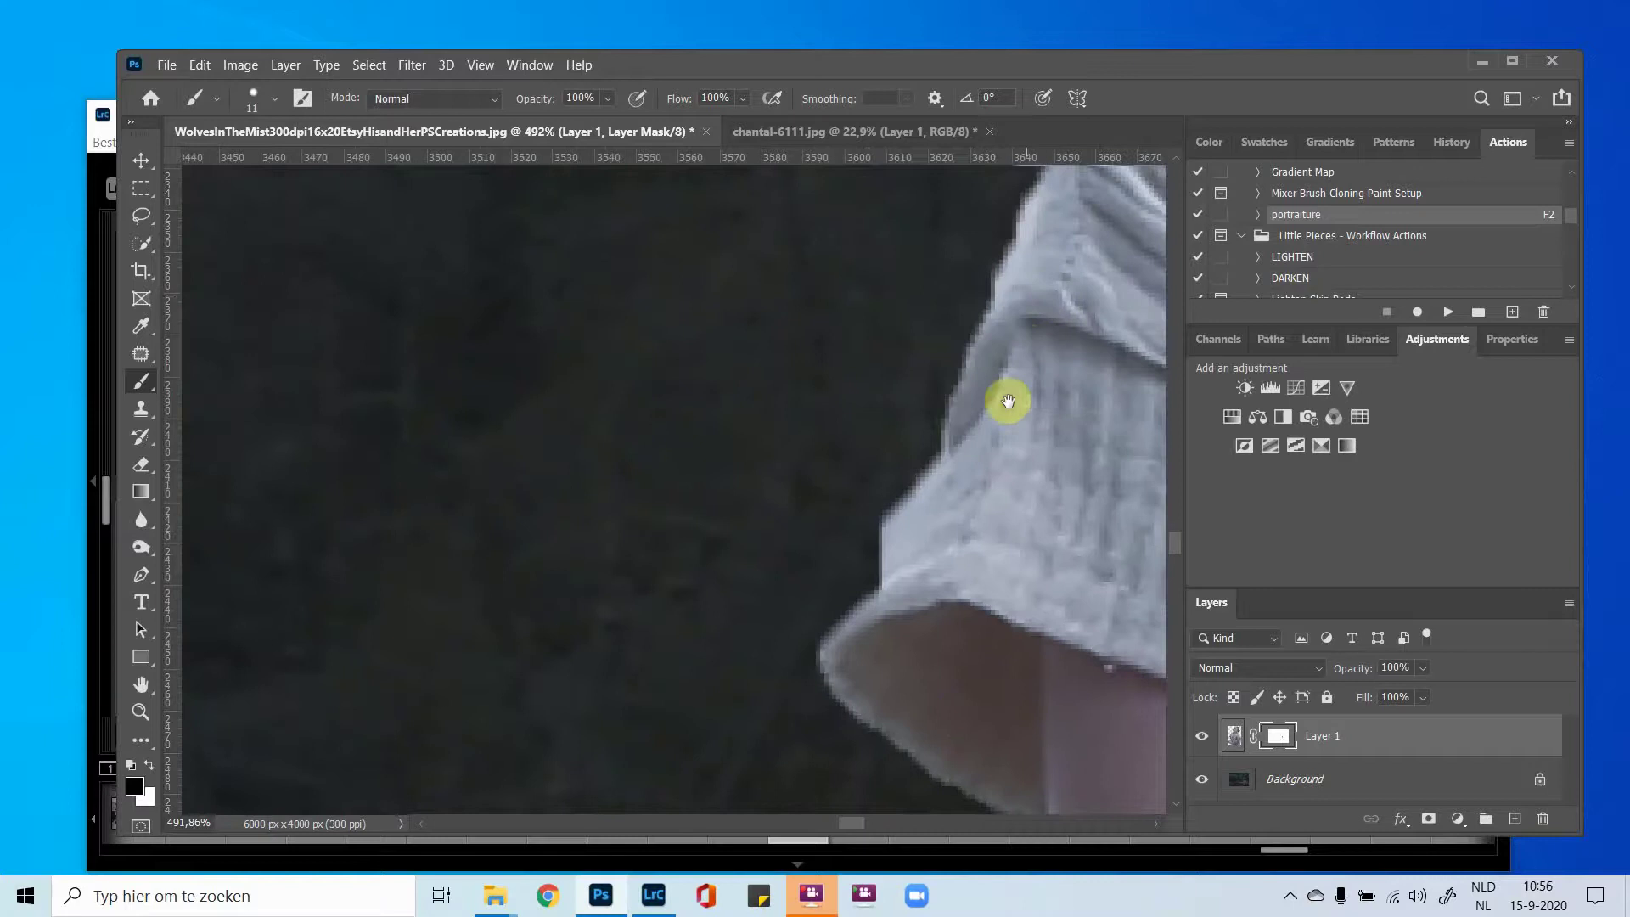
{"action": "left_click_drag", "start_coordinate": [1008, 401], "coordinate": [891, 594]}
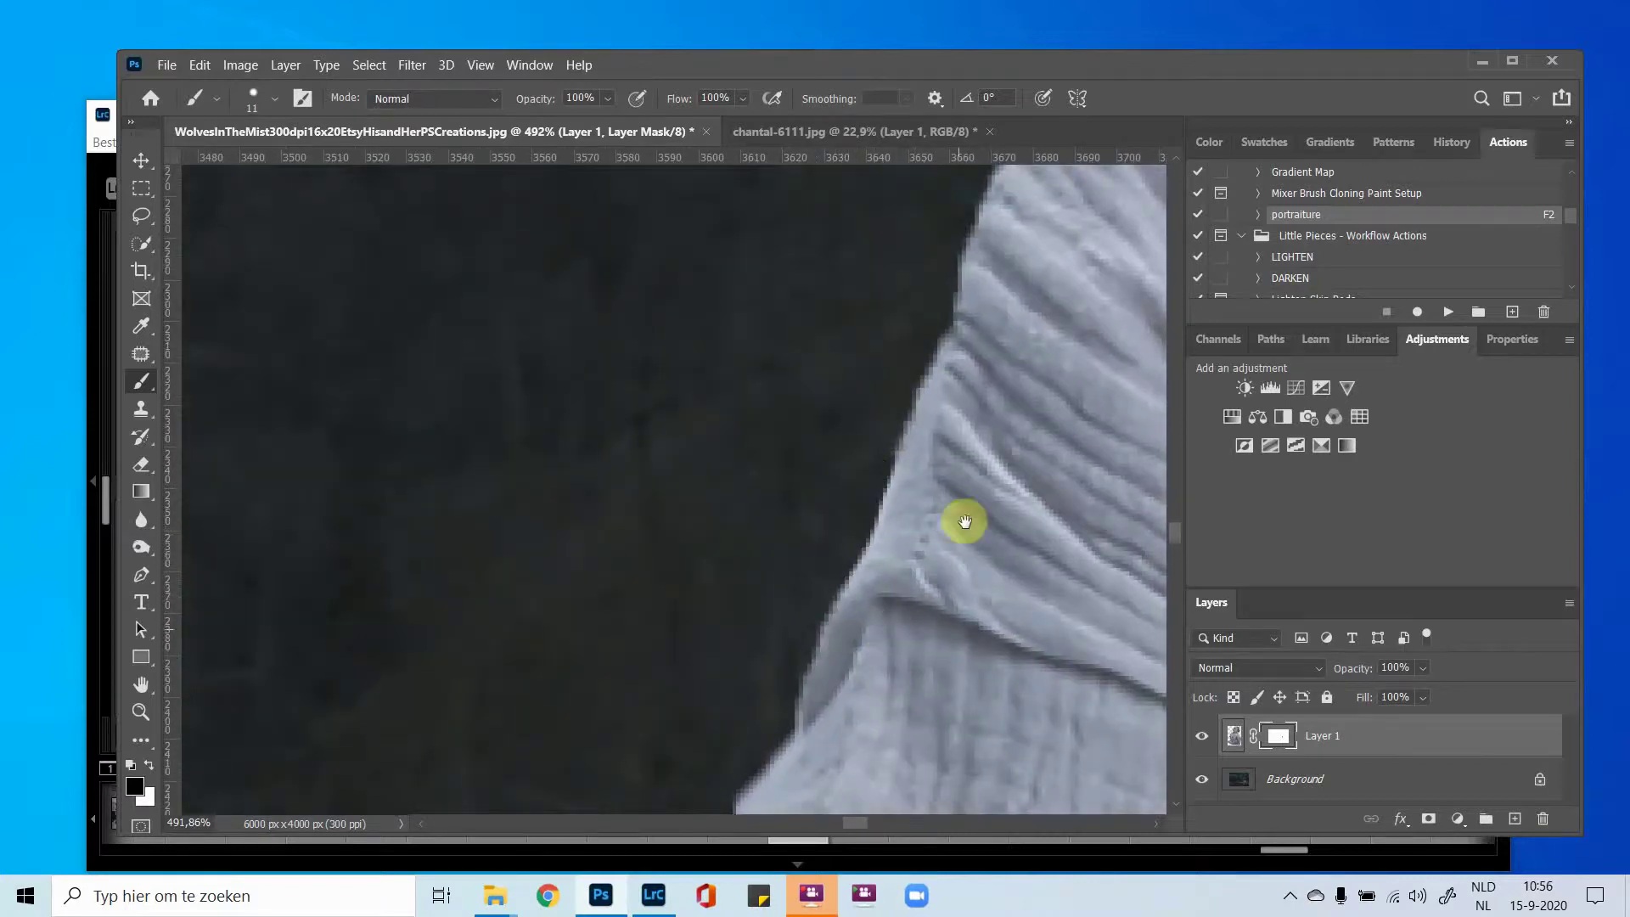
{"action": "left_click_drag", "start_coordinate": [965, 521], "coordinate": [1020, 497]}
{"action": "mouse_move", "coordinate": [845, 508]}
{"action": "left_mouse_down"}
{"action": "mouse_move", "coordinate": [931, 495]}
{"action": "mouse_move", "coordinate": [985, 572]}
{"action": "mouse_move", "coordinate": [903, 591]}
{"action": "mouse_move", "coordinate": [782, 506]}
{"action": "mouse_move", "coordinate": [731, 527]}
{"action": "mouse_move", "coordinate": [680, 582]}
{"action": "mouse_move", "coordinate": [878, 392]}
{"action": "mouse_move", "coordinate": [928, 484]}
{"action": "mouse_move", "coordinate": [873, 393]}
{"action": "mouse_move", "coordinate": [931, 426]}
{"action": "mouse_move", "coordinate": [812, 354]}
{"action": "mouse_move", "coordinate": [772, 294]}
{"action": "mouse_move", "coordinate": [815, 345]}
{"action": "left_mouse_up"}
{"action": "left_click_drag", "start_coordinate": [946, 372], "coordinate": [1095, 585]}
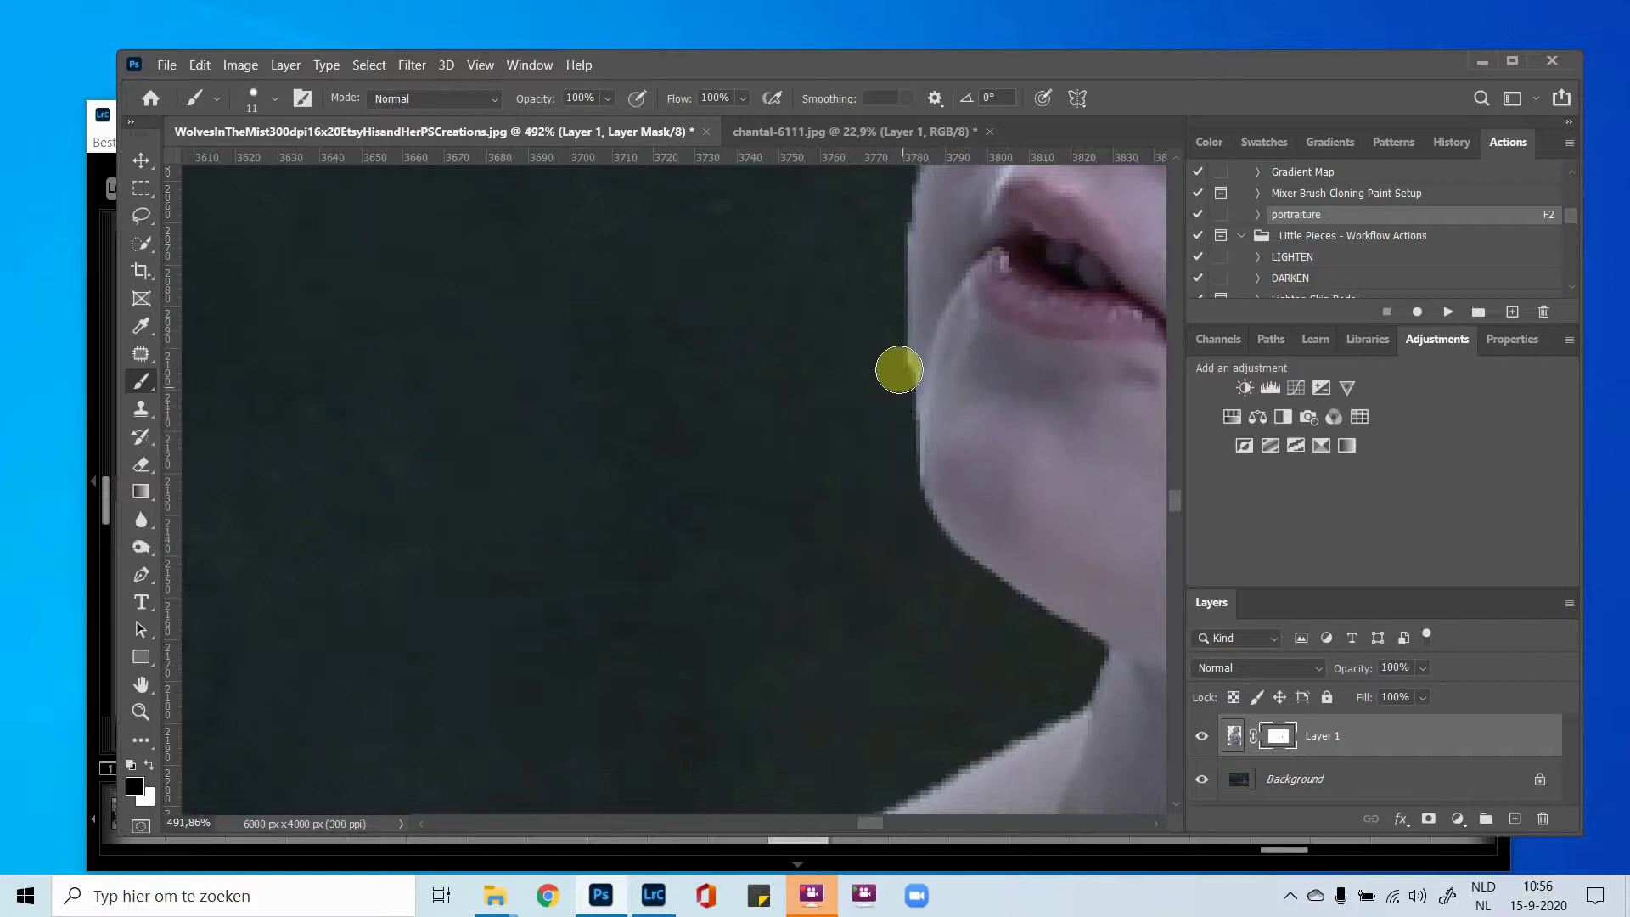
Paint black on the mask along the cheek, between the mouth and the eye, to smooth the face contour.
{"action": "left_click_drag", "start_coordinate": [899, 370], "coordinate": [1018, 575]}
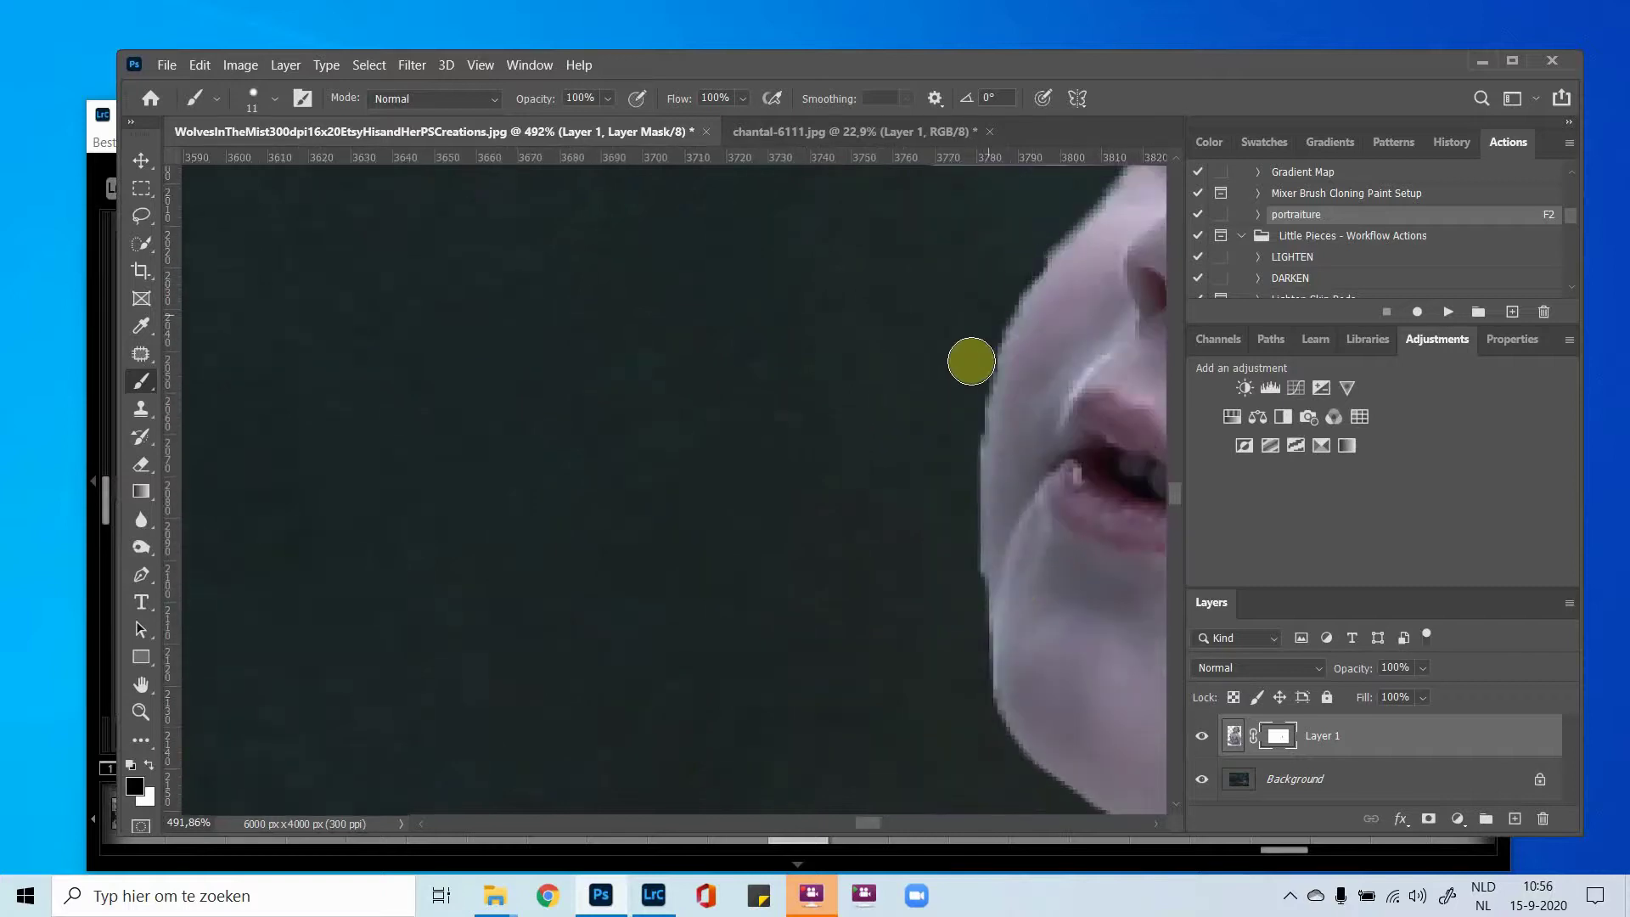
{"action": "mouse_move", "coordinate": [1026, 254]}
{"action": "left_mouse_down"}
{"action": "mouse_move", "coordinate": [960, 436]}
{"action": "mouse_move", "coordinate": [986, 583]}
{"action": "left_mouse_up"}
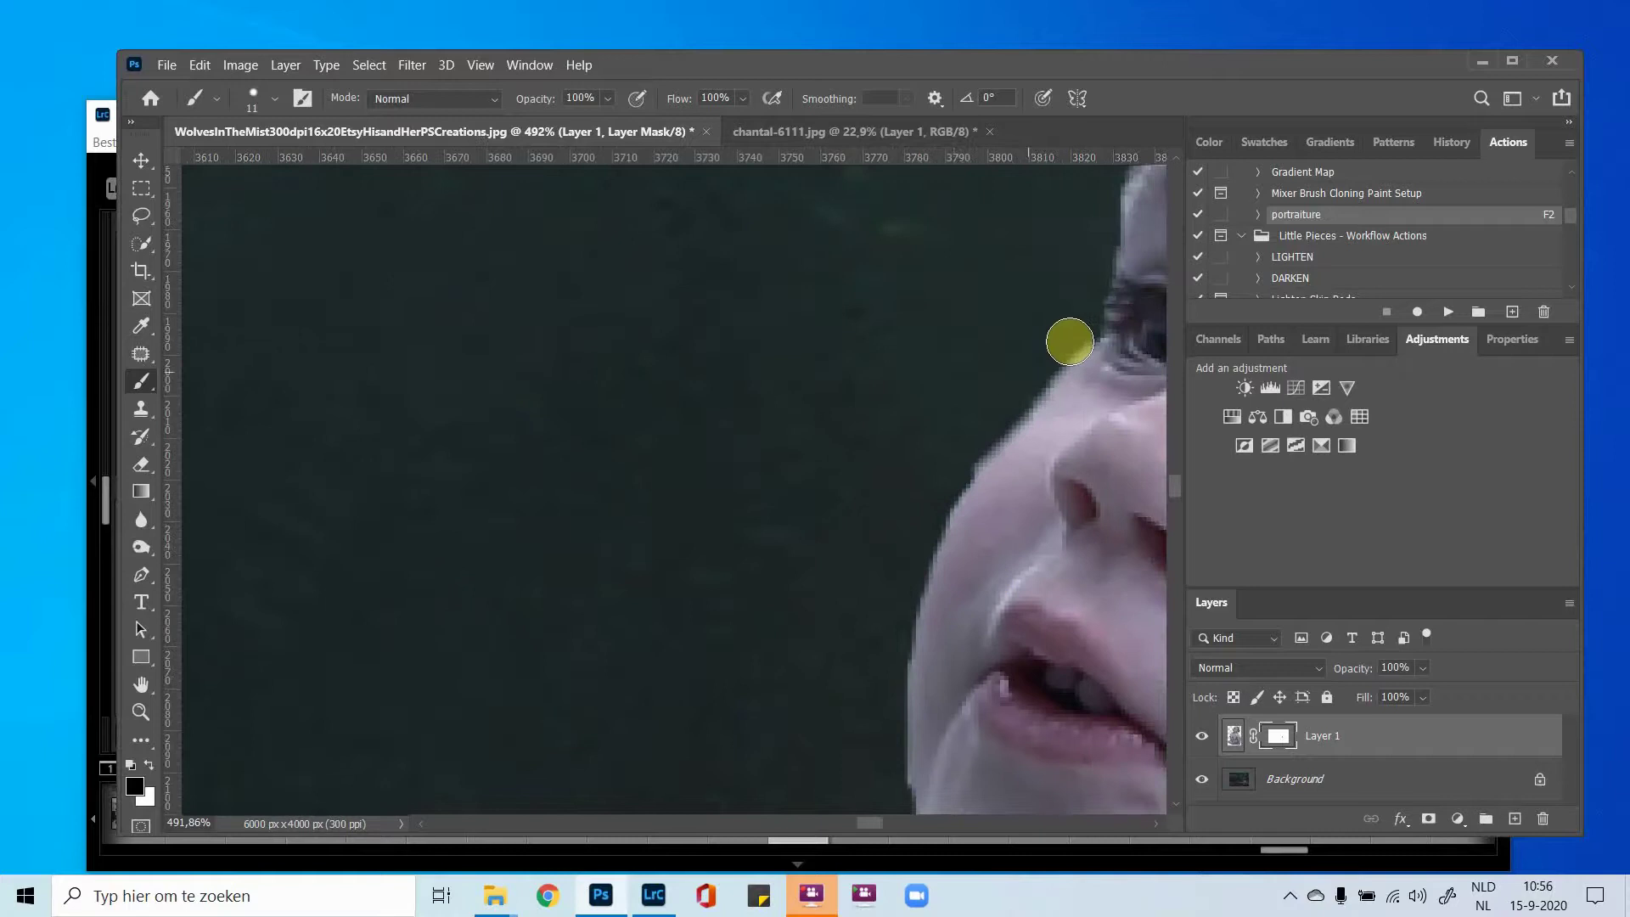
{"action": "left_click_drag", "start_coordinate": [1060, 356], "coordinate": [989, 433]}
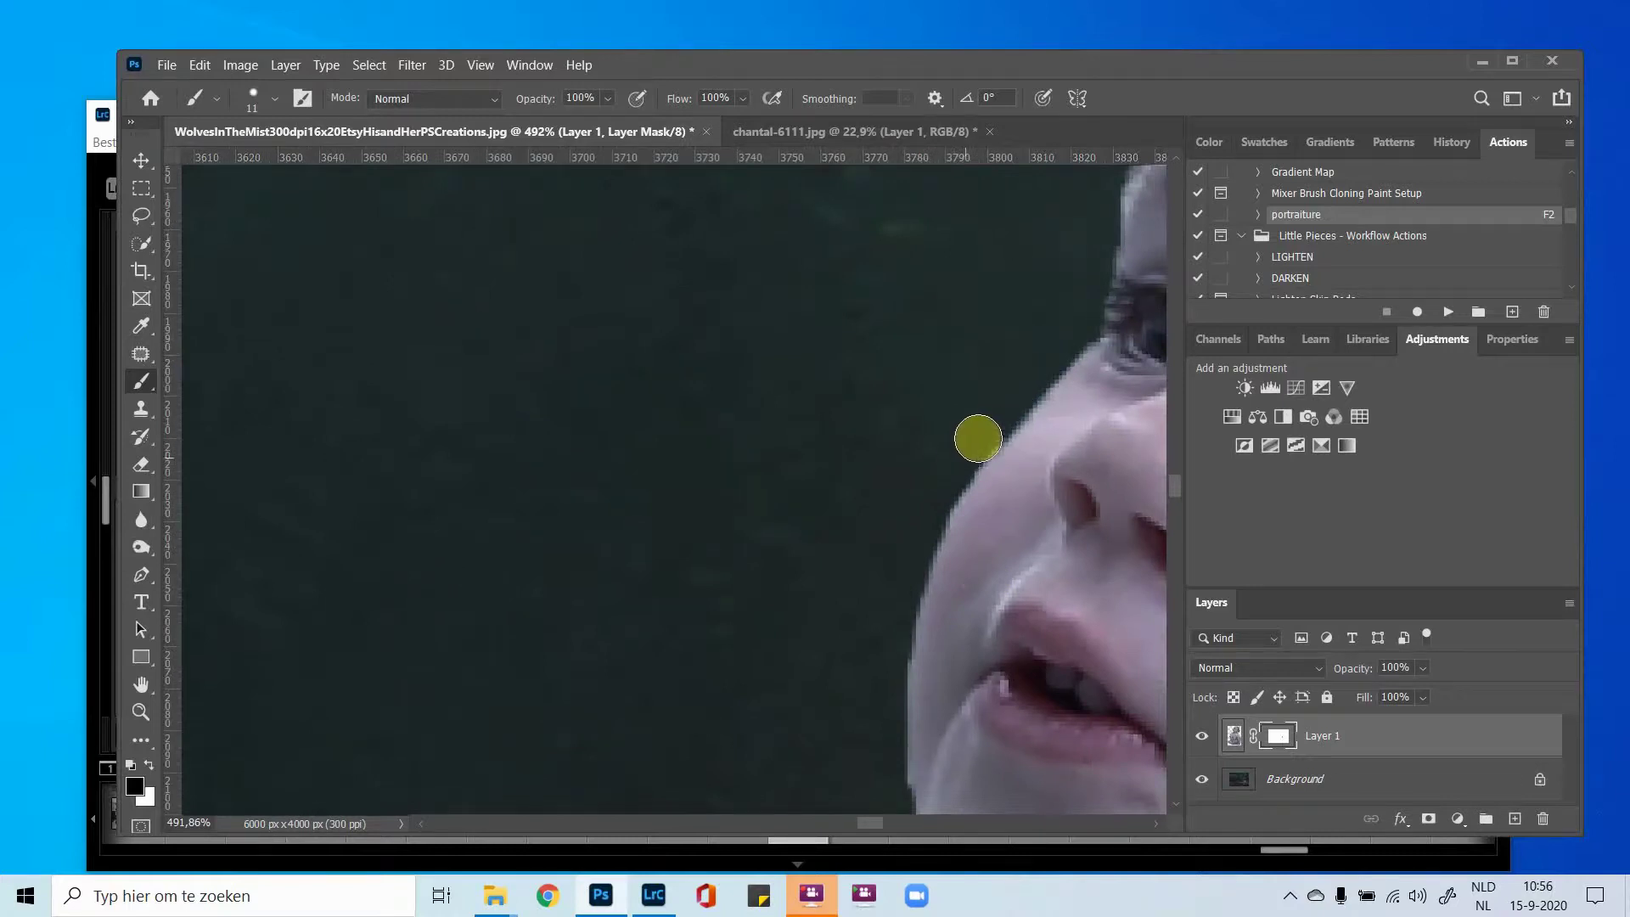
Paint black on the mask along the forehead, from the brow up to the hairline, to remove the pale fringe.
{"action": "left_click_drag", "start_coordinate": [1086, 361], "coordinate": [953, 612]}
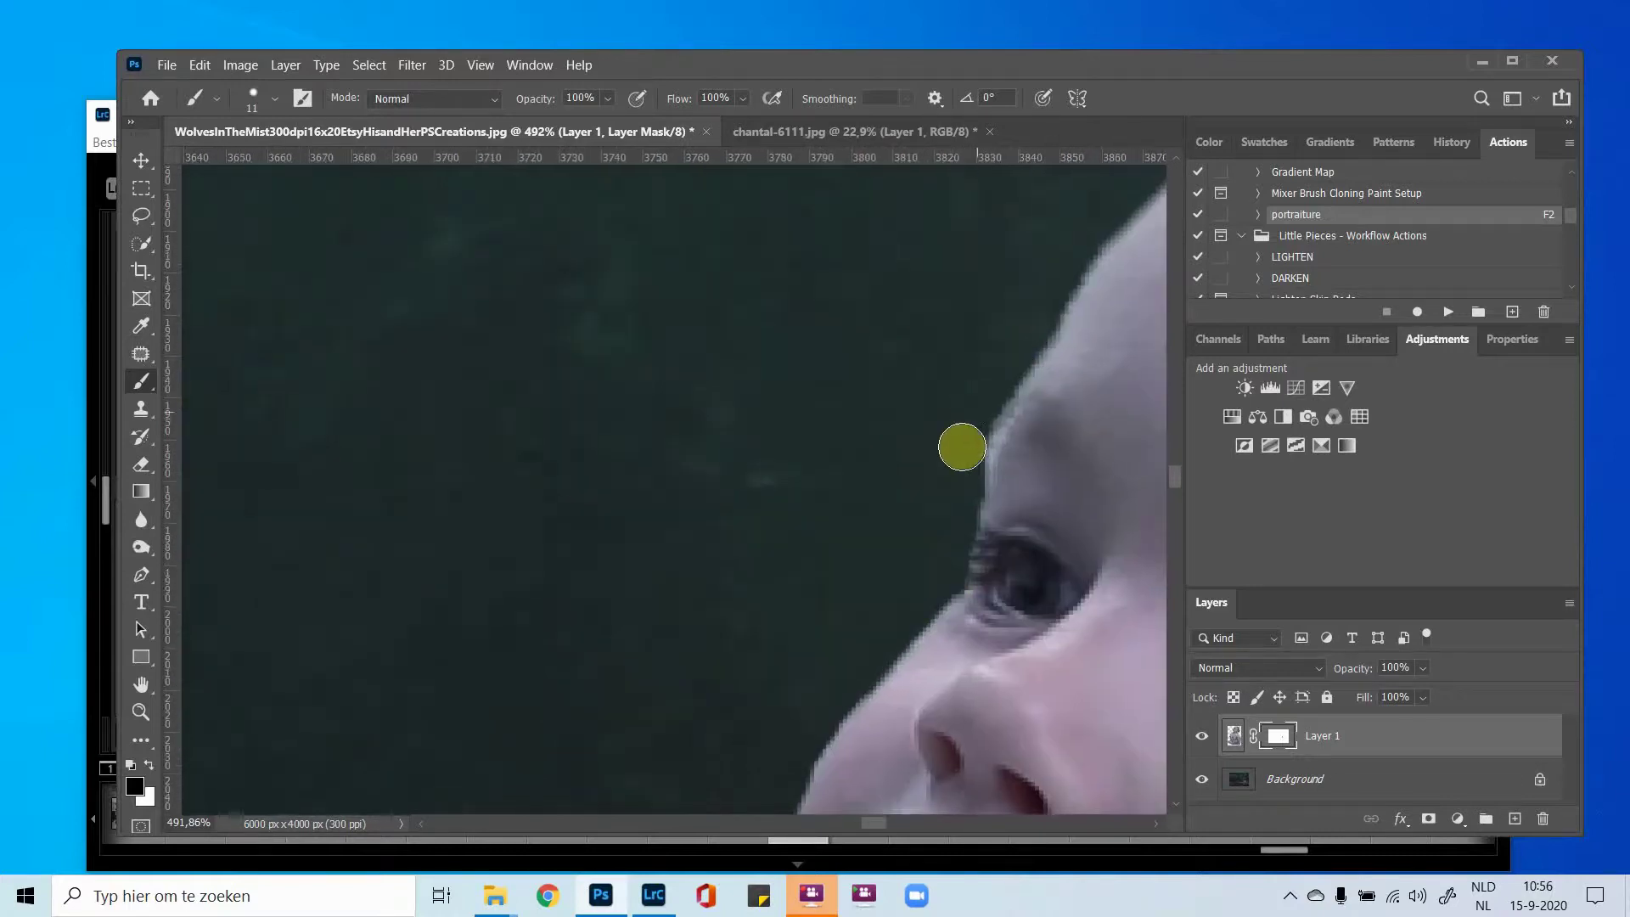
{"action": "left_click_drag", "start_coordinate": [1075, 348], "coordinate": [899, 535]}
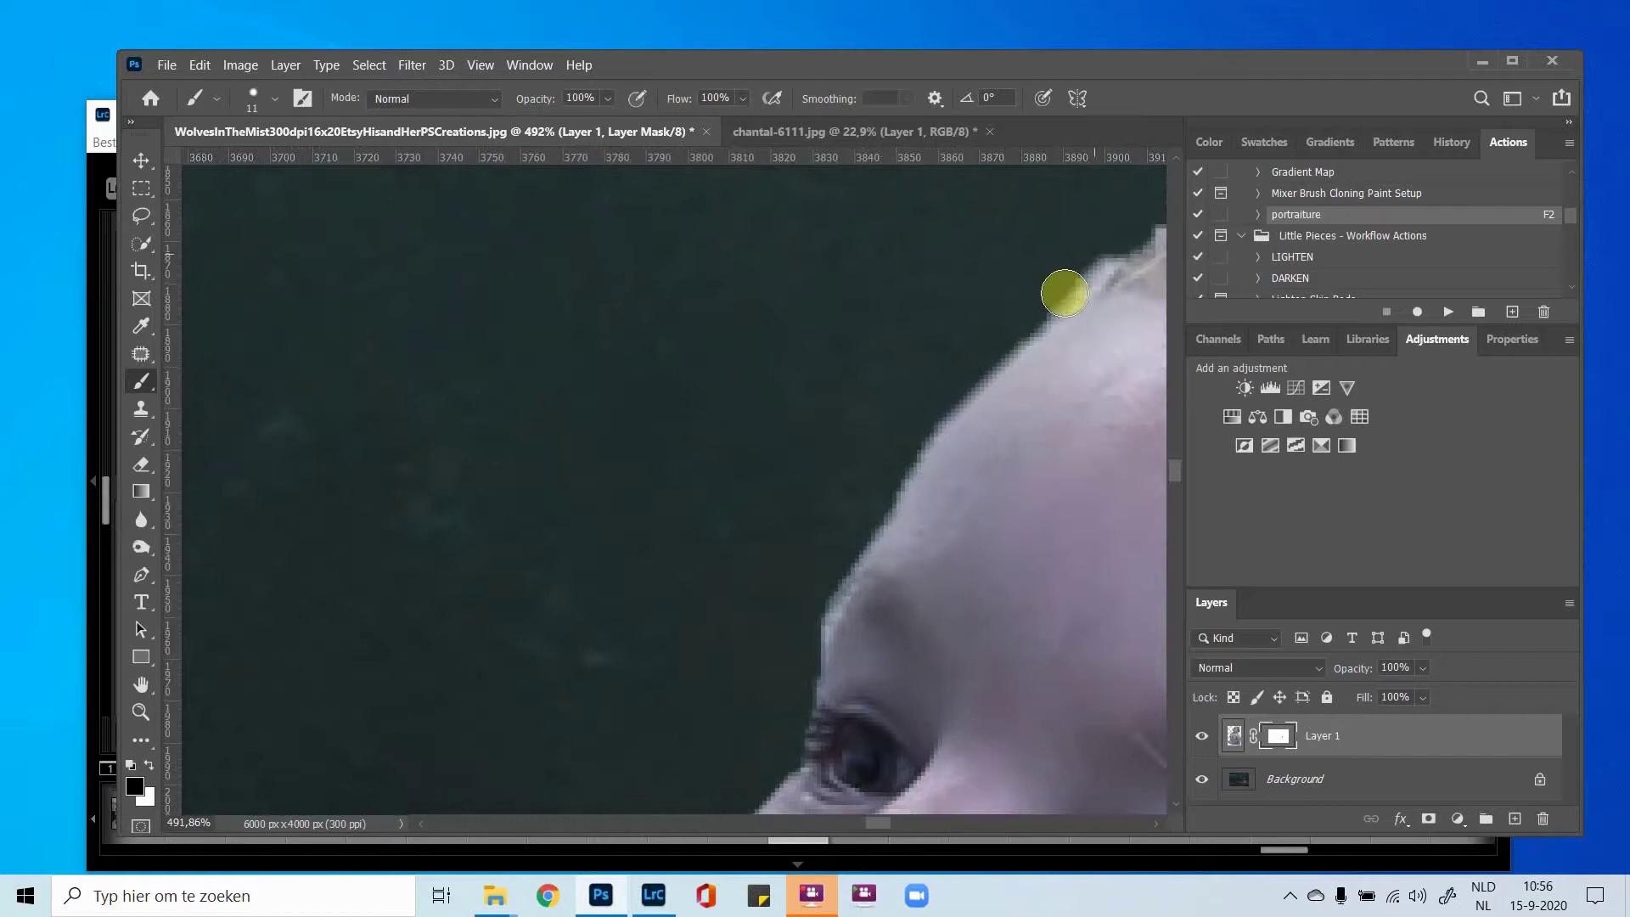
{"action": "mouse_move", "coordinate": [1066, 290]}
{"action": "left_mouse_down"}
{"action": "mouse_move", "coordinate": [906, 432]}
{"action": "mouse_move", "coordinate": [949, 400]}
{"action": "mouse_move", "coordinate": [863, 526]}
{"action": "left_mouse_up"}
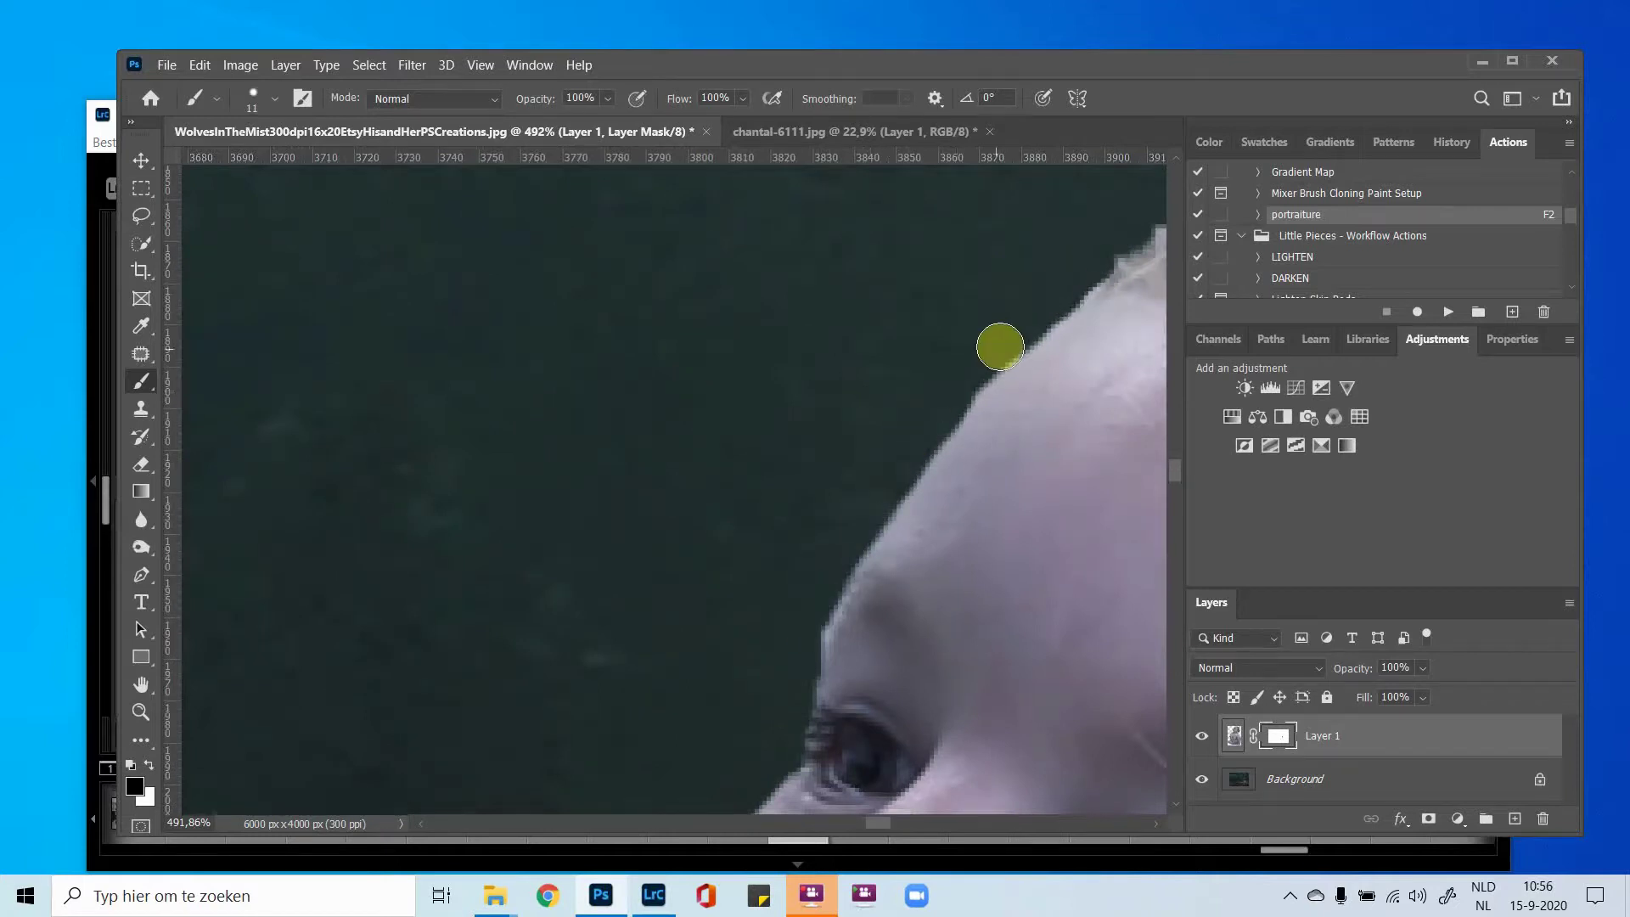
Examine the hair's cut-out edge from the forehead around the back of the head, up close and with the whole head in view.
{"action": "mouse_move", "coordinate": [996, 345]}
{"action": "left_mouse_down"}
{"action": "mouse_move", "coordinate": [709, 488]}
{"action": "mouse_move", "coordinate": [651, 446]}
{"action": "left_mouse_up"}
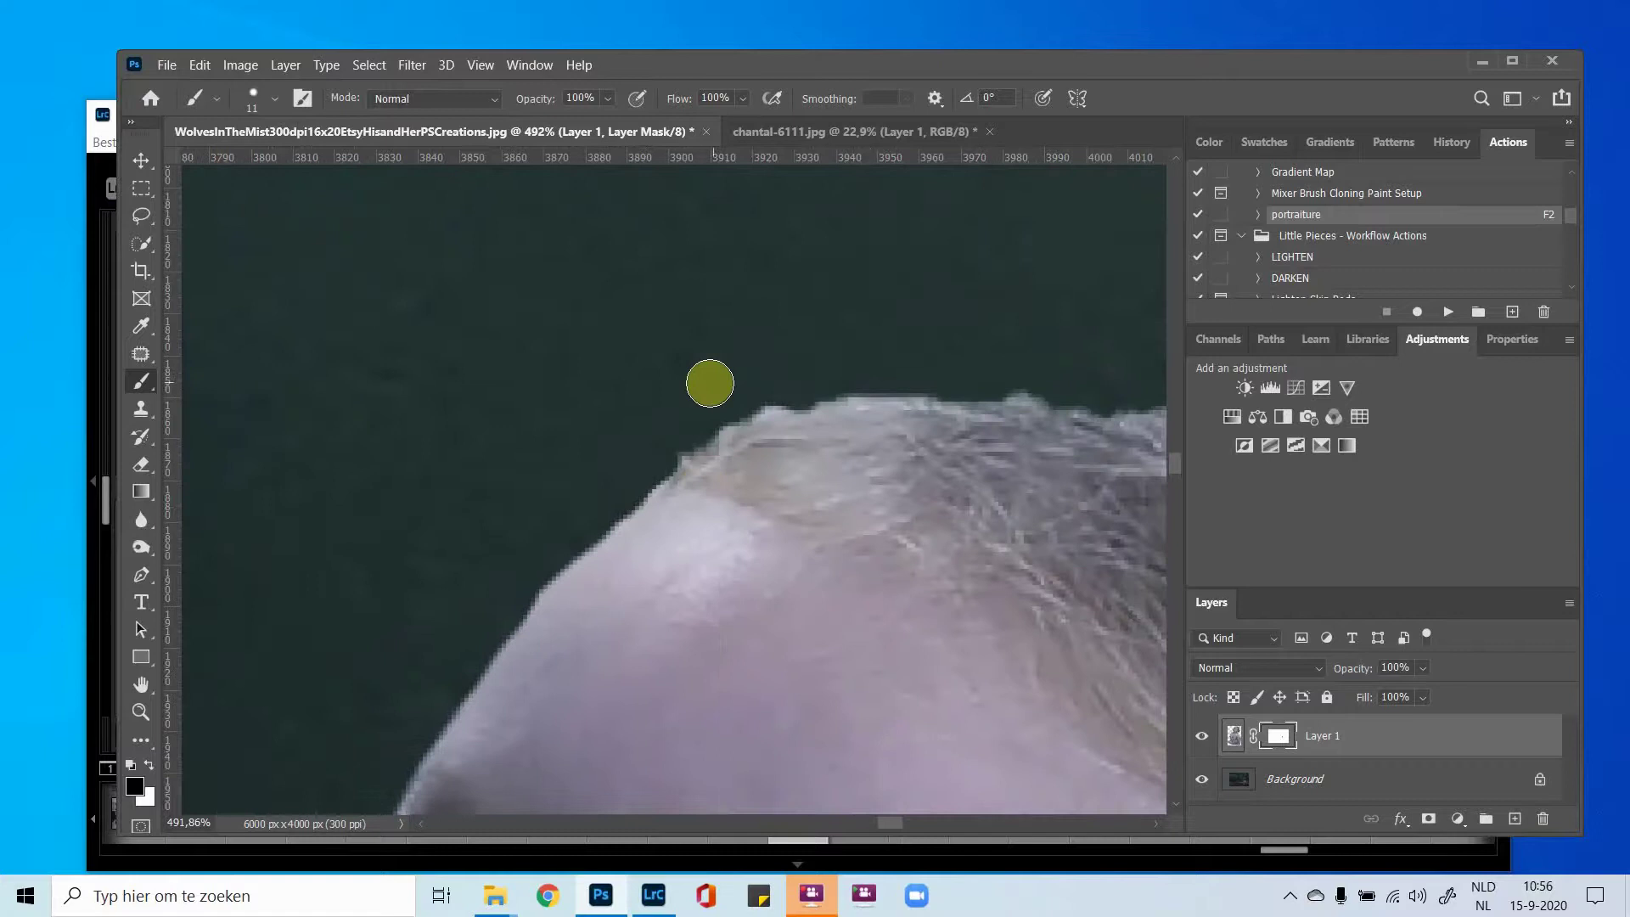
{"action": "left_click_drag", "start_coordinate": [750, 396], "coordinate": [538, 378]}
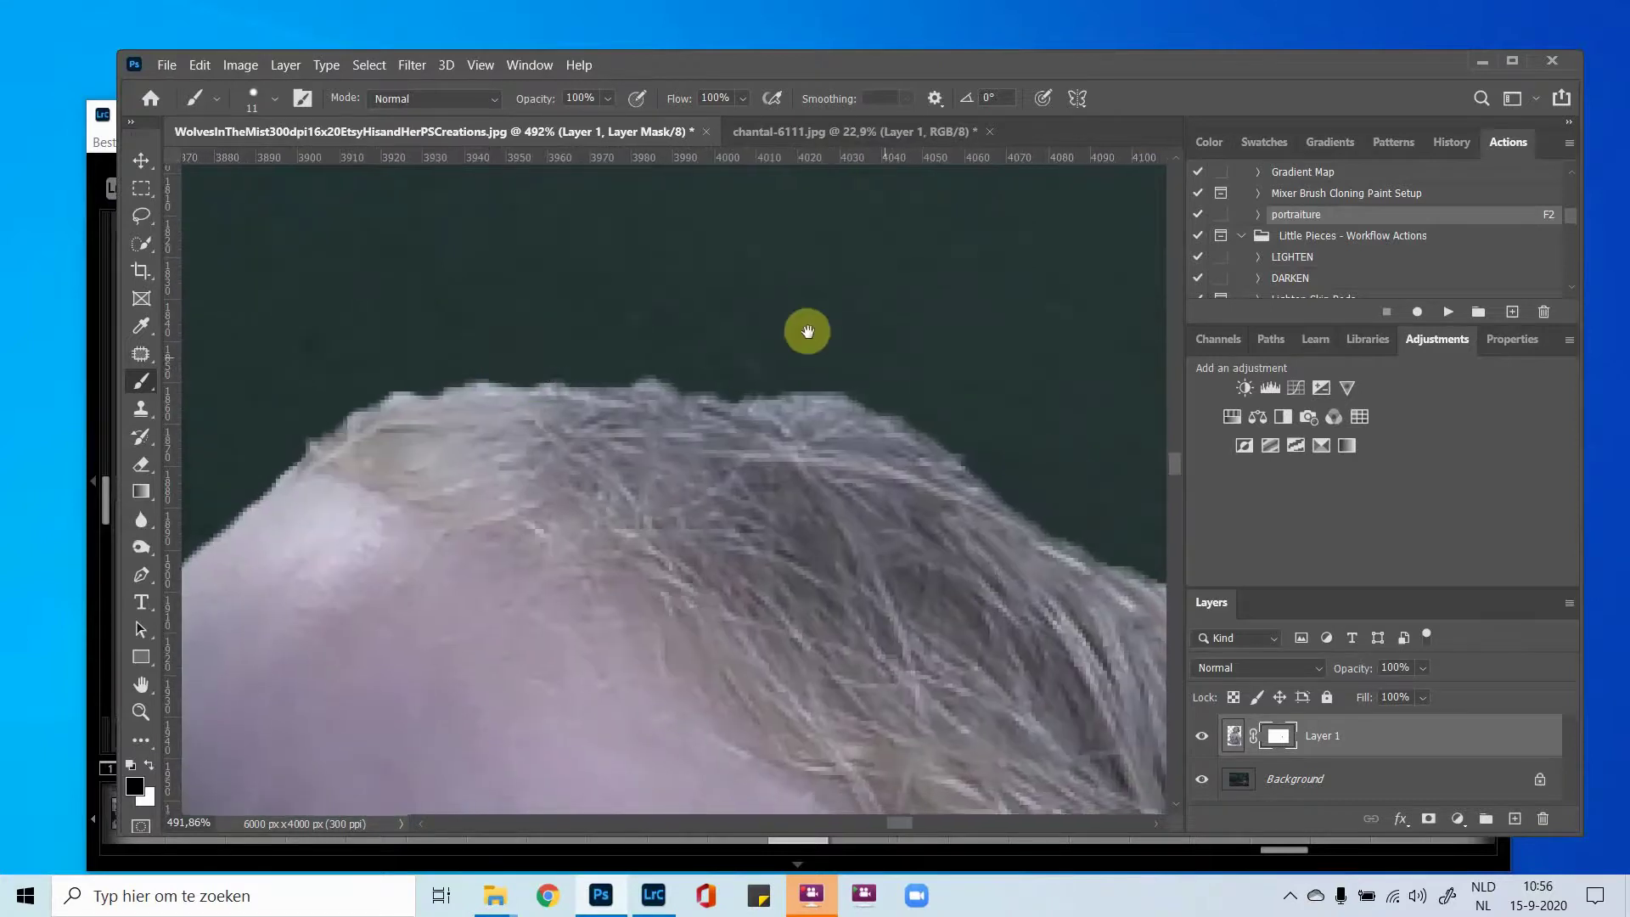
{"action": "left_click_drag", "start_coordinate": [807, 331], "coordinate": [628, 260]}
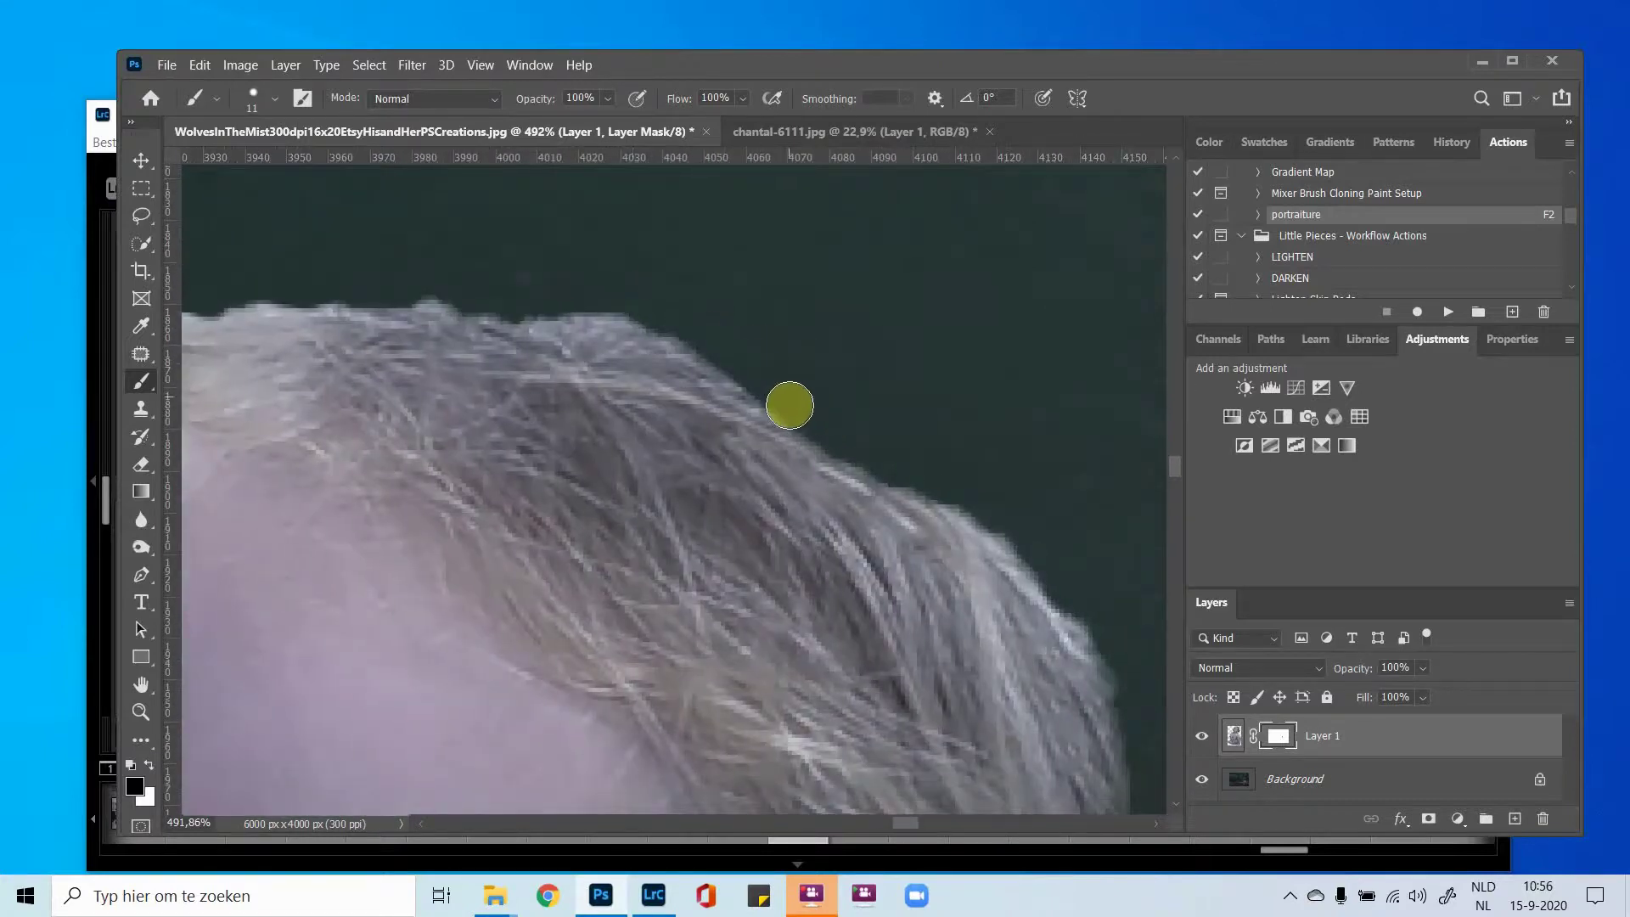
{"action": "mouse_move", "coordinate": [811, 365]}
{"action": "left_mouse_down"}
{"action": "mouse_move", "coordinate": [760, 316]}
{"action": "mouse_move", "coordinate": [919, 334]}
{"action": "left_mouse_up"}
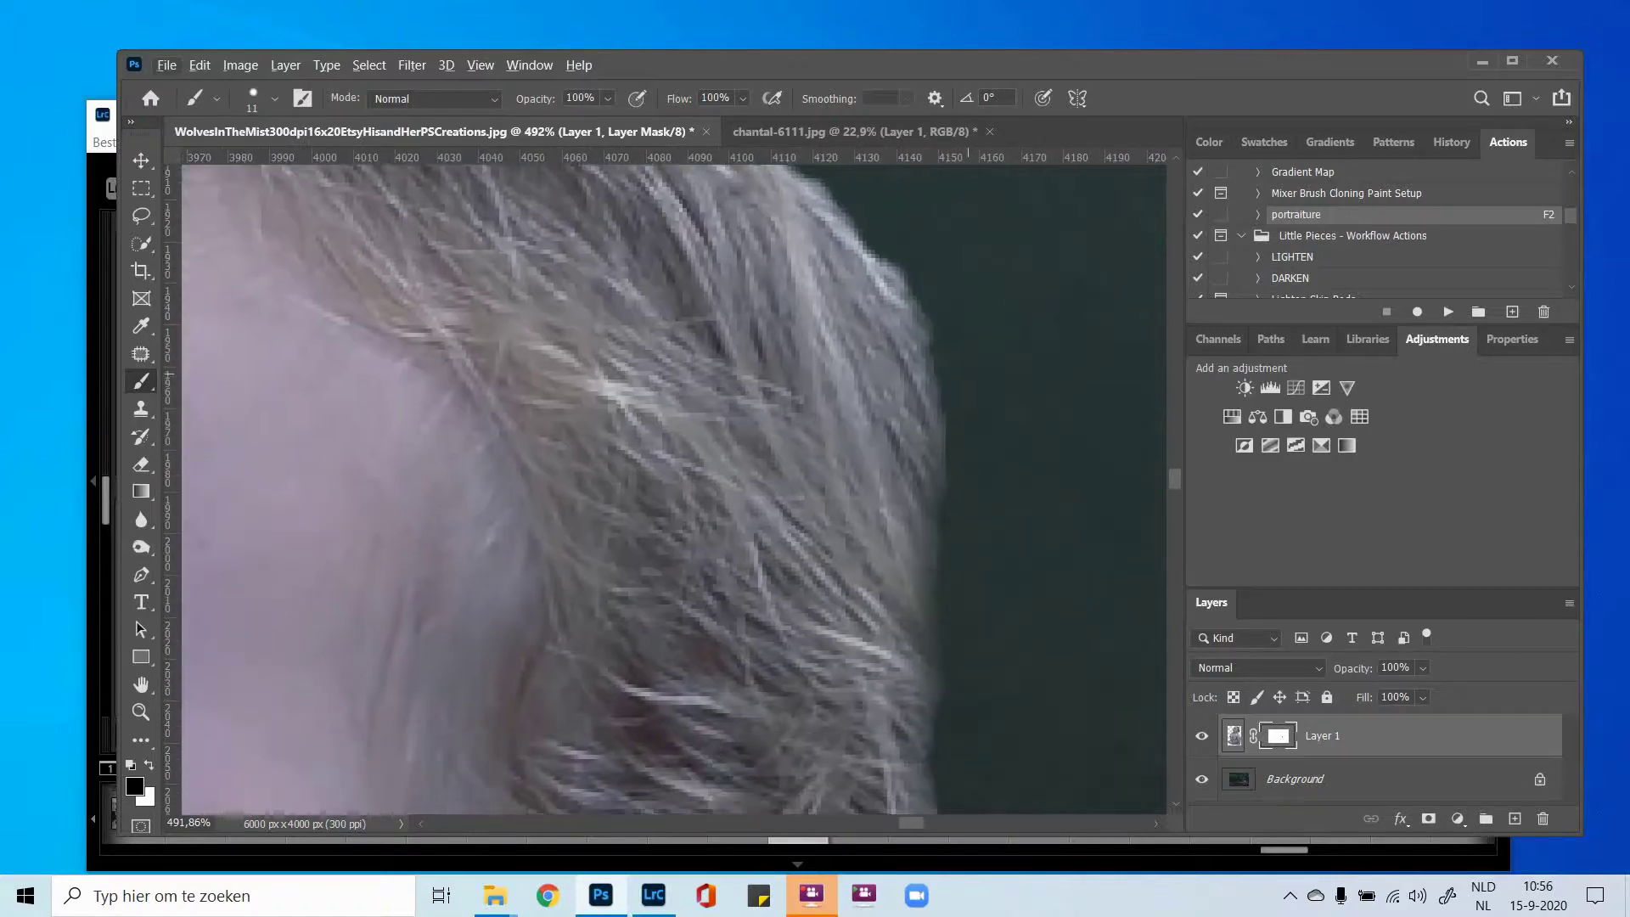
{"action": "scroll", "coordinate": [396, 506], "scroll_direction": "up", "scroll_amount": 4}
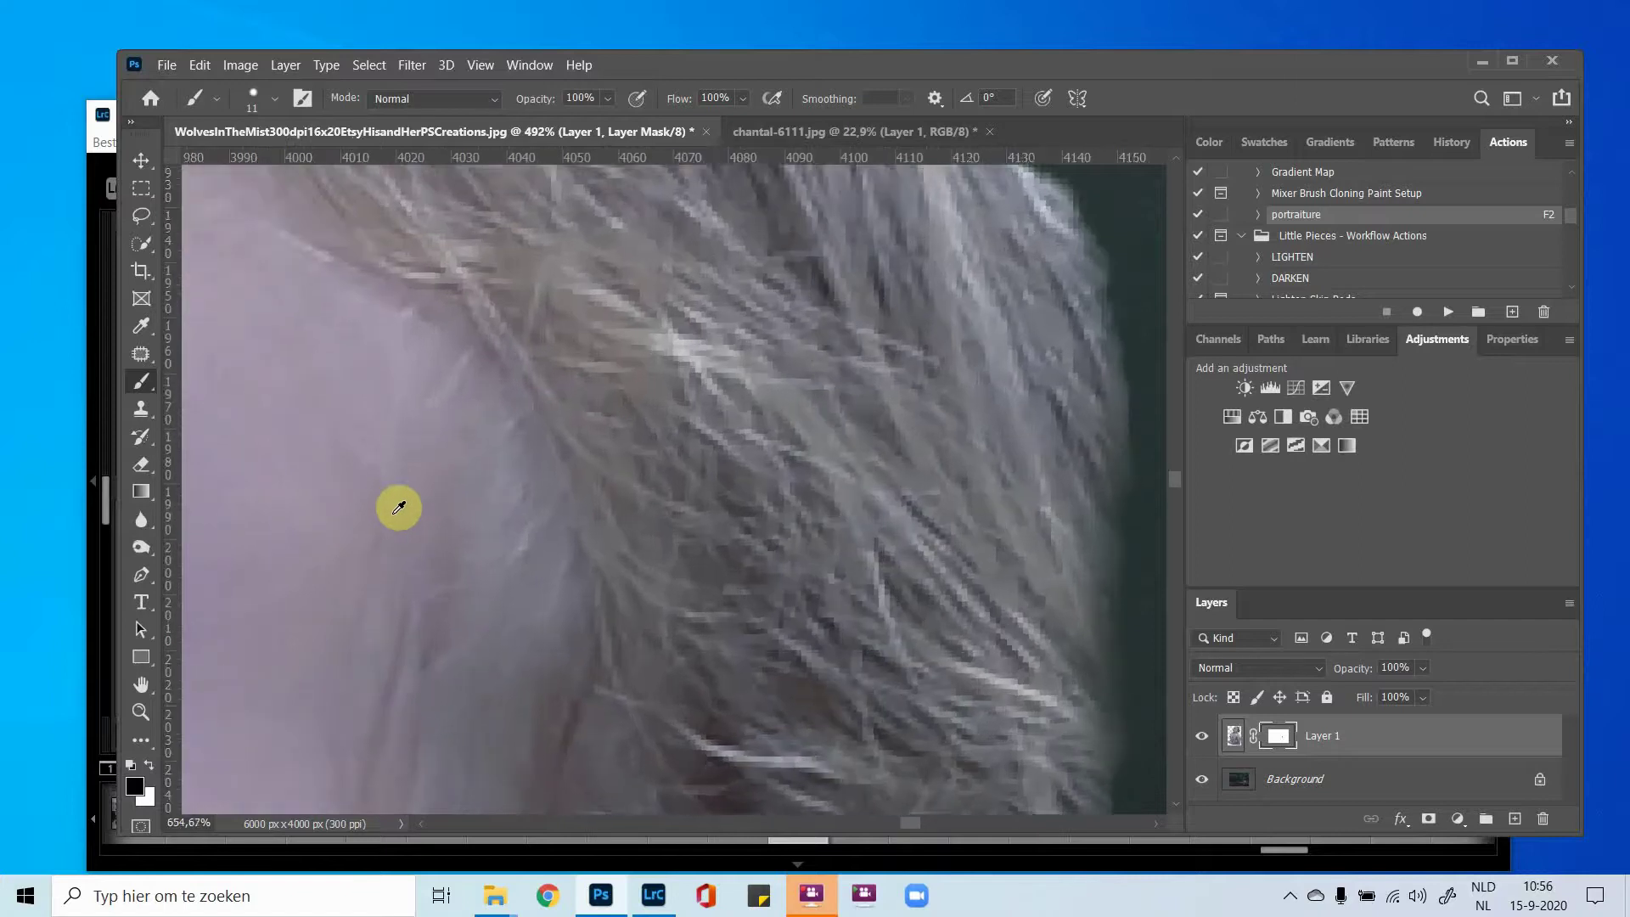
{"action": "scroll", "coordinate": [396, 506], "scroll_direction": "up", "scroll_amount": 4}
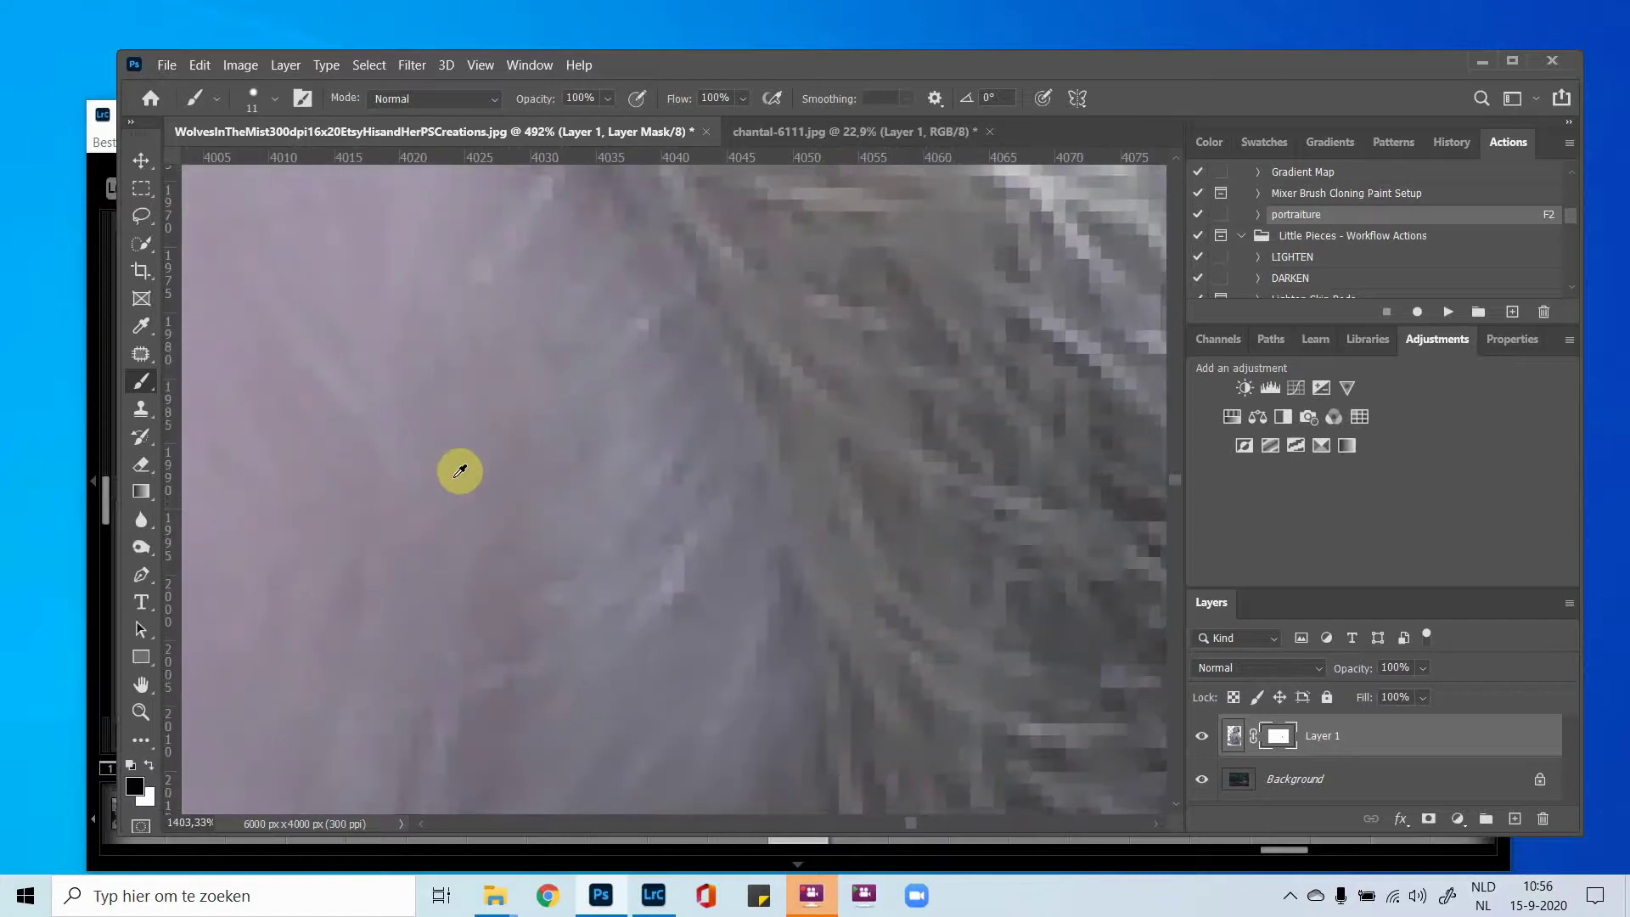
{"action": "left_click_drag", "start_coordinate": [527, 425], "coordinate": [398, 595]}
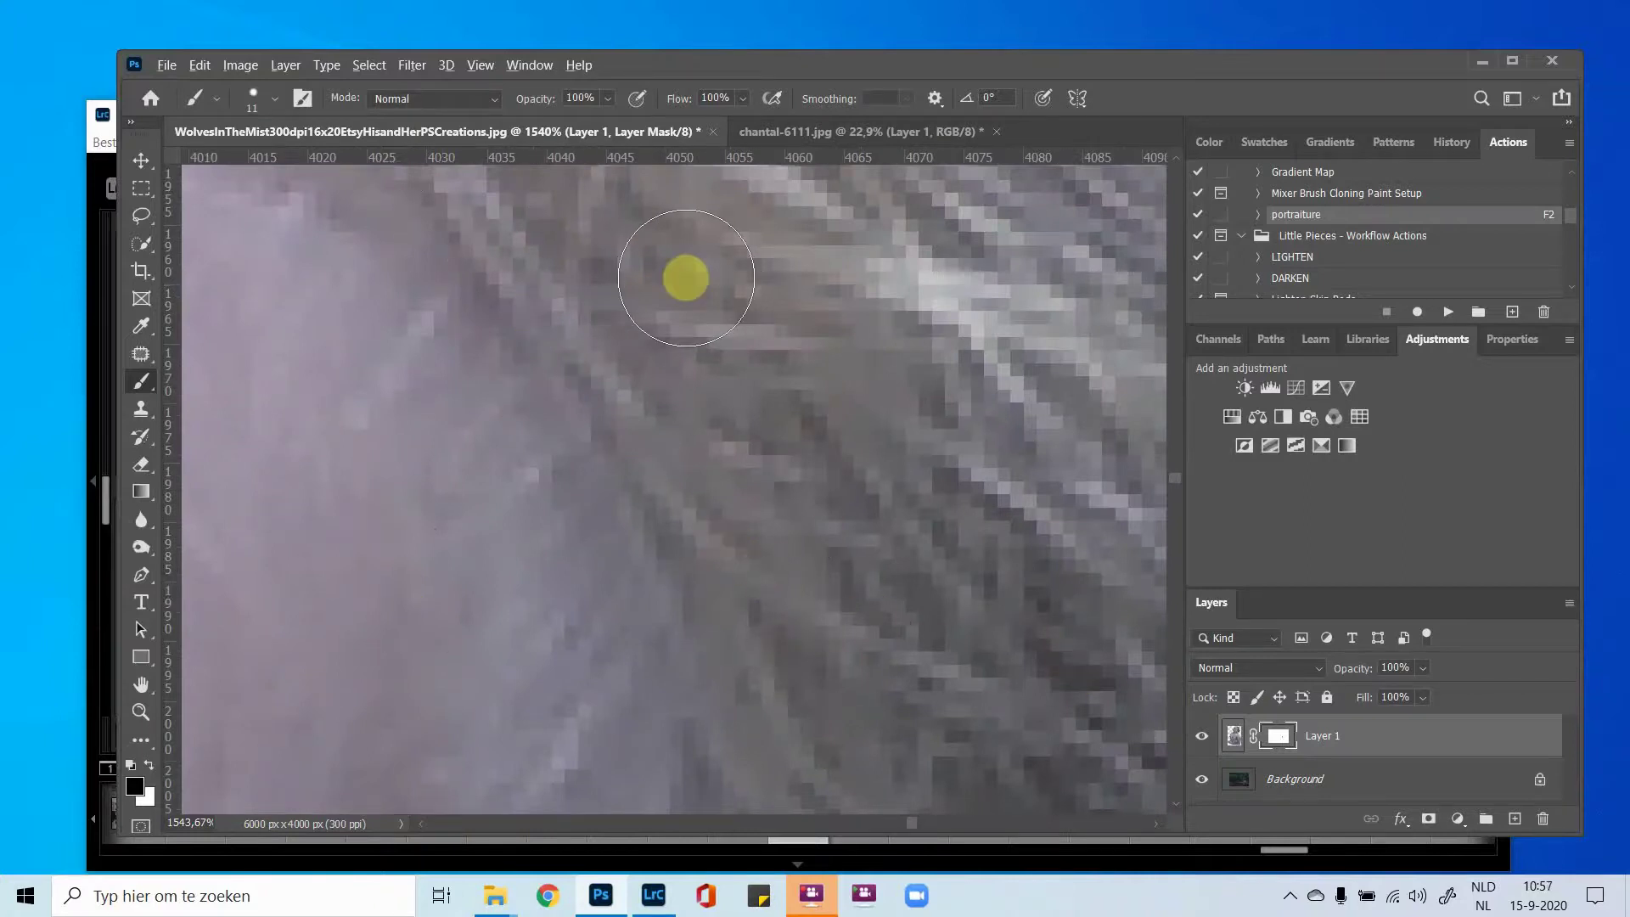
{"action": "scroll", "coordinate": [687, 284], "scroll_direction": "down", "scroll_amount": 5}
{"action": "scroll", "coordinate": [691, 301], "scroll_direction": "down", "scroll_amount": 4}
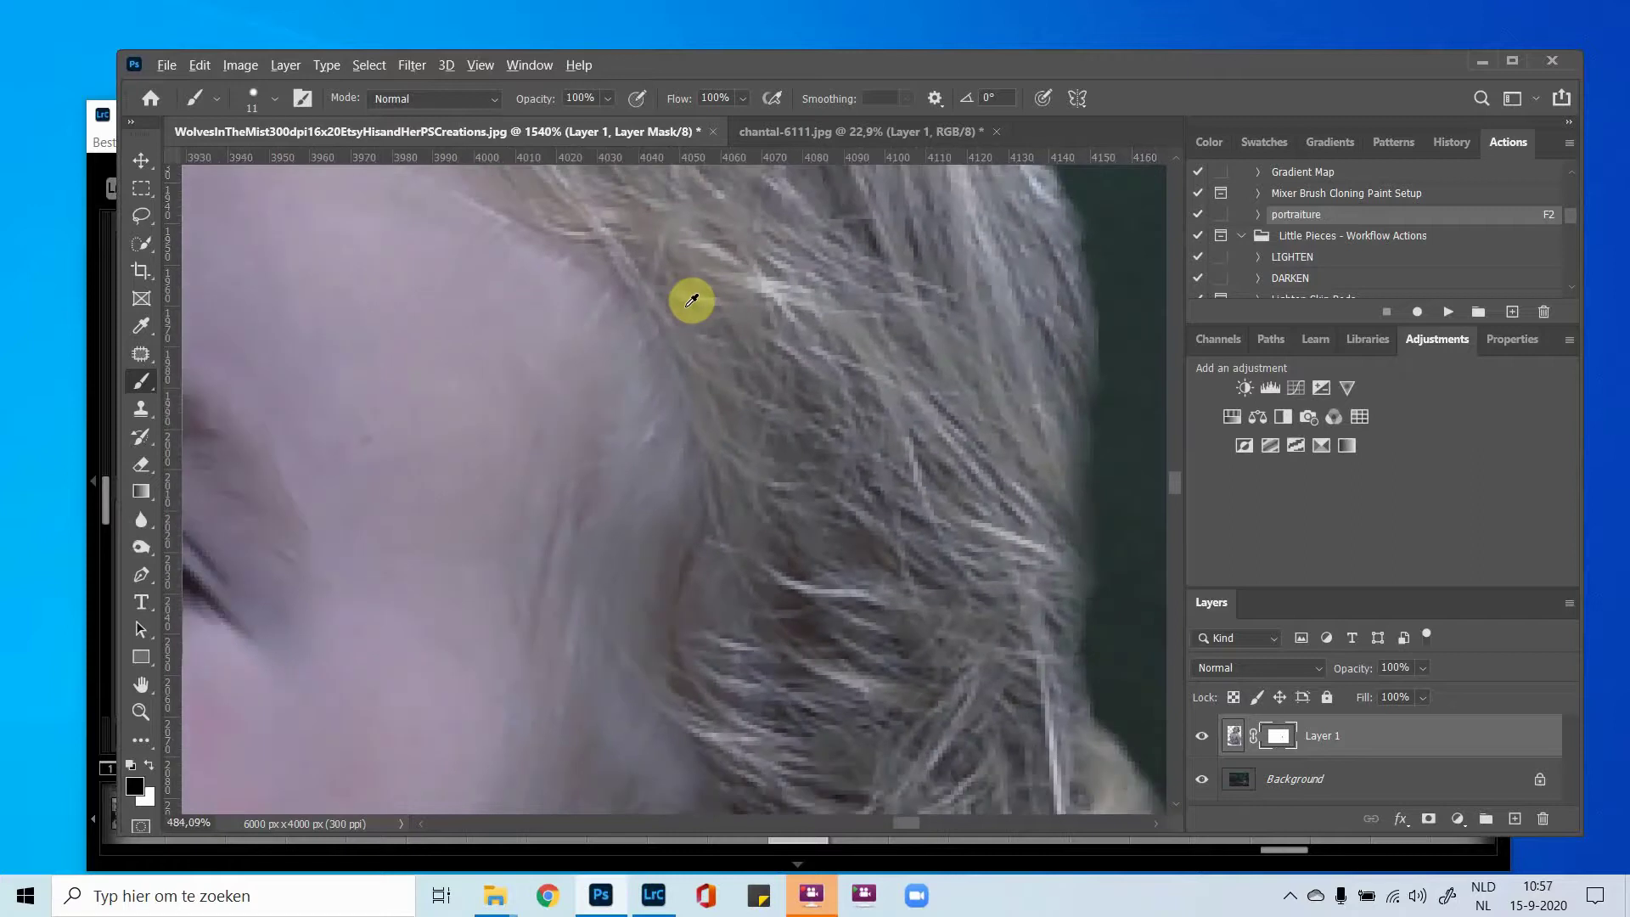
{"action": "scroll", "coordinate": [534, 531], "scroll_direction": "down", "scroll_amount": 4}
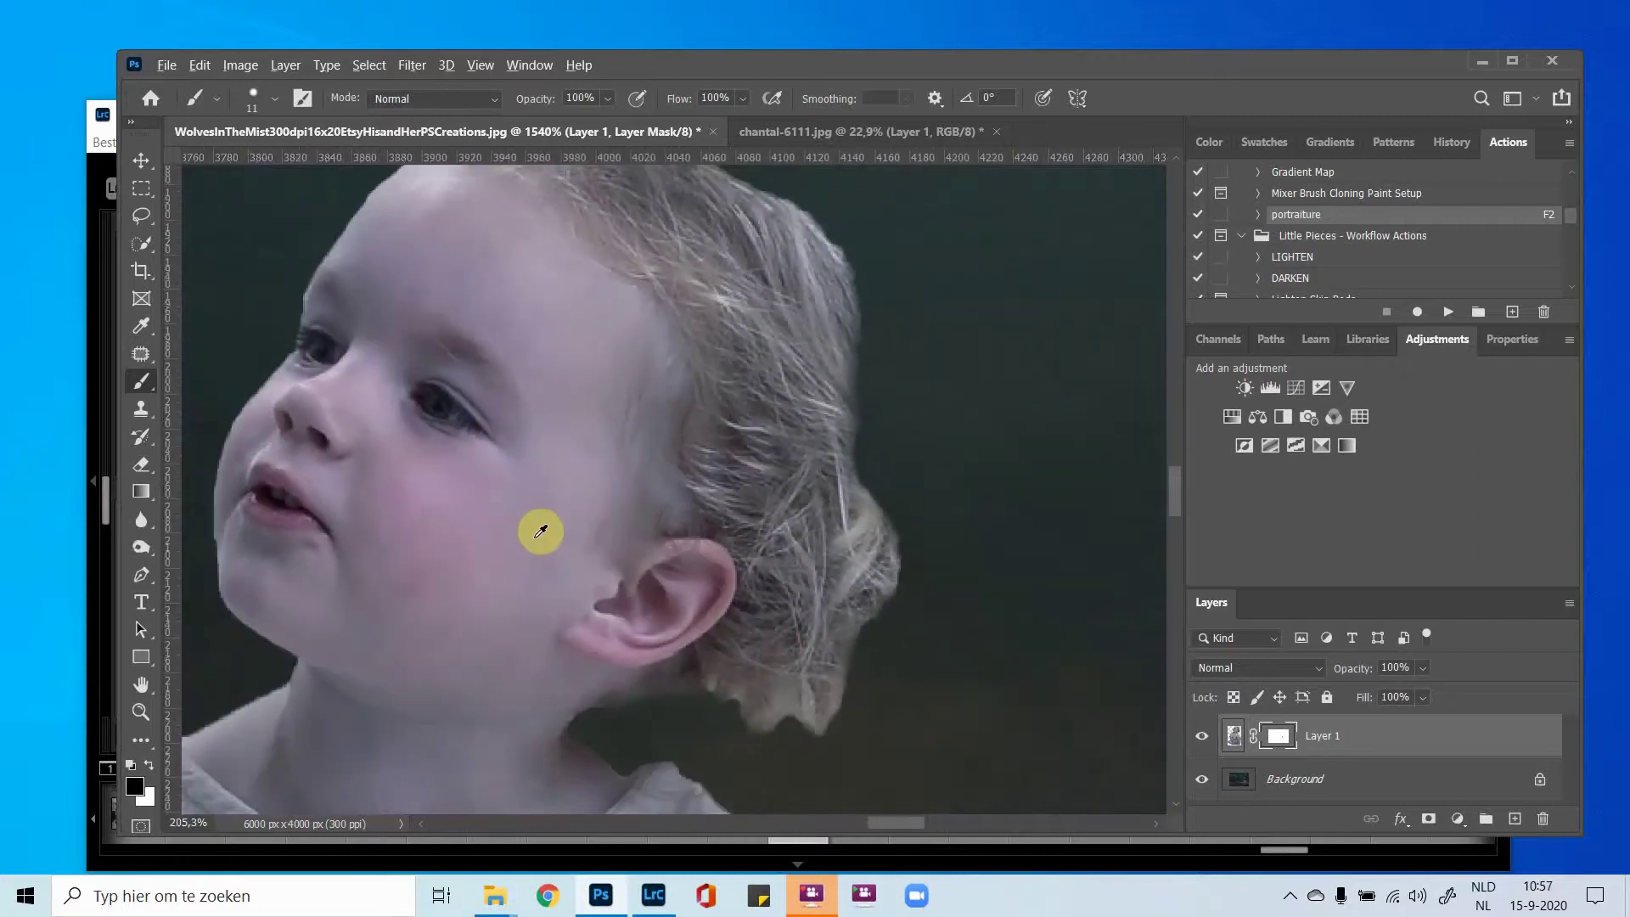
Move the cut-out child slightly along the rock toward the lantern, keeping the same height.
{"action": "scroll", "coordinate": [573, 525], "scroll_direction": "down", "scroll_amount": 3}
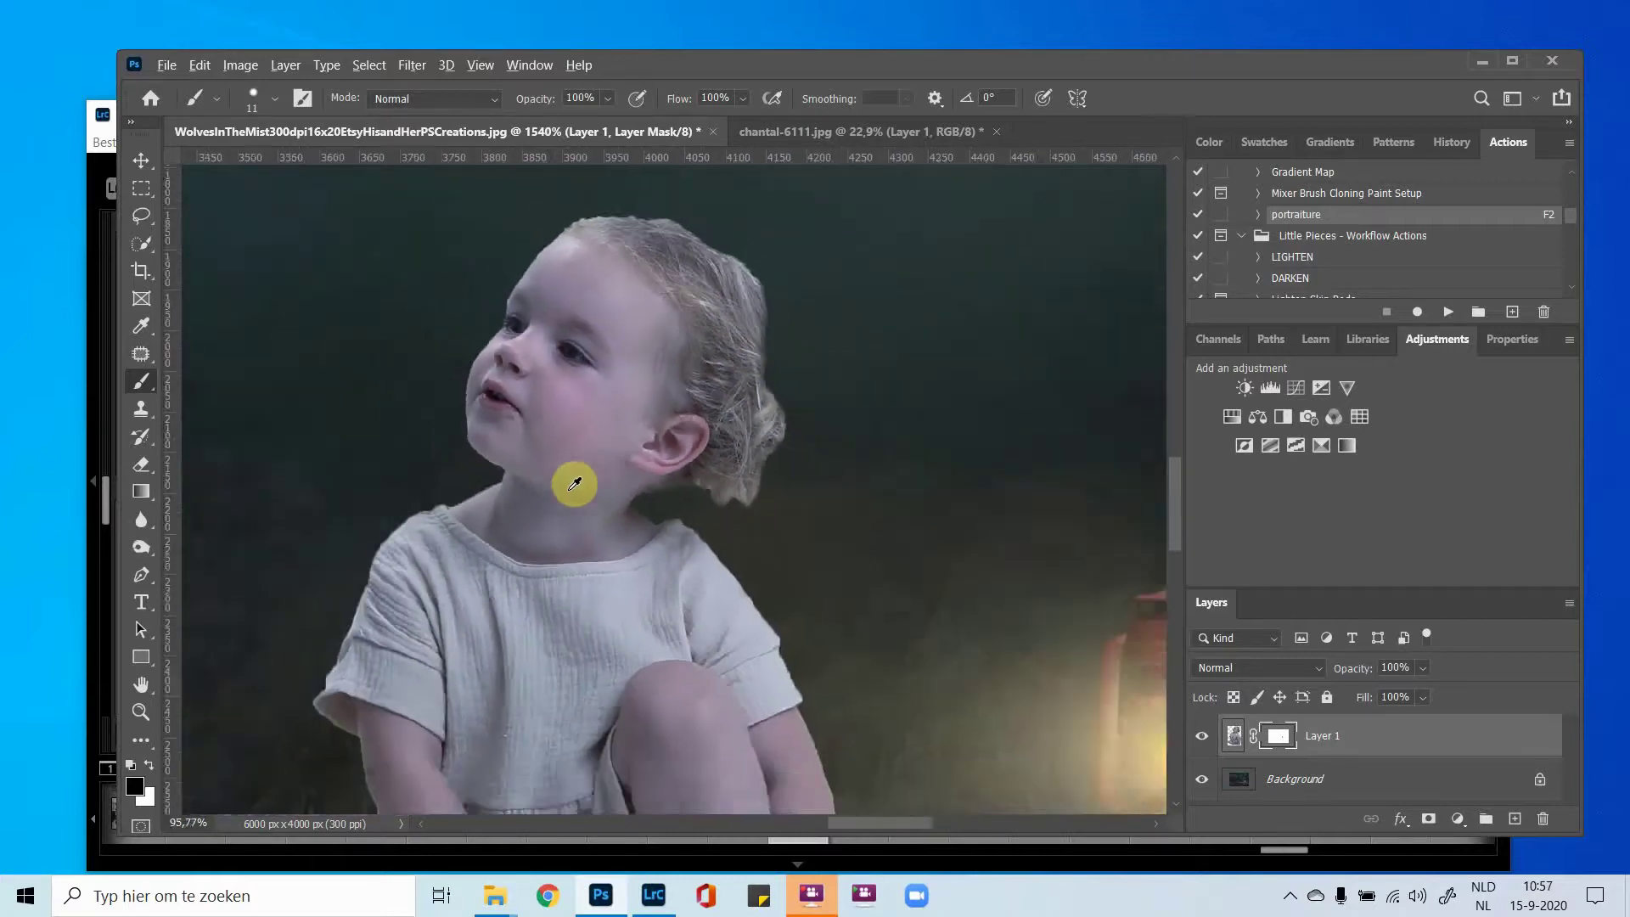
{"action": "scroll", "coordinate": [577, 443], "scroll_direction": "down", "scroll_amount": 2}
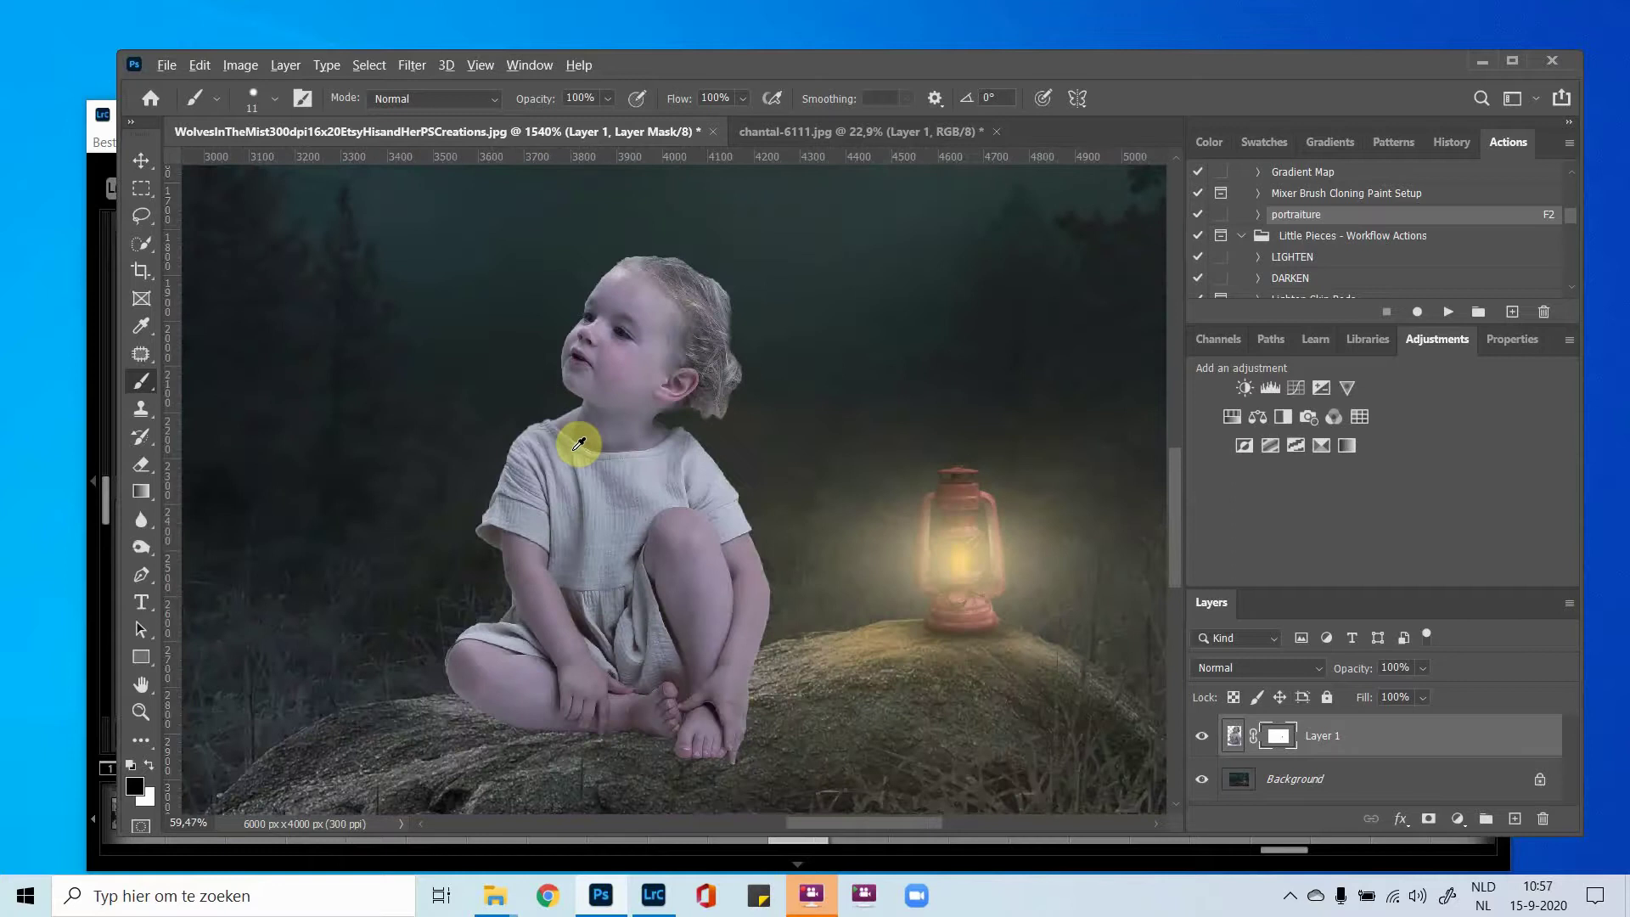
{"action": "scroll", "coordinate": [568, 360], "scroll_direction": "down", "scroll_amount": 1}
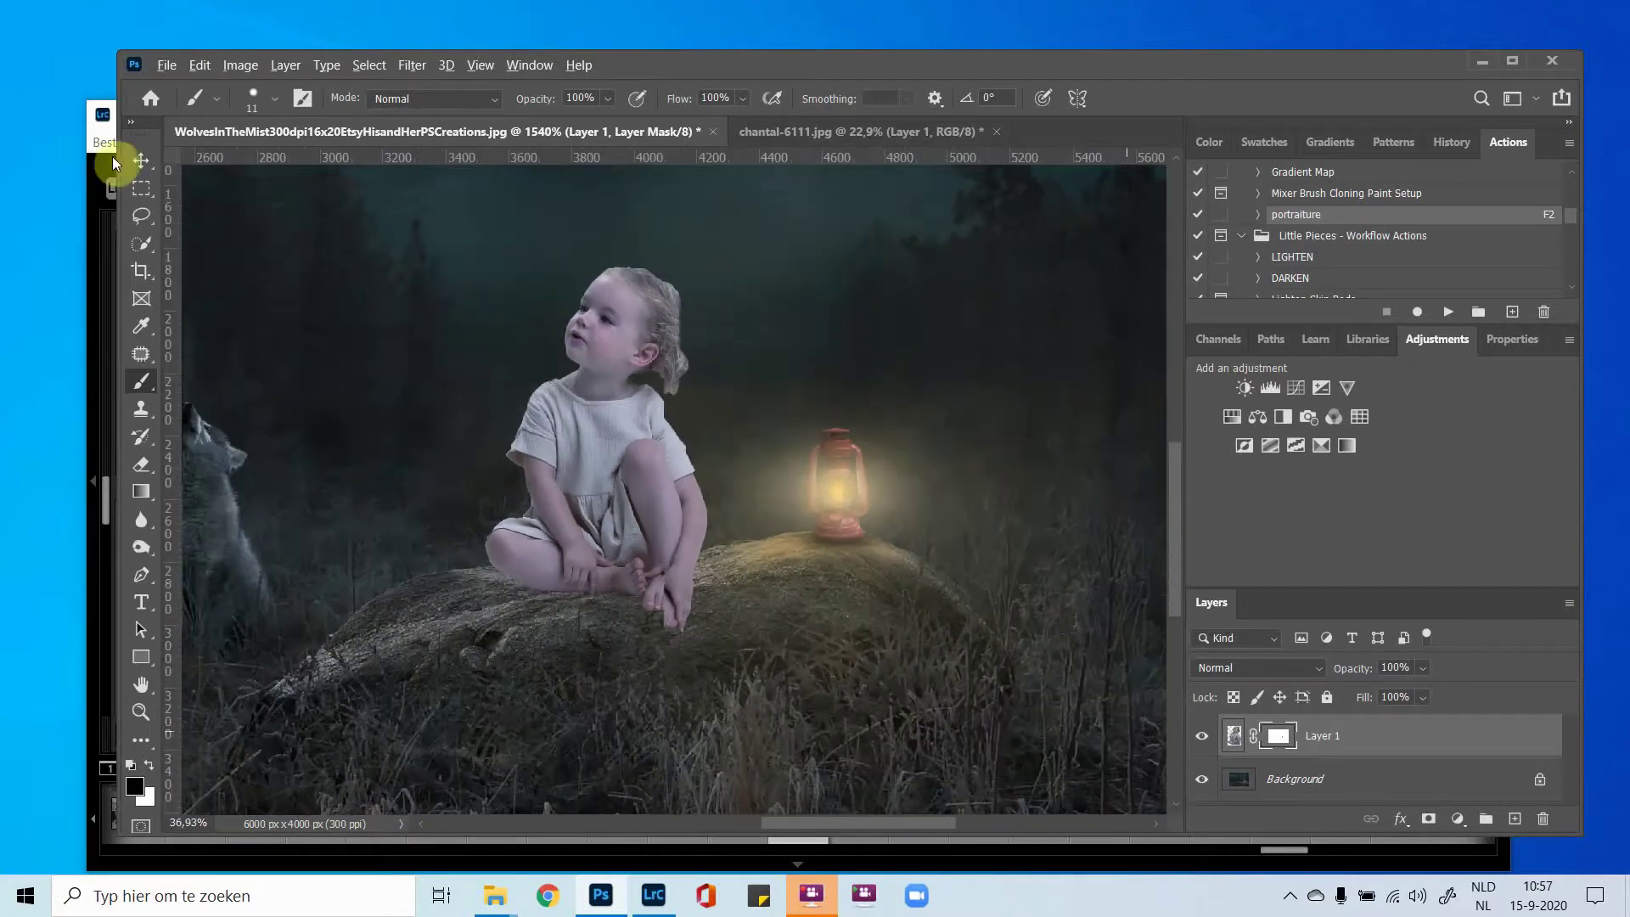
{"action": "left_click", "coordinate": [141, 159]}
{"action": "scroll", "coordinate": [419, 353], "scroll_direction": "down", "scroll_amount": 1}
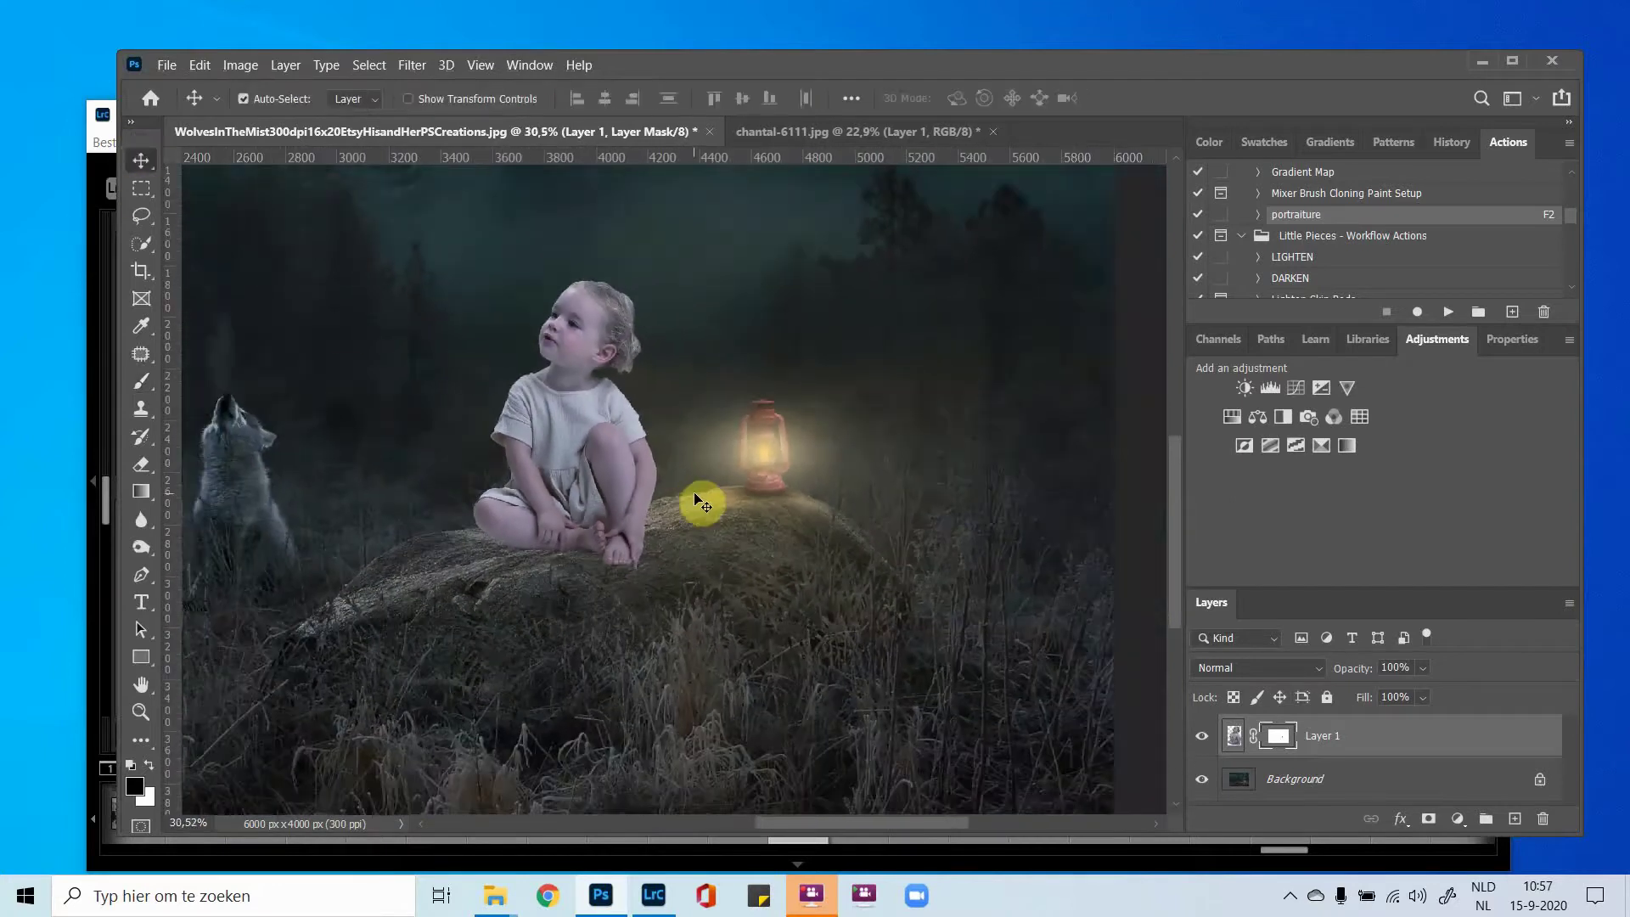
{"action": "left_click_drag", "start_coordinate": [601, 463], "coordinate": [619, 458]}
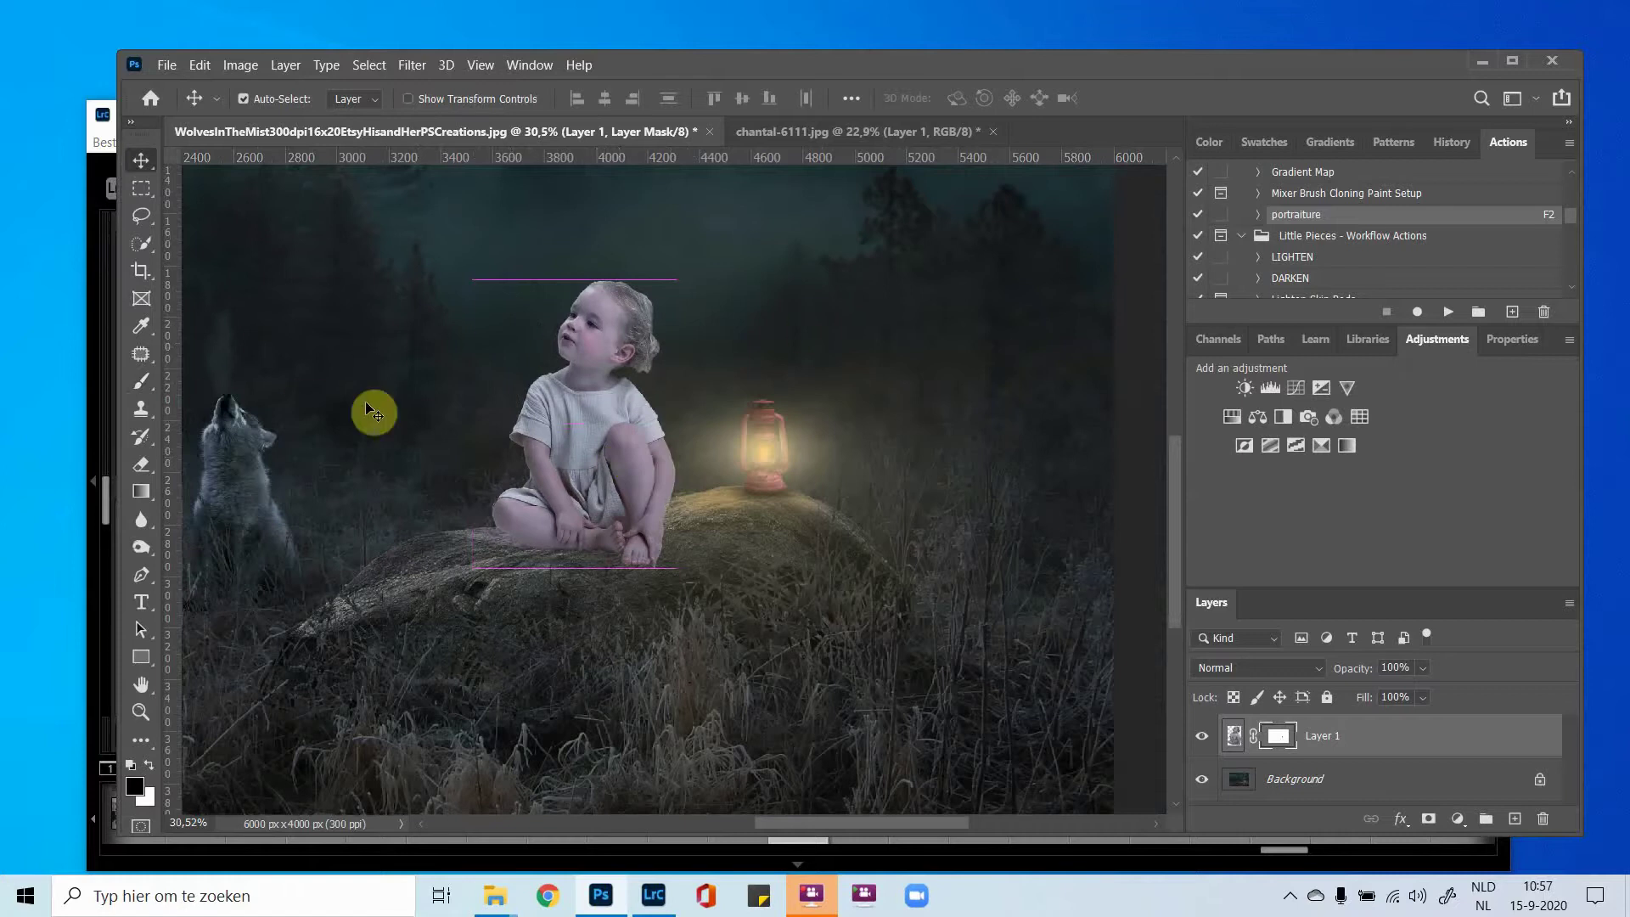
Paint black on the child's layer mask at the outer corner of the sleeve cuff beside the raised knee.
{"action": "scroll", "coordinate": [336, 446], "scroll_direction": "up", "scroll_amount": 2}
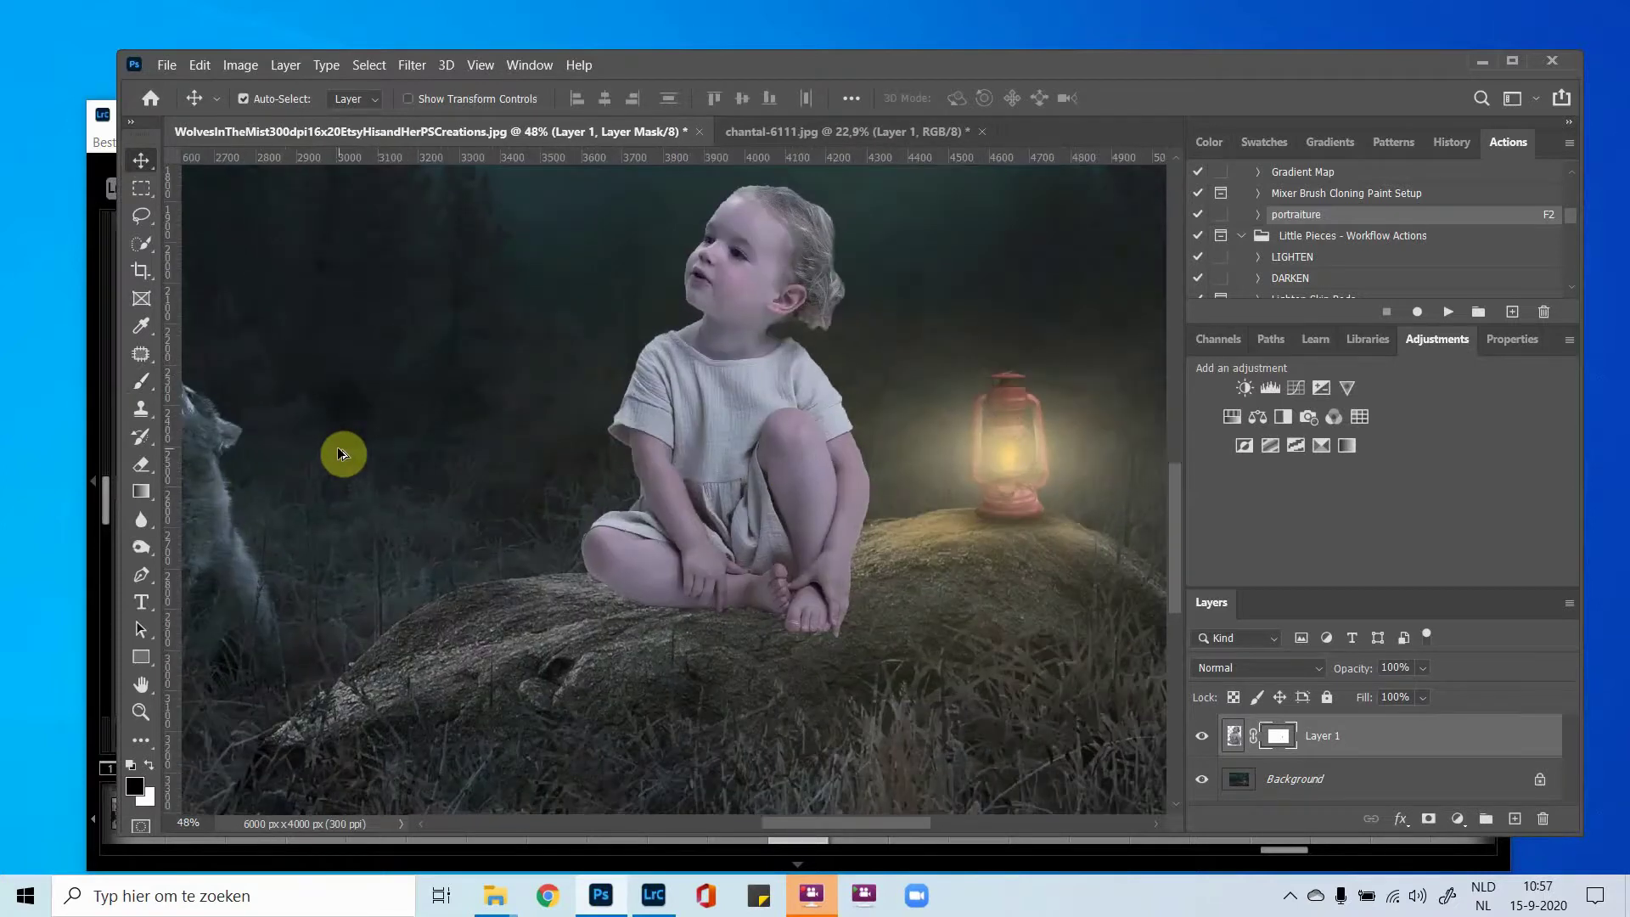
{"action": "scroll", "coordinate": [378, 379], "scroll_direction": "up", "scroll_amount": 1}
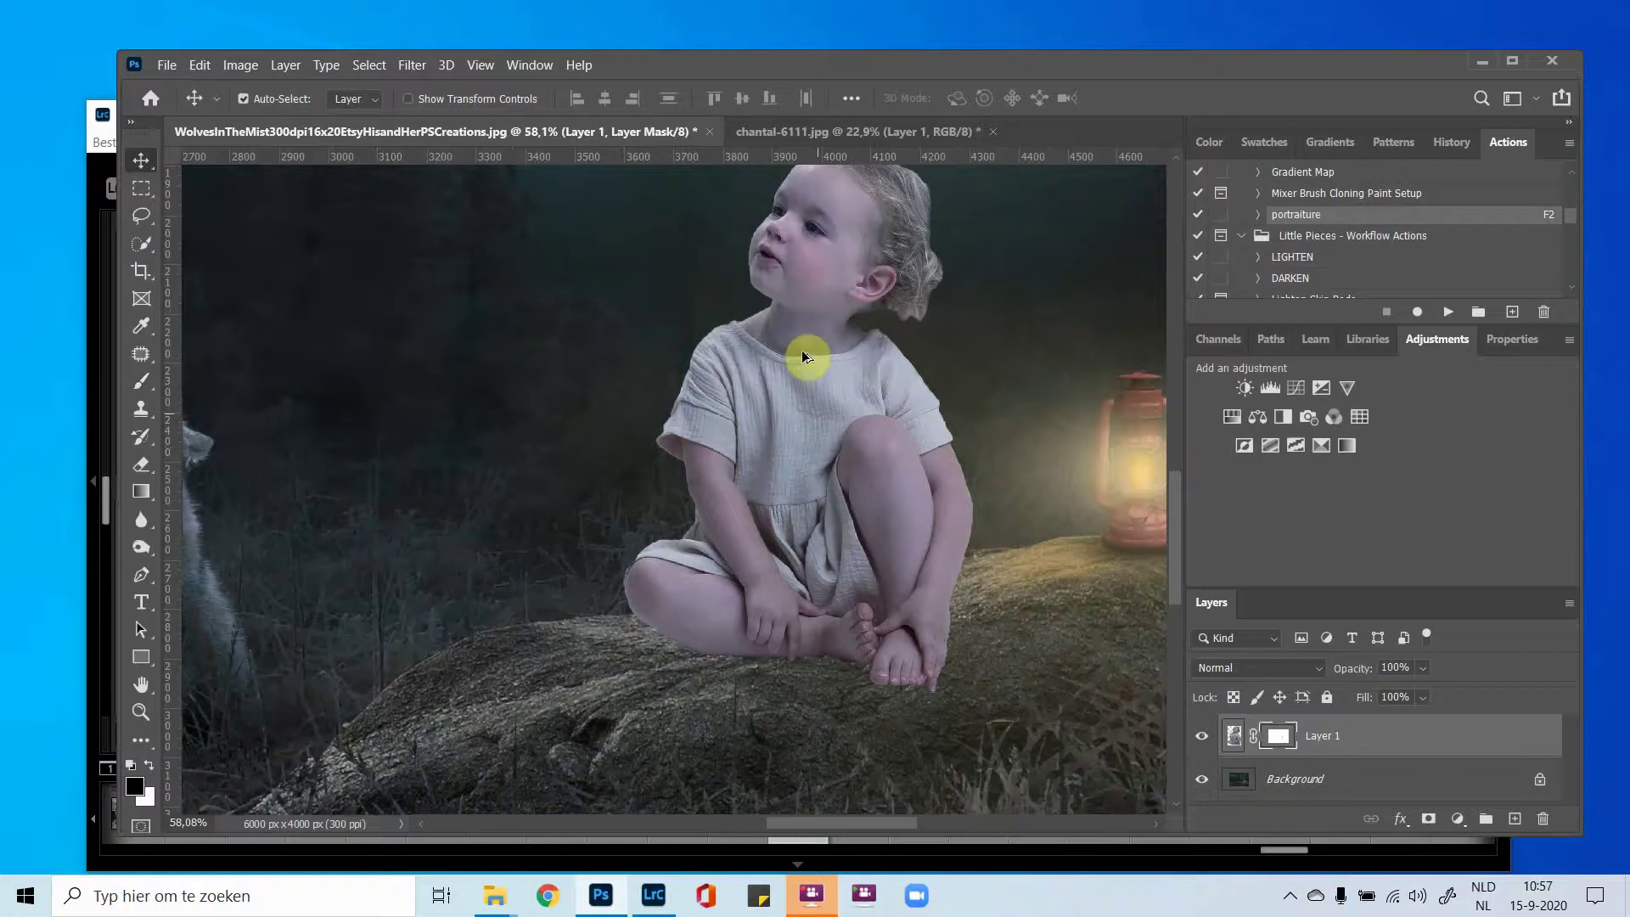
{"action": "scroll", "coordinate": [801, 349], "scroll_direction": "up", "scroll_amount": 3}
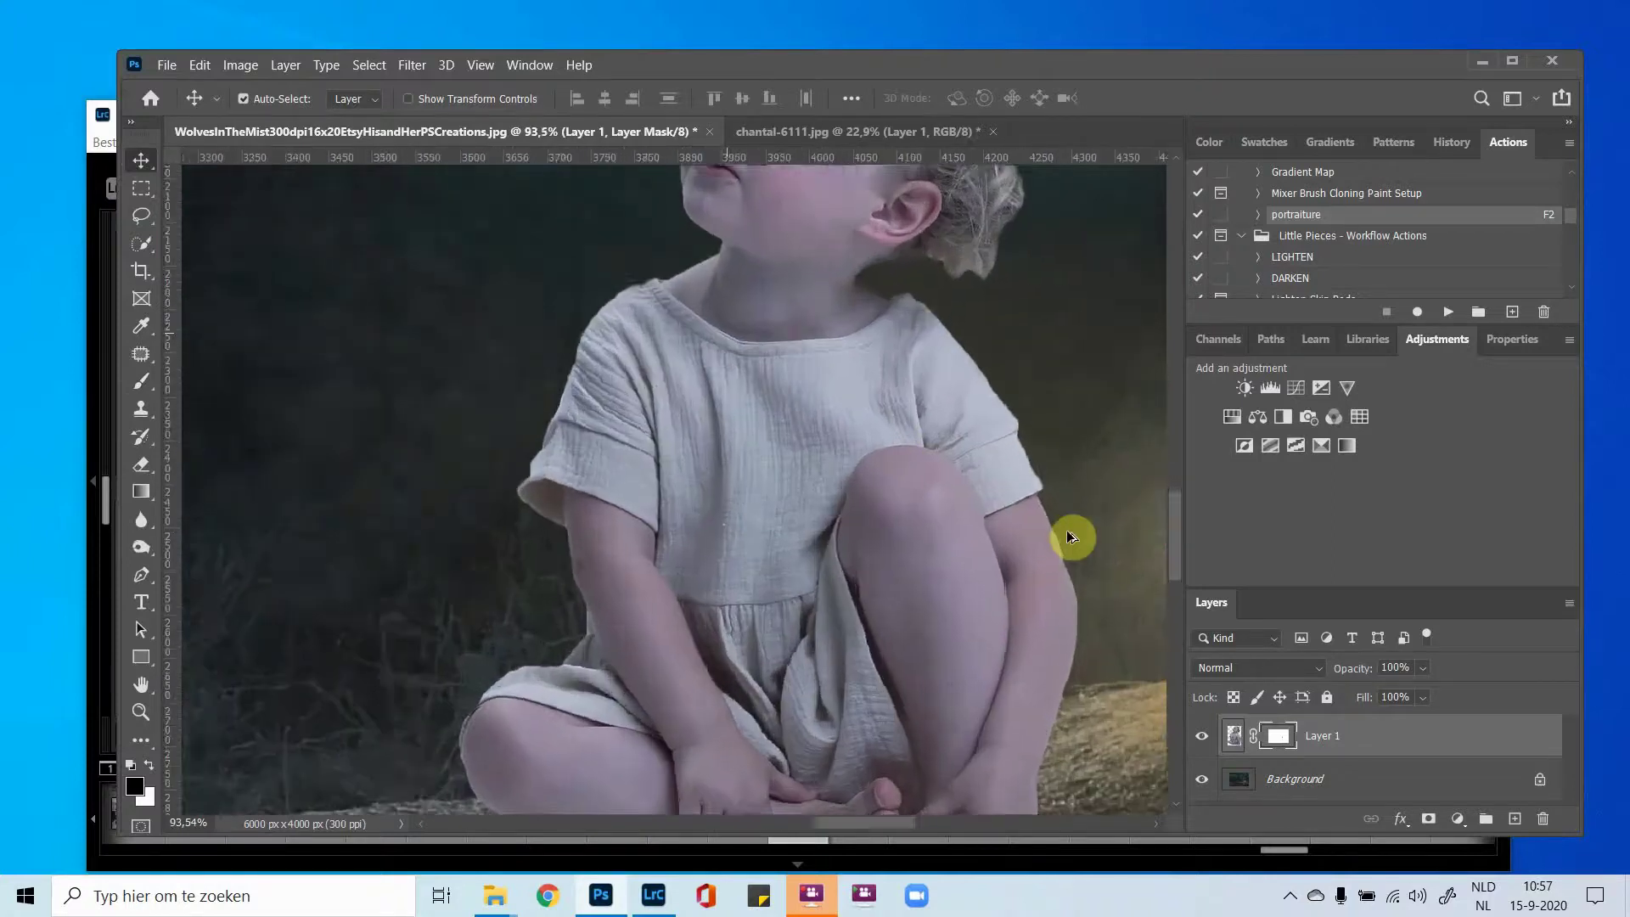
{"action": "scroll", "coordinate": [1067, 533], "scroll_direction": "up", "scroll_amount": 6}
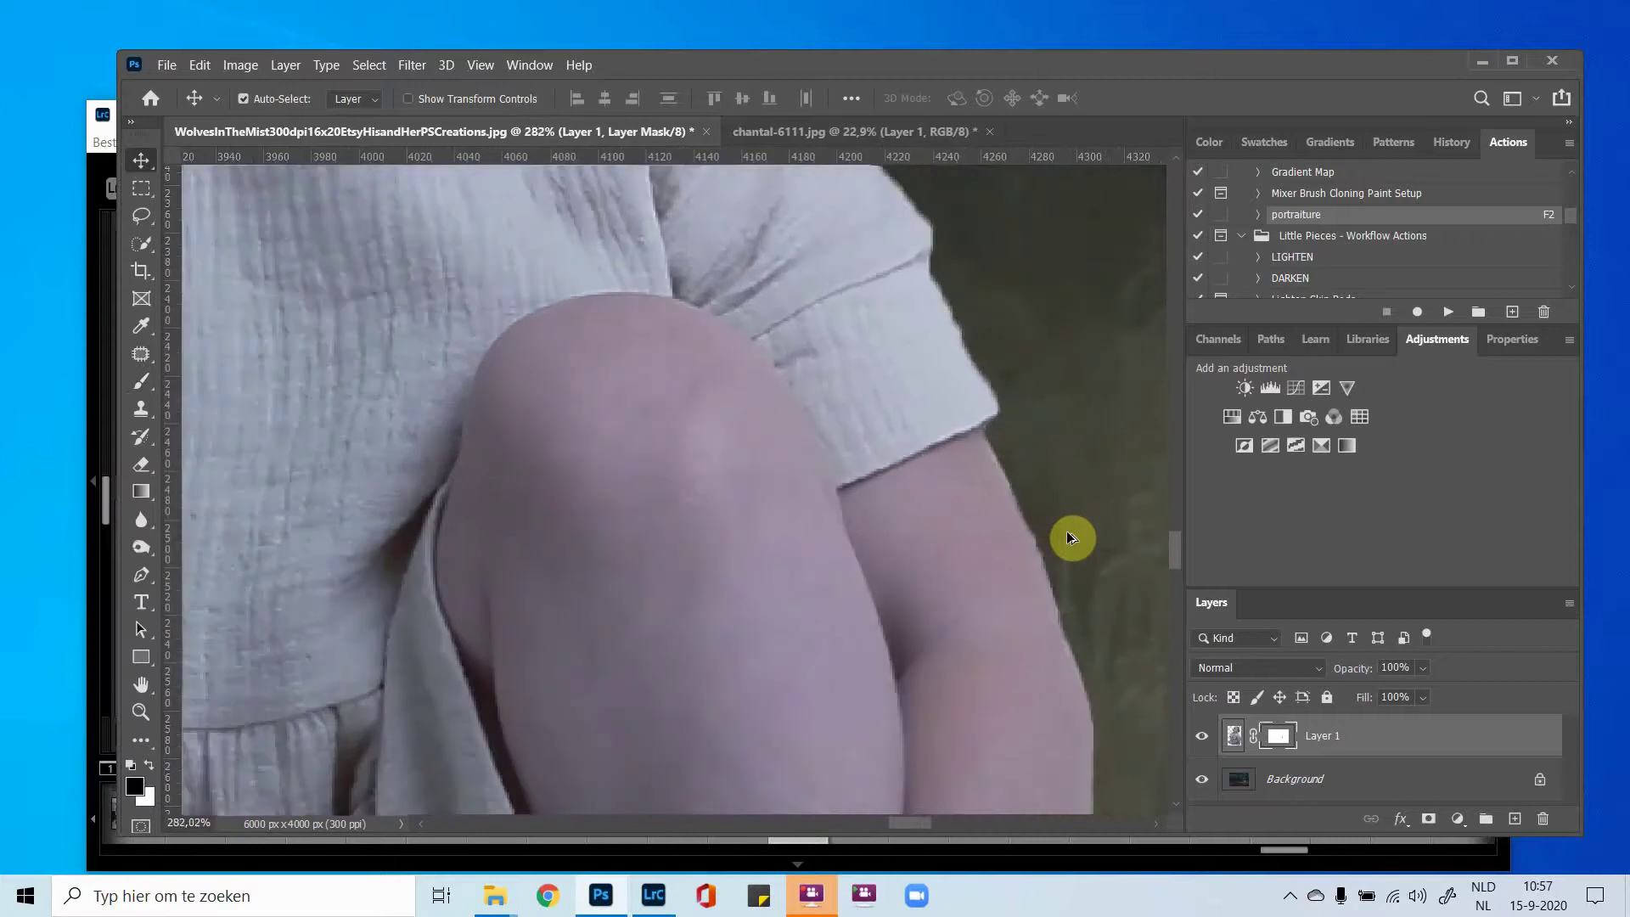
{"action": "scroll", "coordinate": [1066, 531], "scroll_direction": "up", "scroll_amount": 3}
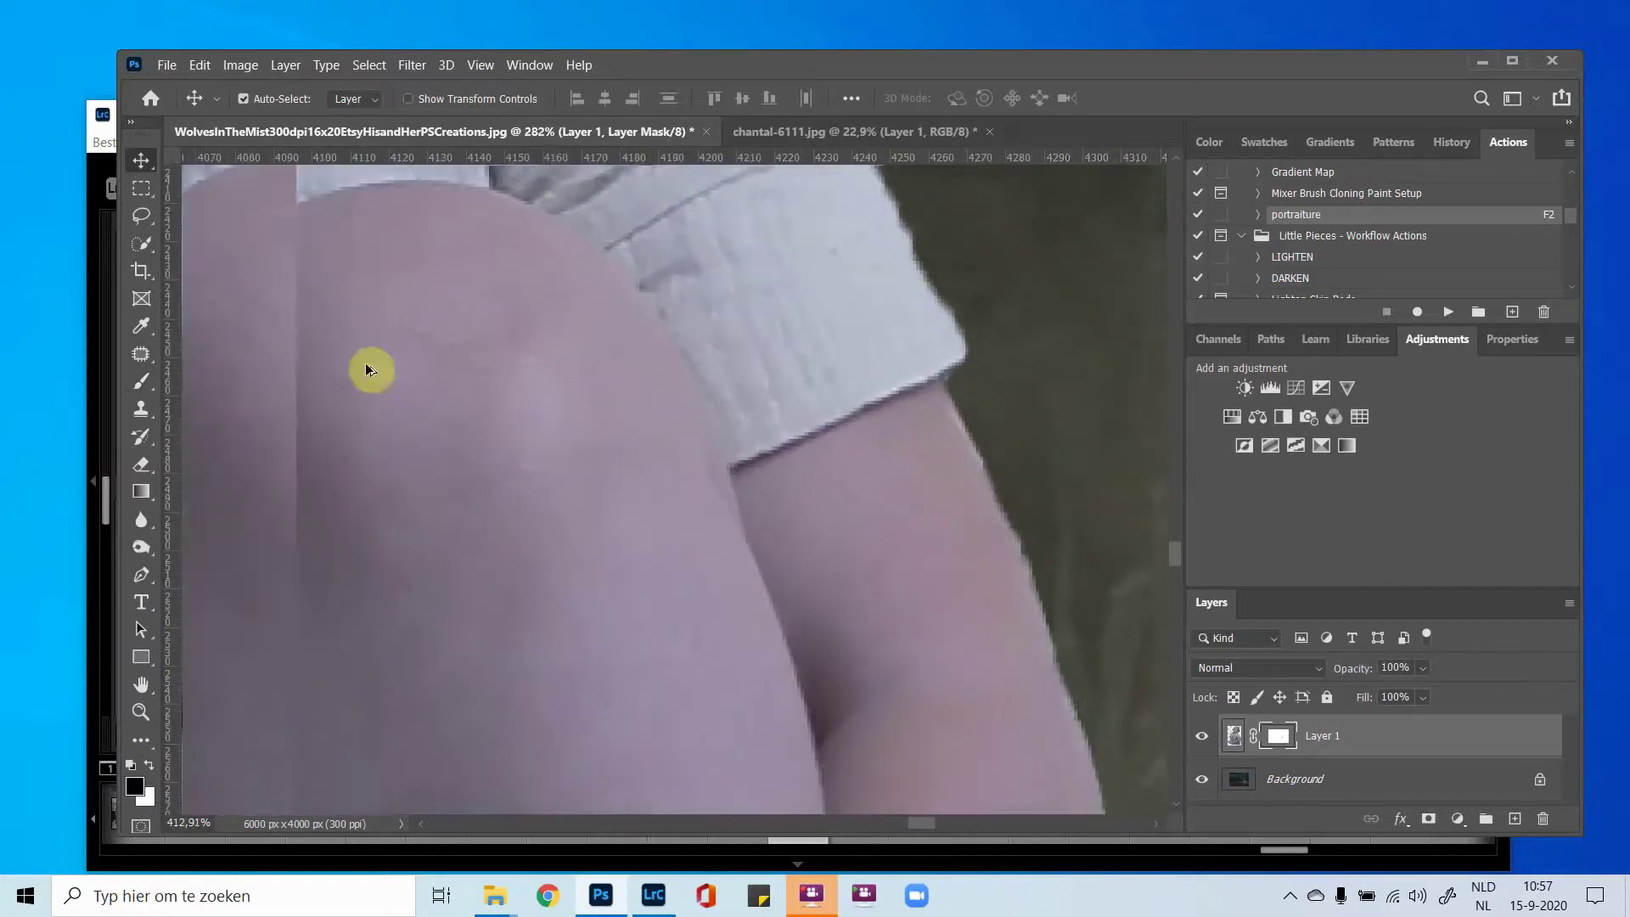
{"action": "left_click", "coordinate": [139, 386]}
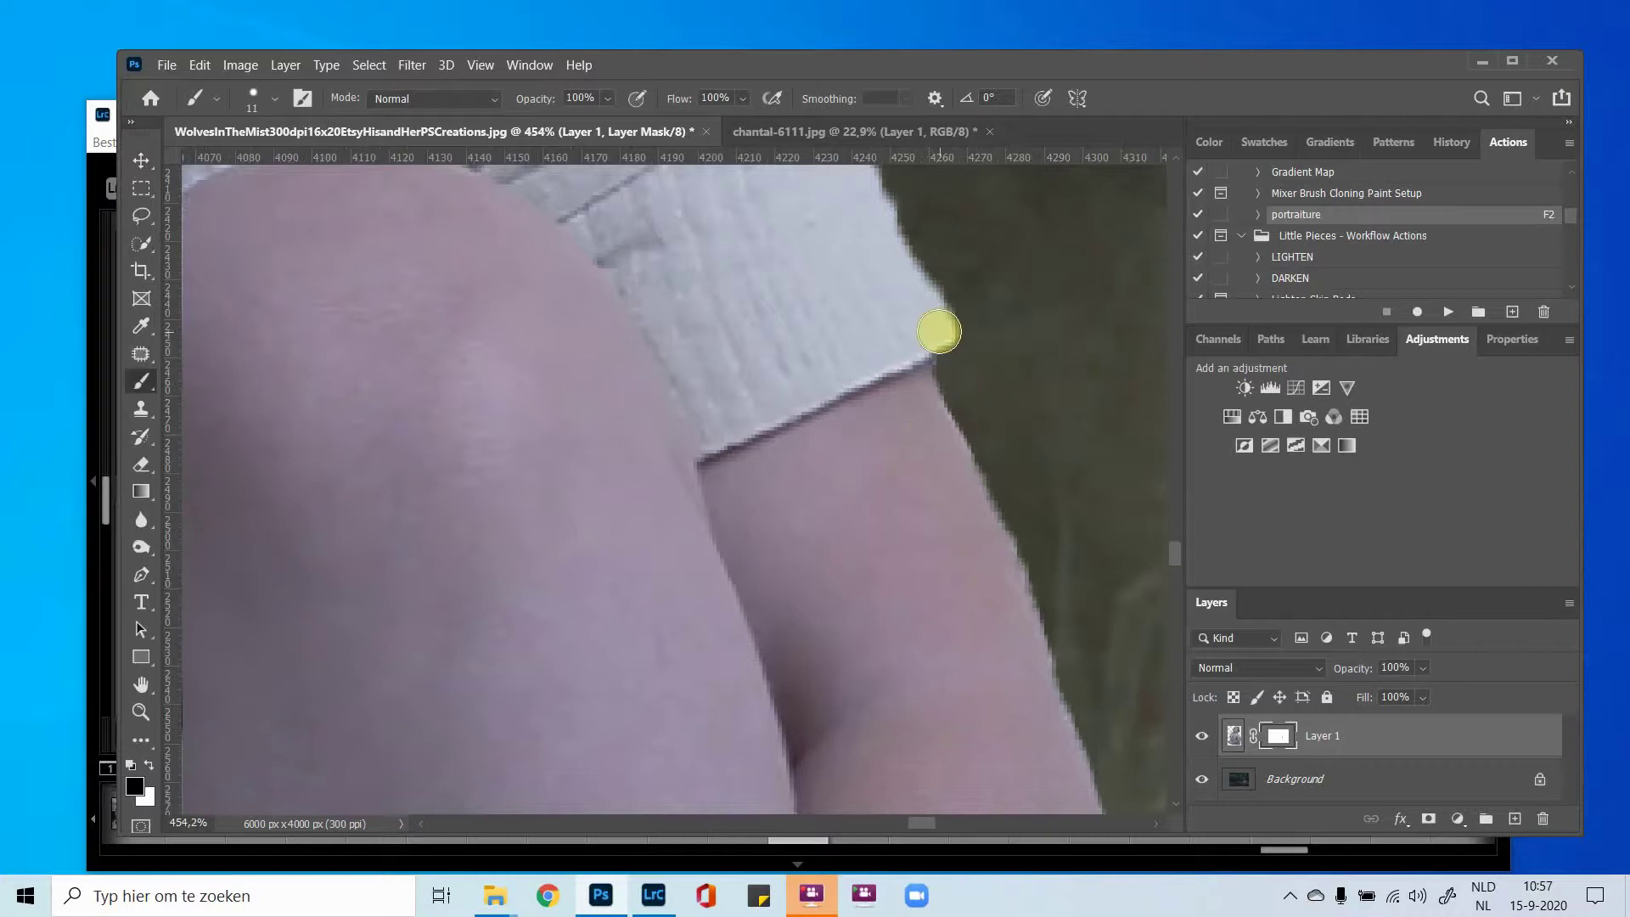
Examine how the child fits into the whole forest scene with the wolves and the lantern.
{"action": "scroll", "coordinate": [939, 331], "scroll_direction": "down", "scroll_amount": 5}
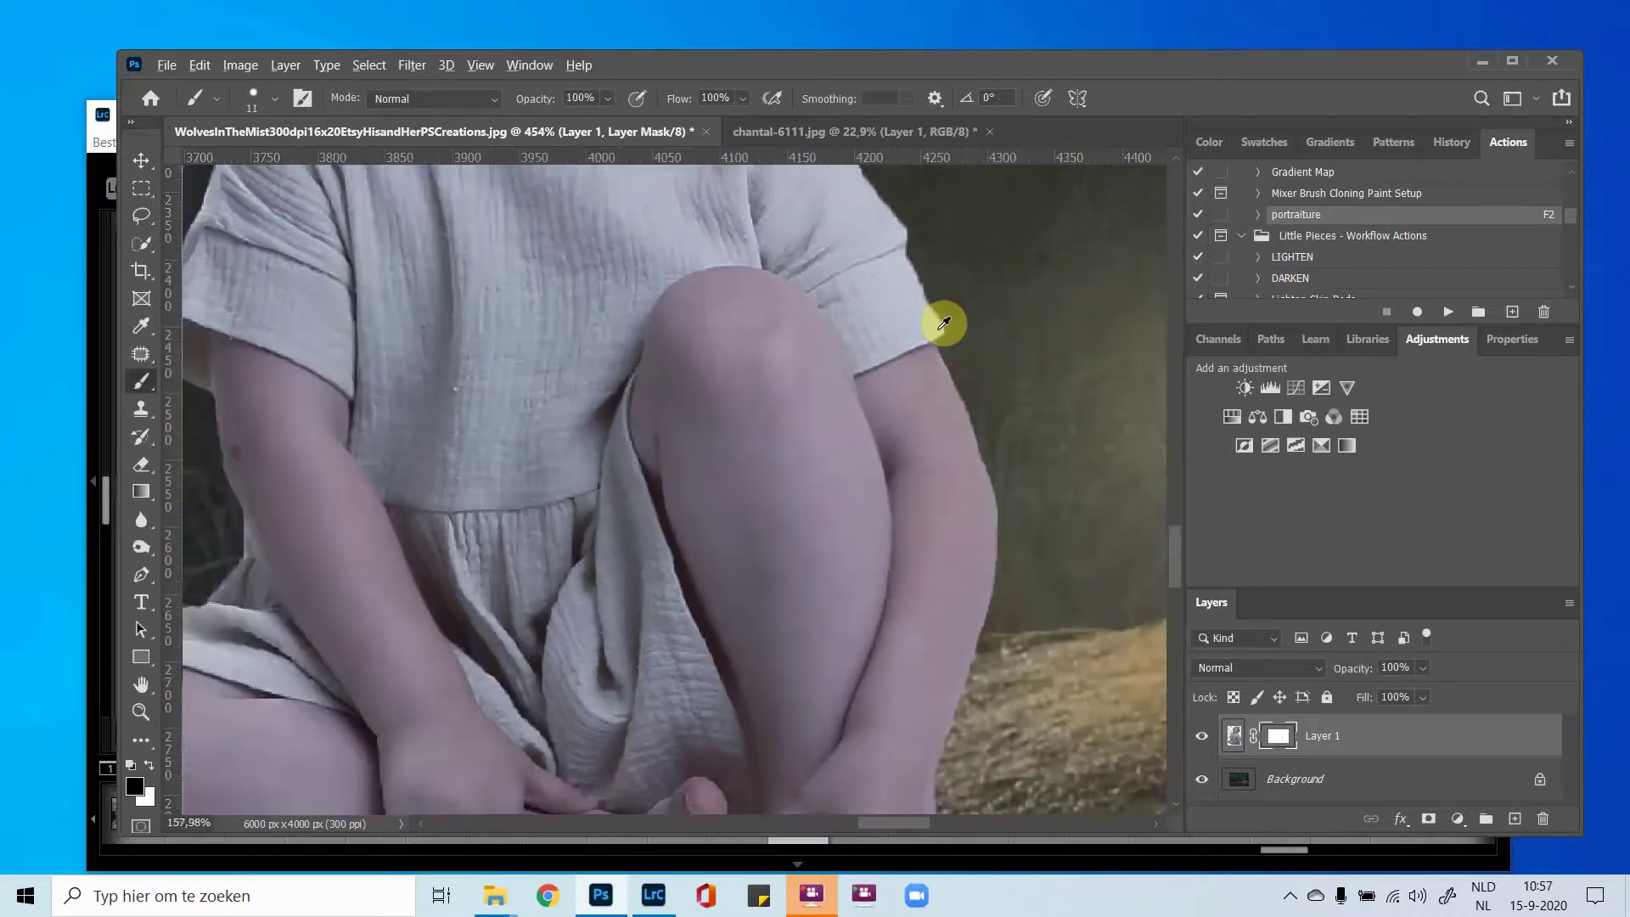
{"action": "scroll", "coordinate": [943, 322], "scroll_direction": "down", "scroll_amount": 5}
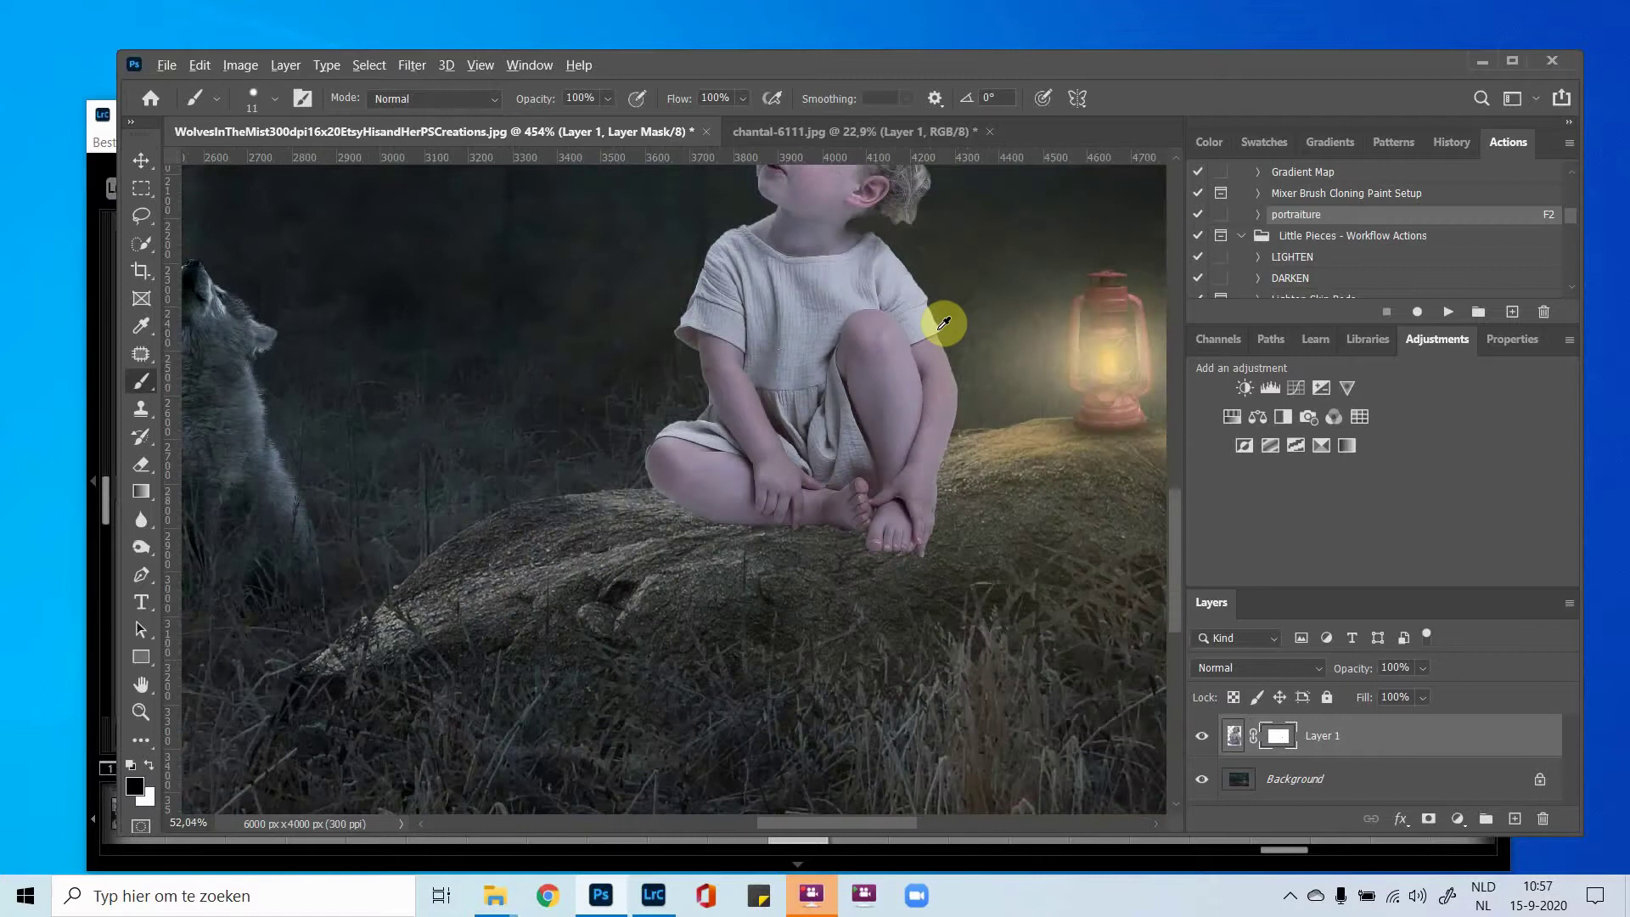
{"action": "scroll", "coordinate": [943, 322], "scroll_direction": "down", "scroll_amount": 1}
{"action": "scroll", "coordinate": [943, 323], "scroll_direction": "down", "scroll_amount": 5}
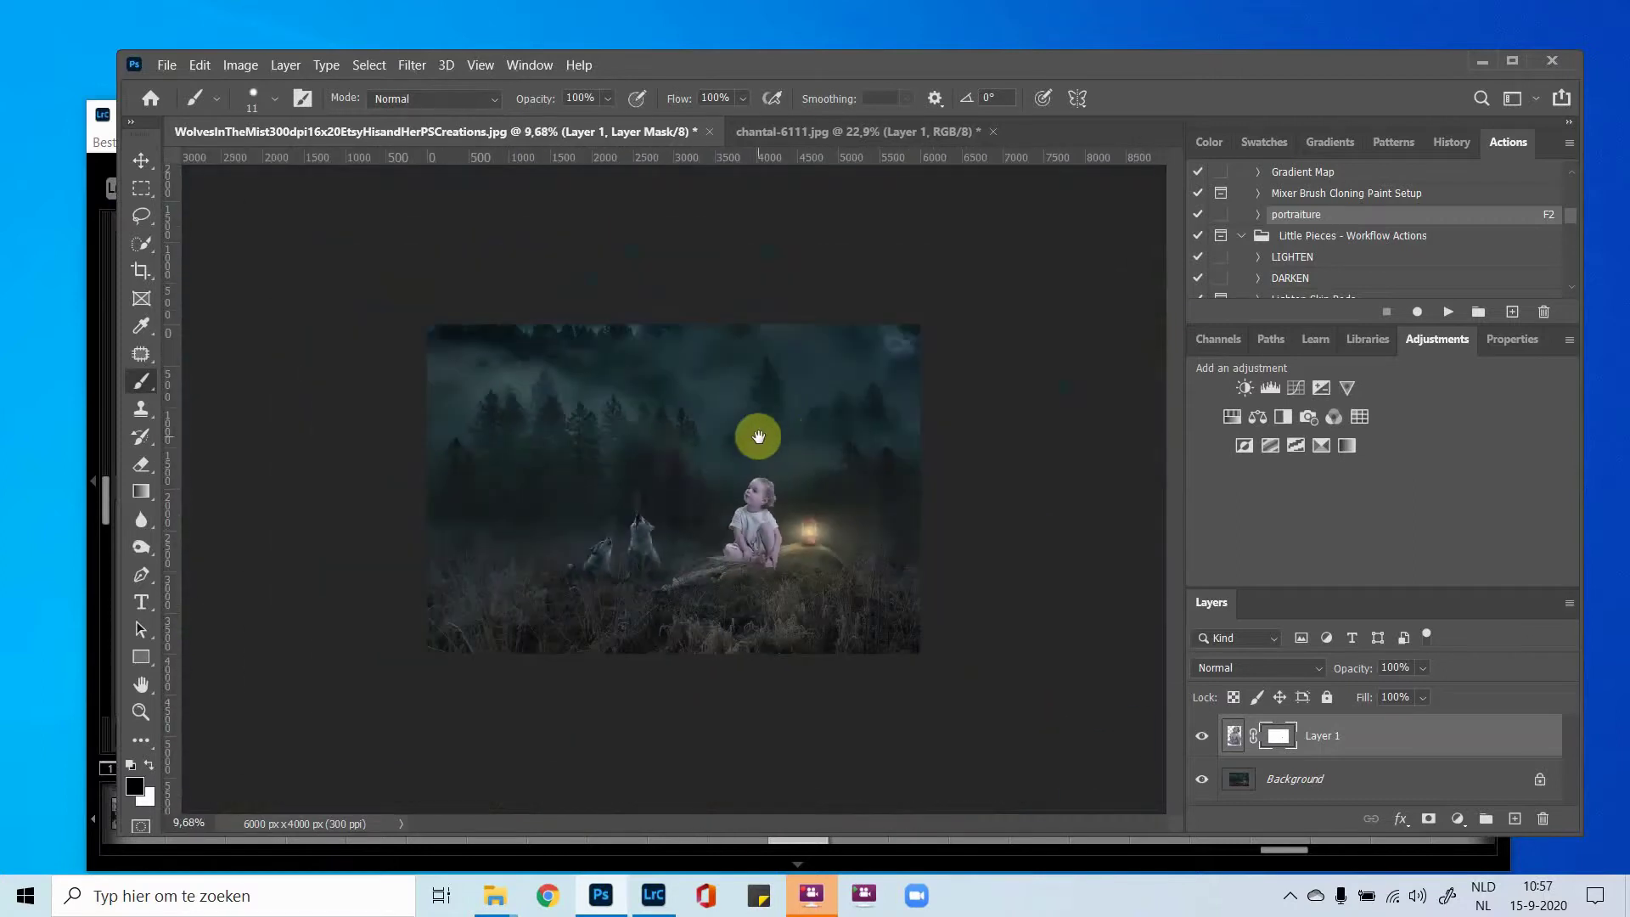
{"action": "scroll", "coordinate": [730, 460], "scroll_direction": "up", "scroll_amount": 2}
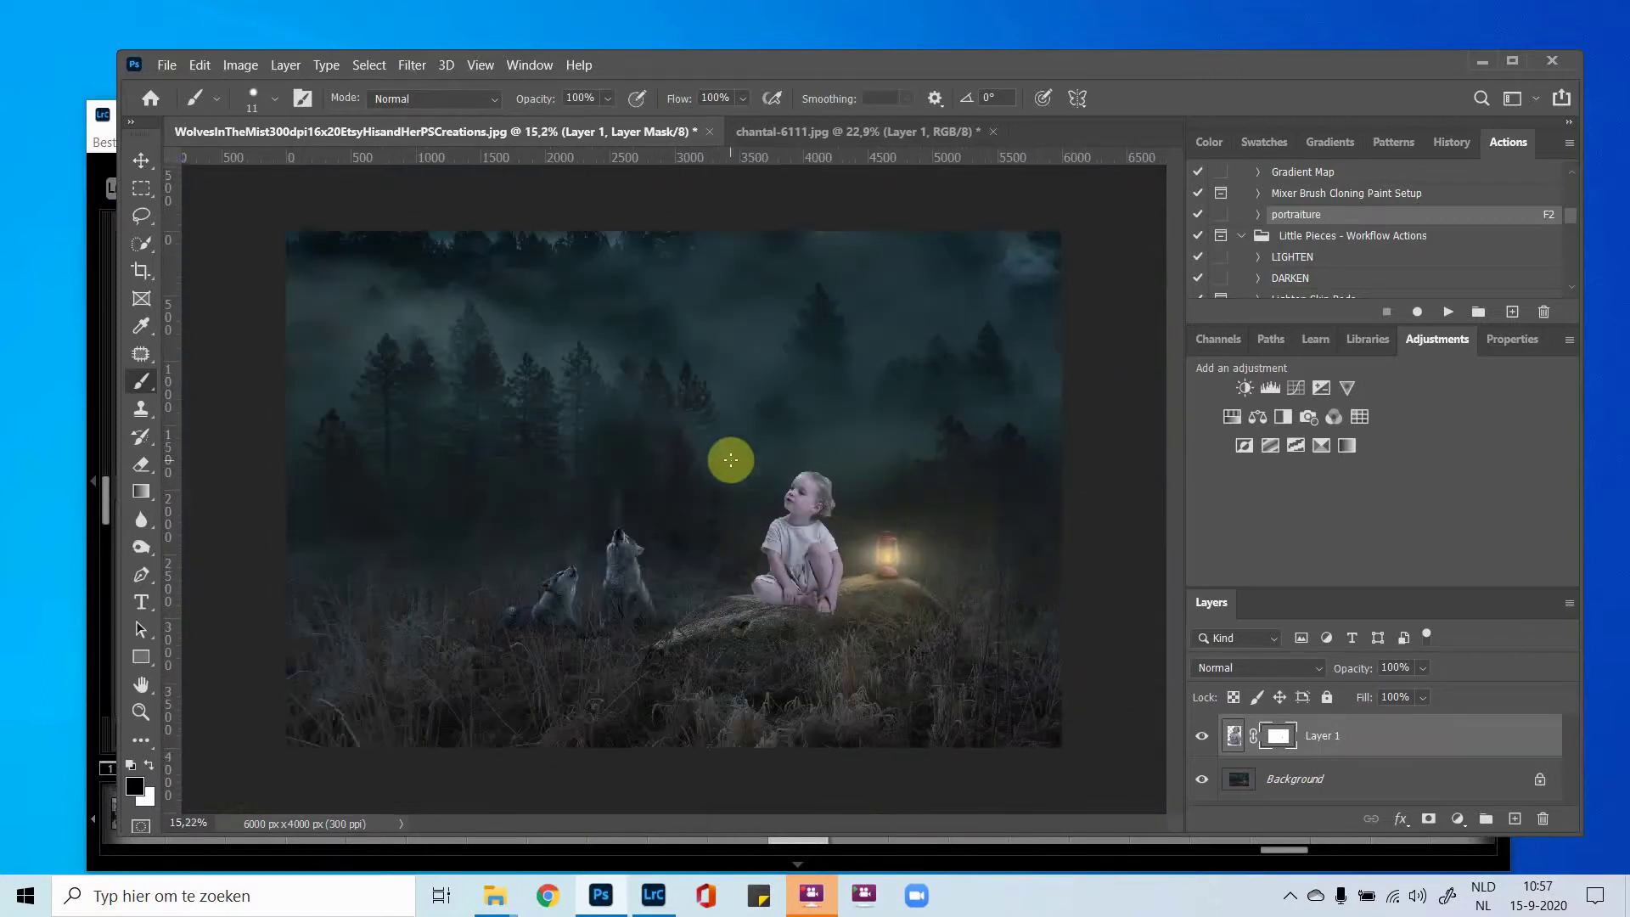
{"action": "left_click", "coordinate": [142, 160]}
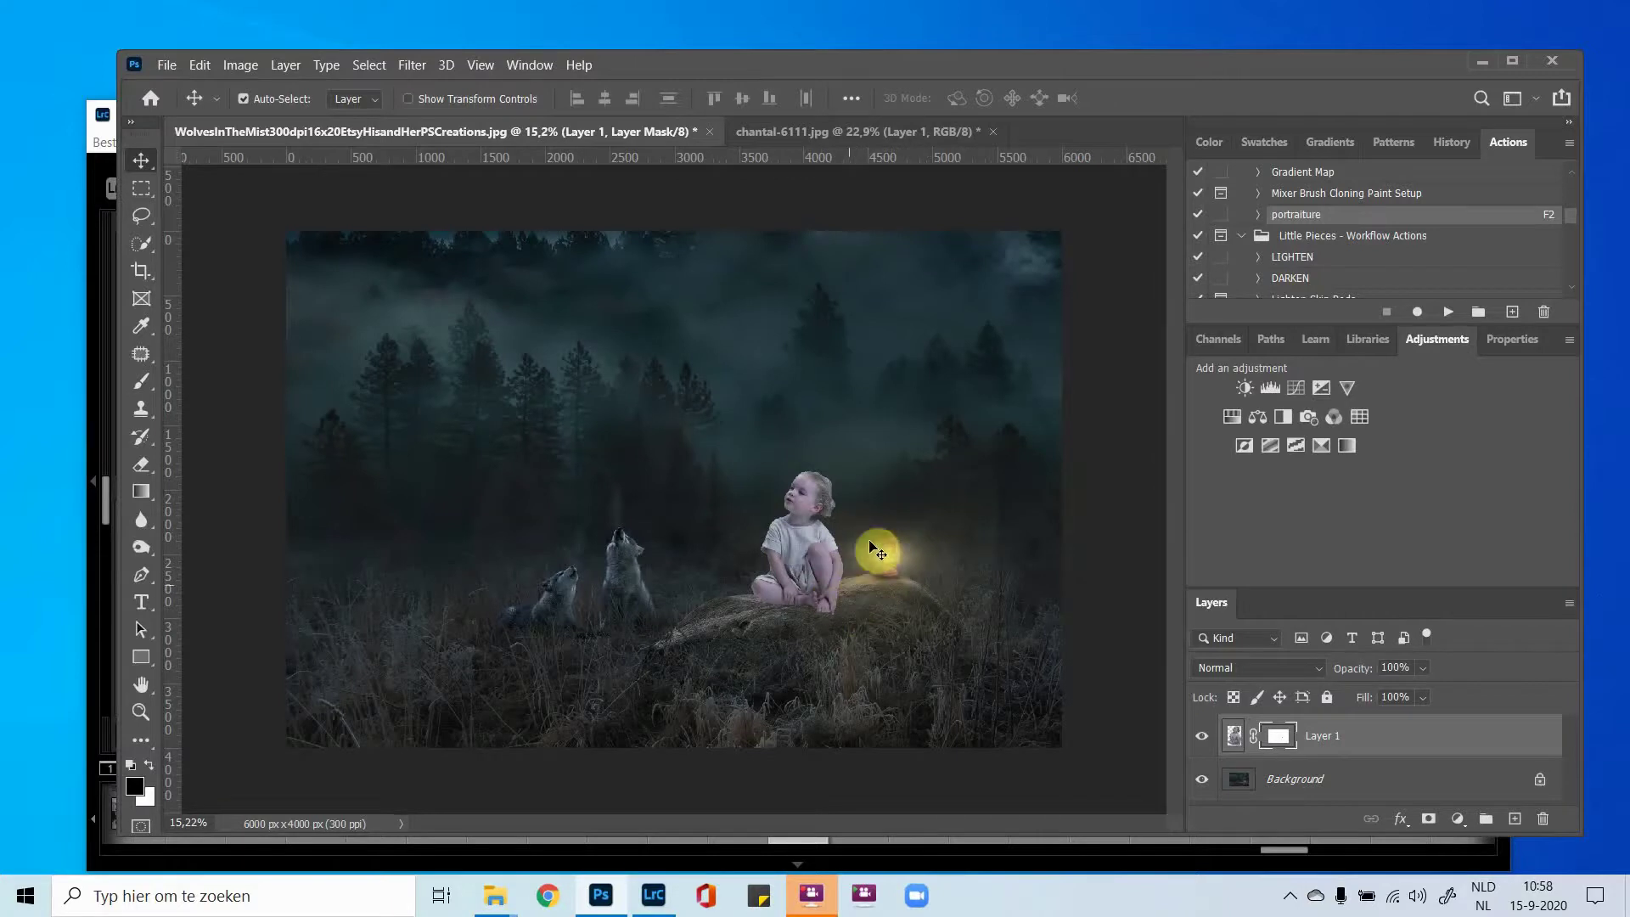
{"action": "scroll", "coordinate": [801, 466], "scroll_direction": "up", "scroll_amount": 2}
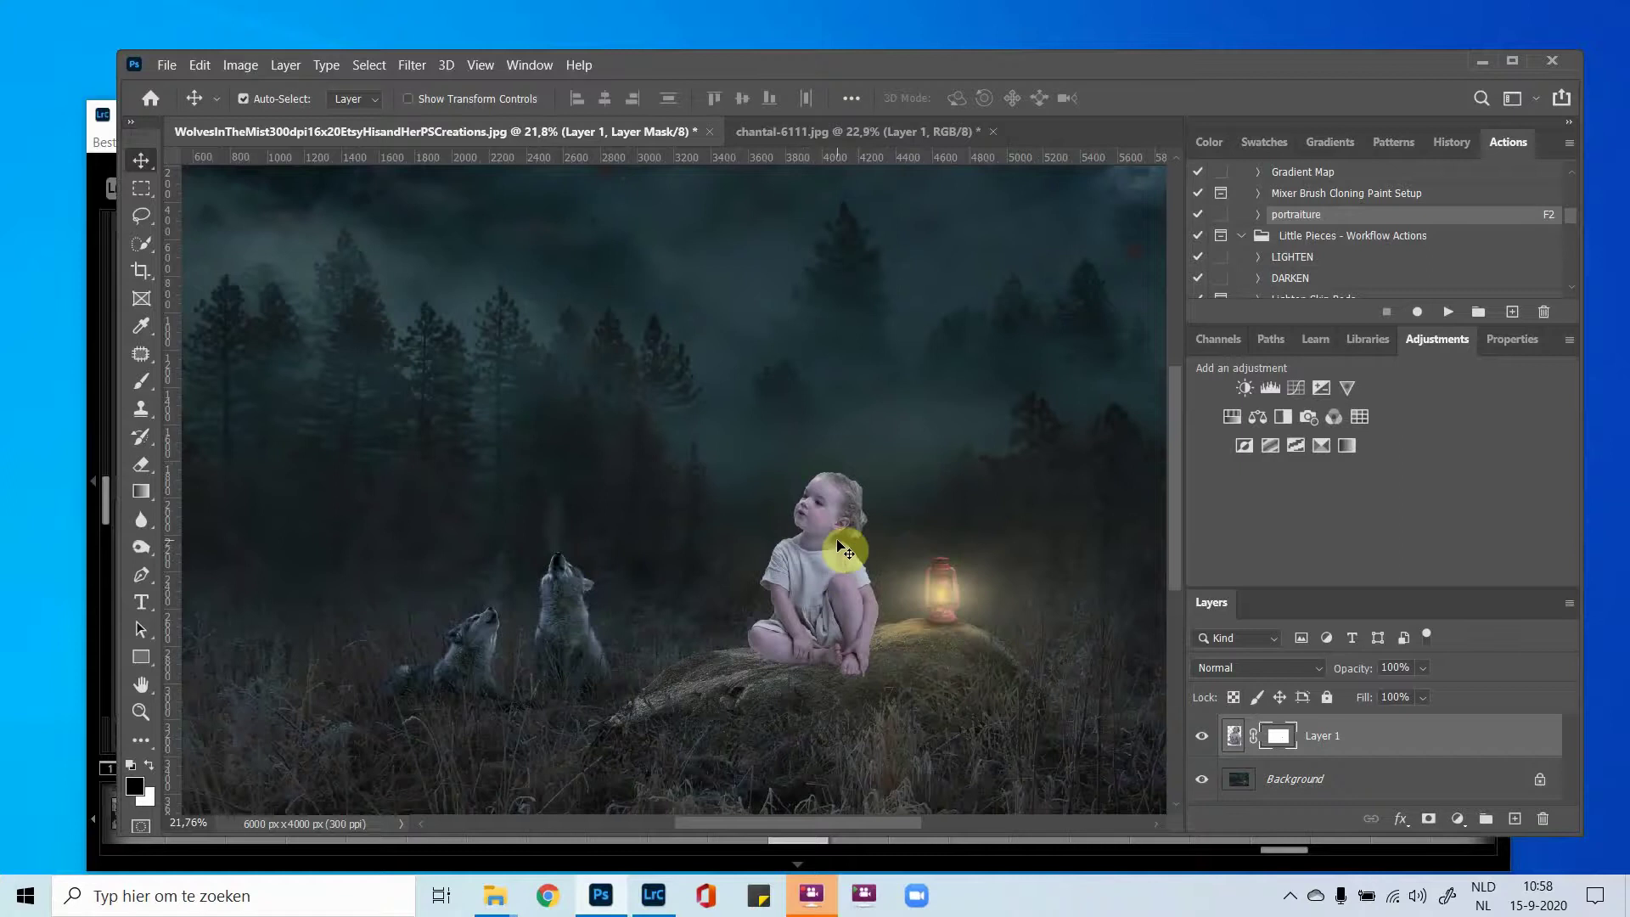
{"action": "scroll", "coordinate": [837, 538], "scroll_direction": "down", "scroll_amount": 3}
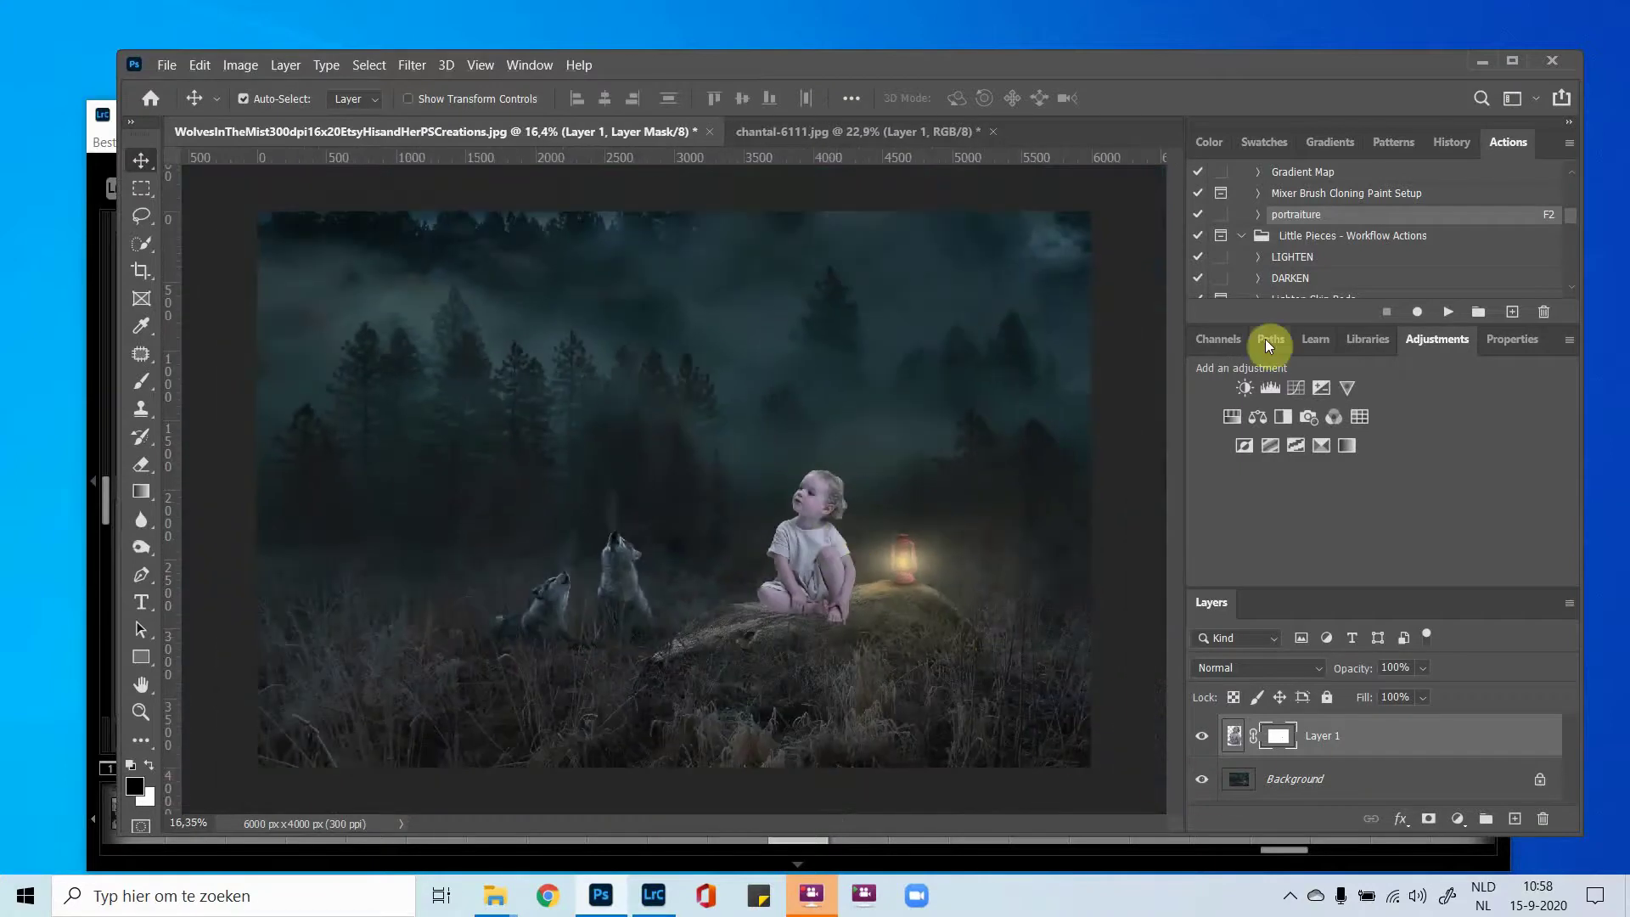
Run the Lighten Skin Reds action from the Little Pieces - Workflow Actions set and dismiss its message.
{"action": "left_click", "coordinate": [1419, 145]}
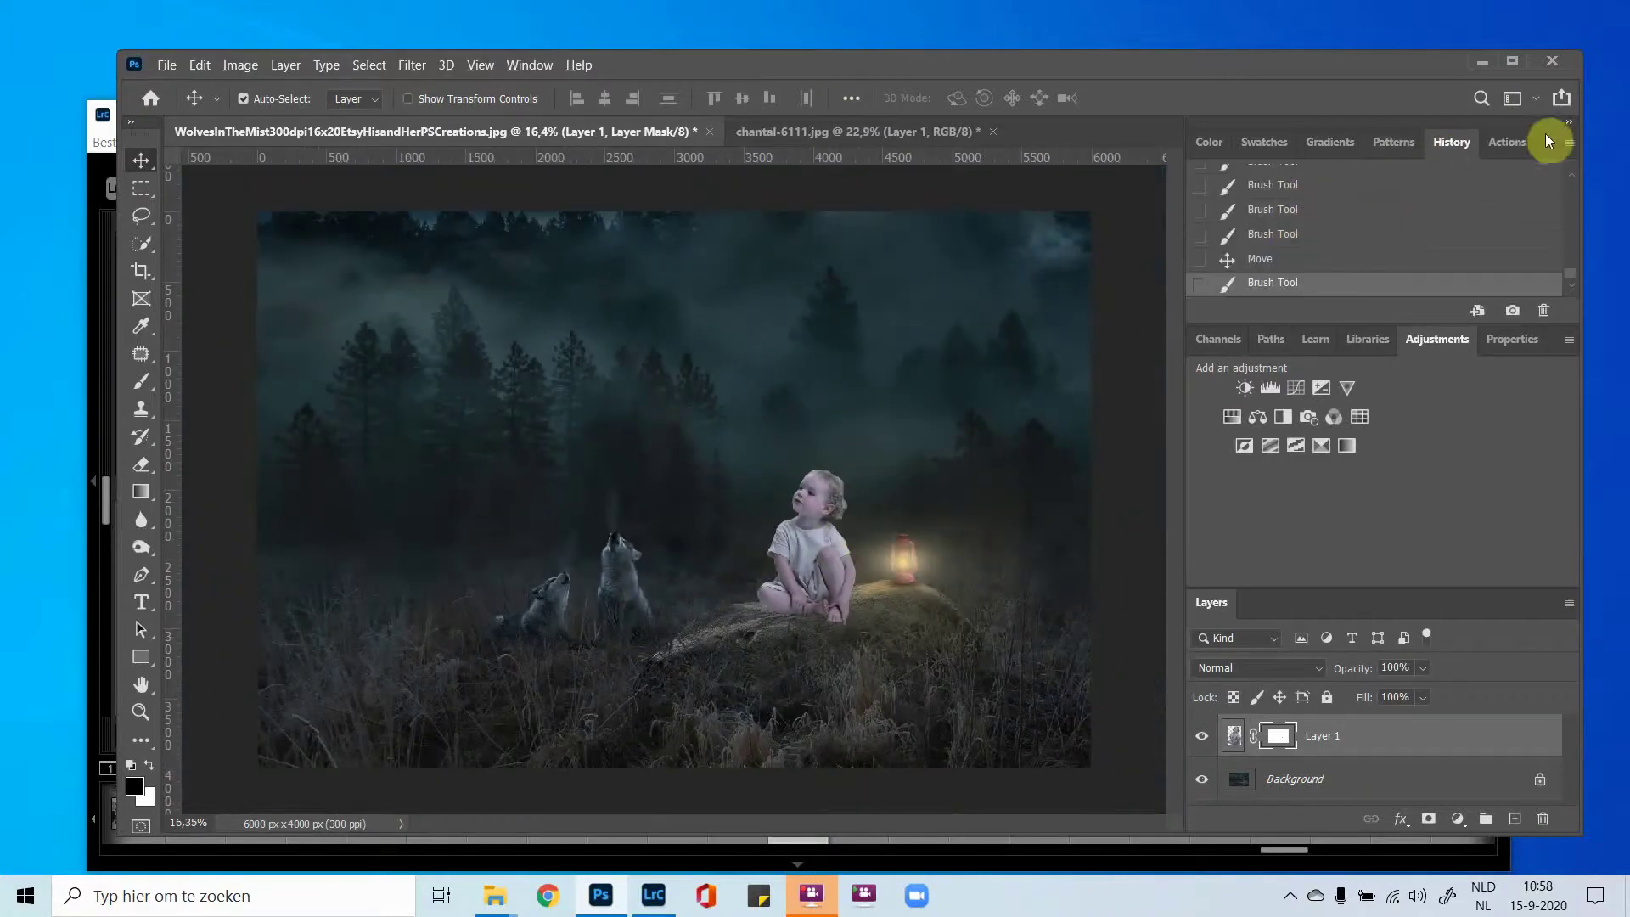
{"action": "left_click", "coordinate": [1519, 140]}
{"action": "scroll", "coordinate": [1426, 196], "scroll_direction": "down", "scroll_amount": 3}
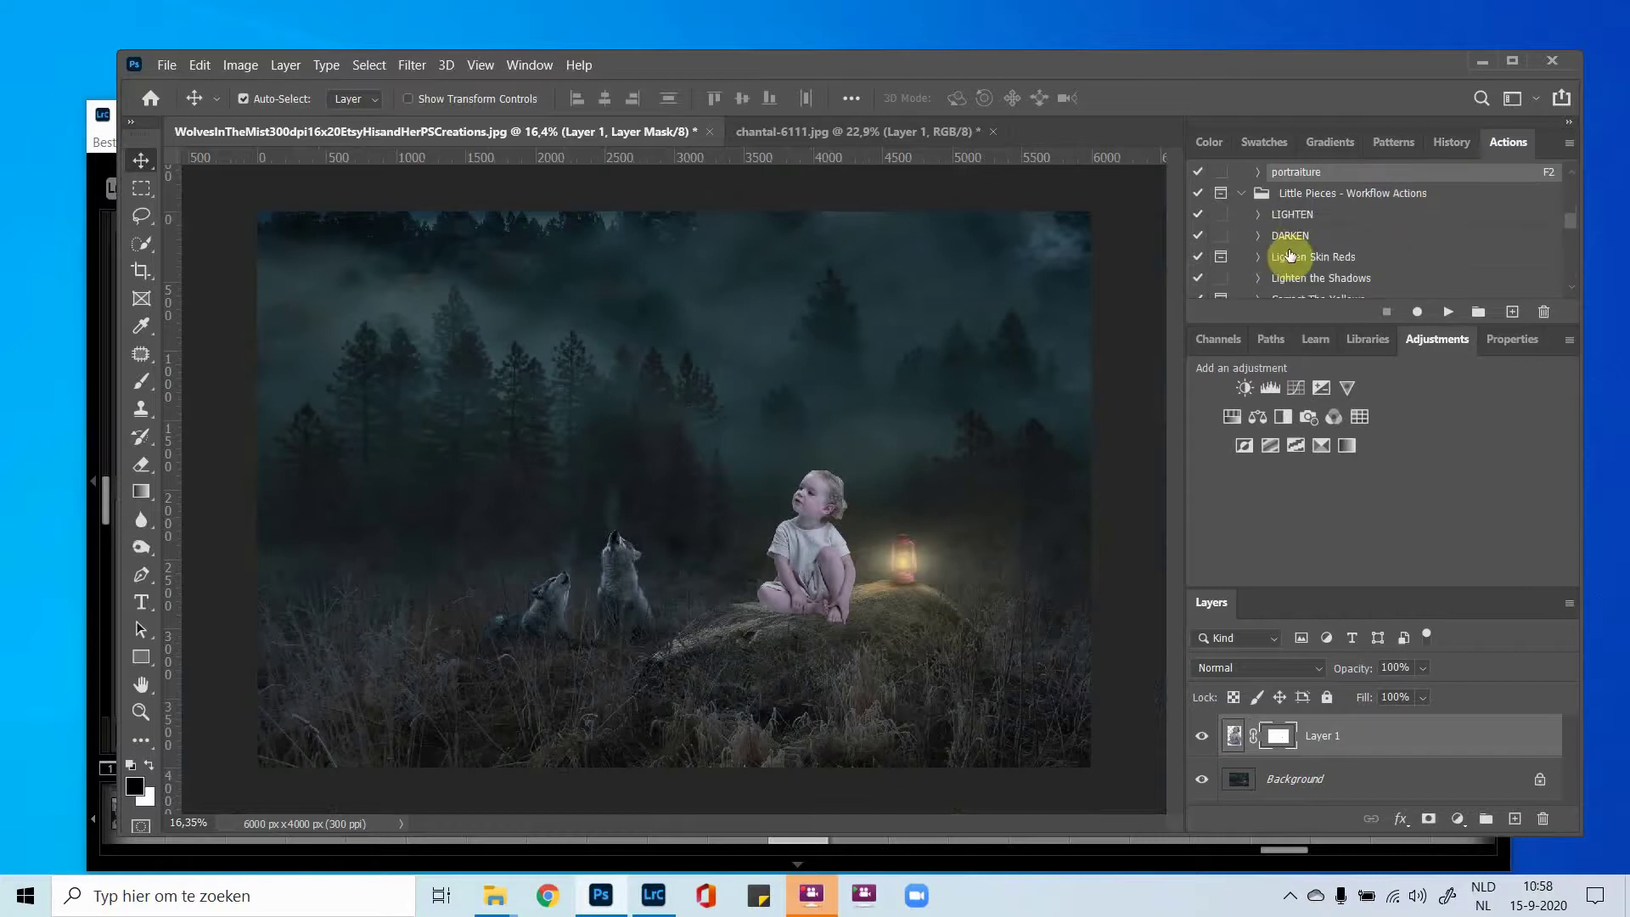
{"action": "left_click", "coordinate": [1297, 258]}
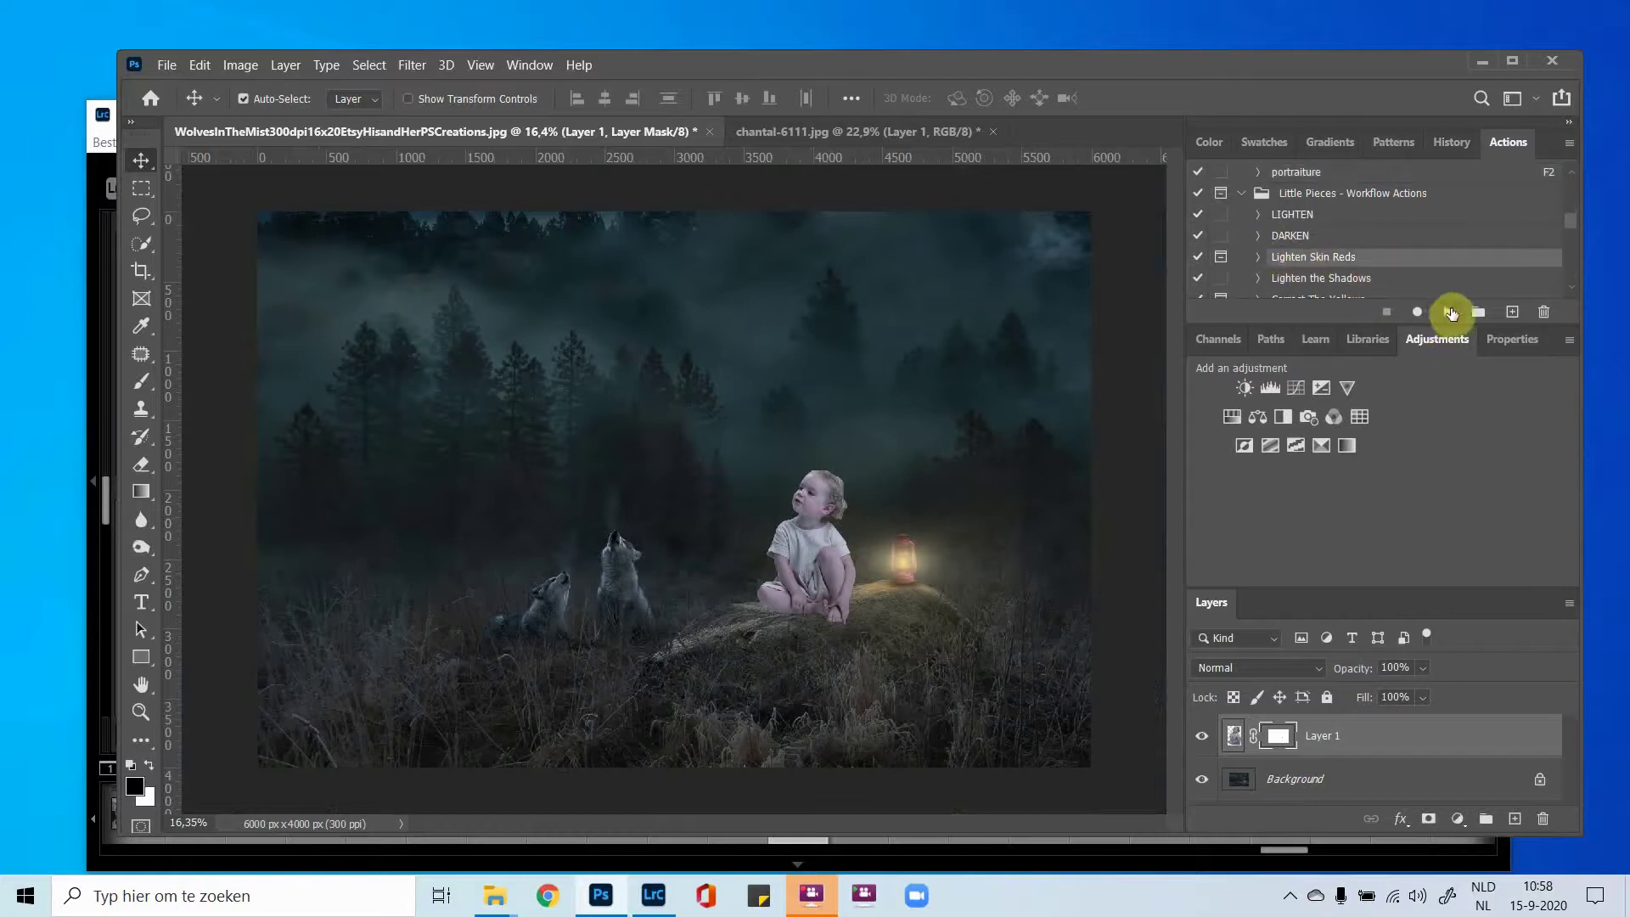
{"action": "left_click", "coordinate": [1449, 313]}
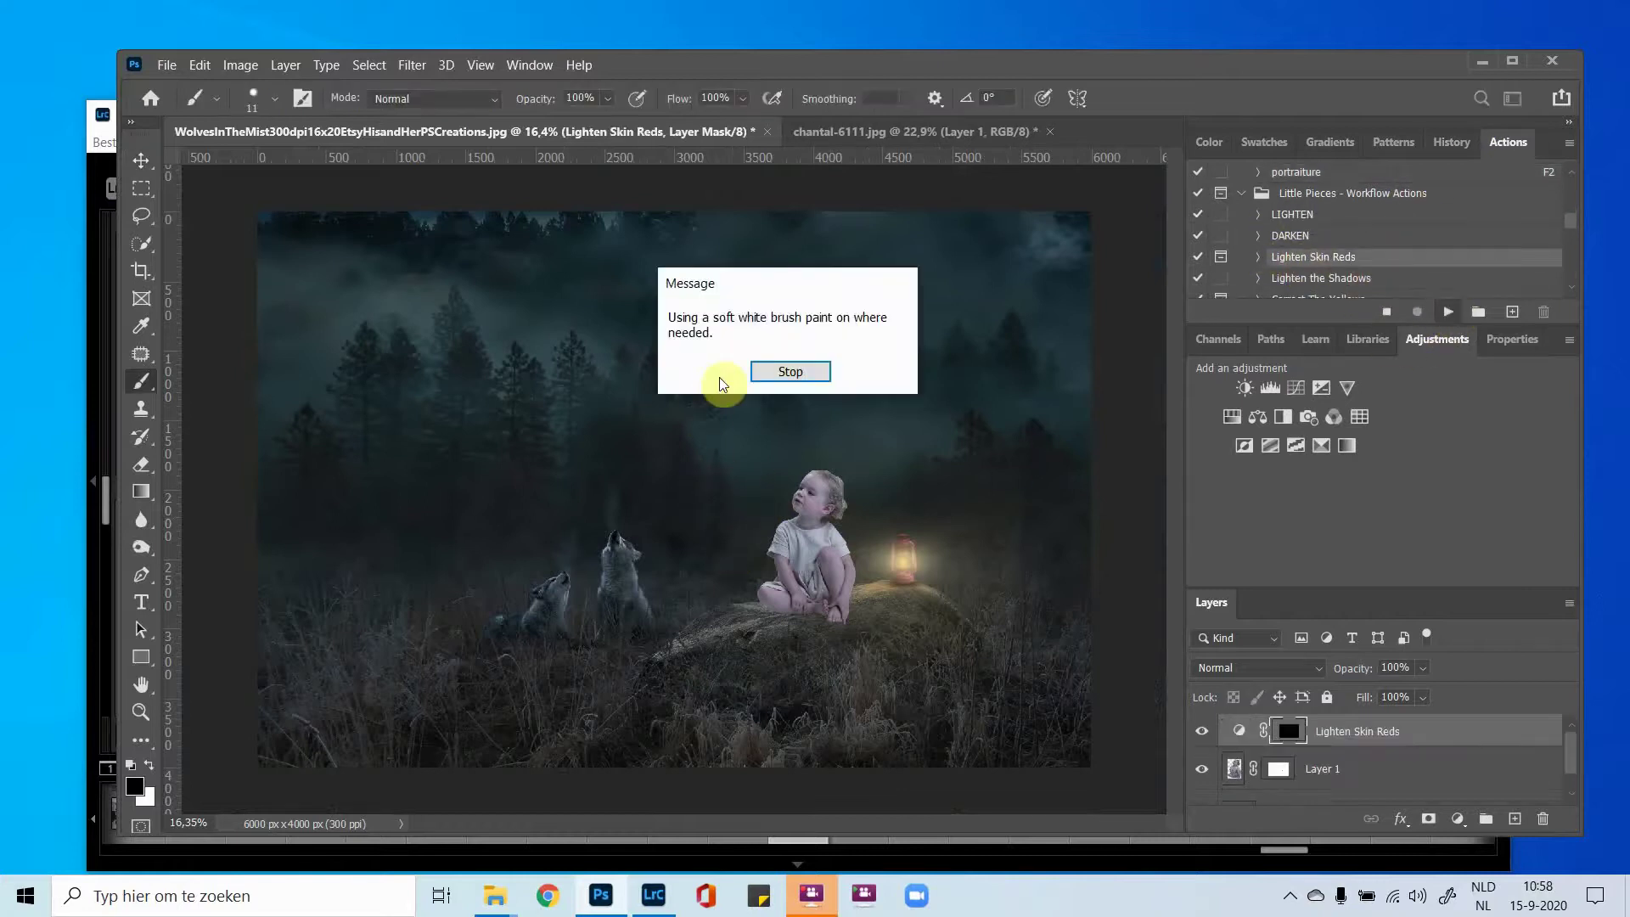
{"action": "left_click", "coordinate": [776, 372]}
Paint white on the Lighten Skin Reds mask over the child's skin with a 122 px brush, and compare the layer's effect in the whole scene.
{"action": "scroll", "coordinate": [769, 599], "scroll_direction": "up", "scroll_amount": 3}
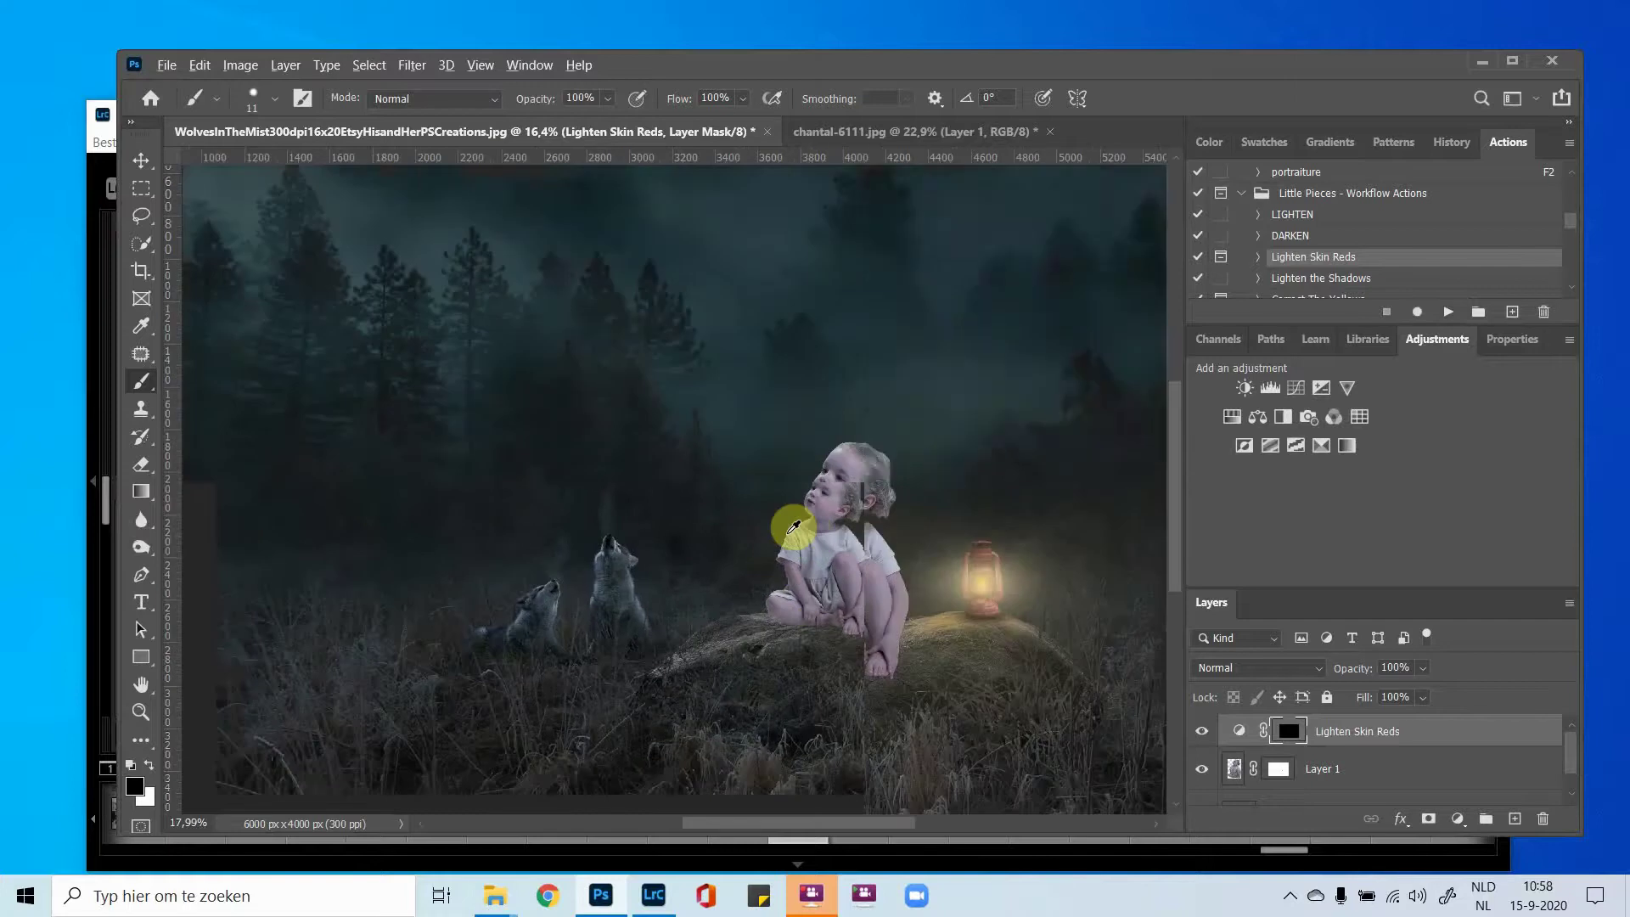
{"action": "scroll", "coordinate": [794, 527], "scroll_direction": "up", "scroll_amount": 8}
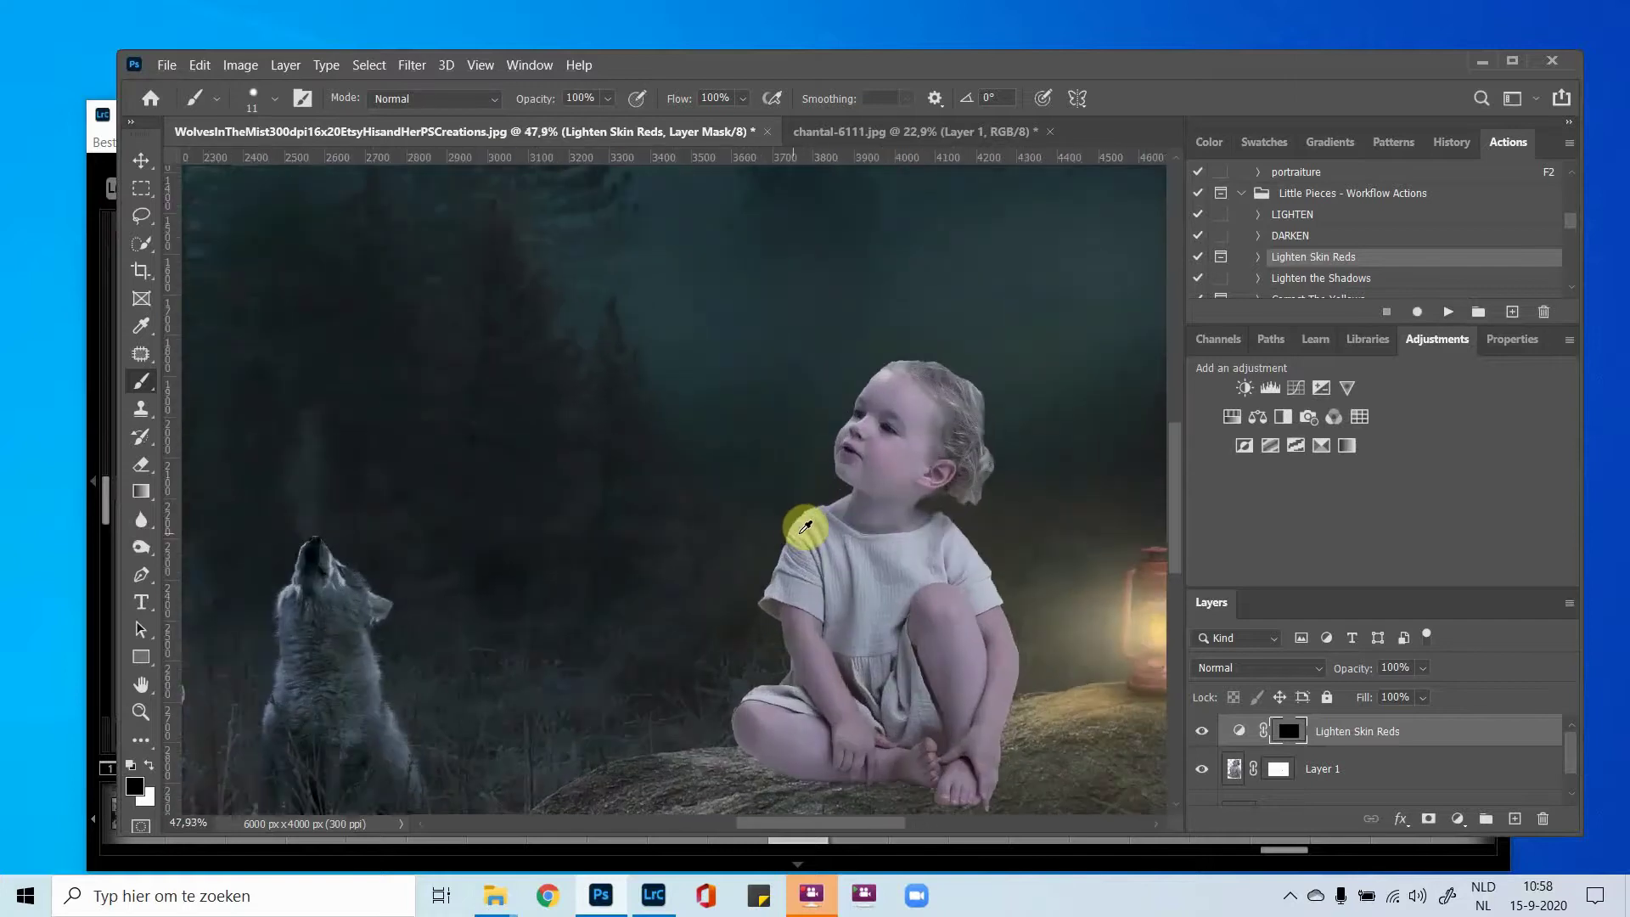
{"action": "mouse_move", "coordinate": [815, 471]}
{"action": "left_mouse_down"}
{"action": "mouse_move", "coordinate": [877, 500]}
{"action": "mouse_move", "coordinate": [838, 473]}
{"action": "left_mouse_up"}
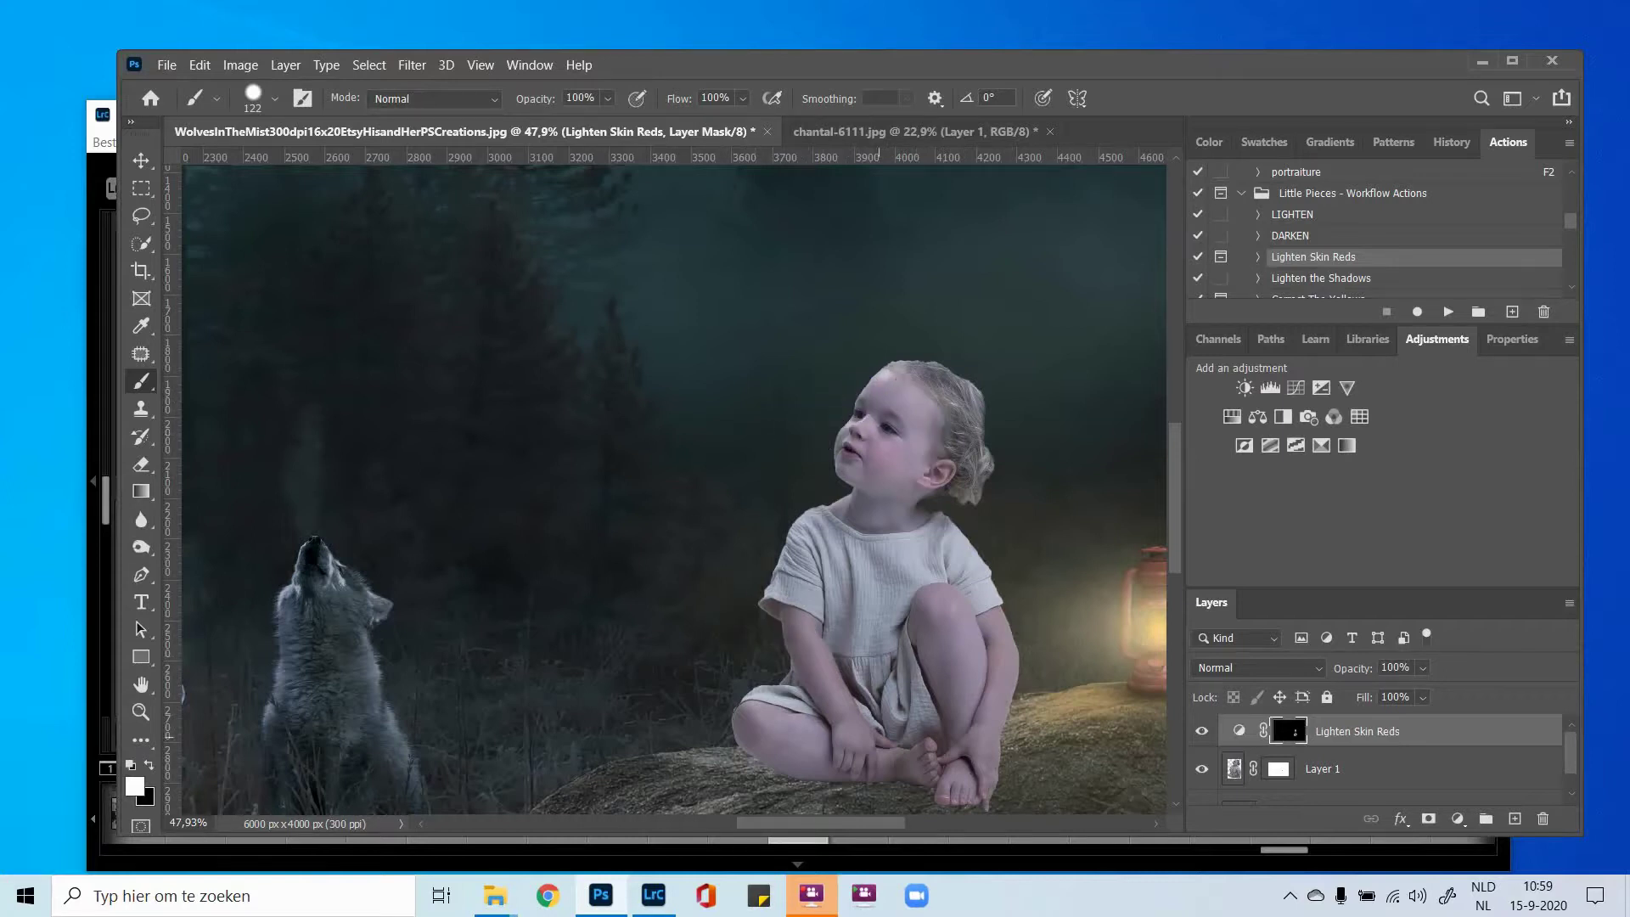
{"action": "scroll", "coordinate": [810, 577], "scroll_direction": "down", "scroll_amount": 5, "text": "alt"}
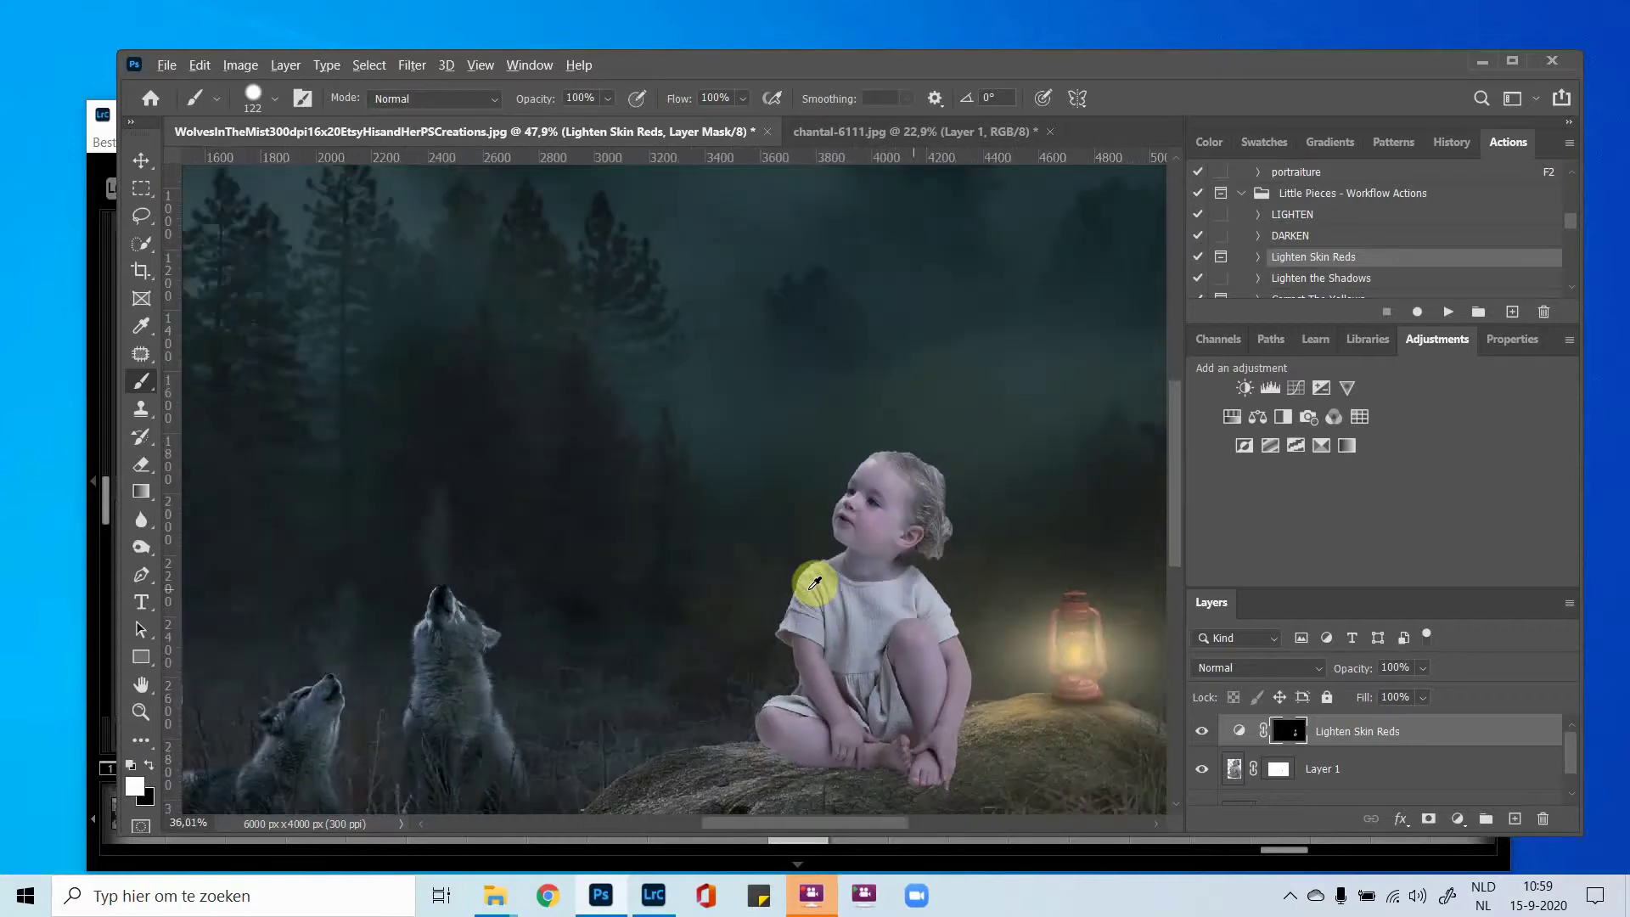
{"action": "scroll", "coordinate": [813, 582], "scroll_direction": "down", "scroll_amount": 2, "text": "alt"}
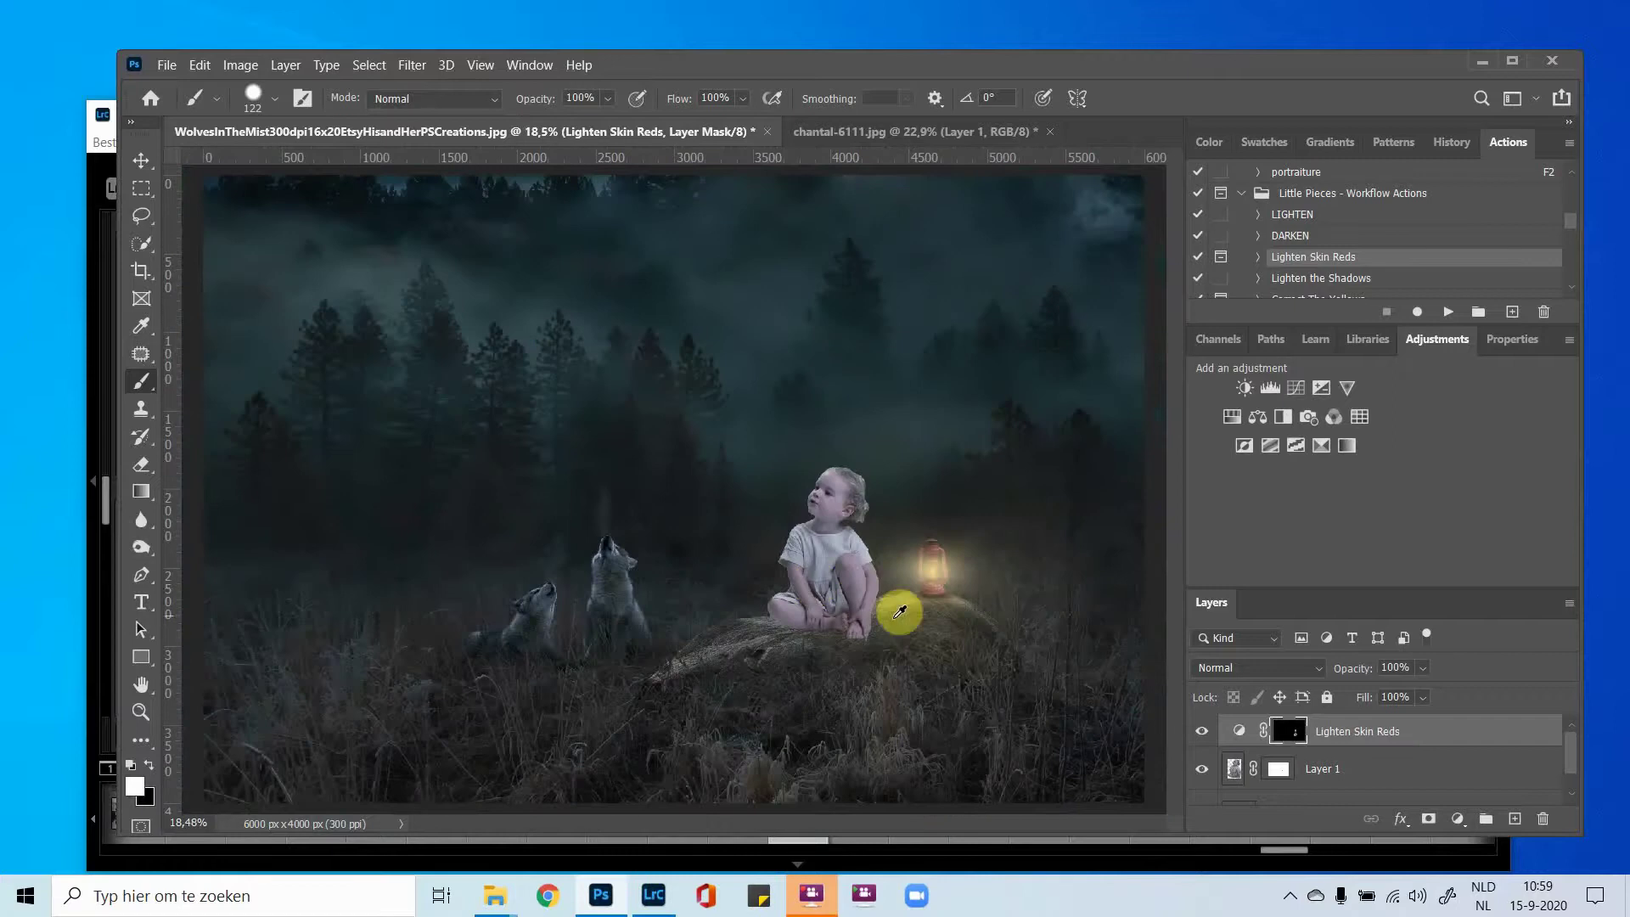
{"action": "left_click", "coordinate": [1201, 731]}
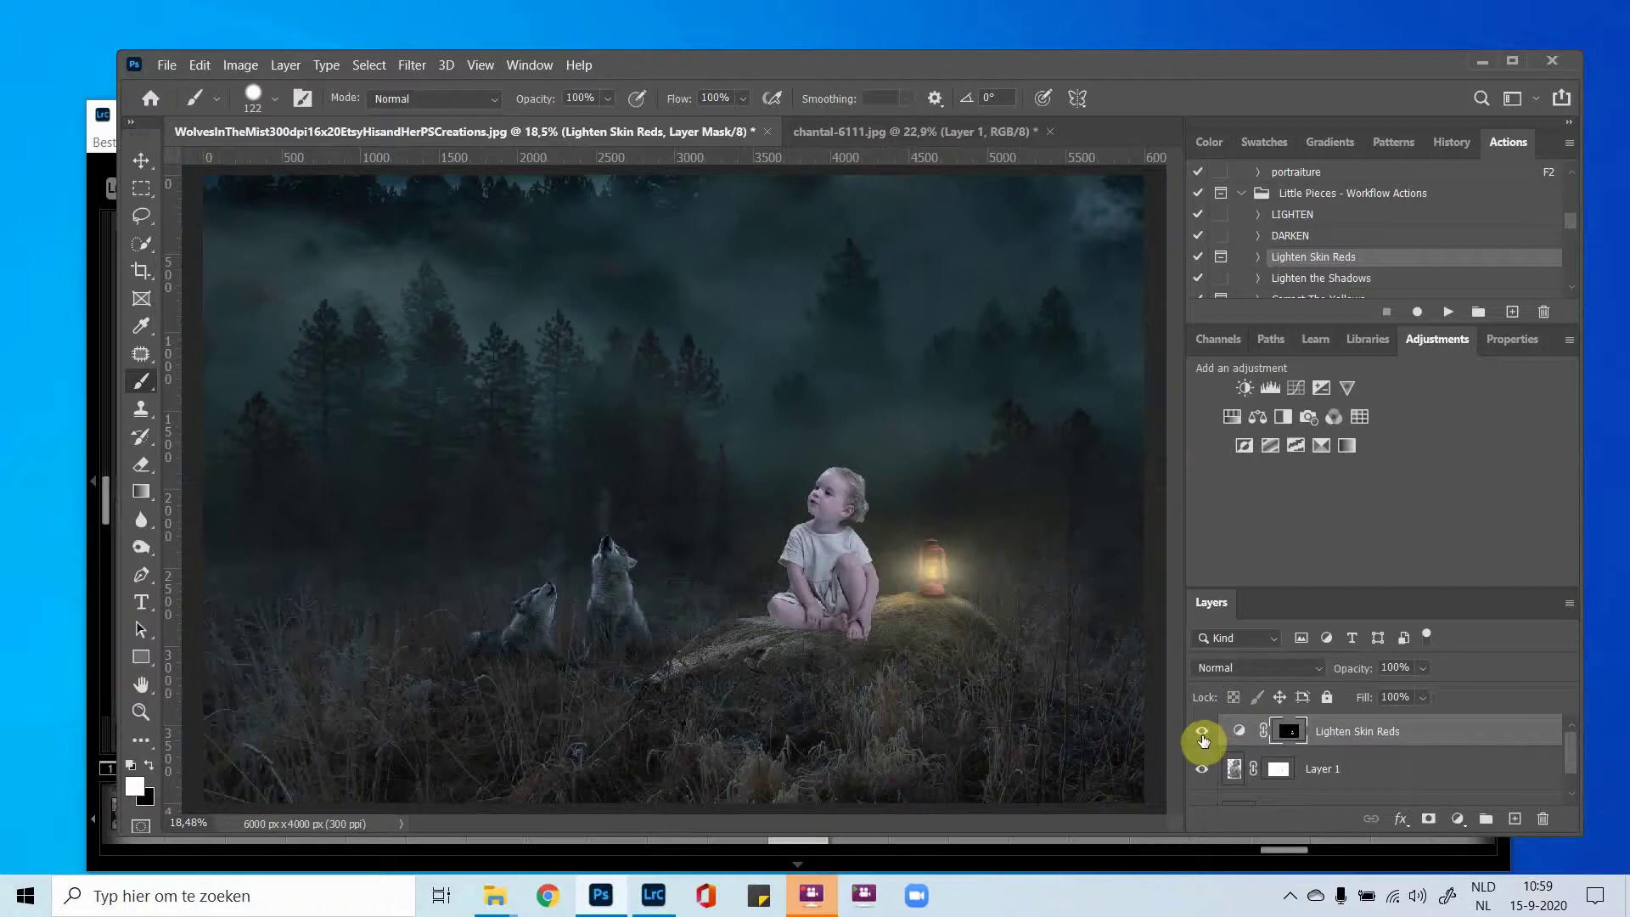
Add a Photo Filter adjustment layer with Warming Filter (85) at 25% density above Lighten Skin Reds.
{"action": "scroll", "coordinate": [747, 518], "scroll_direction": "up", "scroll_amount": 4, "text": "alt"}
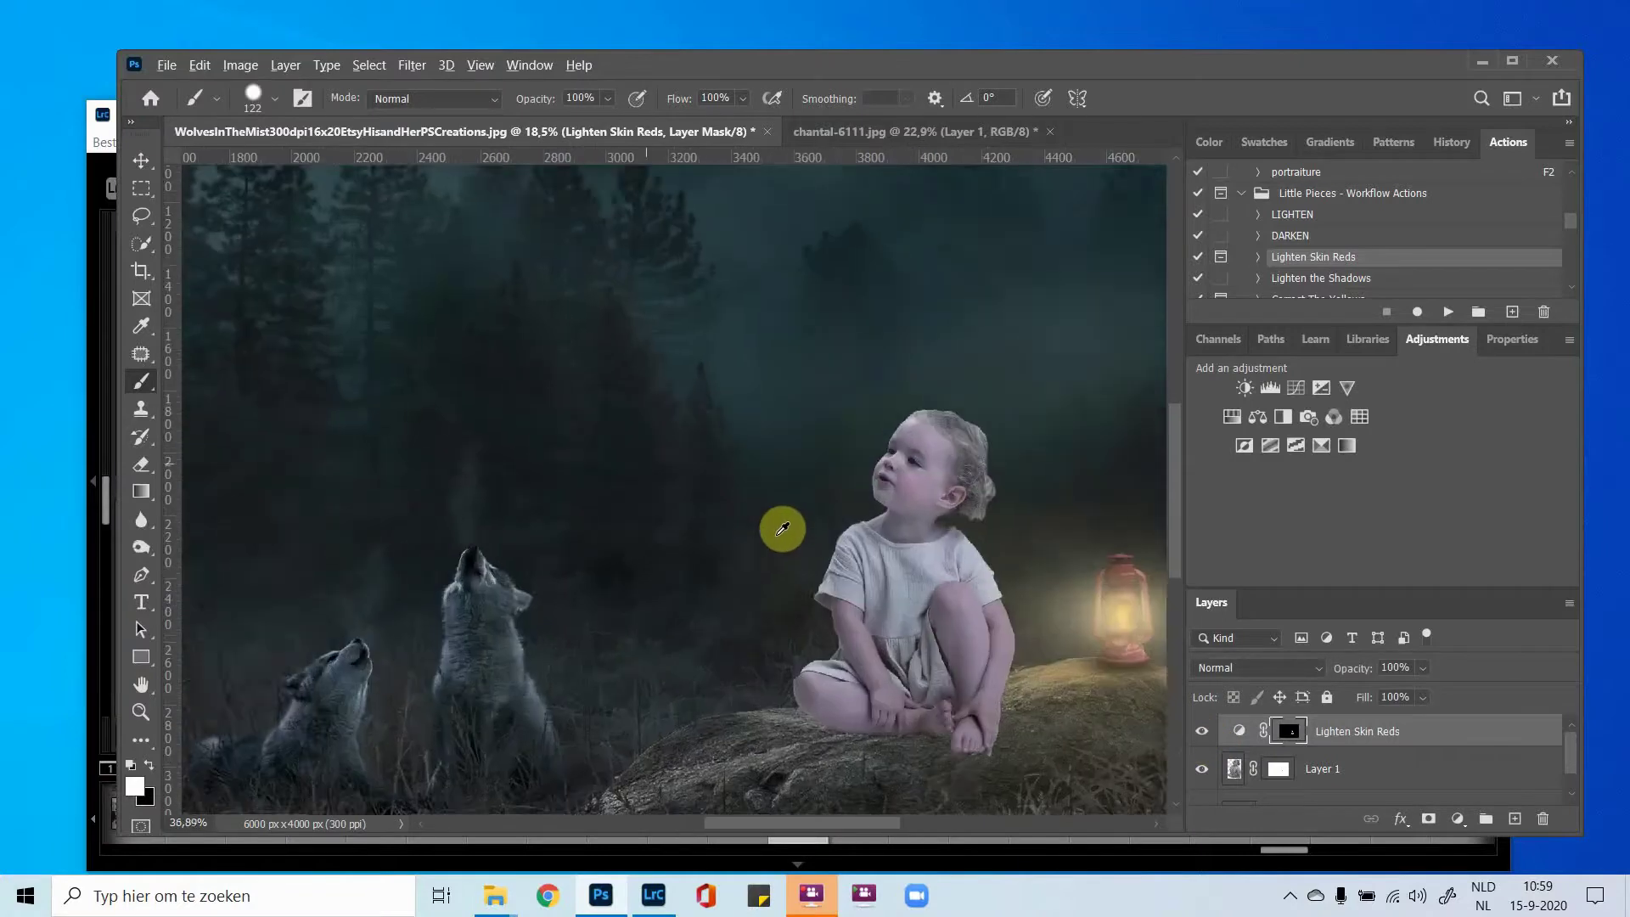
{"action": "scroll", "coordinate": [790, 534], "scroll_direction": "up", "scroll_amount": 2, "text": "alt"}
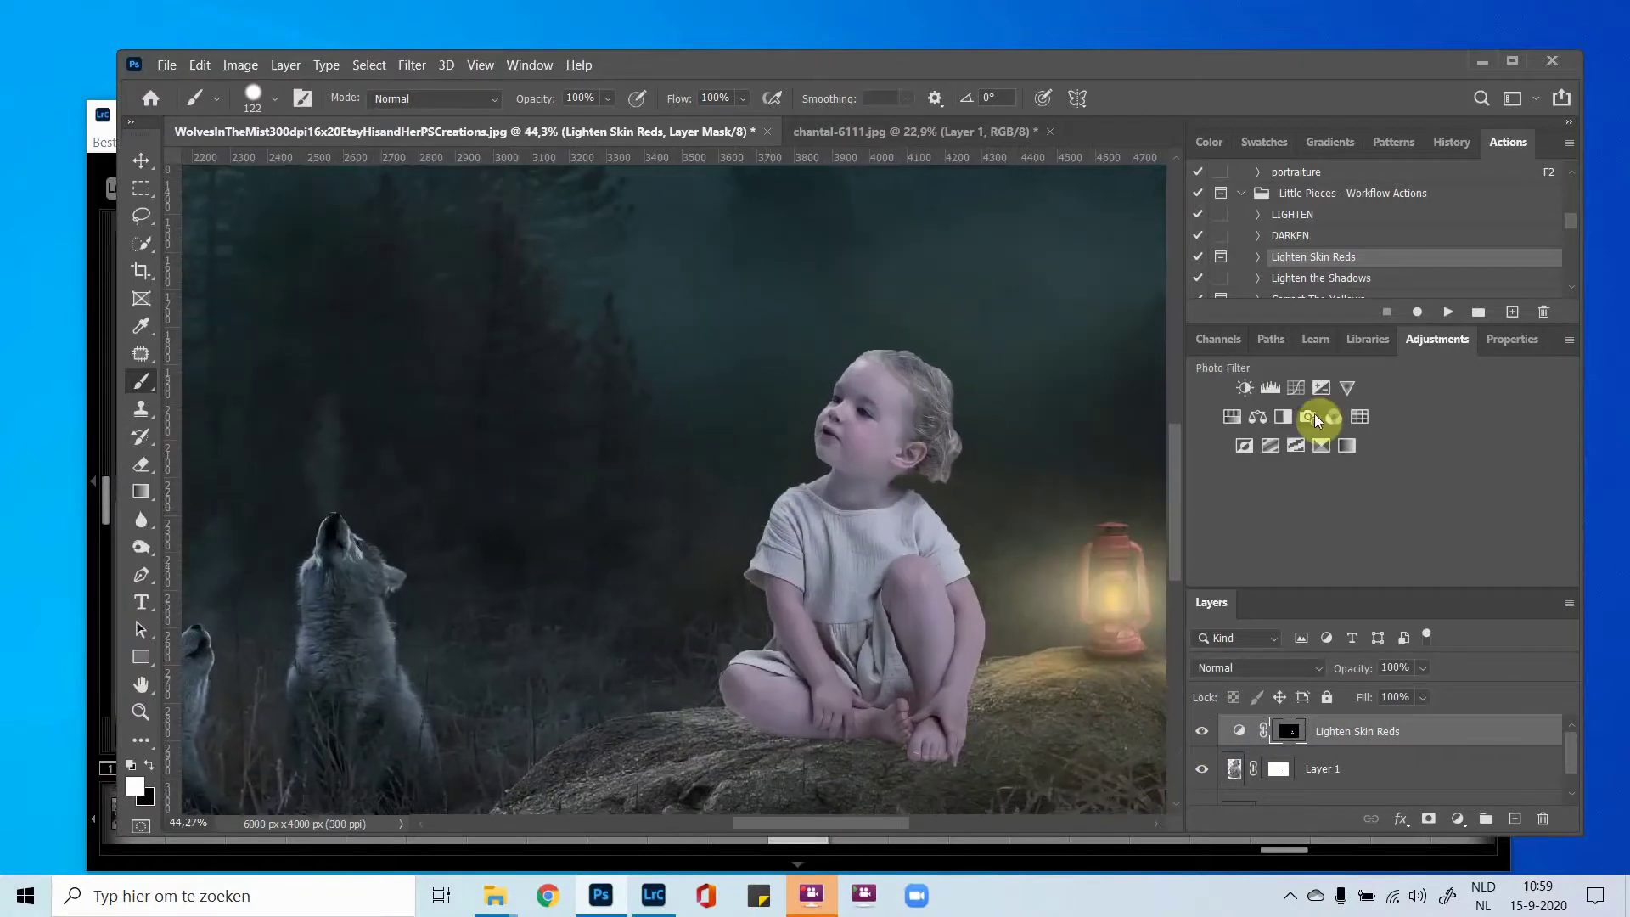
{"action": "left_click", "coordinate": [1311, 418]}
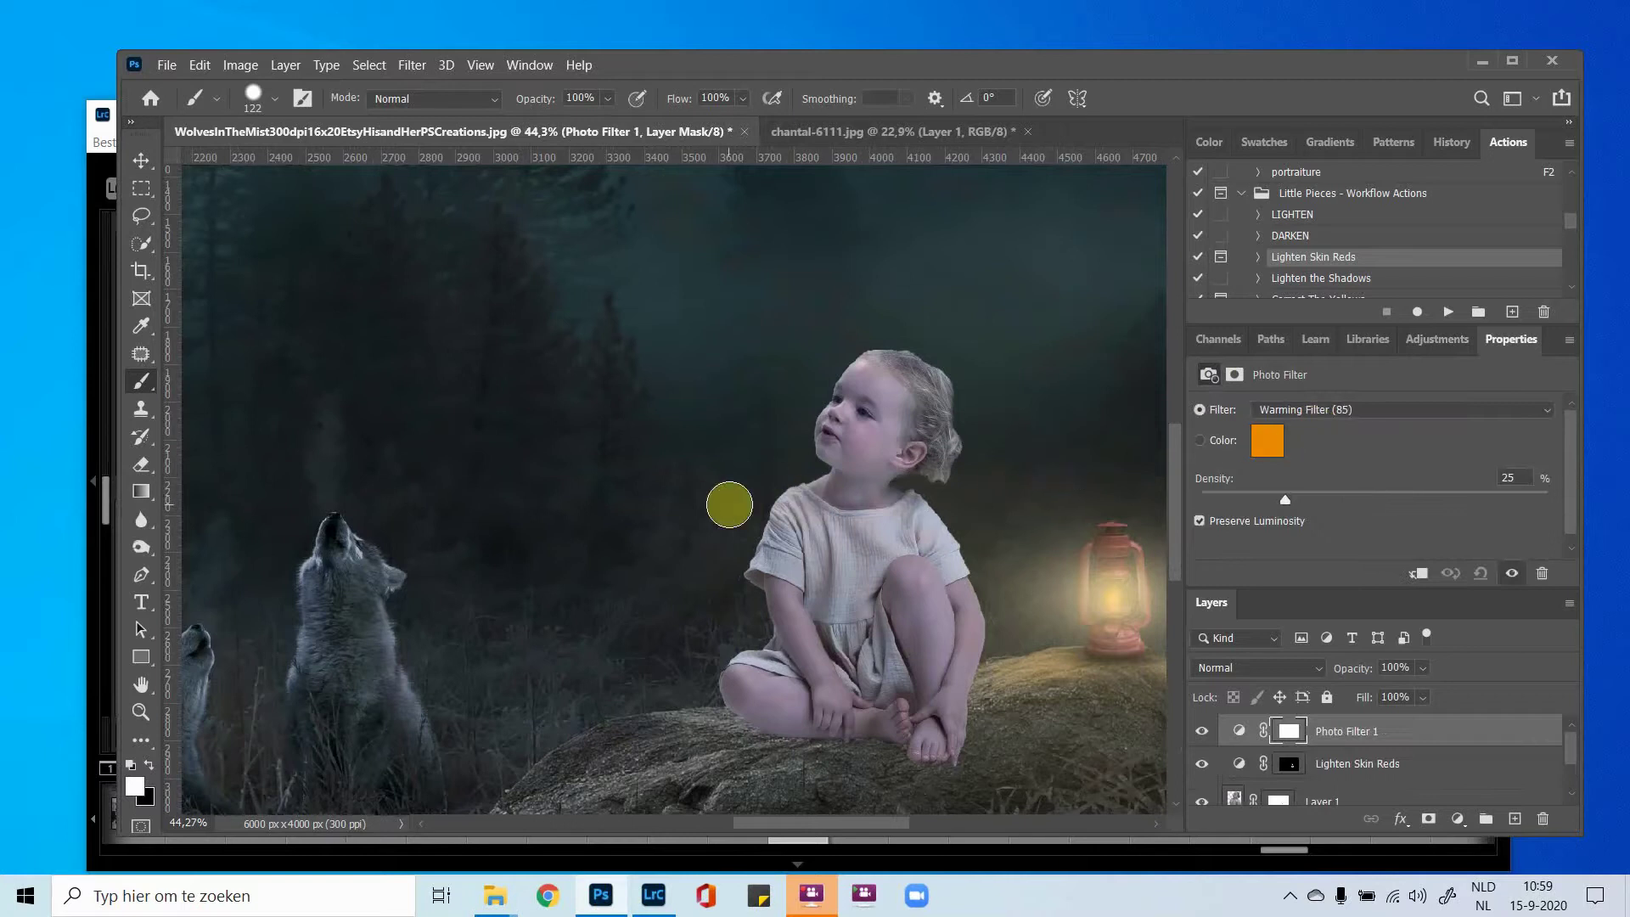
Hide the Photo Filter layer and move it below Lighten Skin Reds, directly above the child's layer.
{"action": "scroll", "coordinate": [729, 505], "scroll_direction": "down", "scroll_amount": 3, "text": "alt"}
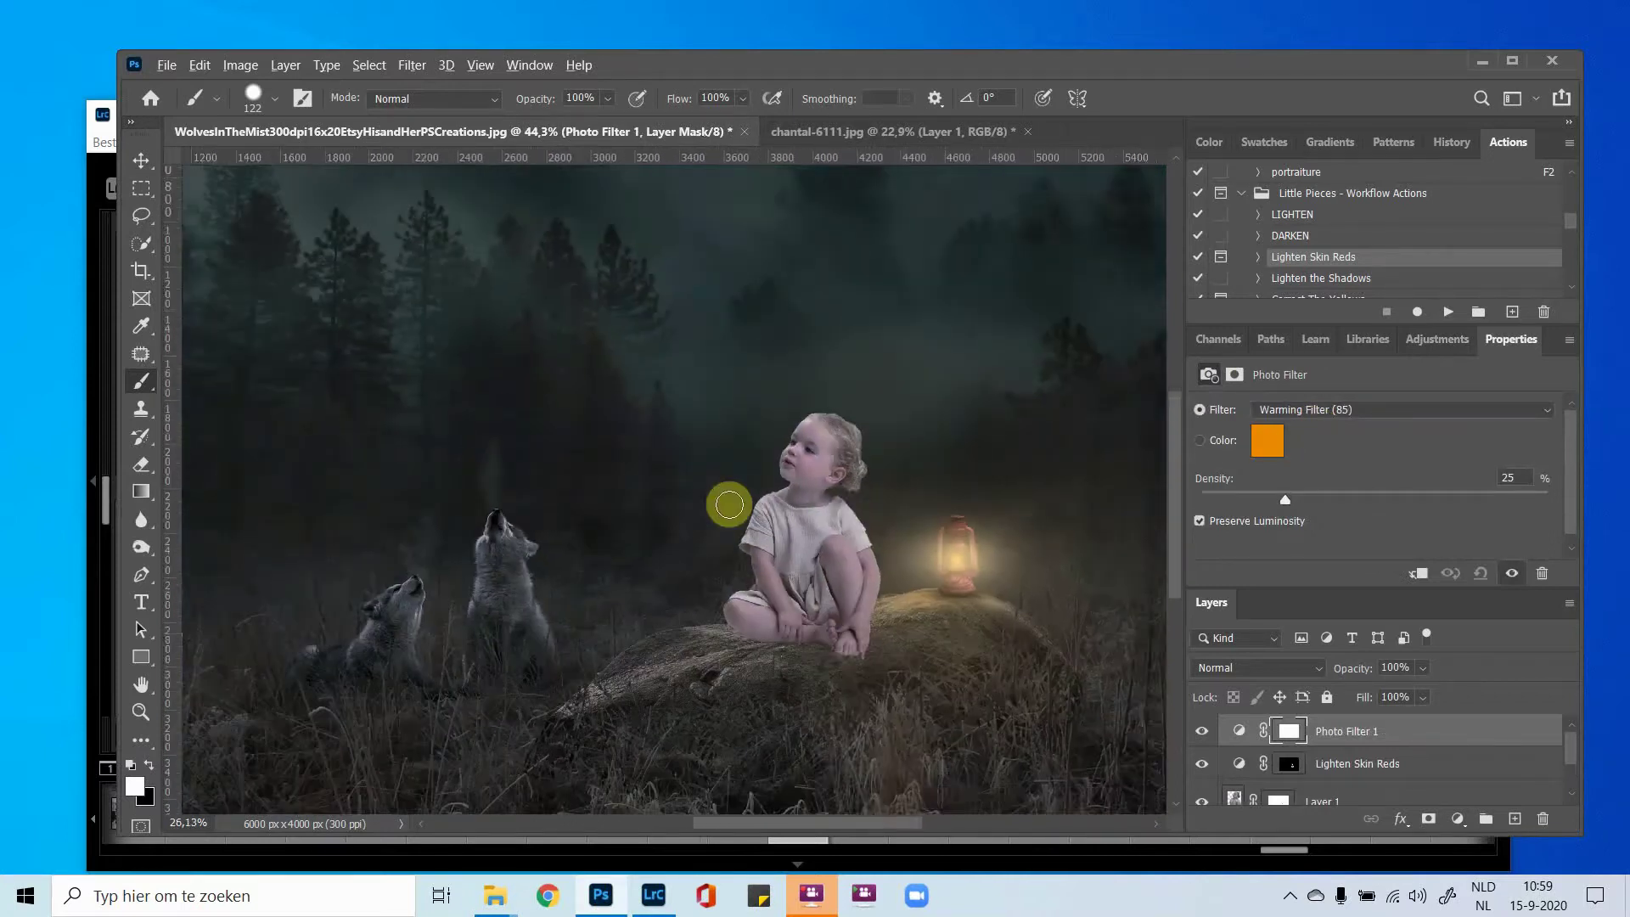
{"action": "scroll", "coordinate": [729, 505], "scroll_direction": "down", "scroll_amount": 2, "text": "alt"}
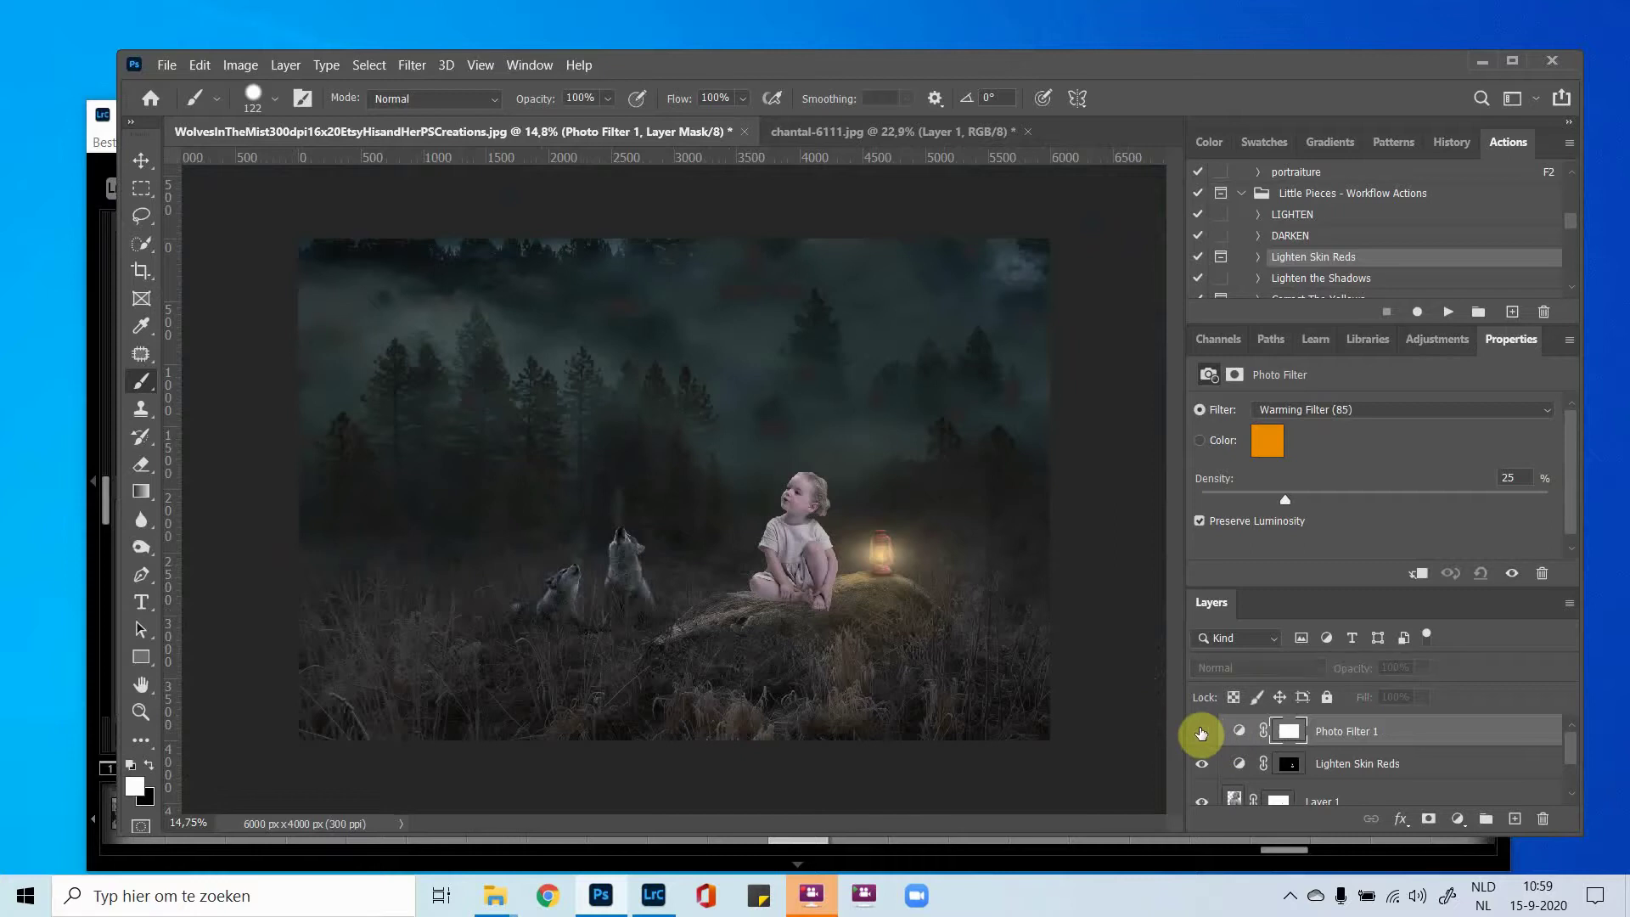
{"action": "left_click", "coordinate": [1201, 731]}
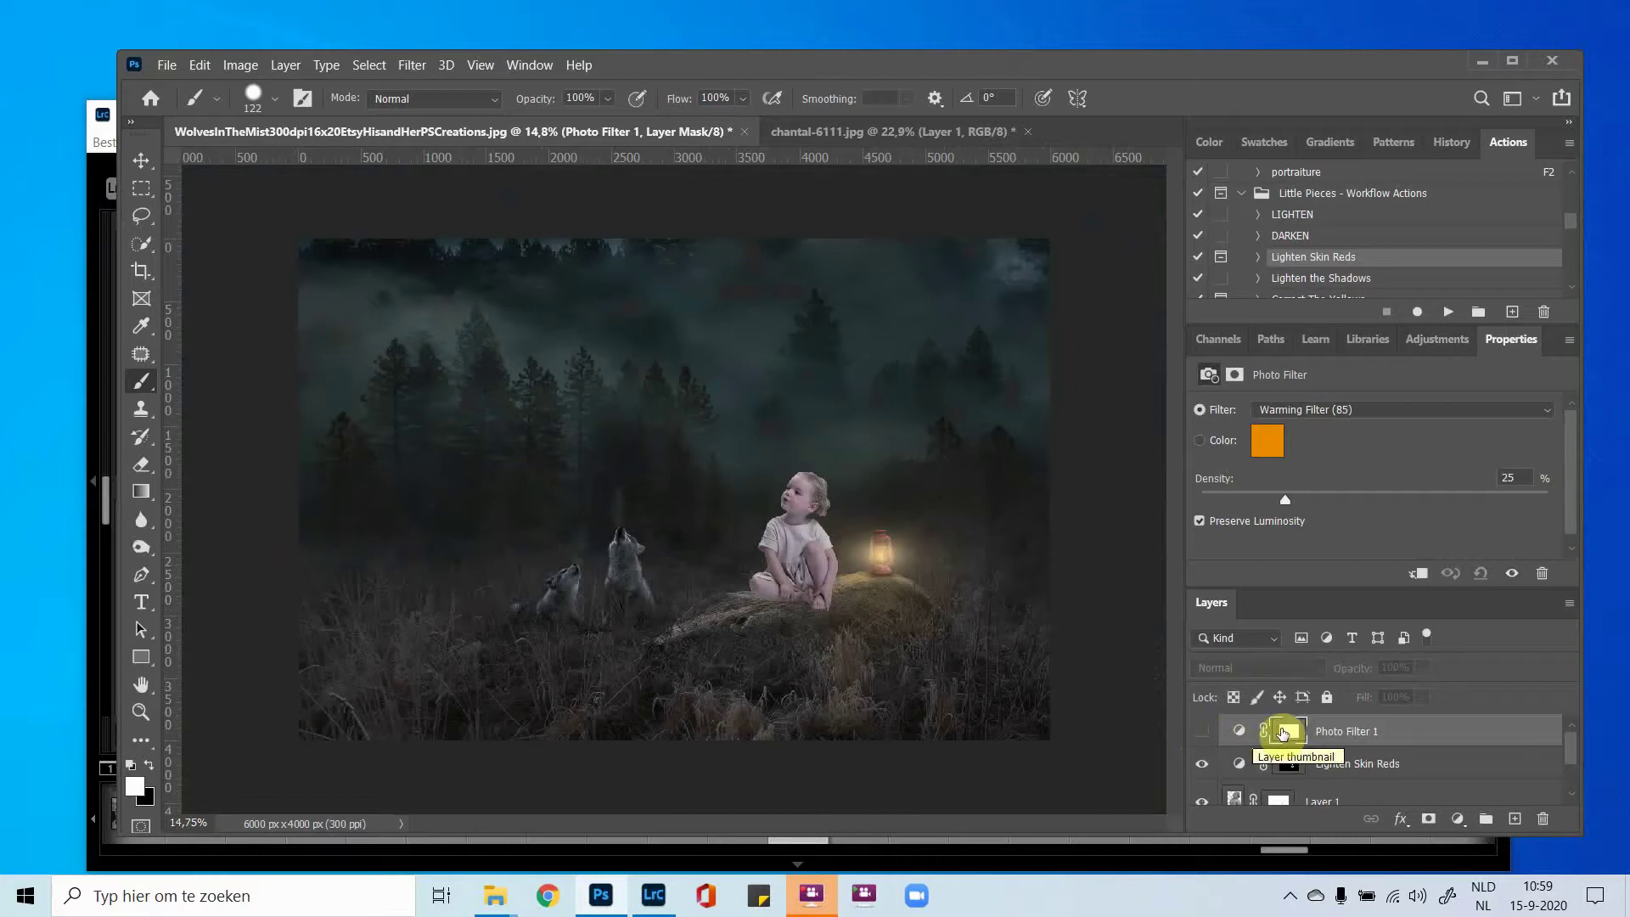
{"action": "left_click_drag", "start_coordinate": [1318, 737], "coordinate": [1437, 572]}
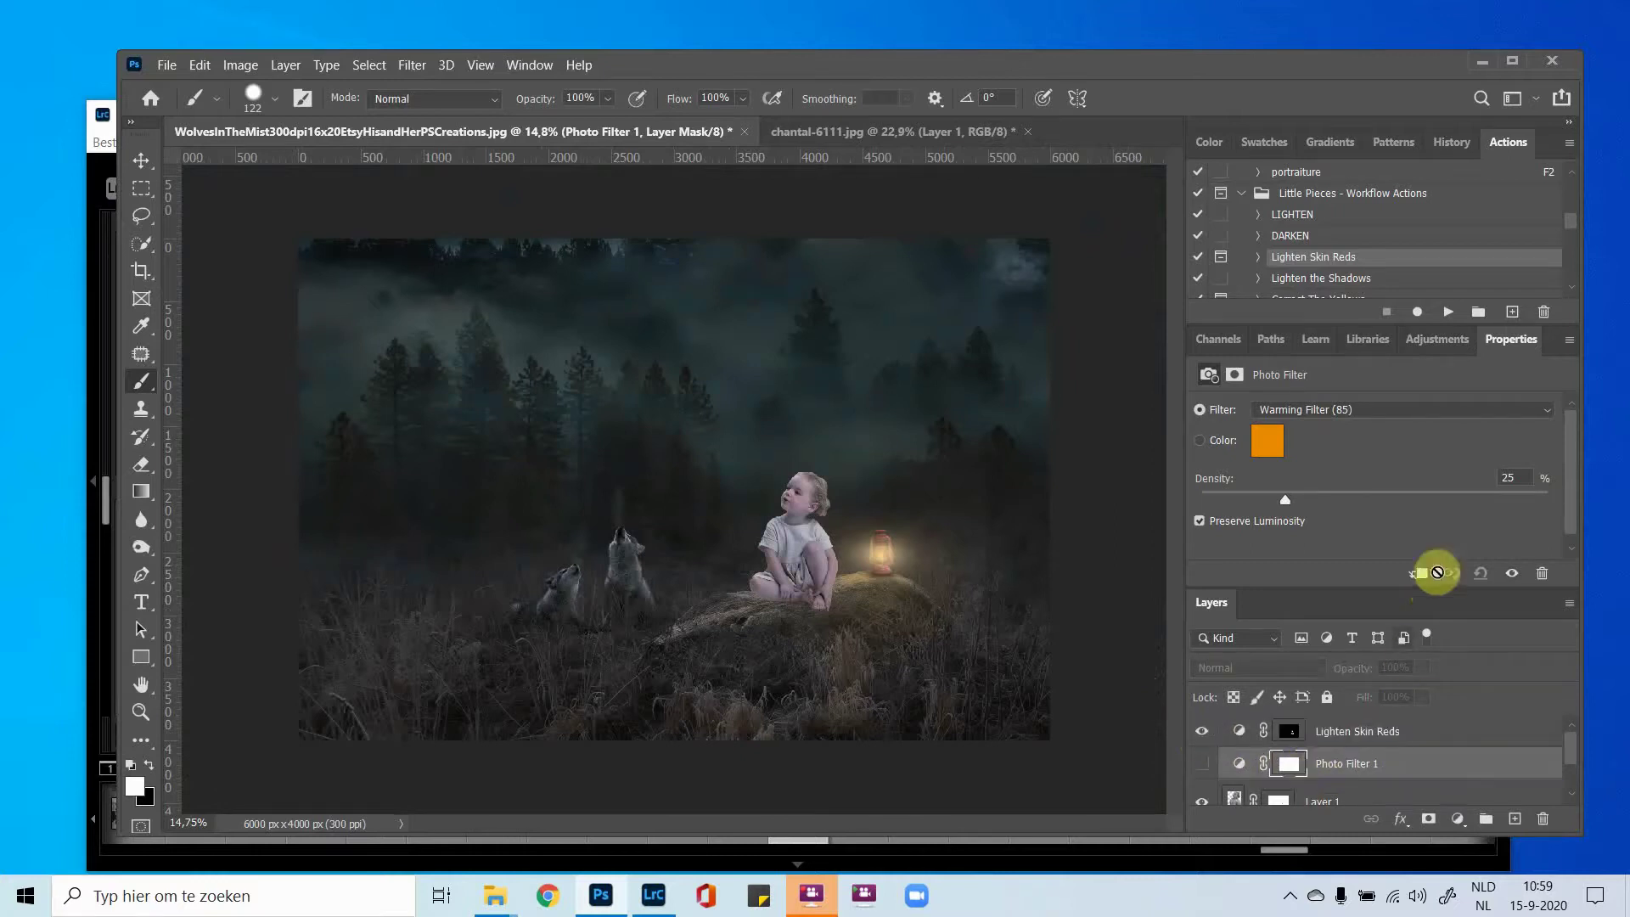
Clip the Photo Filter 1 adjustment to the child's layer, turn its visibility on, and check the warmed skin against the scene.
{"action": "left_click", "coordinate": [1417, 575]}
{"action": "left_click", "coordinate": [1201, 763]}
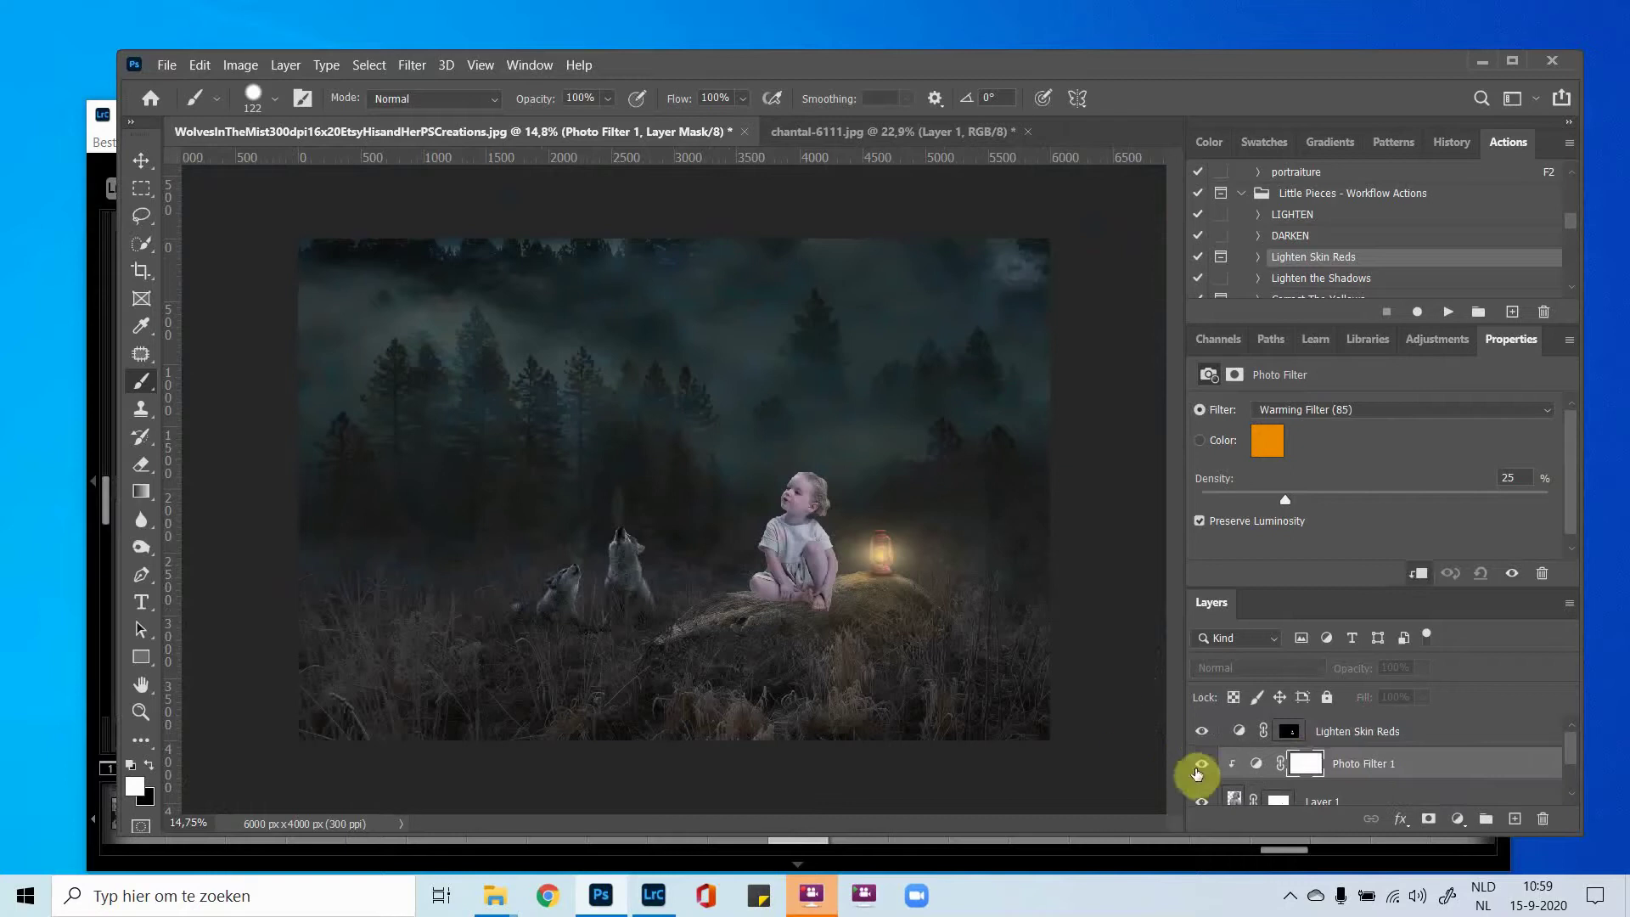
{"action": "scroll", "coordinate": [739, 485], "scroll_direction": "up", "scroll_amount": 3}
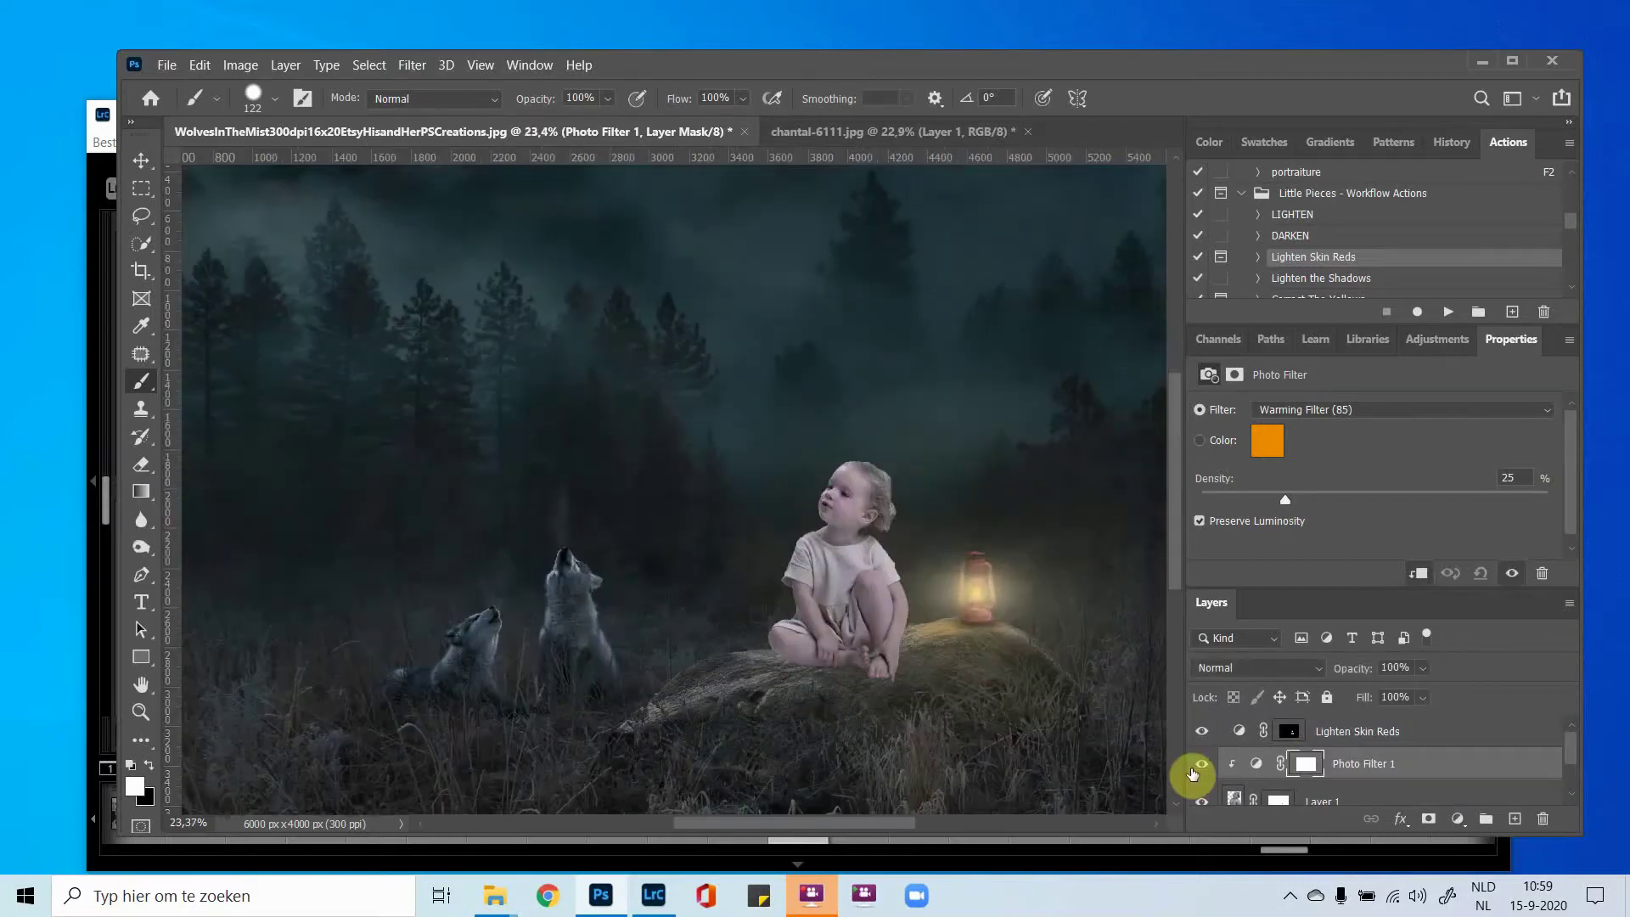
{"action": "scroll", "coordinate": [652, 553], "scroll_direction": "down", "scroll_amount": 2}
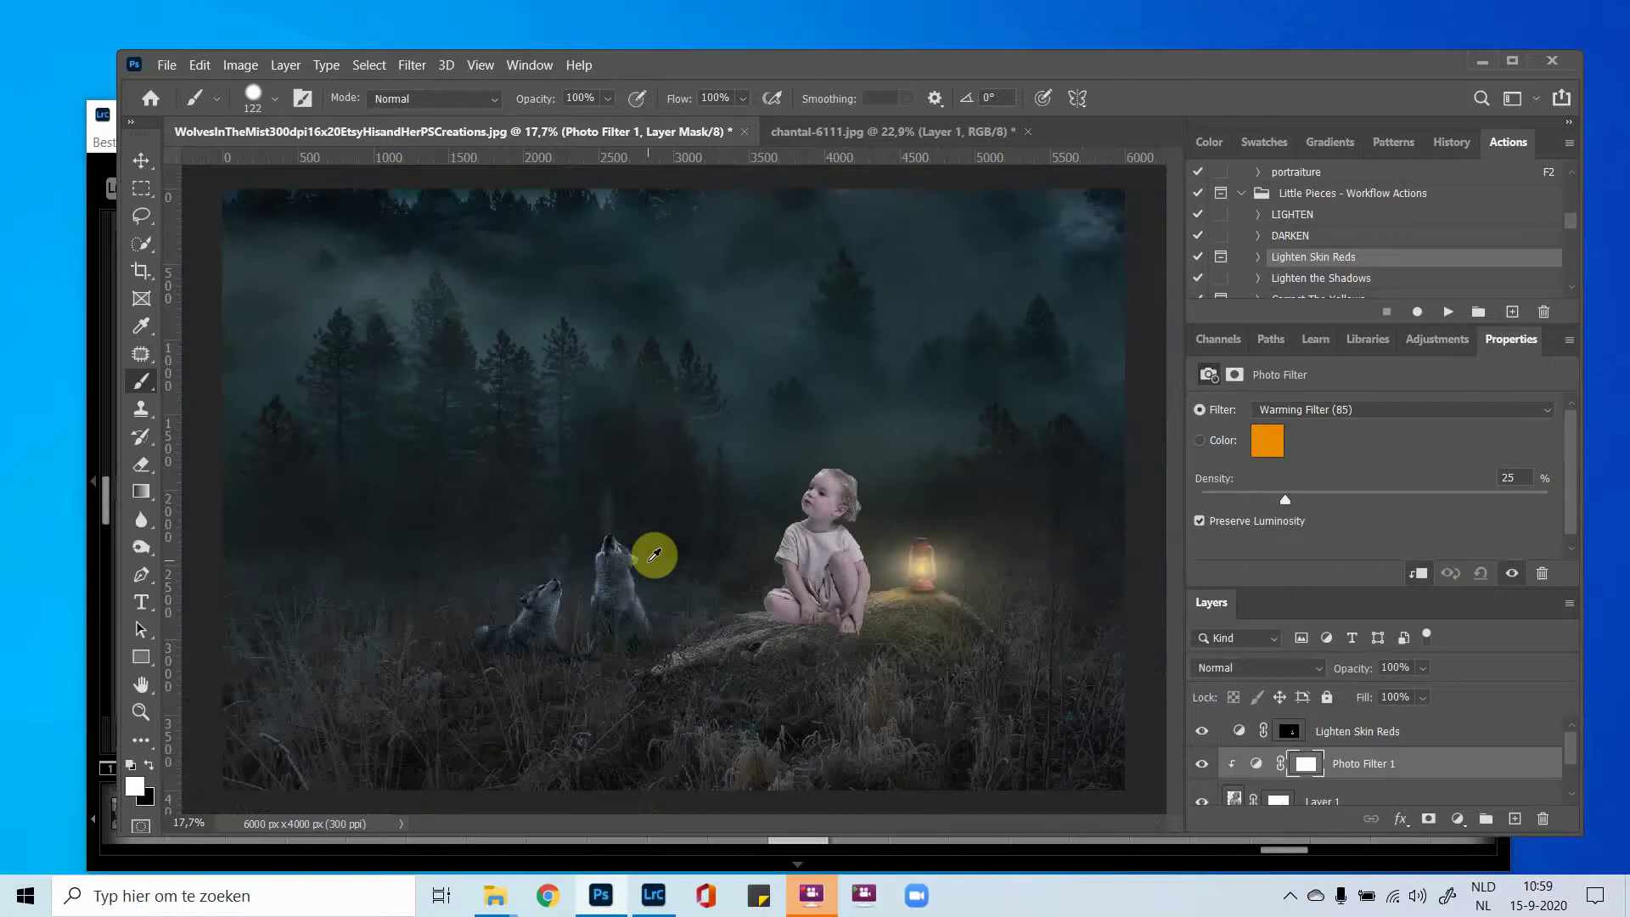
{"action": "scroll", "coordinate": [654, 555], "scroll_direction": "up", "scroll_amount": 3}
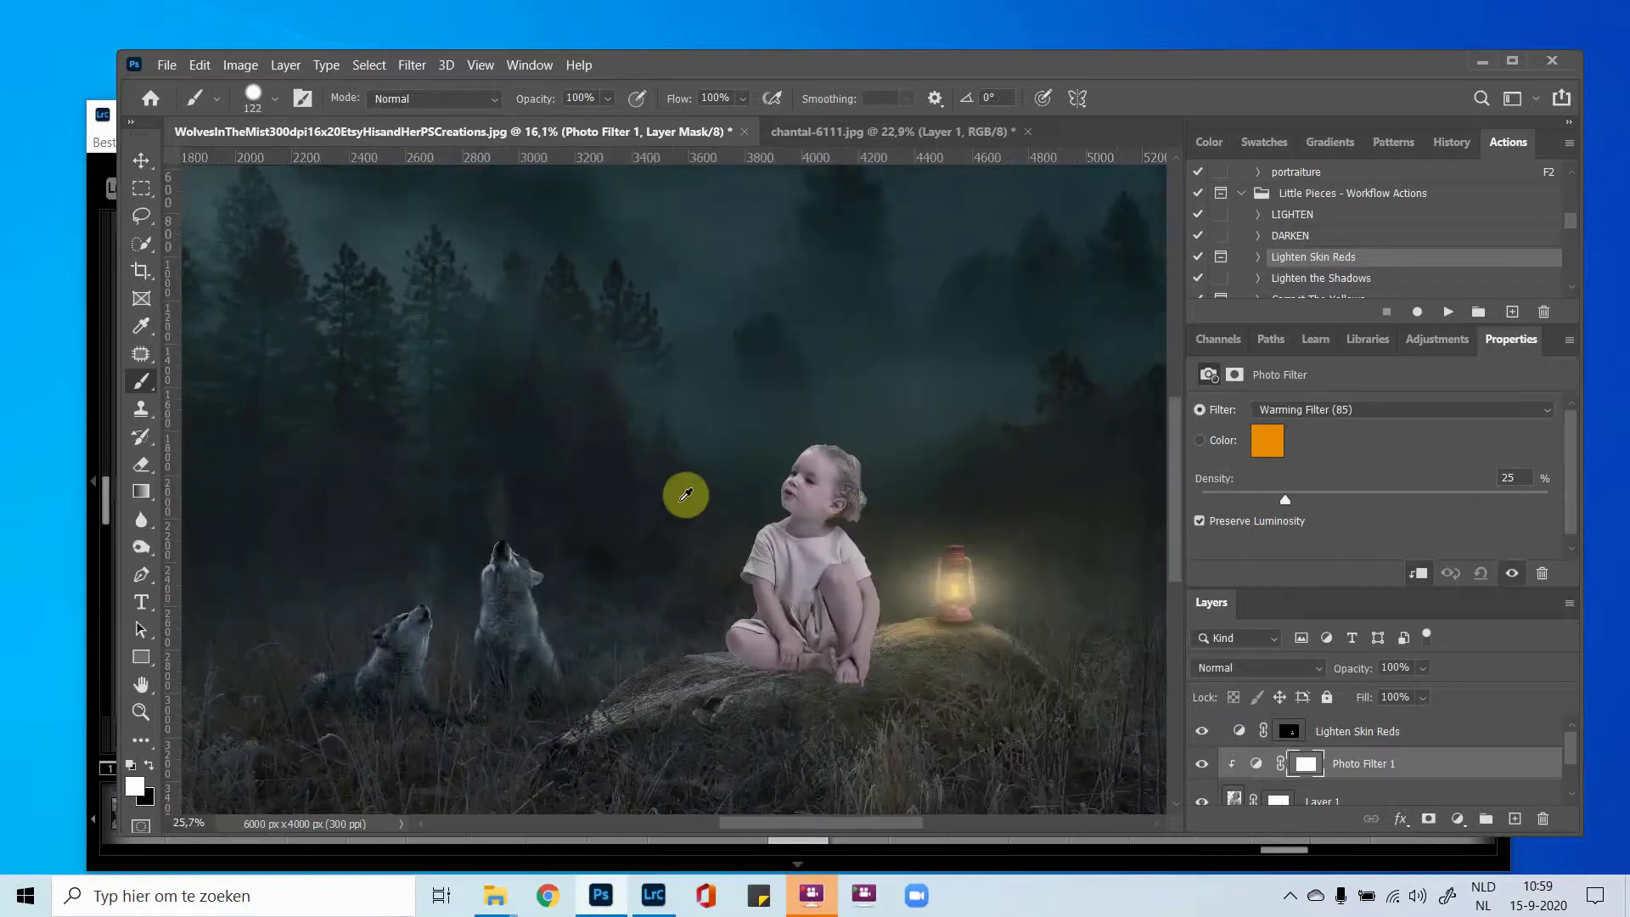
{"action": "scroll", "coordinate": [686, 494], "scroll_direction": "up", "scroll_amount": 3}
{"action": "scroll", "coordinate": [686, 494], "scroll_direction": "up", "scroll_amount": 1}
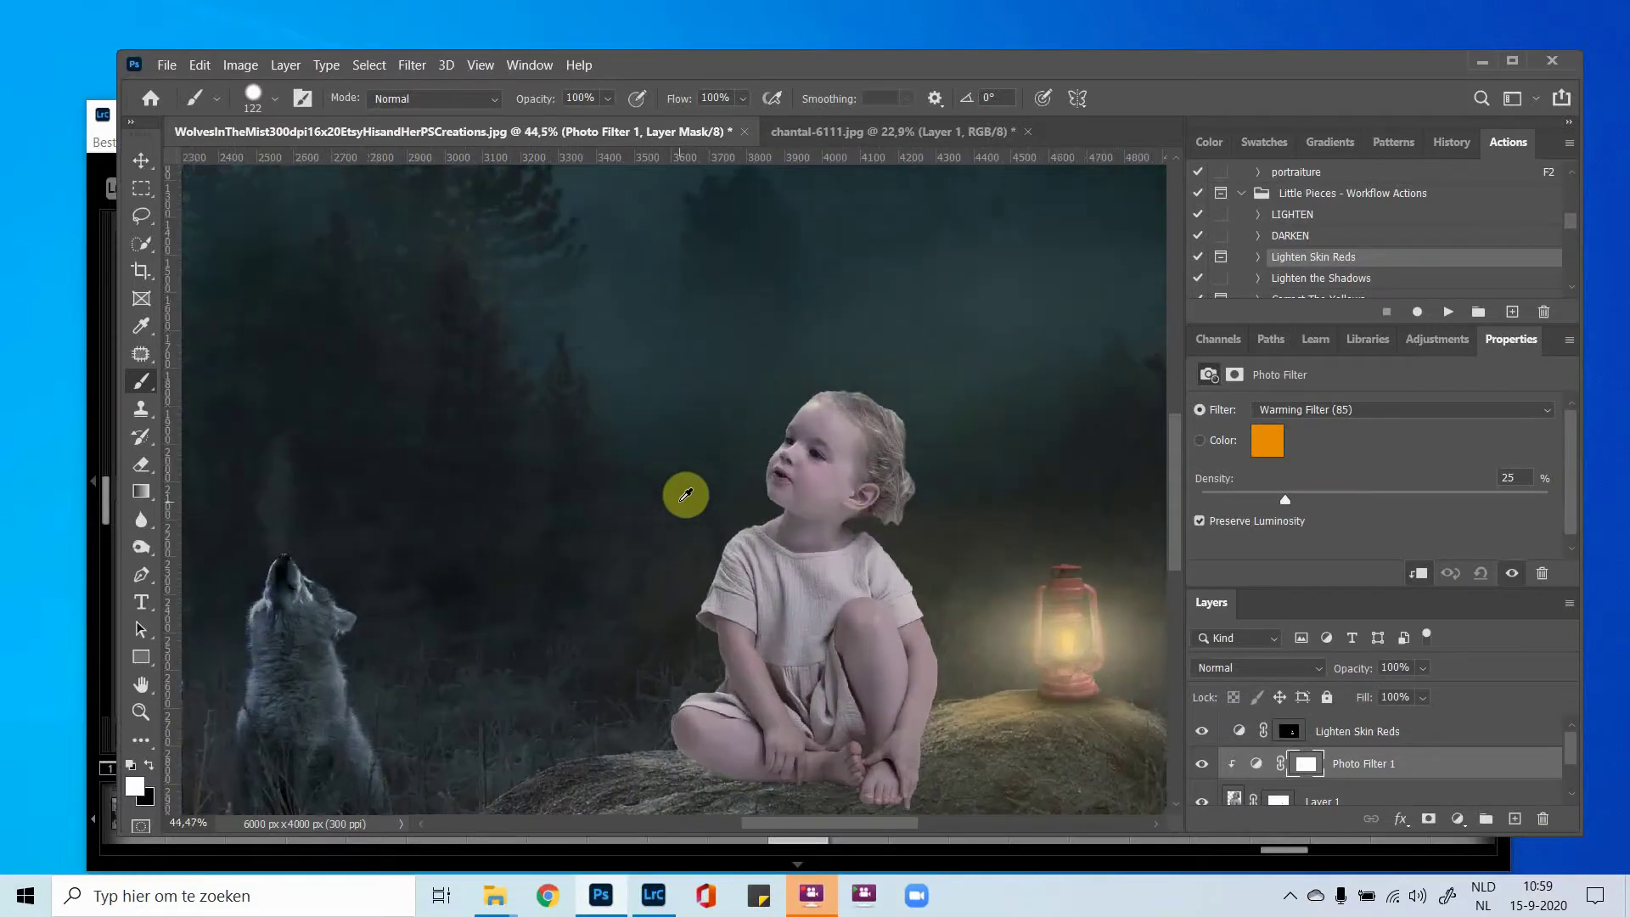
{"action": "scroll", "coordinate": [686, 494], "scroll_direction": "down", "scroll_amount": 1}
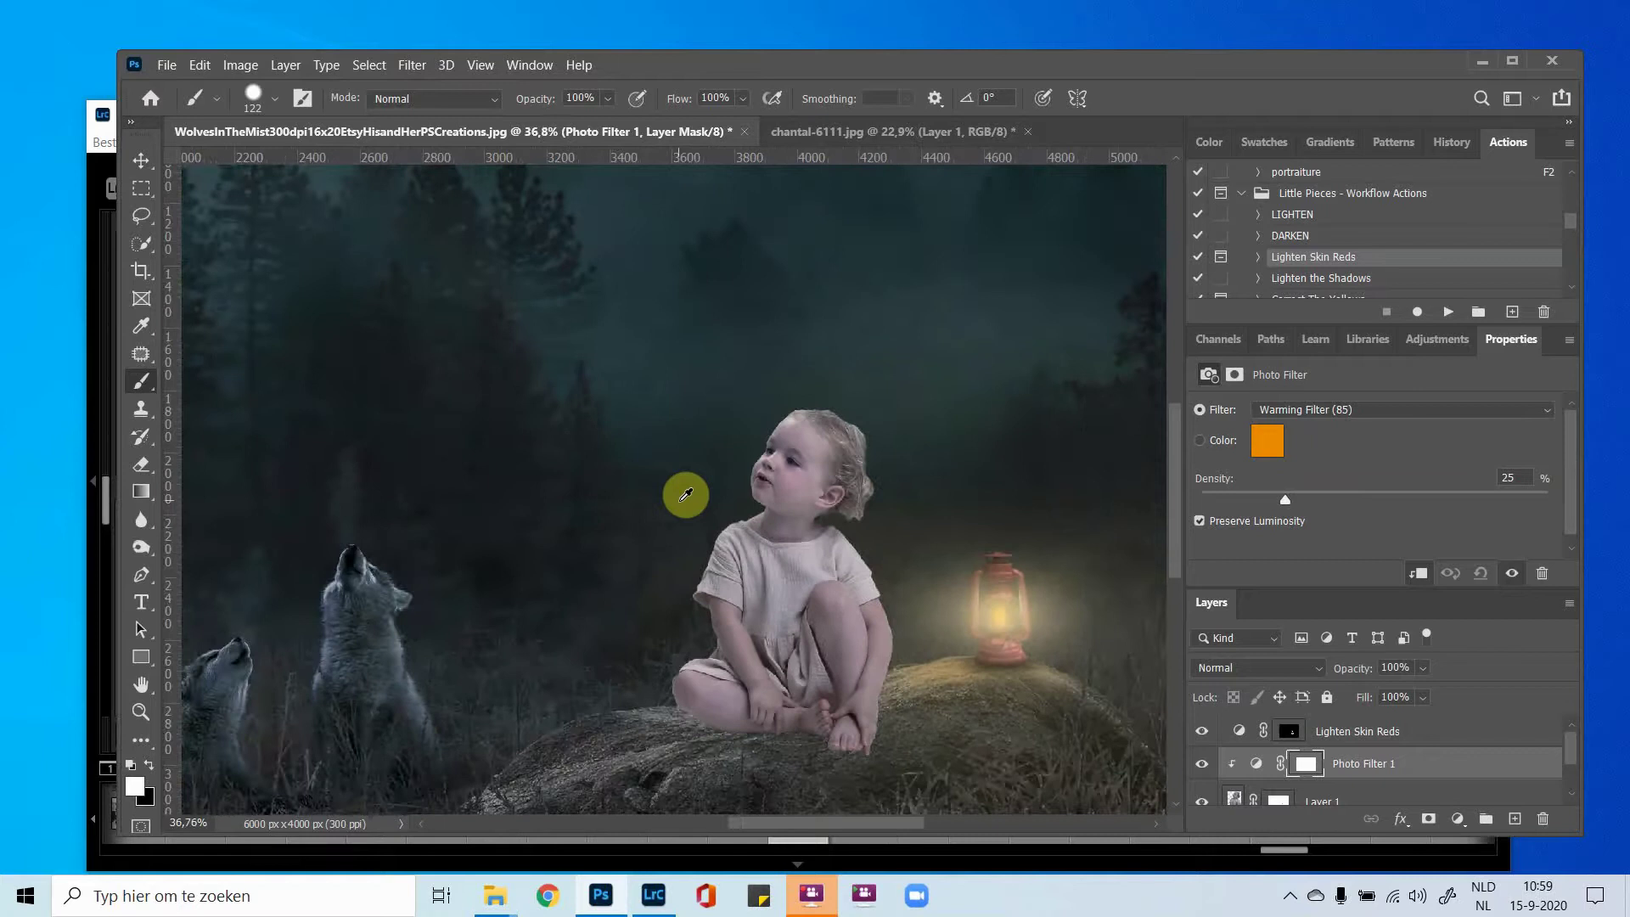
{"action": "scroll", "coordinate": [686, 494], "scroll_direction": "down", "scroll_amount": 2}
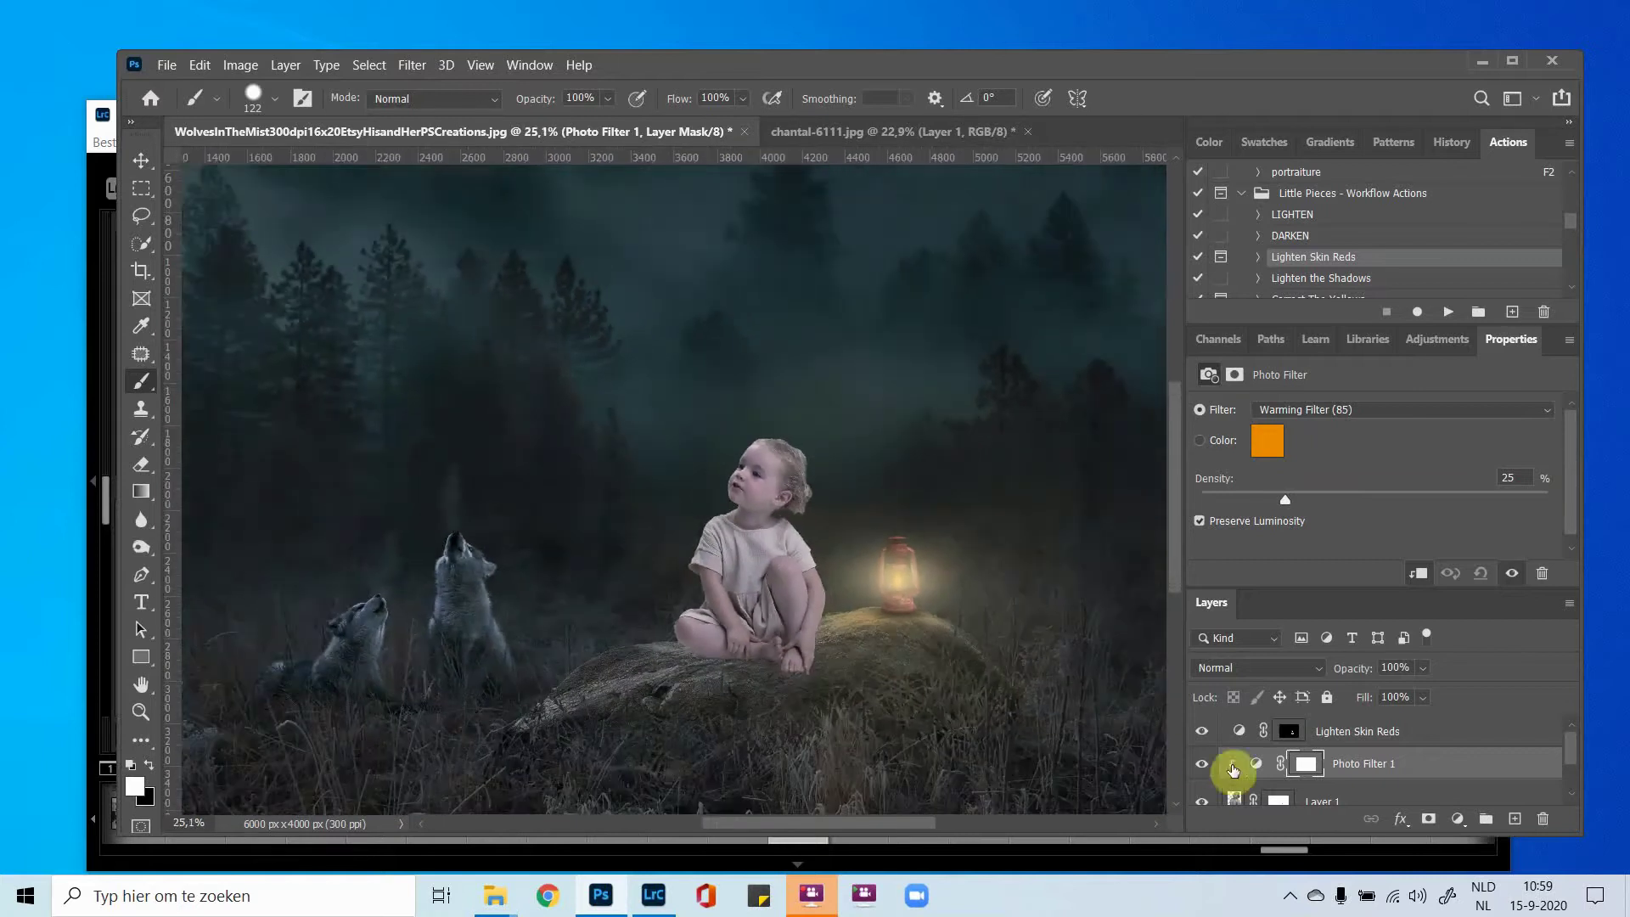
Select Layer 1 together with Photo Filter 1 and move the child on the mound toward the wolves, away from the lantern.
{"action": "left_click", "coordinate": [1235, 798]}
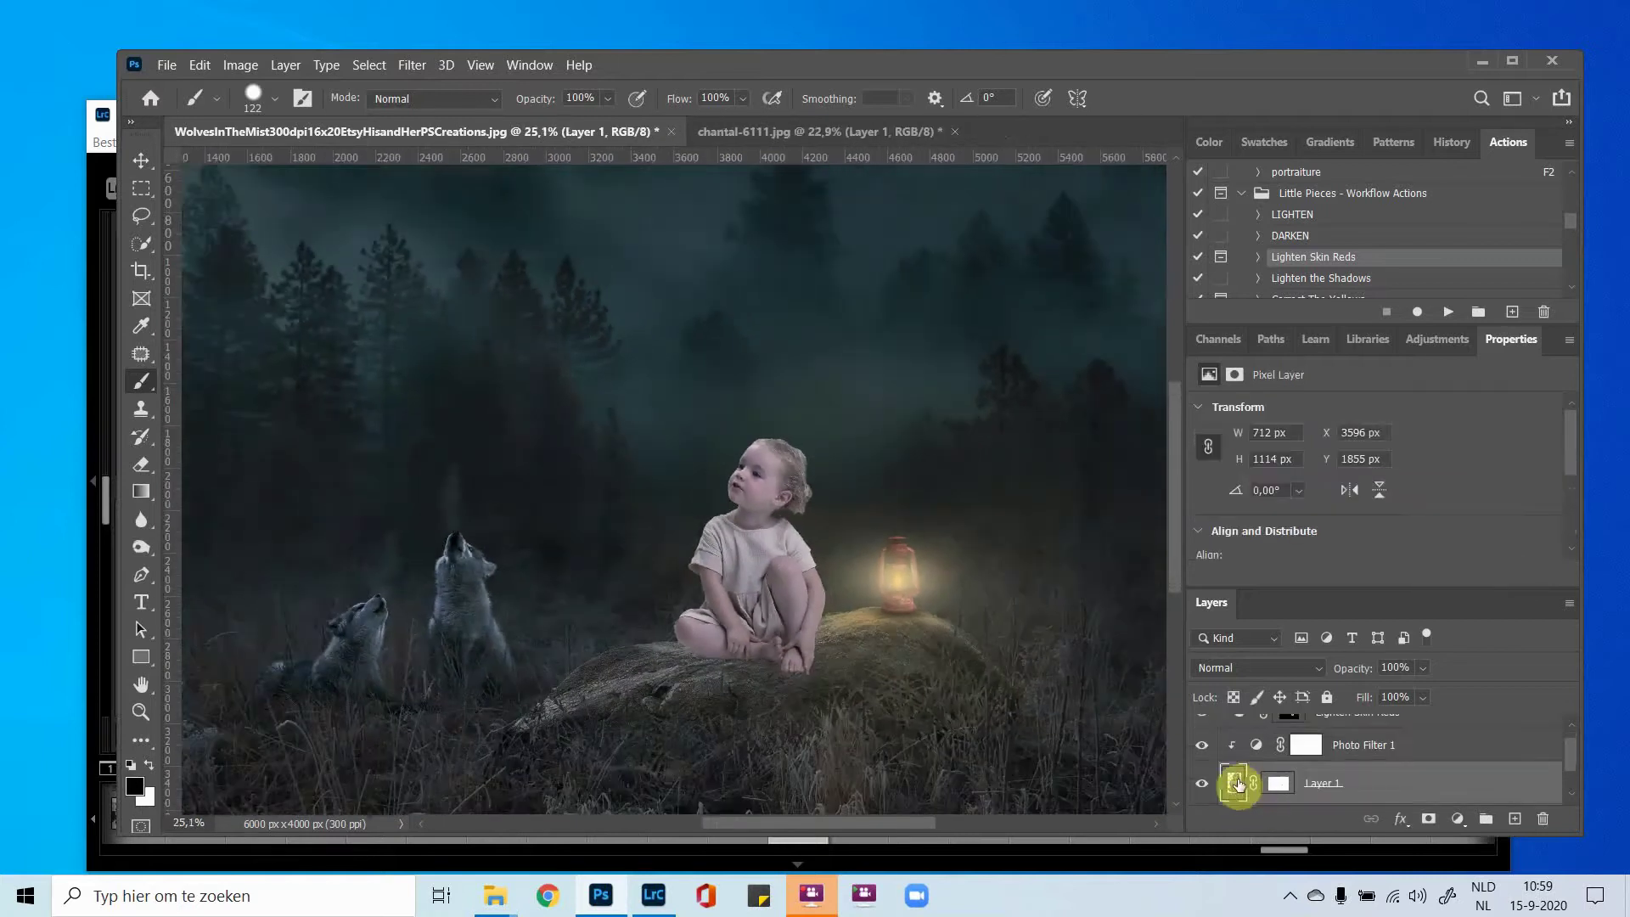
{"action": "scroll", "coordinate": [1235, 783], "scroll_direction": "up", "scroll_amount": 1}
{"action": "left_click", "coordinate": [1347, 768]}
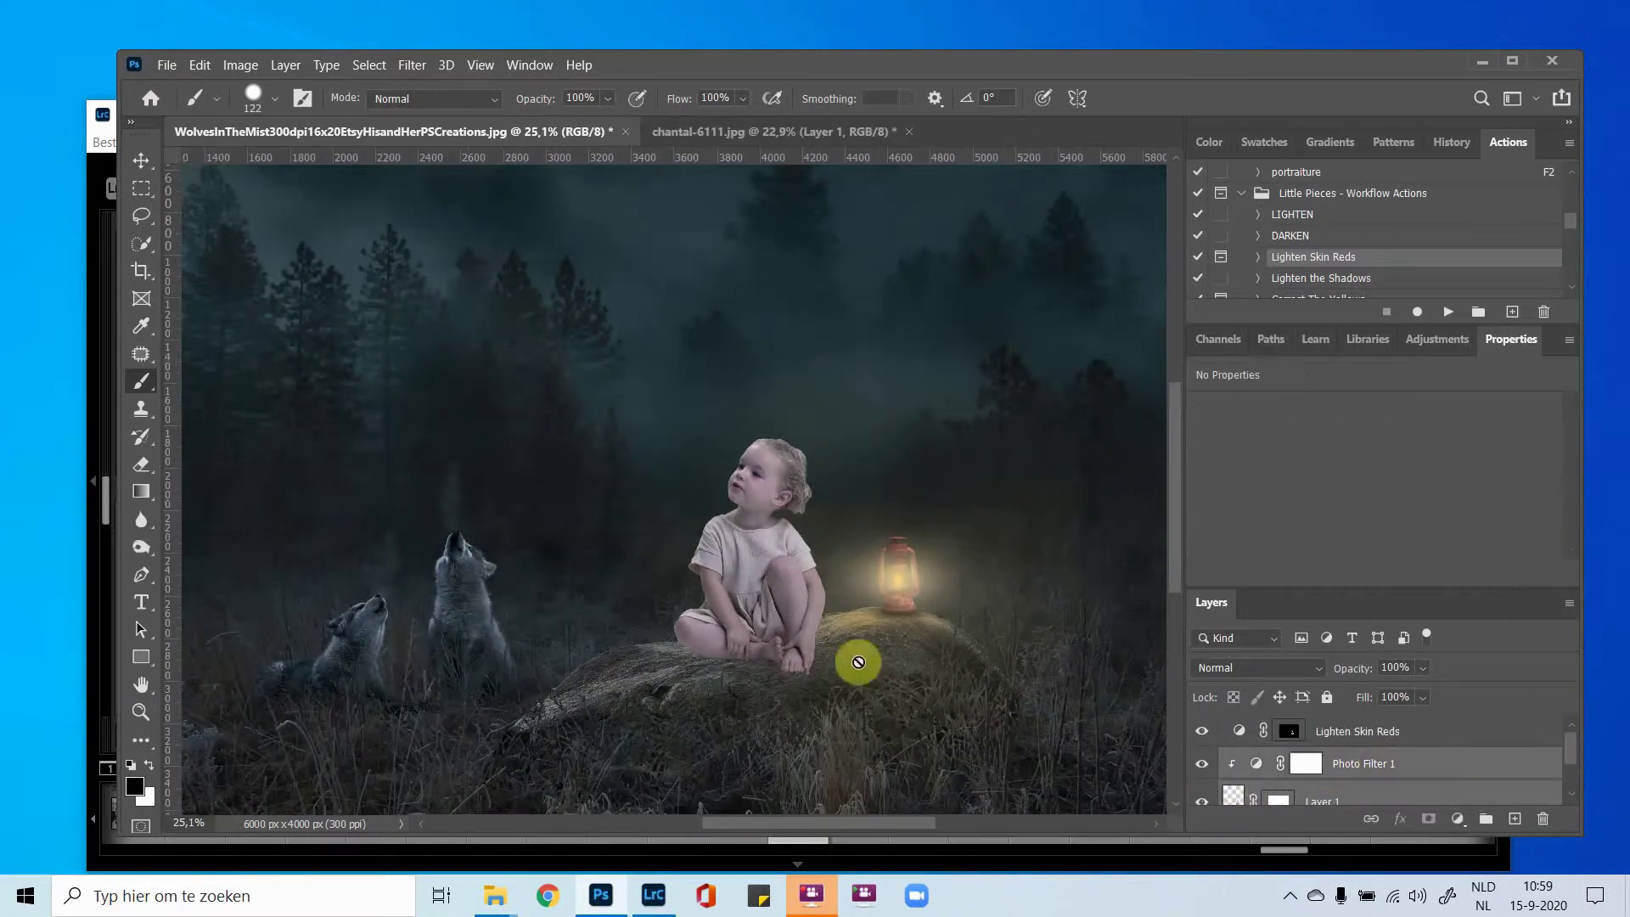
{"action": "left_click", "coordinate": [140, 160]}
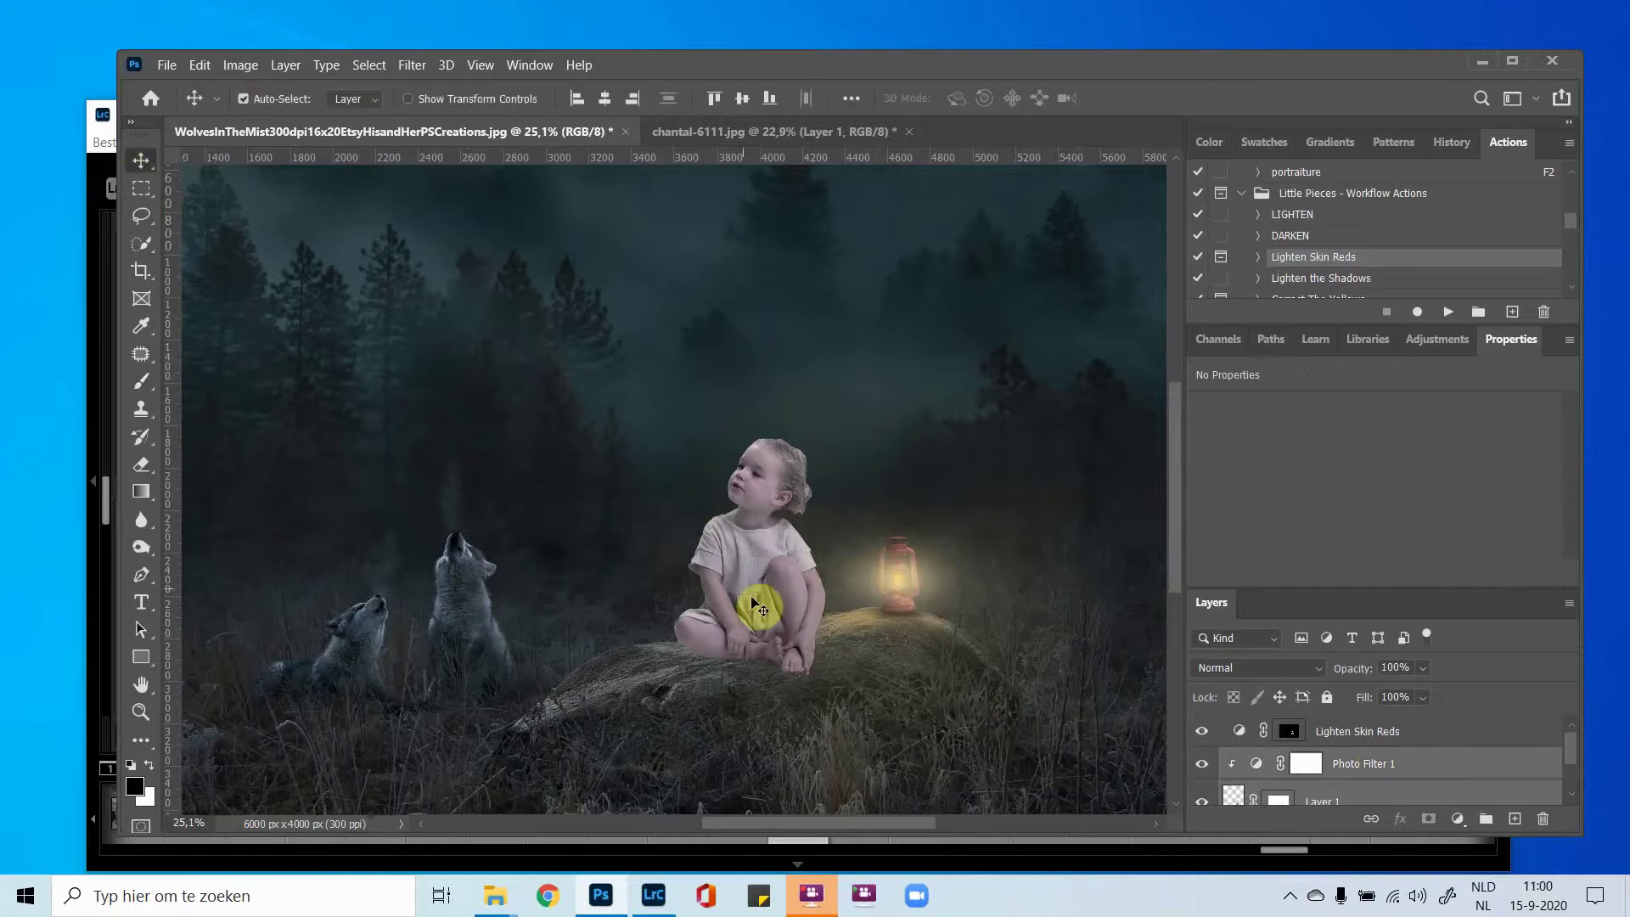
{"action": "left_click_drag", "start_coordinate": [745, 601], "coordinate": [713, 598]}
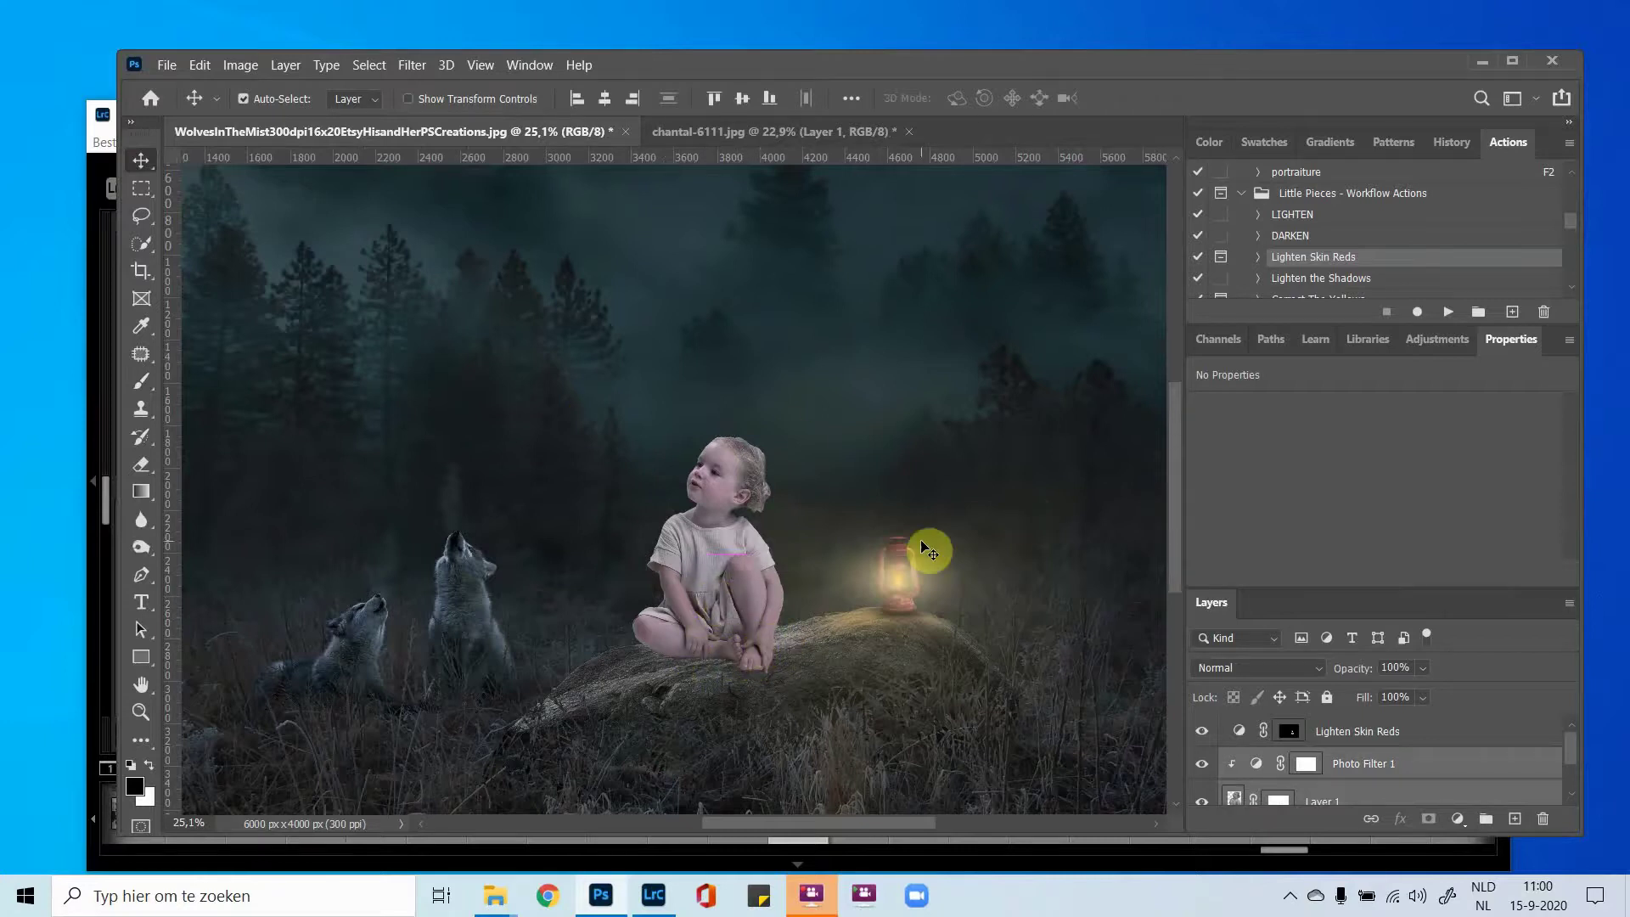
Examine the child's placement between the wolves and the lantern, both close up and in the whole scene.
{"action": "scroll", "coordinate": [898, 526], "scroll_direction": "down", "scroll_amount": 3}
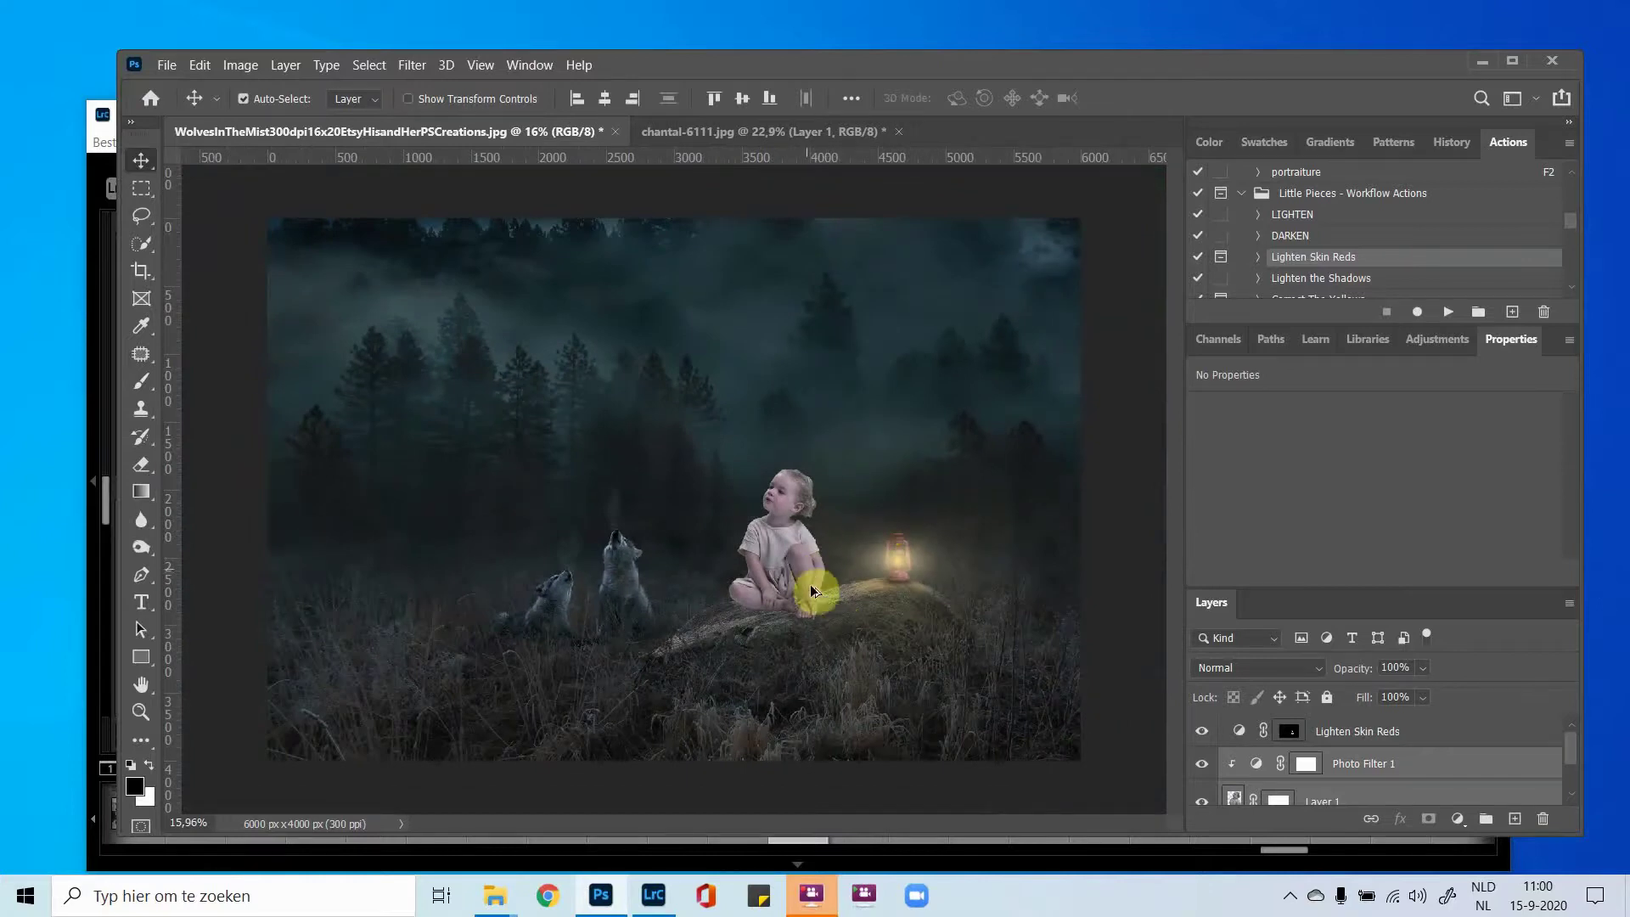
{"action": "scroll", "coordinate": [730, 493], "scroll_direction": "up", "scroll_amount": 3}
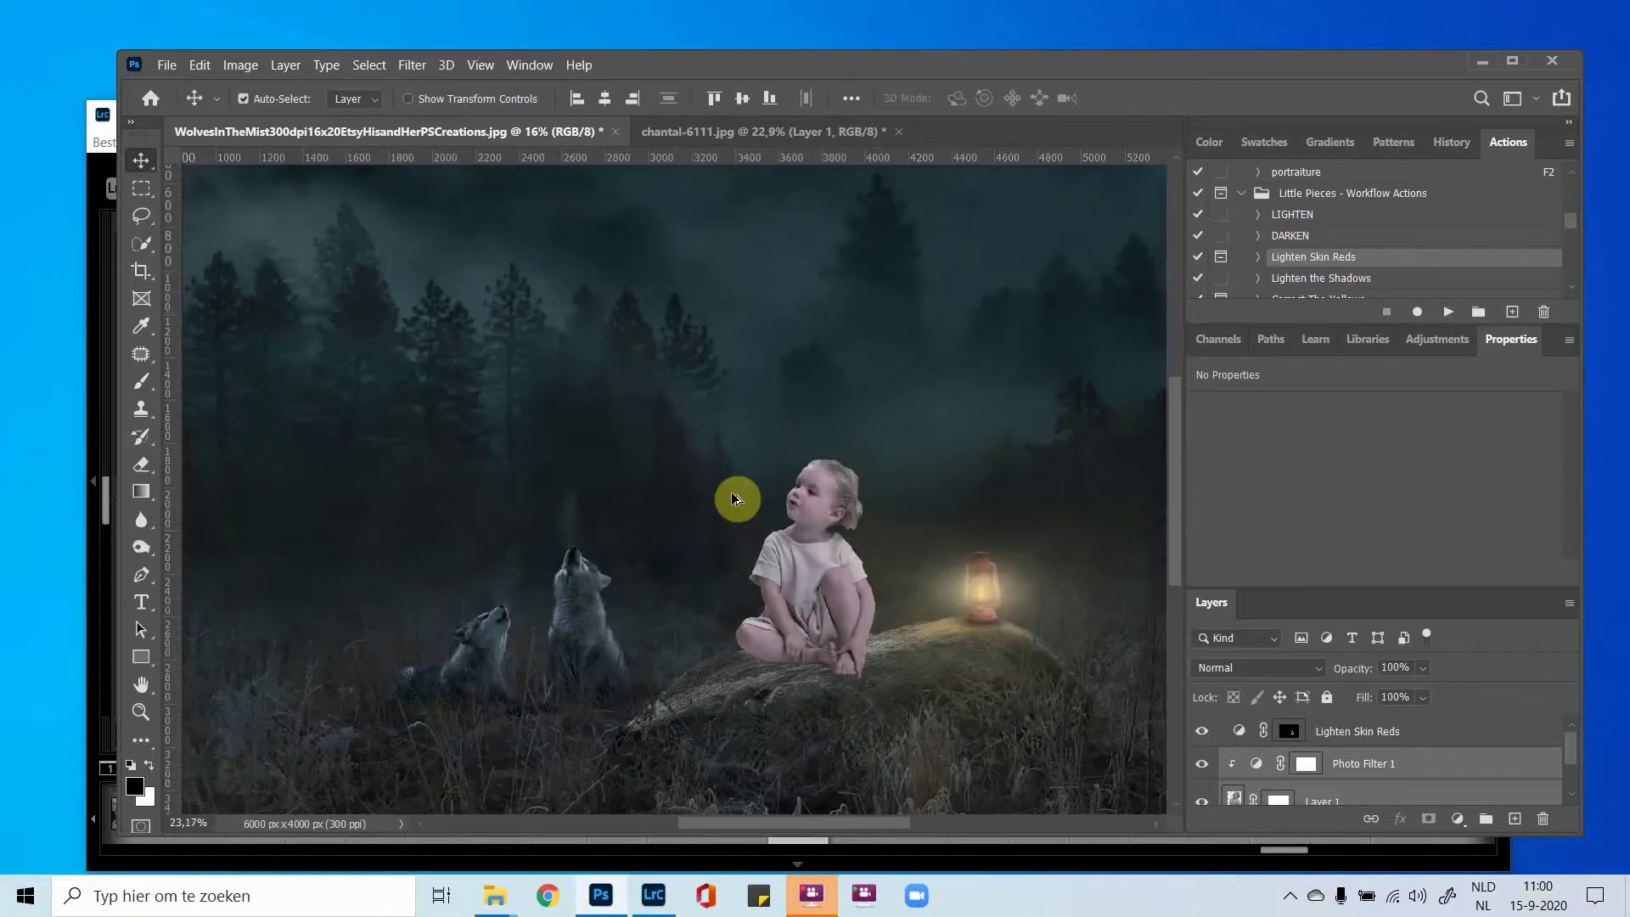
{"action": "scroll", "coordinate": [734, 496], "scroll_direction": "up", "scroll_amount": 2}
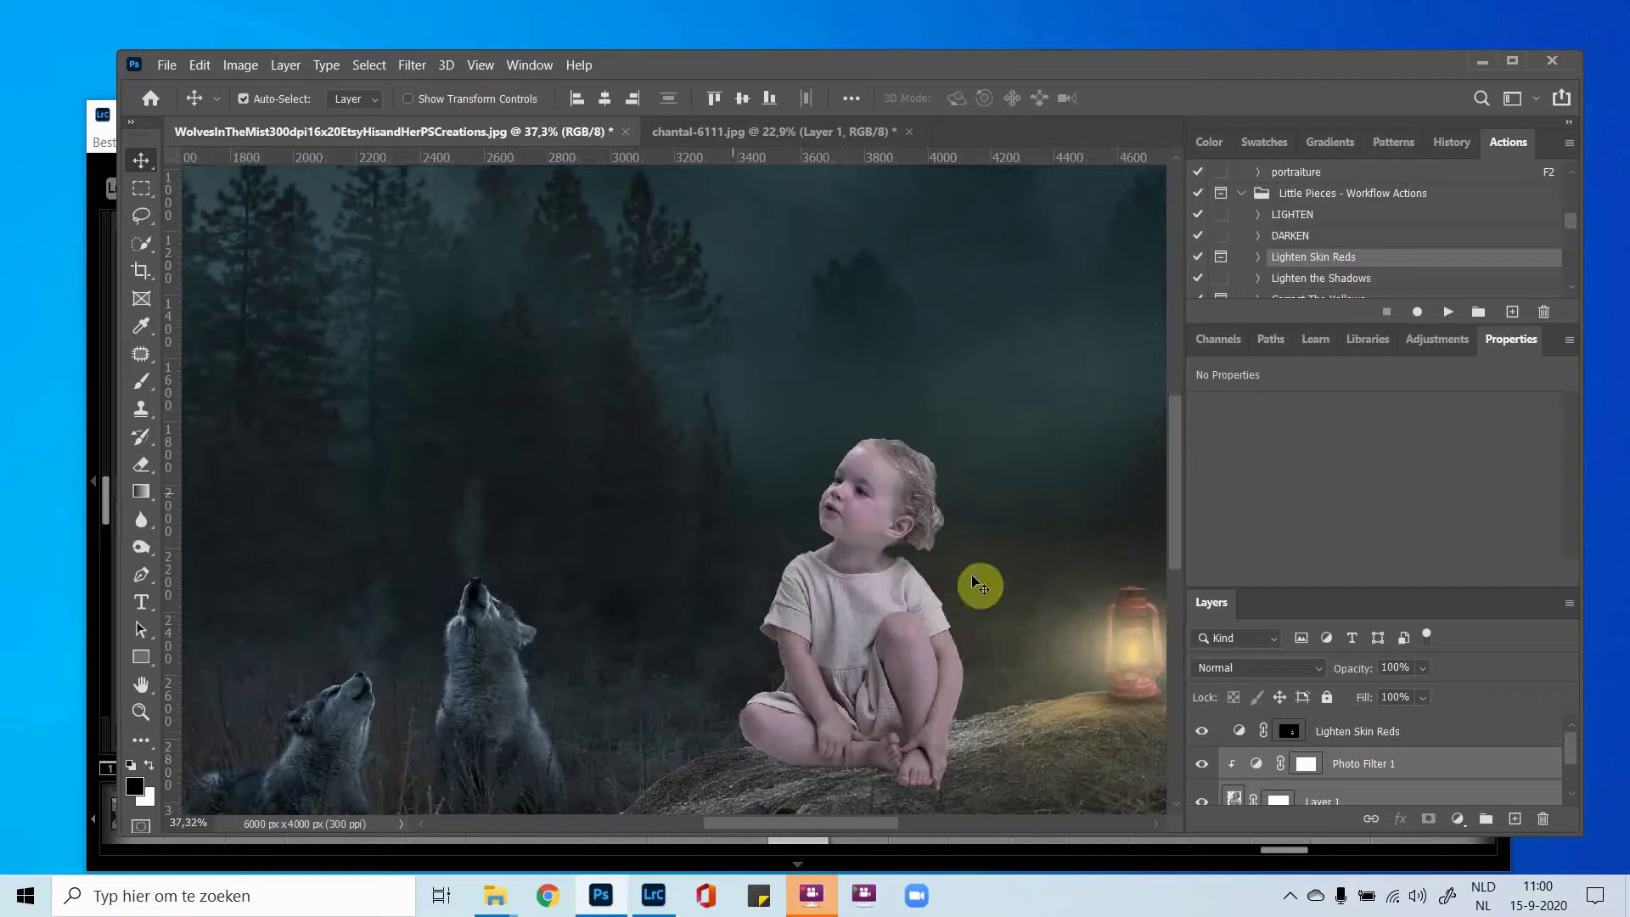
{"action": "scroll", "coordinate": [882, 615], "scroll_direction": "down", "scroll_amount": 1}
{"action": "scroll", "coordinate": [1316, 747], "scroll_direction": "down", "scroll_amount": 2}
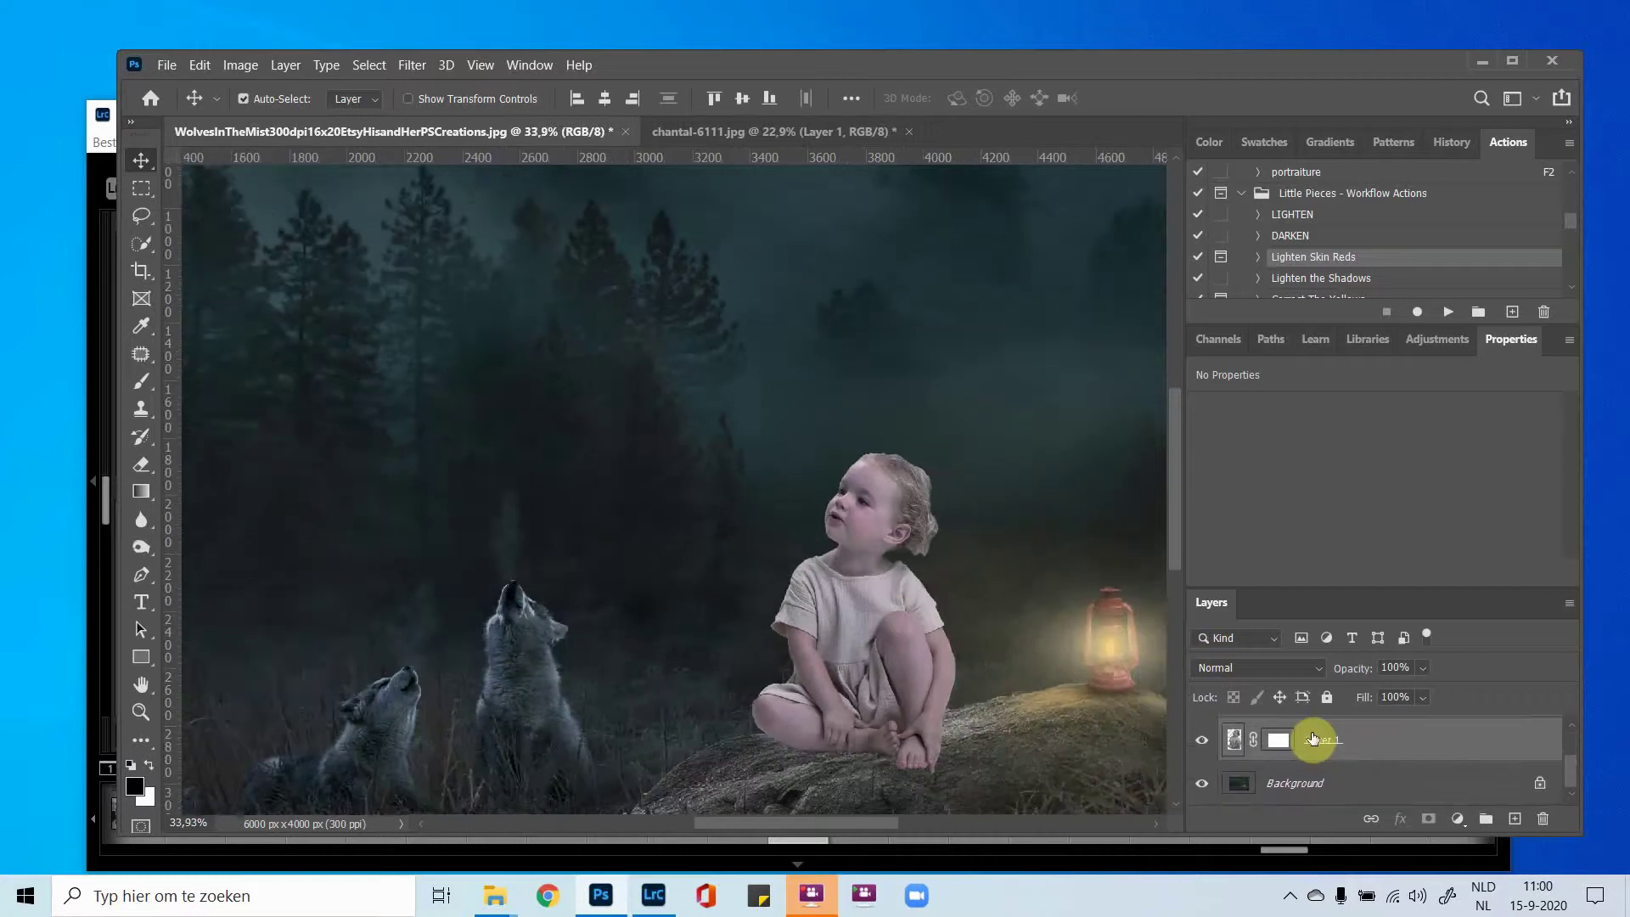
{"action": "left_click", "coordinate": [1362, 749]}
{"action": "scroll", "coordinate": [756, 560], "scroll_direction": "down", "scroll_amount": 4}
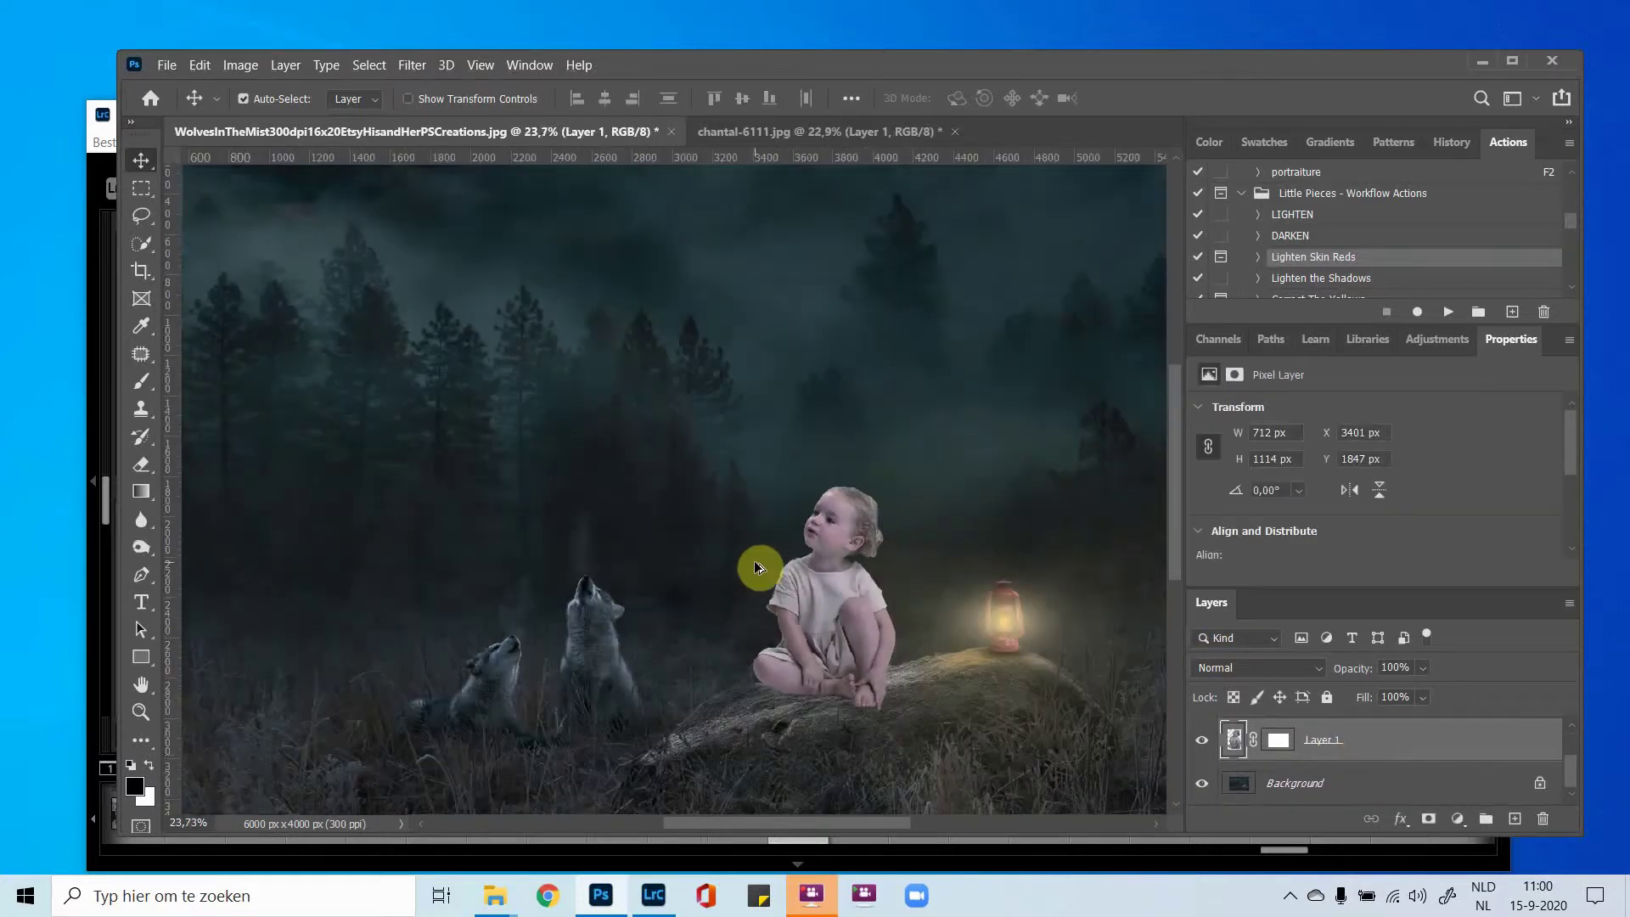
{"action": "scroll", "coordinate": [753, 560], "scroll_direction": "down", "scroll_amount": 1}
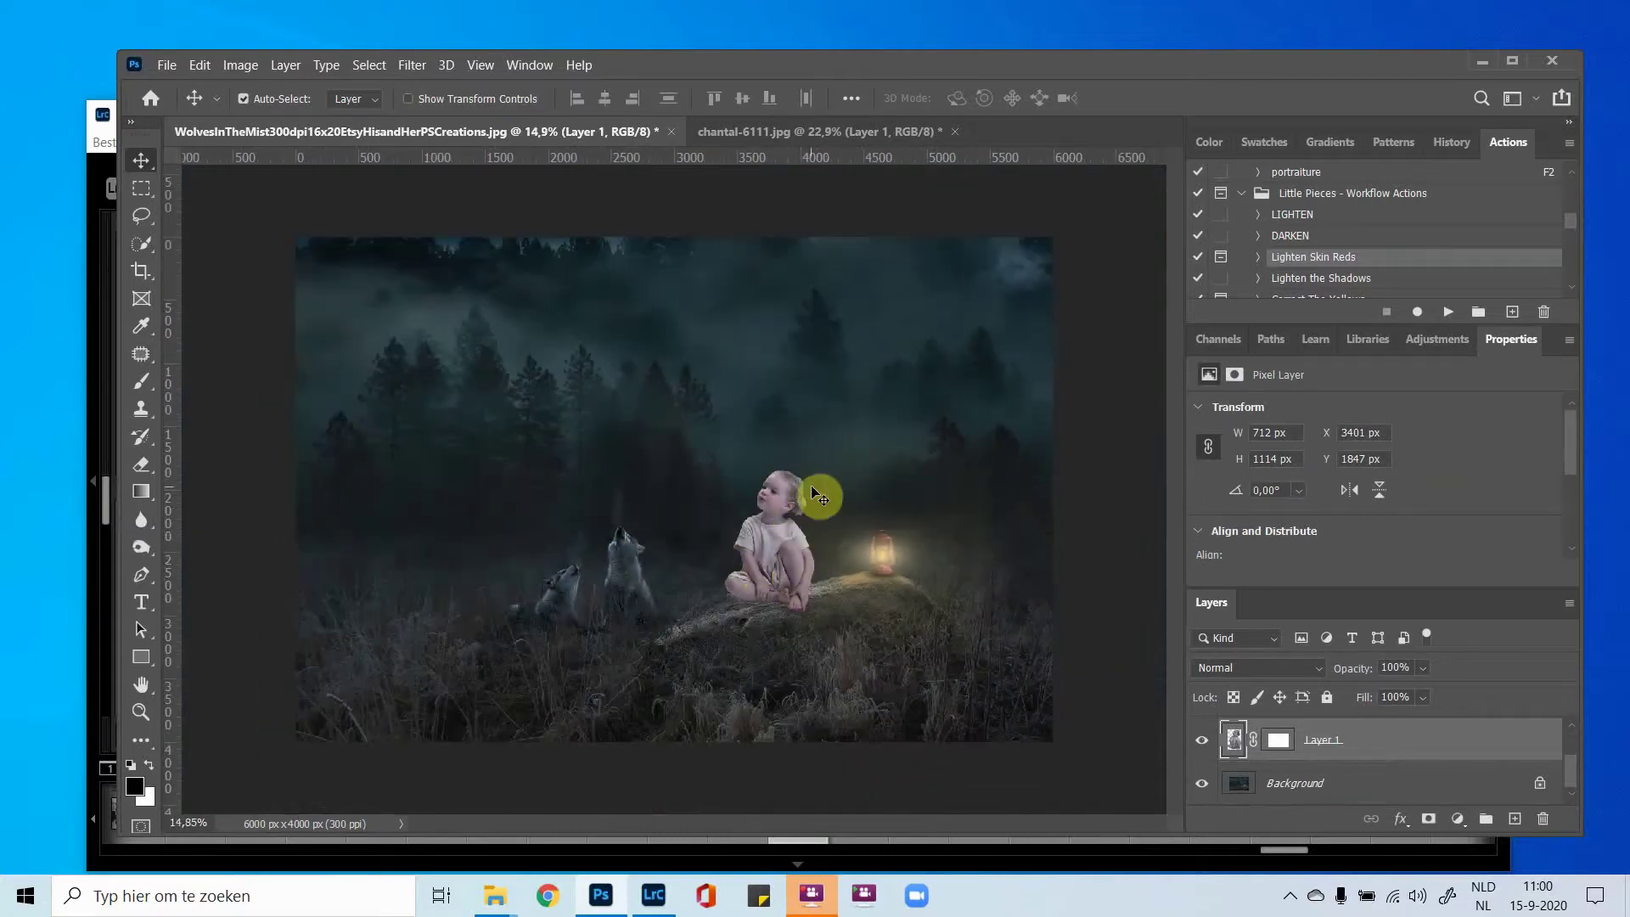
{"action": "scroll", "coordinate": [1319, 771], "scroll_direction": "up", "scroll_amount": 1}
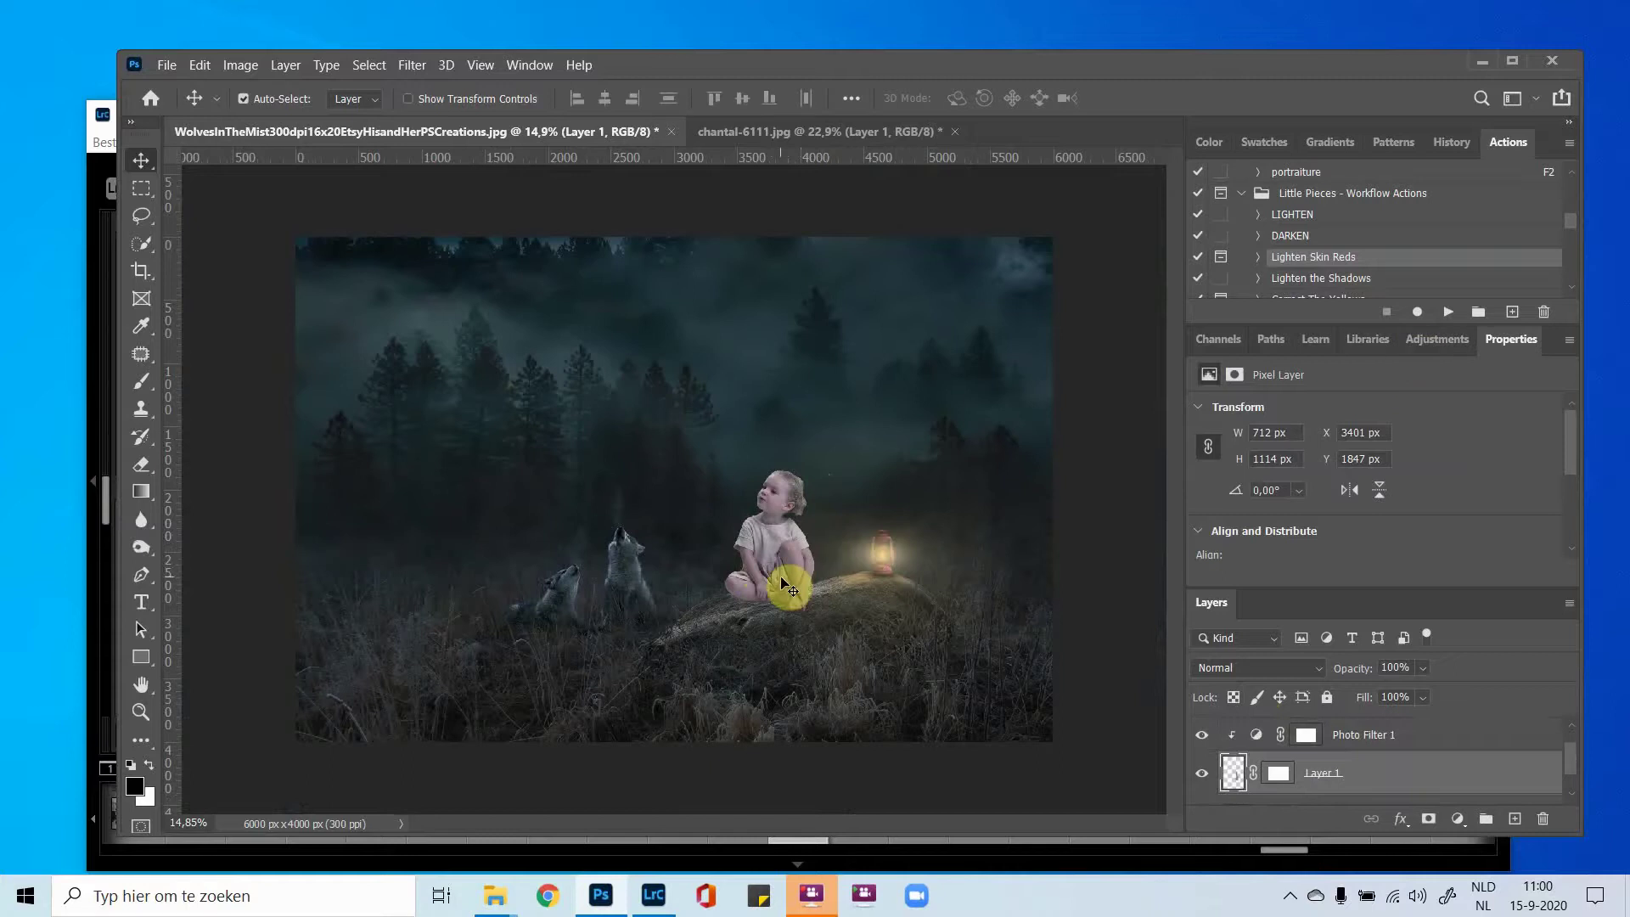
{"action": "scroll", "coordinate": [783, 600], "scroll_direction": "up", "scroll_amount": 5}
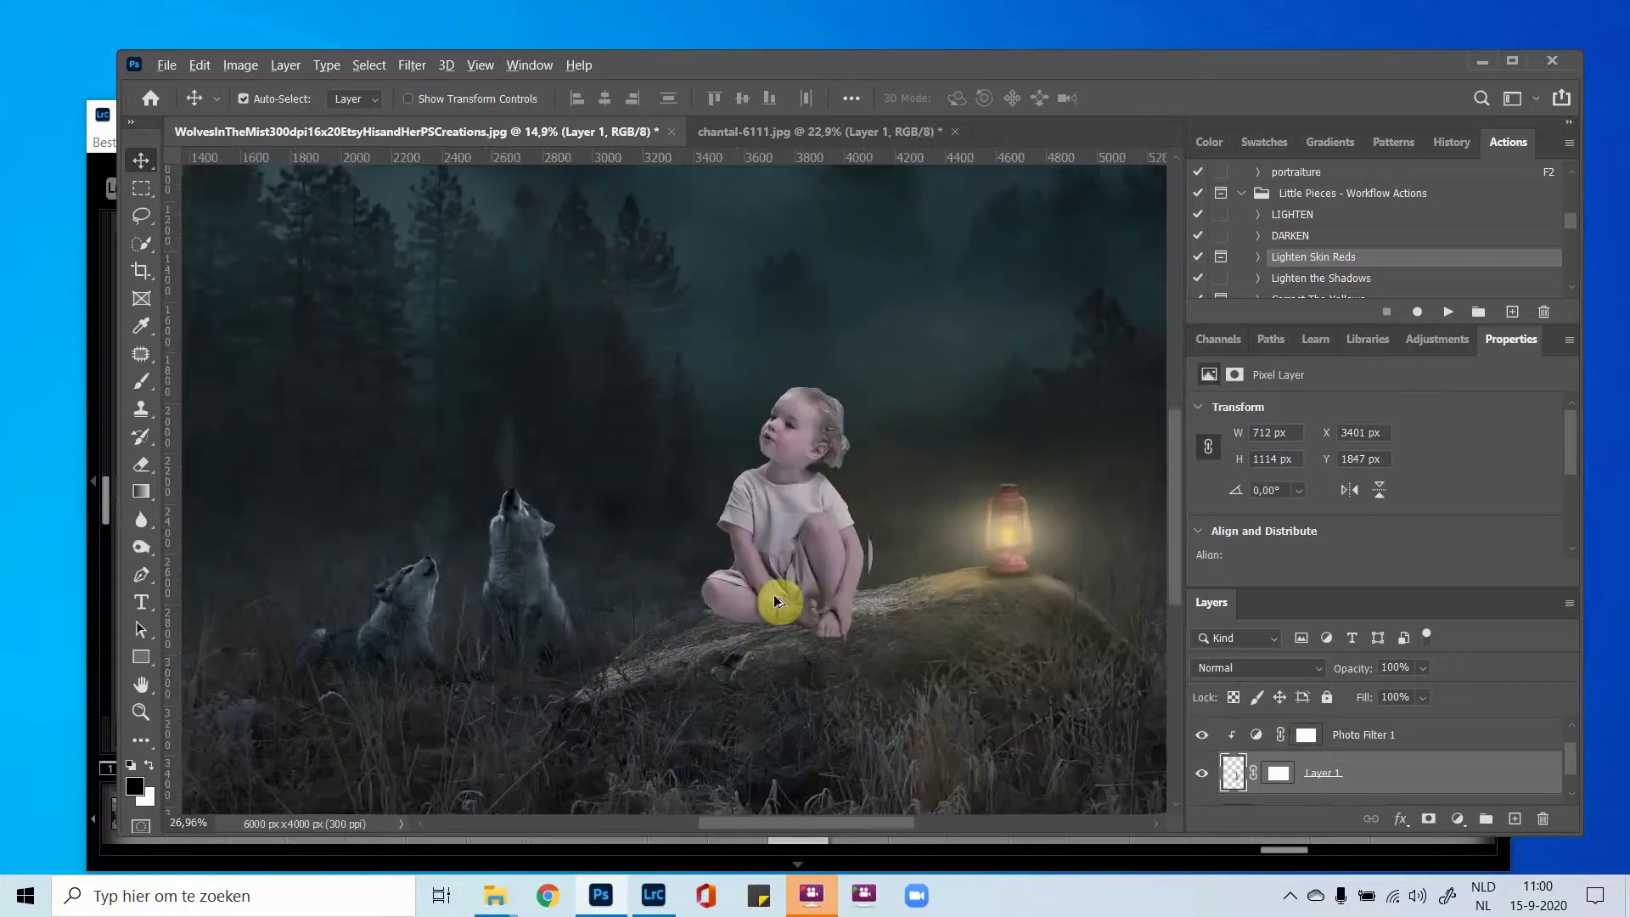
{"action": "scroll", "coordinate": [1274, 756], "scroll_direction": "down", "scroll_amount": 1}
Add a Curves adjustment layer directly above the Background and pull its midtones down to darken the scene.
{"action": "left_click", "coordinate": [1275, 781]}
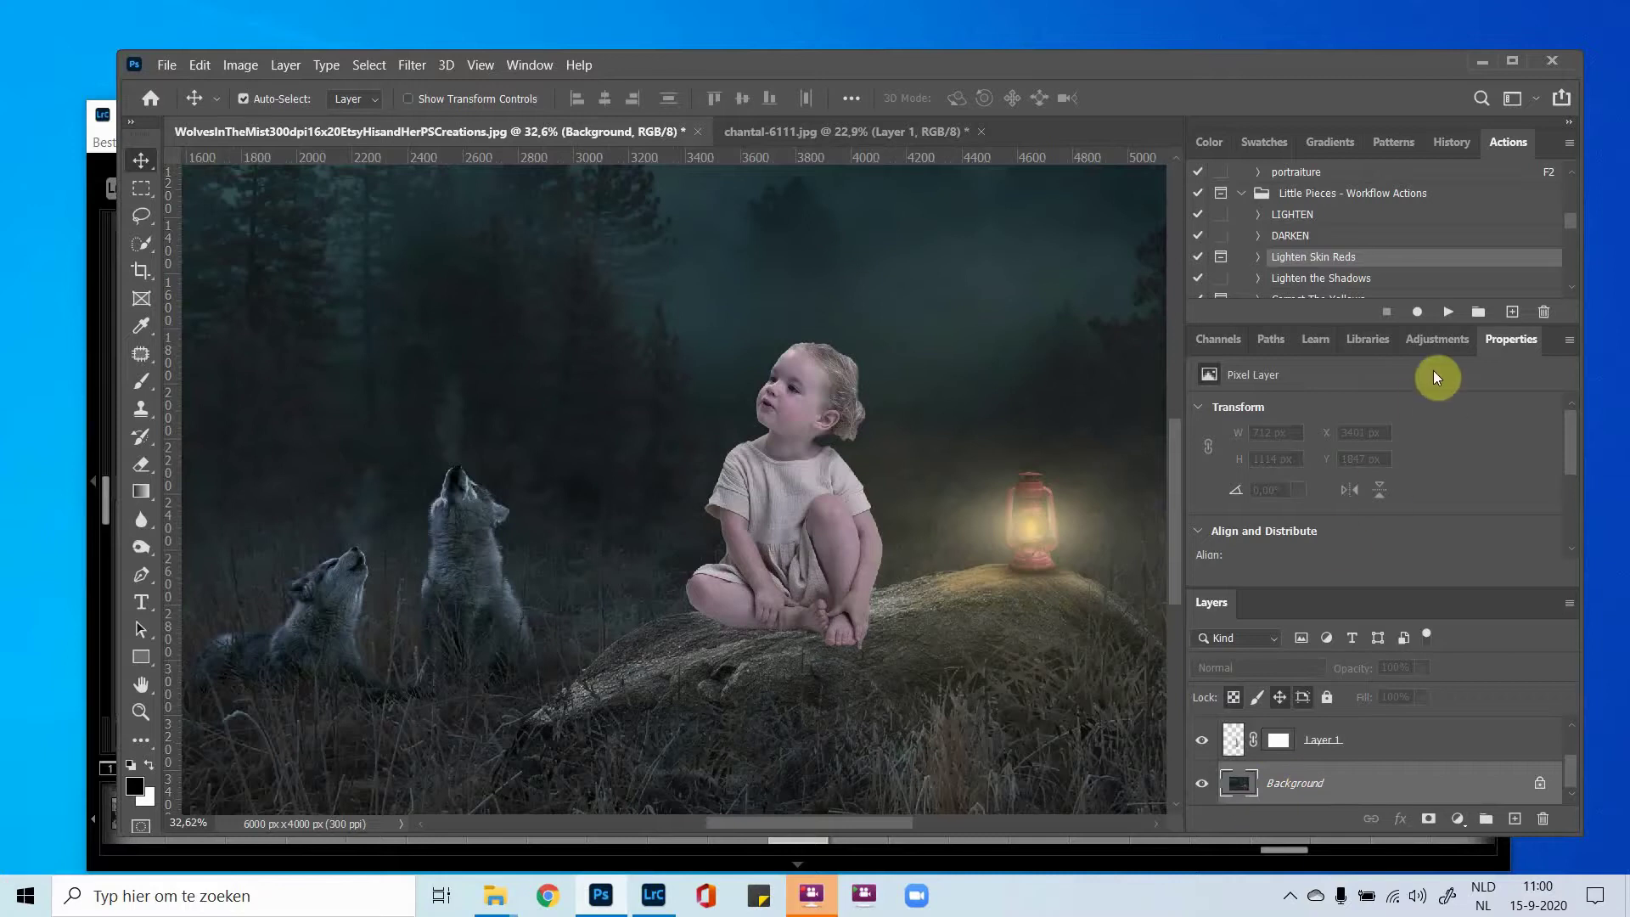
{"action": "left_click", "coordinate": [1433, 339]}
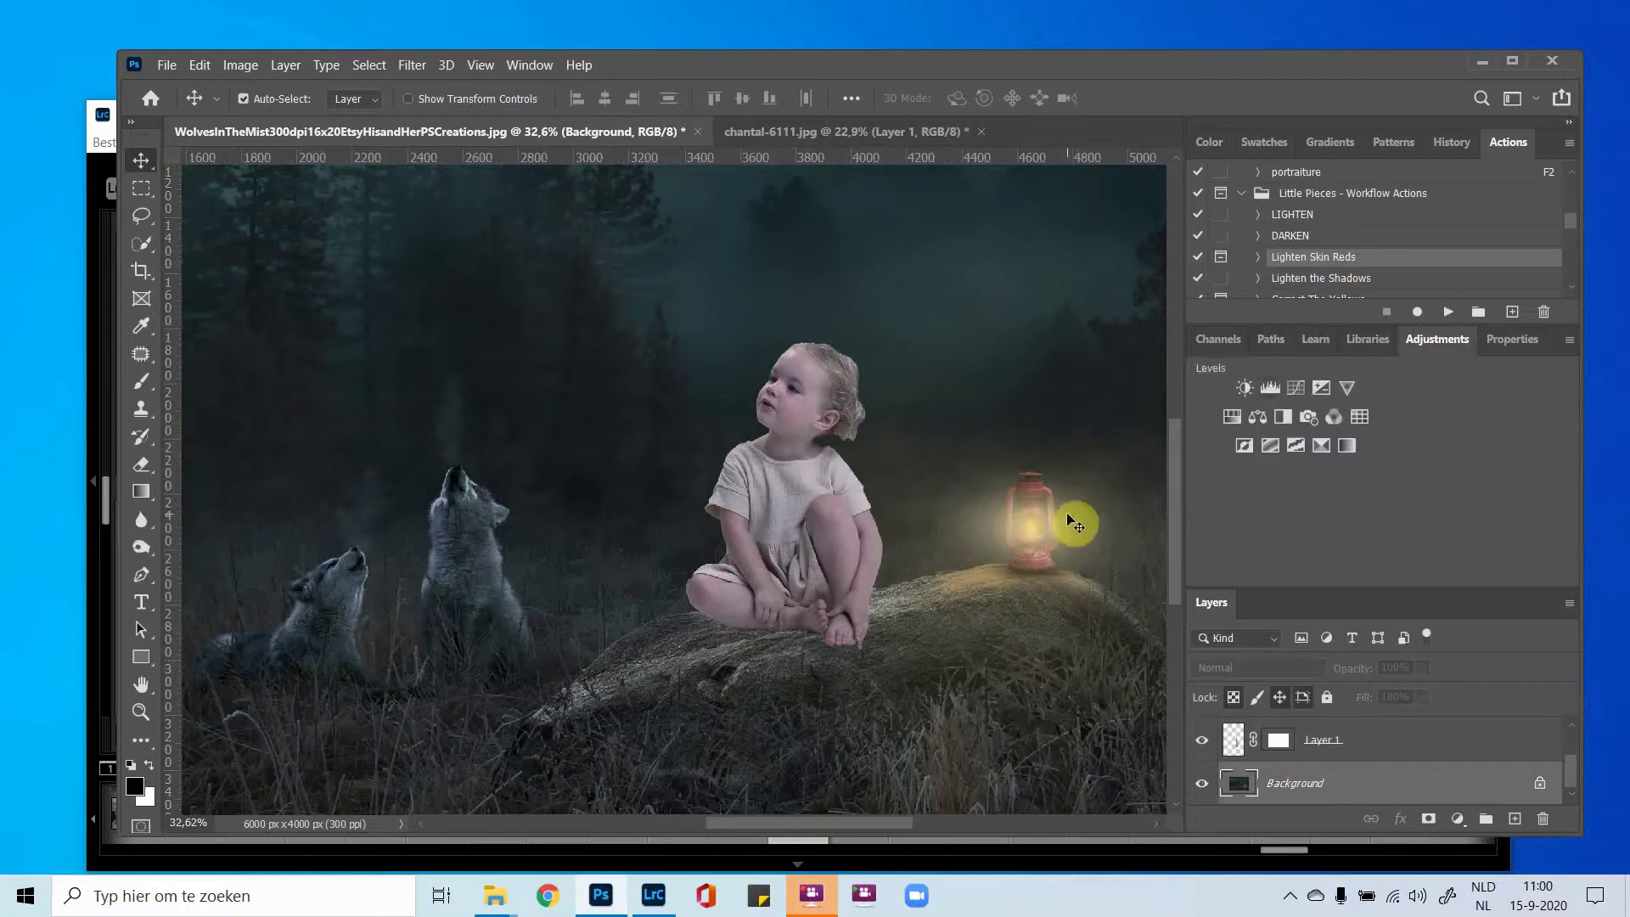
{"action": "left_click", "coordinate": [1294, 389]}
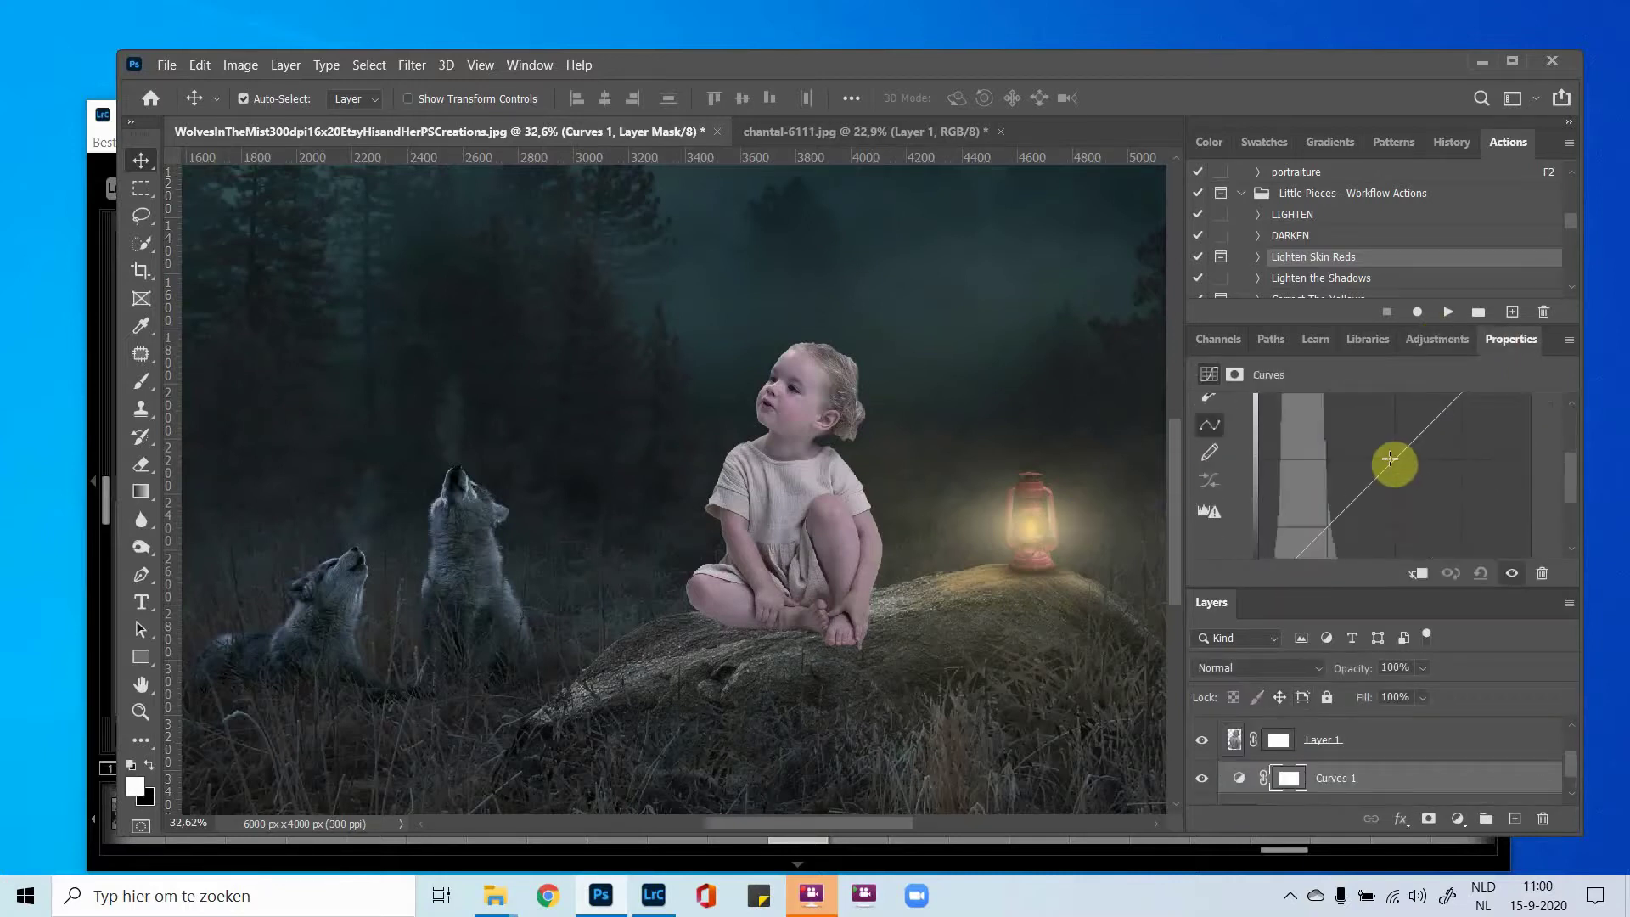
{"action": "left_click", "coordinate": [1390, 460]}
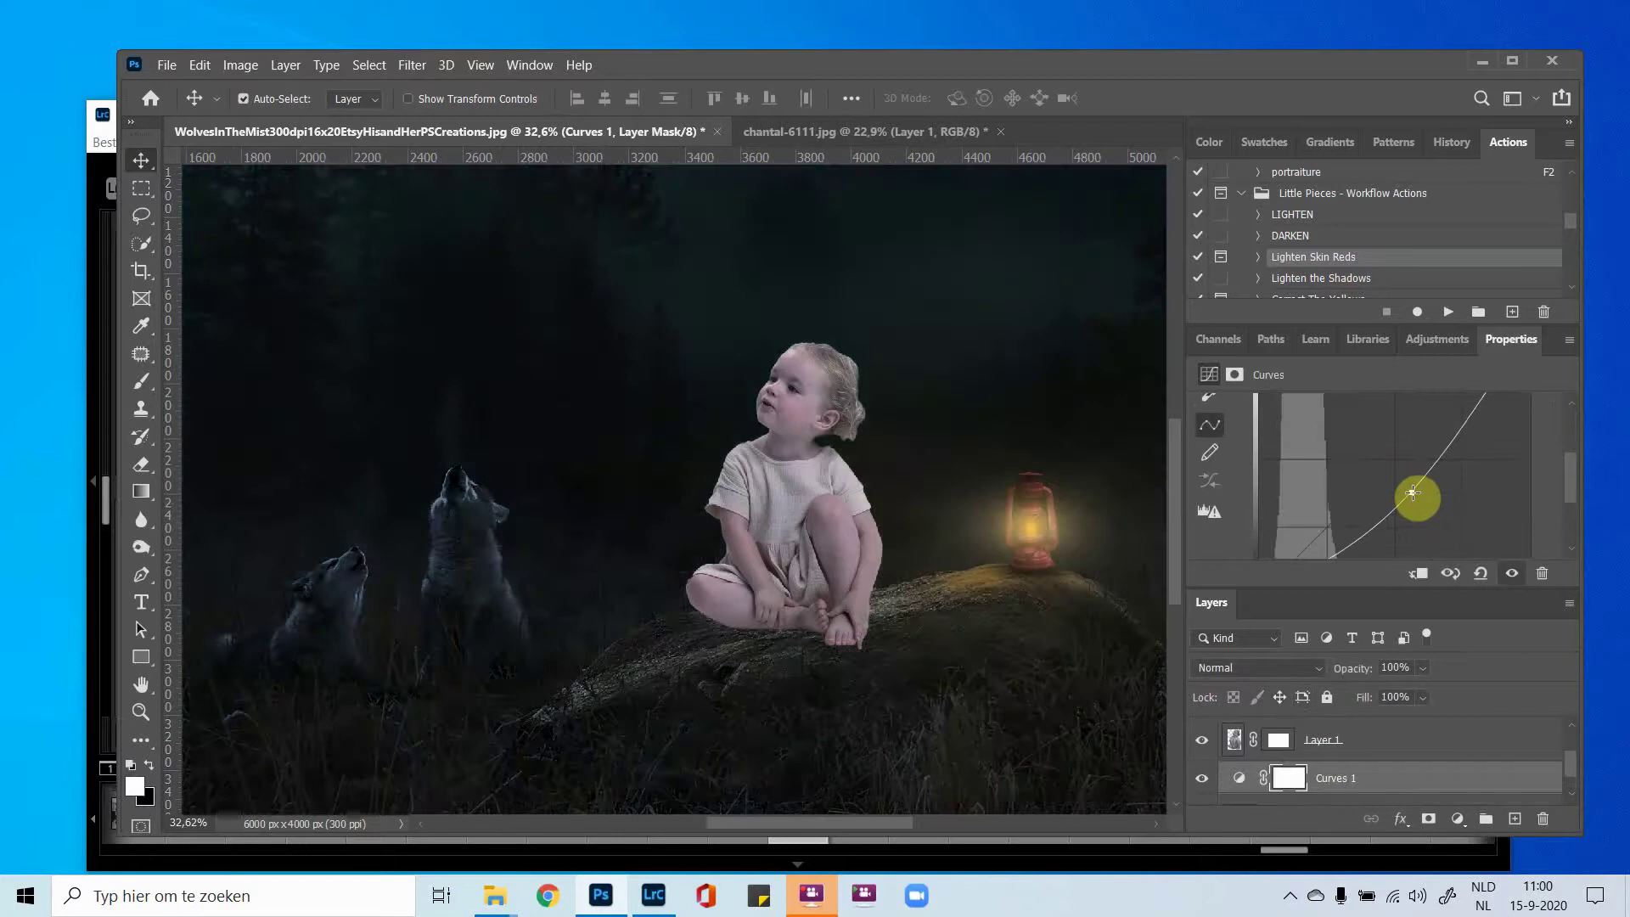
Invert the Curves 1 mask to hide the darkening, and return to the curve settings.
{"action": "left_click", "coordinate": [1236, 374]}
{"action": "scroll", "coordinate": [1477, 509], "scroll_direction": "down", "scroll_amount": 2}
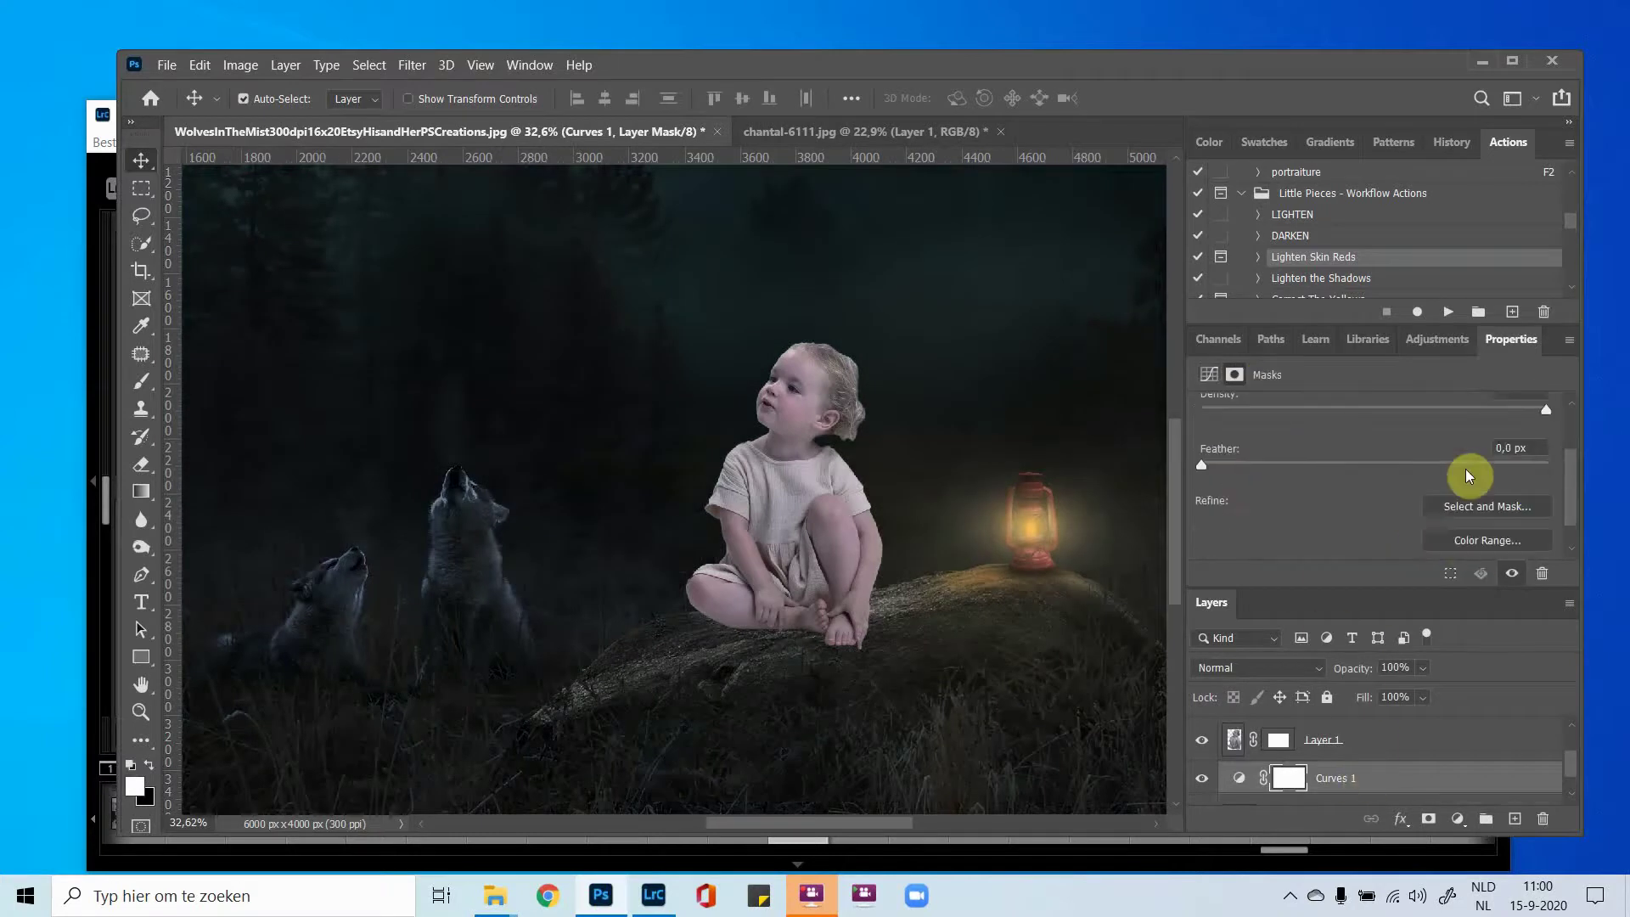
{"action": "left_click", "coordinate": [1477, 547]}
{"action": "scroll", "coordinate": [1291, 789], "scroll_direction": "down", "scroll_amount": 1}
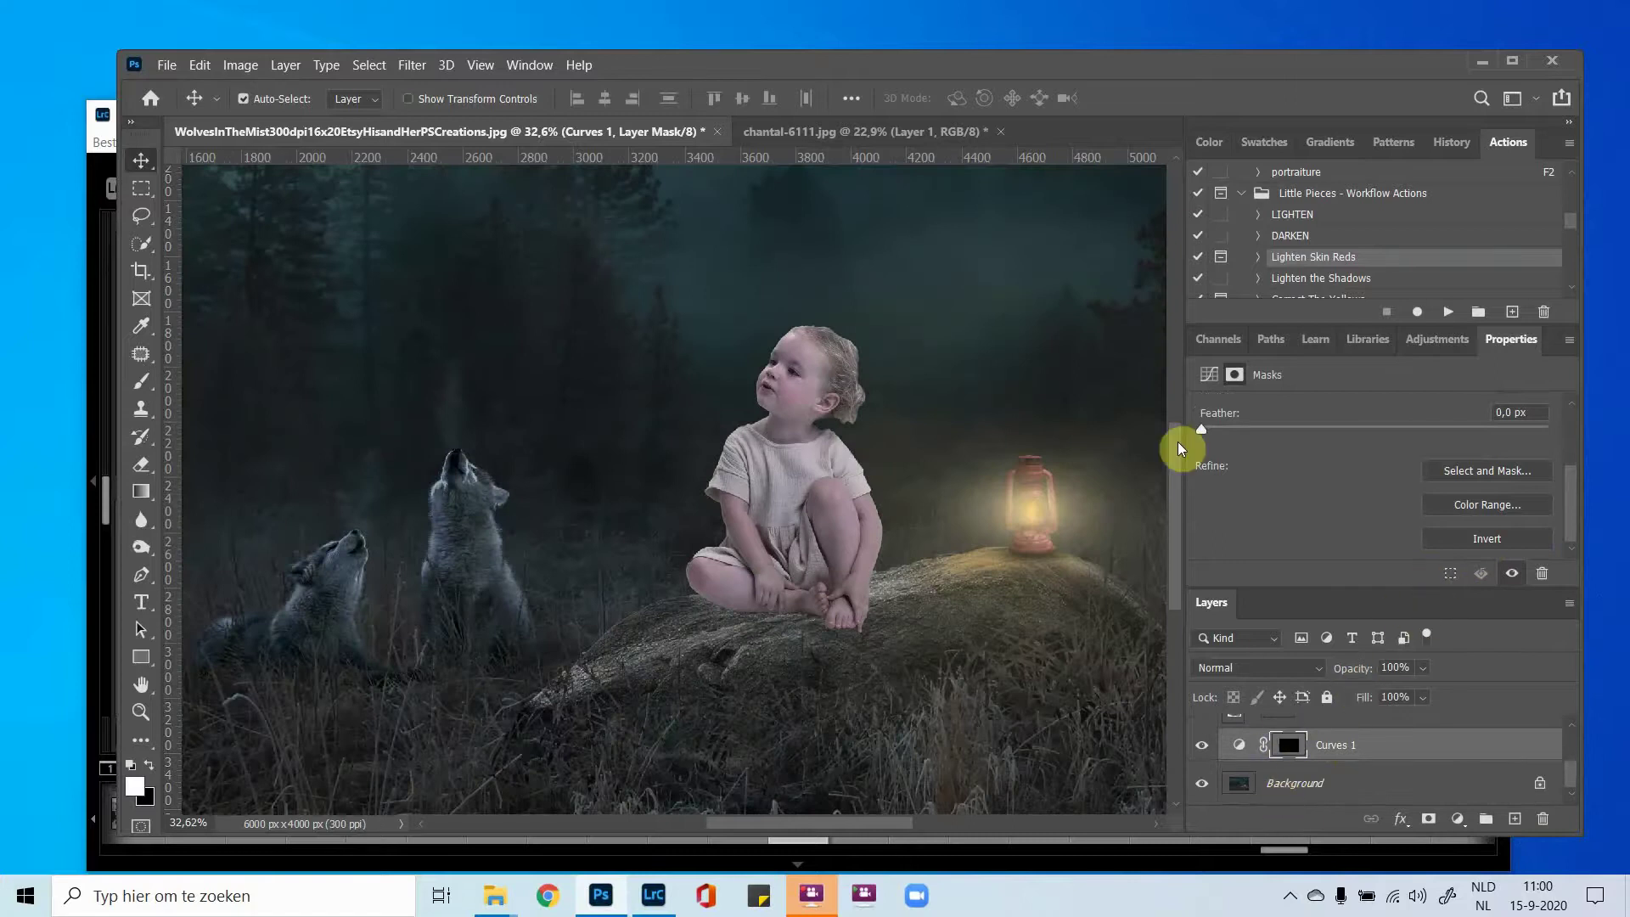
{"action": "left_click", "coordinate": [1208, 374]}
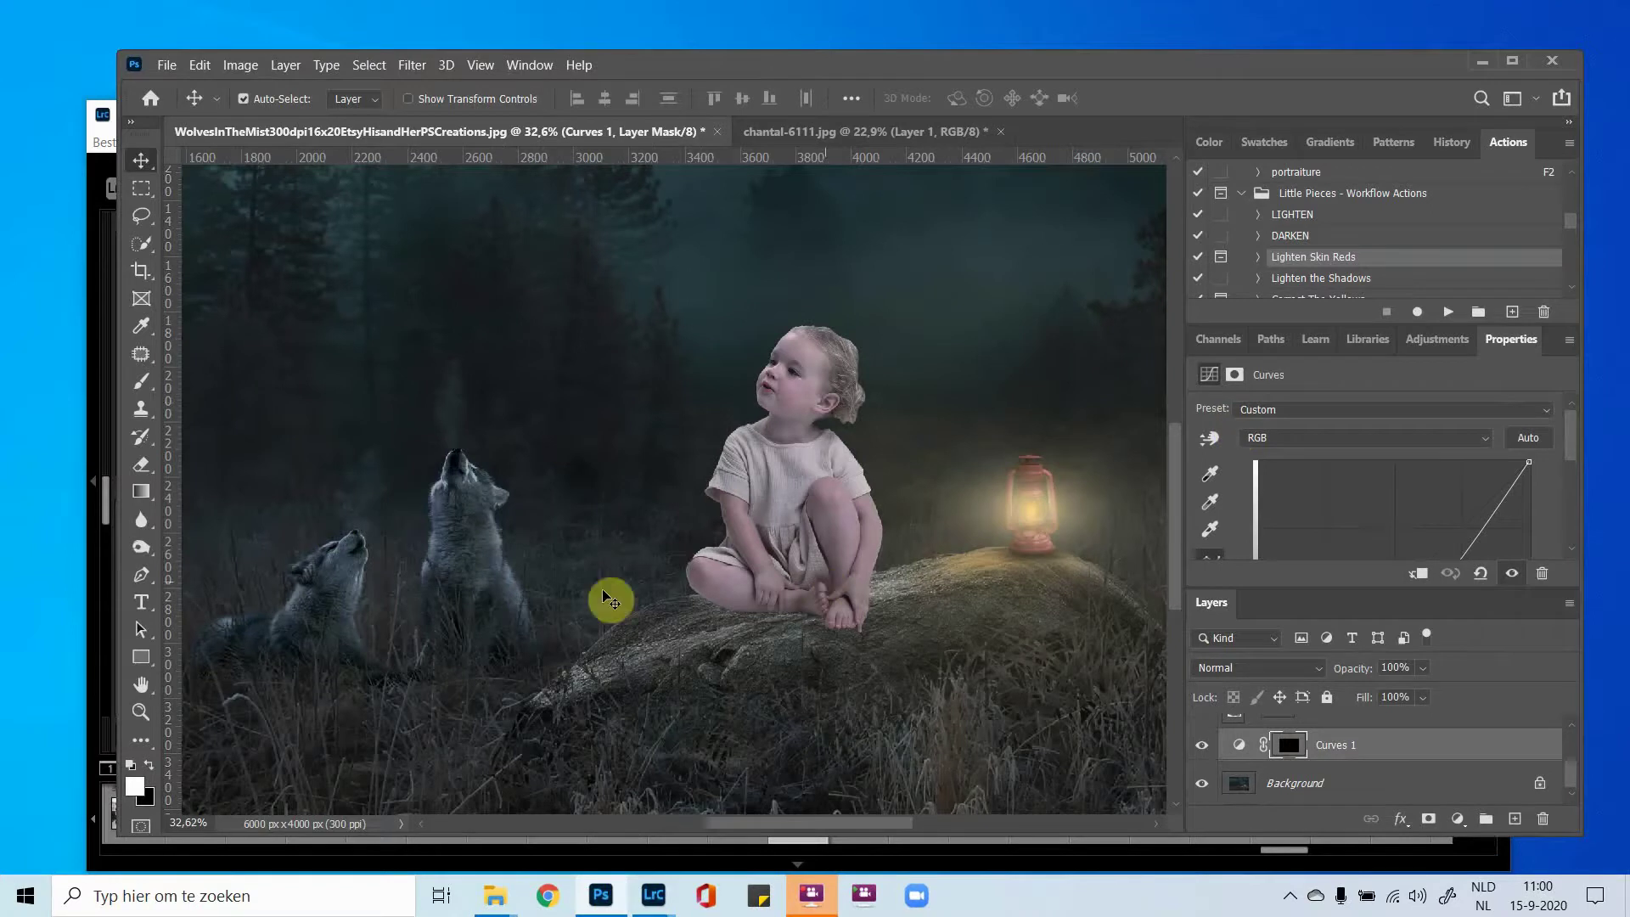
Paint a contact shadow on the mound beneath the child with a soft white 290 px brush on the Curves 1 mask.
{"action": "scroll", "coordinate": [727, 572], "scroll_direction": "up", "scroll_amount": 1}
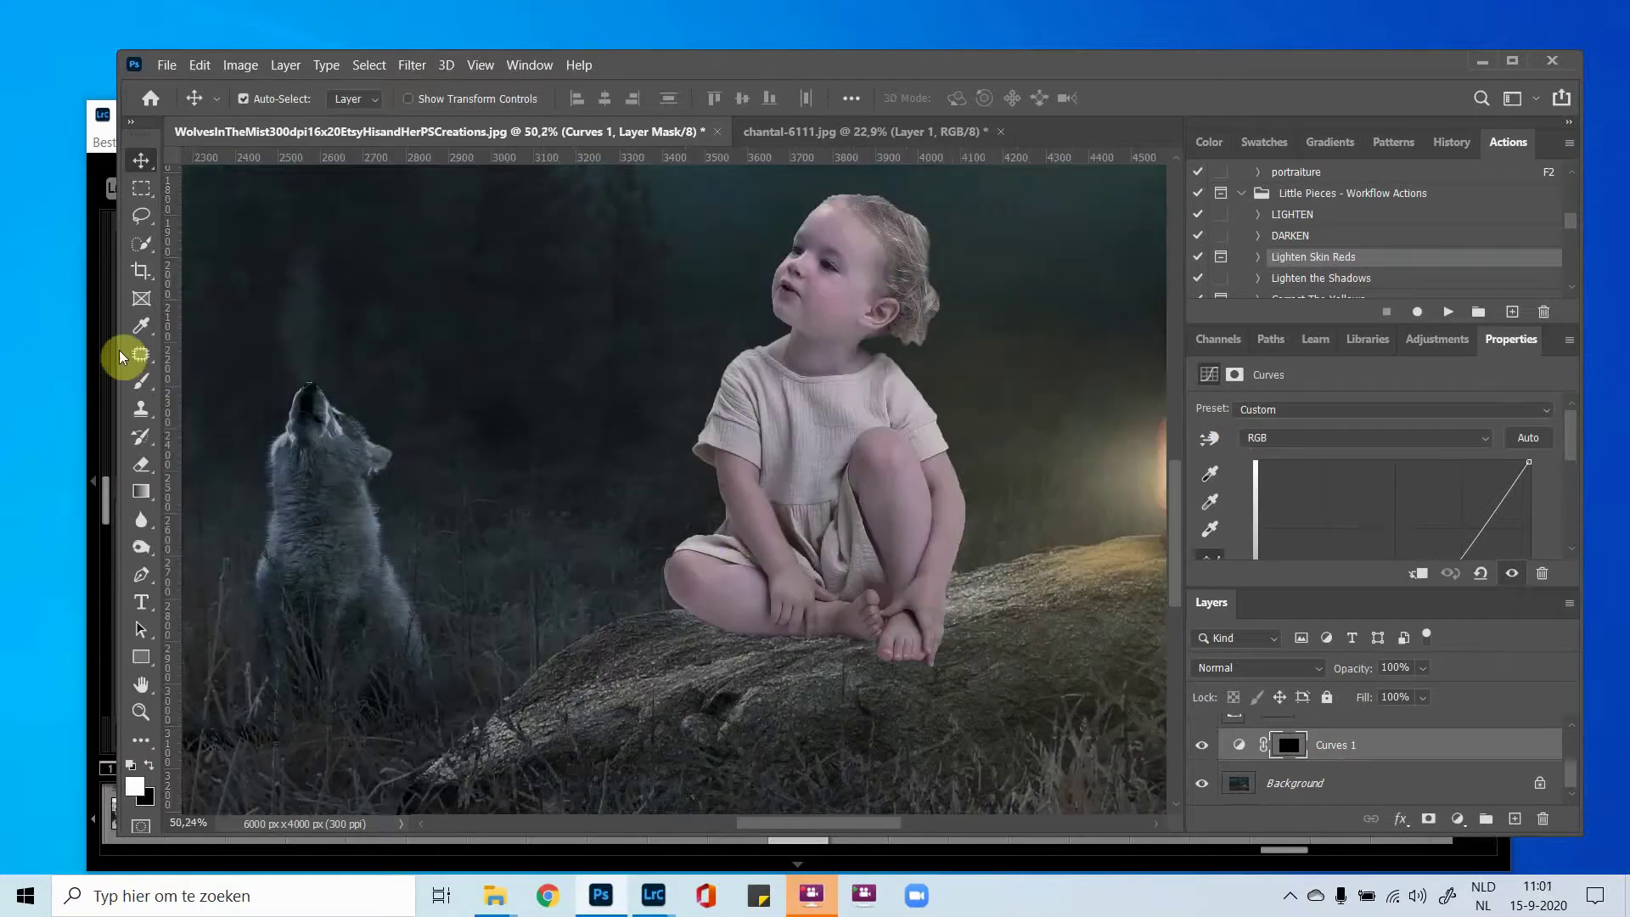
{"action": "left_click", "coordinate": [141, 381]}
{"action": "left_click_drag", "start_coordinate": [776, 666], "coordinate": [843, 681]}
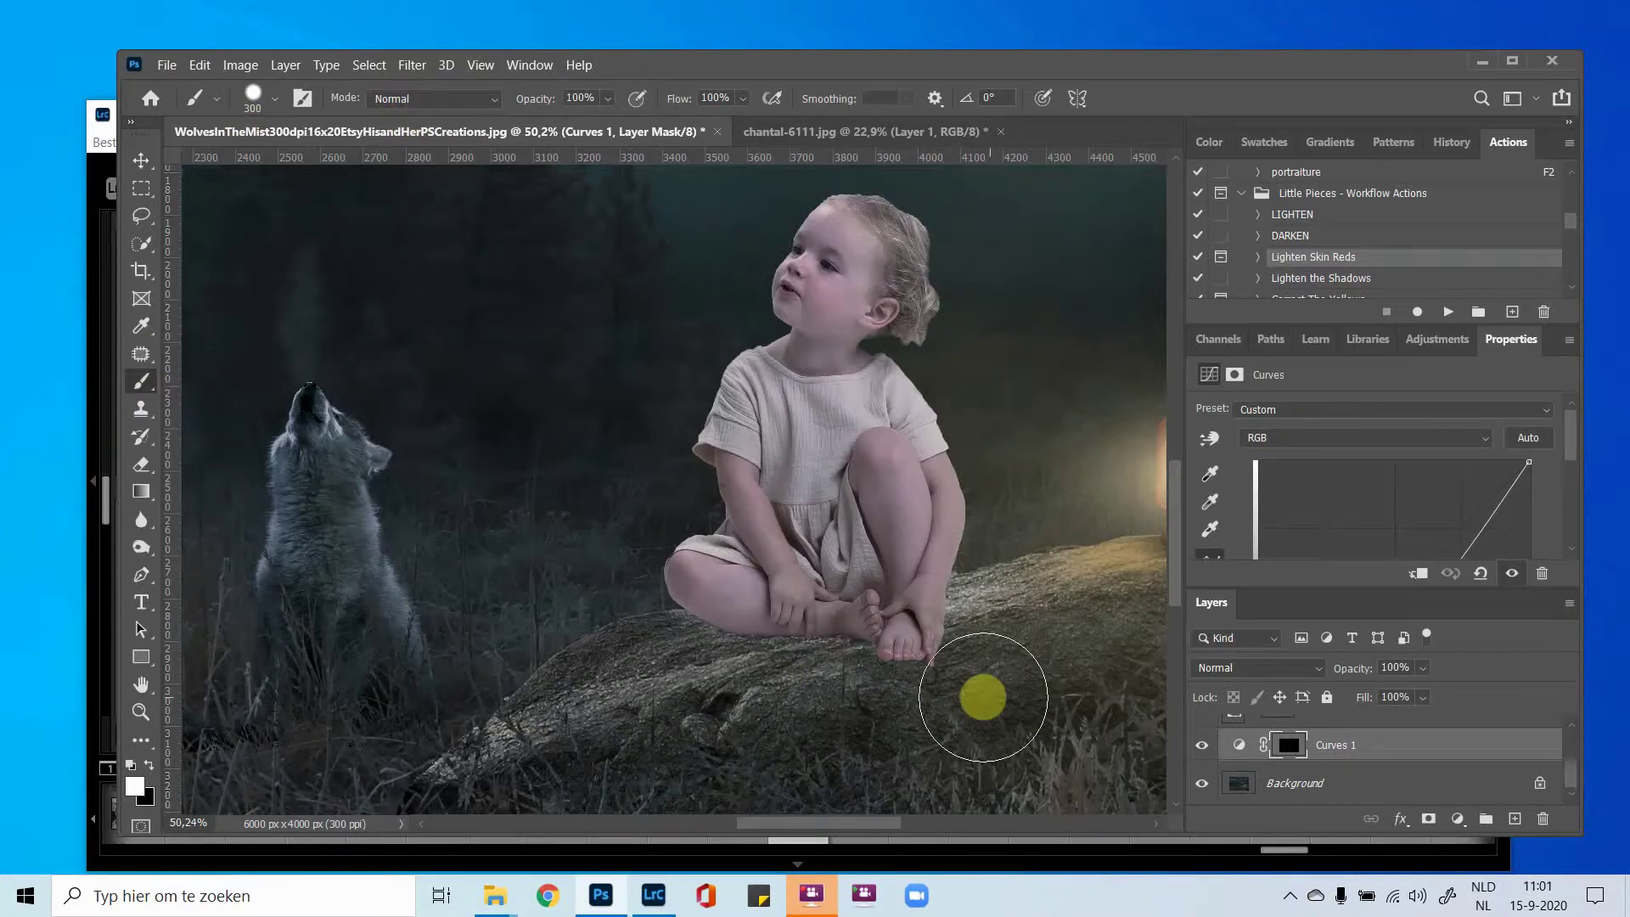
{"action": "mouse_move", "coordinate": [832, 664]}
{"action": "left_mouse_down"}
{"action": "mouse_move", "coordinate": [813, 632]}
{"action": "mouse_move", "coordinate": [808, 153]}
{"action": "left_mouse_up"}
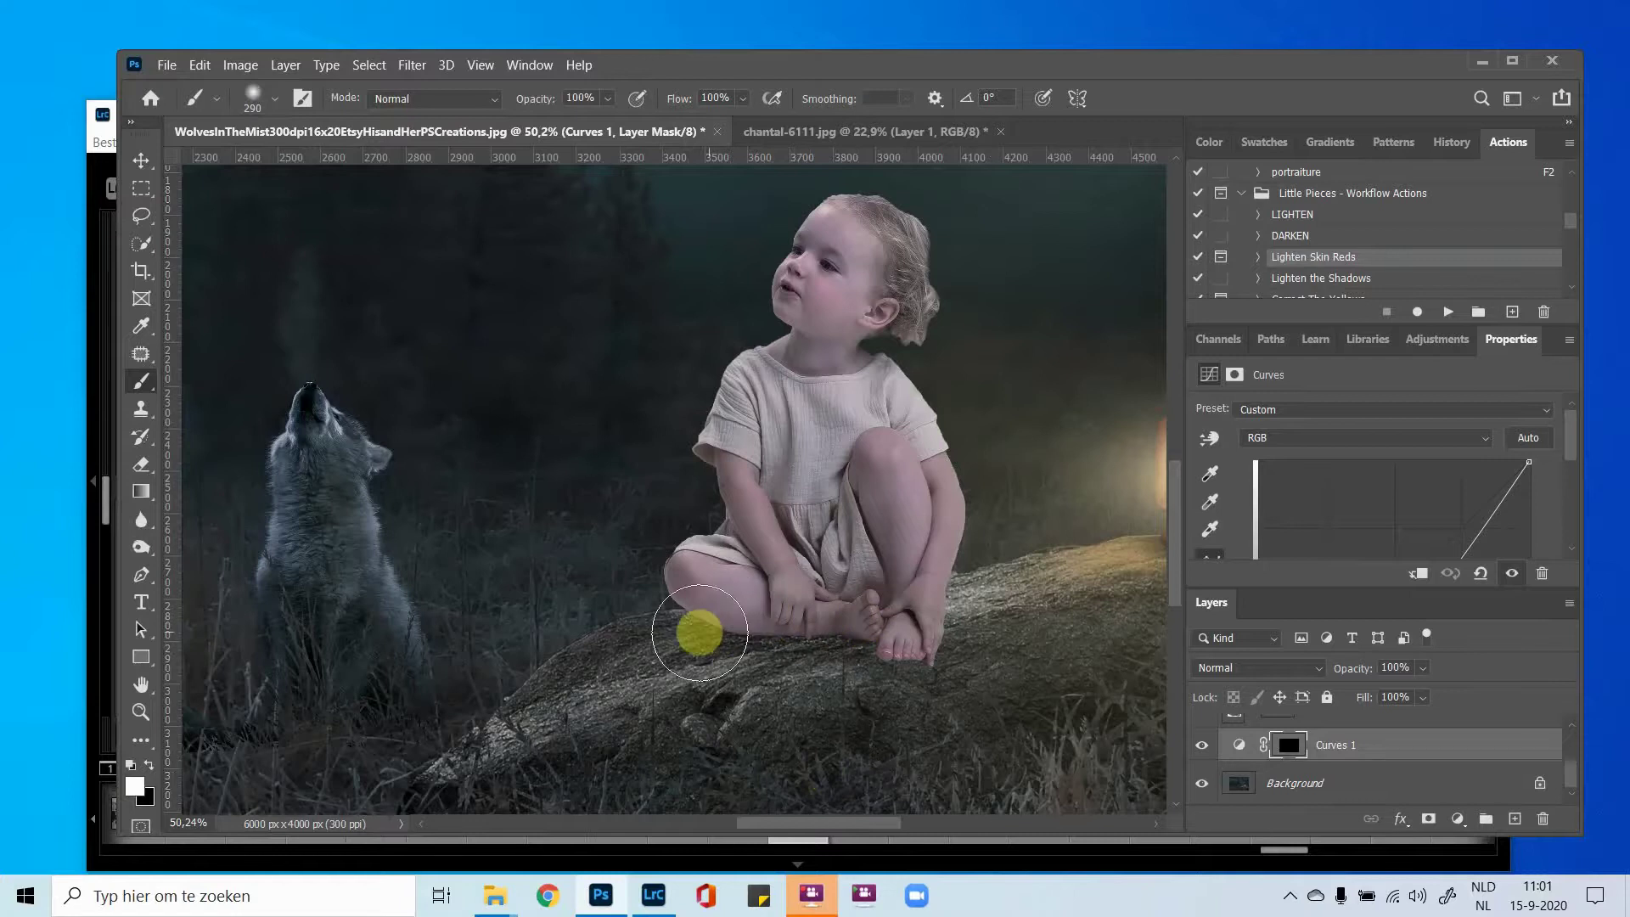
{"action": "mouse_move", "coordinate": [895, 619]}
{"action": "left_mouse_down"}
{"action": "mouse_move", "coordinate": [801, 644]}
{"action": "mouse_move", "coordinate": [741, 586]}
{"action": "left_mouse_up"}
{"action": "scroll", "coordinate": [611, 475], "scroll_direction": "down", "scroll_amount": 5}
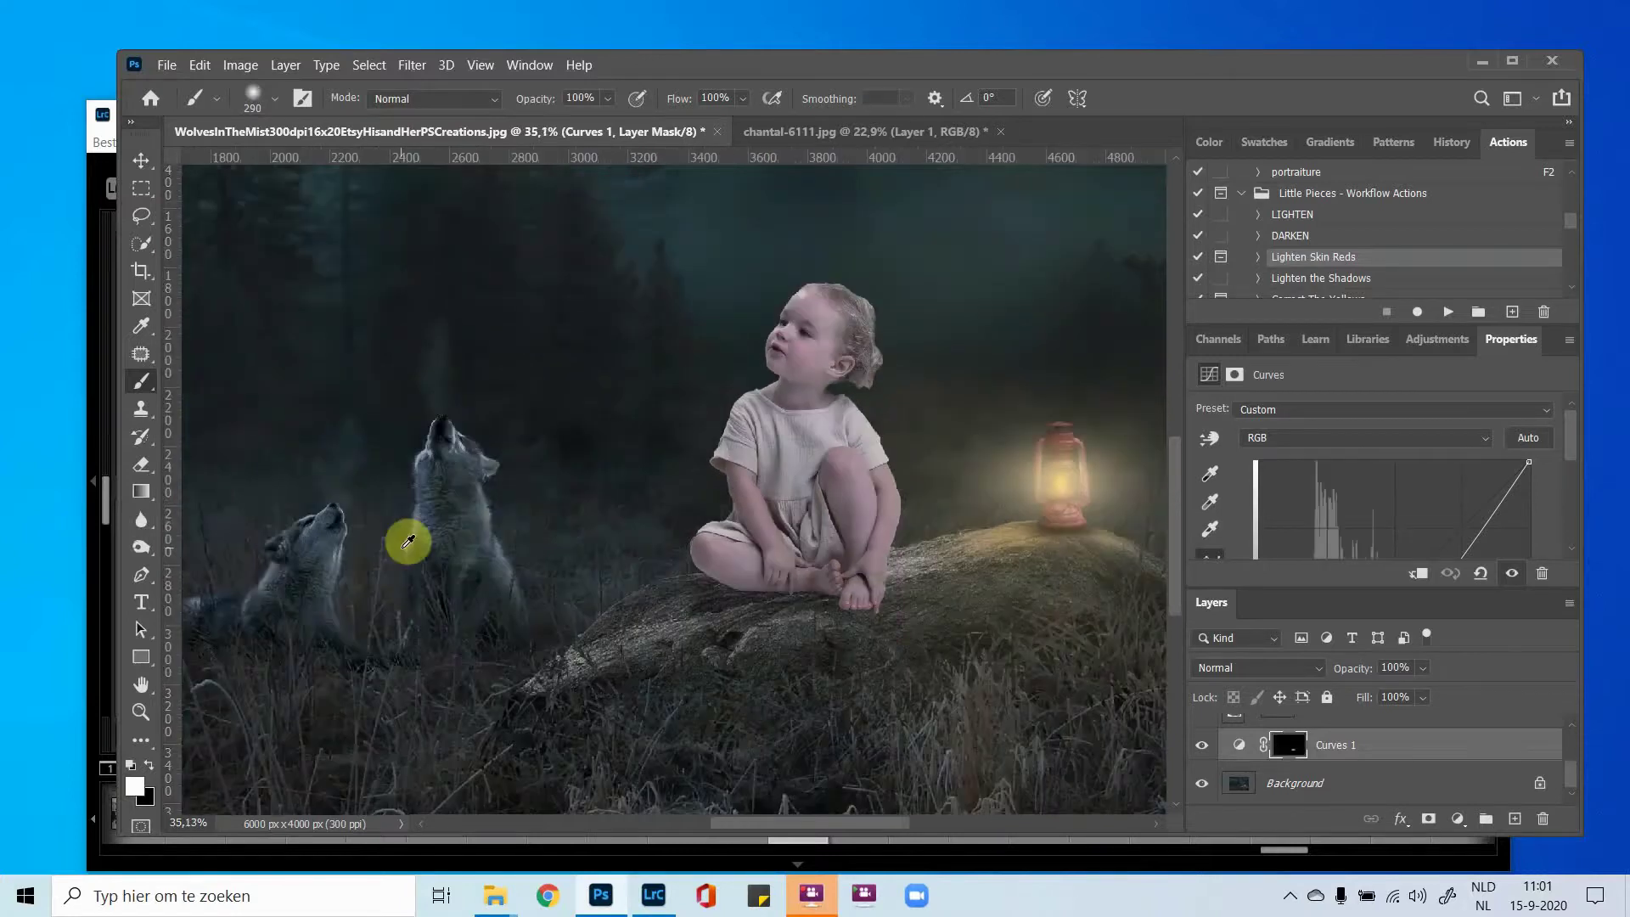
{"action": "scroll", "coordinate": [616, 459], "scroll_direction": "down", "scroll_amount": 4}
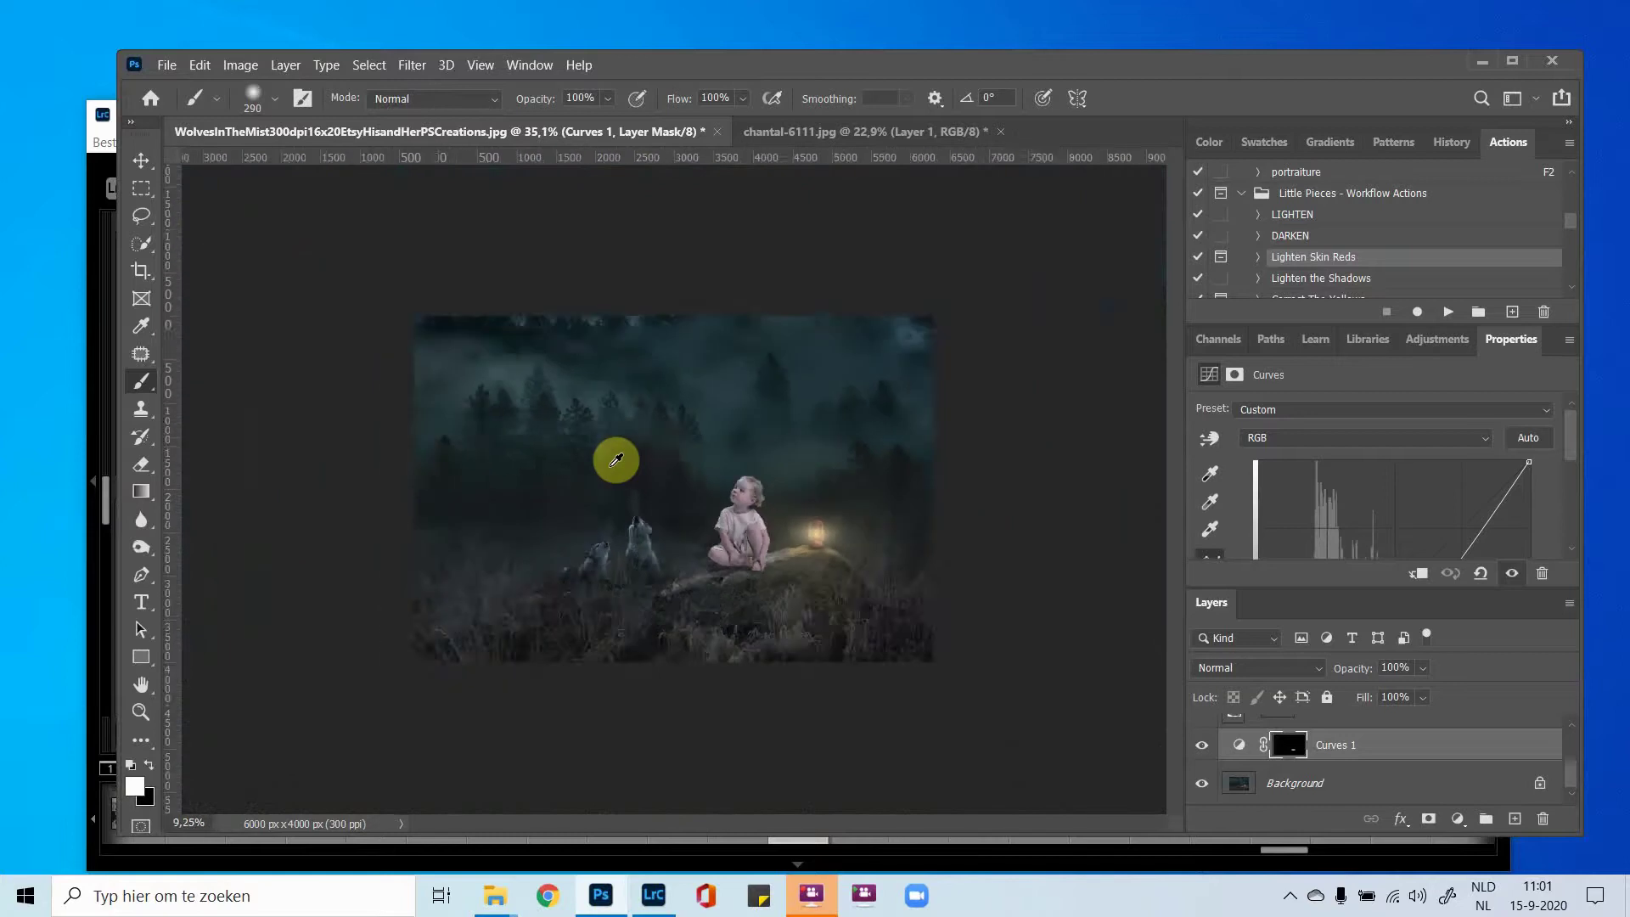
Try a broader, darker shadow on the mound beneath the child on the Curves 1 mask, and judge it in the scene.
{"action": "scroll", "coordinate": [616, 460], "scroll_direction": "up", "scroll_amount": 1}
{"action": "scroll", "coordinate": [616, 460], "scroll_direction": "up", "scroll_amount": 1}
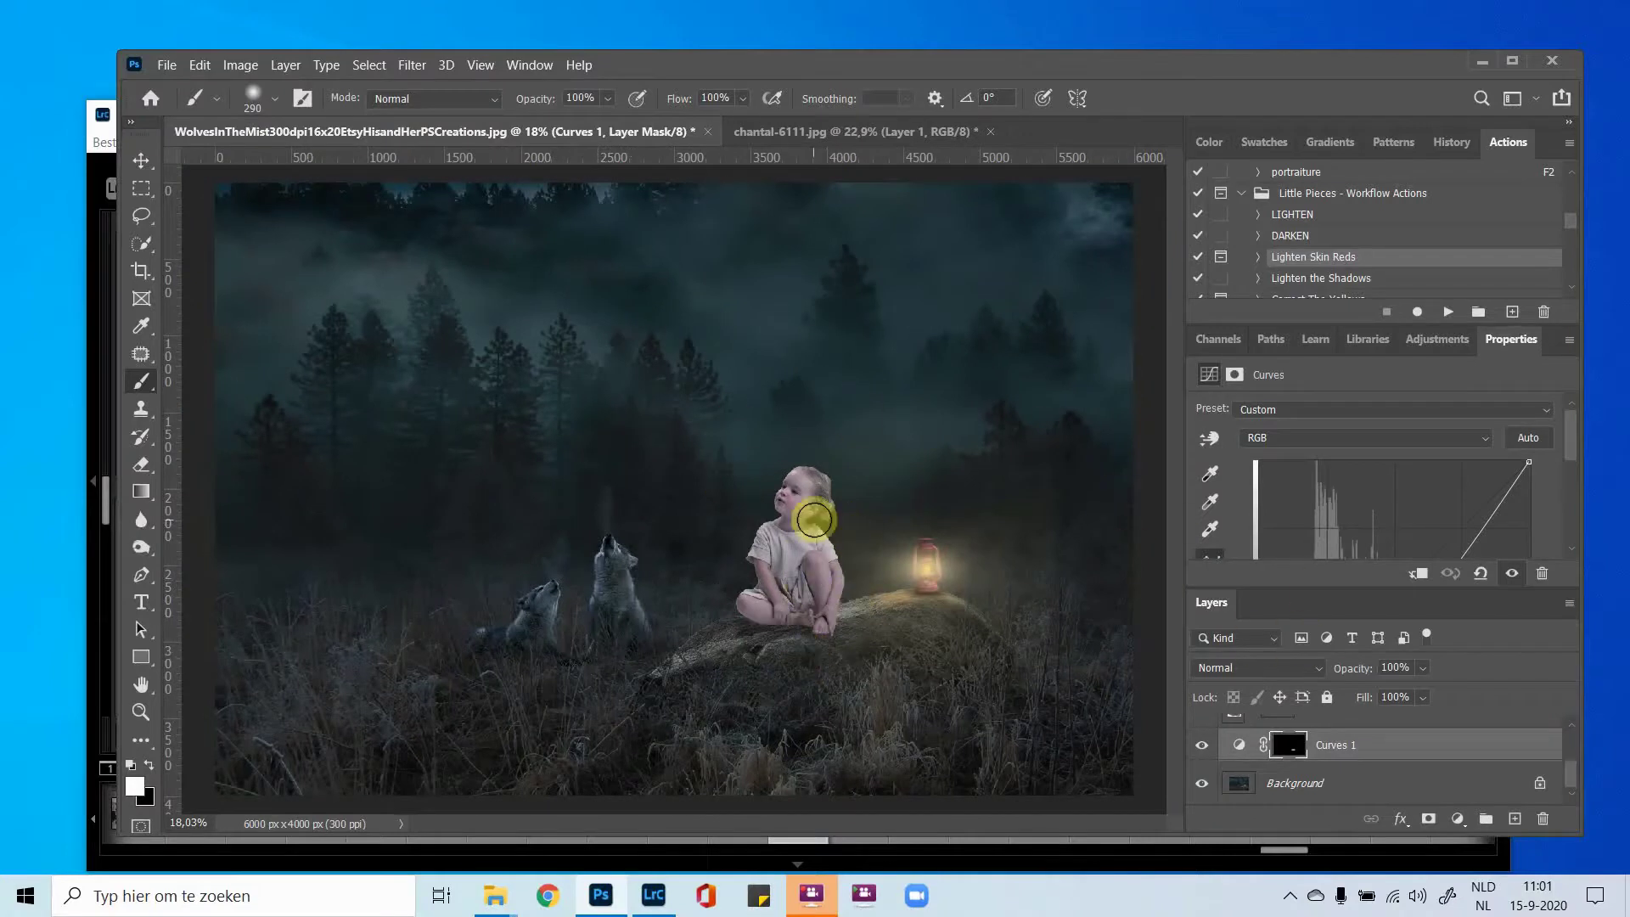
{"action": "scroll", "coordinate": [747, 608], "scroll_direction": "up", "scroll_amount": 3}
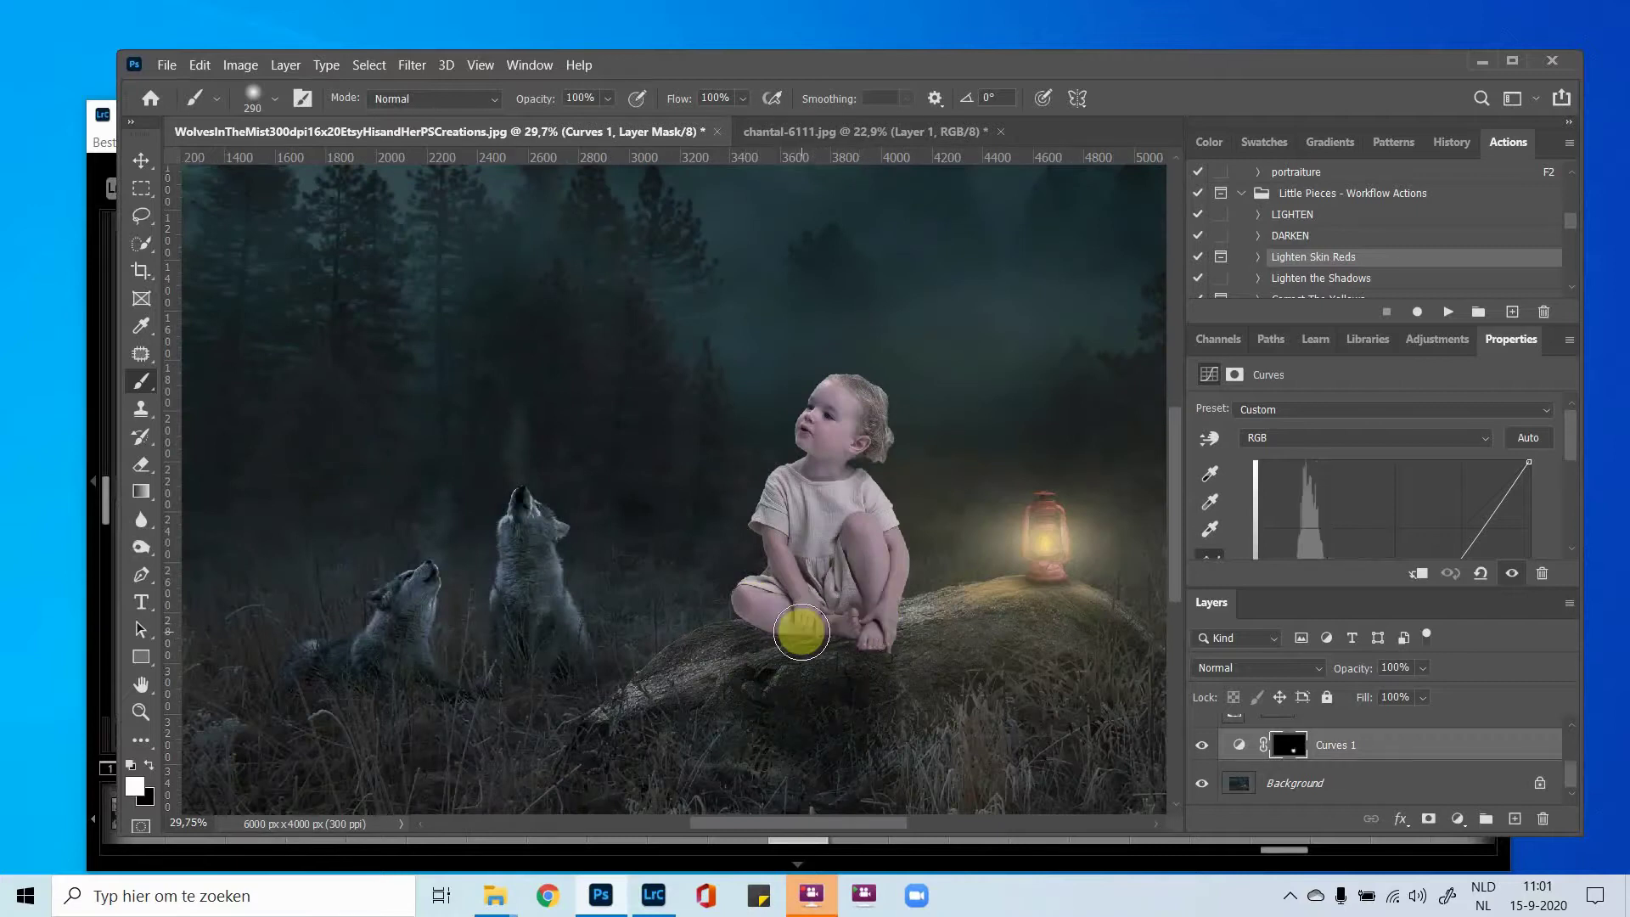
{"action": "scroll", "coordinate": [800, 633], "scroll_direction": "down", "scroll_amount": 1}
{"action": "scroll", "coordinate": [801, 632], "scroll_direction": "down", "scroll_amount": 2}
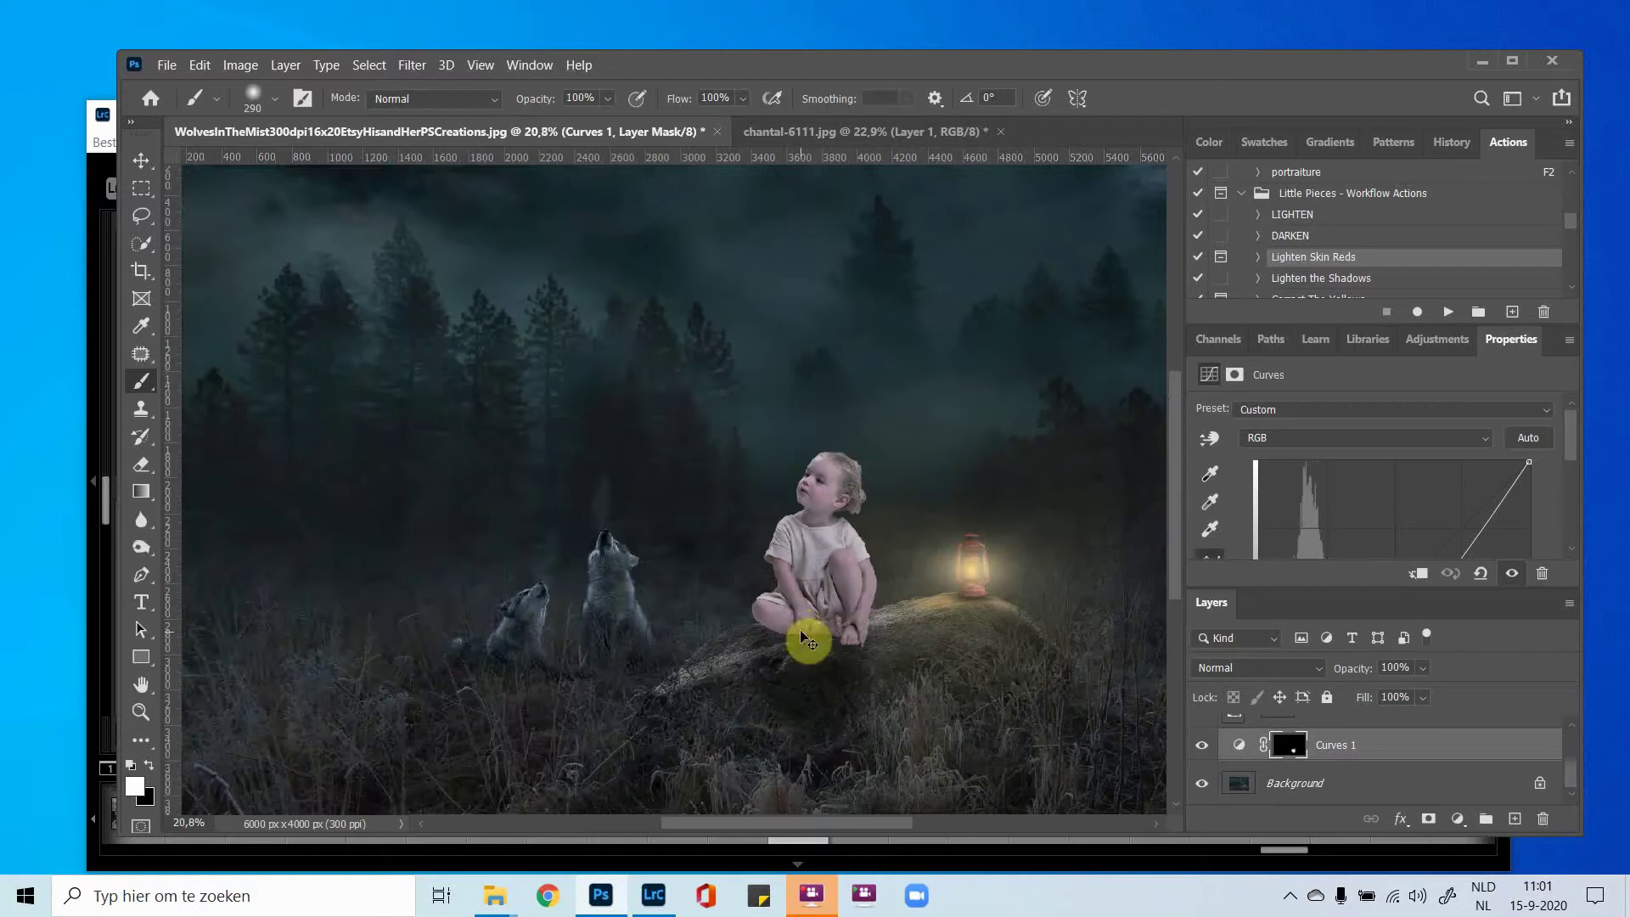
{"action": "left_click_drag", "start_coordinate": [802, 639], "coordinate": [800, 631]}
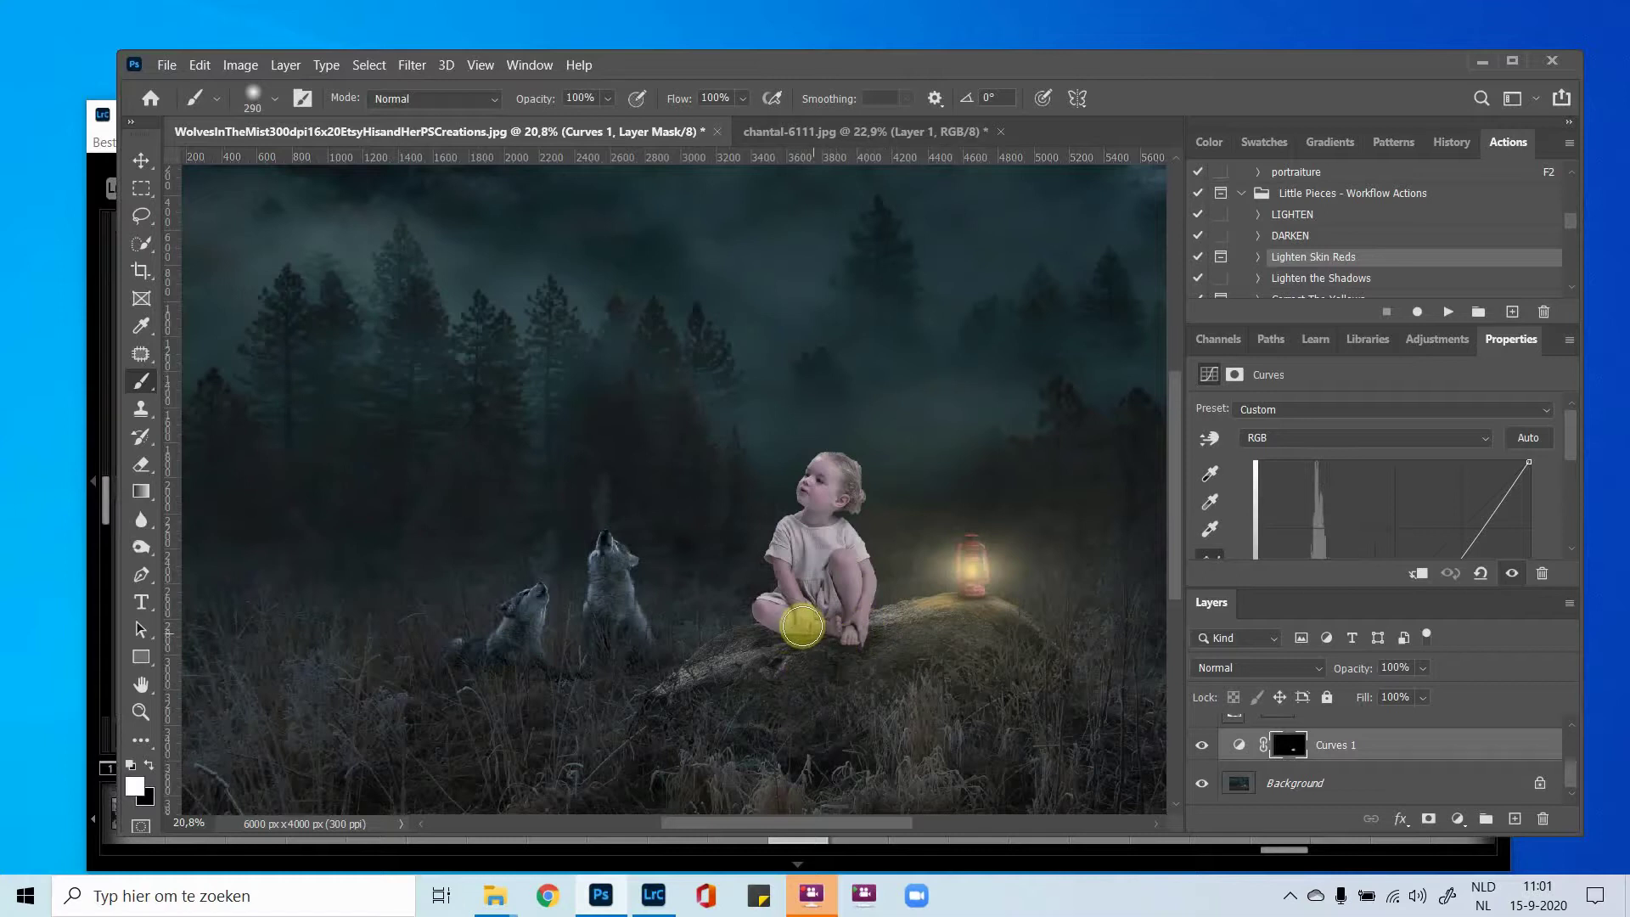
Compare the scene with and without the Curves 1 shadow, and examine where the child's legs and feet meet the mound.
{"action": "scroll", "coordinate": [751, 648], "scroll_direction": "down", "scroll_amount": 2}
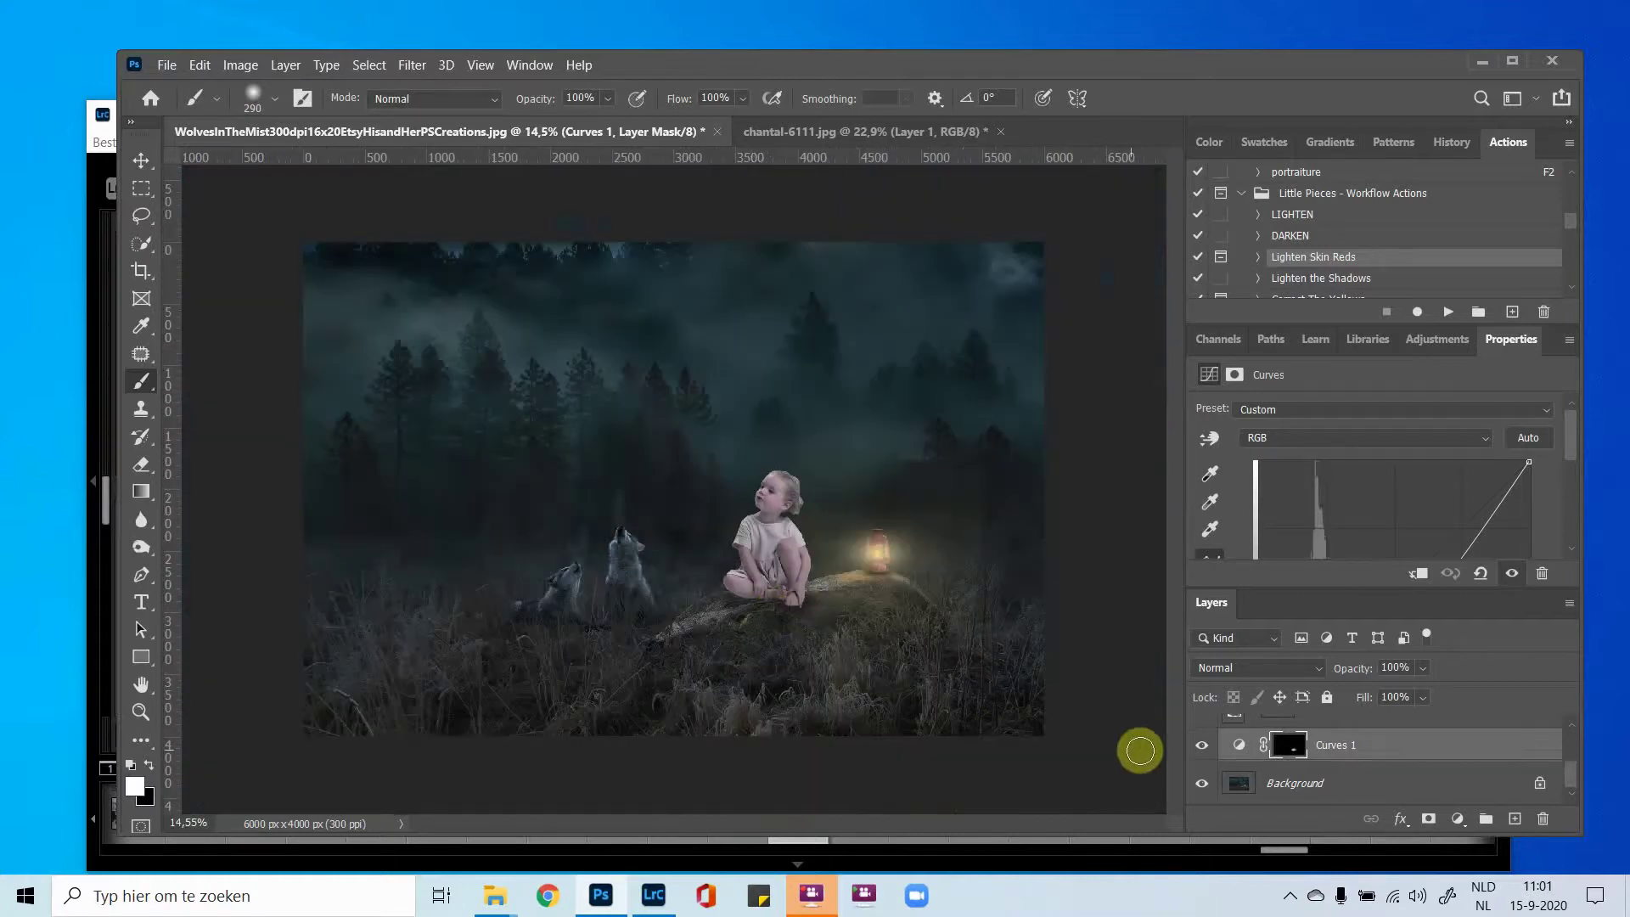
{"action": "left_click", "coordinate": [1202, 746]}
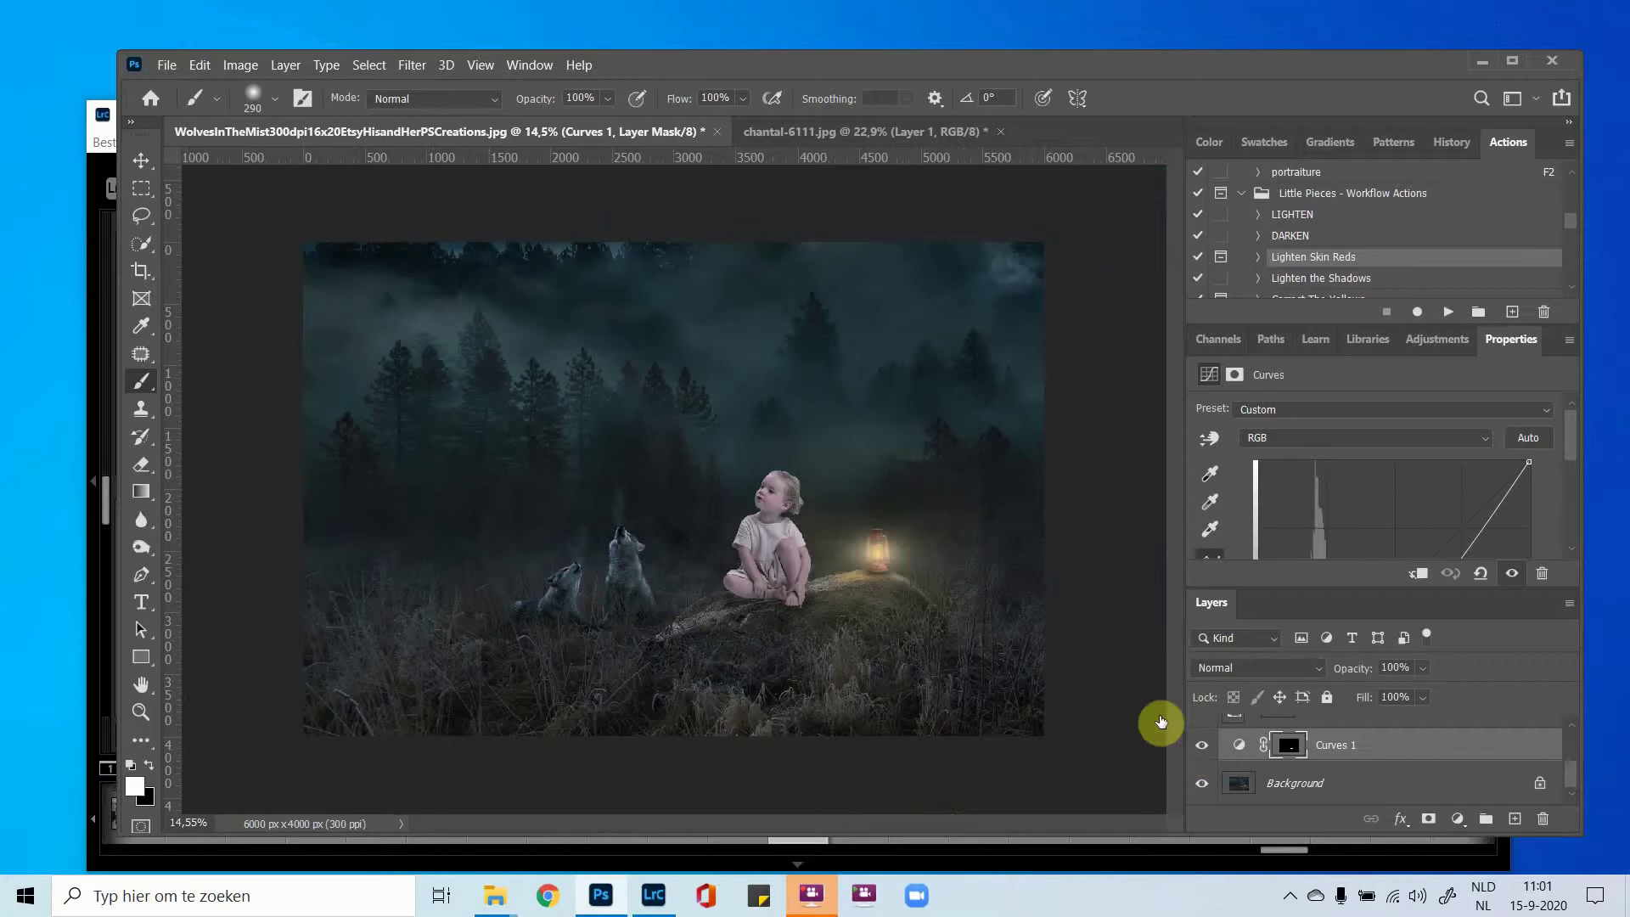
{"action": "scroll", "coordinate": [753, 577], "scroll_direction": "up", "scroll_amount": 5}
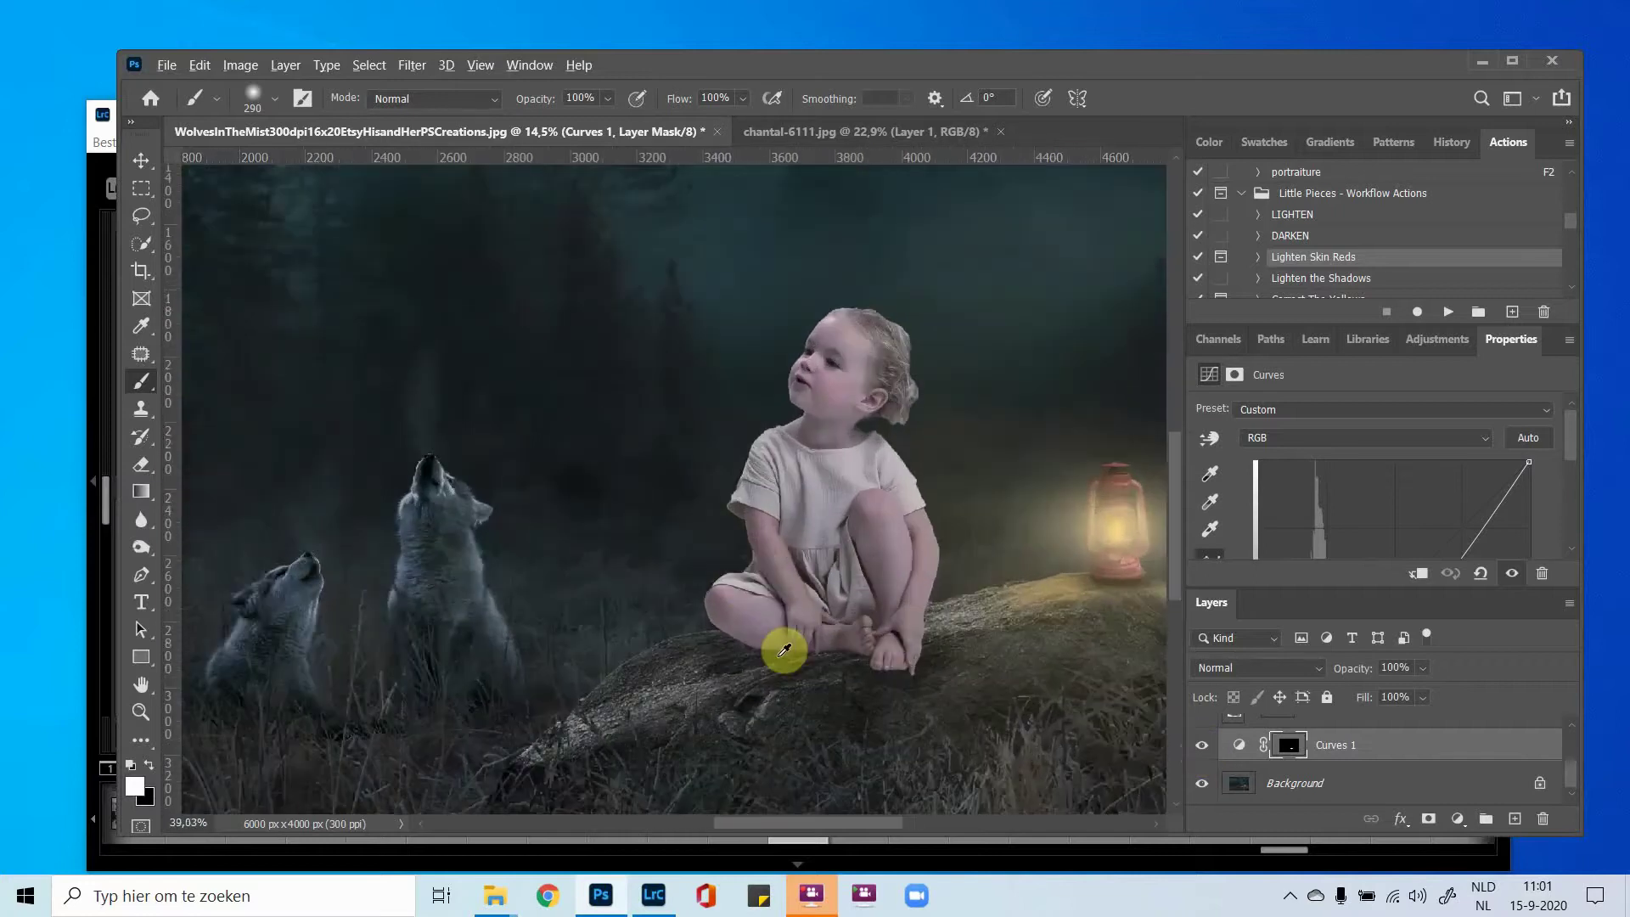
{"action": "scroll", "coordinate": [787, 650], "scroll_direction": "up", "scroll_amount": 4}
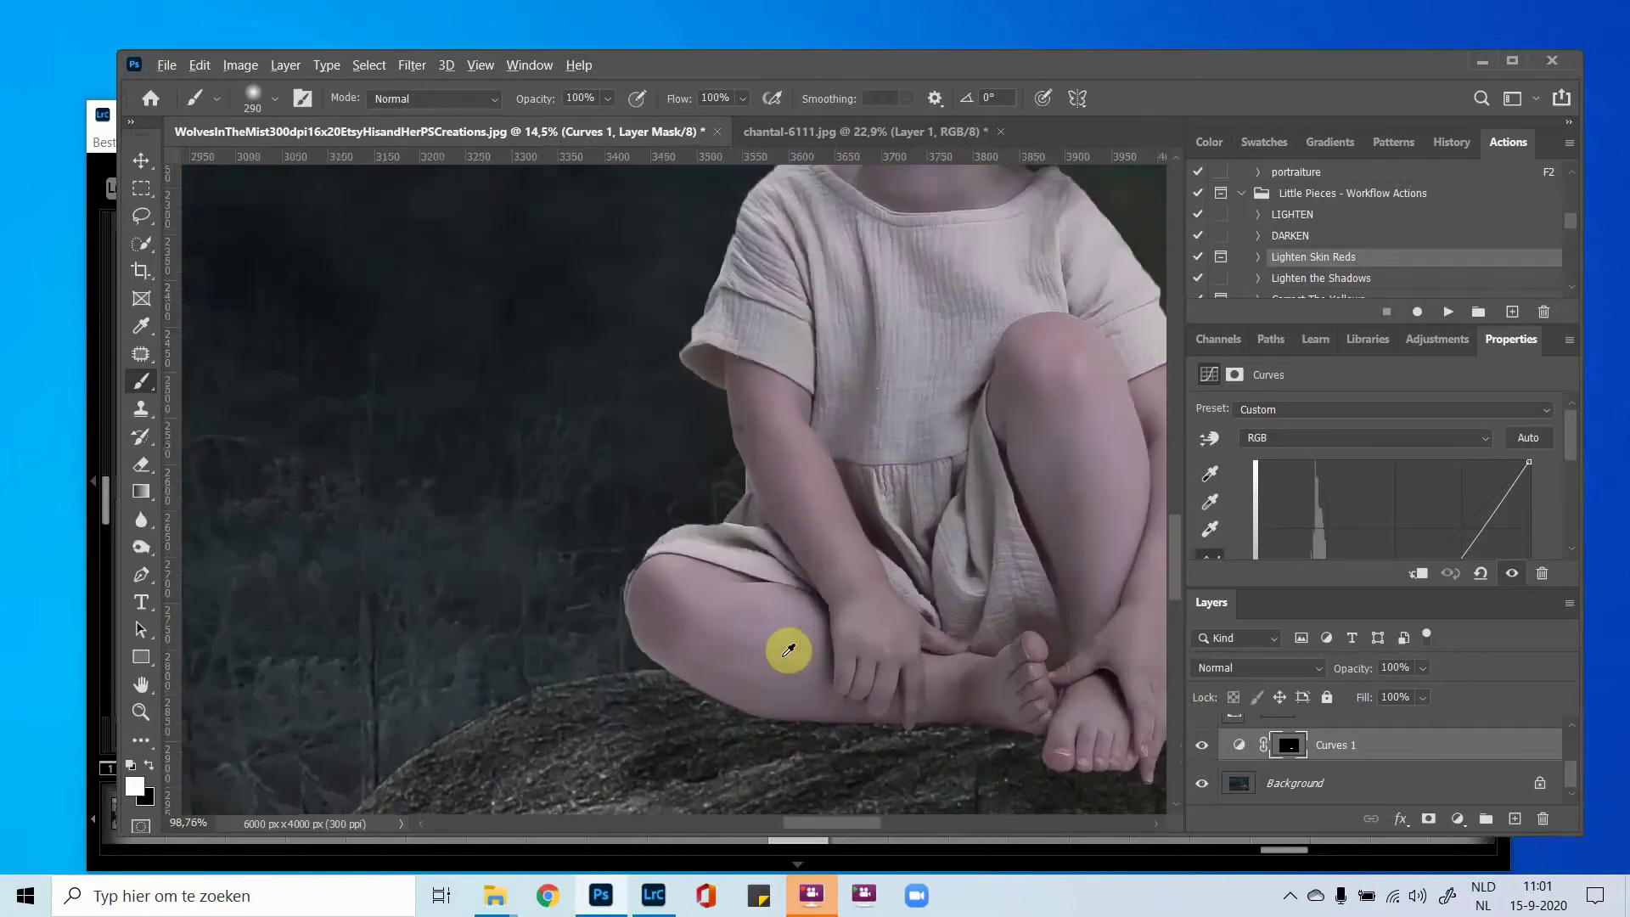
{"action": "scroll", "coordinate": [787, 651], "scroll_direction": "up", "scroll_amount": 1}
{"action": "left_click_drag", "start_coordinate": [849, 653], "coordinate": [680, 552]}
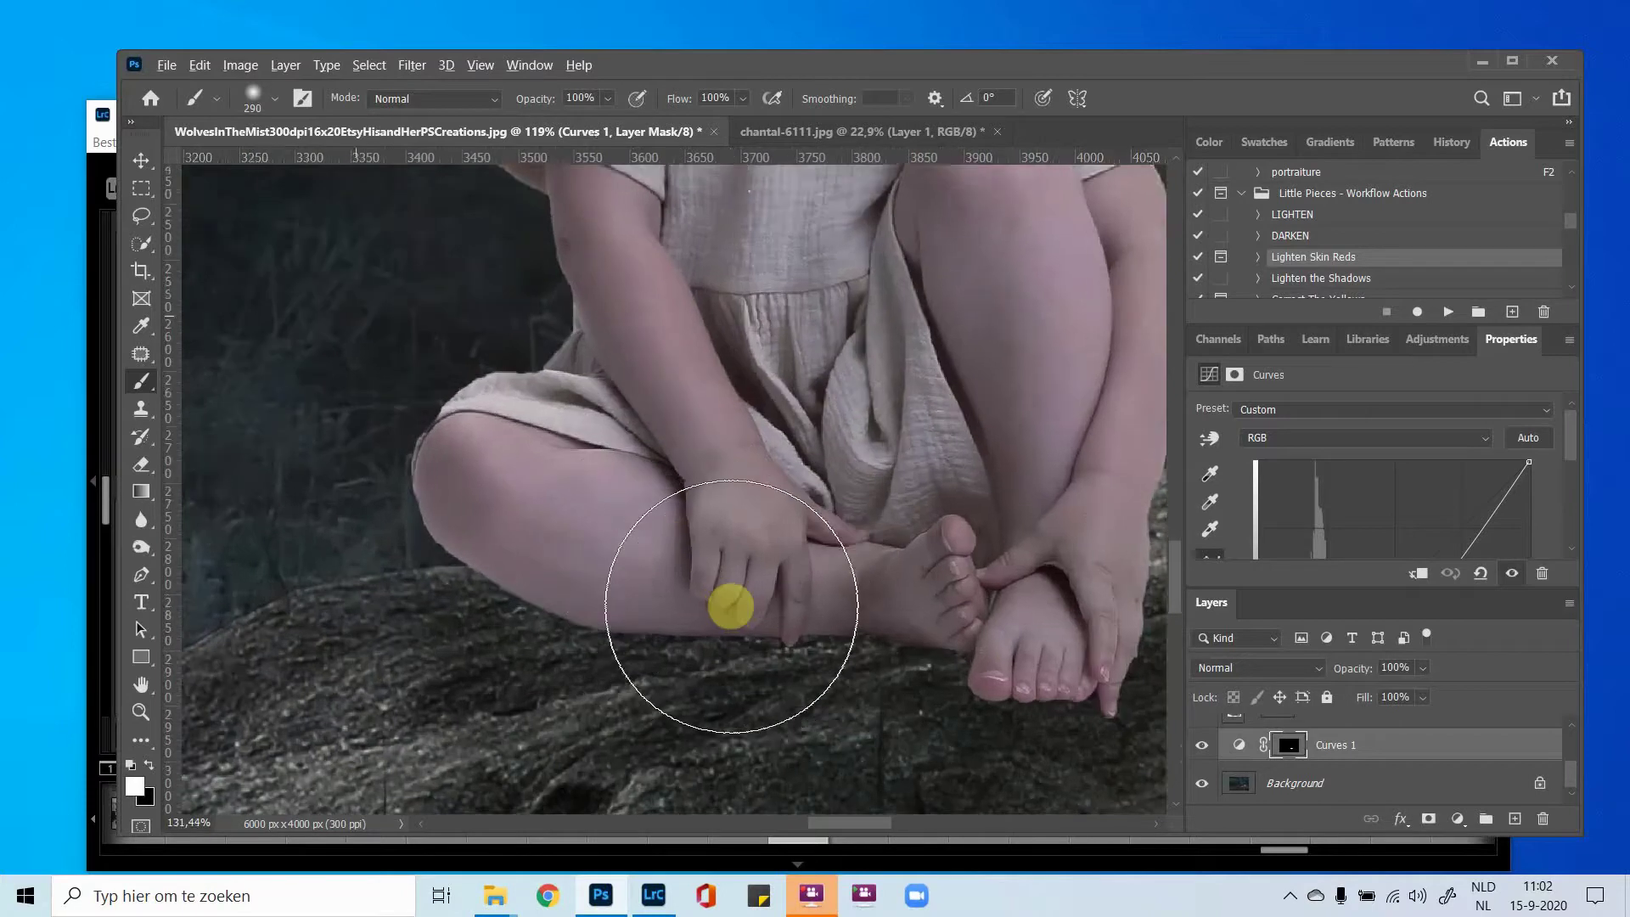
{"action": "scroll", "coordinate": [730, 606], "scroll_direction": "up", "scroll_amount": 2}
{"action": "scroll", "coordinate": [738, 601], "scroll_direction": "down", "scroll_amount": 3}
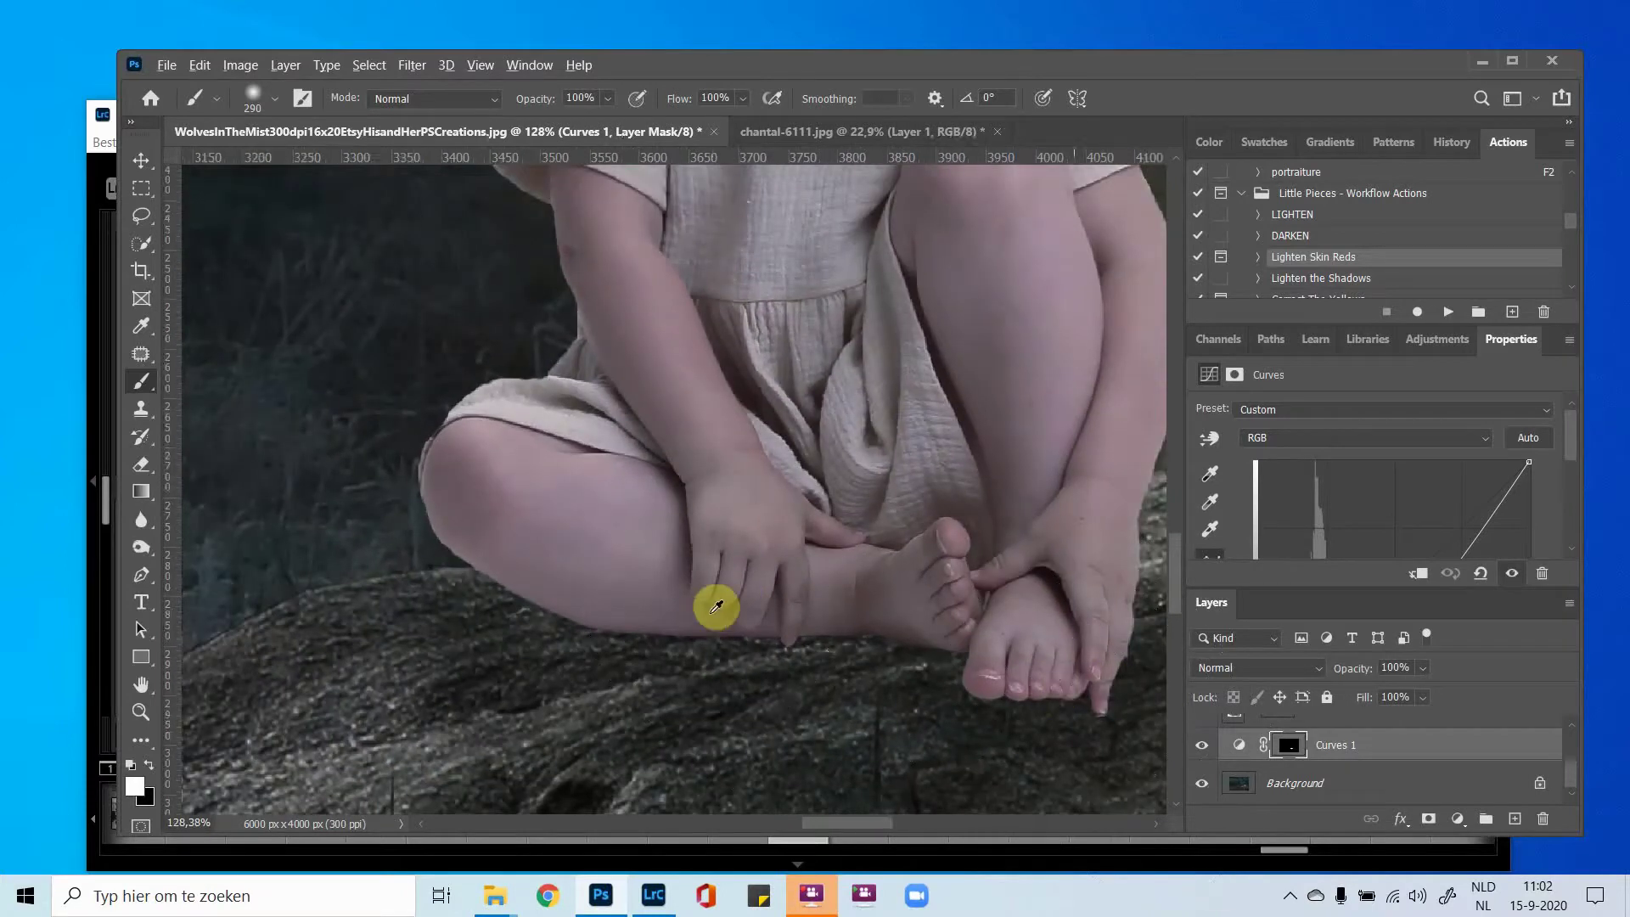
{"action": "scroll", "coordinate": [716, 604], "scroll_direction": "down", "scroll_amount": 3}
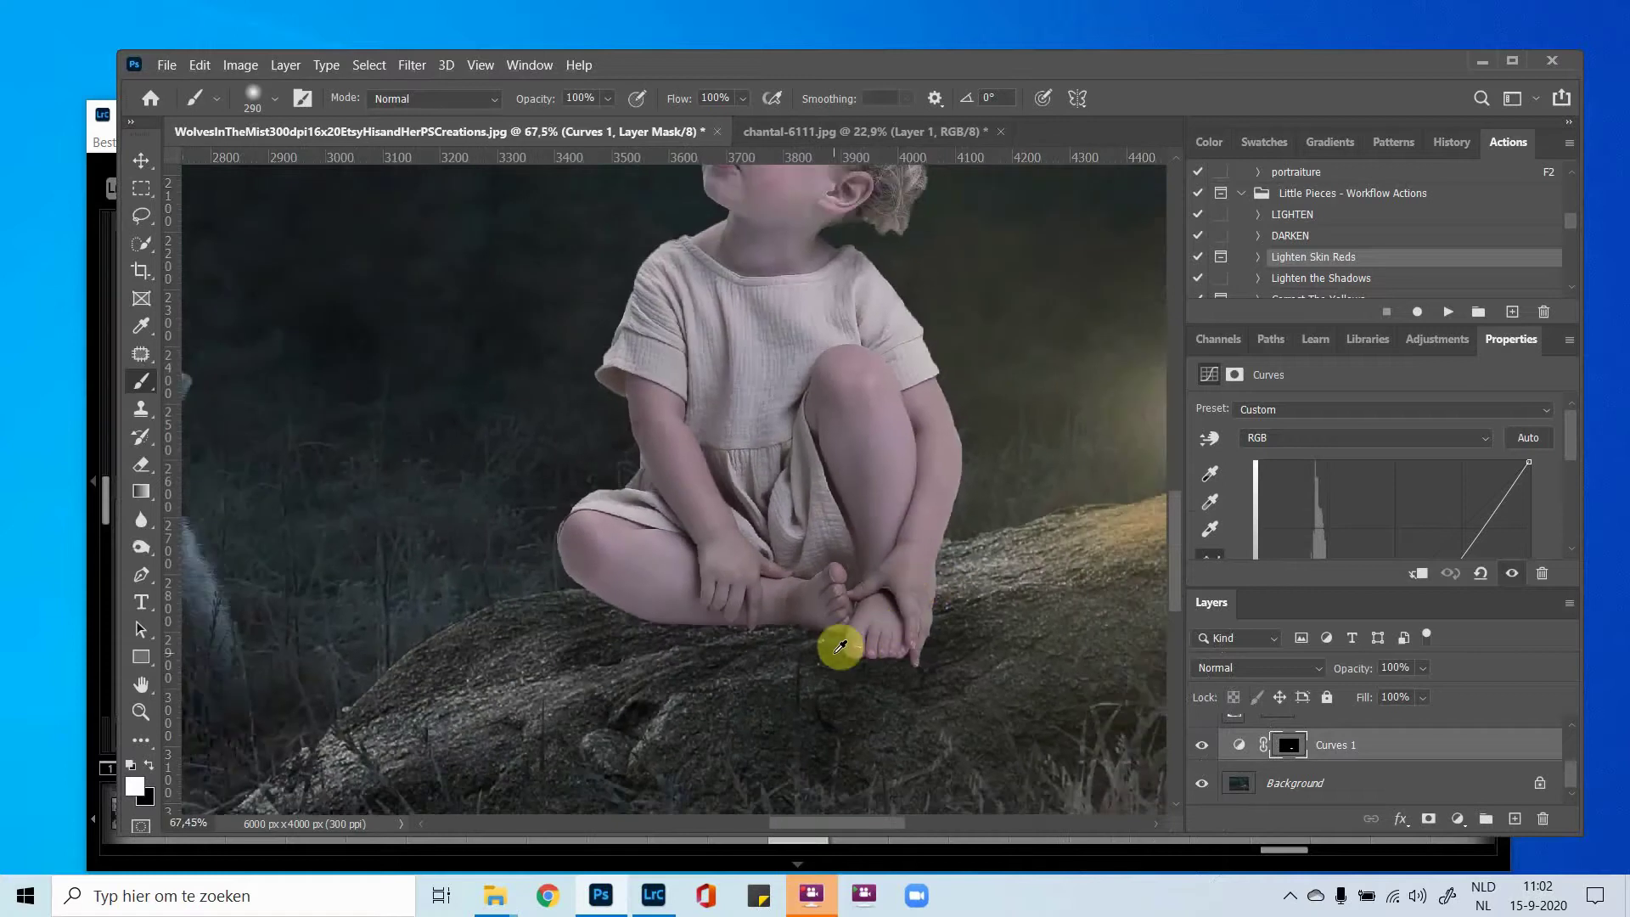
{"action": "scroll", "coordinate": [677, 613], "scroll_direction": "up", "scroll_amount": 1}
{"action": "scroll", "coordinate": [677, 612], "scroll_direction": "up", "scroll_amount": 2}
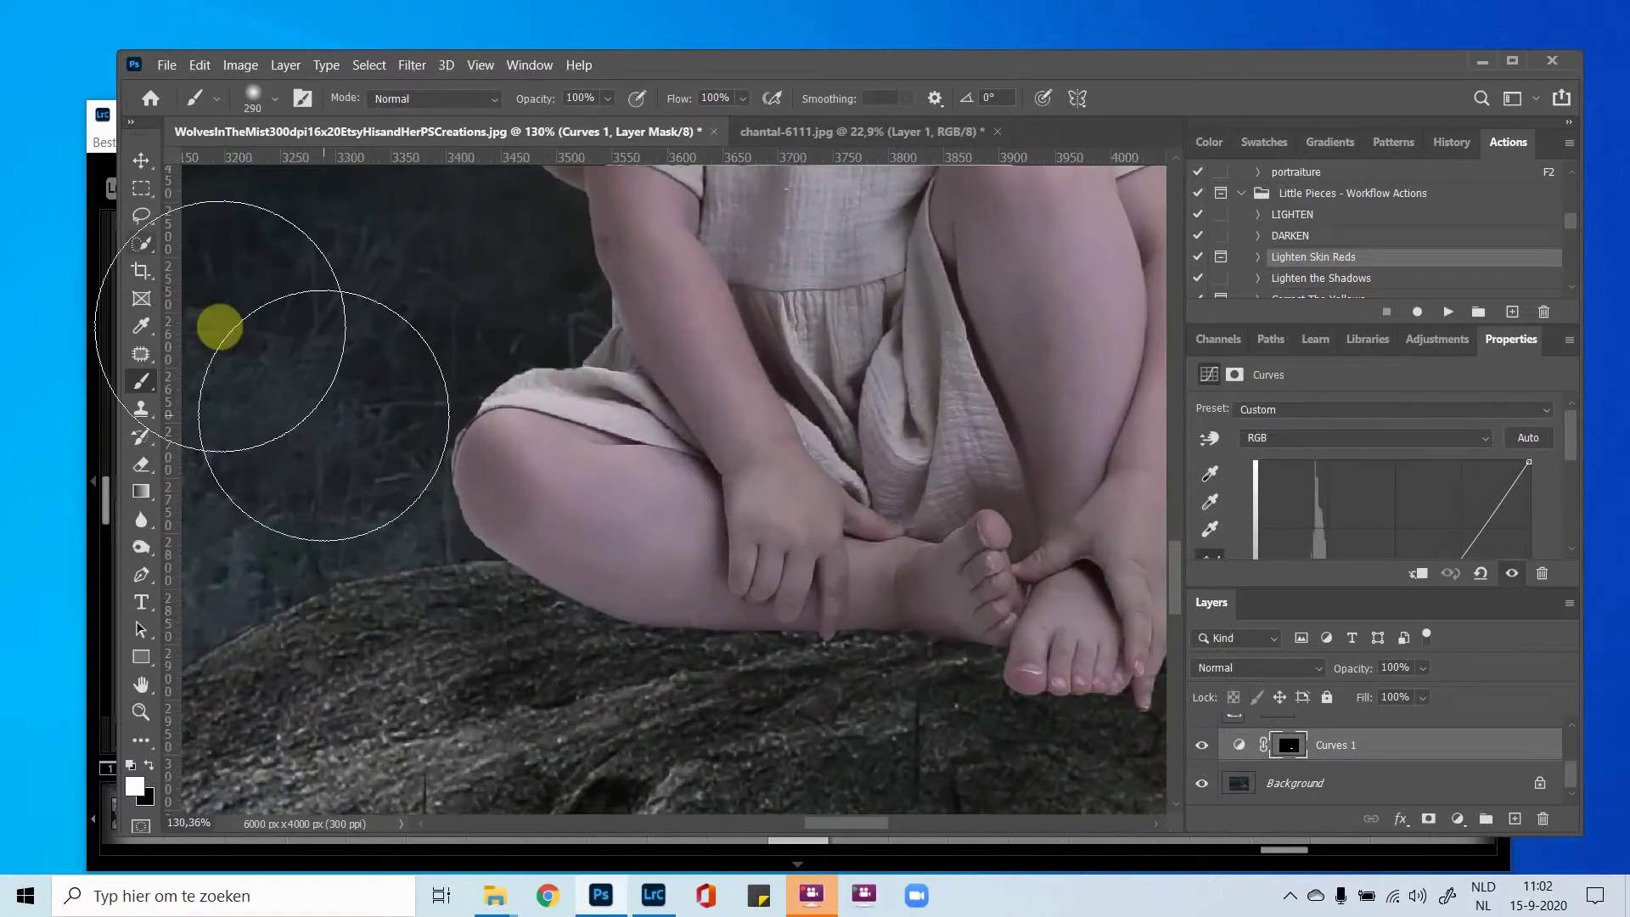
Add an empty layer directly above the Background, beneath Curves 1, and clip it to the Background.
{"action": "left_click_drag", "start_coordinate": [735, 646], "coordinate": [594, 616]}
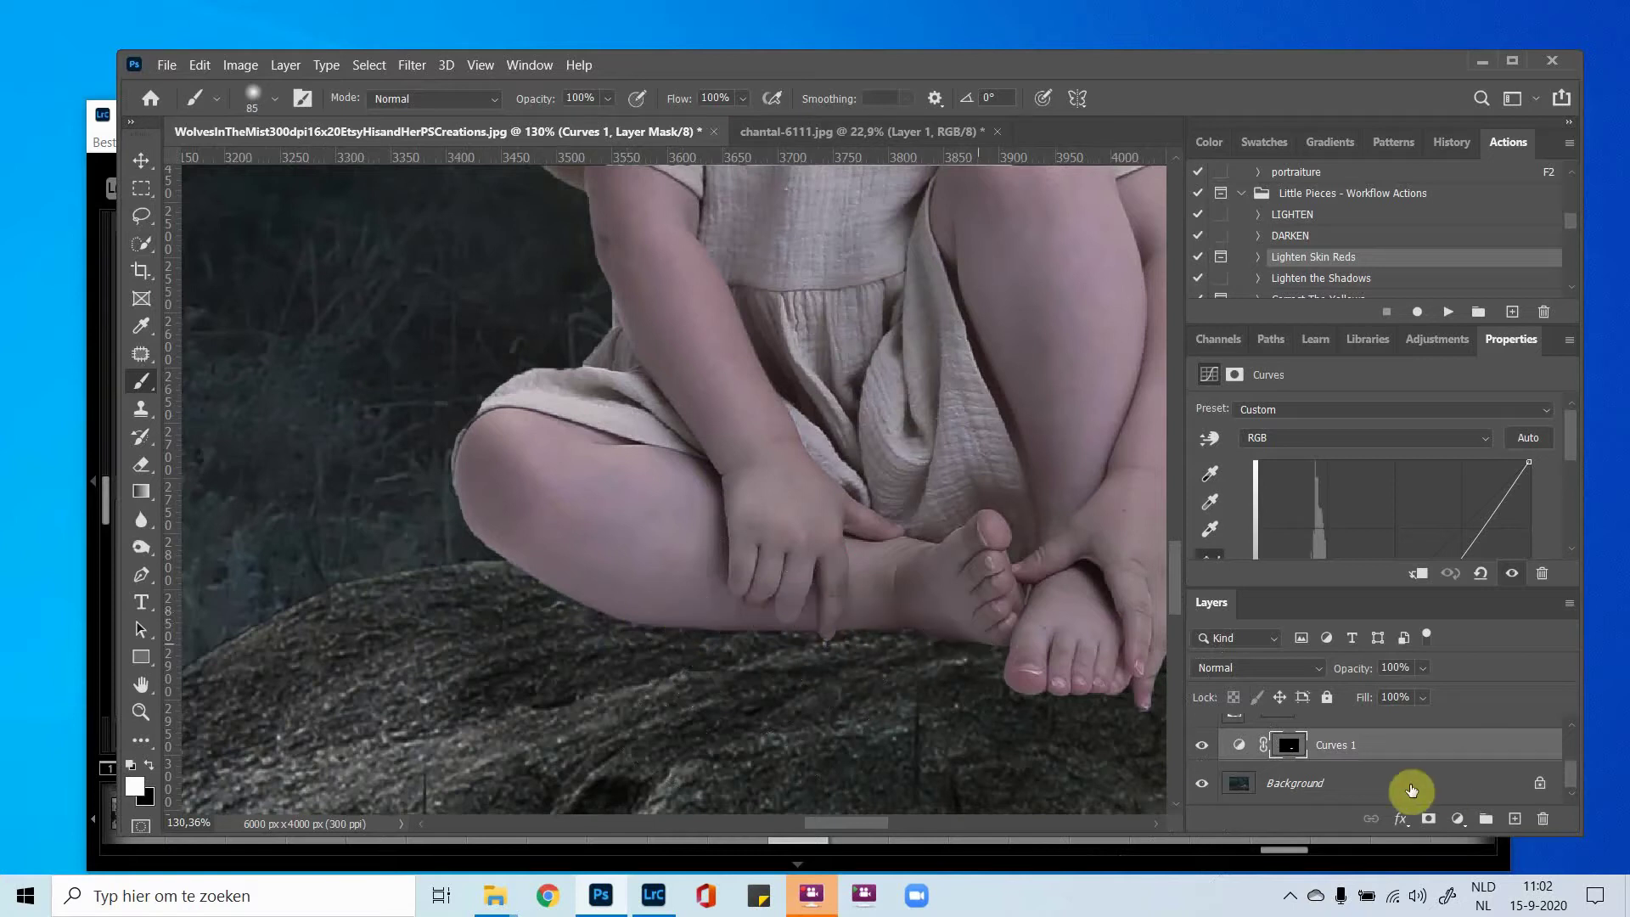
{"action": "left_click", "coordinate": [1468, 798]}
{"action": "left_click", "coordinate": [1516, 823]}
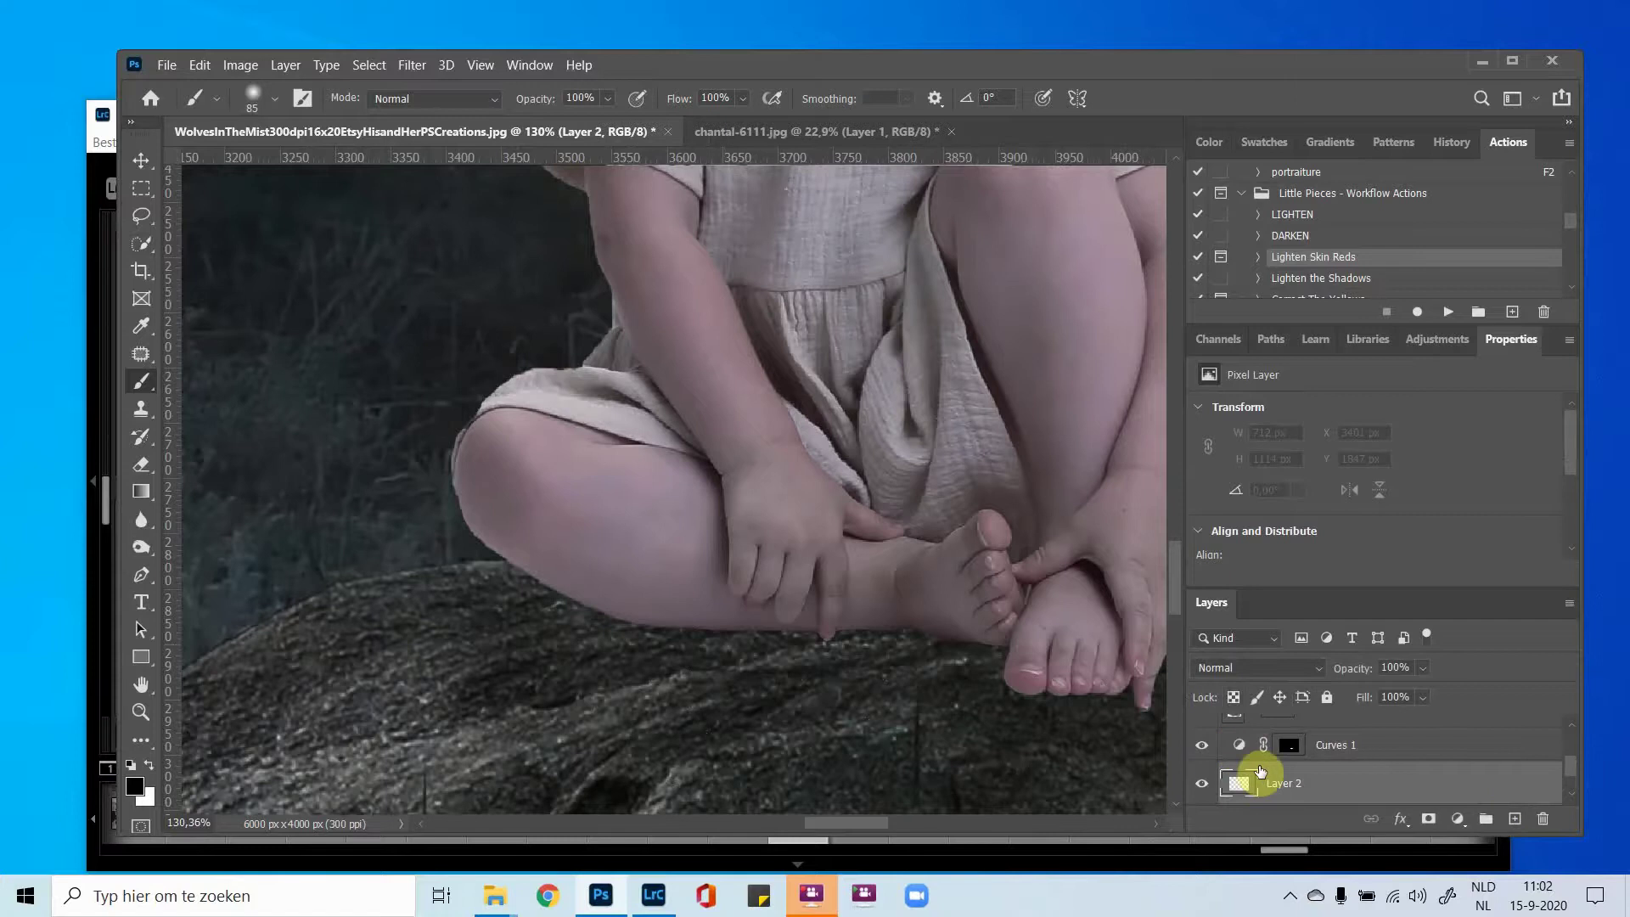
{"action": "scroll", "coordinate": [1261, 770], "scroll_direction": "down", "scroll_amount": 1}
{"action": "scroll", "coordinate": [1247, 756], "scroll_direction": "up", "scroll_amount": 1}
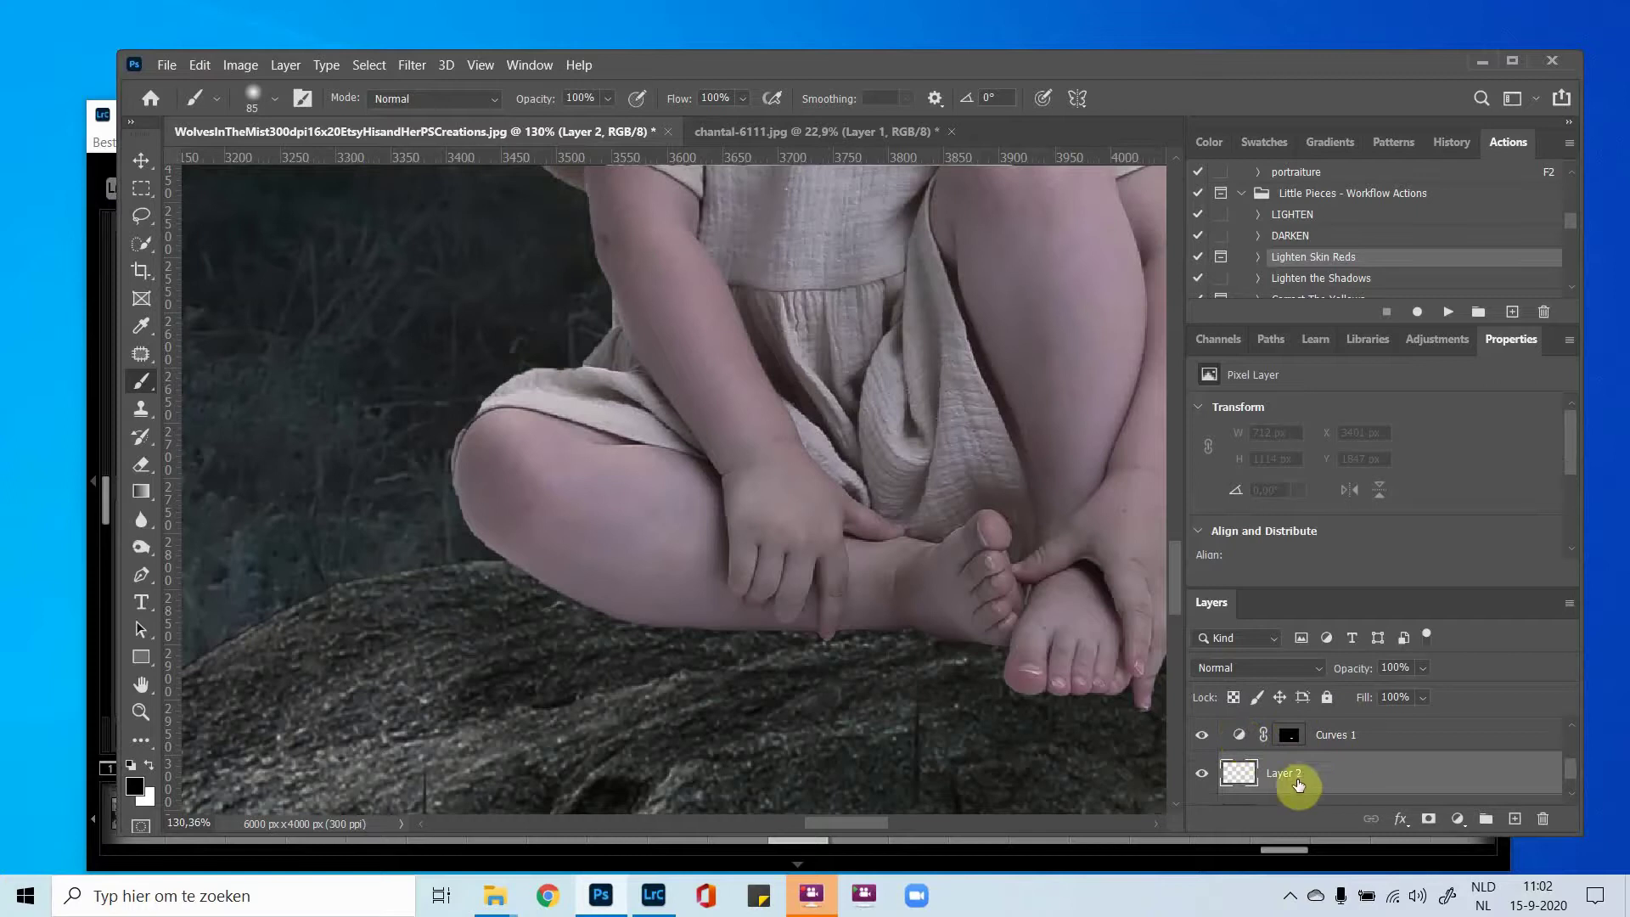
{"action": "scroll", "coordinate": [1272, 785], "scroll_direction": "down", "scroll_amount": 1}
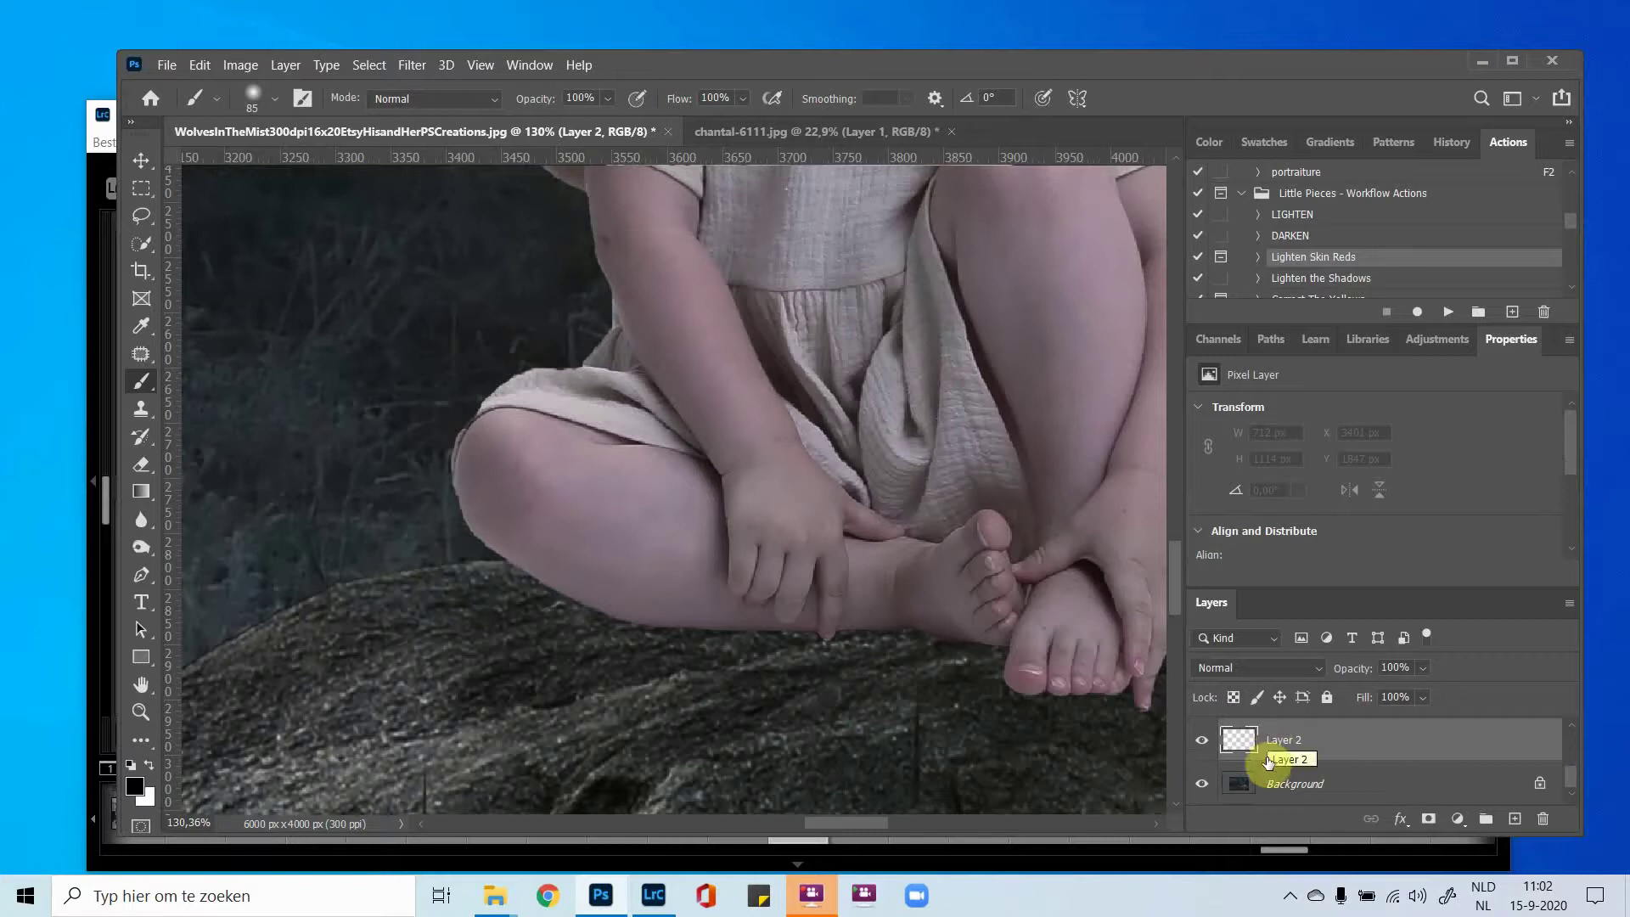
{"action": "right_click", "coordinate": [1274, 756]}
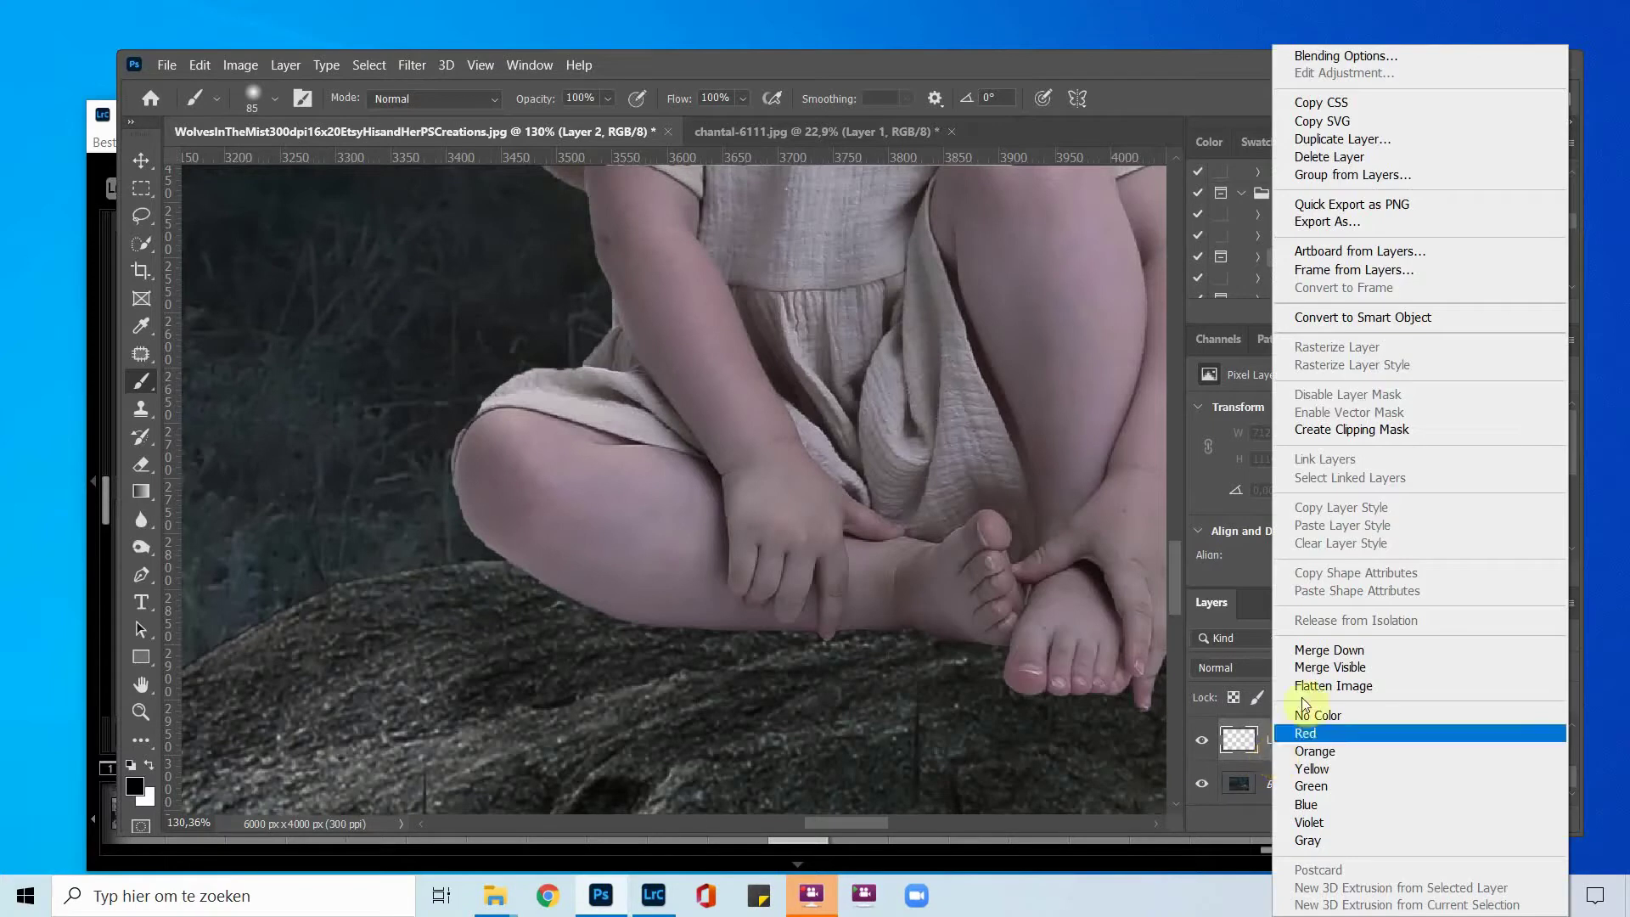
{"action": "left_click", "coordinate": [1332, 427]}
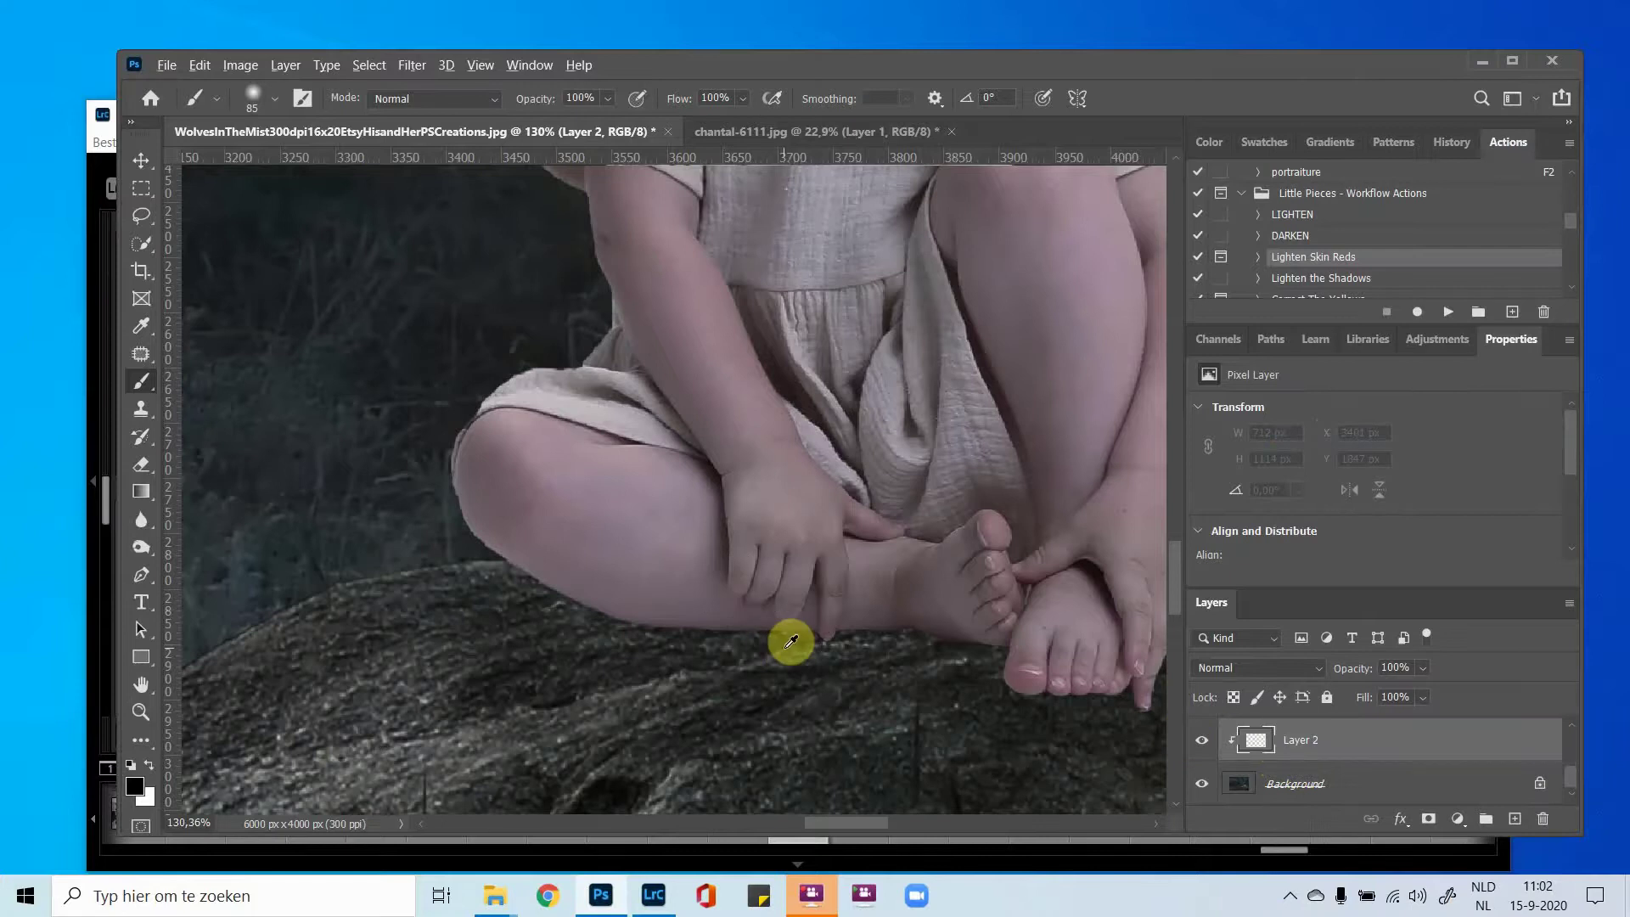
Paint a faint contact shadow beneath the child's lower leg on Layer 2 with a black 62 px brush at 17% opacity.
{"action": "left_click_drag", "start_coordinate": [790, 641], "coordinate": [771, 659]}
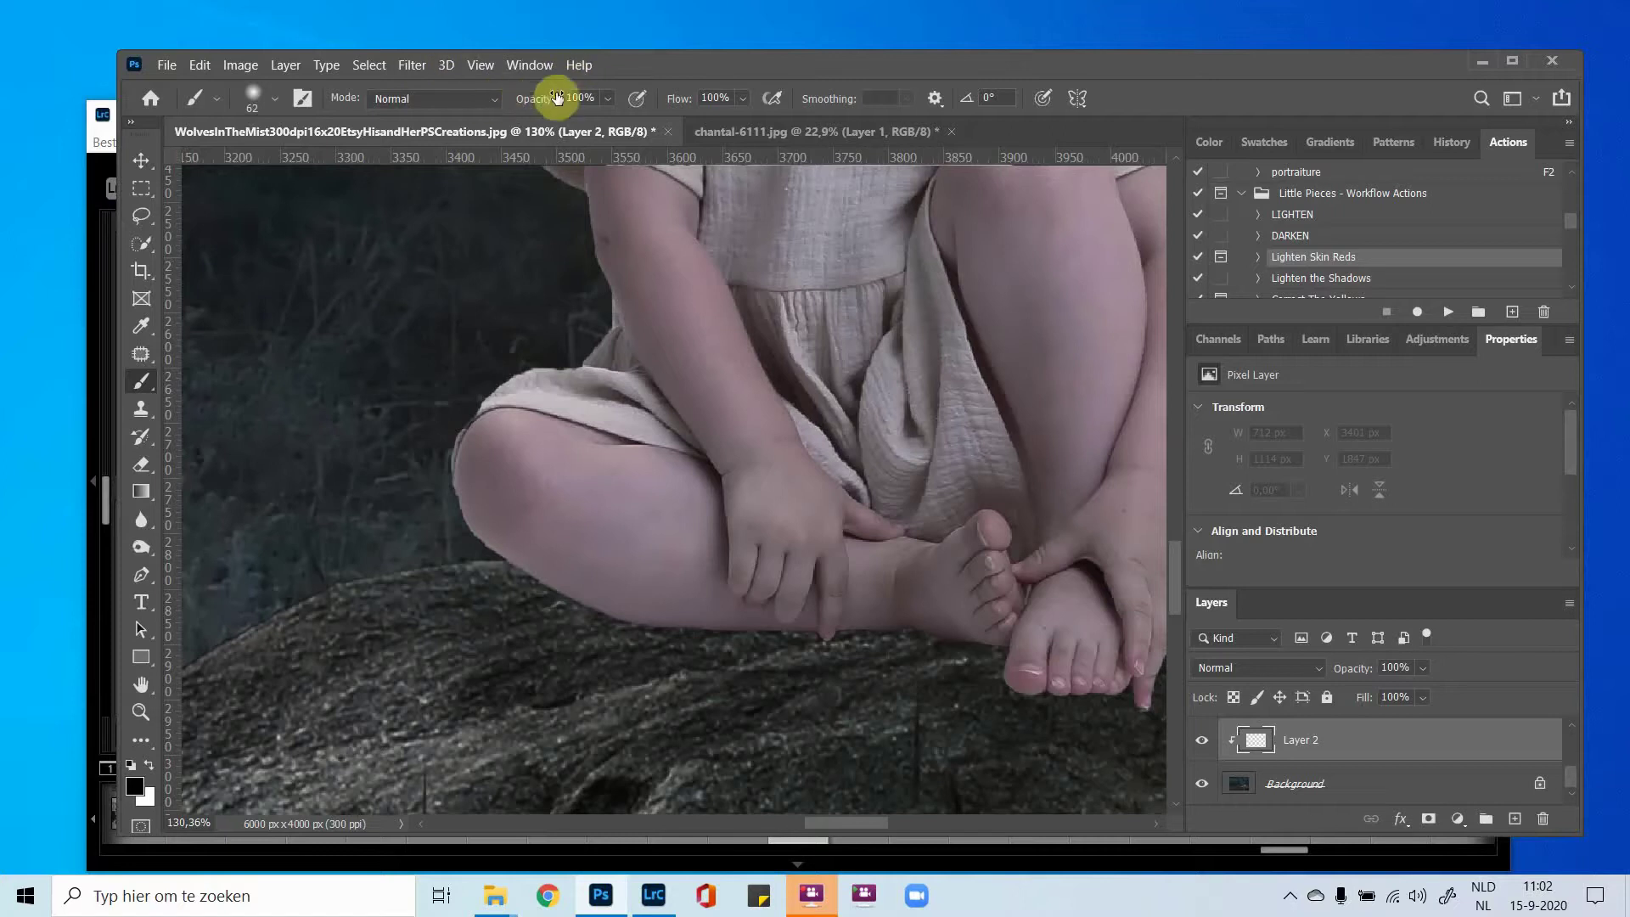
{"action": "left_click", "coordinate": [608, 100]}
{"action": "left_click_drag", "start_coordinate": [553, 121], "coordinate": [548, 121]}
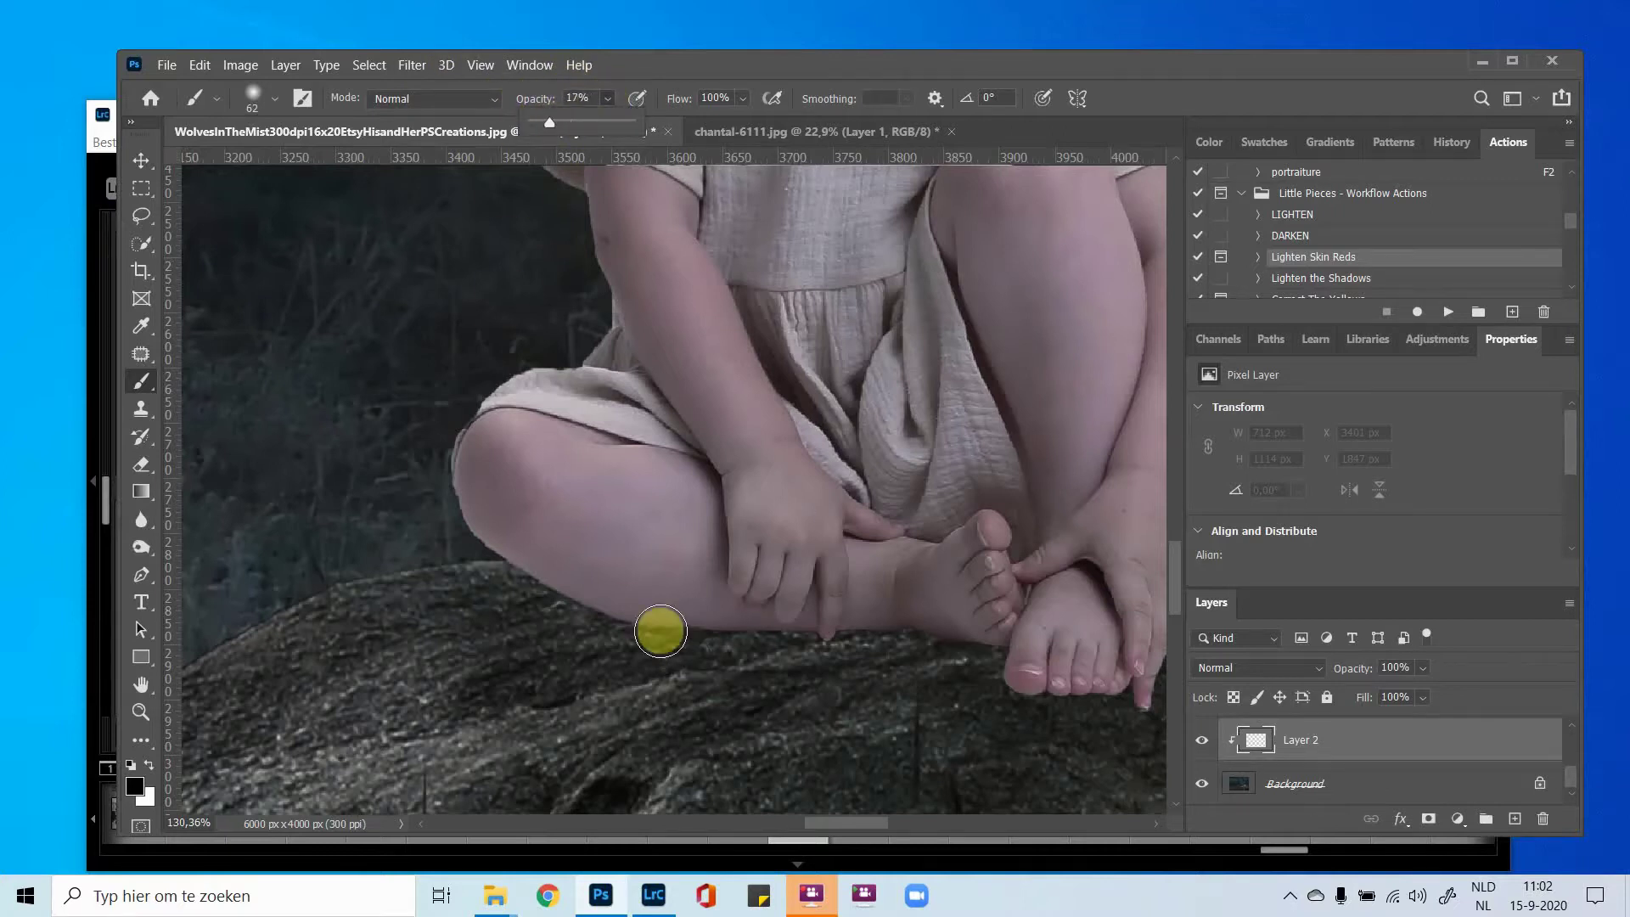
{"action": "mouse_move", "coordinate": [716, 623]}
{"action": "left_mouse_down"}
{"action": "mouse_move", "coordinate": [877, 615]}
{"action": "mouse_move", "coordinate": [950, 631]}
{"action": "left_mouse_up"}
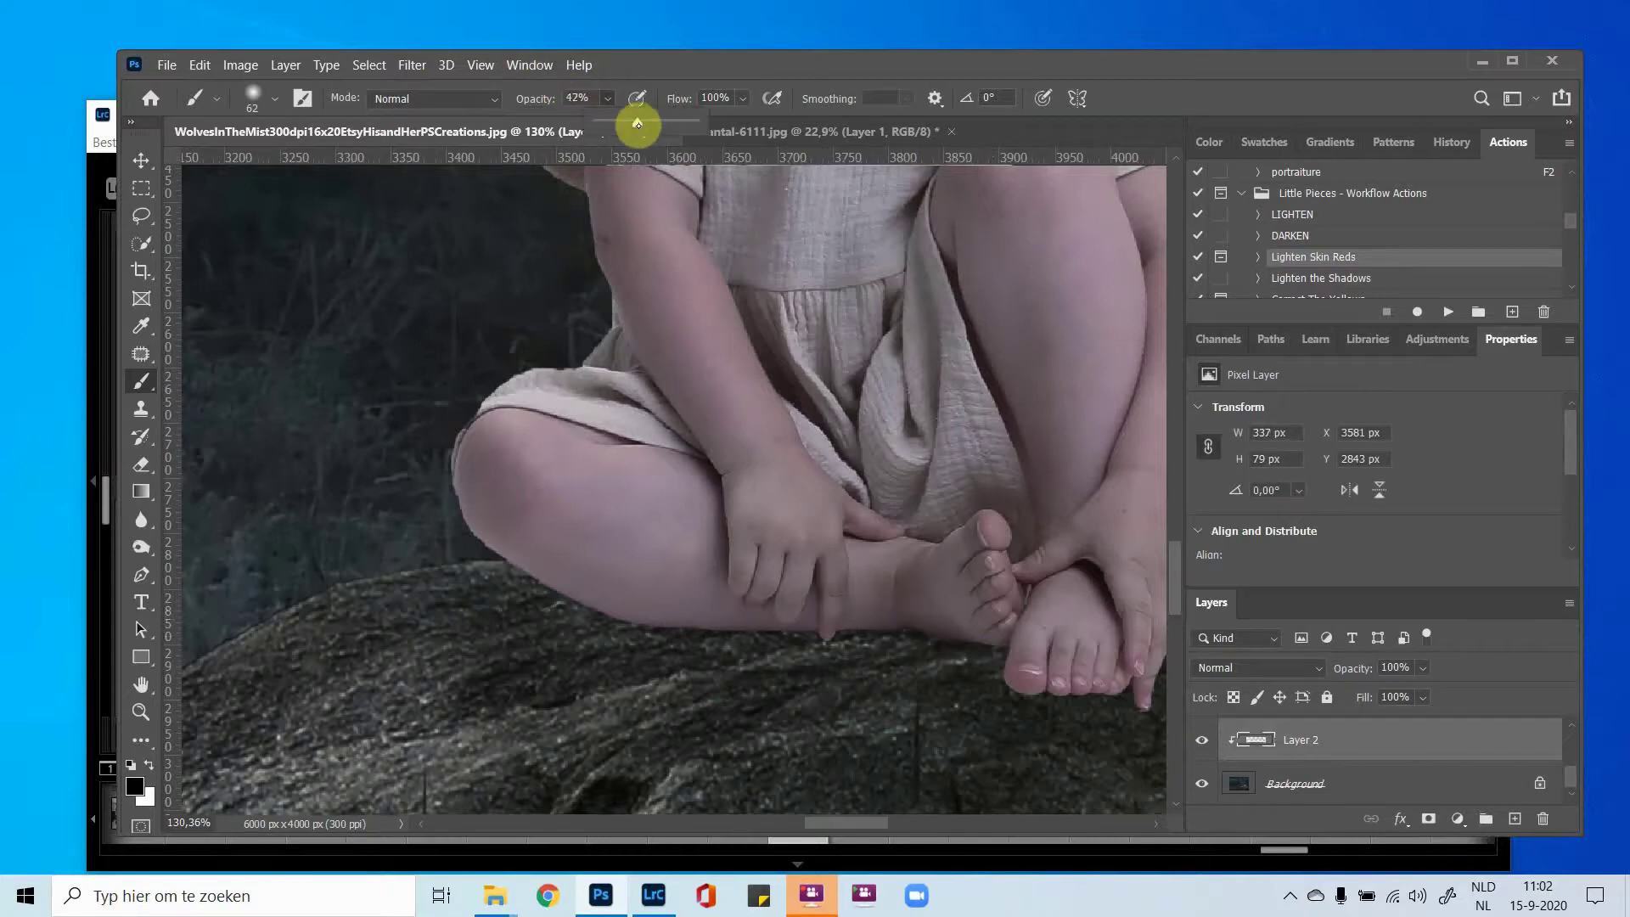
Strengthen and extend the contact shadow under the child's leg toward the knee with a 50 px brush at 43% opacity.
{"action": "right_click", "coordinate": [660, 740], "text": "alt"}
{"action": "right_click", "coordinate": [740, 571], "text": "alt"}
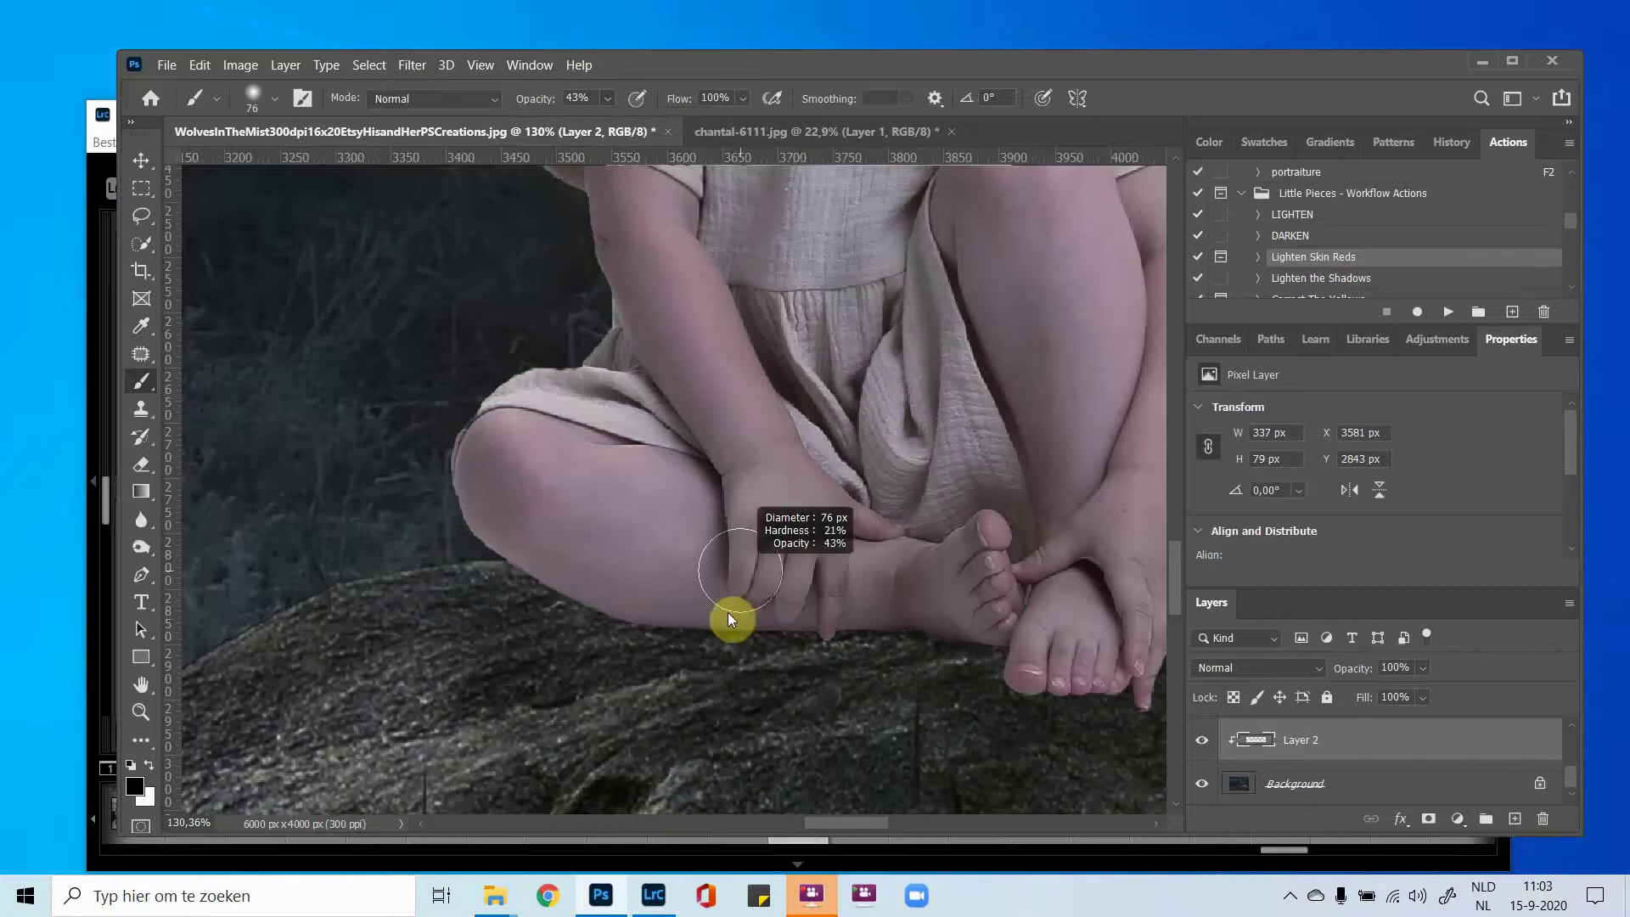
{"action": "right_click", "coordinate": [751, 716], "text": "alt"}
{"action": "mouse_move", "coordinate": [996, 509]}
{"action": "left_mouse_down"}
{"action": "mouse_move", "coordinate": [892, 617]}
{"action": "mouse_move", "coordinate": [993, 633]}
{"action": "mouse_move", "coordinate": [674, 611]}
{"action": "left_mouse_up"}
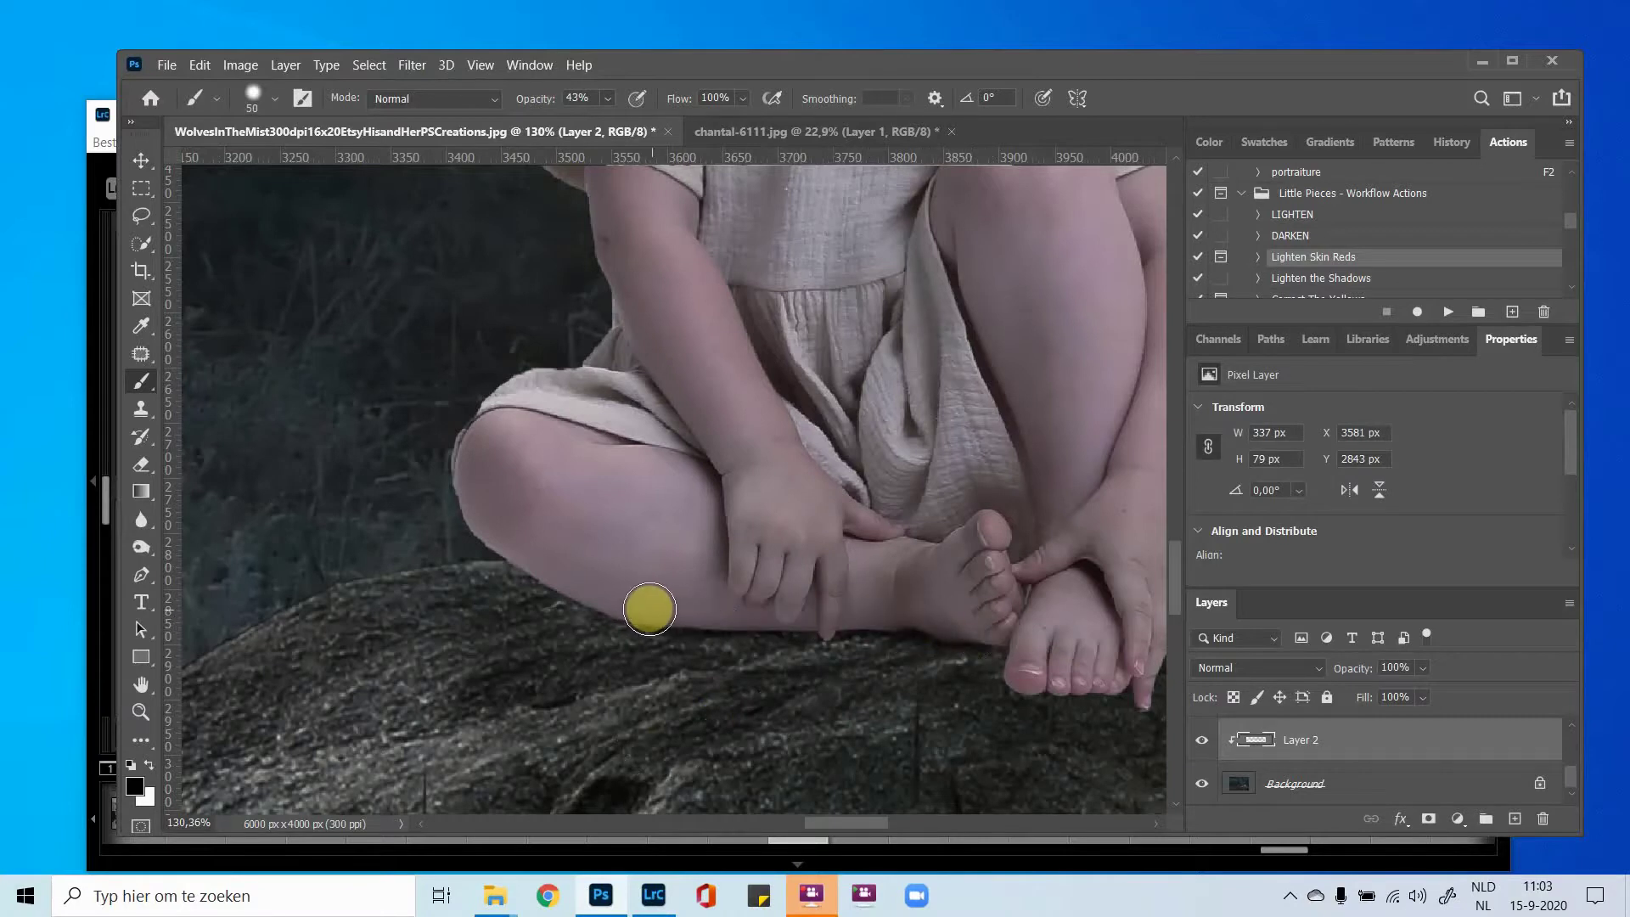
{"action": "mouse_move", "coordinate": [560, 609]}
{"action": "left_mouse_down"}
{"action": "mouse_move", "coordinate": [571, 577]}
{"action": "mouse_move", "coordinate": [647, 618]}
{"action": "mouse_move", "coordinate": [452, 611]}
{"action": "mouse_move", "coordinate": [631, 608]}
{"action": "left_mouse_up"}
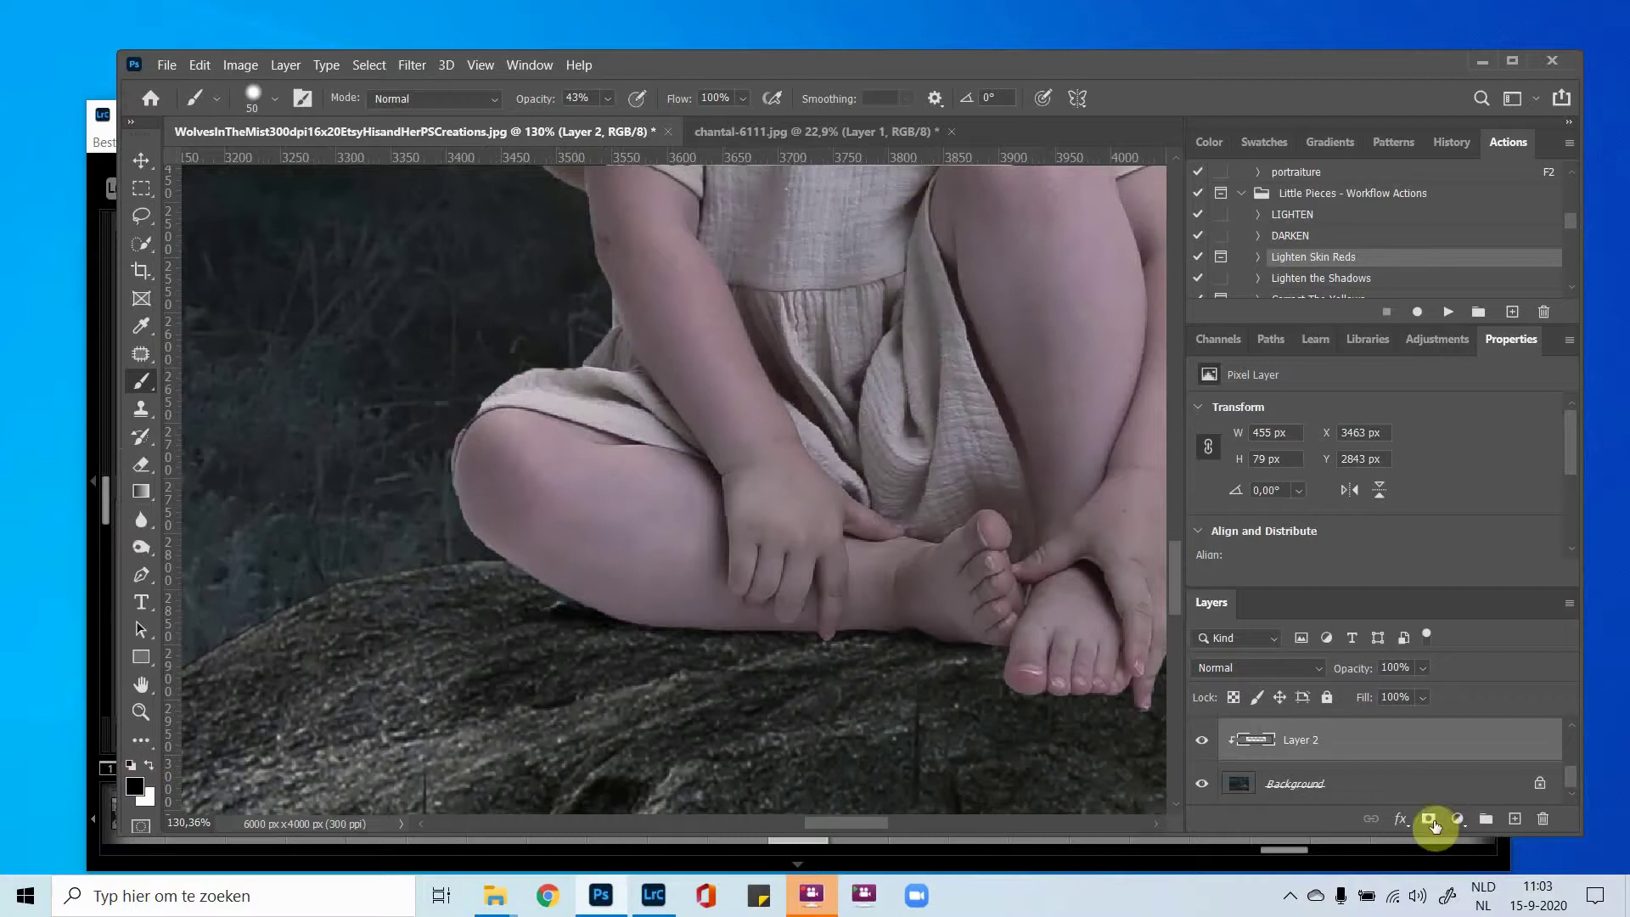
Add a white layer mask to Layer 2 and keep black as the painting colour.
{"action": "left_click", "coordinate": [1429, 818]}
{"action": "left_click", "coordinate": [149, 765]}
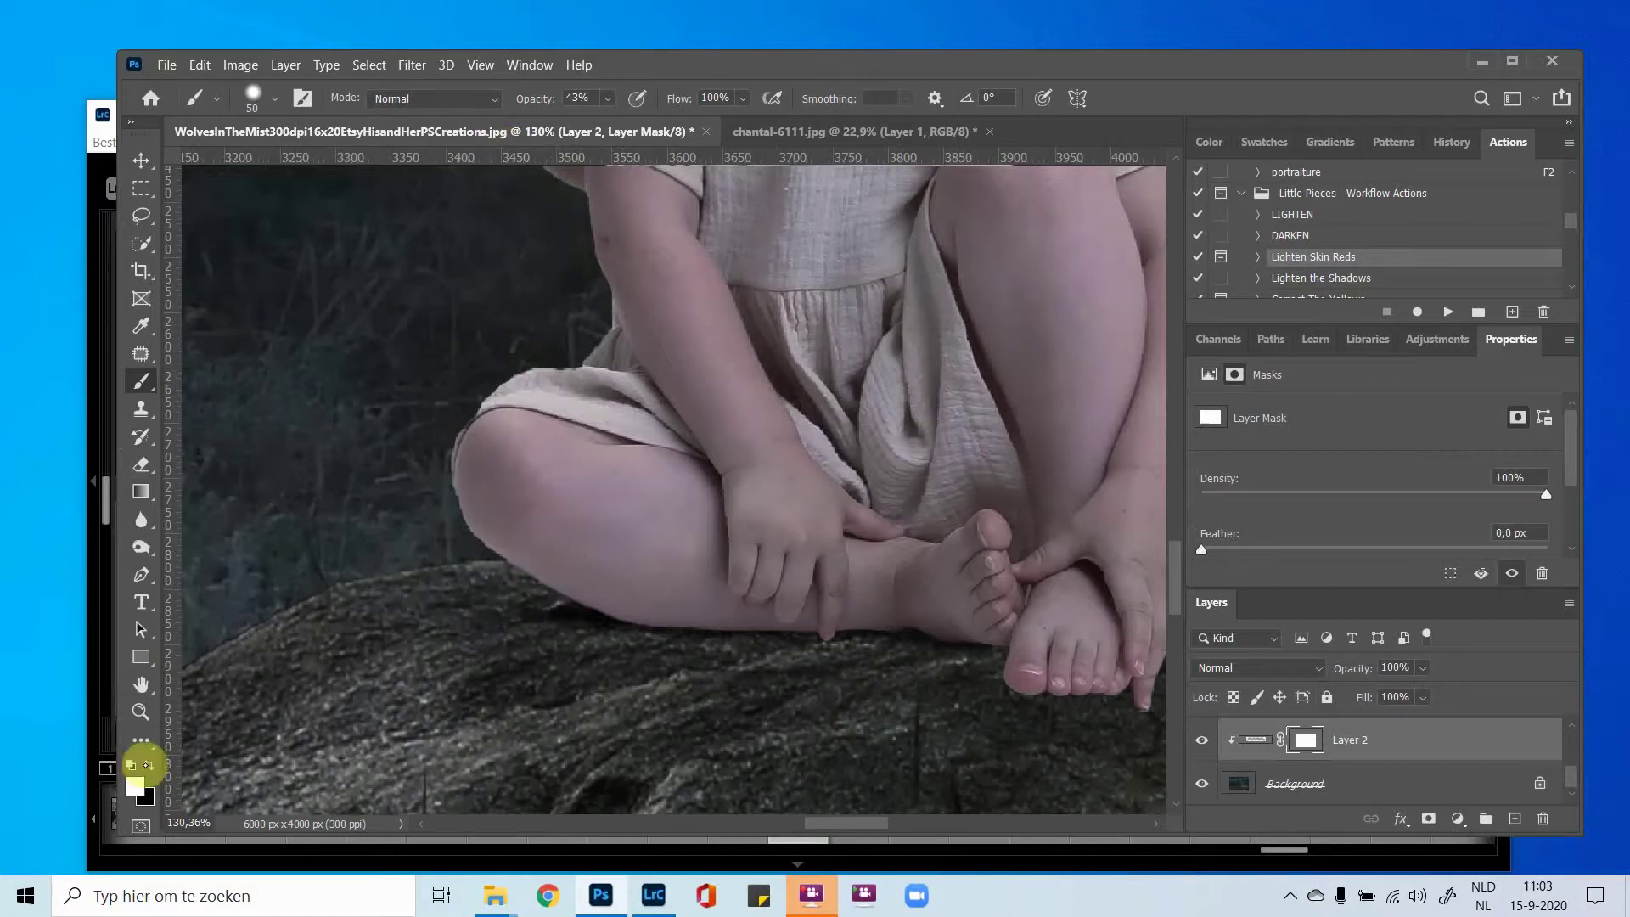
{"action": "left_click", "coordinate": [148, 765]}
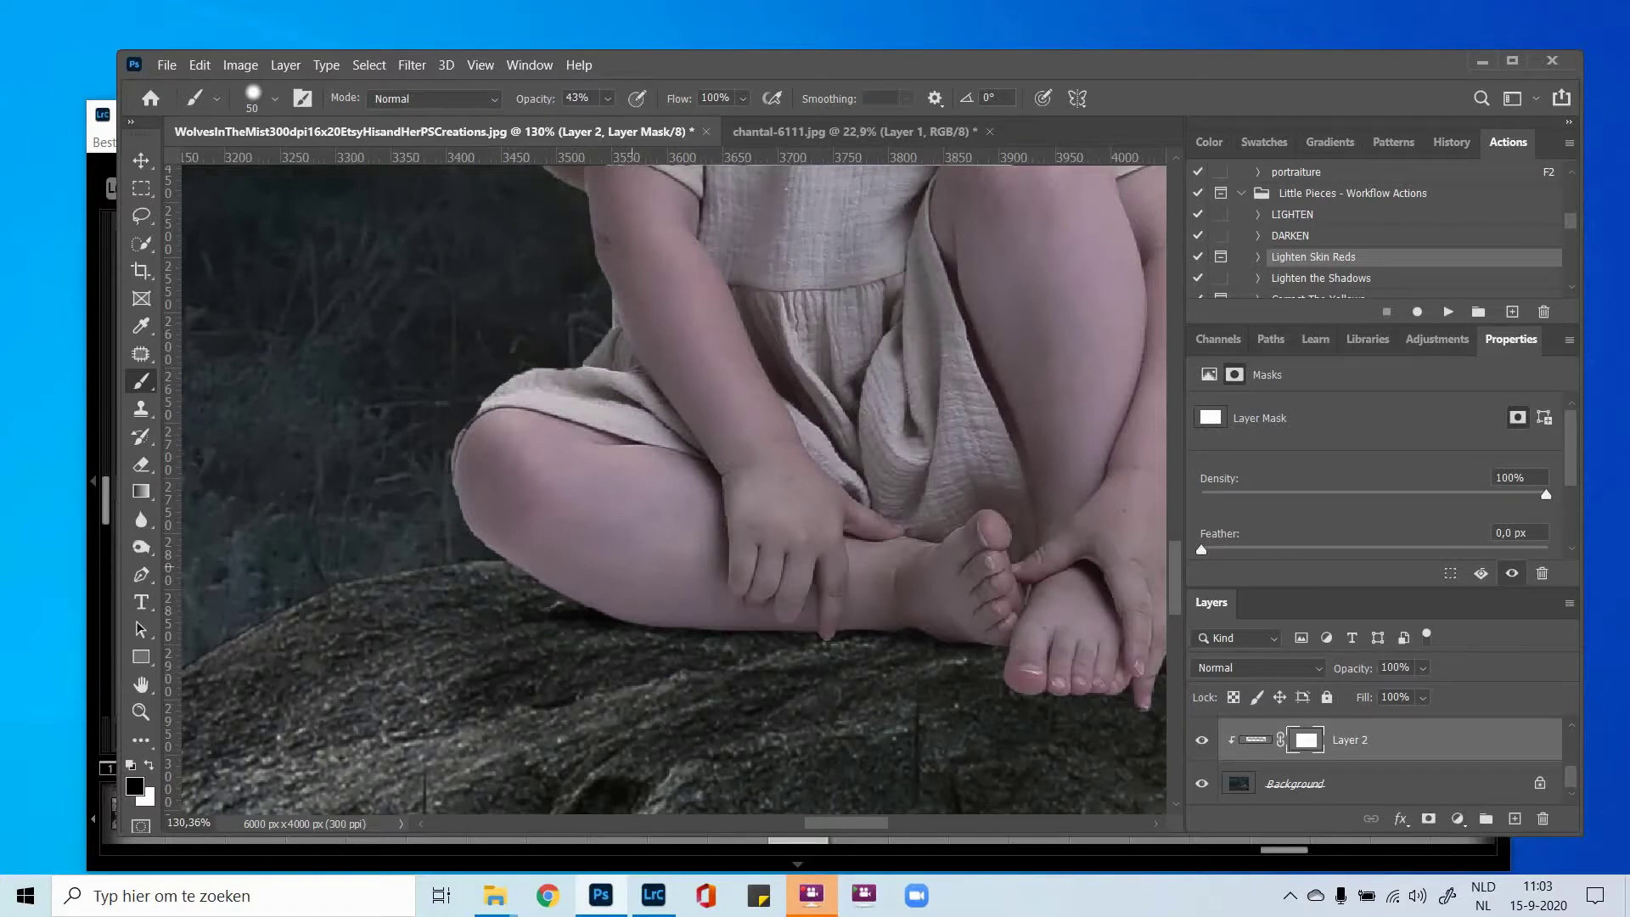
Examine the child's contact shadow in the whole scene and up close against the mound.
{"action": "scroll", "coordinate": [550, 495], "scroll_direction": "down", "scroll_amount": 5}
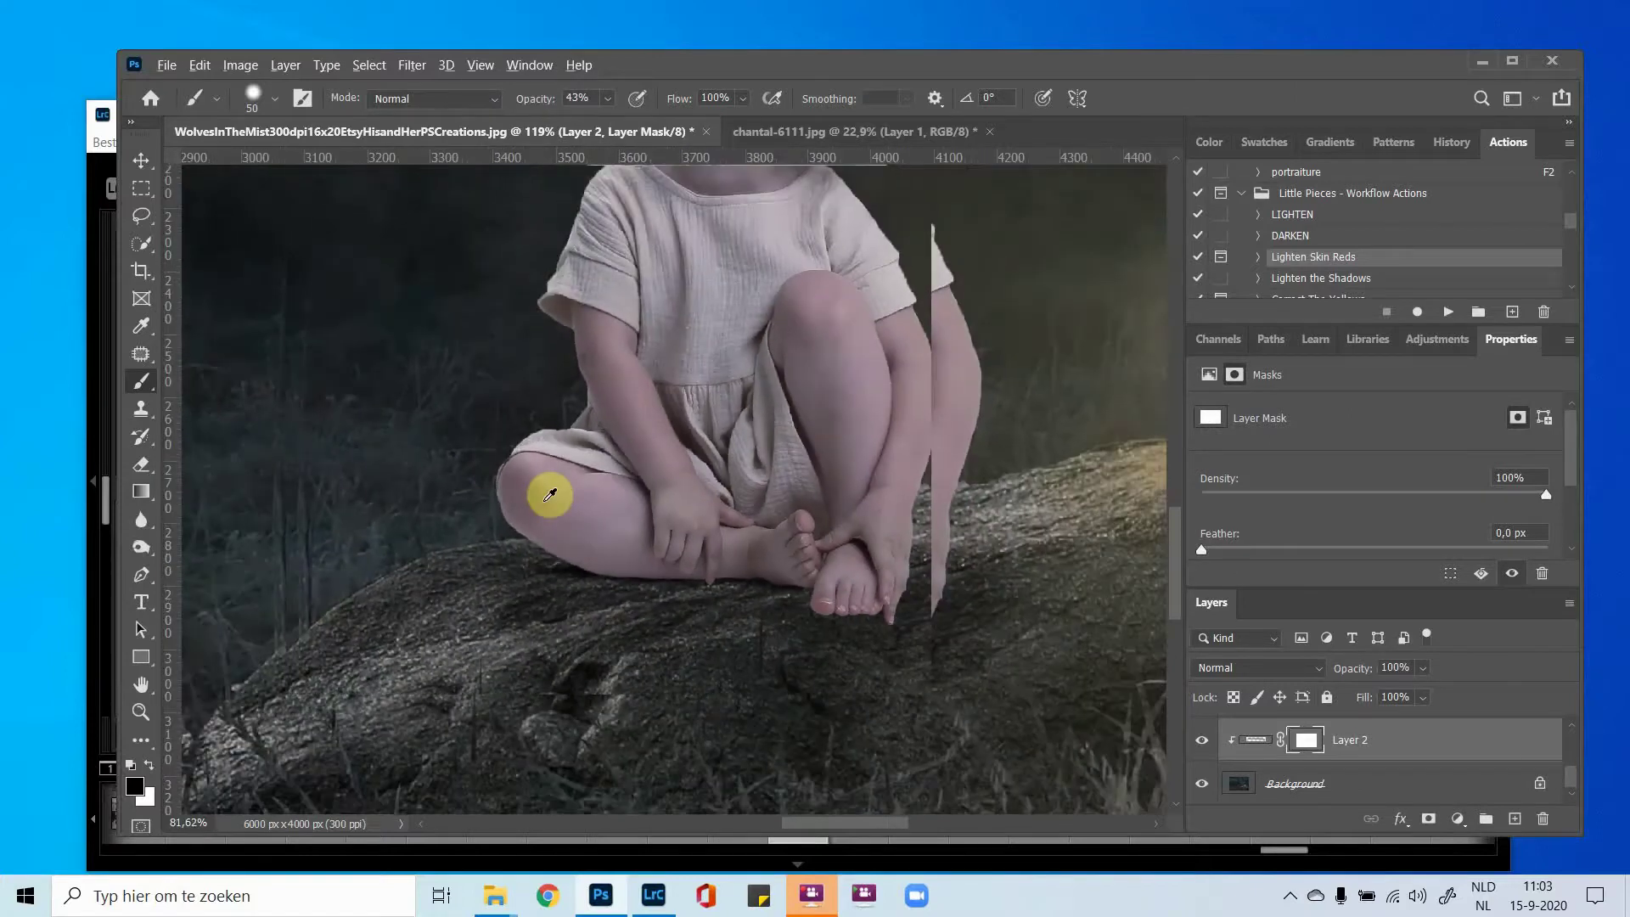
{"action": "scroll", "coordinate": [550, 495], "scroll_direction": "down", "scroll_amount": 5}
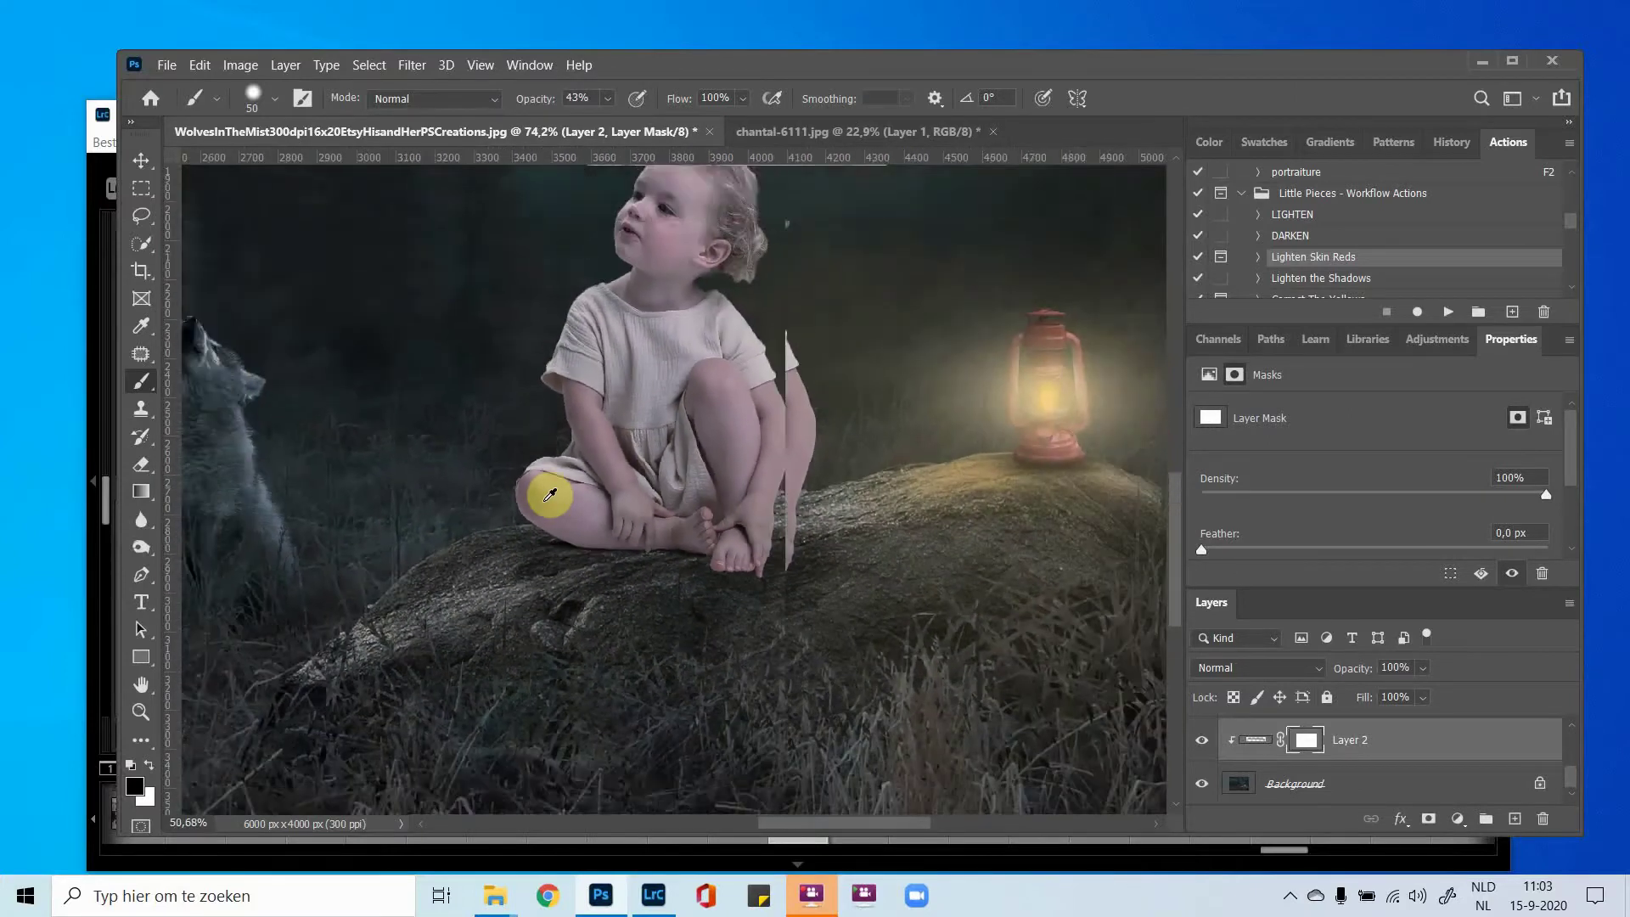
{"action": "scroll", "coordinate": [550, 495], "scroll_direction": "down", "scroll_amount": 5}
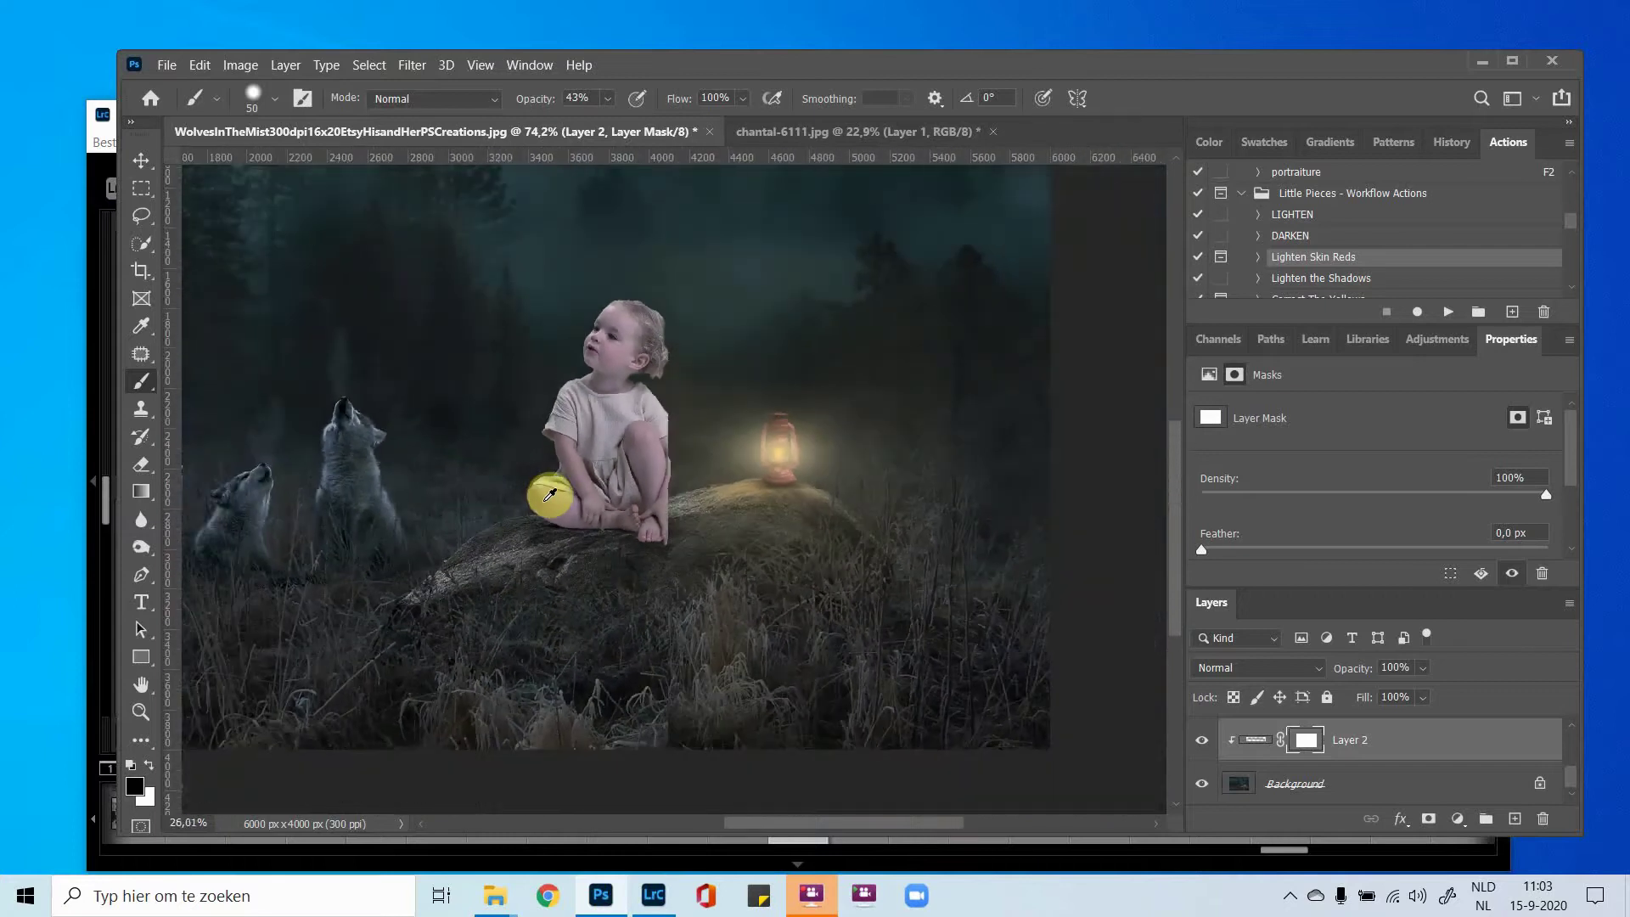
{"action": "scroll", "coordinate": [548, 491], "scroll_direction": "down", "scroll_amount": 3}
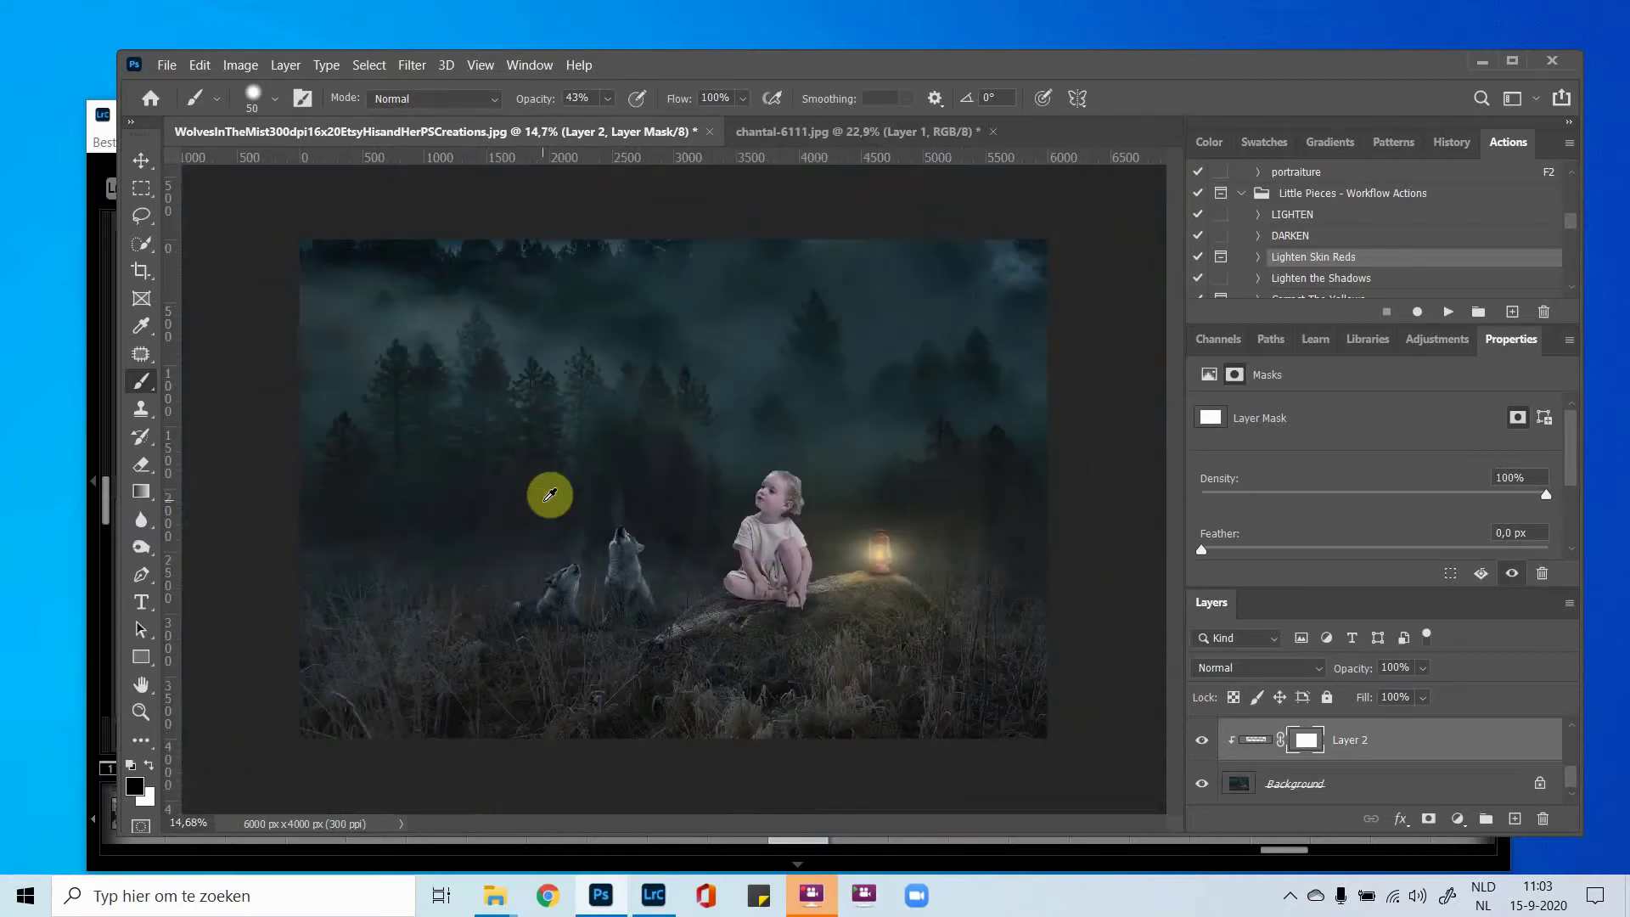
{"action": "left_click", "coordinate": [141, 160]}
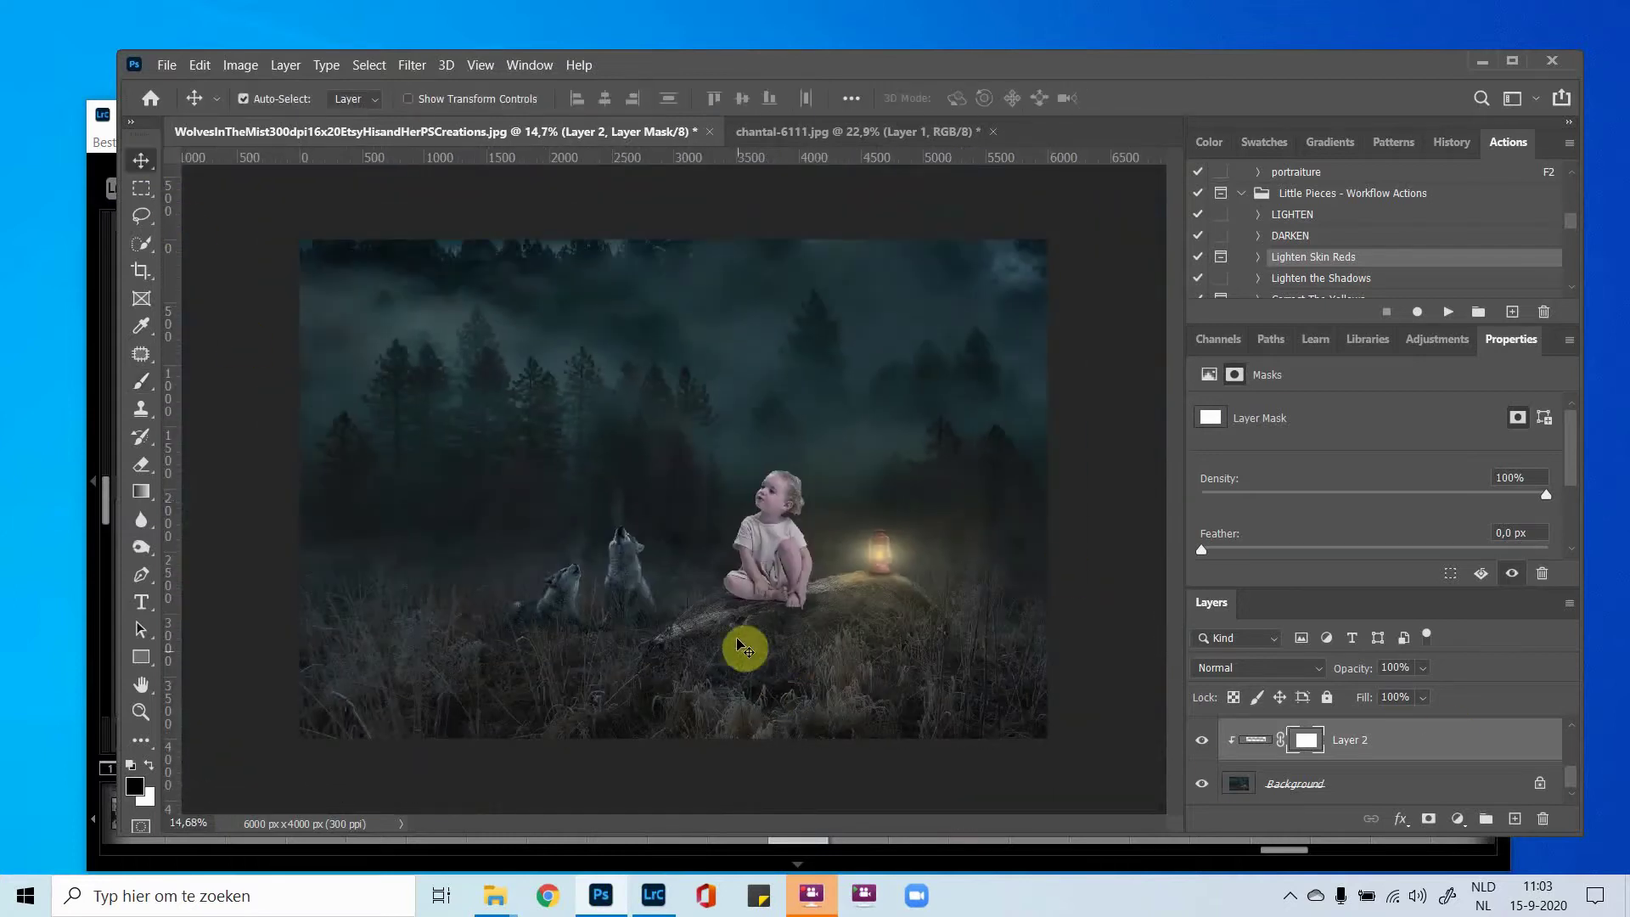
{"action": "scroll", "coordinate": [737, 633], "scroll_direction": "up", "scroll_amount": 2}
{"action": "scroll", "coordinate": [560, 611], "scroll_direction": "up", "scroll_amount": 1}
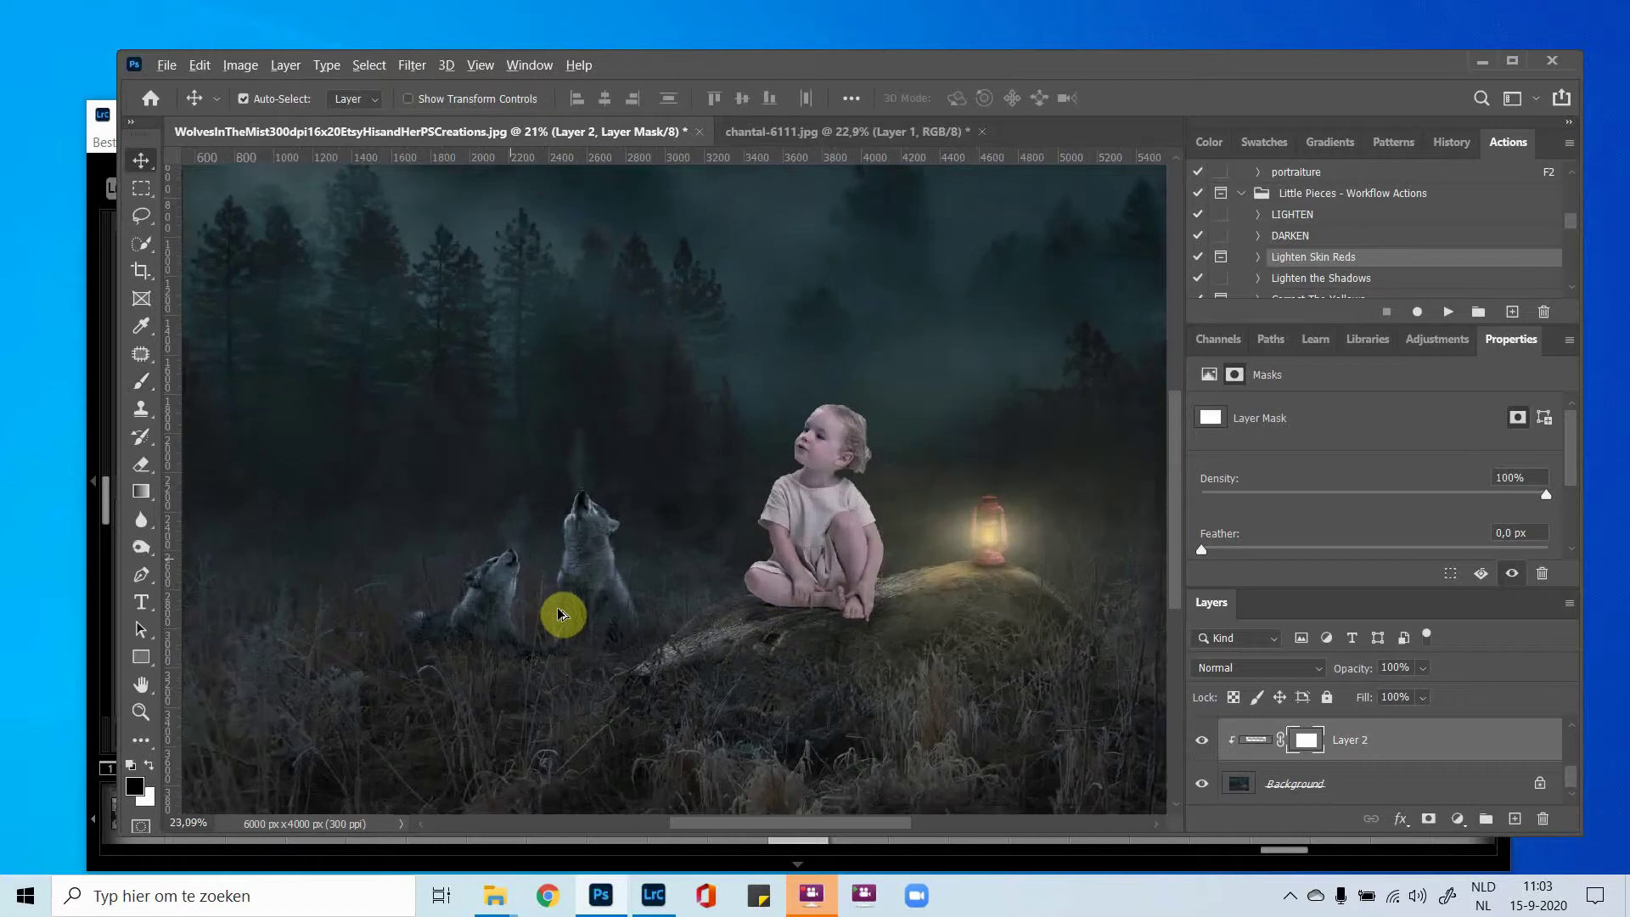
{"action": "scroll", "coordinate": [1027, 541], "scroll_direction": "up", "scroll_amount": 4}
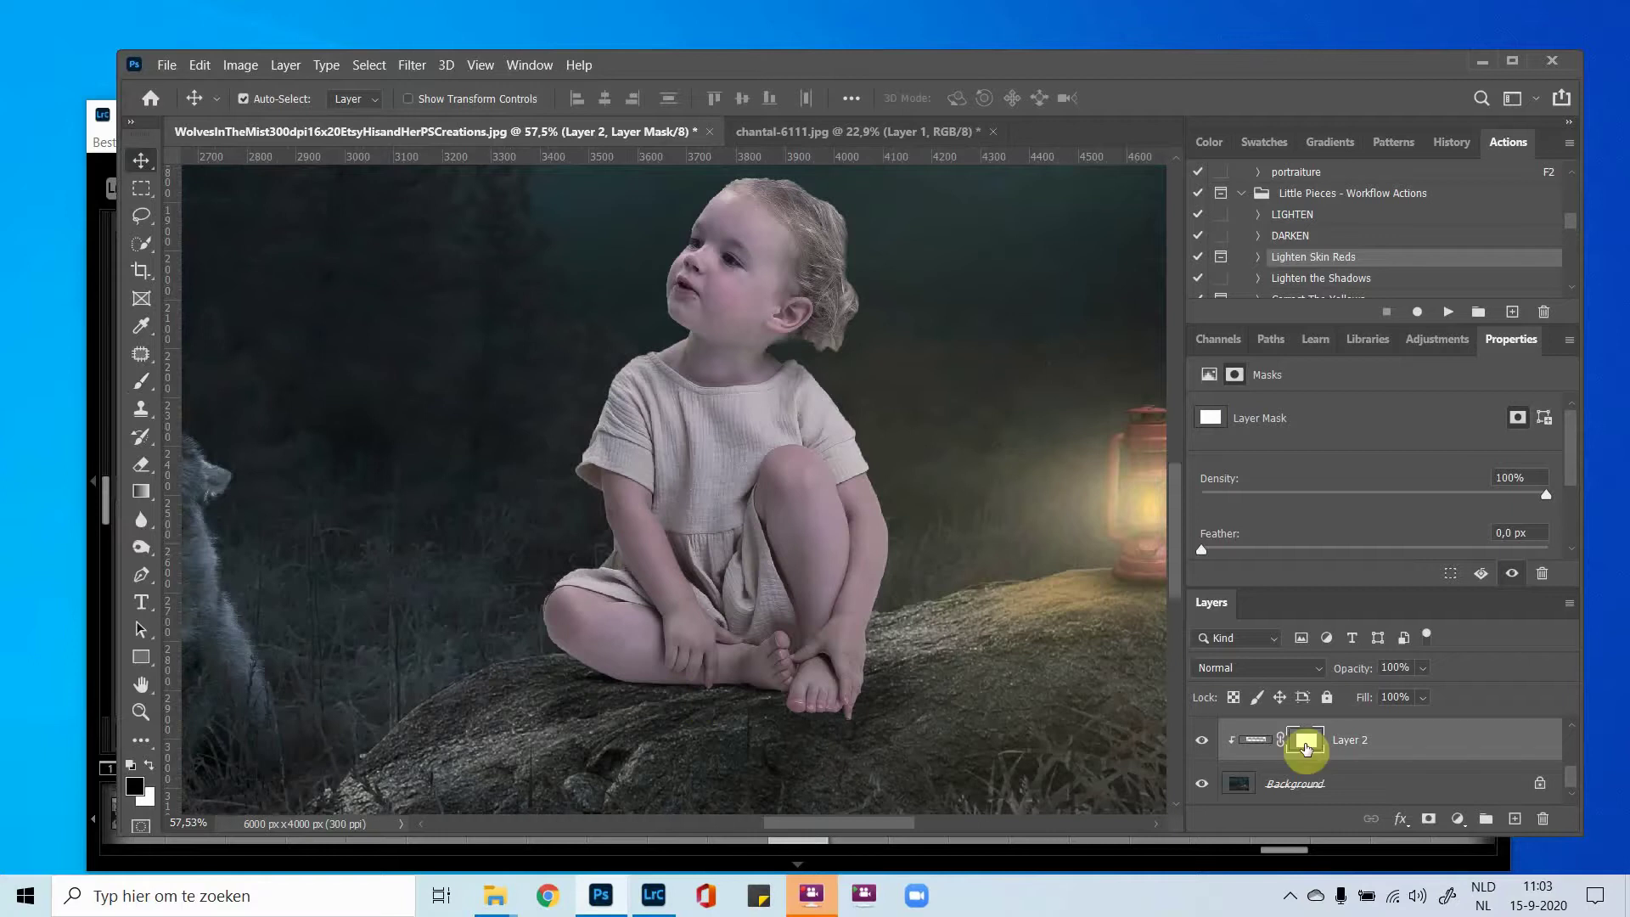
{"action": "left_click", "coordinate": [1308, 781]}
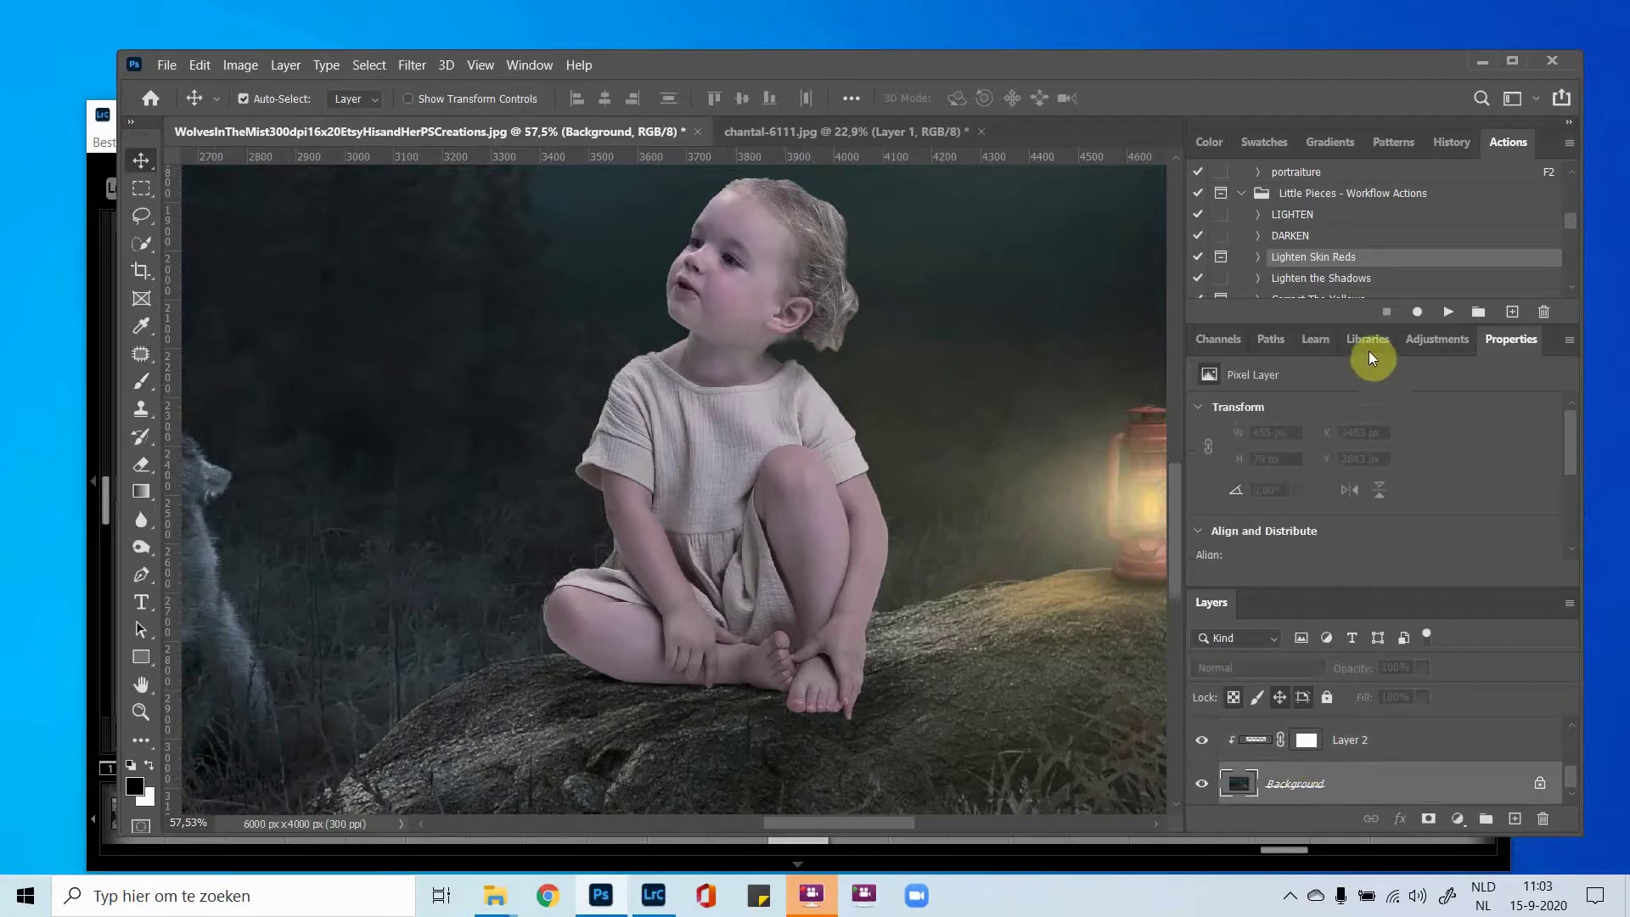
{"action": "left_click", "coordinate": [1419, 349]}
{"action": "left_click", "coordinate": [1317, 390]}
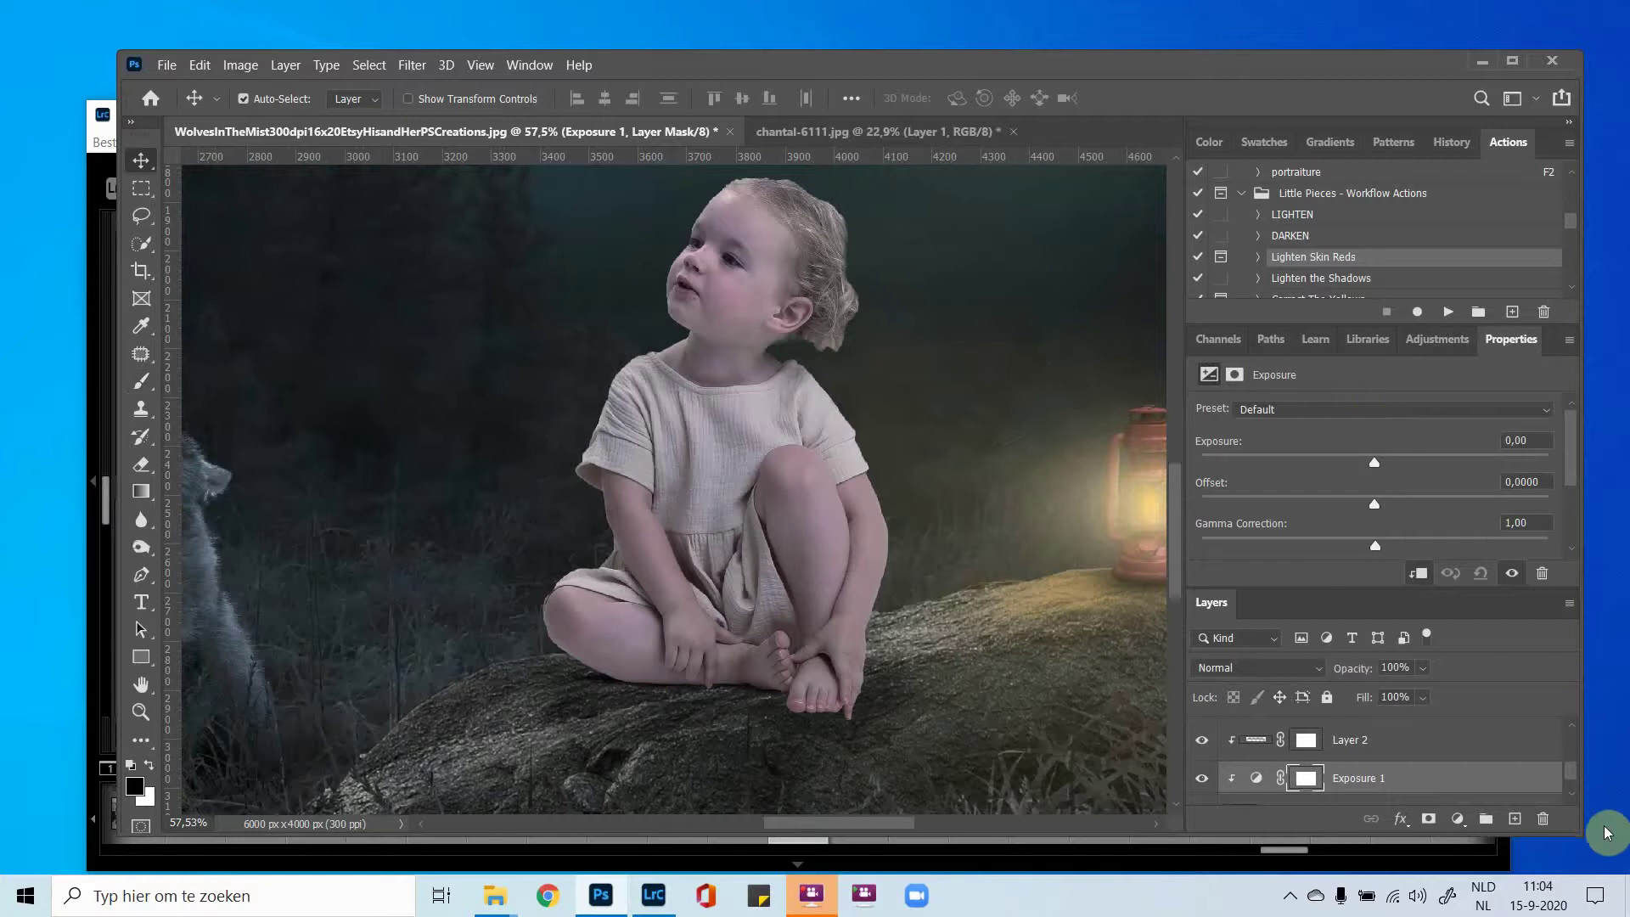
{"action": "key", "text": "ctrl+z"}
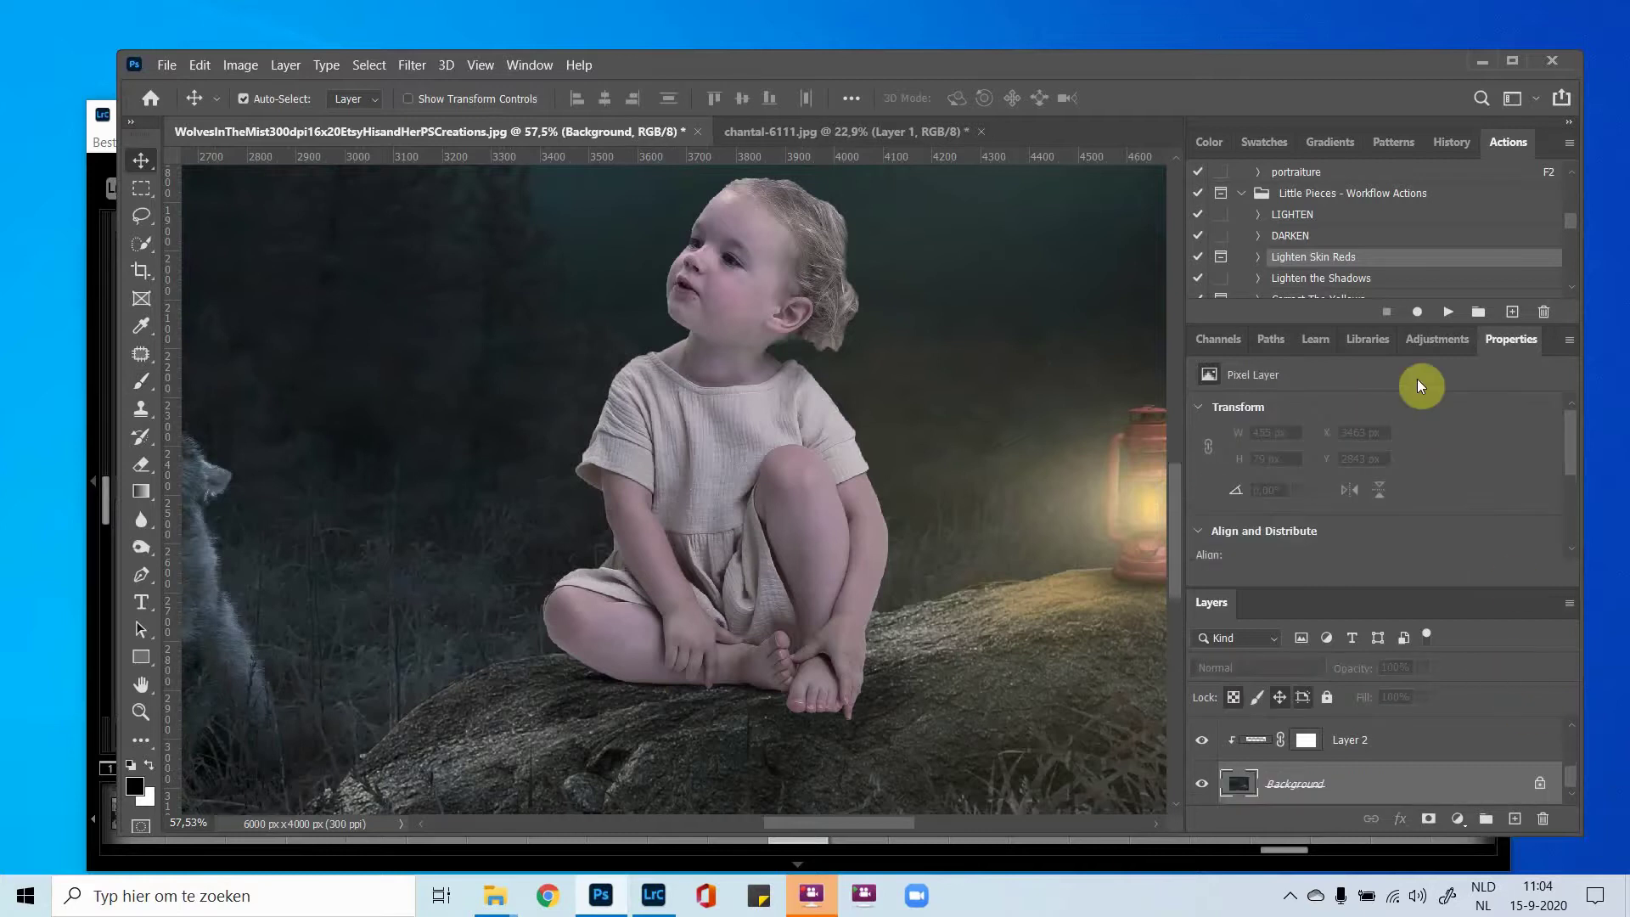
Add a Curves adjustment layer directly above the Background and pull its midtones down slightly to darken the scene.
{"action": "left_click", "coordinate": [1421, 351]}
{"action": "left_click", "coordinate": [1296, 387]}
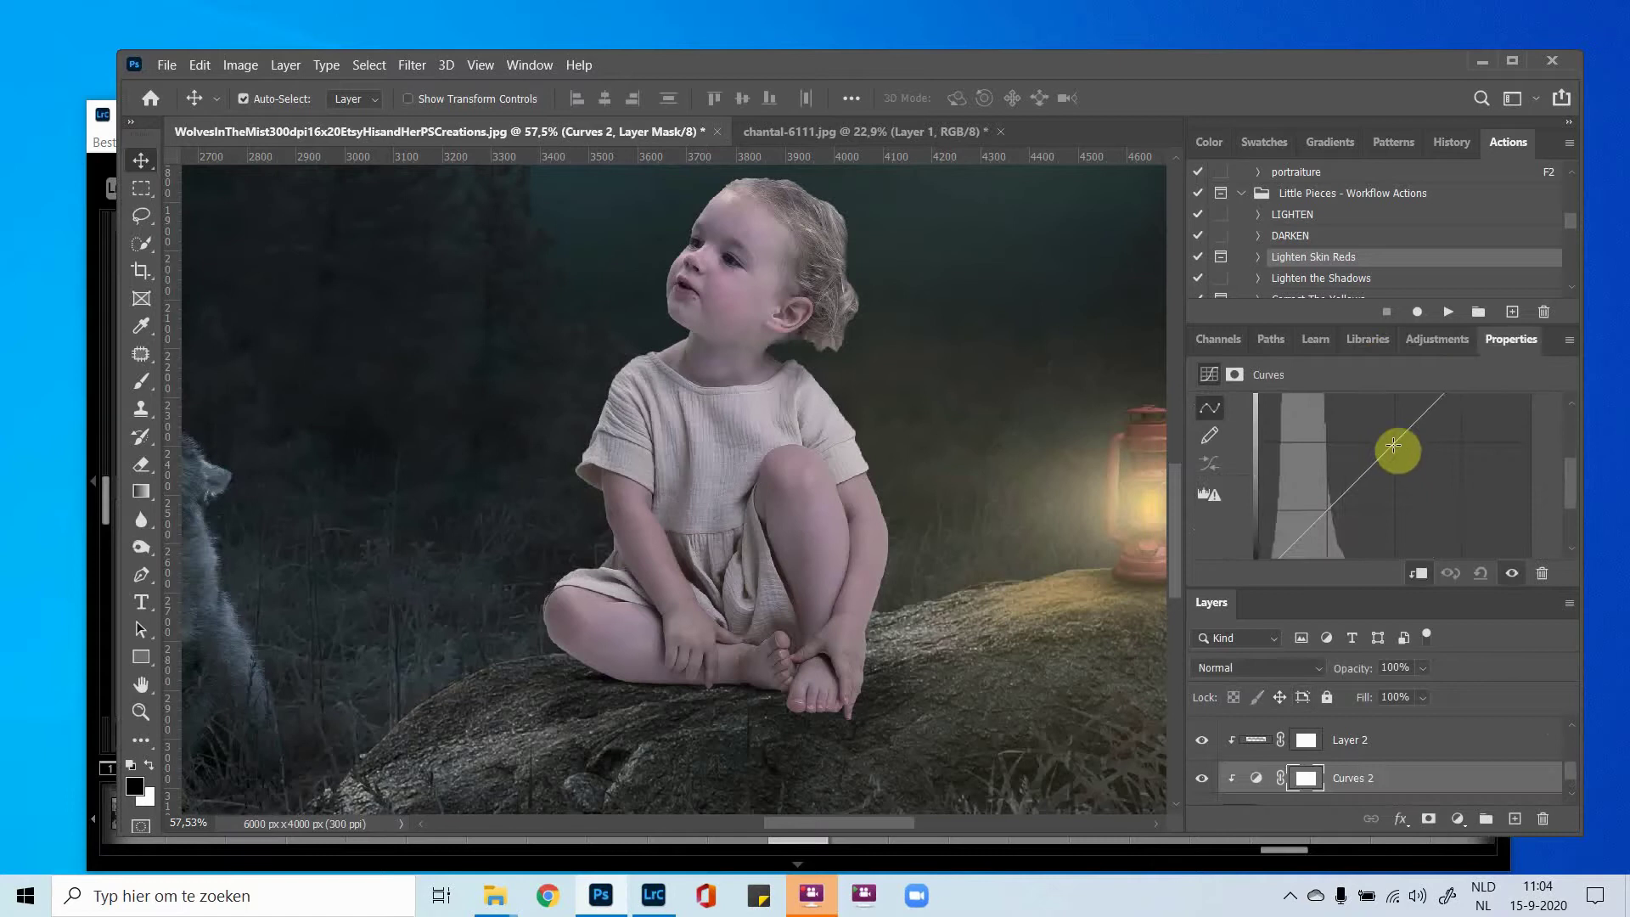
{"action": "left_click_drag", "start_coordinate": [1395, 452], "coordinate": [1400, 458]}
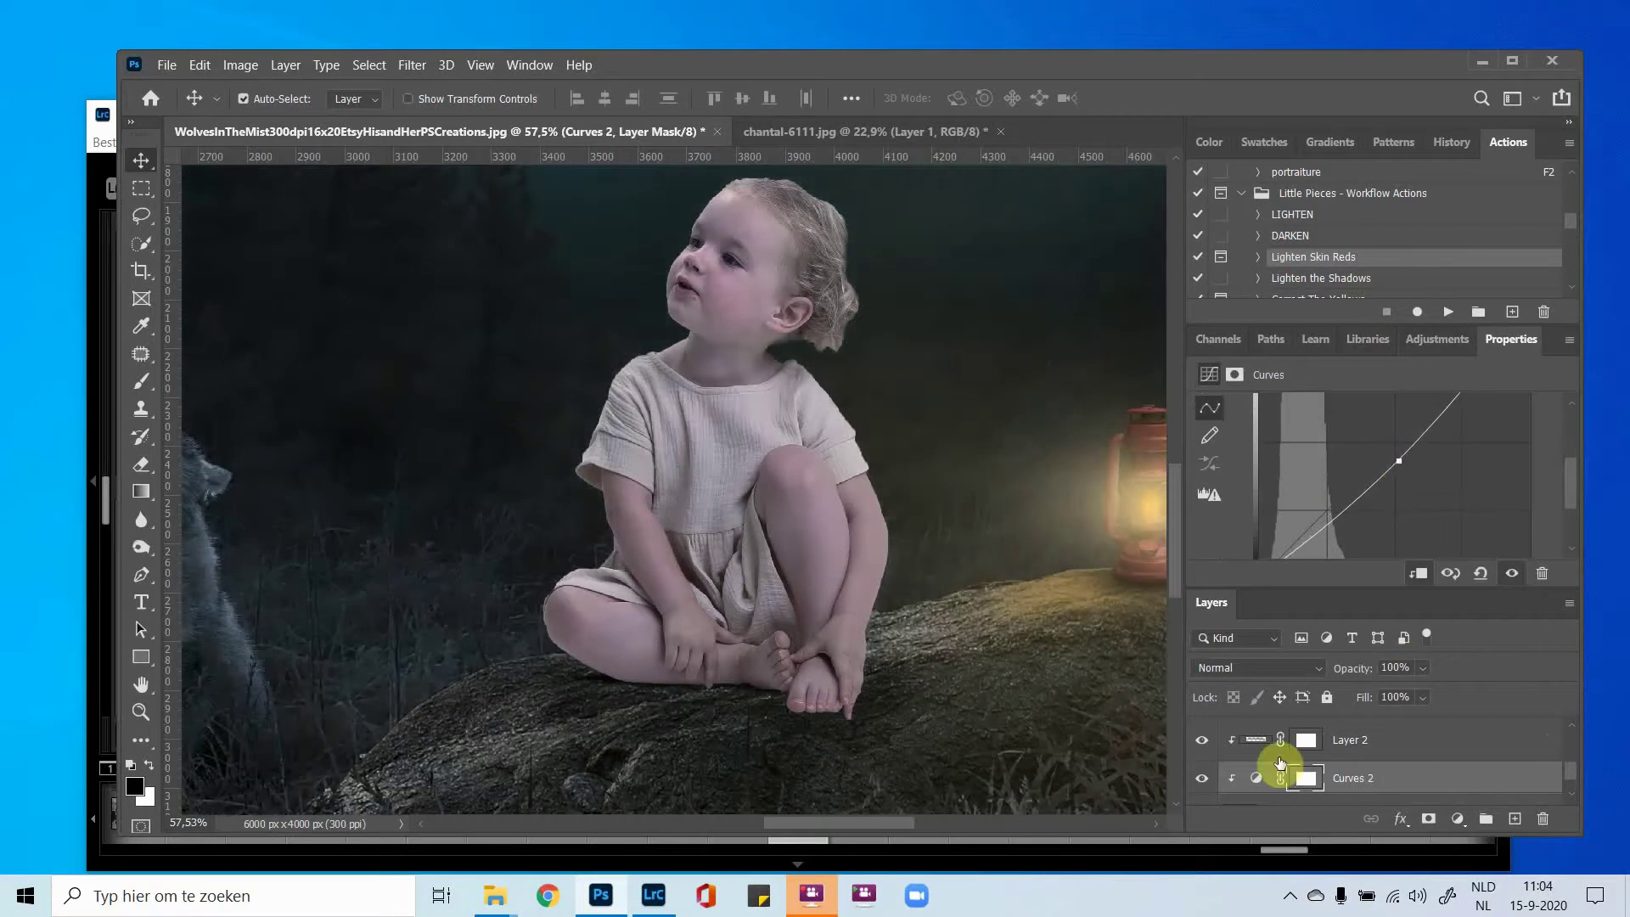
{"action": "scroll", "coordinate": [1269, 741], "scroll_direction": "down", "scroll_amount": 1}
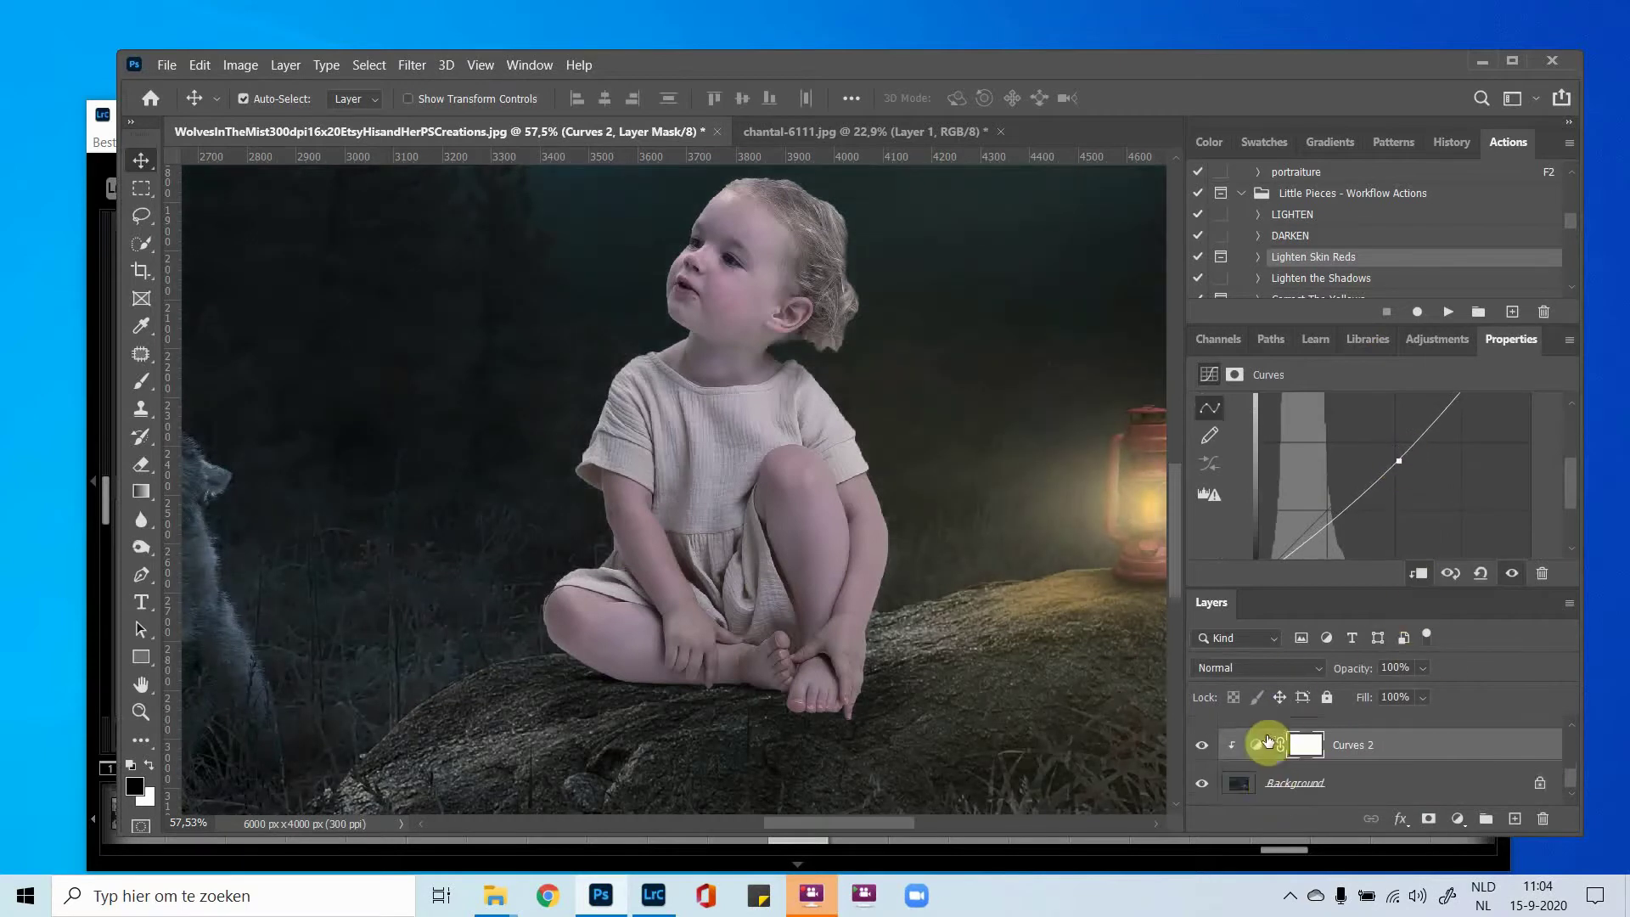
Invert the Curves 2 layer mask to hide its darkening, and take up the Brush at a size of 189 px.
{"action": "left_click", "coordinate": [1234, 375]}
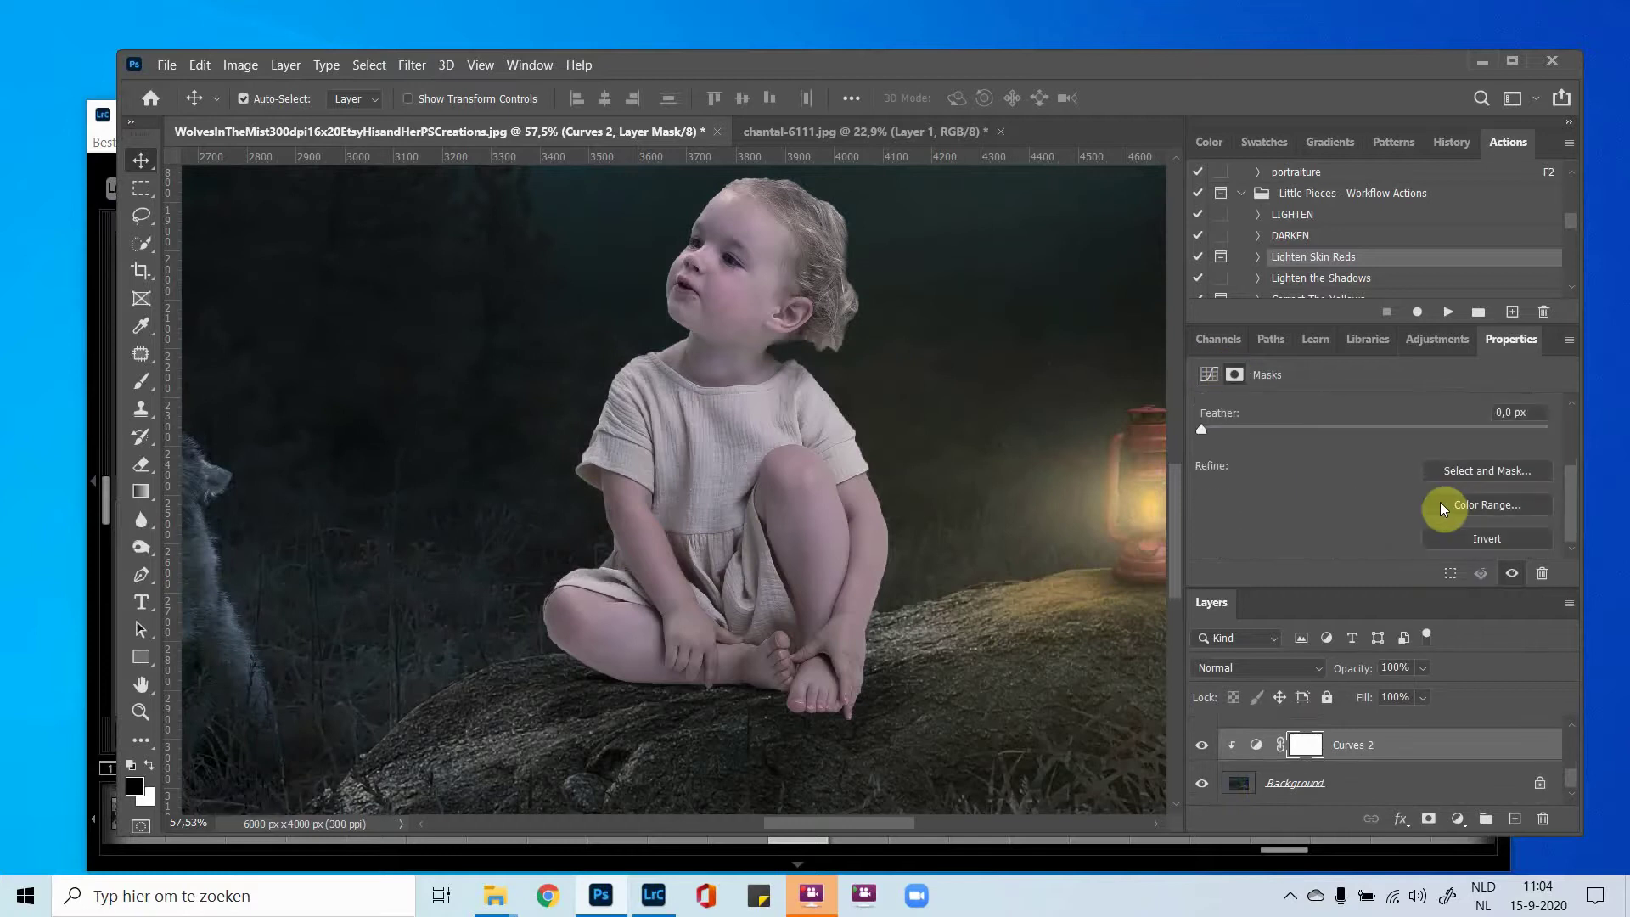
{"action": "left_click", "coordinate": [1478, 540]}
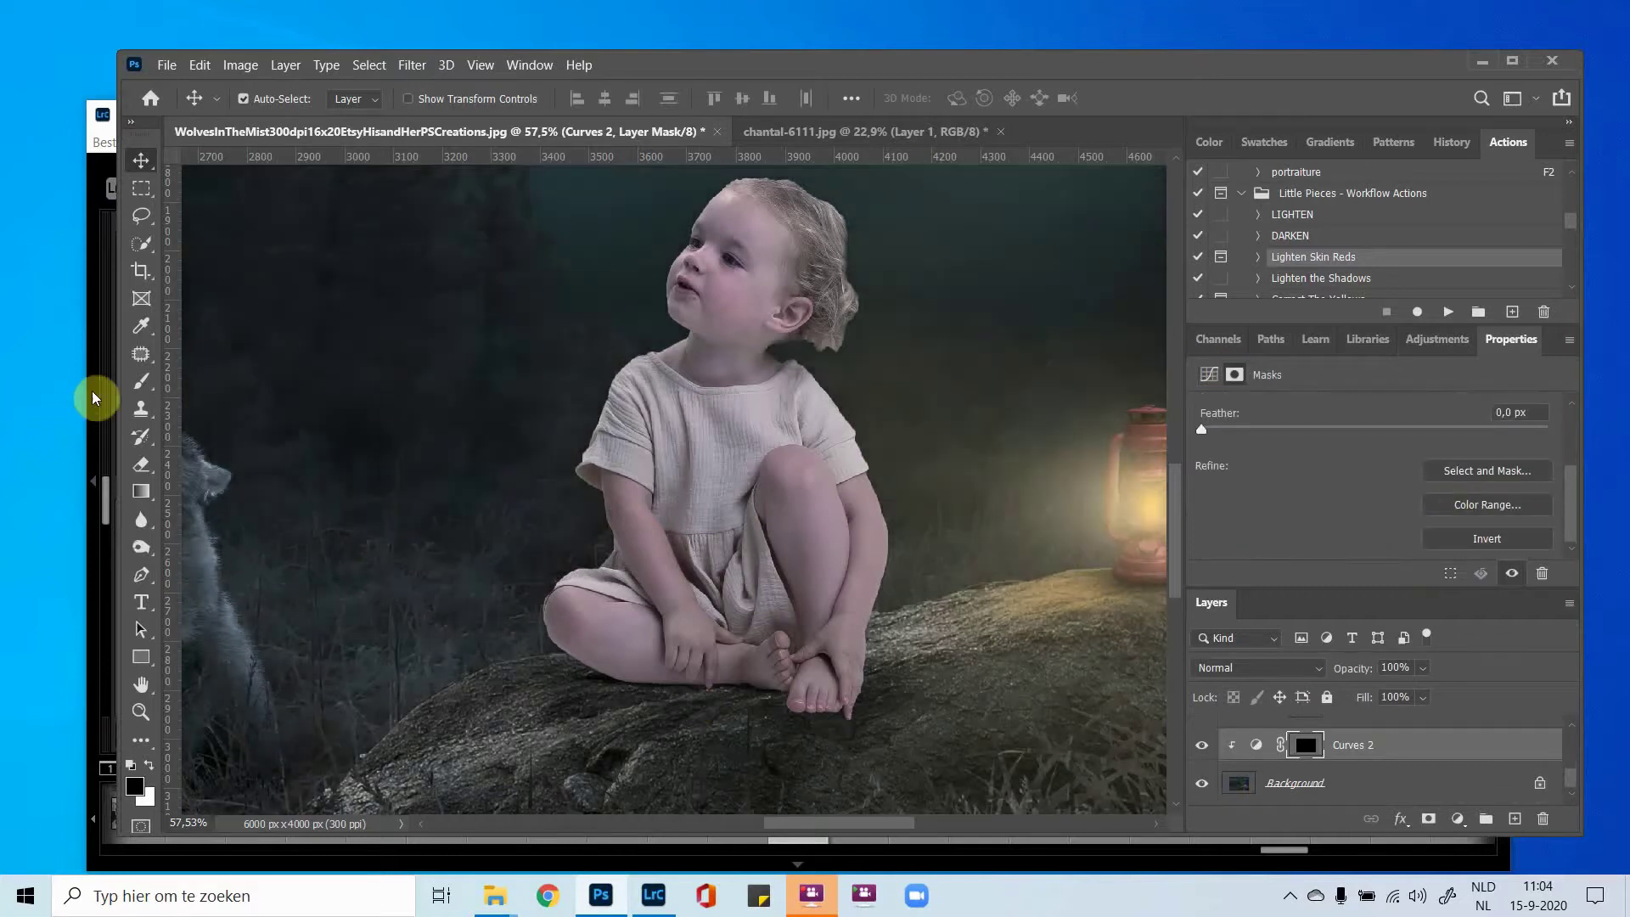
{"action": "left_click", "coordinate": [140, 380]}
{"action": "left_click_drag", "start_coordinate": [633, 637], "coordinate": [708, 660]}
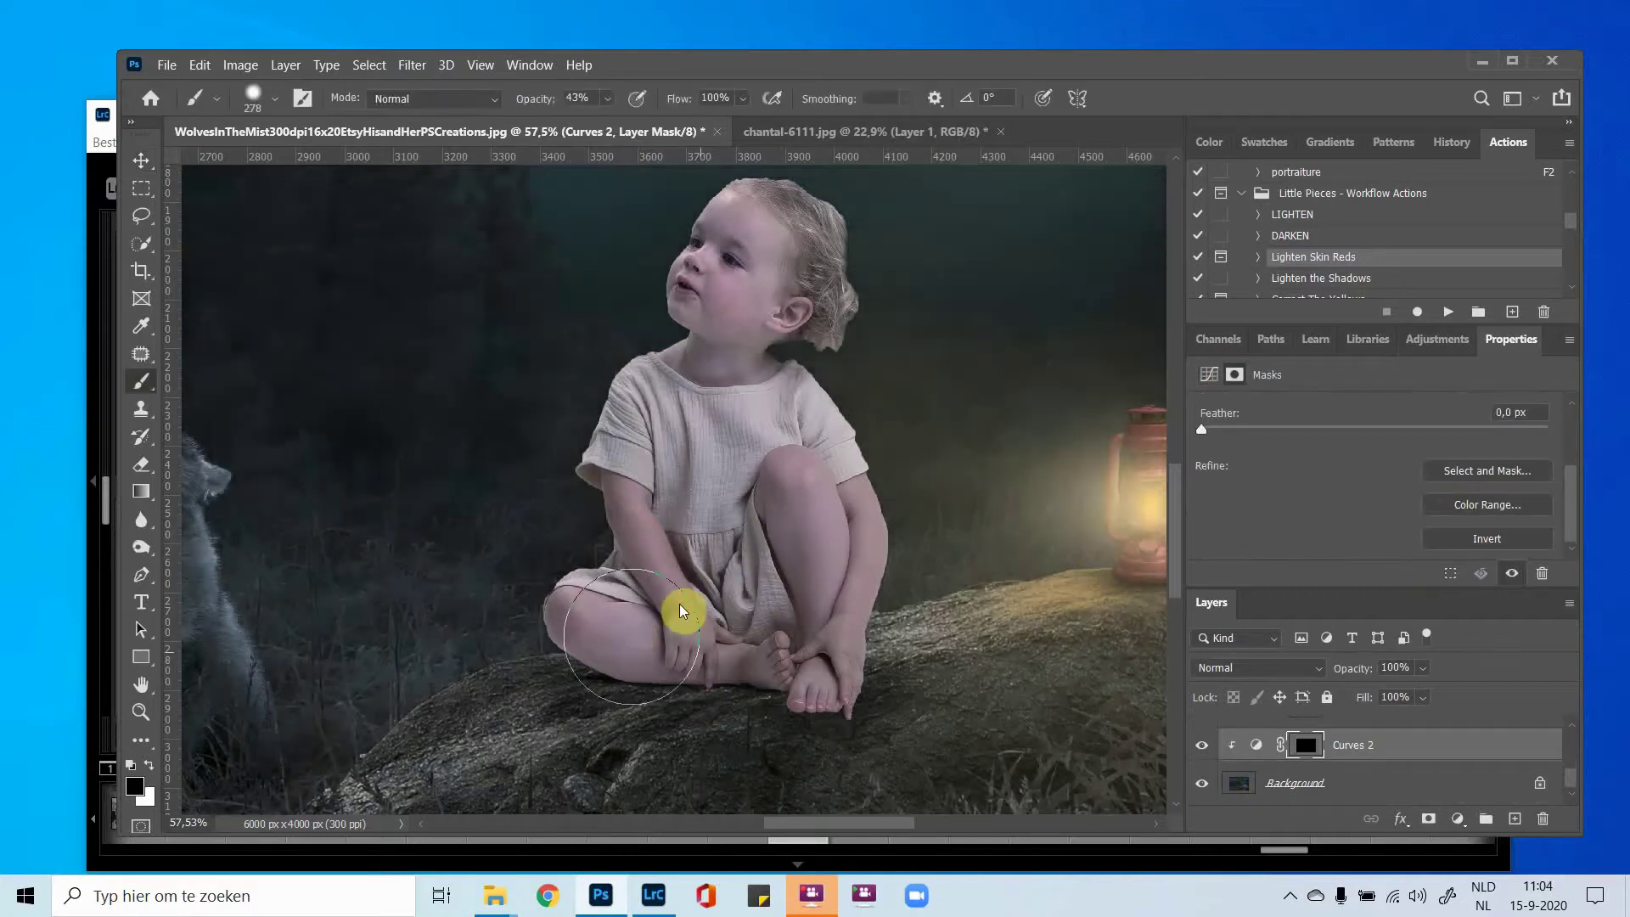
{"action": "left_click_drag", "start_coordinate": [668, 603], "coordinate": [678, 246]}
{"action": "mouse_move", "coordinate": [755, 580]}
{"action": "left_mouse_down"}
{"action": "mouse_move", "coordinate": [752, 648]}
{"action": "mouse_move", "coordinate": [716, 661]}
{"action": "left_mouse_up"}
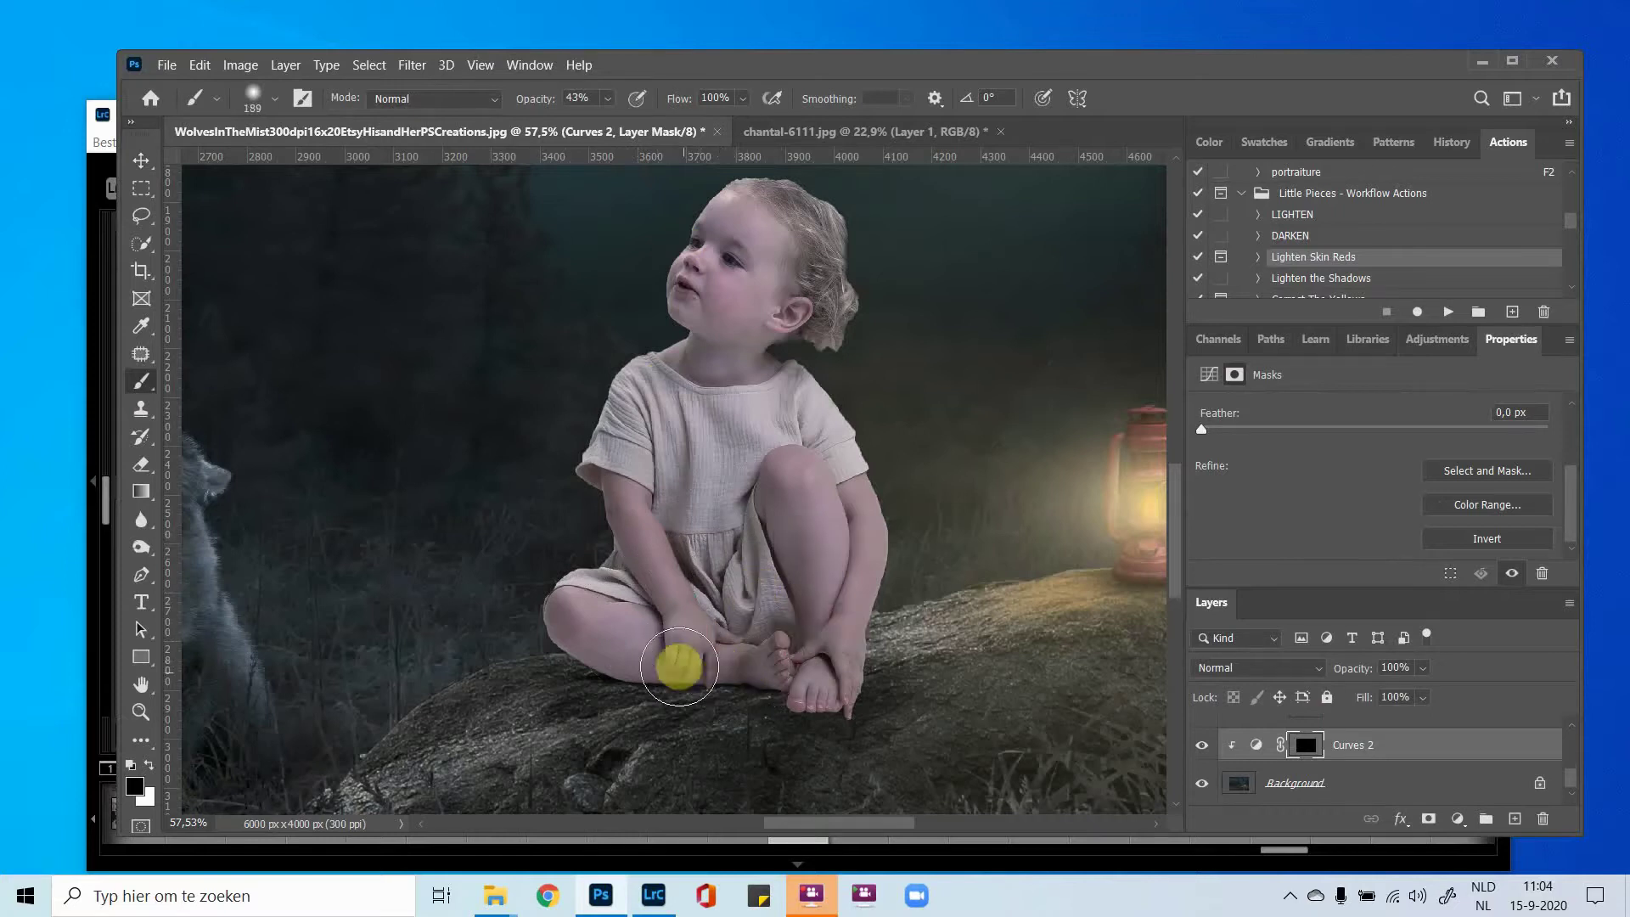
Paint white at 63% opacity on the Curves 2 mask to darken the mound beneath the child's crossed leg and feet.
{"action": "left_click", "coordinate": [148, 765]}
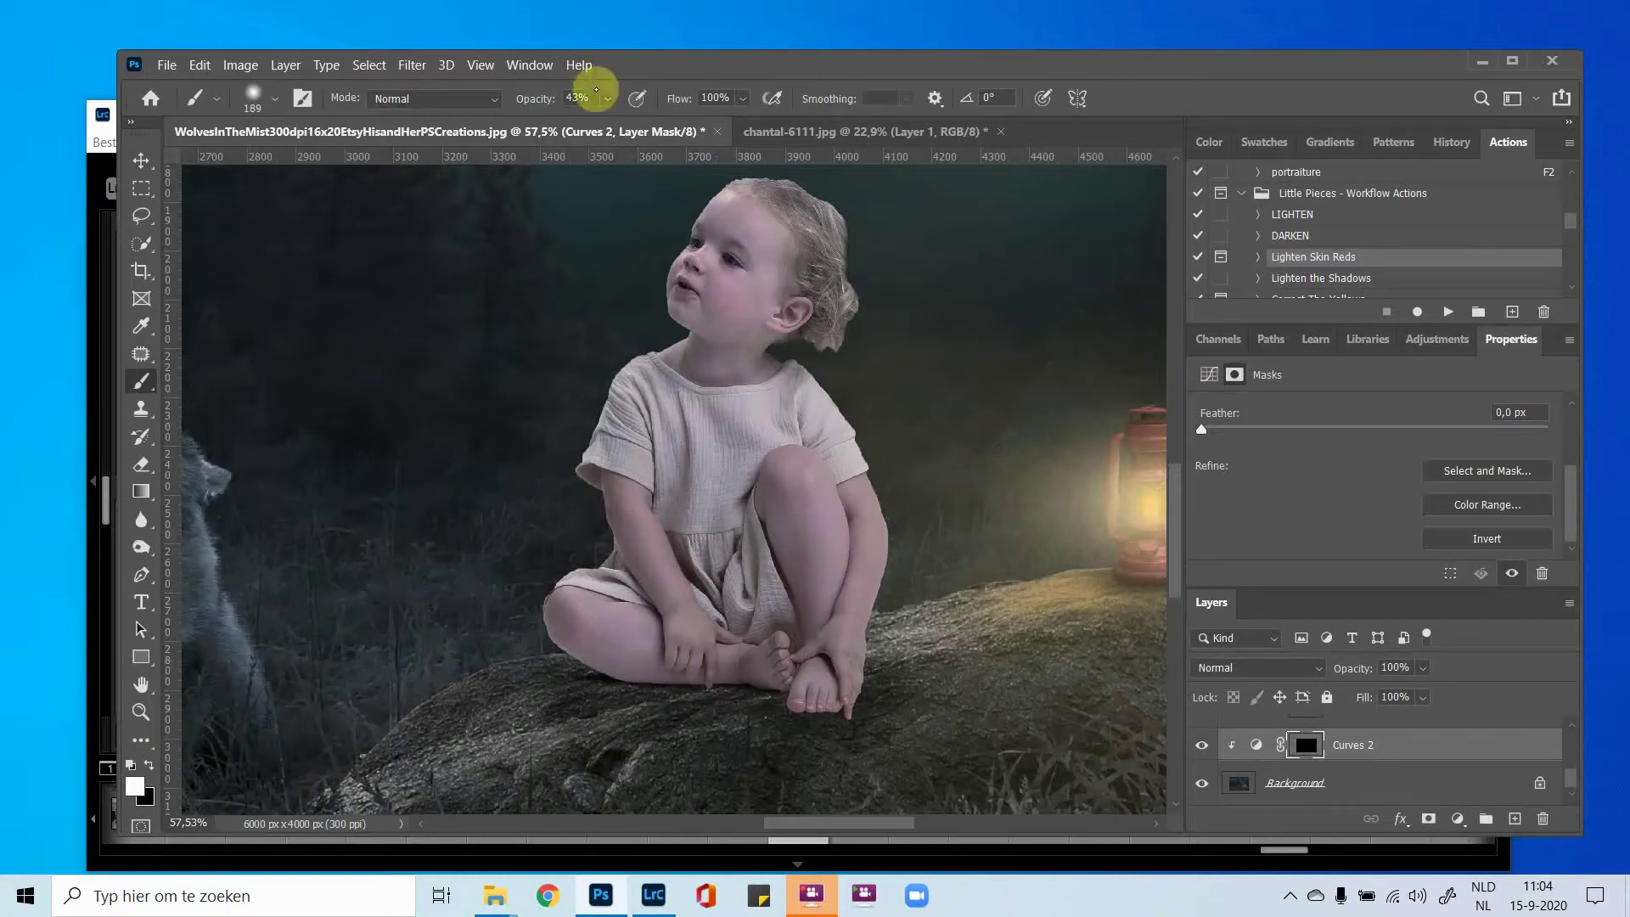
{"action": "left_click_drag", "start_coordinate": [616, 108], "coordinate": [647, 127]}
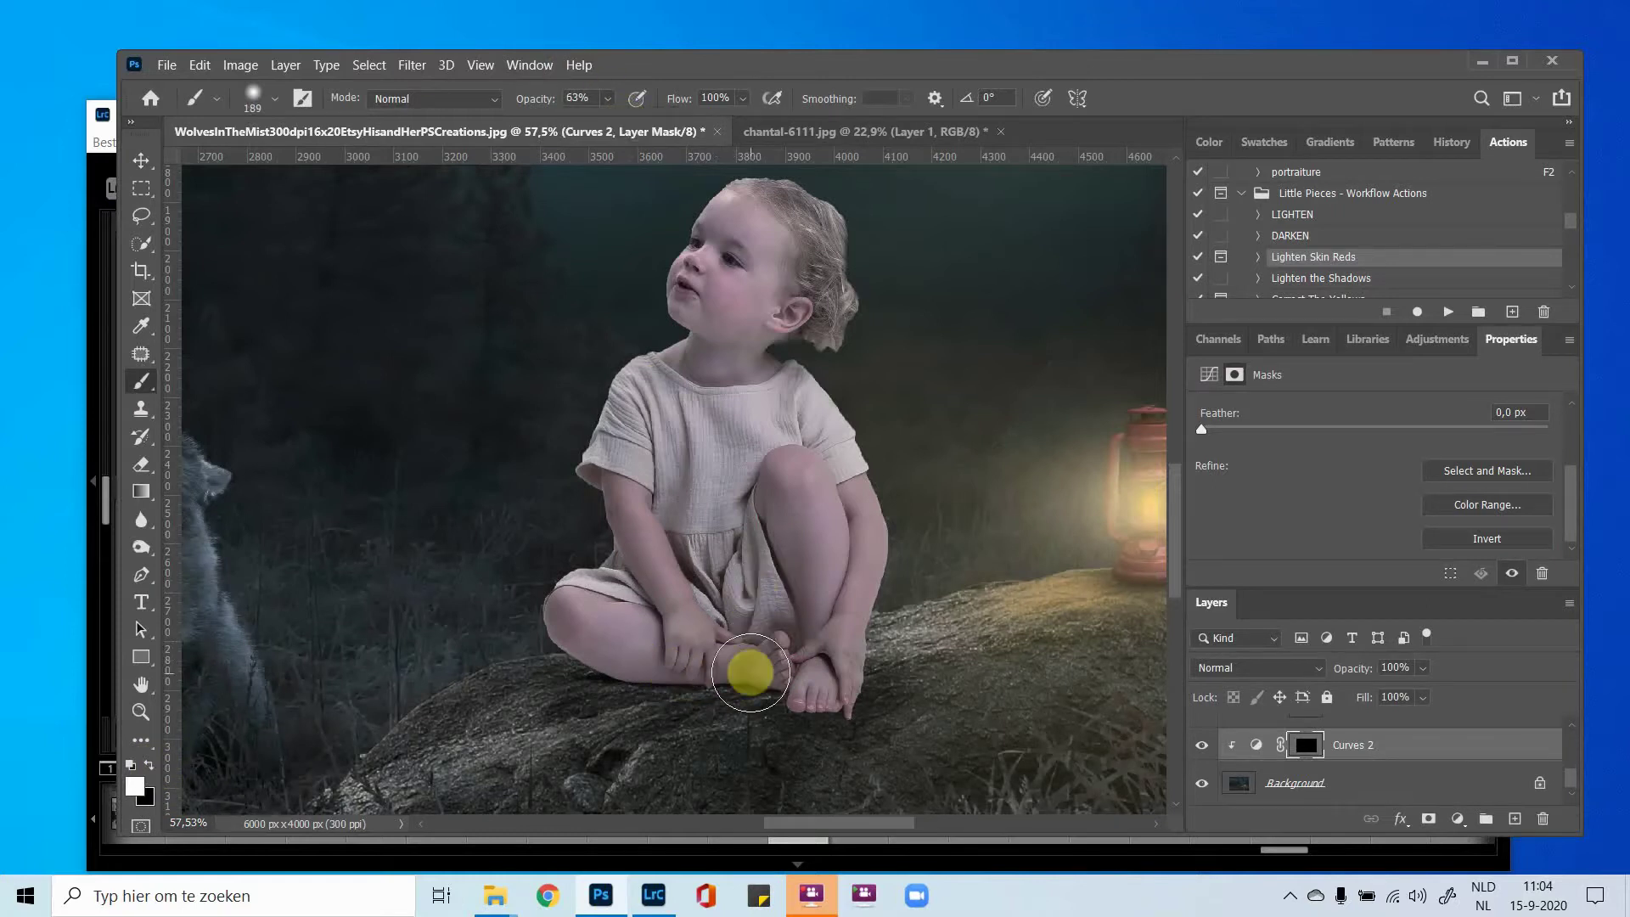
{"action": "mouse_move", "coordinate": [738, 680]}
{"action": "left_mouse_down"}
{"action": "mouse_move", "coordinate": [646, 671]}
{"action": "mouse_move", "coordinate": [695, 692]}
{"action": "mouse_move", "coordinate": [731, 670]}
{"action": "mouse_move", "coordinate": [650, 675]}
{"action": "mouse_move", "coordinate": [786, 660]}
{"action": "mouse_move", "coordinate": [690, 670]}
{"action": "left_mouse_up"}
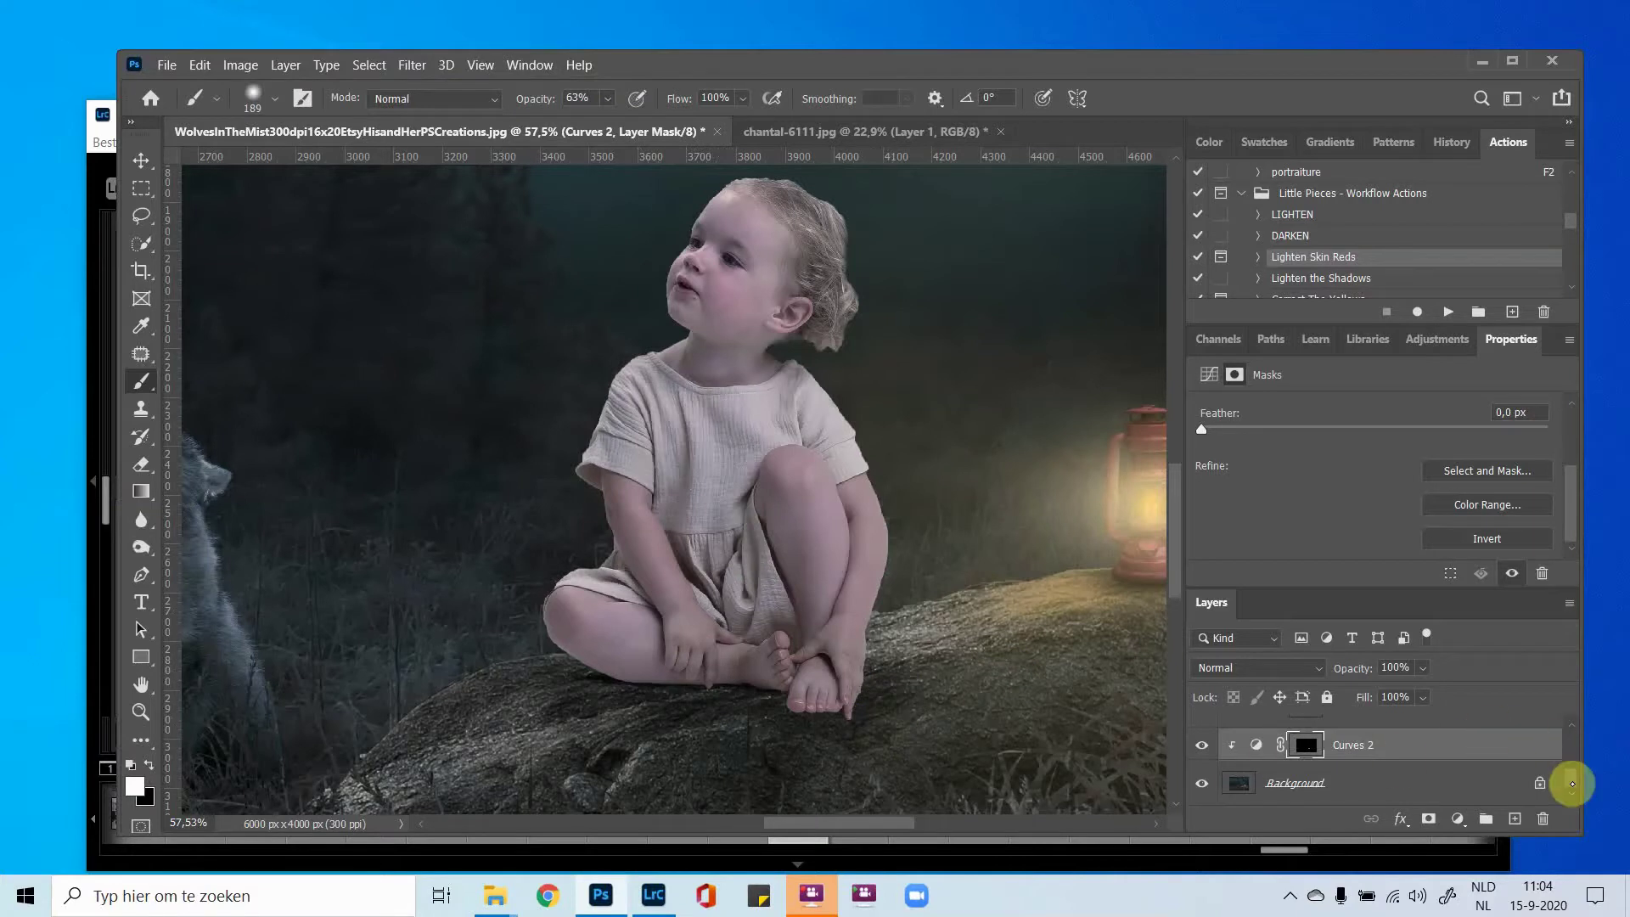
Refine the Curves 1 mask at 100% brush opacity, painting black over the excess shadow on the mound beside the child's foot.
{"action": "left_click_drag", "start_coordinate": [1572, 782], "coordinate": [1568, 764]}
{"action": "left_click", "coordinate": [1366, 758]}
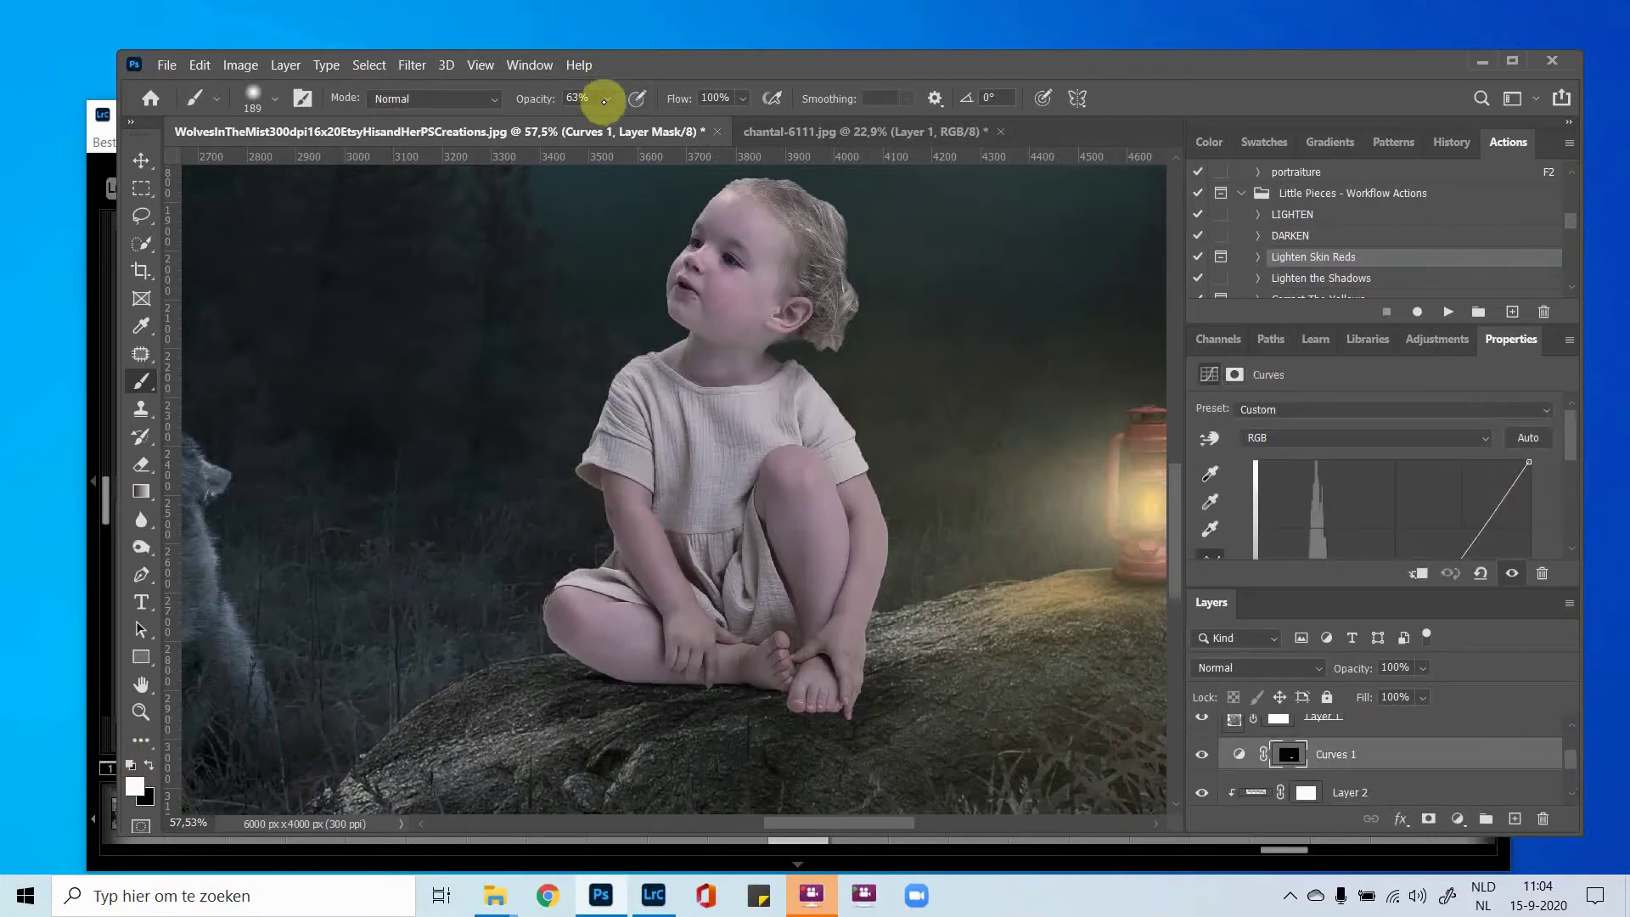
{"action": "left_click_drag", "start_coordinate": [605, 99], "coordinate": [692, 128]}
{"action": "left_click_drag", "start_coordinate": [902, 717], "coordinate": [899, 697]}
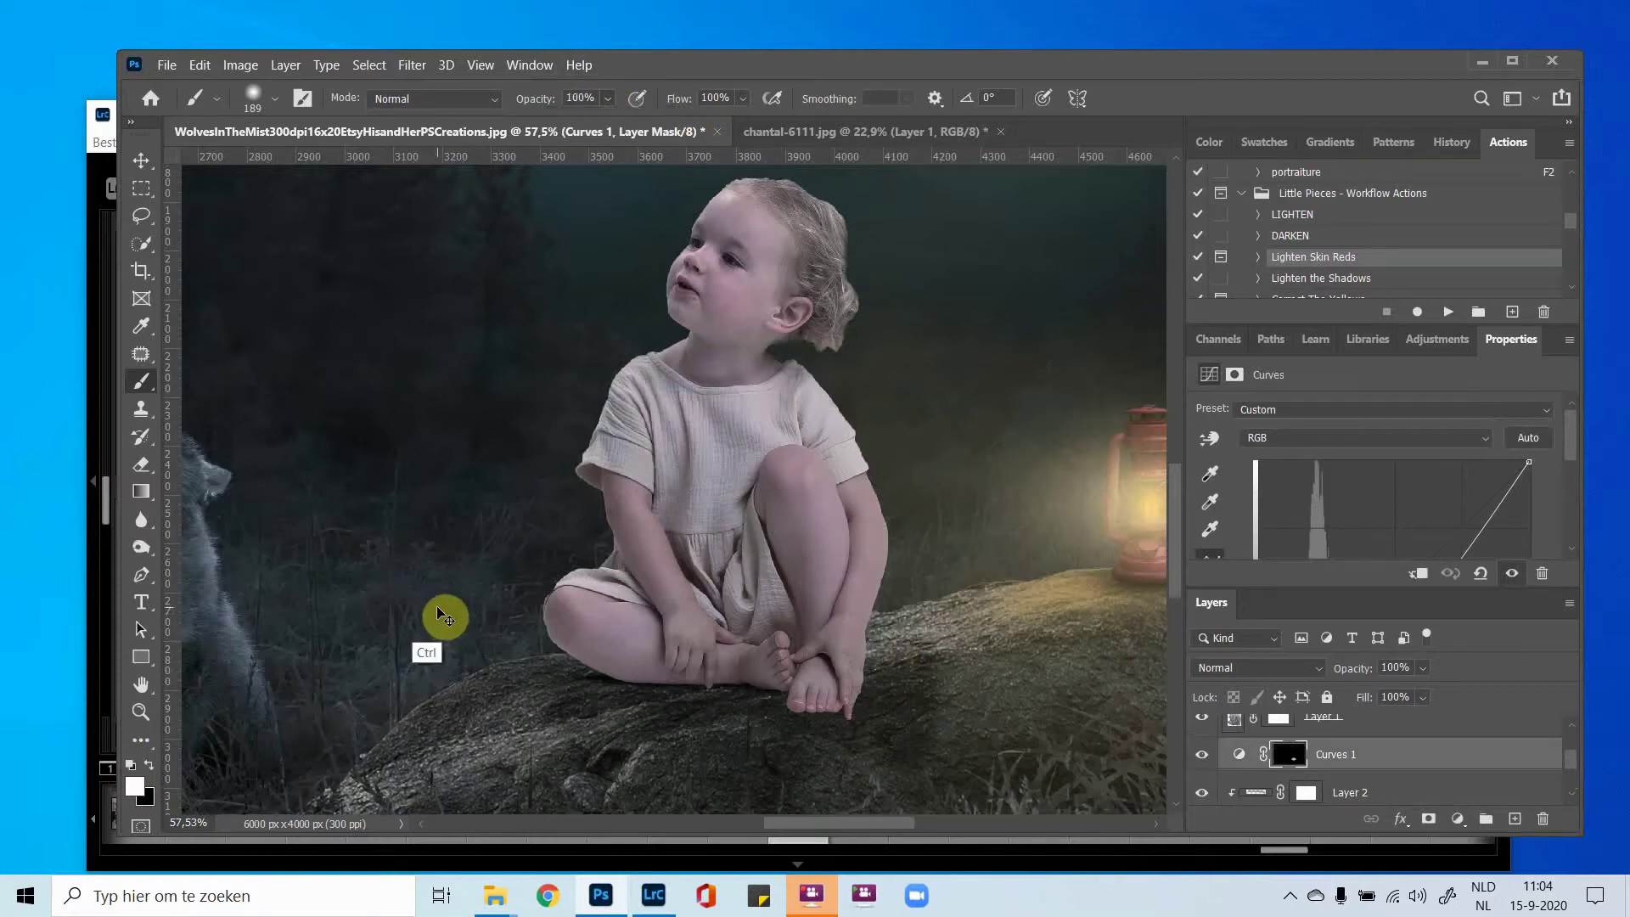
{"action": "left_click", "coordinate": [149, 764]}
{"action": "mouse_move", "coordinate": [920, 741]}
{"action": "left_mouse_down"}
{"action": "mouse_move", "coordinate": [894, 654]}
{"action": "mouse_move", "coordinate": [894, 712]}
{"action": "mouse_move", "coordinate": [890, 642]}
{"action": "mouse_move", "coordinate": [978, 651]}
{"action": "mouse_move", "coordinate": [1117, 572]}
{"action": "mouse_move", "coordinate": [1081, 551]}
{"action": "mouse_move", "coordinate": [863, 759]}
{"action": "mouse_move", "coordinate": [875, 731]}
{"action": "mouse_move", "coordinate": [864, 749]}
{"action": "mouse_move", "coordinate": [903, 728]}
{"action": "mouse_move", "coordinate": [891, 771]}
{"action": "left_mouse_up"}
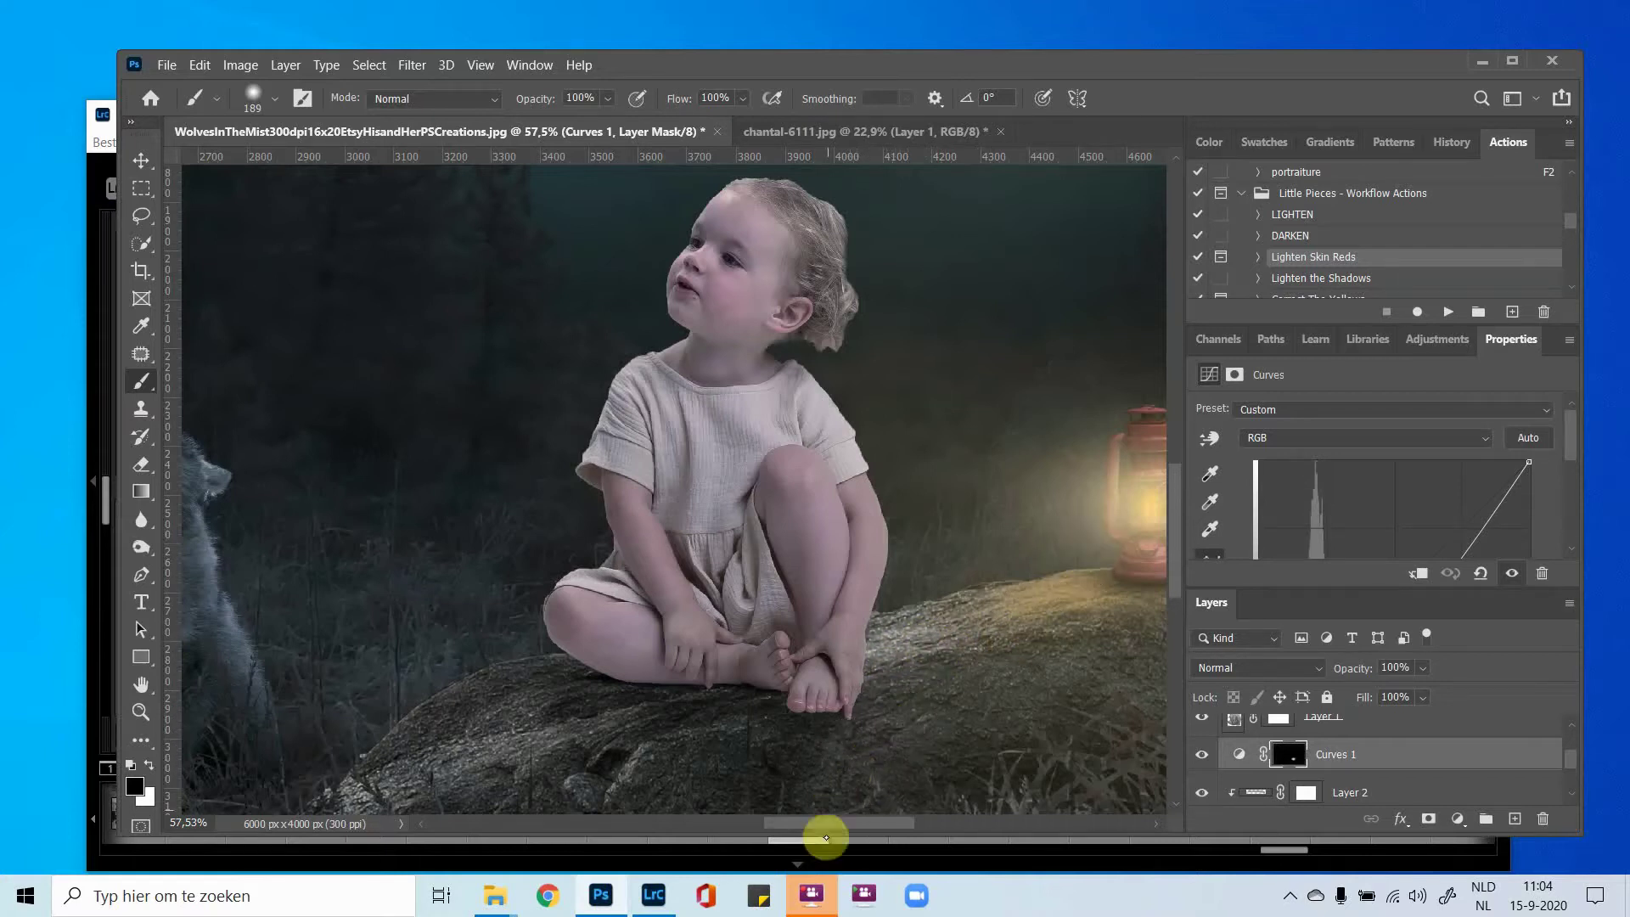
Examine how the child and the shadows blend into the whole forest scene.
{"action": "scroll", "coordinate": [899, 603], "scroll_direction": "down", "scroll_amount": 1}
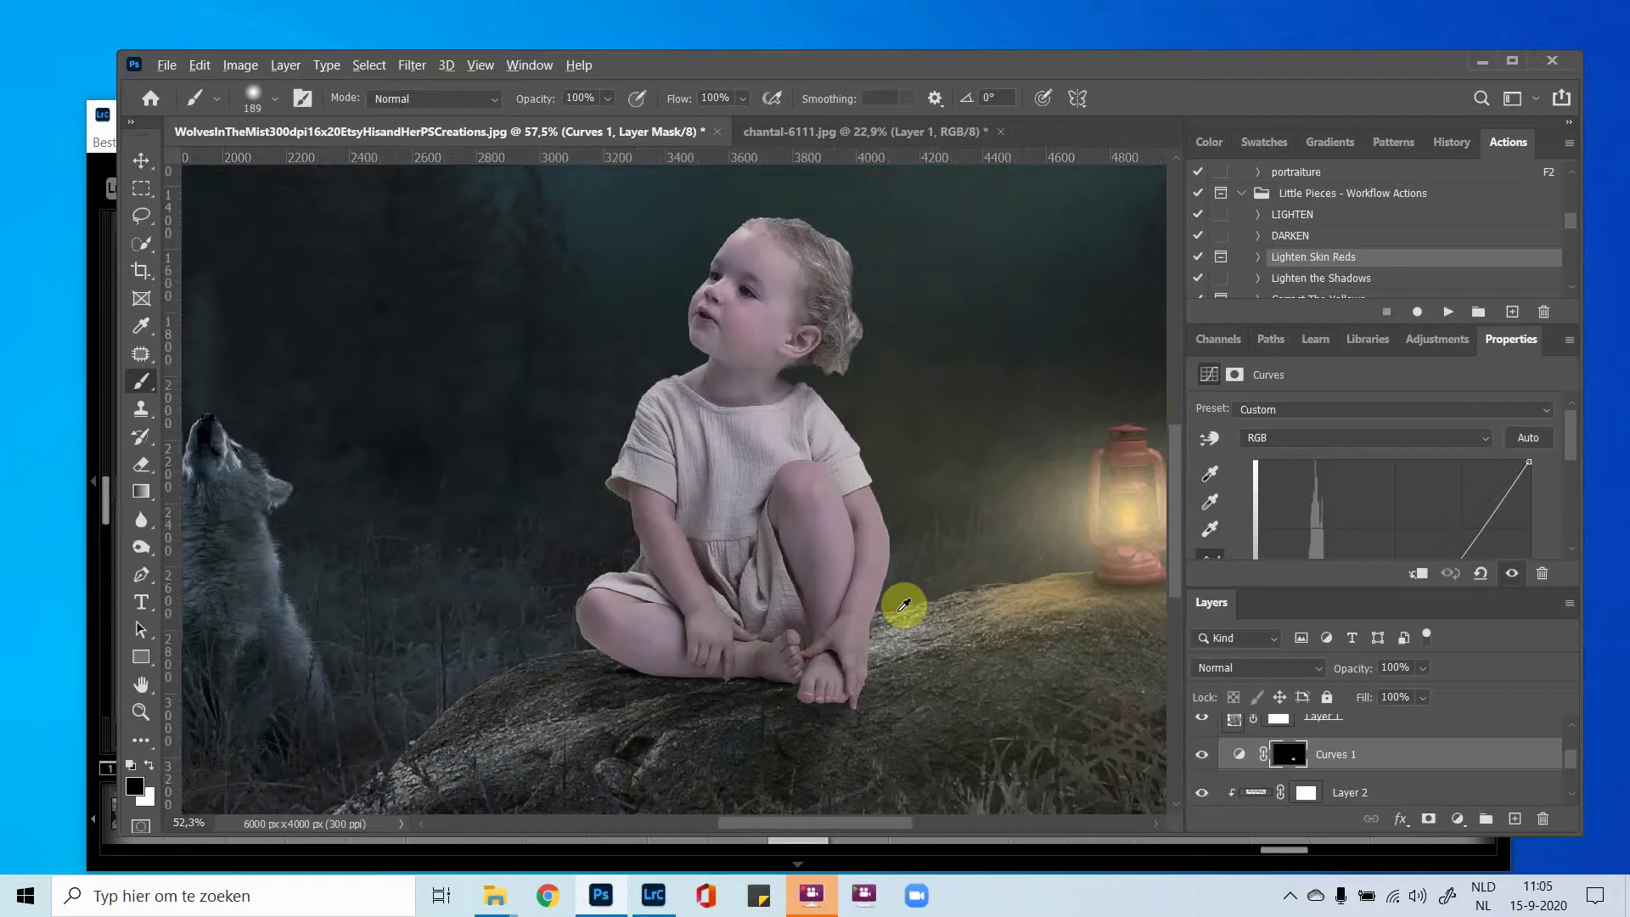
{"action": "scroll", "coordinate": [884, 586], "scroll_direction": "down", "scroll_amount": 2}
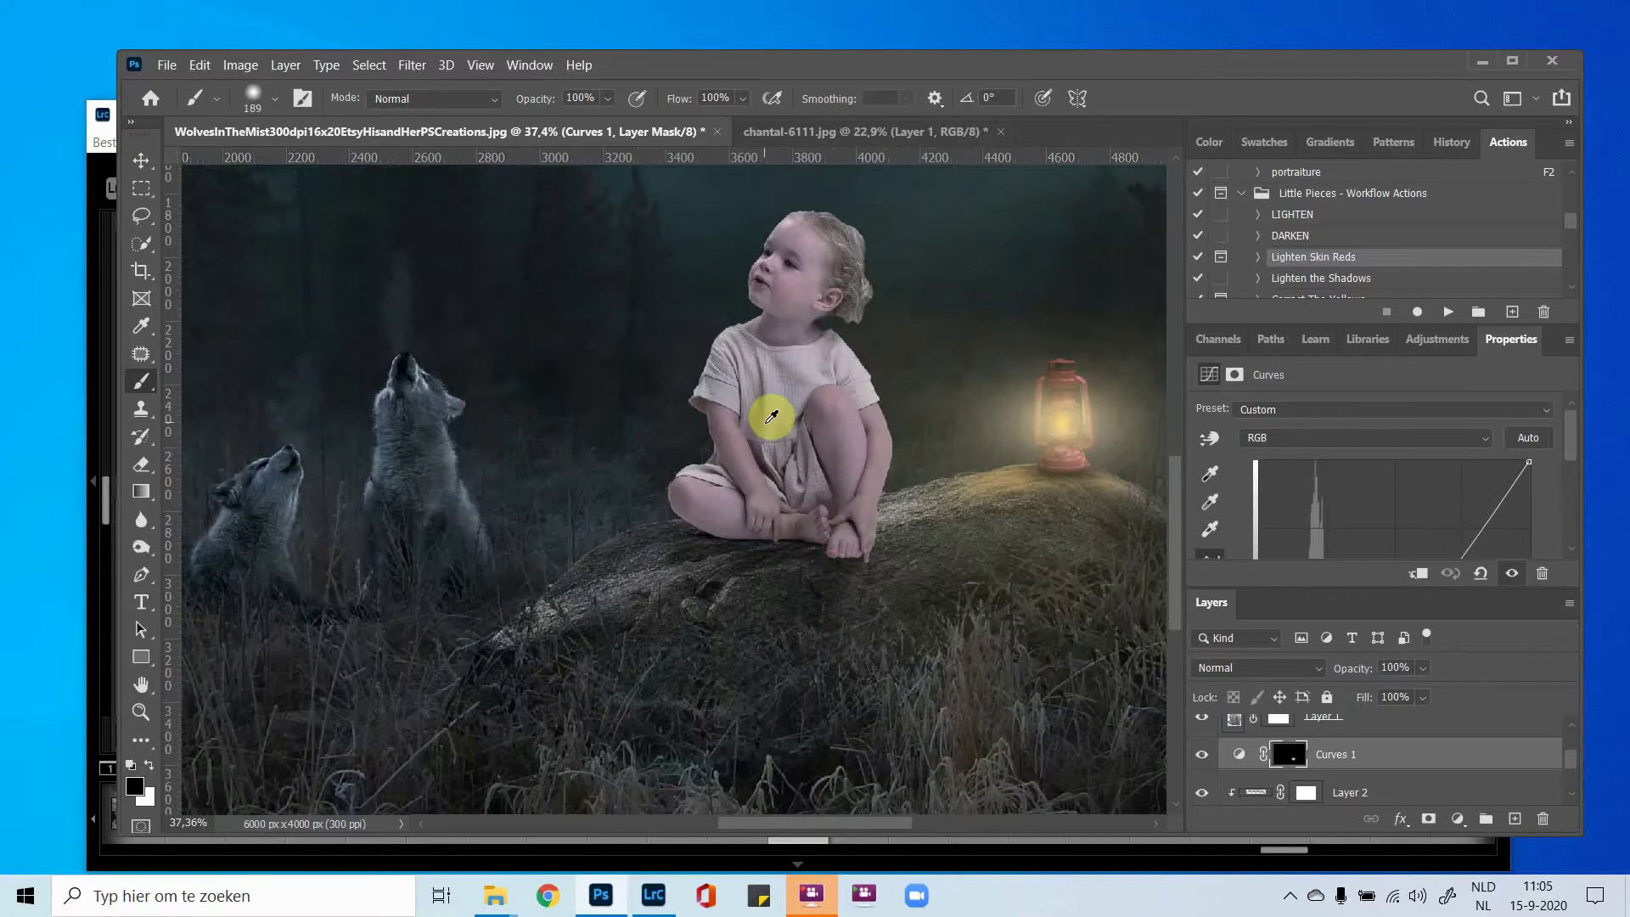
{"action": "scroll", "coordinate": [771, 416], "scroll_direction": "down", "scroll_amount": 1}
{"action": "scroll", "coordinate": [771, 416], "scroll_direction": "down", "scroll_amount": 6}
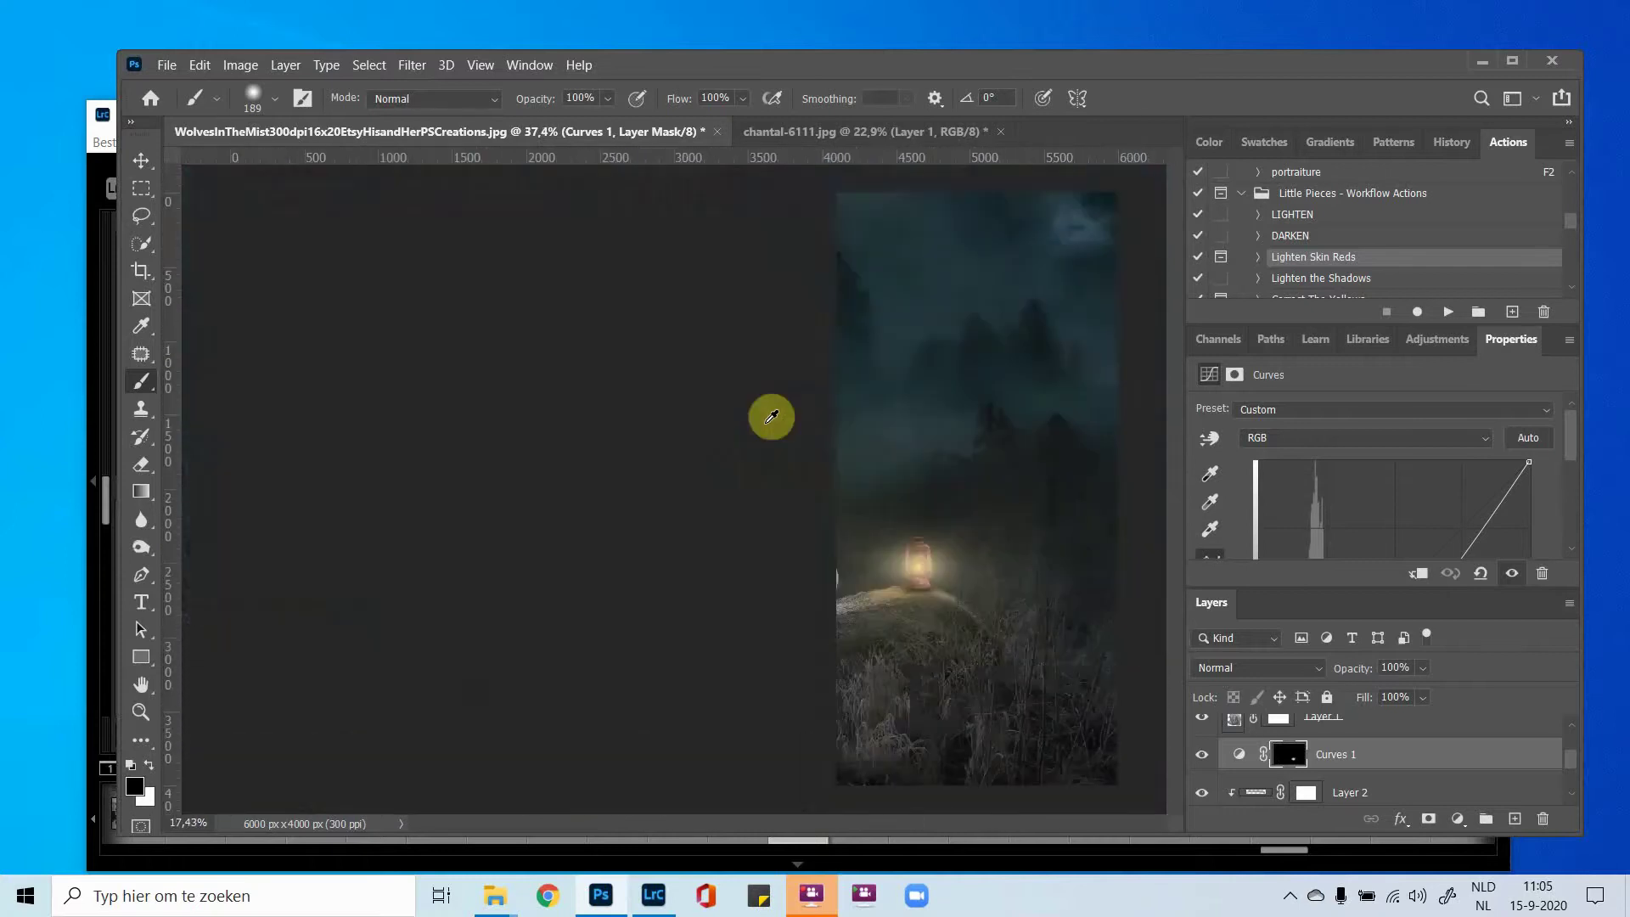
{"action": "scroll", "coordinate": [770, 416], "scroll_direction": "up", "scroll_amount": 1}
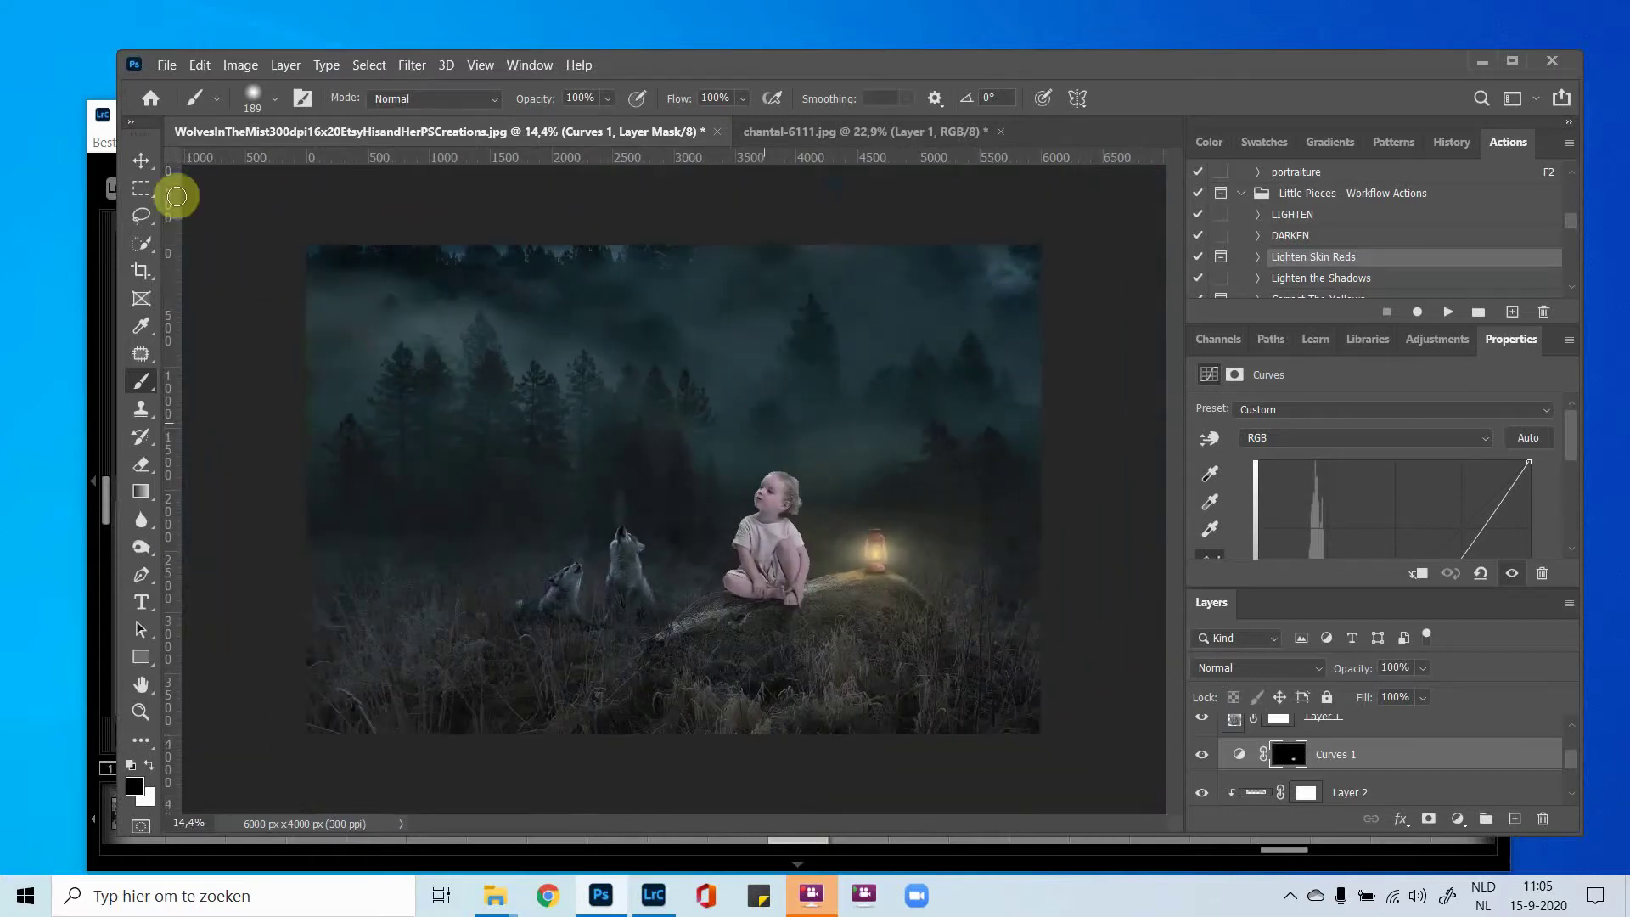
{"action": "left_click", "coordinate": [149, 161]}
{"action": "scroll", "coordinate": [571, 425], "scroll_direction": "up", "scroll_amount": 1}
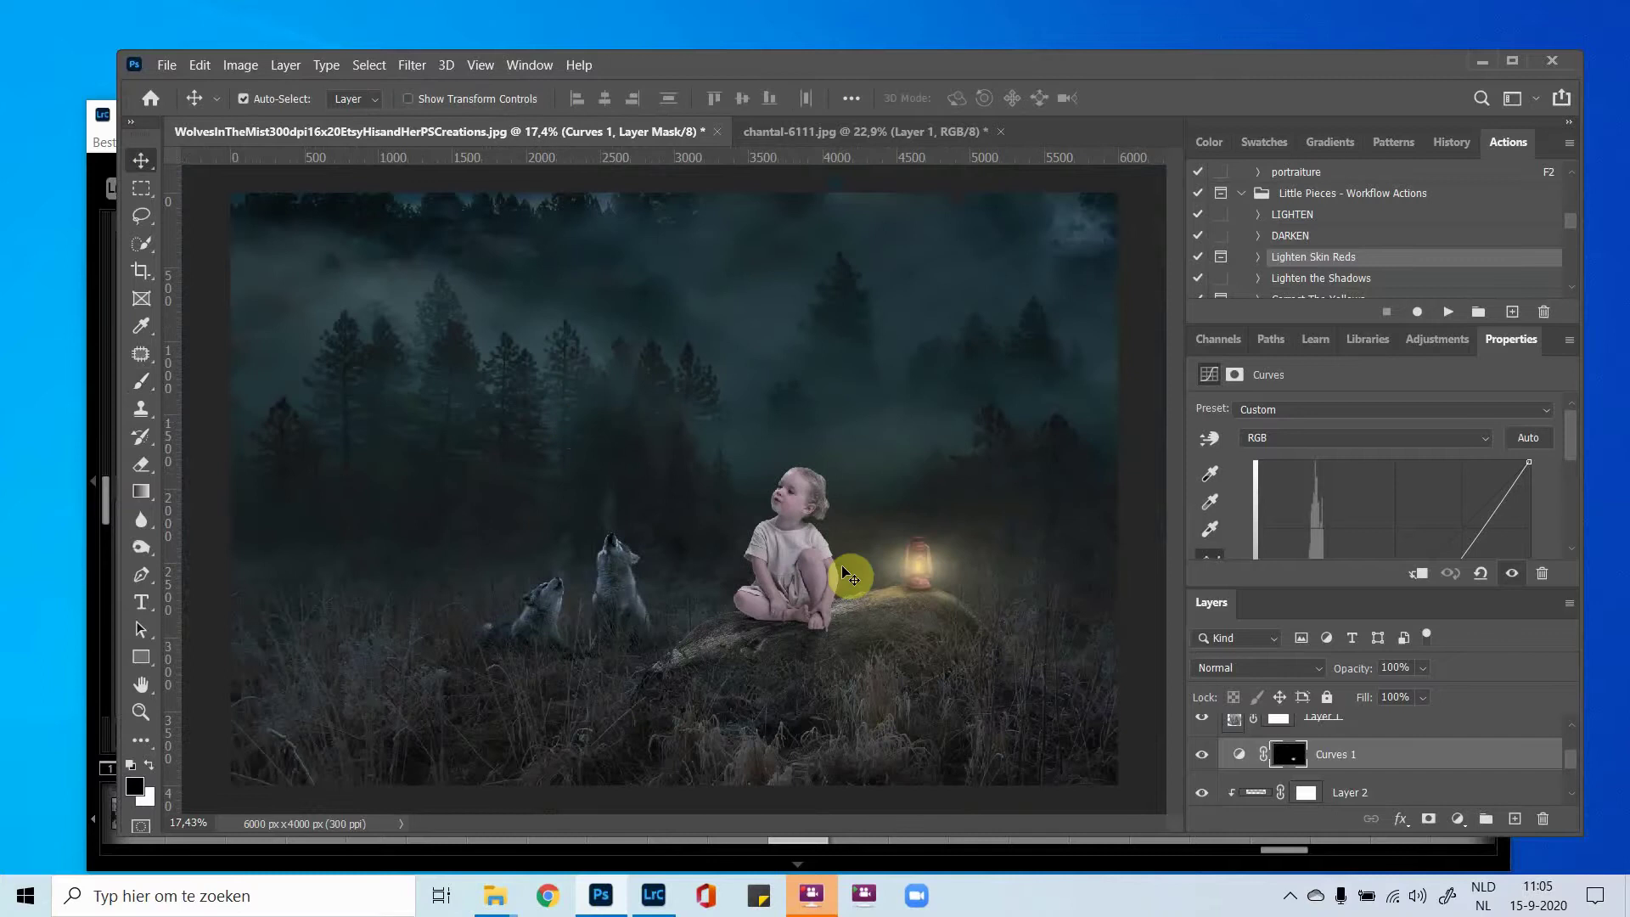
{"action": "scroll", "coordinate": [1315, 761], "scroll_direction": "up", "scroll_amount": 2}
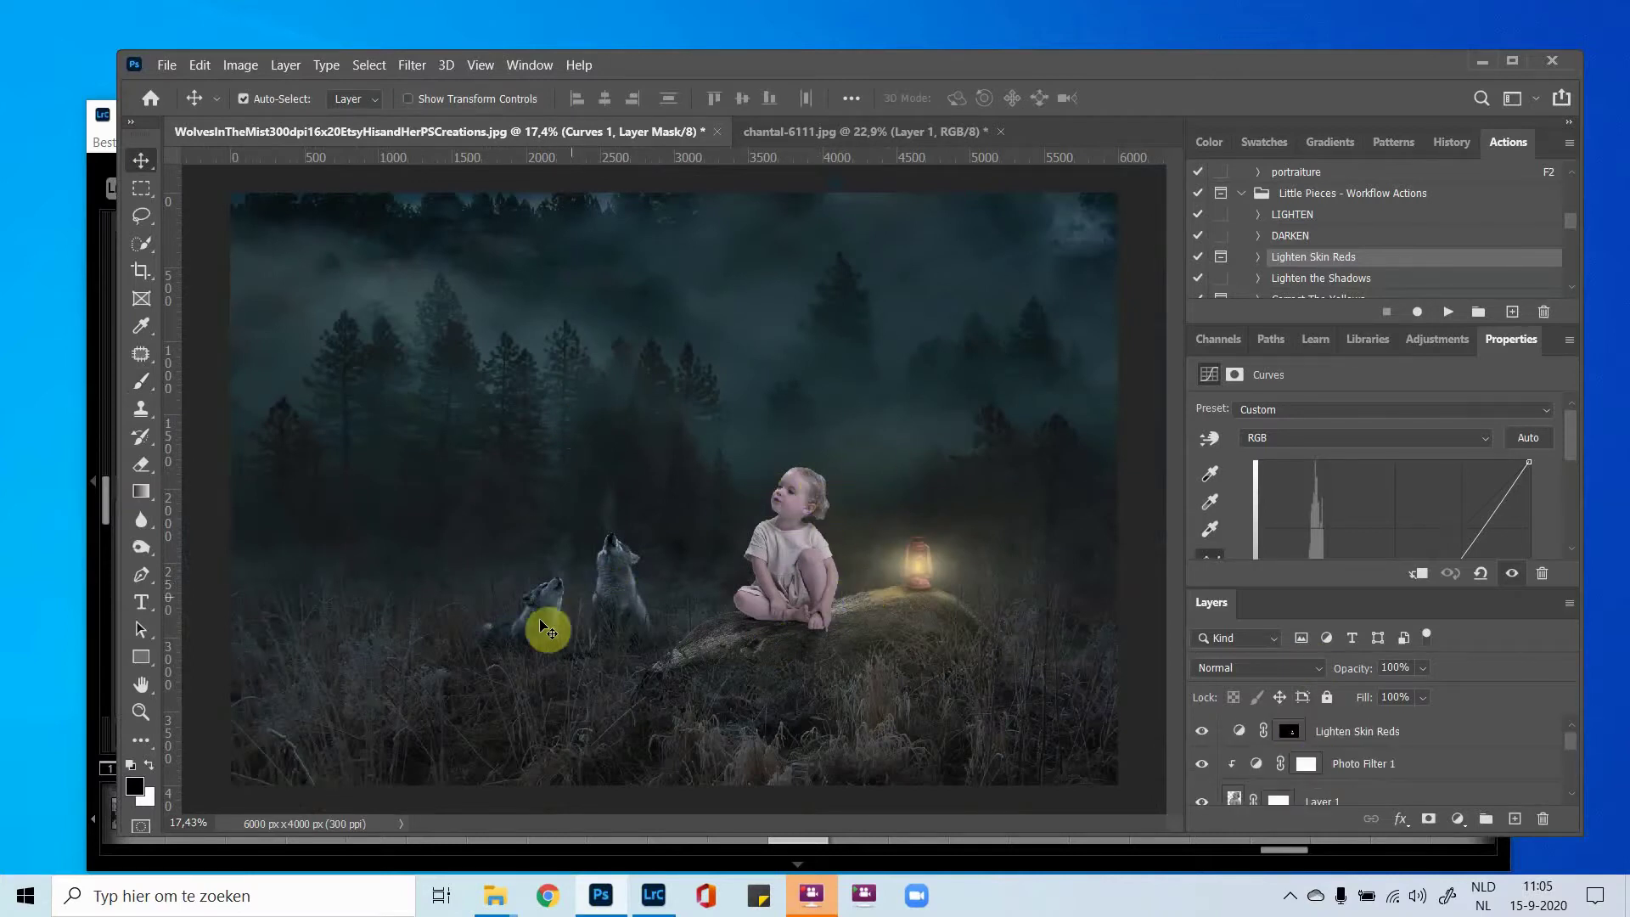
{"action": "scroll", "coordinate": [517, 638], "scroll_direction": "down", "scroll_amount": 2}
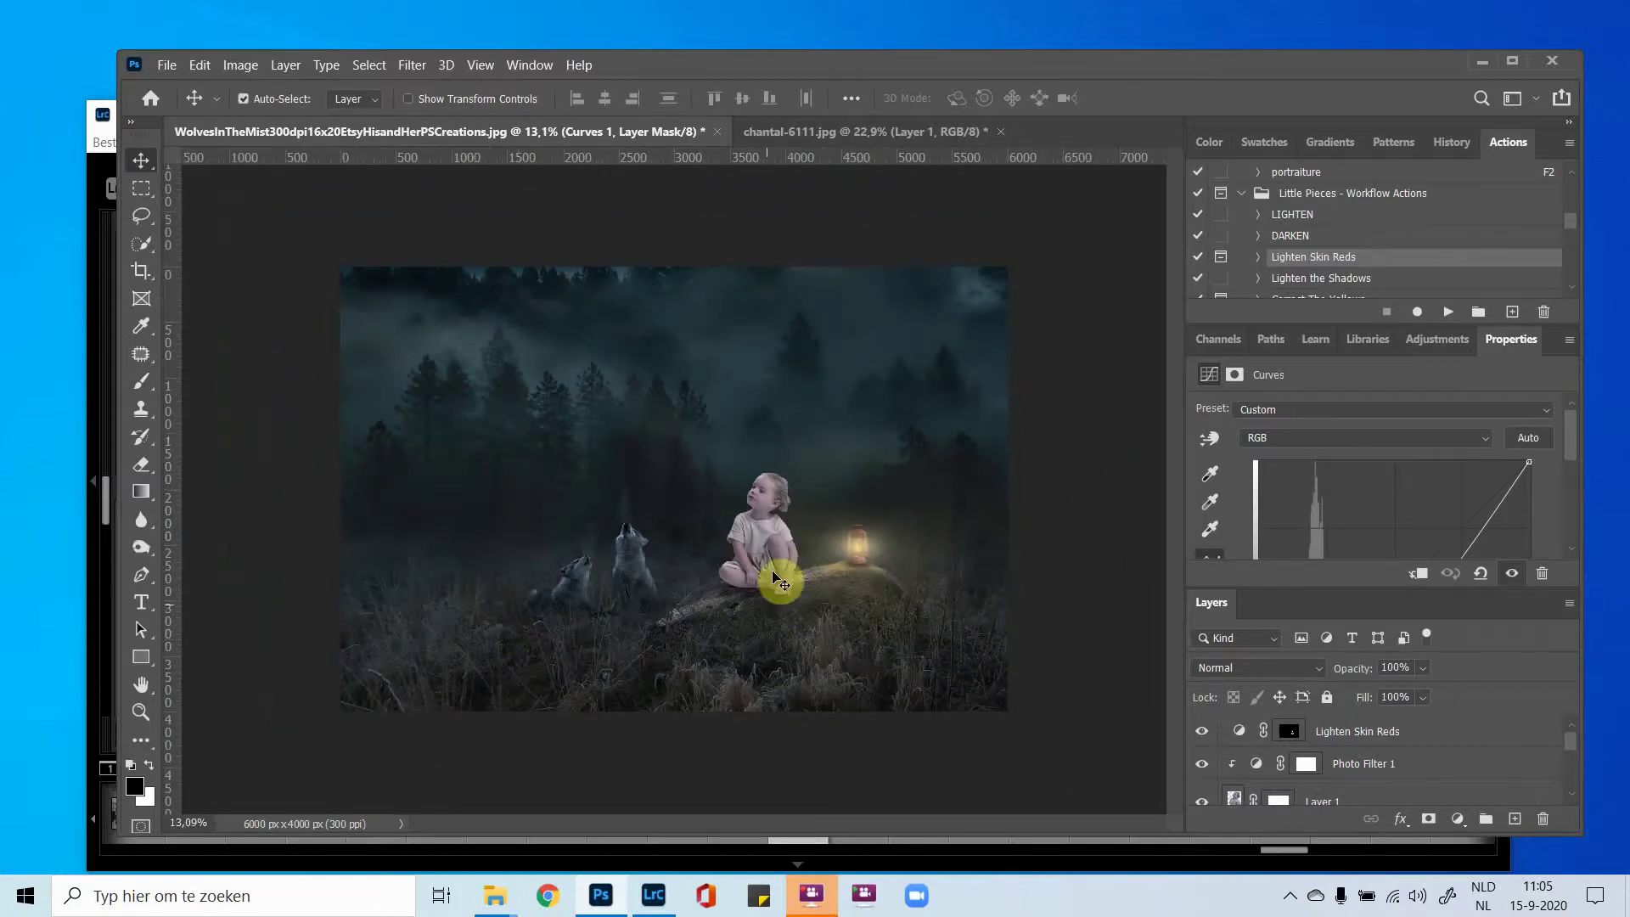
{"action": "scroll", "coordinate": [828, 560], "scroll_direction": "down", "scroll_amount": 1}
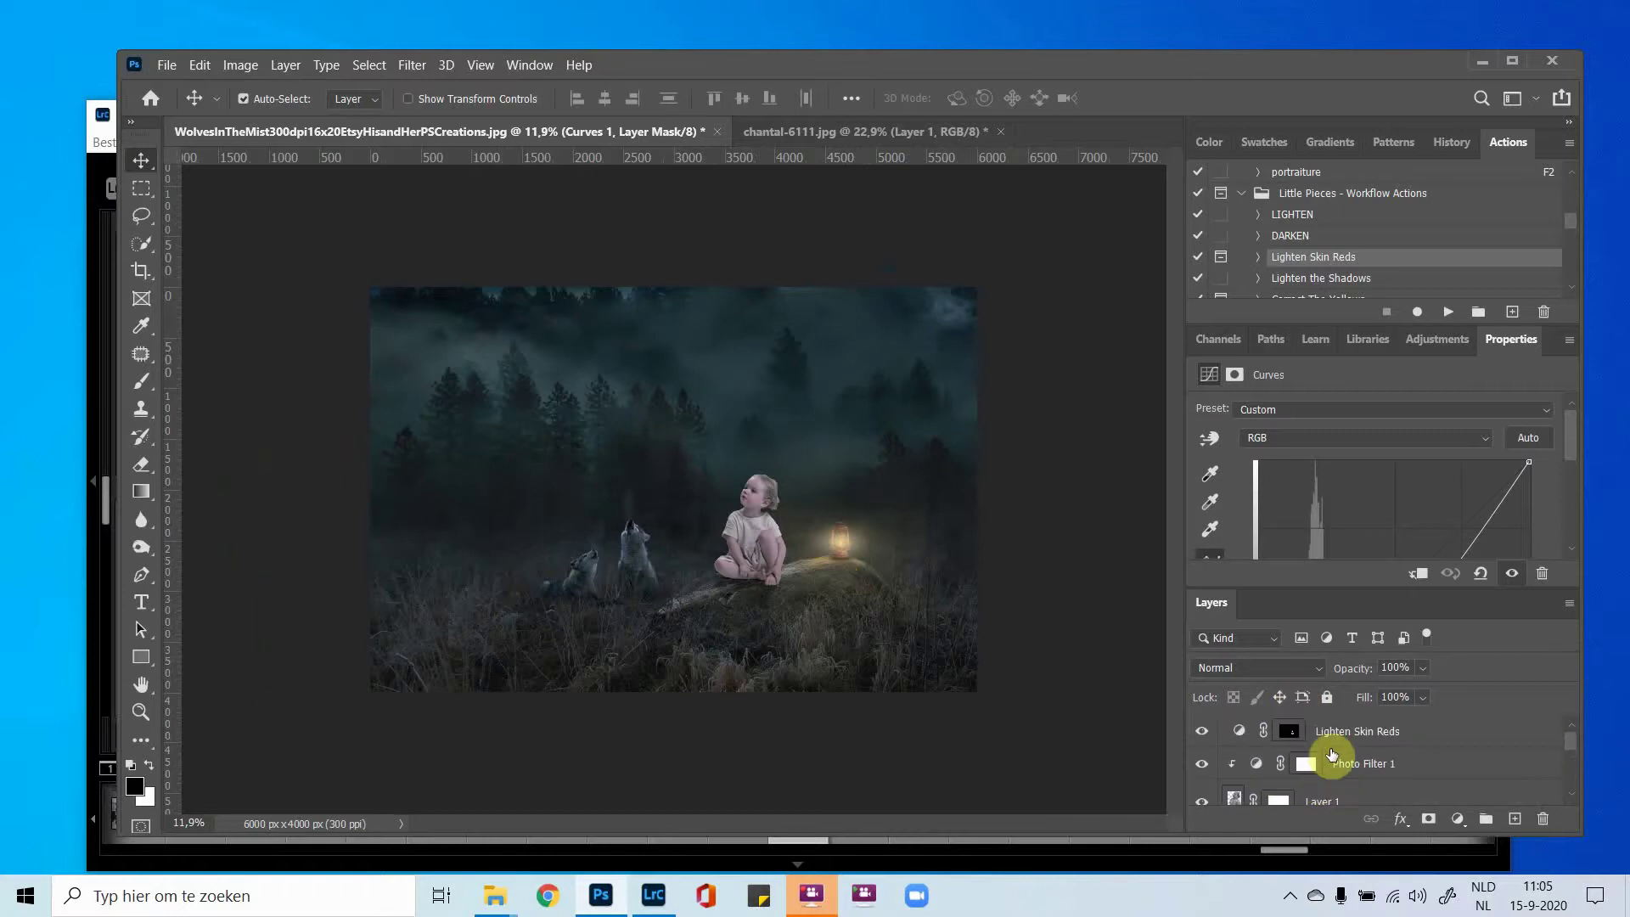
Add a Selective Color adjustment layer clipped to the child's layer, Layer 1.
{"action": "scroll", "coordinate": [1337, 743], "scroll_direction": "down", "scroll_amount": 1}
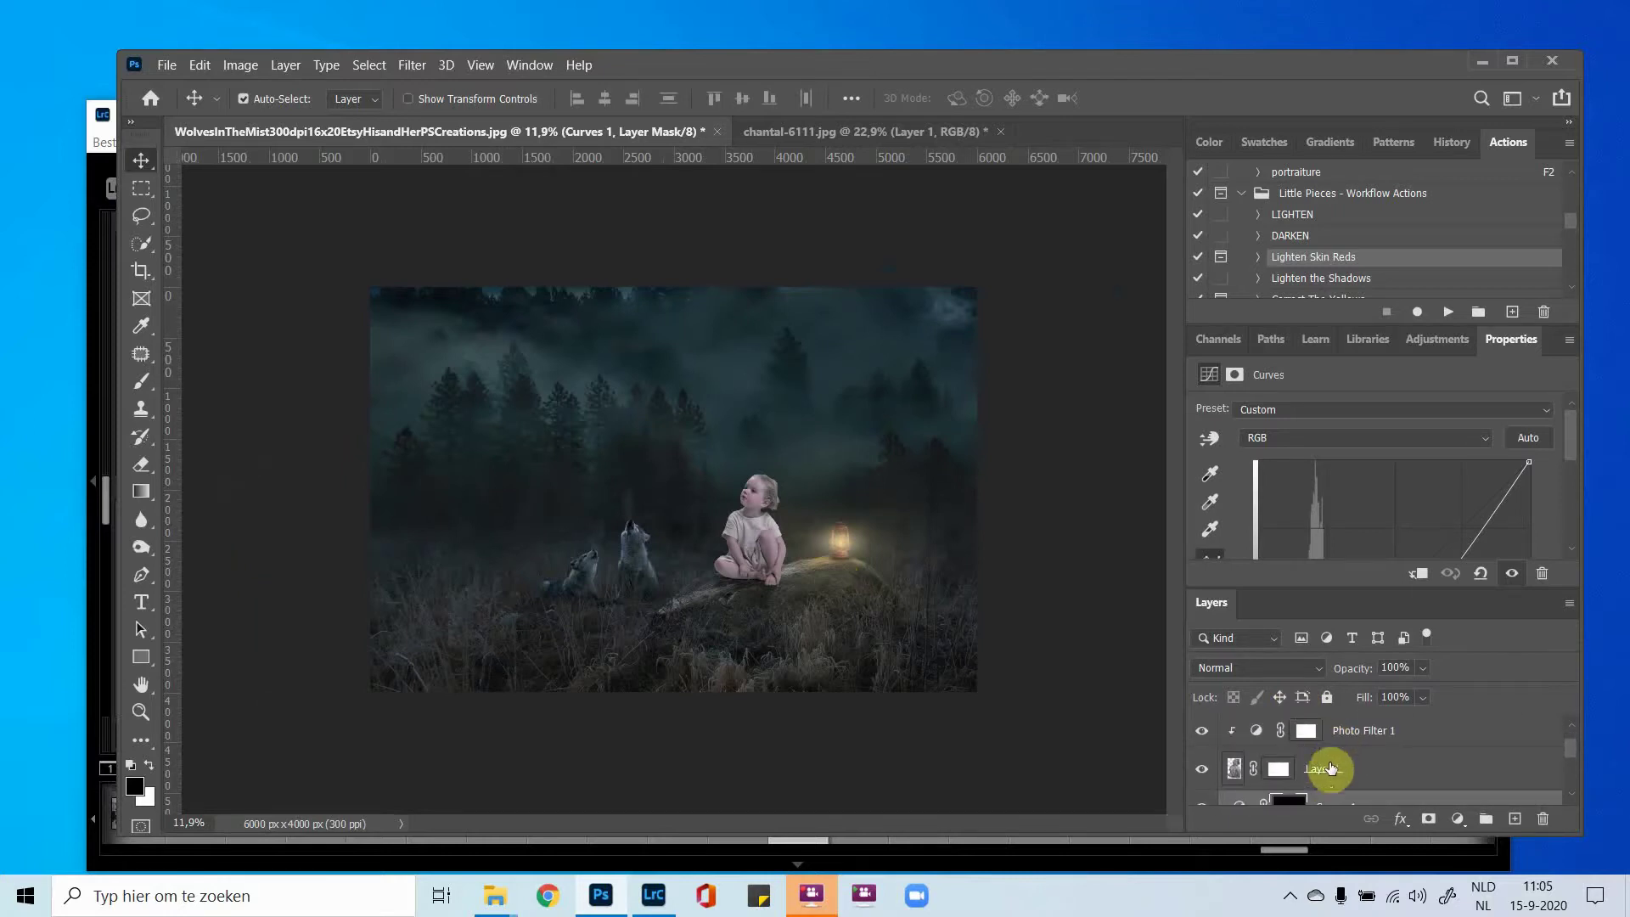
{"action": "left_click", "coordinate": [1333, 767]}
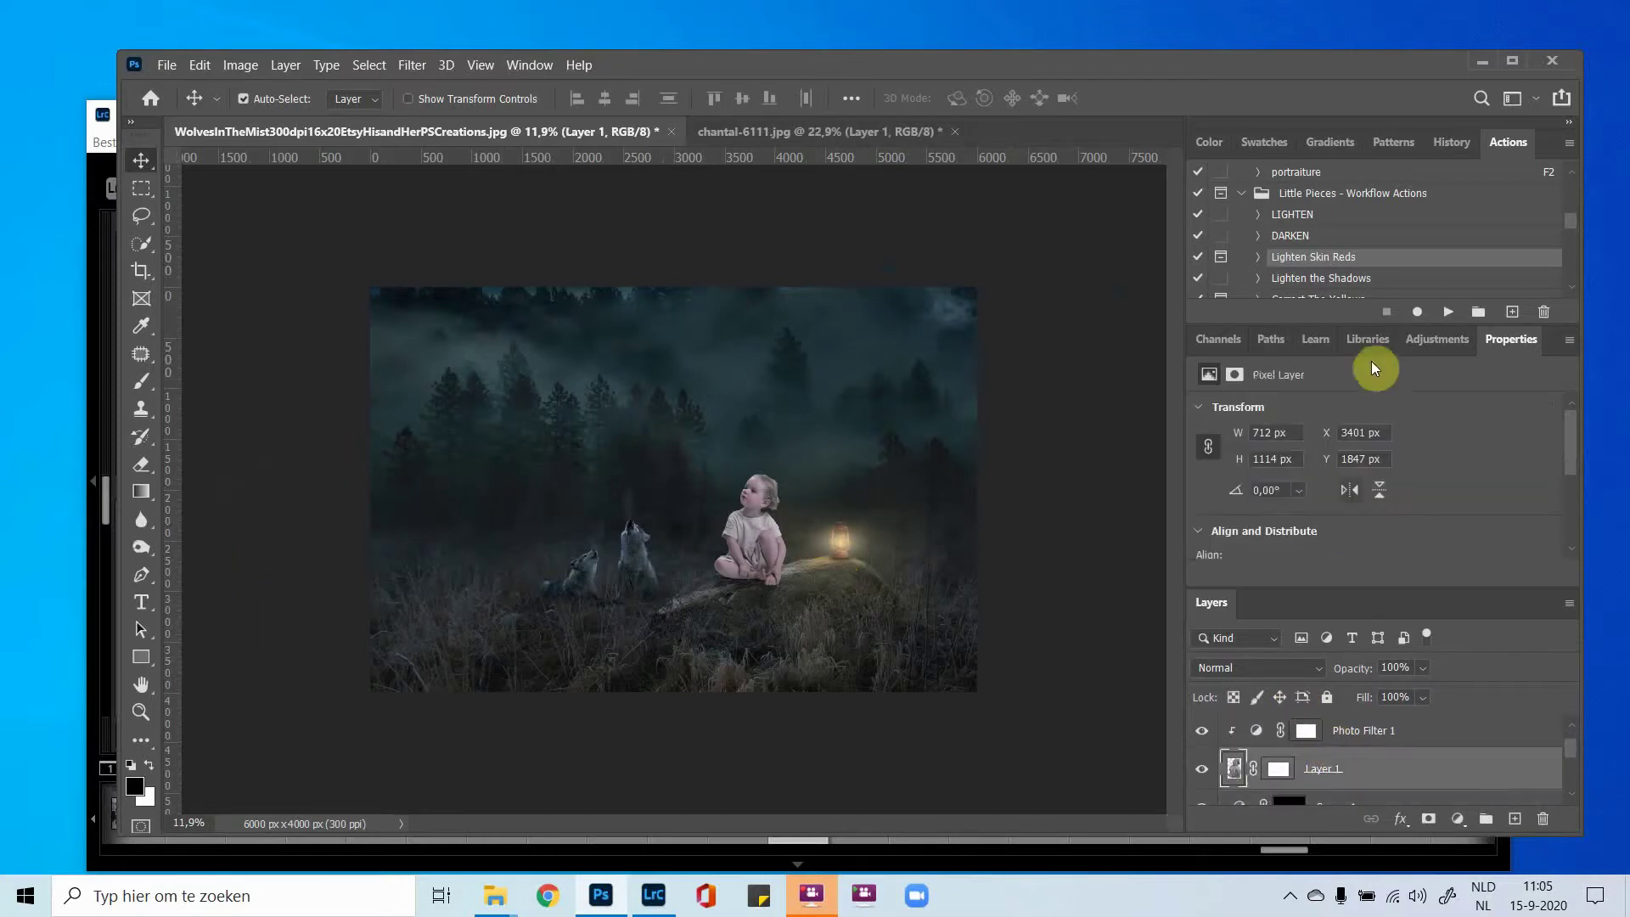
{"action": "left_click", "coordinate": [1414, 343]}
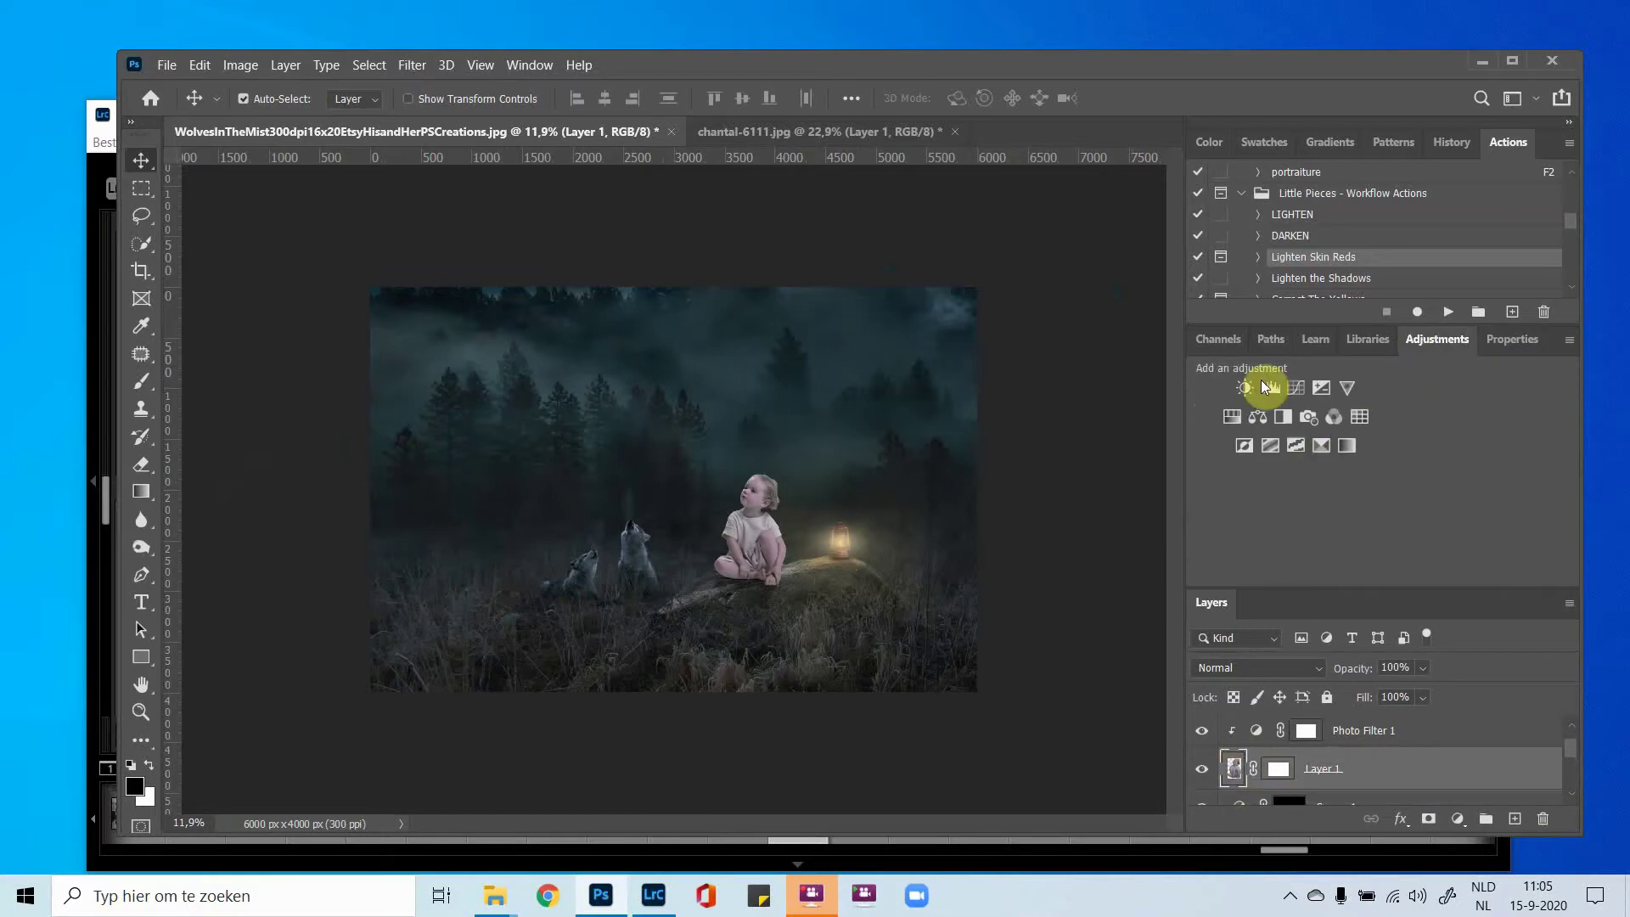
{"action": "left_click", "coordinate": [1314, 448]}
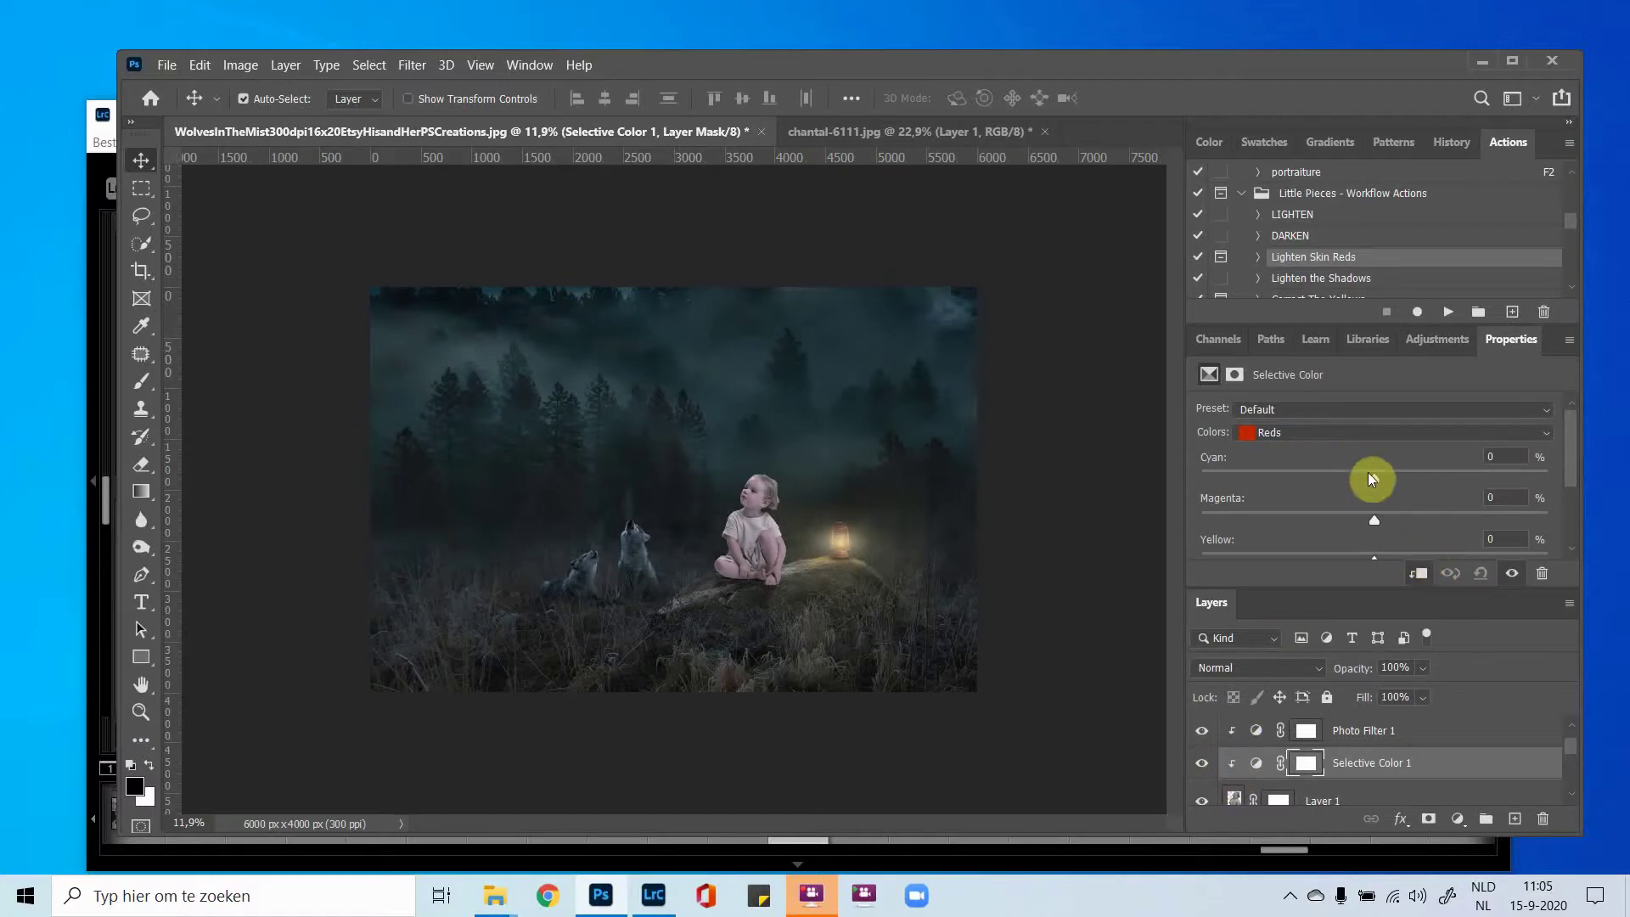
Set the Reds in Selective Color 1 to -86% cyan, -35% magenta and -39% yellow.
{"action": "left_click_drag", "start_coordinate": [1368, 473], "coordinate": [1283, 473]}
{"action": "left_click_drag", "start_coordinate": [1487, 484], "coordinate": [1186, 485]}
{"action": "left_click_drag", "start_coordinate": [1374, 519], "coordinate": [1452, 522]}
{"action": "mouse_move", "coordinate": [1296, 522]}
{"action": "left_mouse_down"}
{"action": "mouse_move", "coordinate": [1476, 526]}
{"action": "mouse_move", "coordinate": [1284, 512]}
{"action": "mouse_move", "coordinate": [1312, 518]}
{"action": "mouse_move", "coordinate": [1265, 534]}
{"action": "mouse_move", "coordinate": [1404, 549]}
{"action": "mouse_move", "coordinate": [1301, 539]}
{"action": "left_mouse_up"}
{"action": "scroll", "coordinate": [1383, 515], "scroll_direction": "down", "scroll_amount": 1}
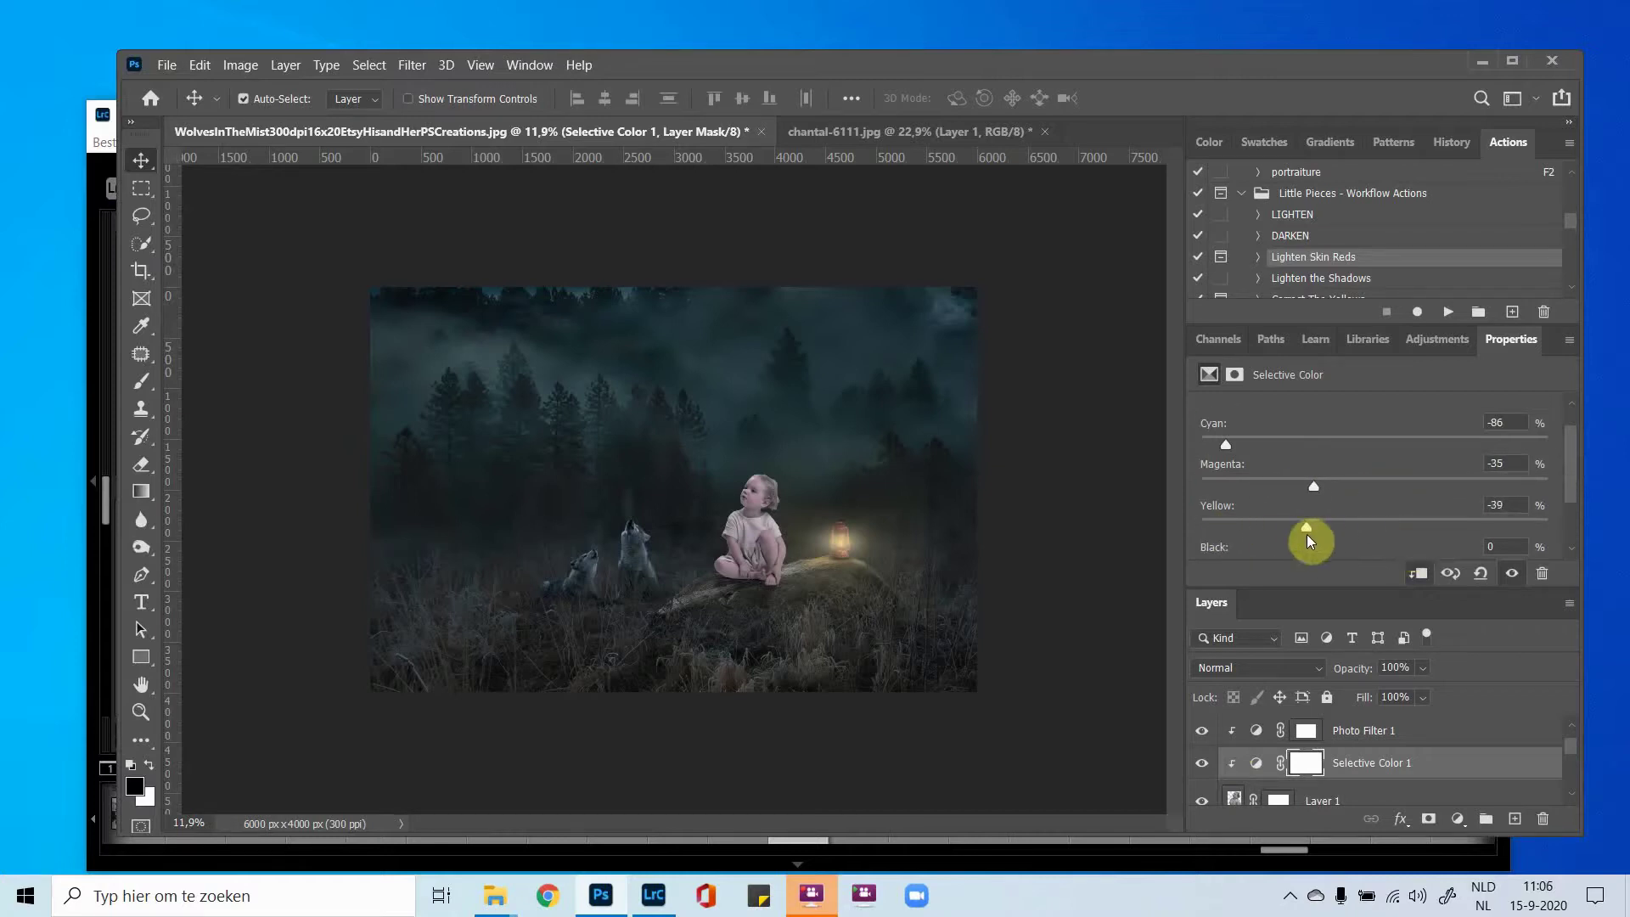
Try the Yellows in Selective Color 1 at -53% cyan, -10% magenta and +30% yellow, comparing the child with and without the adjustment.
{"action": "scroll", "coordinate": [1358, 425], "scroll_direction": "up", "scroll_amount": 1}
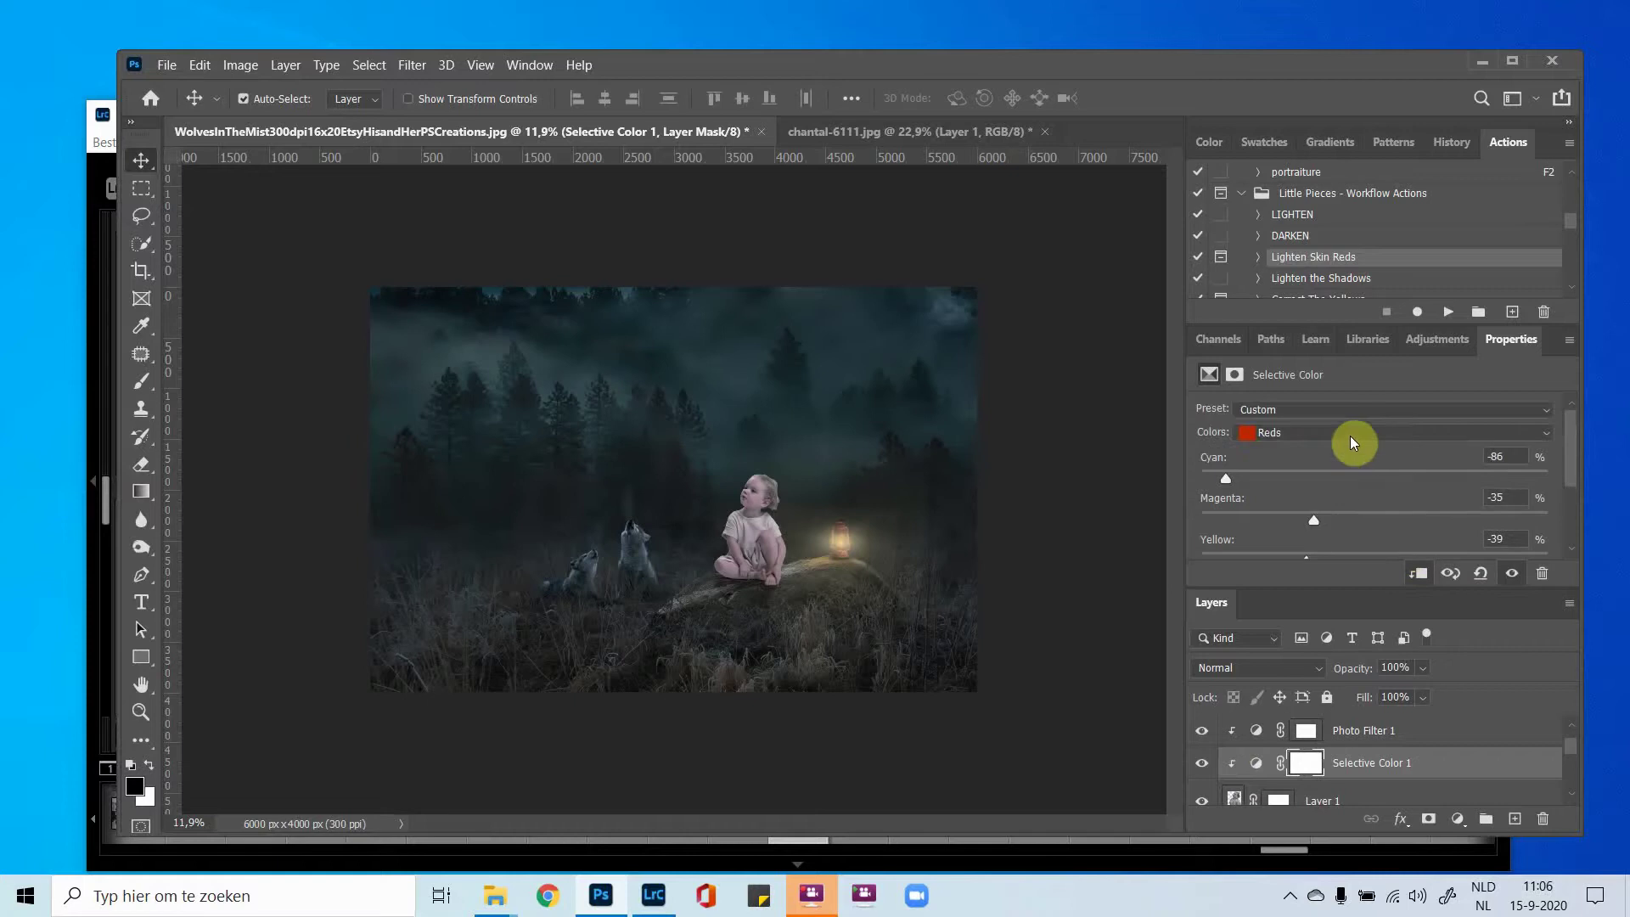
{"action": "left_click", "coordinate": [1319, 437]}
{"action": "left_click", "coordinate": [1251, 467]}
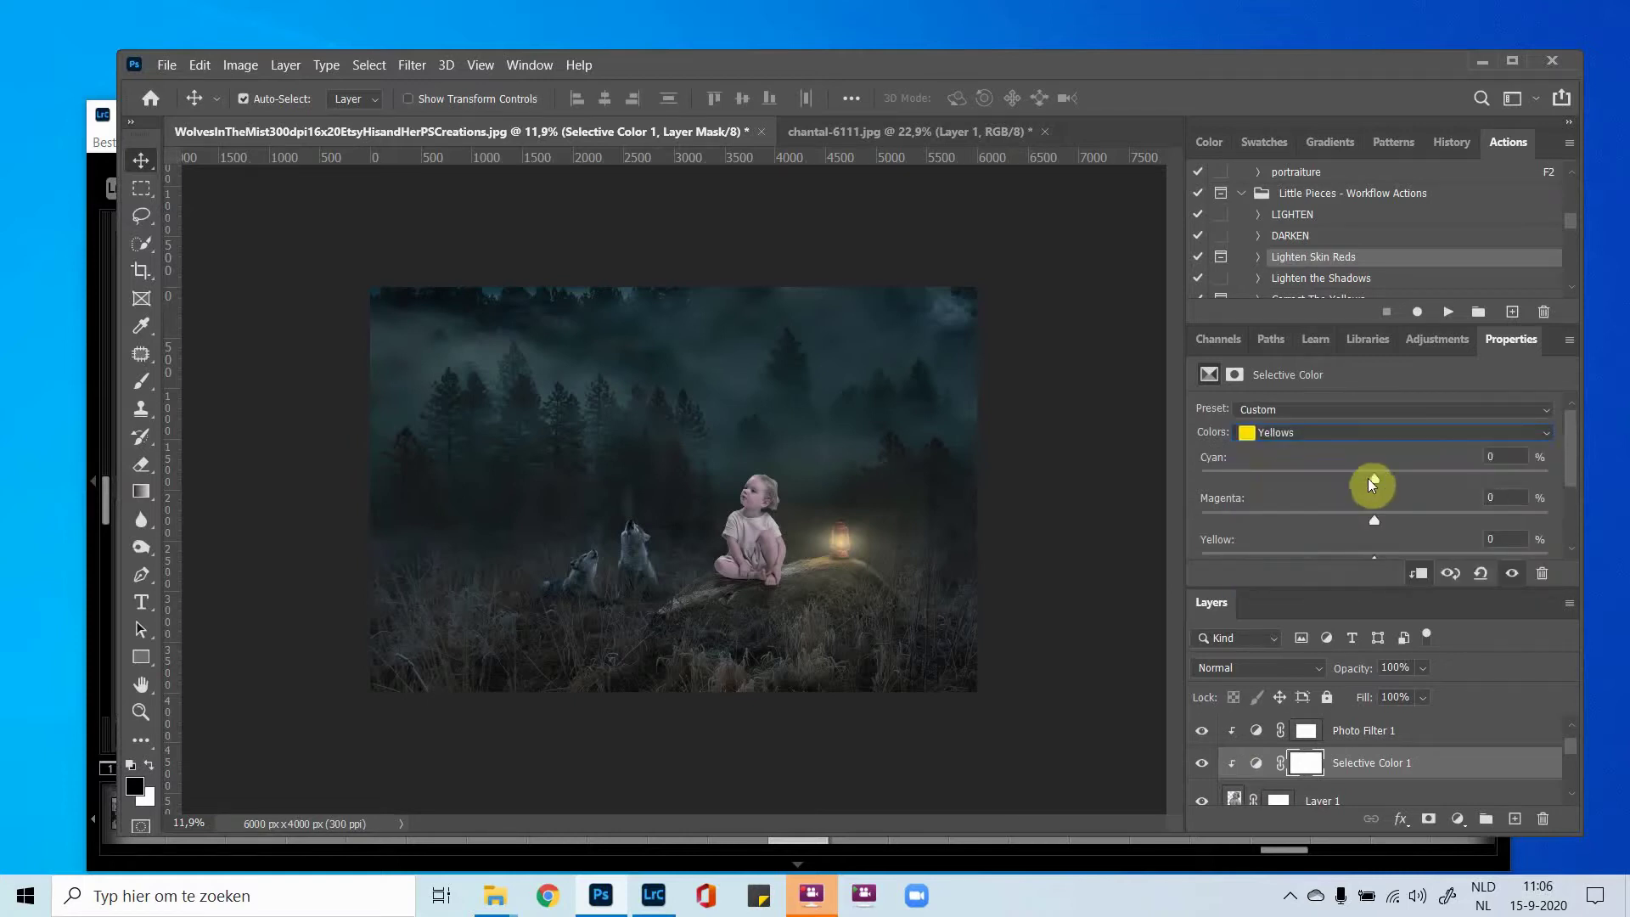
{"action": "left_click_drag", "start_coordinate": [1342, 480], "coordinate": [1283, 481]}
{"action": "left_click_drag", "start_coordinate": [1293, 544], "coordinate": [1386, 544]}
{"action": "scroll", "coordinate": [1369, 517], "scroll_direction": "down", "scroll_amount": 1}
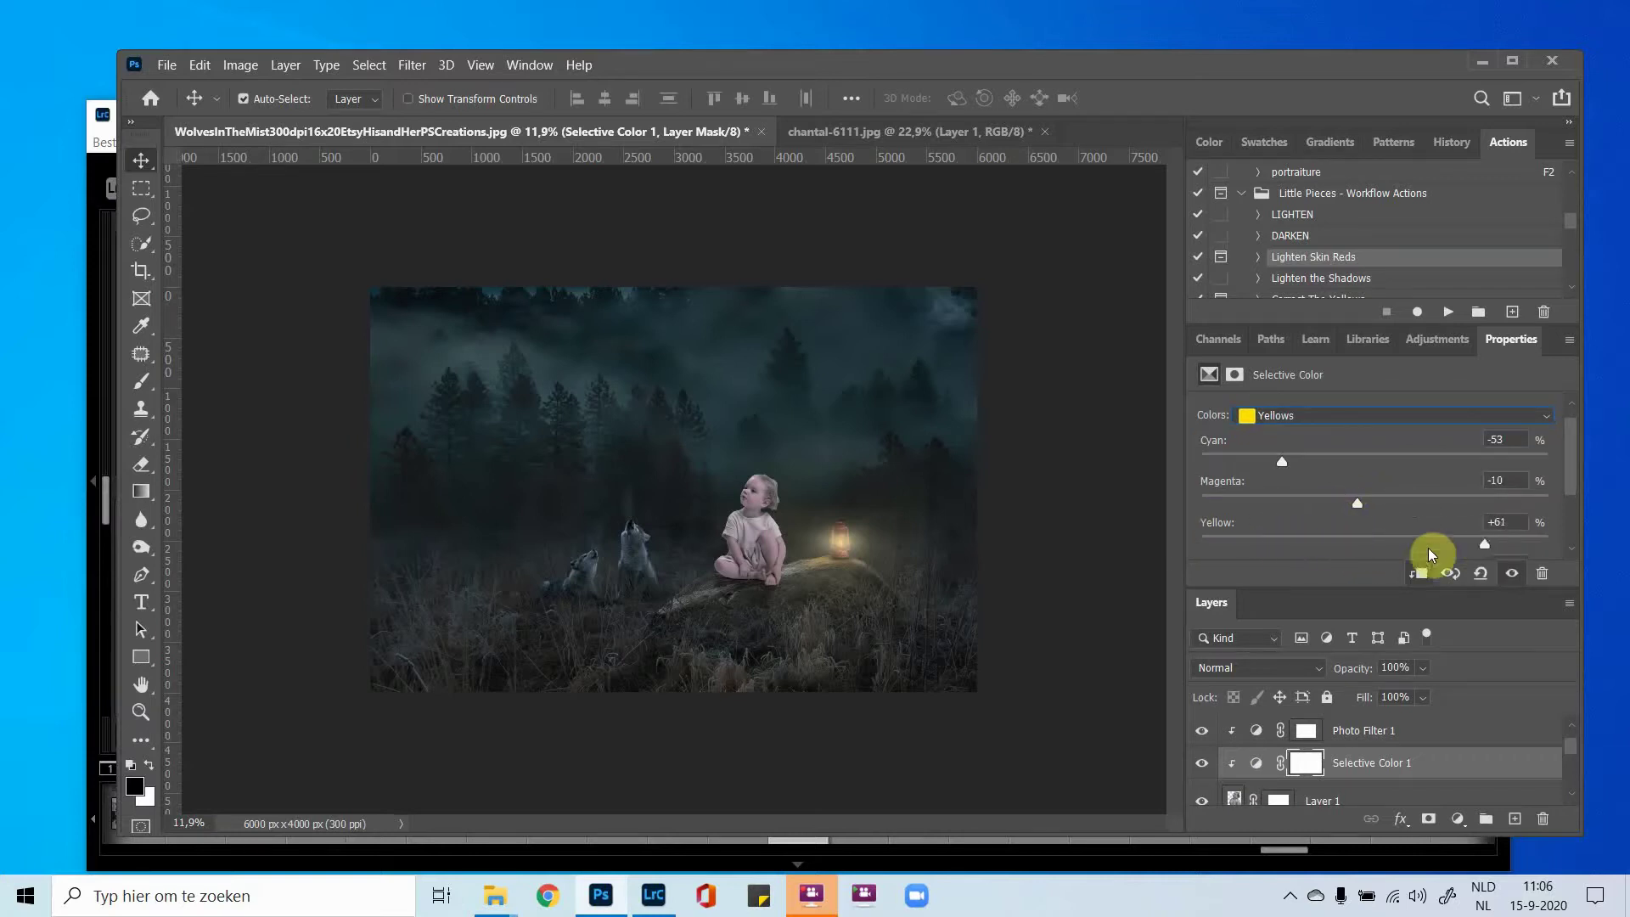
{"action": "left_click", "coordinate": [1428, 553]}
{"action": "left_click", "coordinate": [1201, 762]}
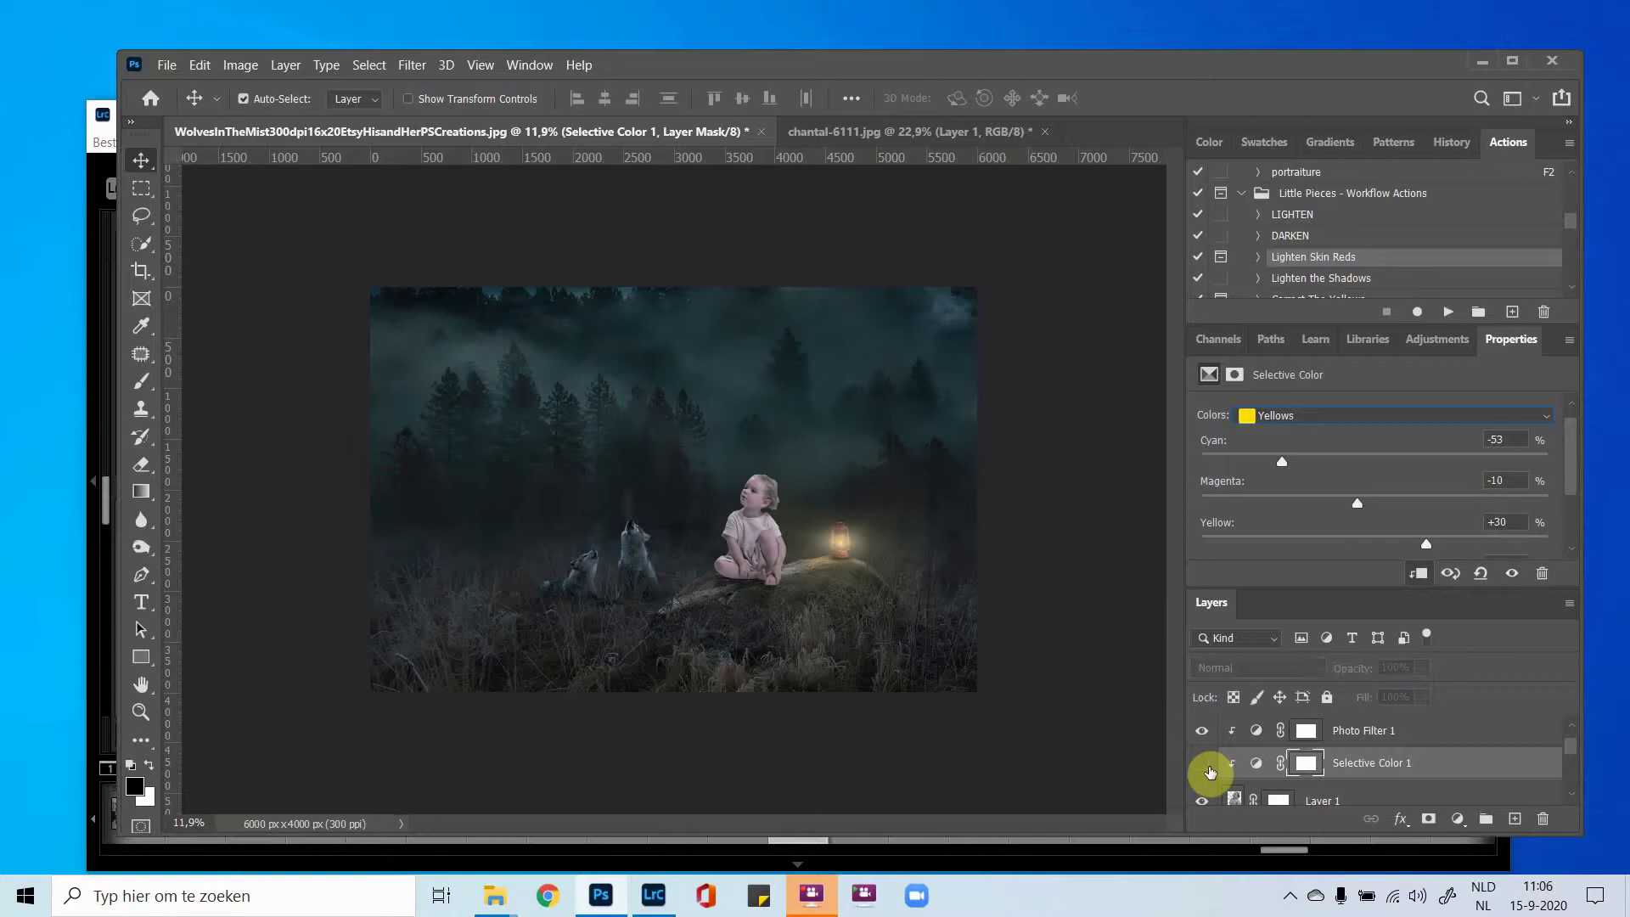
{"action": "left_click", "coordinate": [1201, 763]}
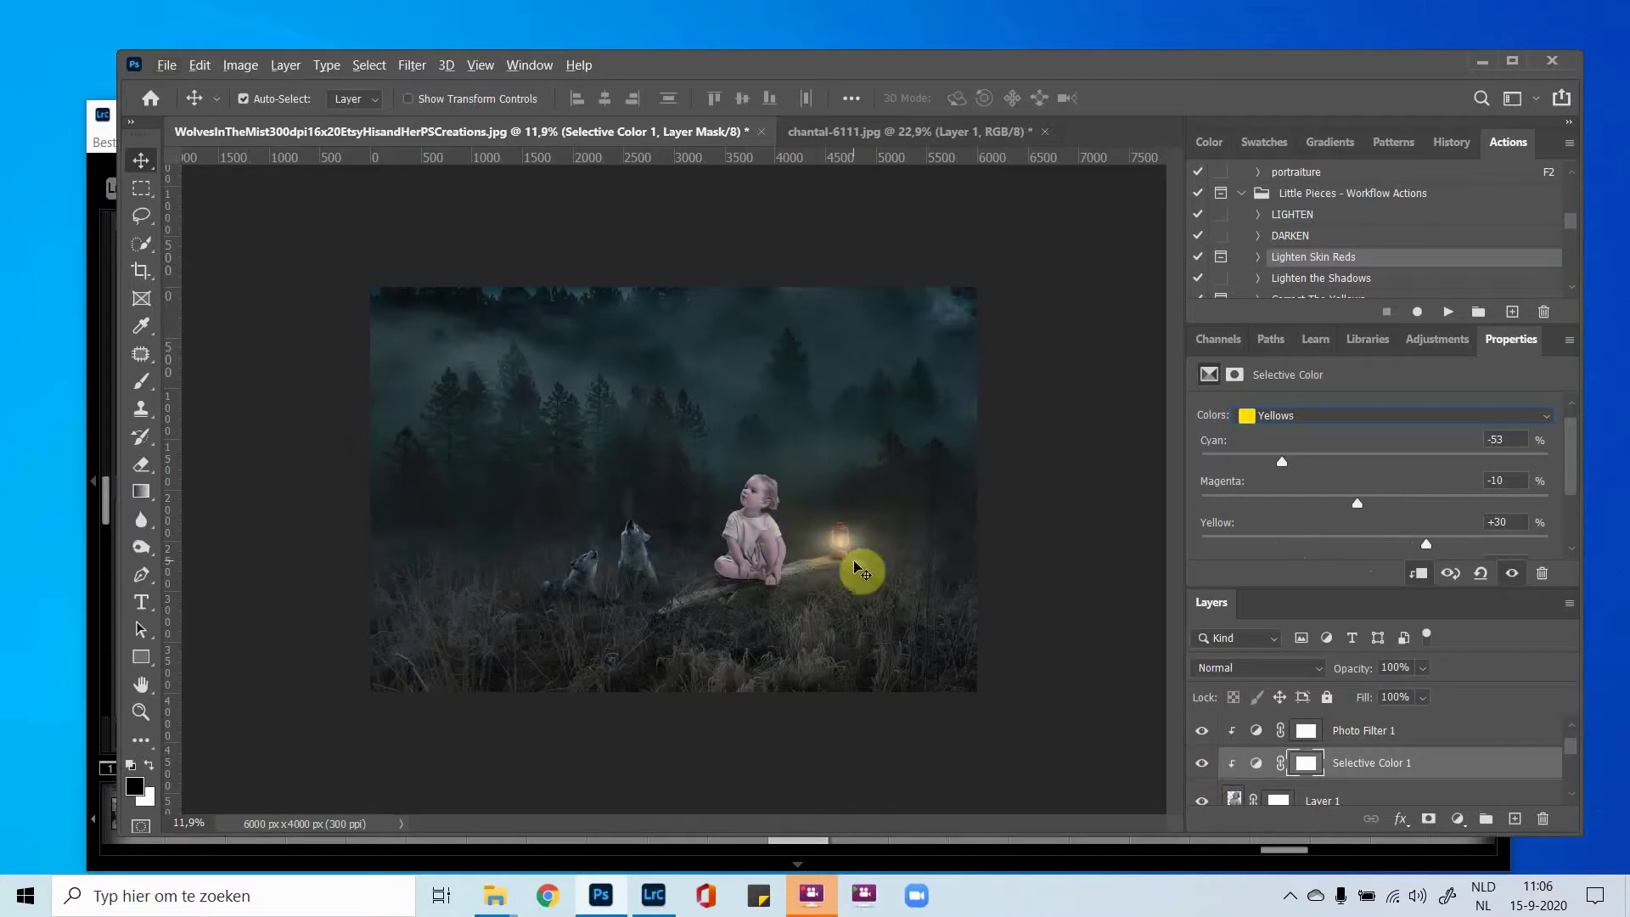
Return the Yellows in Selective Color 1 to near neutral: 0% cyan, +1% magenta and +1% yellow.
{"action": "left_click", "coordinate": [773, 533]}
{"action": "scroll", "coordinate": [773, 532], "scroll_direction": "up", "scroll_amount": 6}
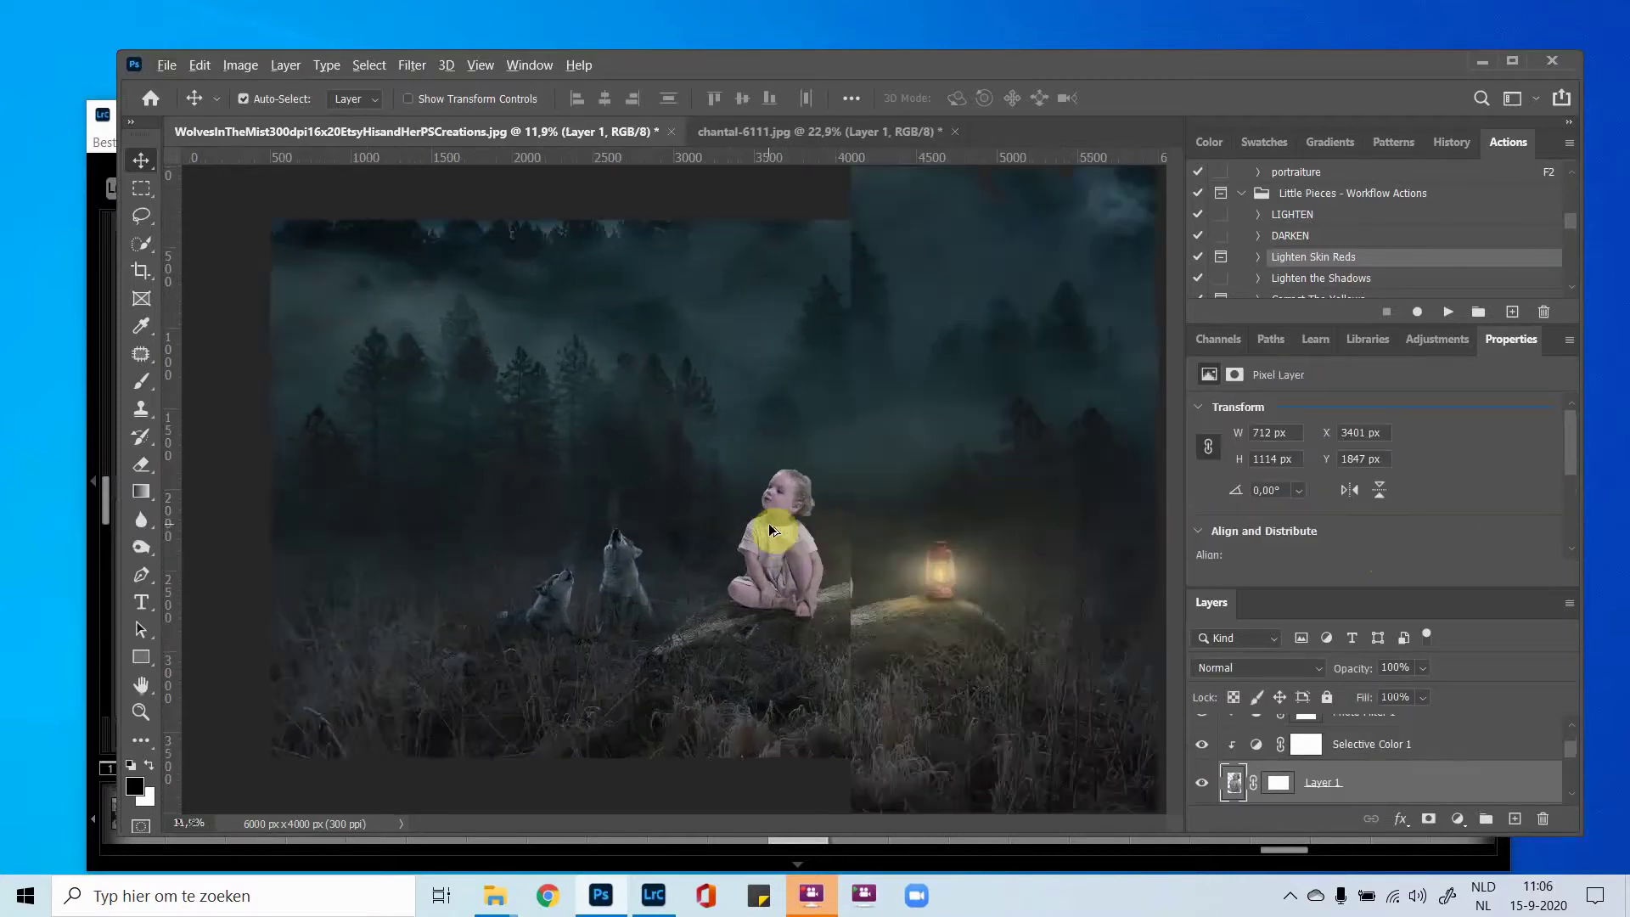
{"action": "scroll", "coordinate": [769, 529], "scroll_direction": "up", "scroll_amount": 8}
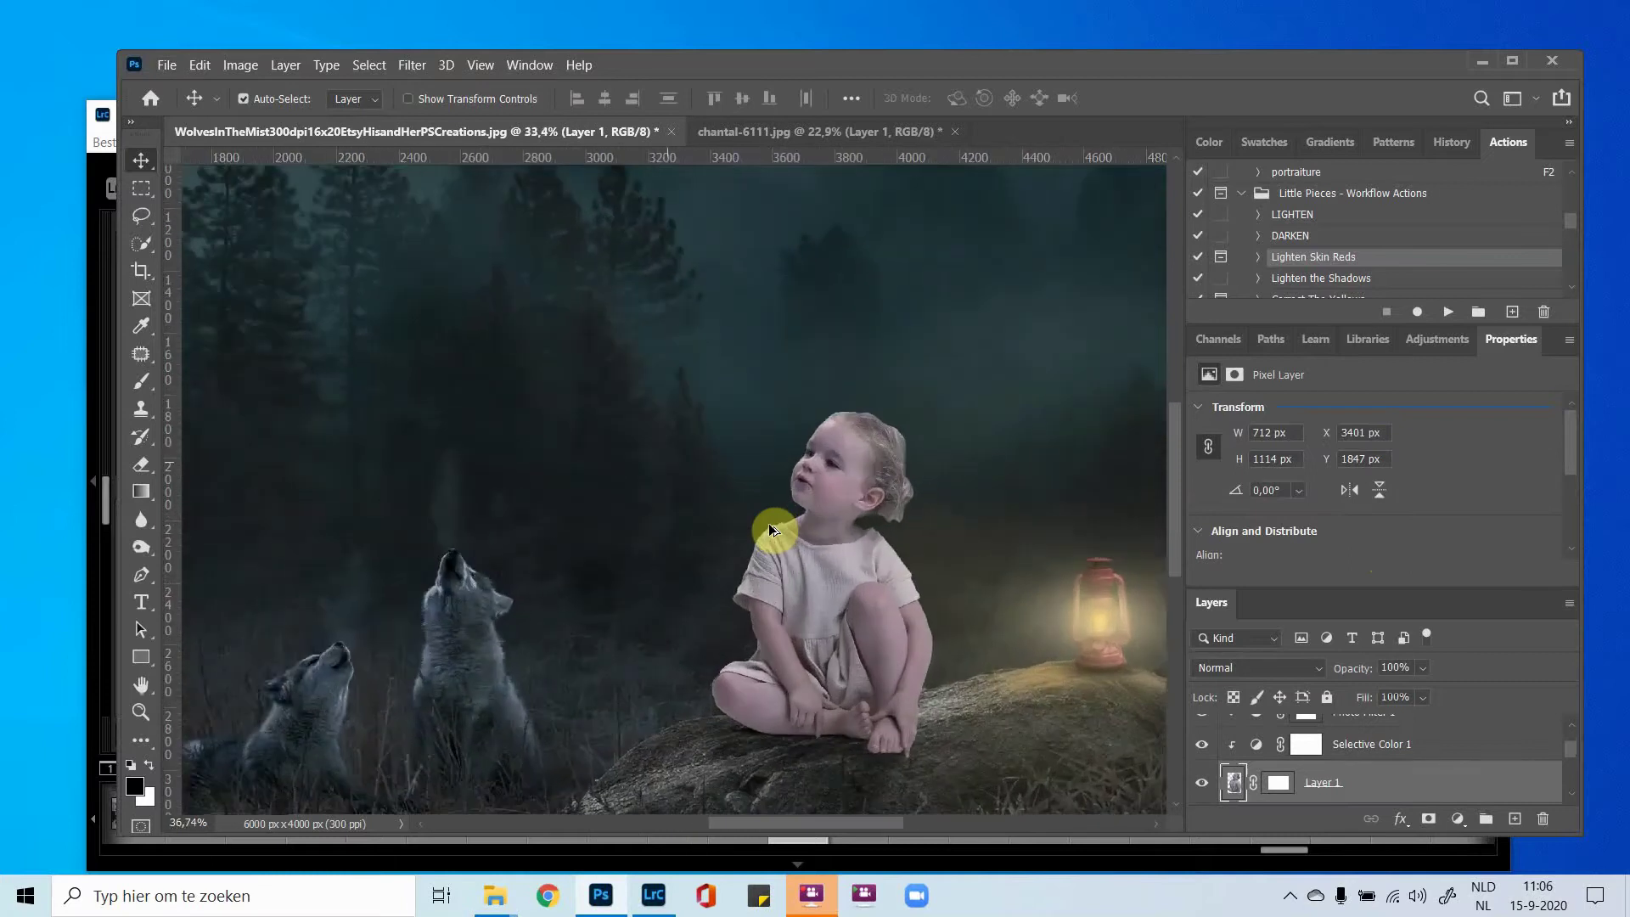
{"action": "left_click_drag", "start_coordinate": [770, 530], "coordinate": [670, 391]}
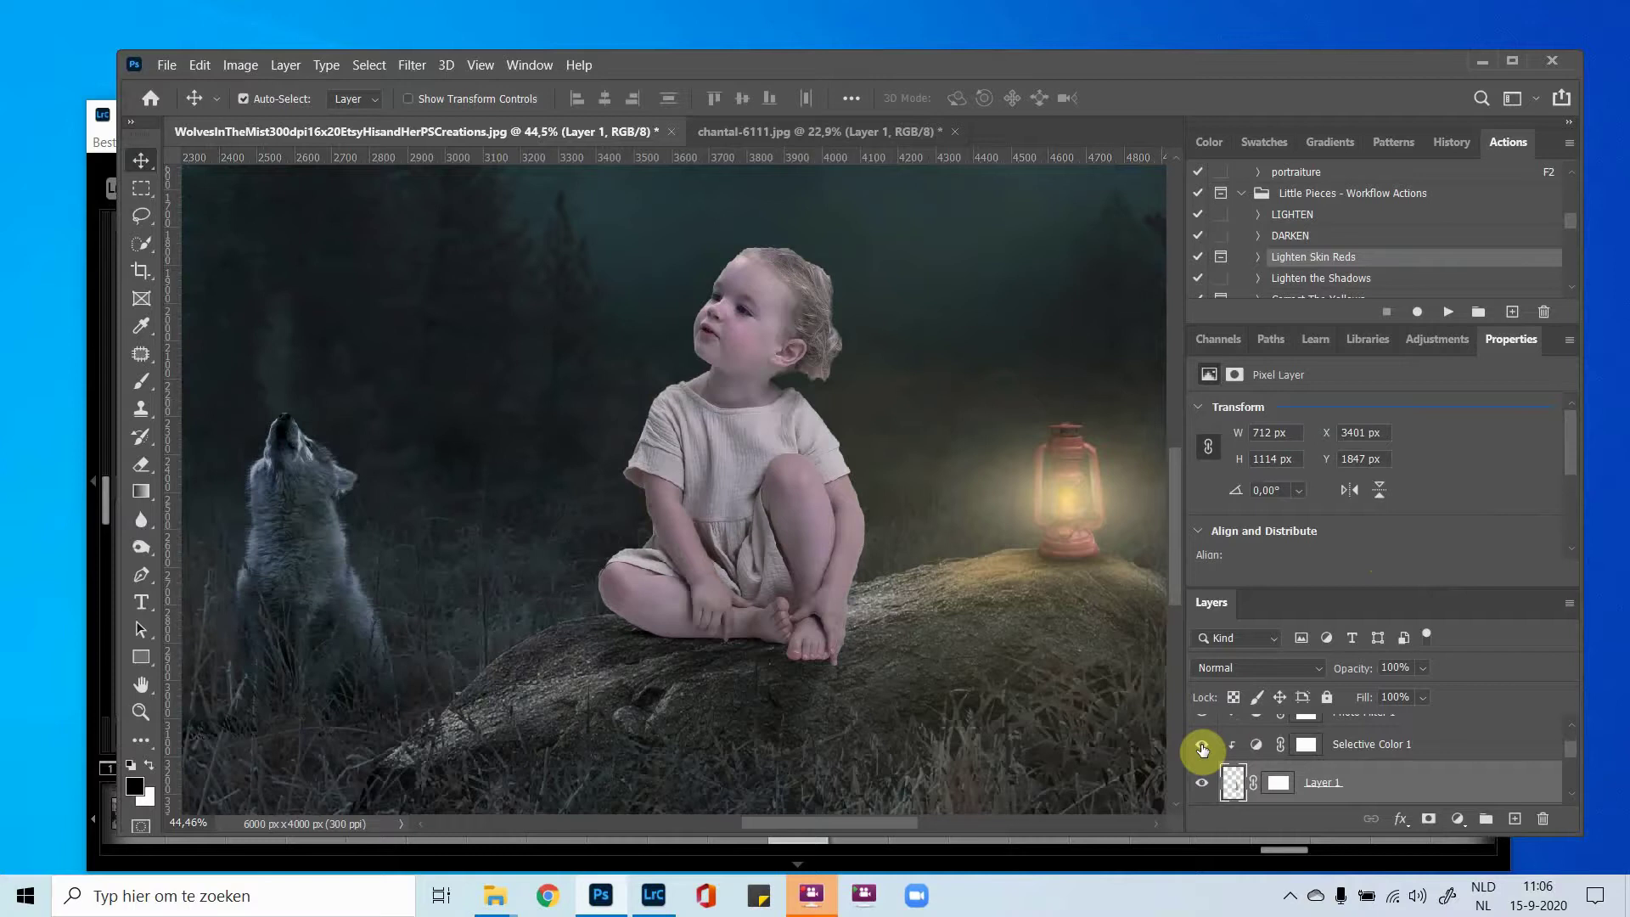
{"action": "left_click", "coordinate": [1305, 743]}
{"action": "left_click", "coordinate": [1256, 744]}
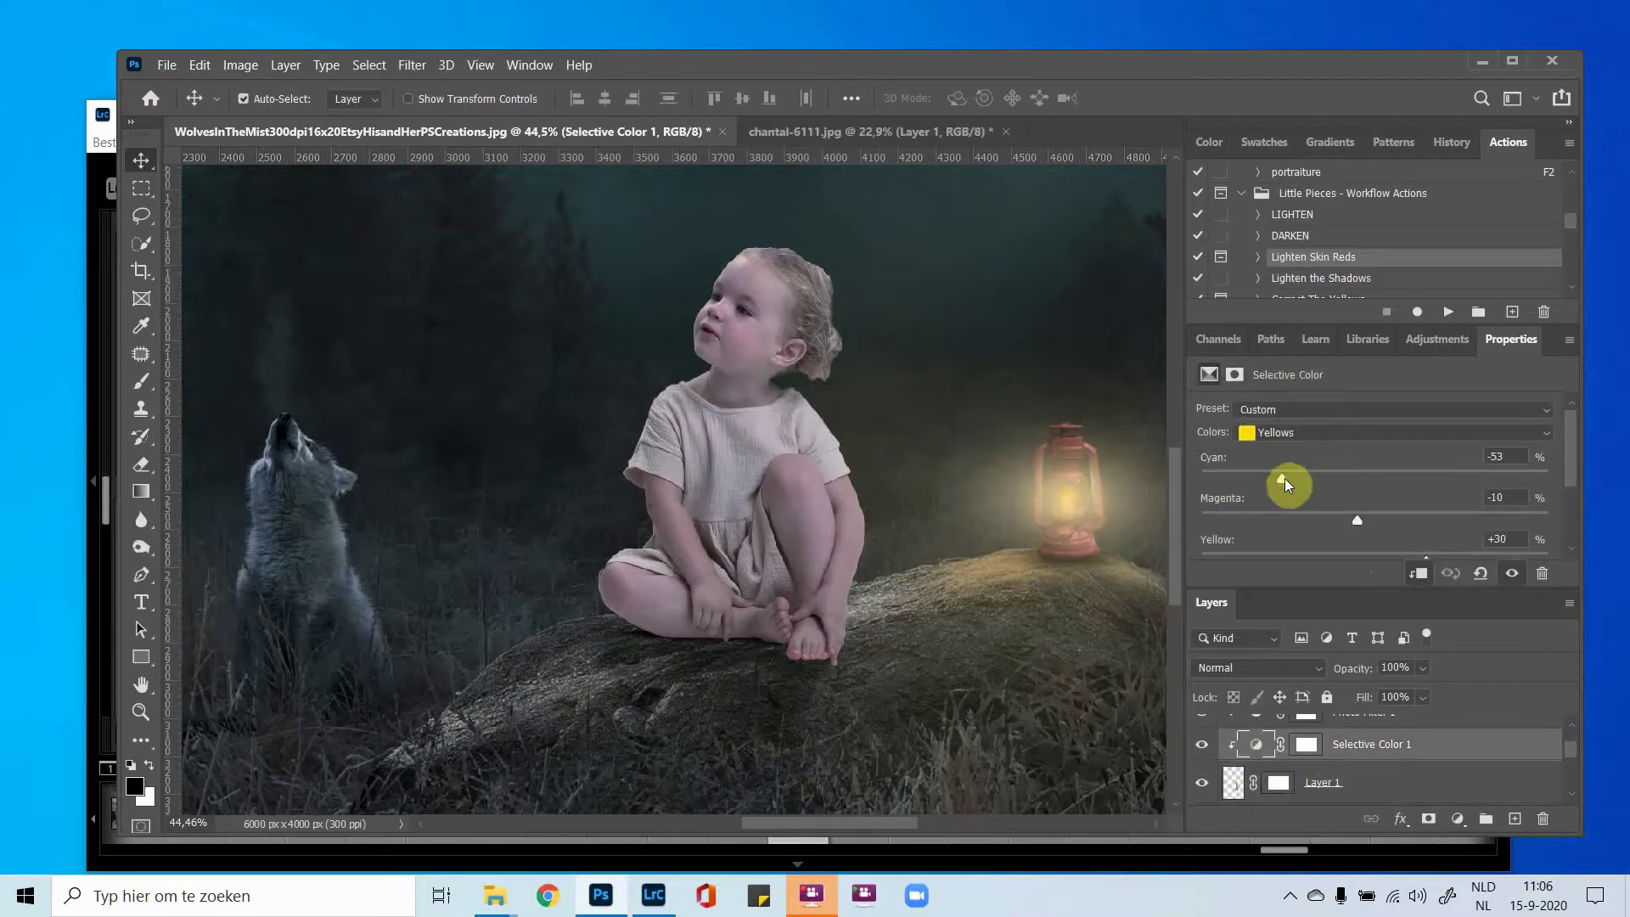
{"action": "left_click_drag", "start_coordinate": [1285, 477], "coordinate": [1377, 521]}
{"action": "scroll", "coordinate": [1392, 518], "scroll_direction": "down", "scroll_amount": 1}
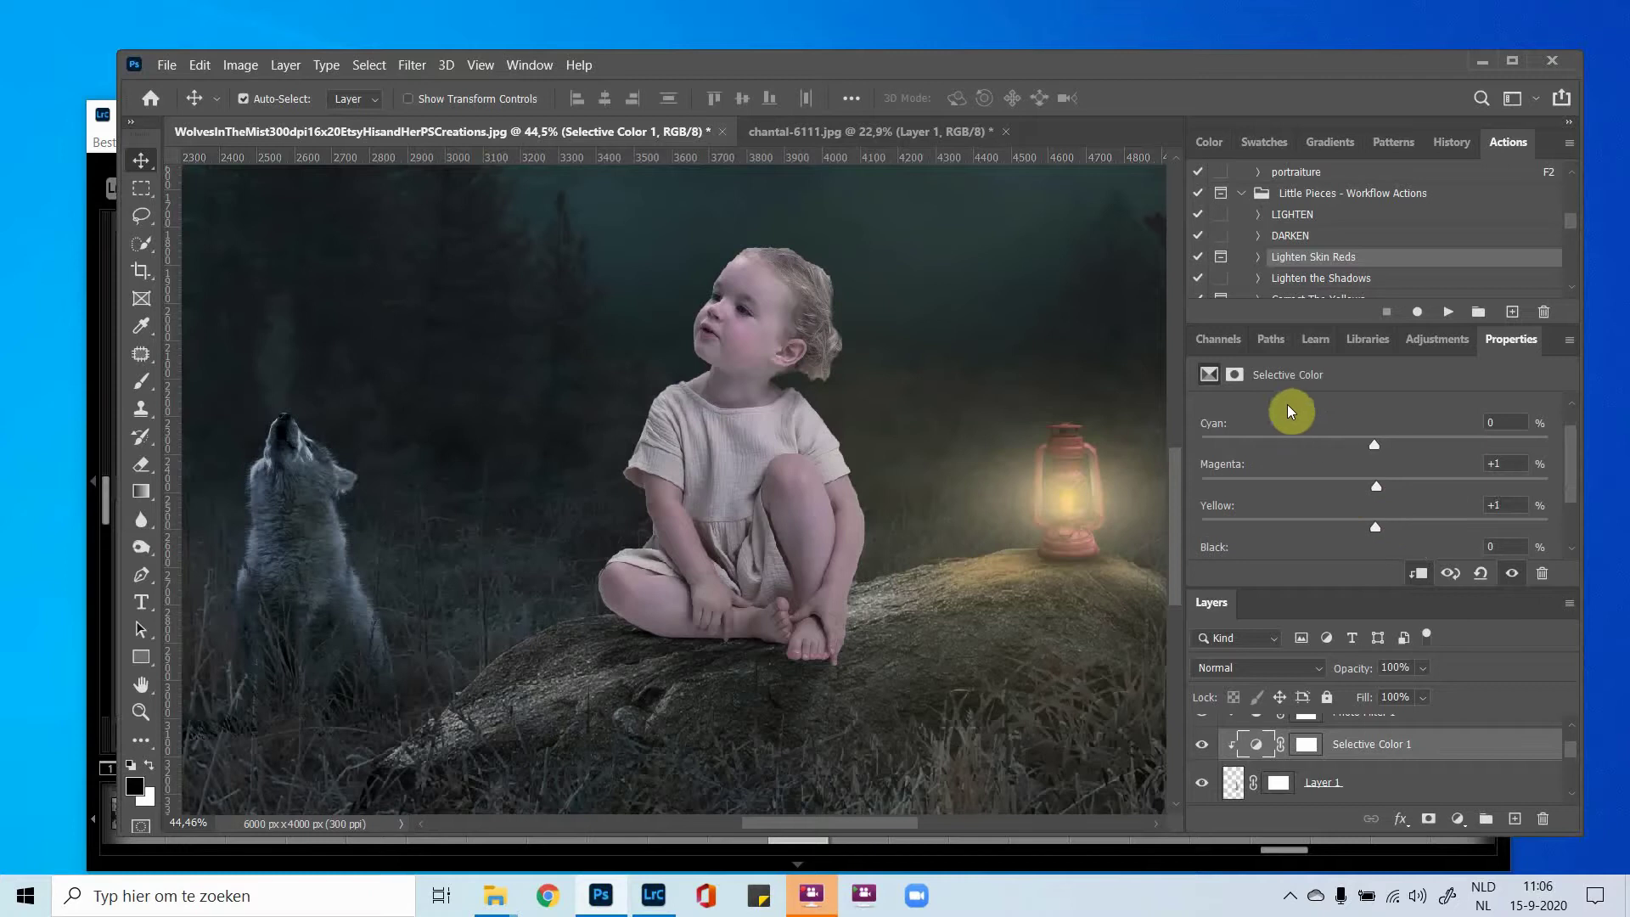
Try weaker and stronger cyan for the Cyans in Selective Color 1, ending at -1% cyan.
{"action": "scroll", "coordinate": [1286, 411], "scroll_direction": "up", "scroll_amount": 1}
{"action": "left_click", "coordinate": [1295, 431]}
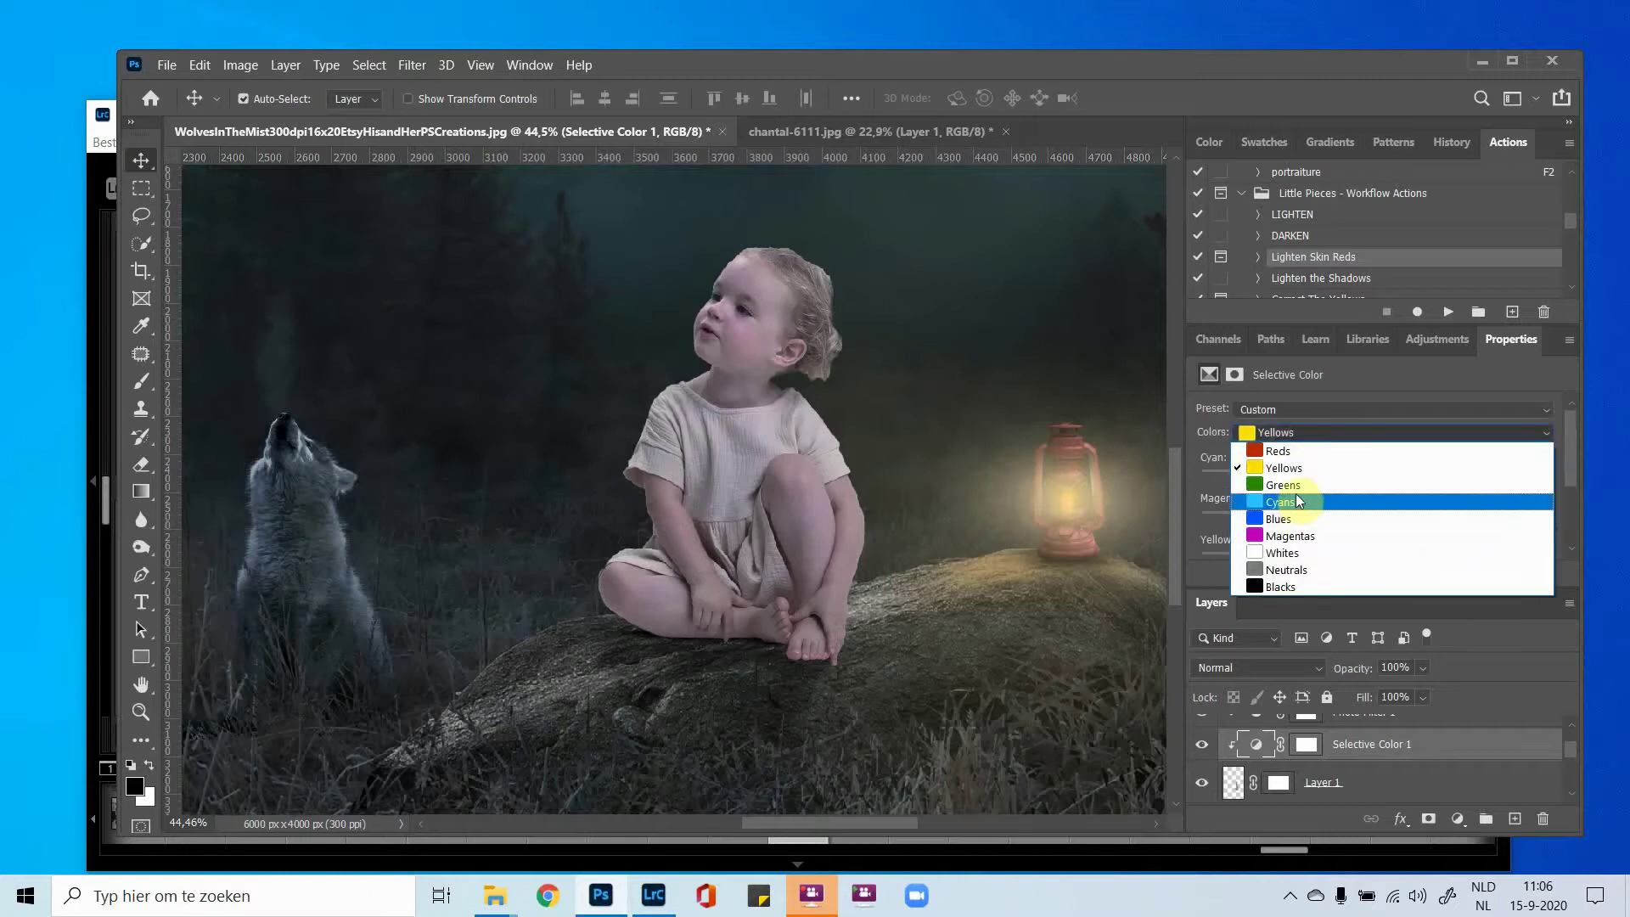
{"action": "left_click", "coordinate": [1296, 487]}
{"action": "left_click", "coordinate": [1301, 433]}
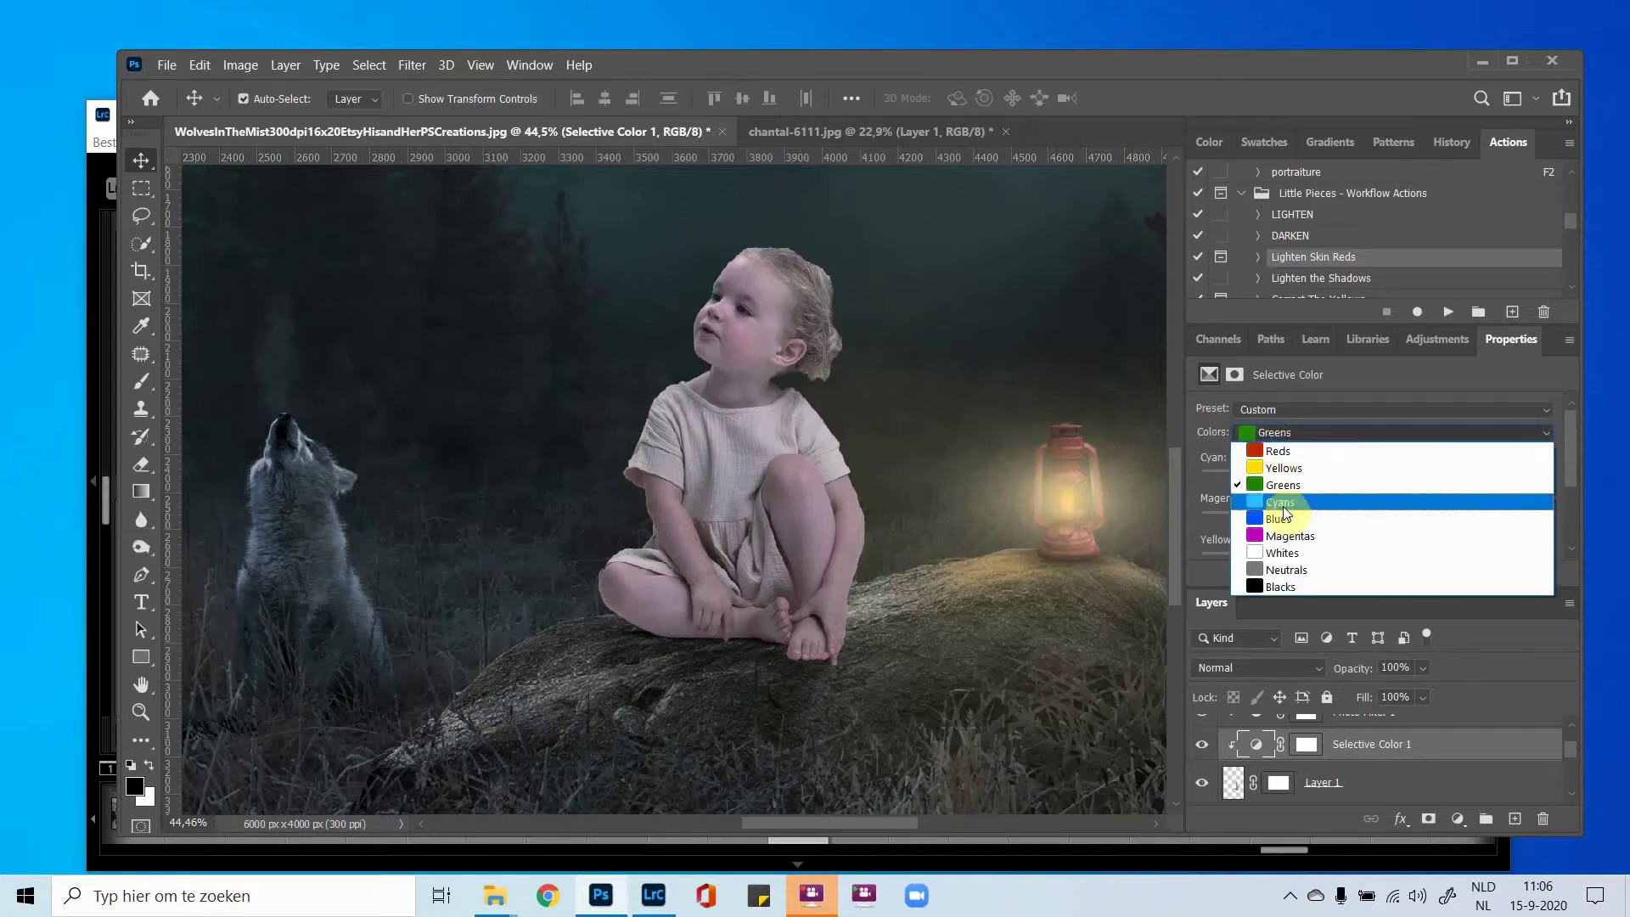
{"action": "left_click", "coordinate": [1380, 503]}
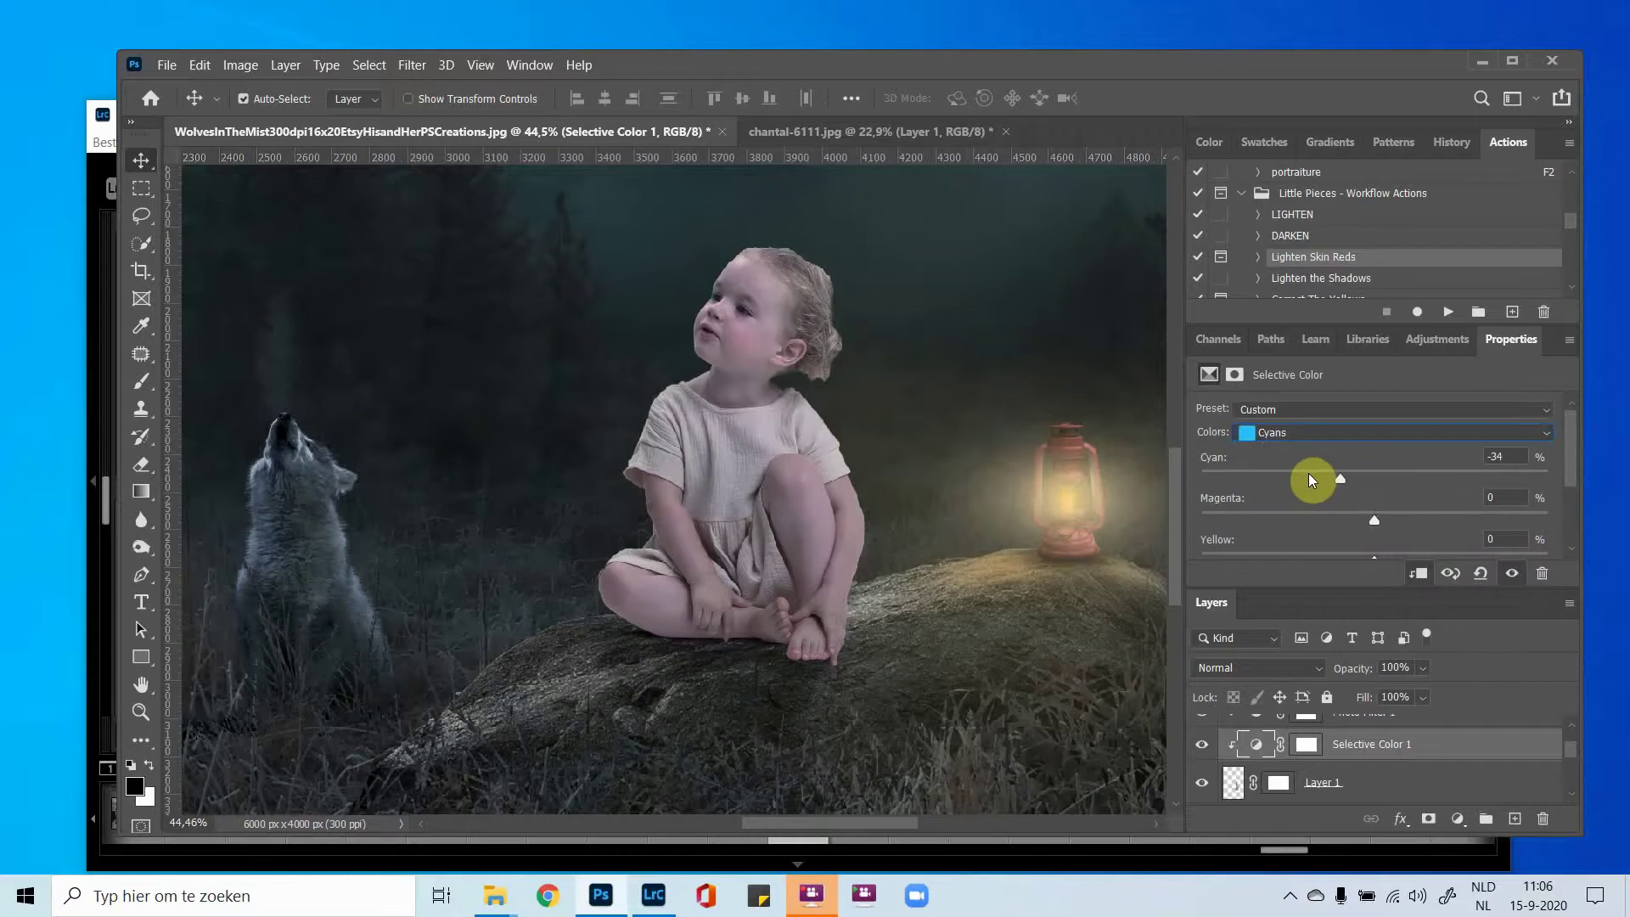
{"action": "left_click_drag", "start_coordinate": [1308, 478], "coordinate": [1443, 497]}
{"action": "left_click_drag", "start_coordinate": [1443, 495], "coordinate": [1375, 501]}
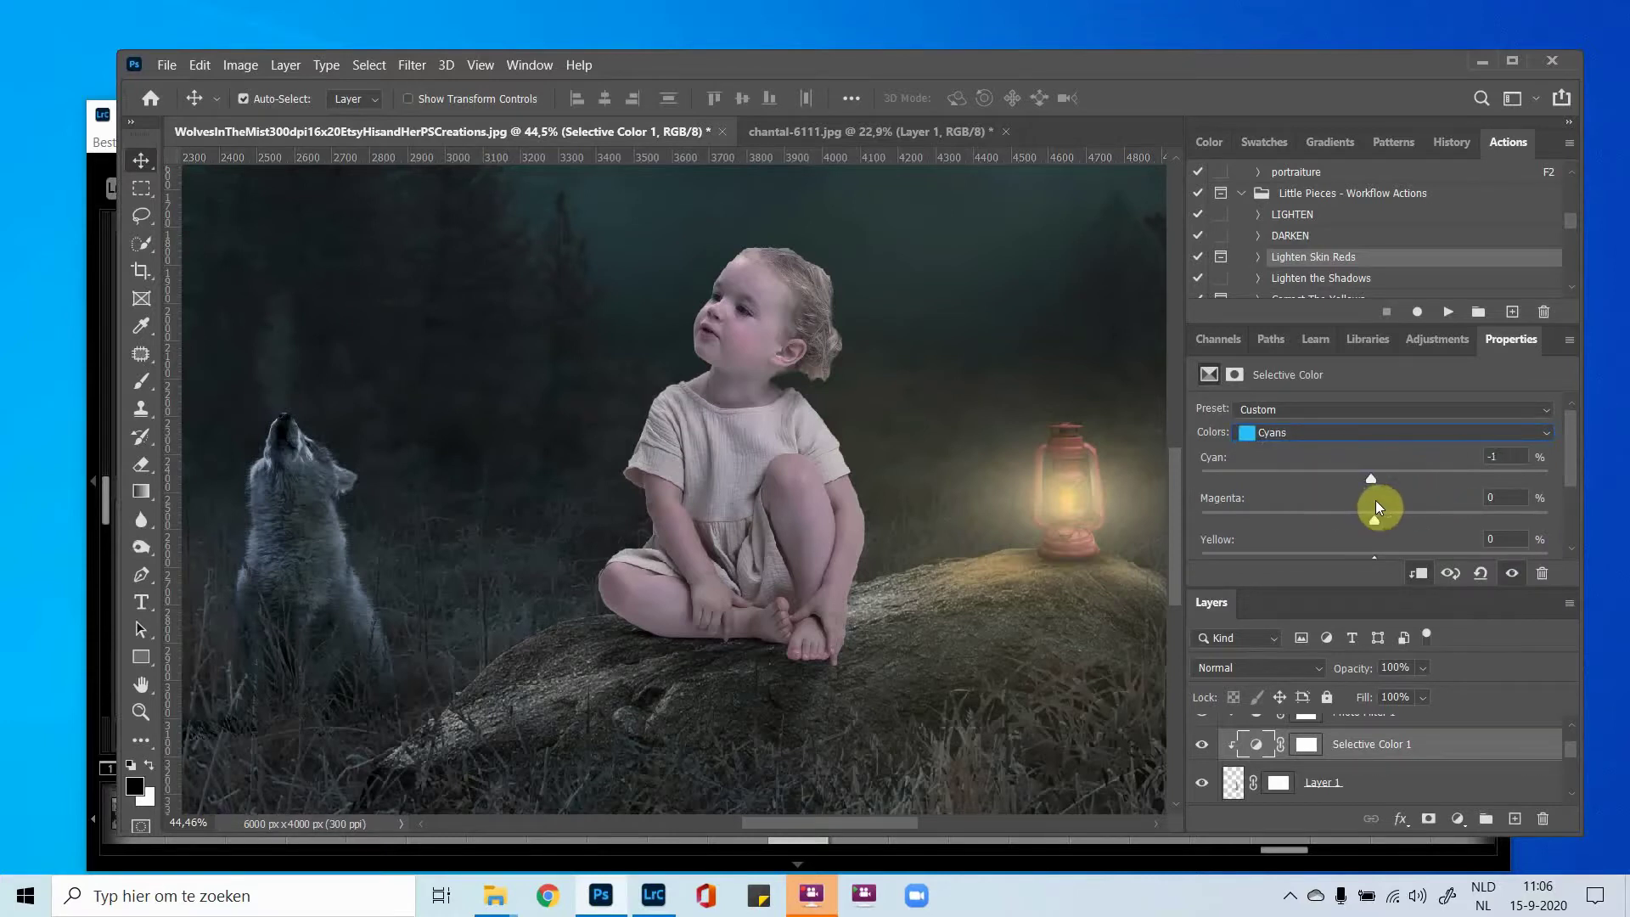
Set the Magentas in Selective Color 1 to -18% cyan, -37% magenta and +19% yellow.
{"action": "left_click", "coordinate": [1342, 432]}
{"action": "left_click", "coordinate": [1312, 523]}
{"action": "left_click", "coordinate": [1277, 436]}
{"action": "left_click", "coordinate": [1291, 534]}
{"action": "left_click_drag", "start_coordinate": [1374, 478], "coordinate": [1407, 536]}
{"action": "scroll", "coordinate": [1346, 497], "scroll_direction": "down", "scroll_amount": 1}
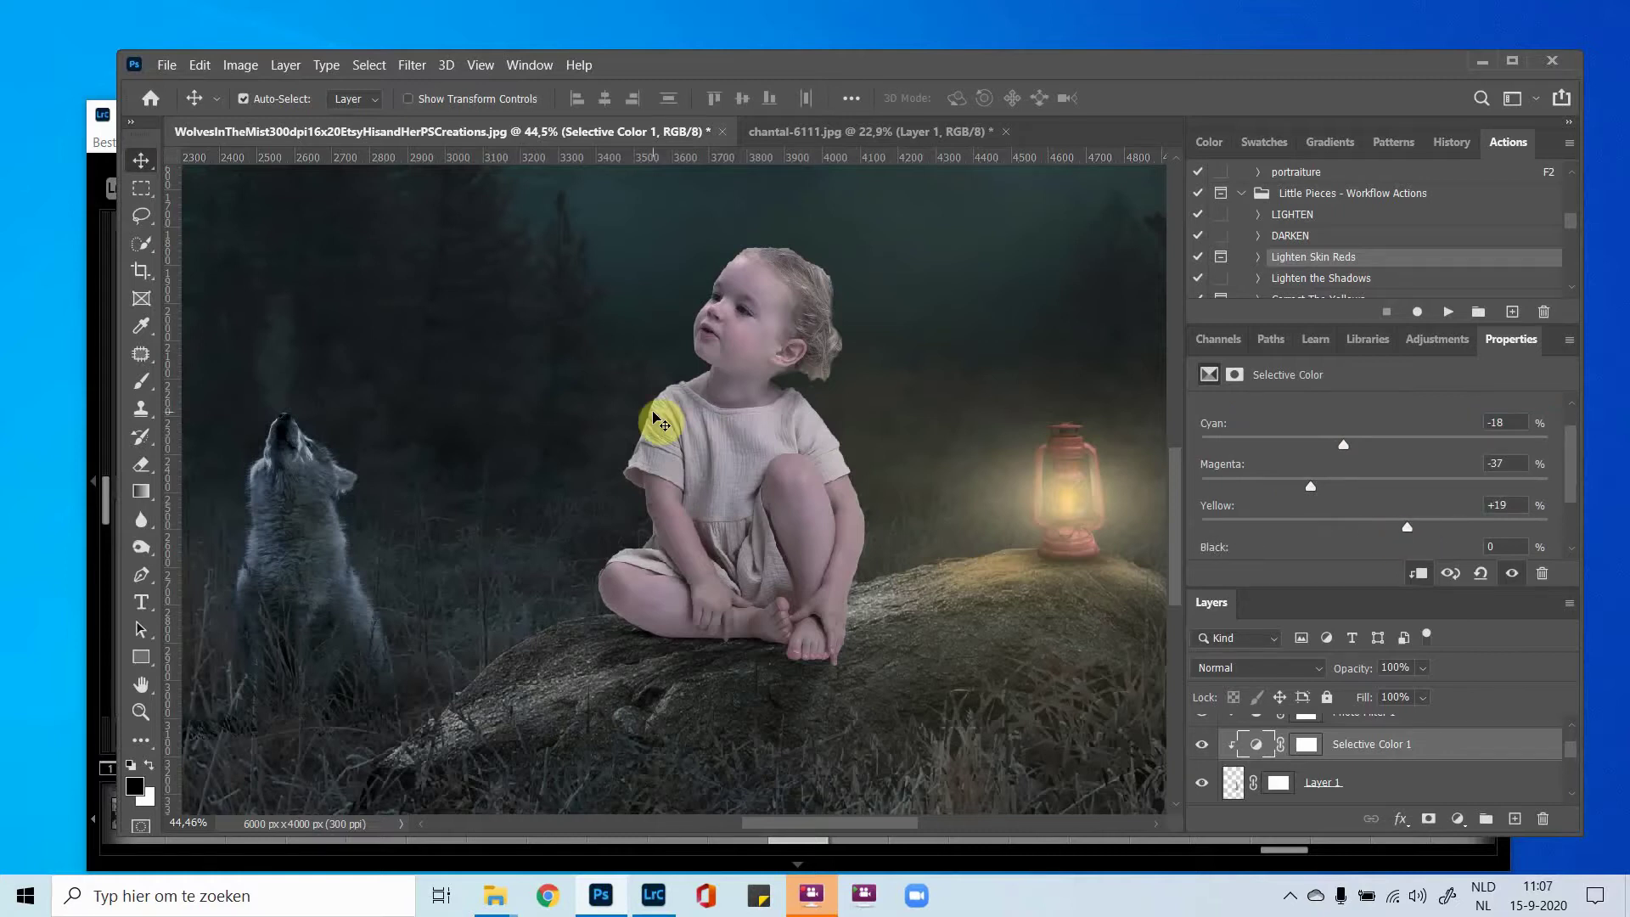
Compare the child with and without Selective Color 1, both in the whole scene and close up.
{"action": "scroll", "coordinate": [552, 395], "scroll_direction": "down", "scroll_amount": 2}
{"action": "scroll", "coordinate": [515, 384], "scroll_direction": "down", "scroll_amount": 6}
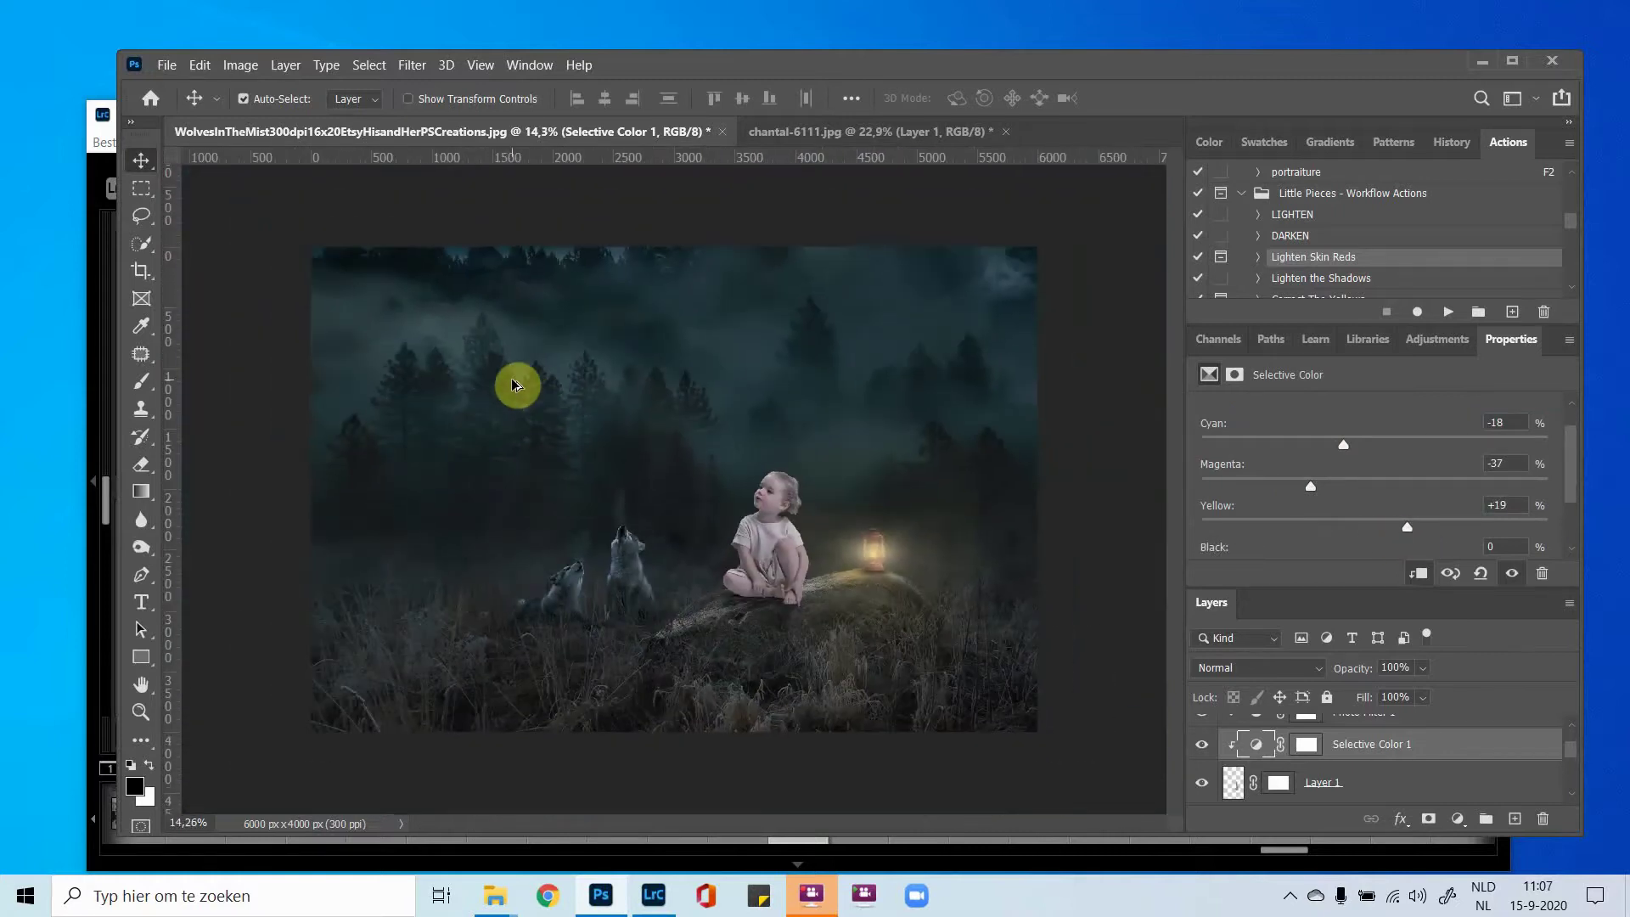
{"action": "scroll", "coordinate": [515, 384], "scroll_direction": "down", "scroll_amount": 1}
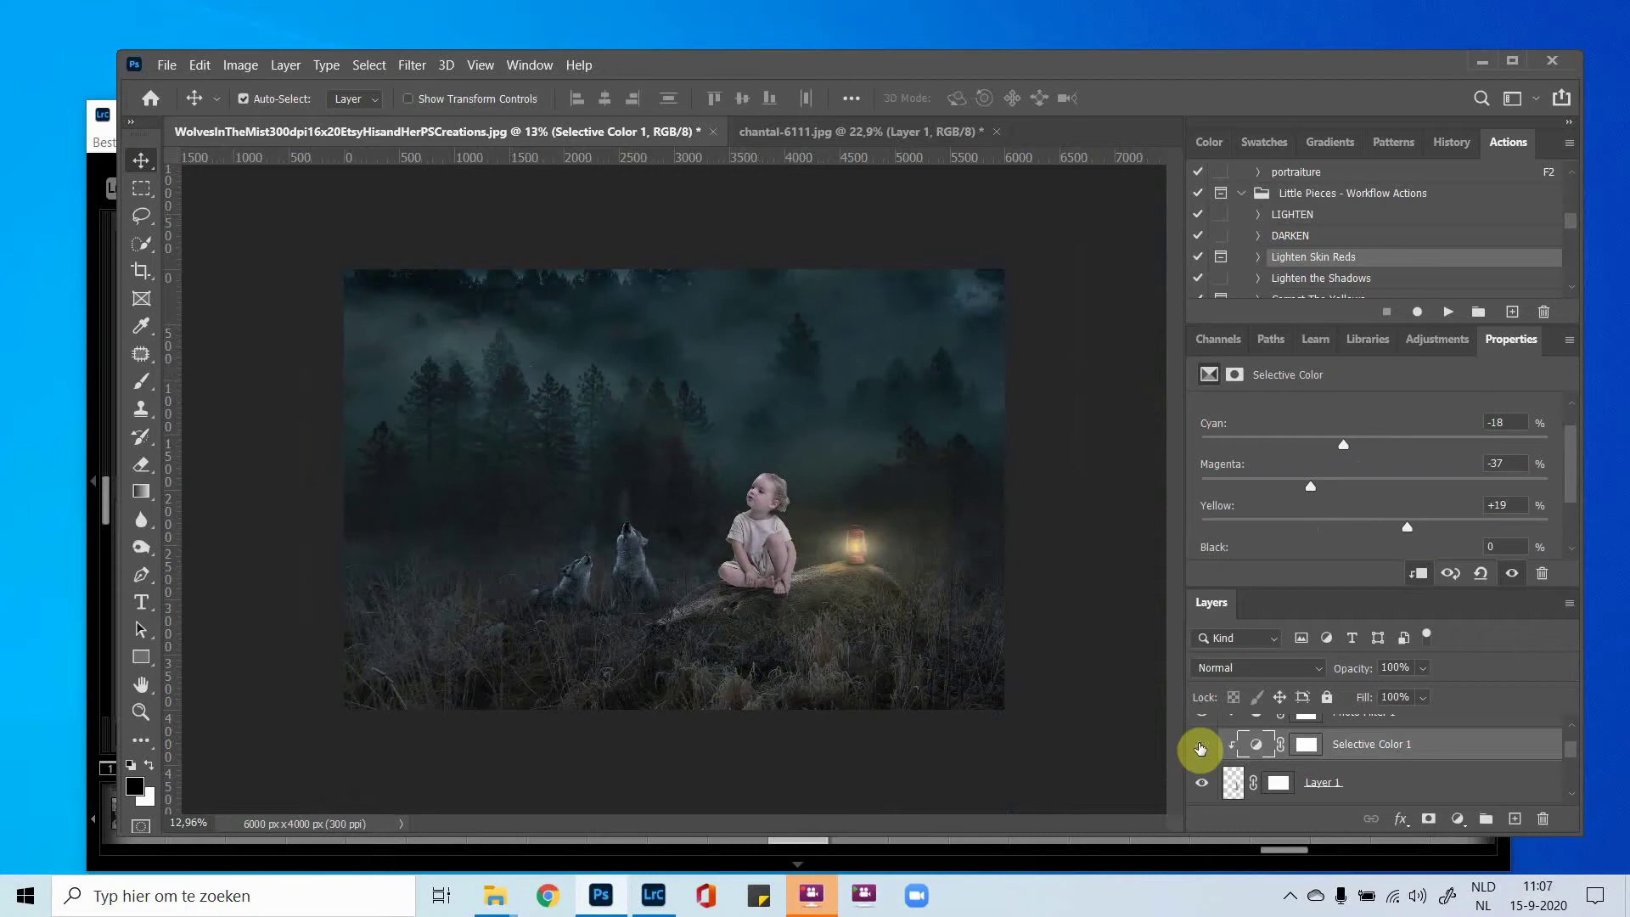
{"action": "left_click", "coordinate": [1201, 745]}
{"action": "left_click", "coordinate": [1201, 745]}
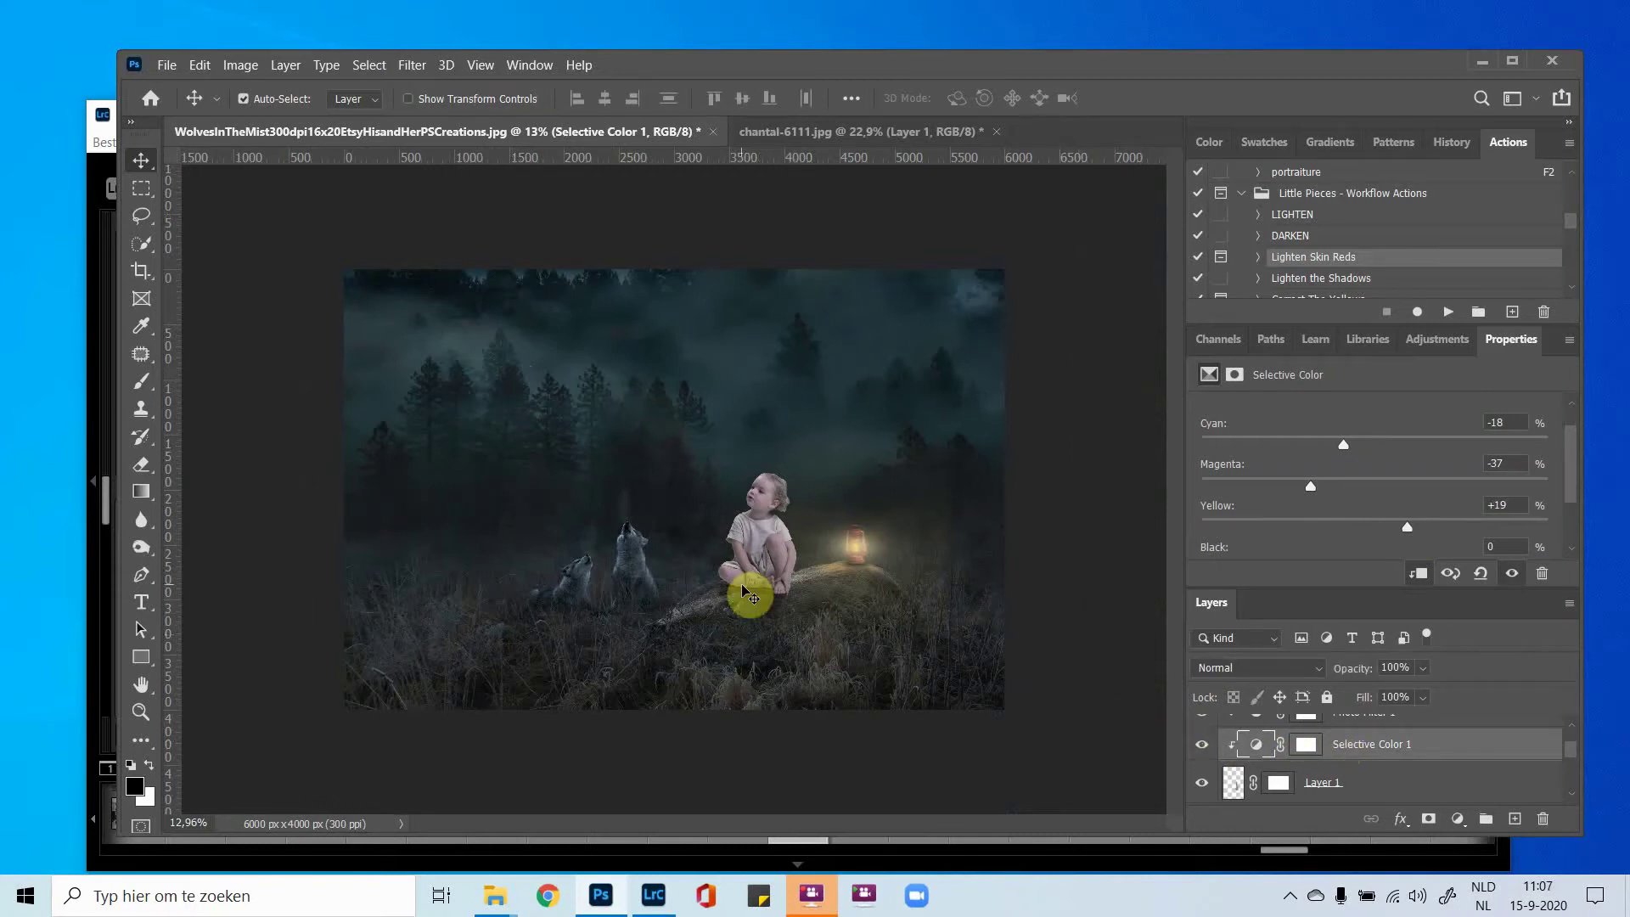
{"action": "scroll", "coordinate": [747, 556], "scroll_direction": "up", "scroll_amount": 6}
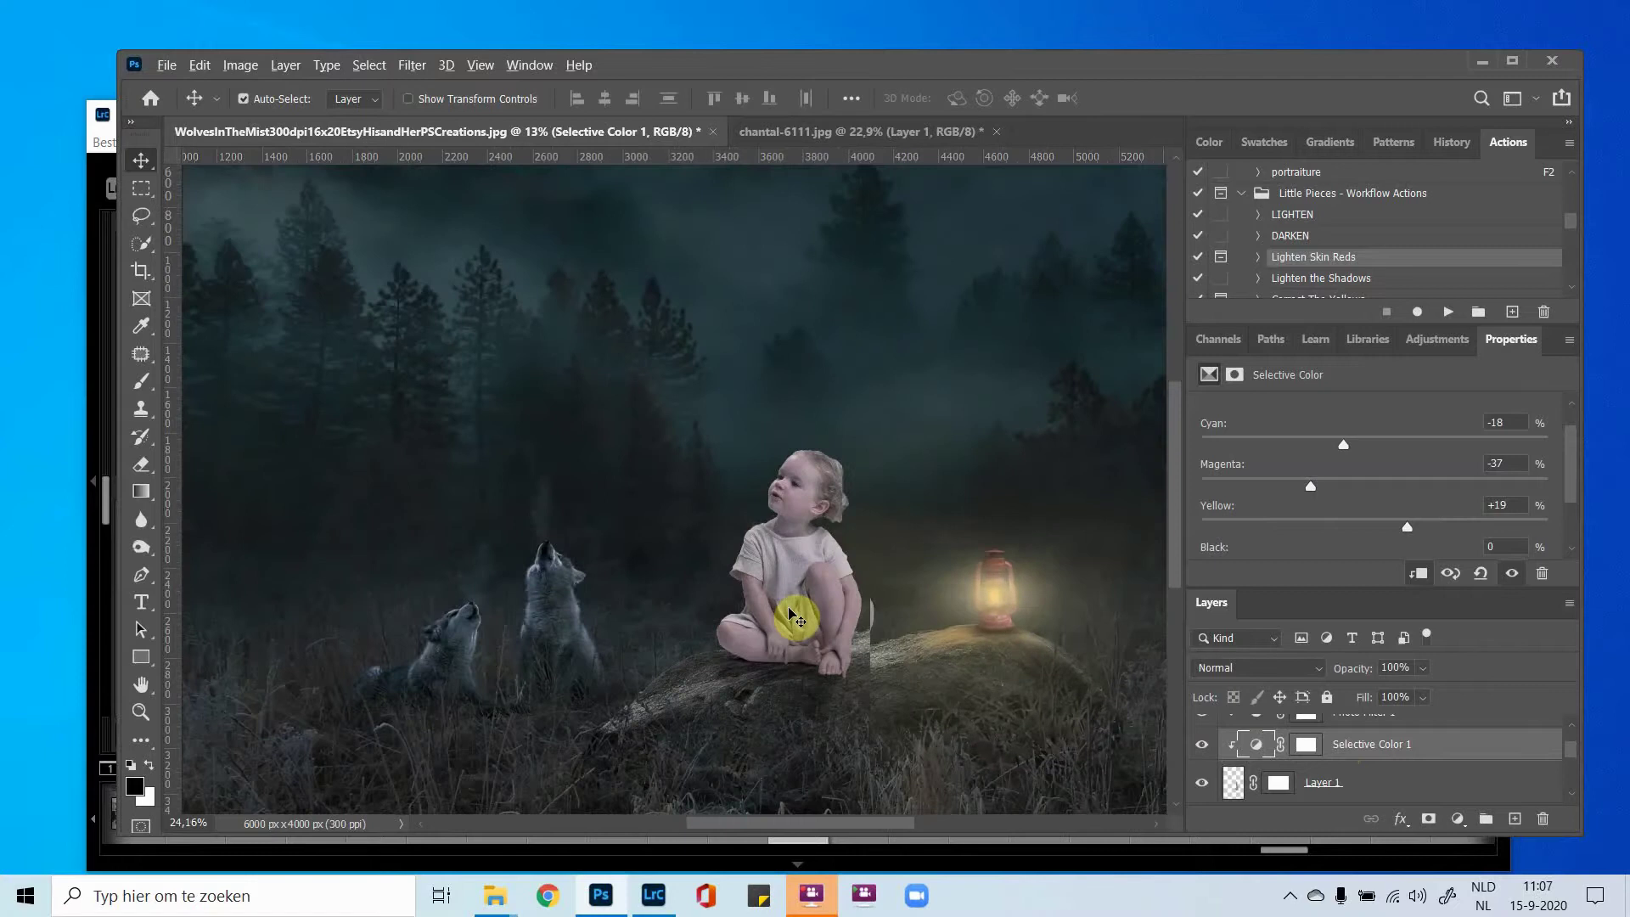
{"action": "scroll", "coordinate": [796, 616], "scroll_direction": "up", "scroll_amount": 6}
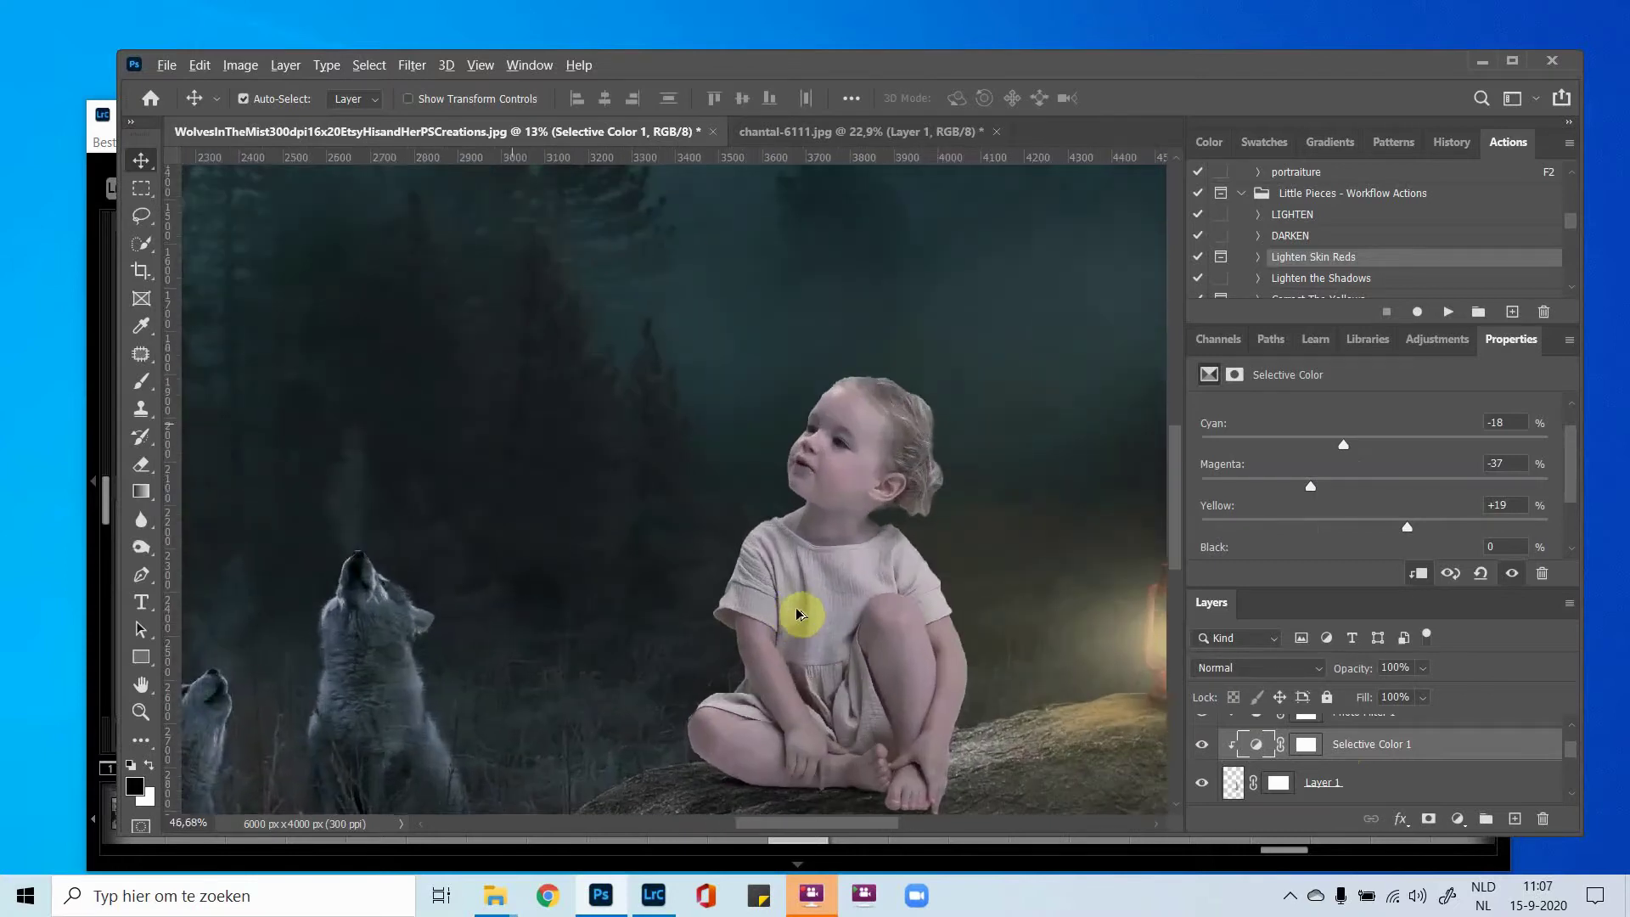
{"action": "scroll", "coordinate": [775, 538], "scroll_direction": "up", "scroll_amount": 1}
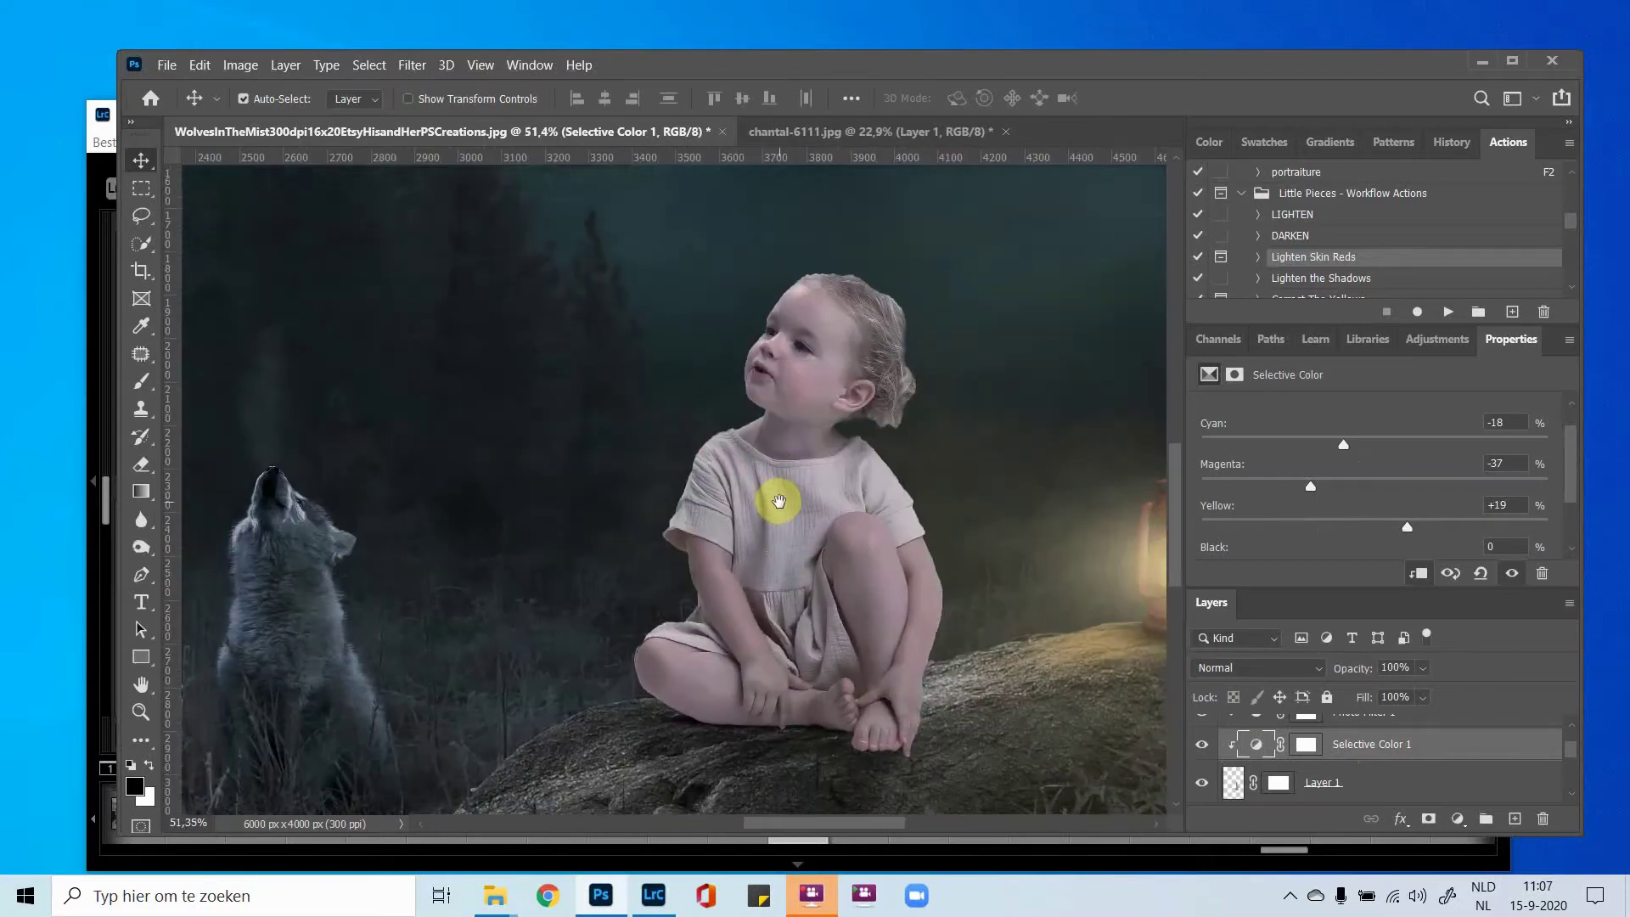
{"action": "left_click", "coordinate": [1201, 745]}
{"action": "left_click", "coordinate": [1202, 745]}
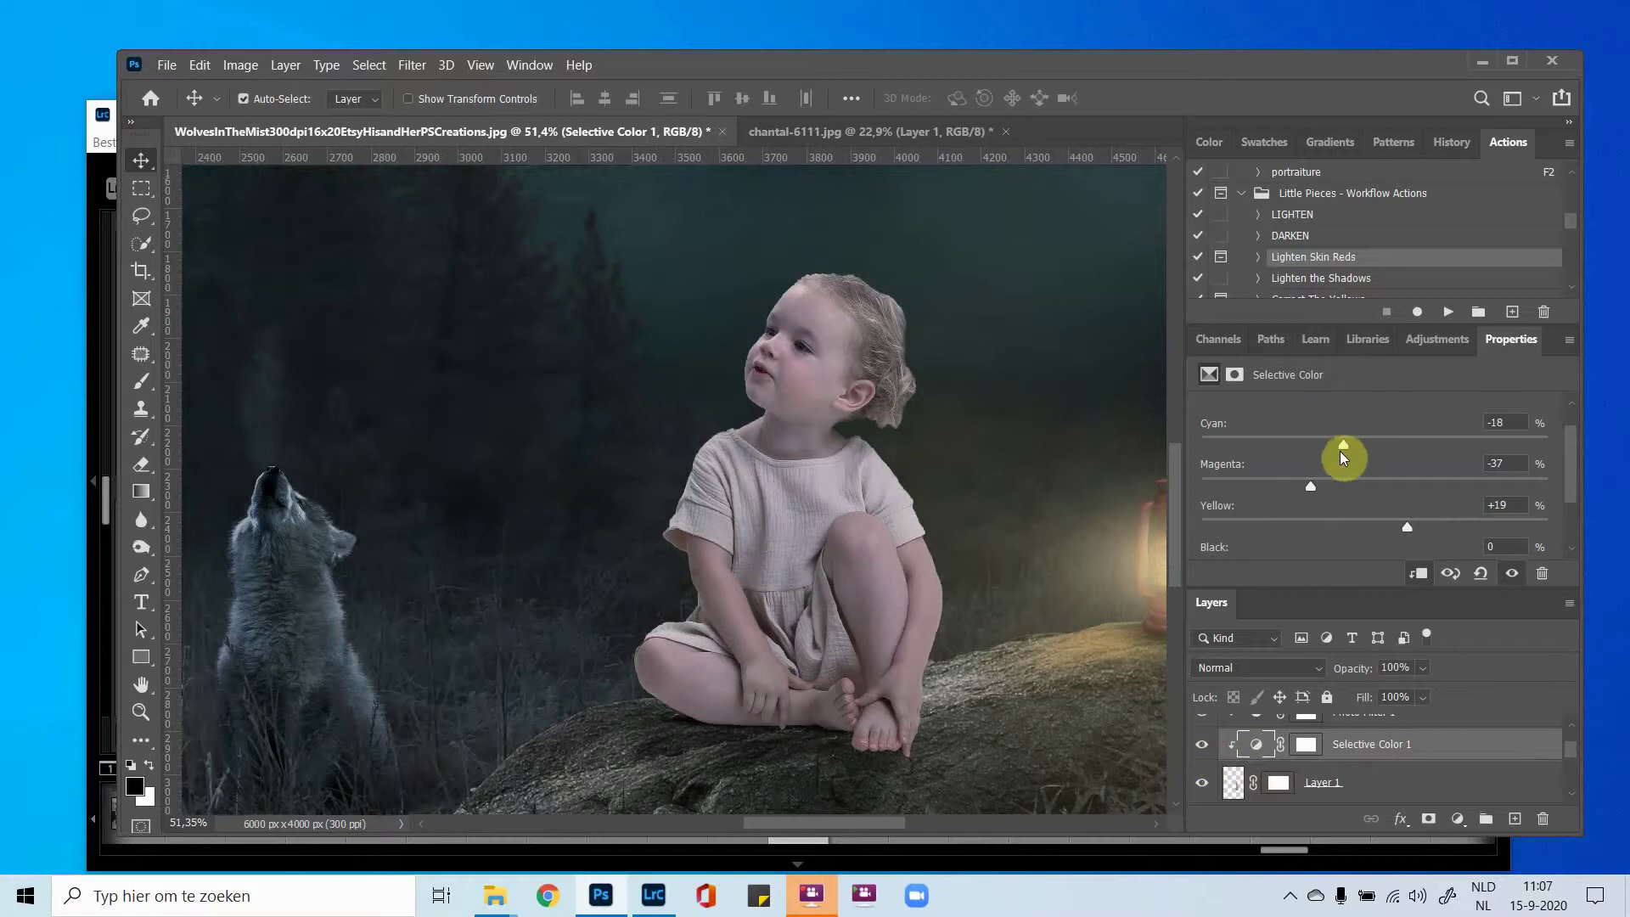
Lower the cyan of the Magentas in Selective Color 1 to -44% and check the child against the whole scene.
{"action": "left_click_drag", "start_coordinate": [1341, 447], "coordinate": [1302, 455]}
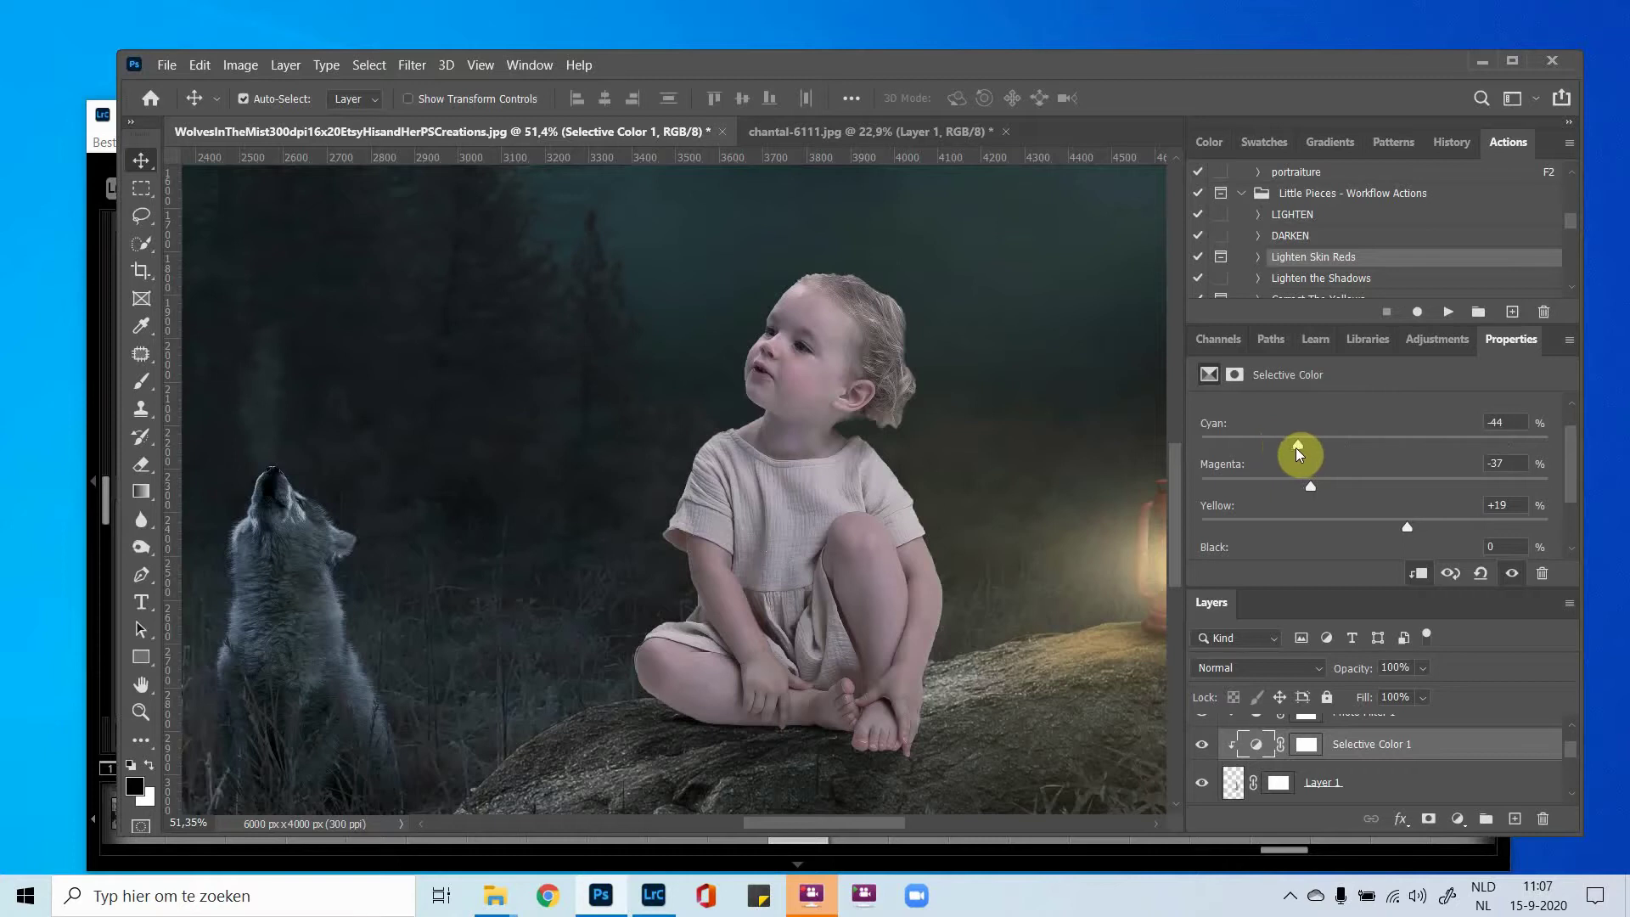
{"action": "scroll", "coordinate": [626, 543], "scroll_direction": "down", "scroll_amount": 4}
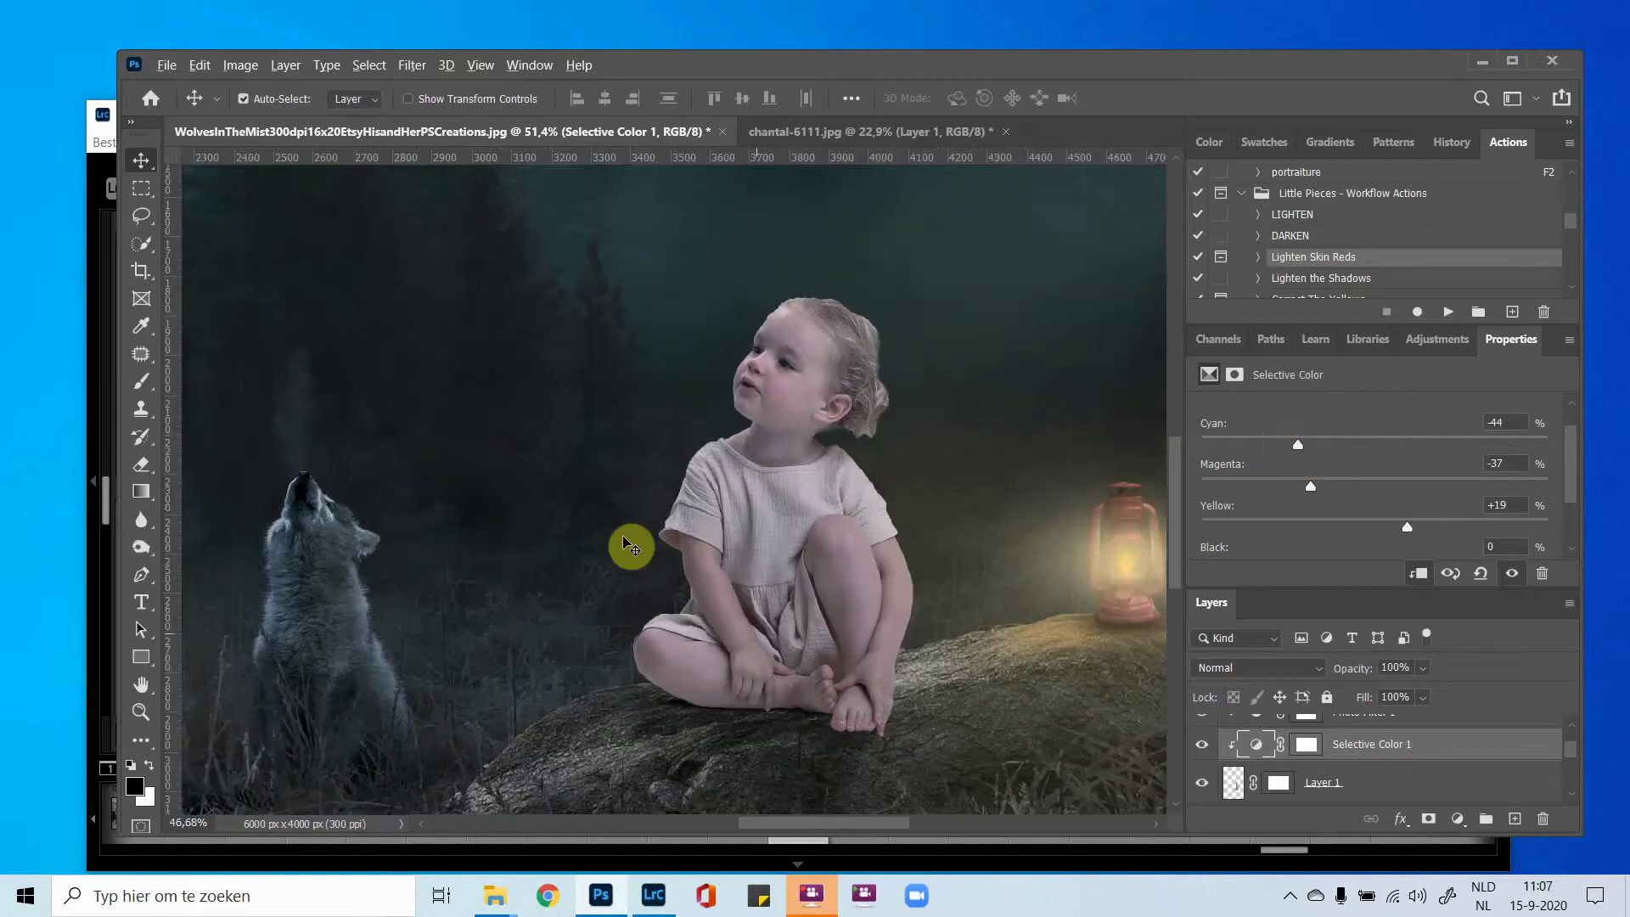
{"action": "scroll", "coordinate": [627, 544], "scroll_direction": "down", "scroll_amount": 6}
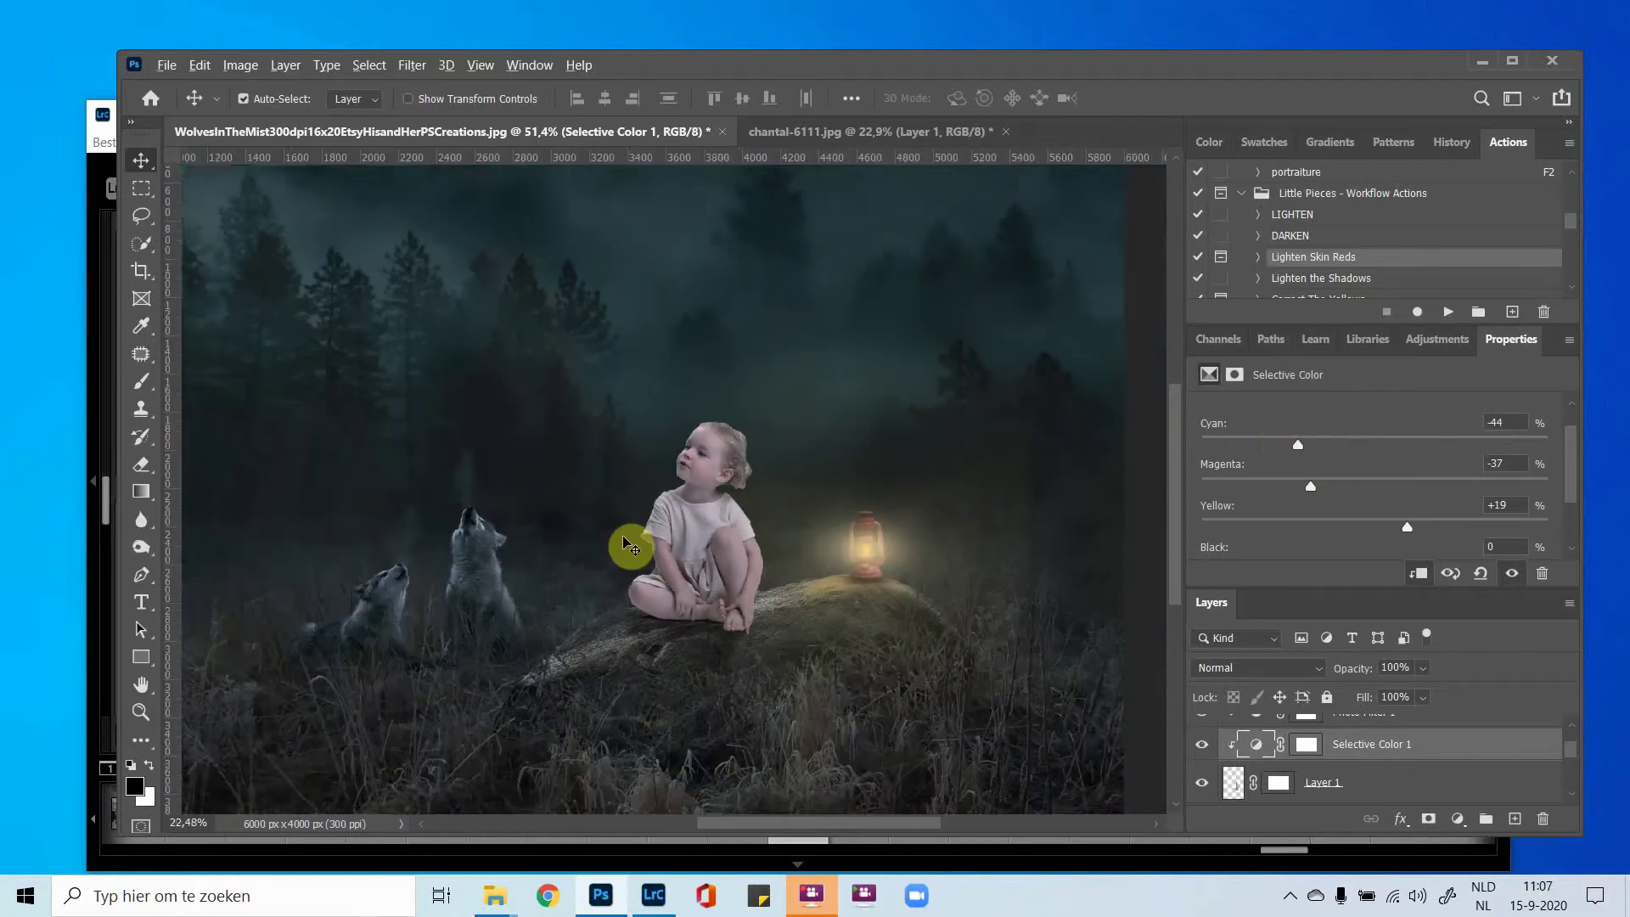
{"action": "scroll", "coordinate": [626, 543], "scroll_direction": "down", "scroll_amount": 1}
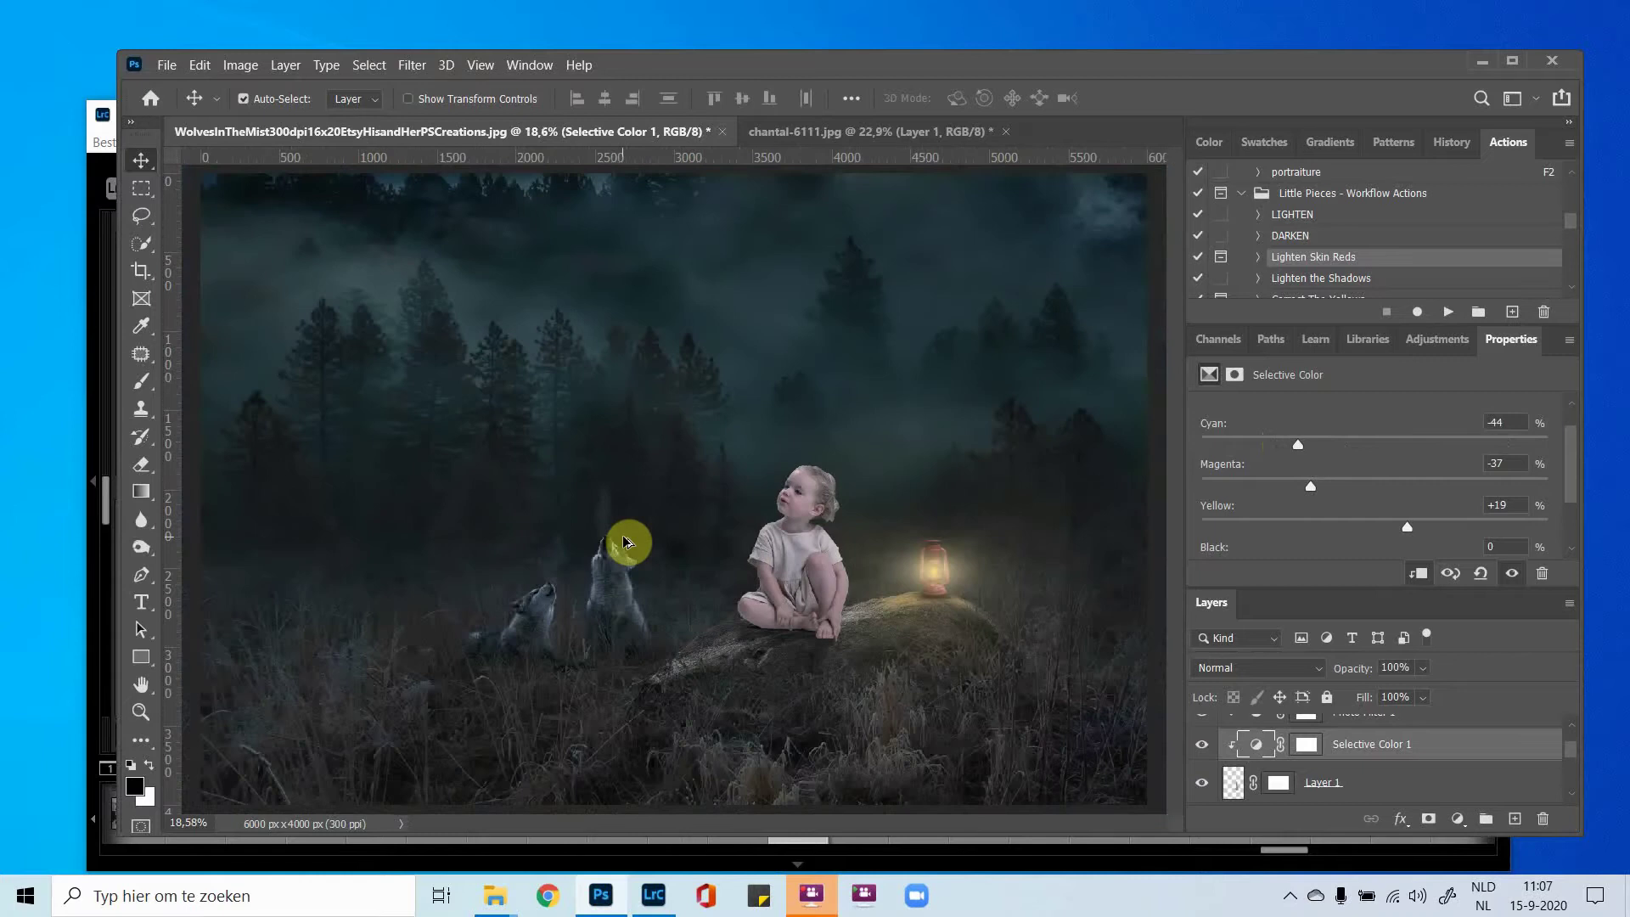
{"action": "scroll", "coordinate": [626, 544], "scroll_direction": "down", "scroll_amount": 4}
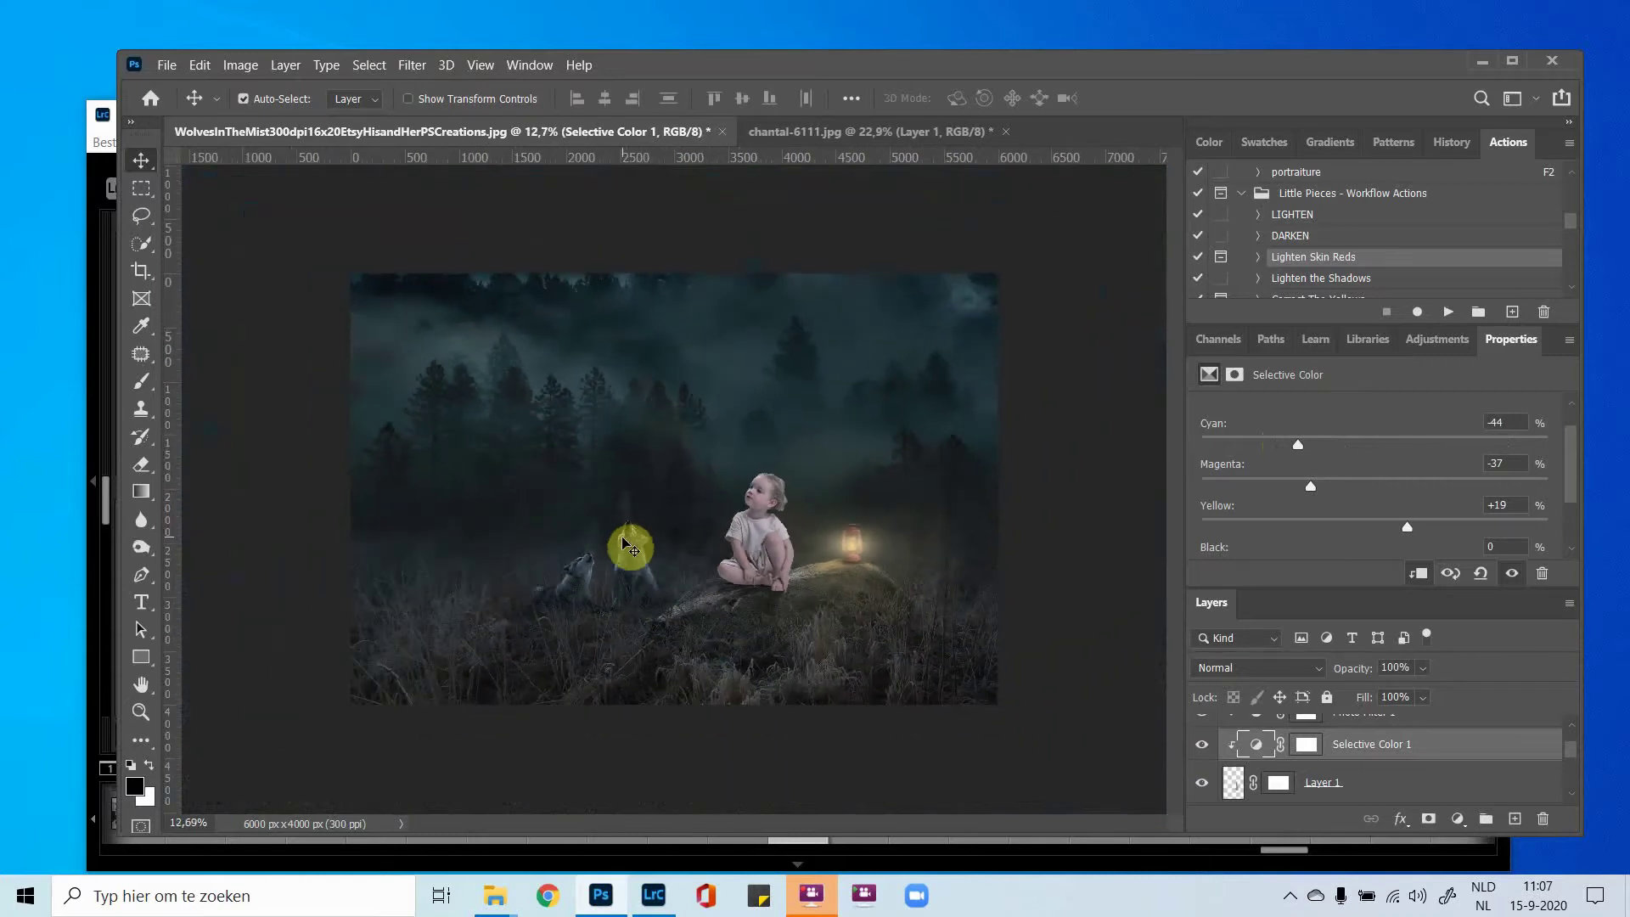
Add a Curves adjustment clipped to the child's Layer 1 and pull the curve's midpoint slightly down to darken the child.
{"action": "left_click", "coordinate": [1316, 782]}
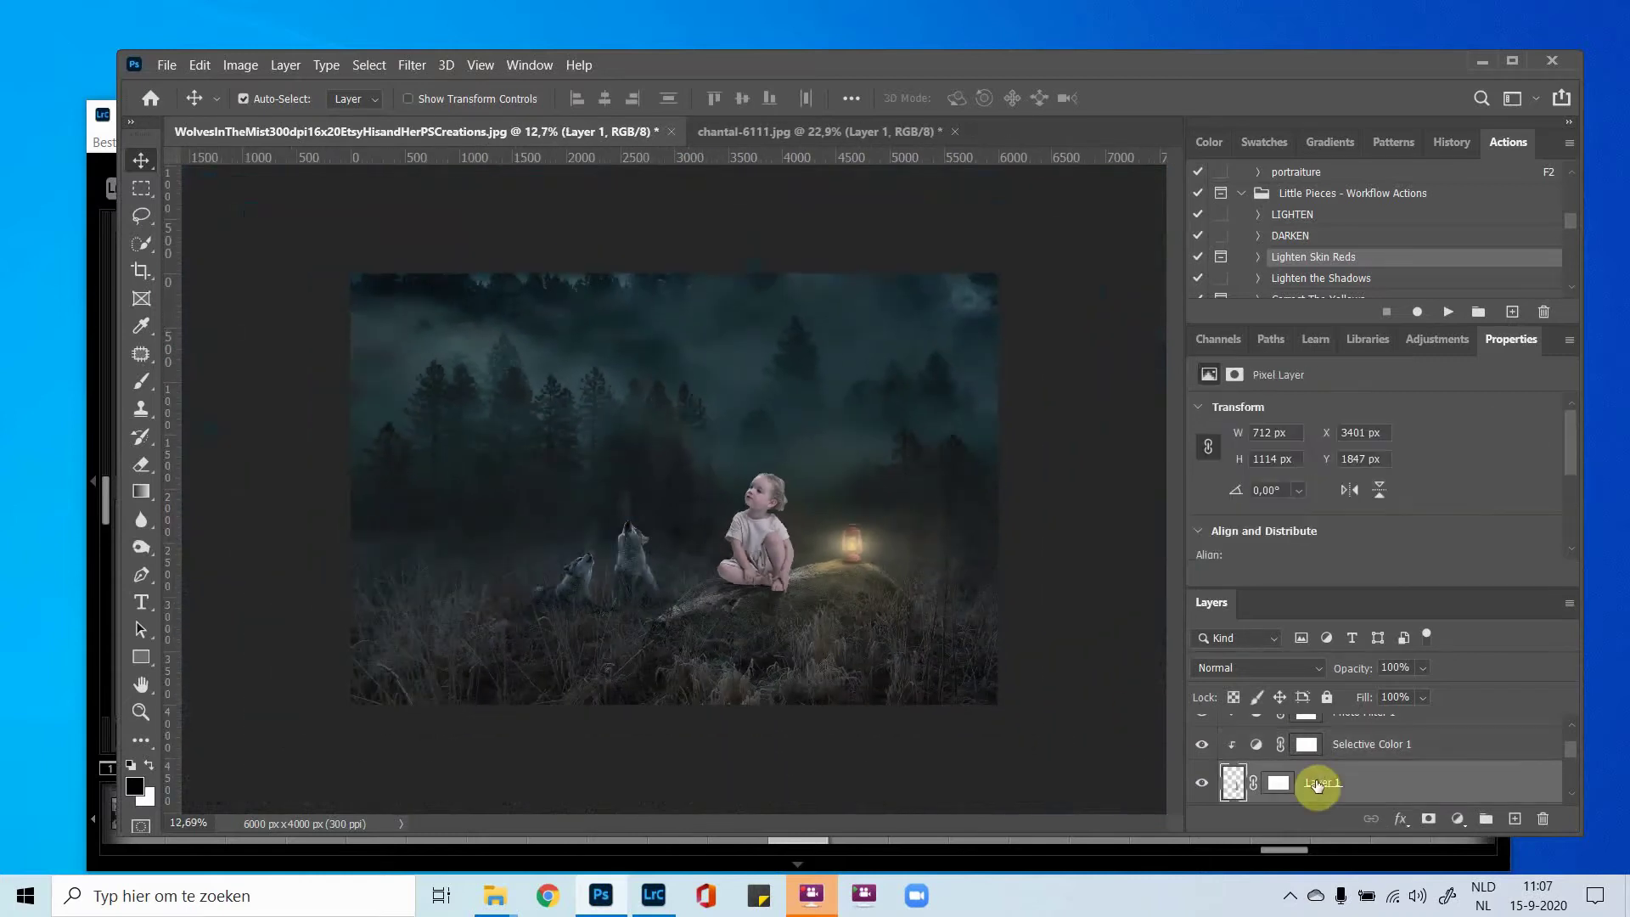
{"action": "scroll", "coordinate": [1316, 782], "scroll_direction": "down", "scroll_amount": 1}
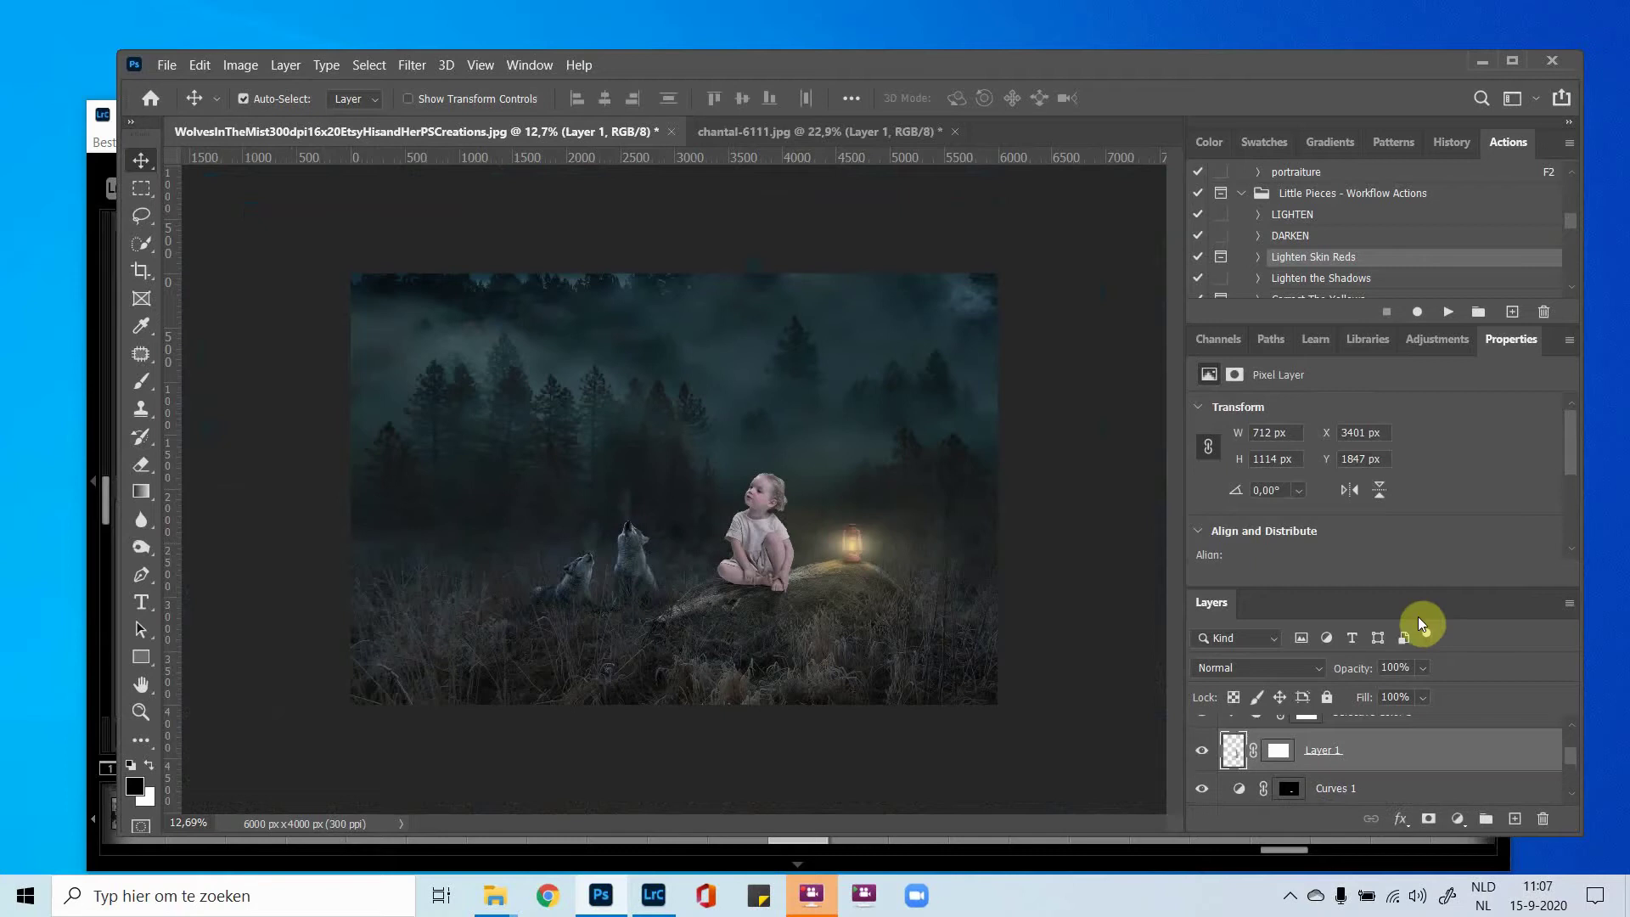
{"action": "left_click", "coordinate": [1435, 339]}
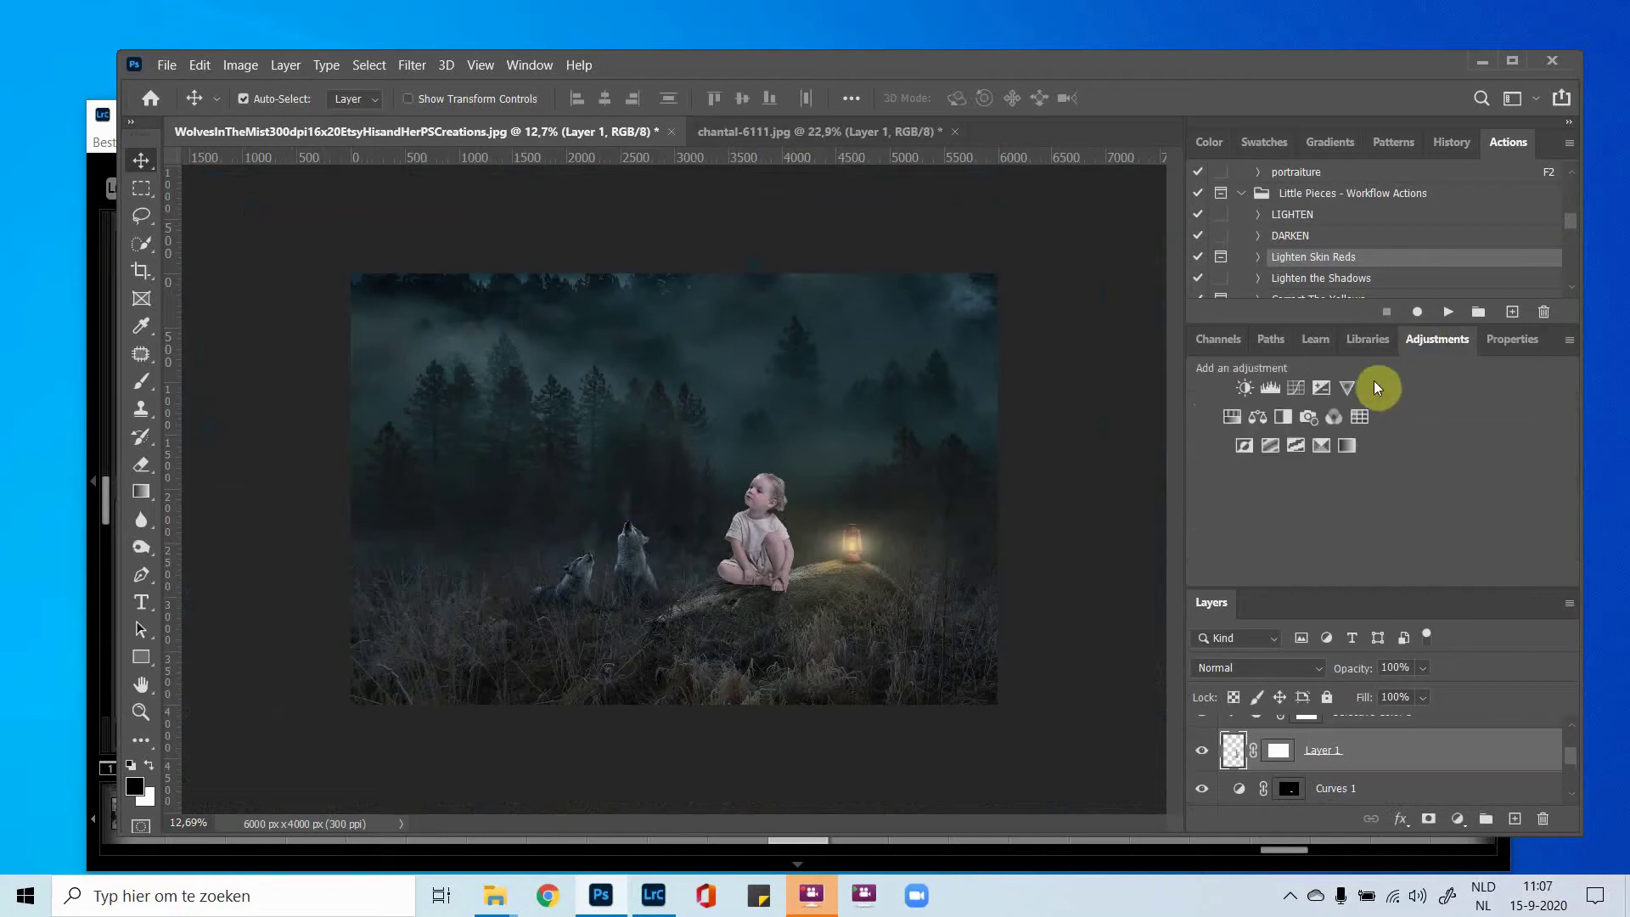
{"action": "left_click", "coordinate": [1300, 393]}
{"action": "scroll", "coordinate": [1372, 471], "scroll_direction": "down", "scroll_amount": 2}
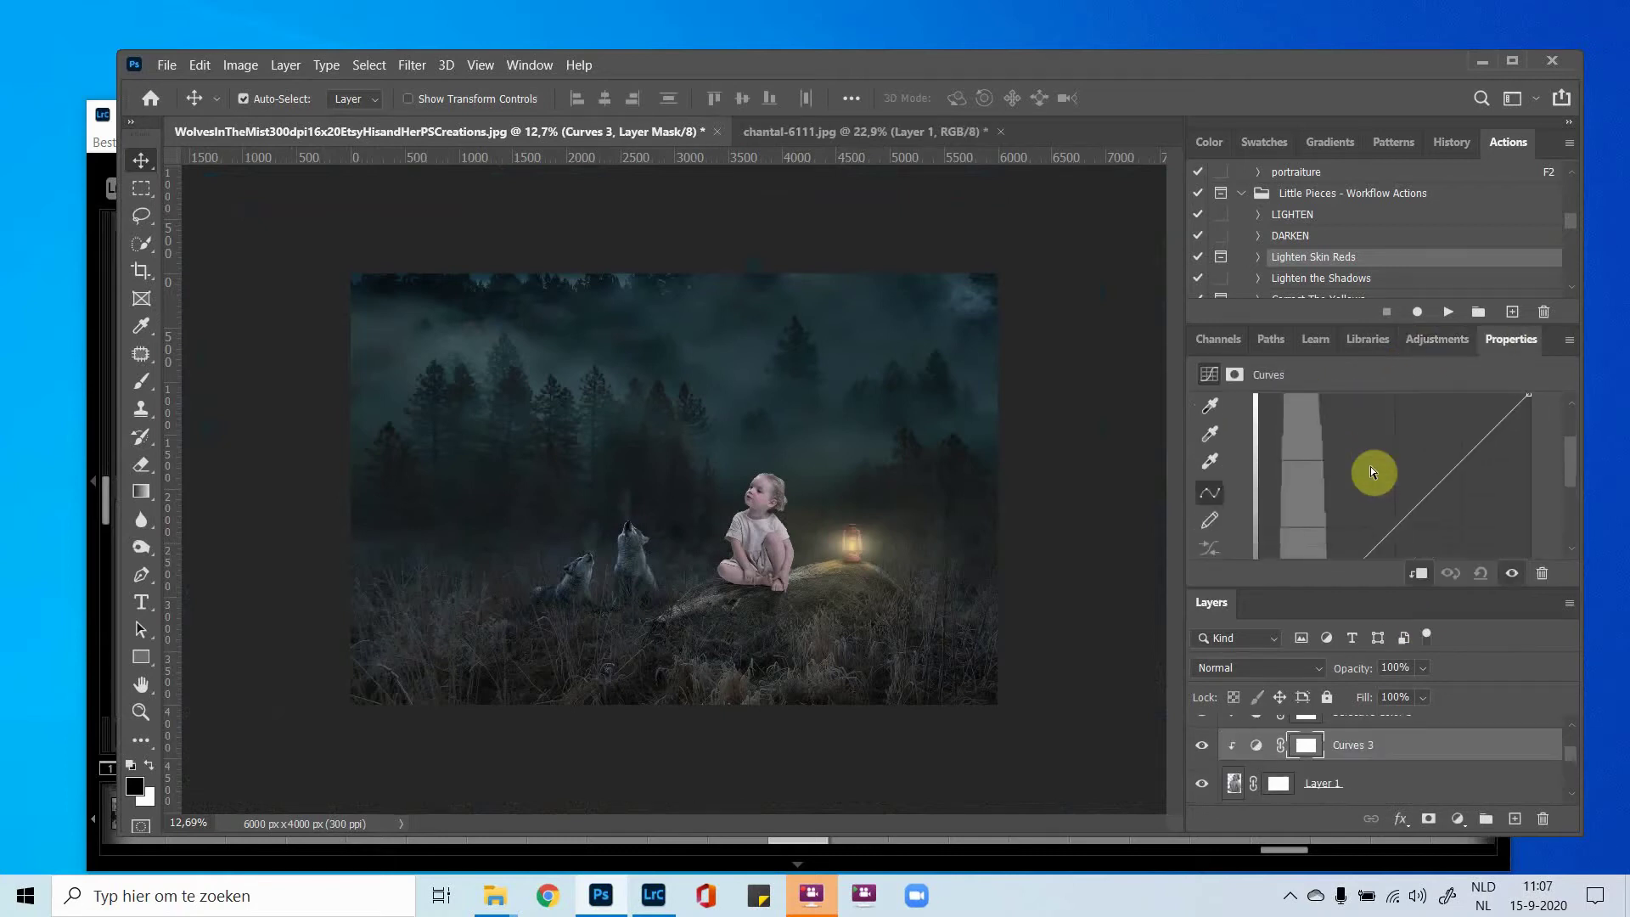
{"action": "left_click_drag", "start_coordinate": [1397, 476], "coordinate": [1403, 493]}
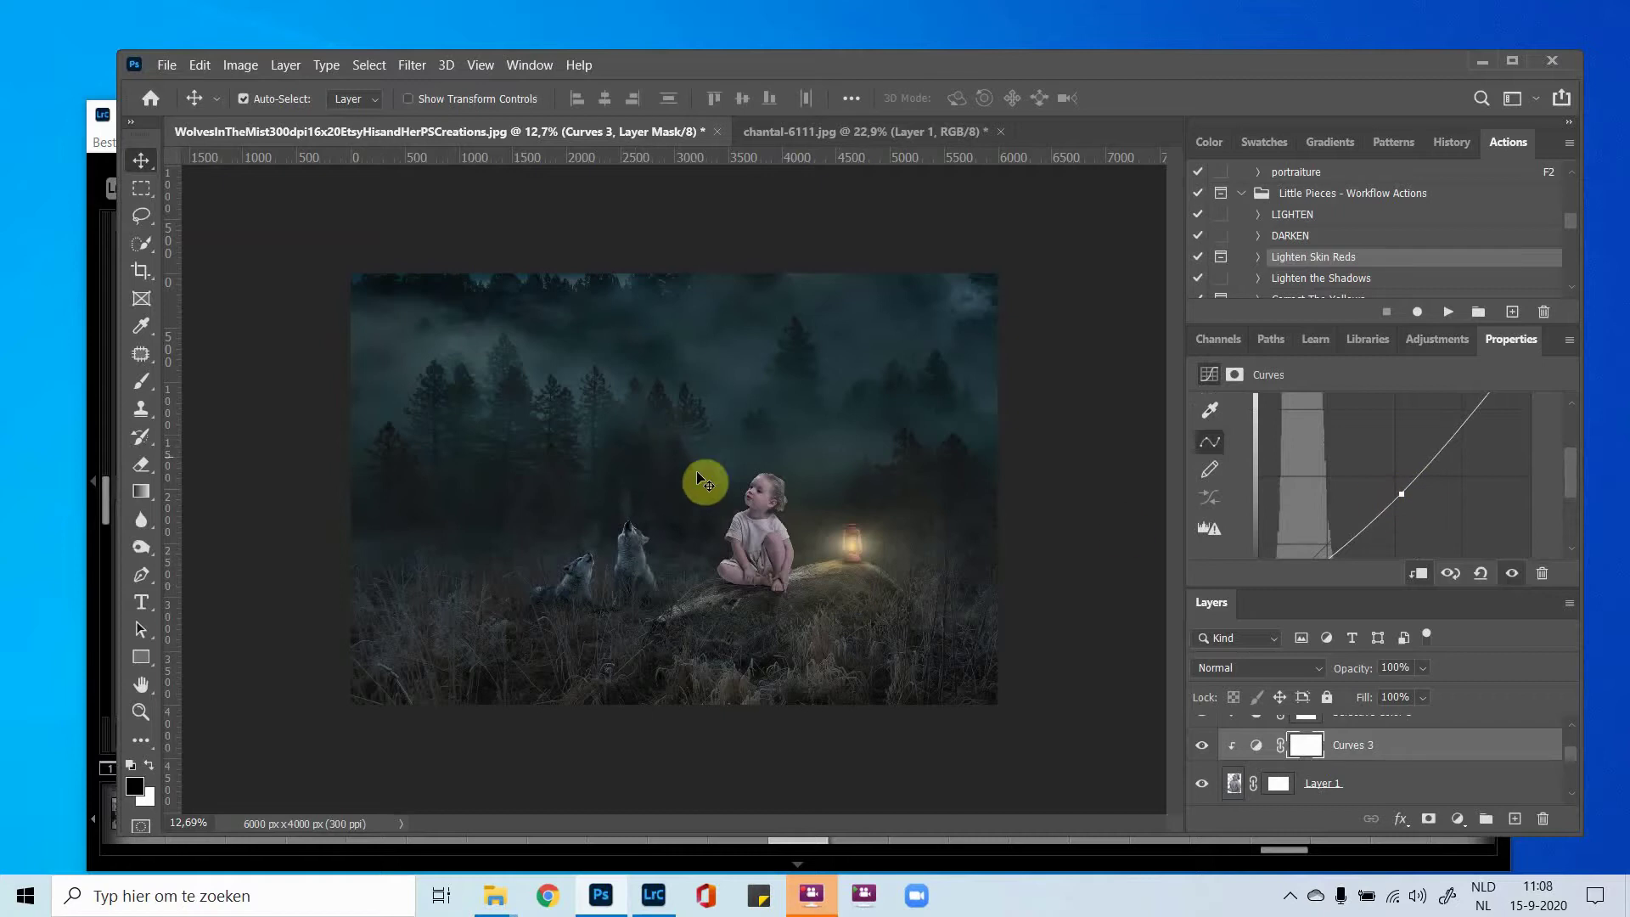
Examine the child's brightness against the wolves and lantern, close up and in the whole scene, toggling Layer 1's visibility.
{"action": "scroll", "coordinate": [743, 533], "scroll_direction": "up", "scroll_amount": 5}
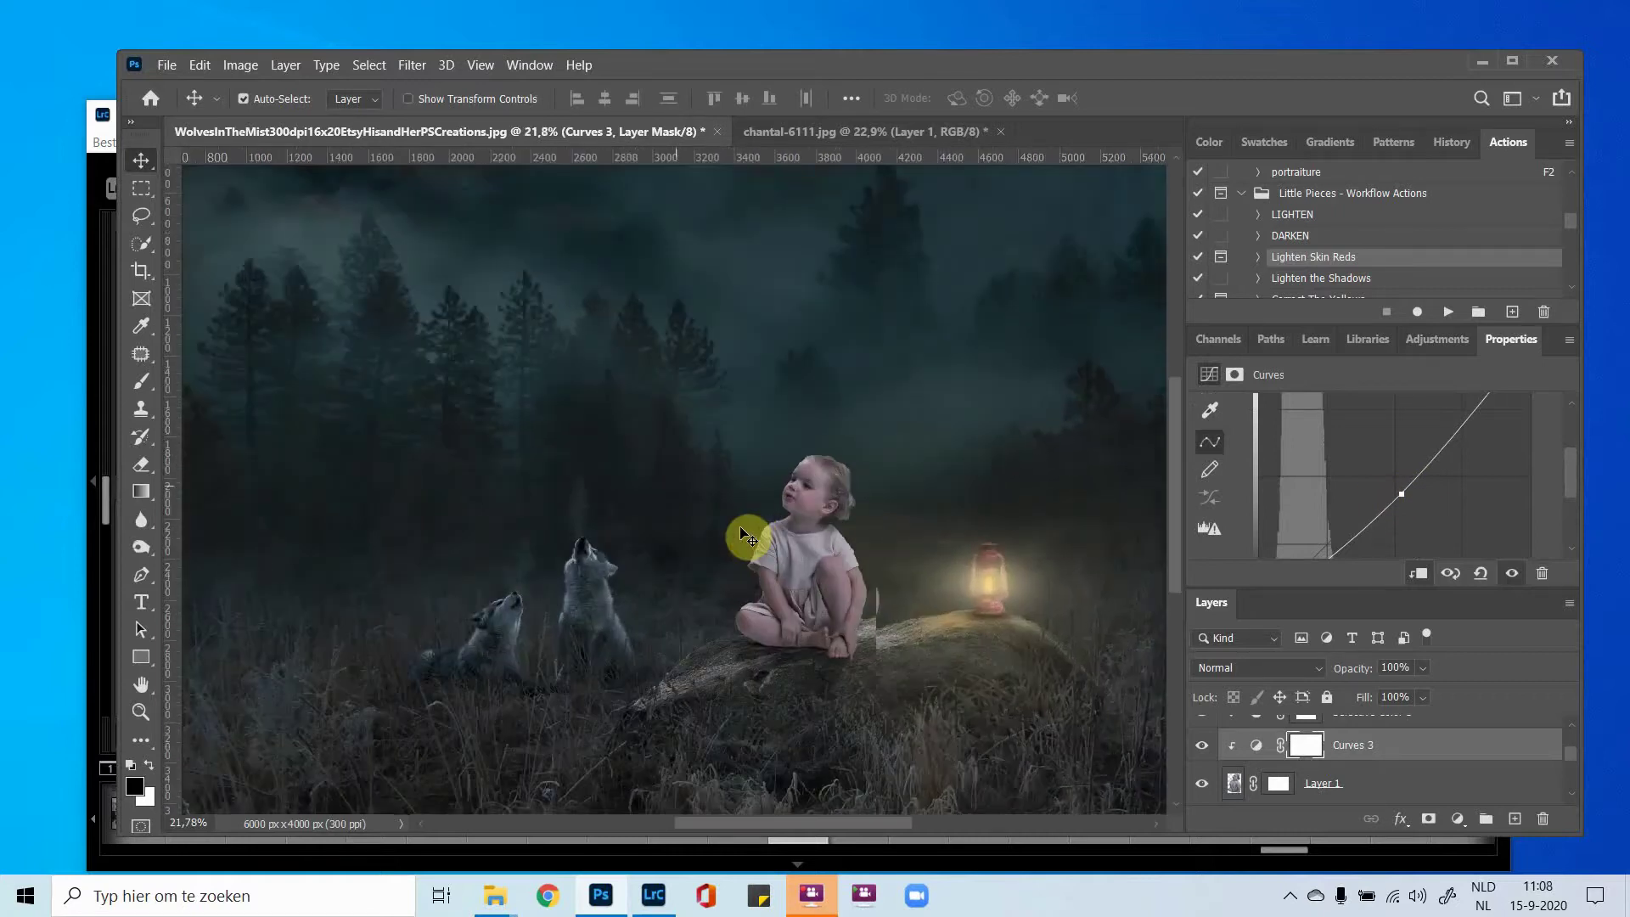
{"action": "scroll", "coordinate": [743, 533], "scroll_direction": "up", "scroll_amount": 3}
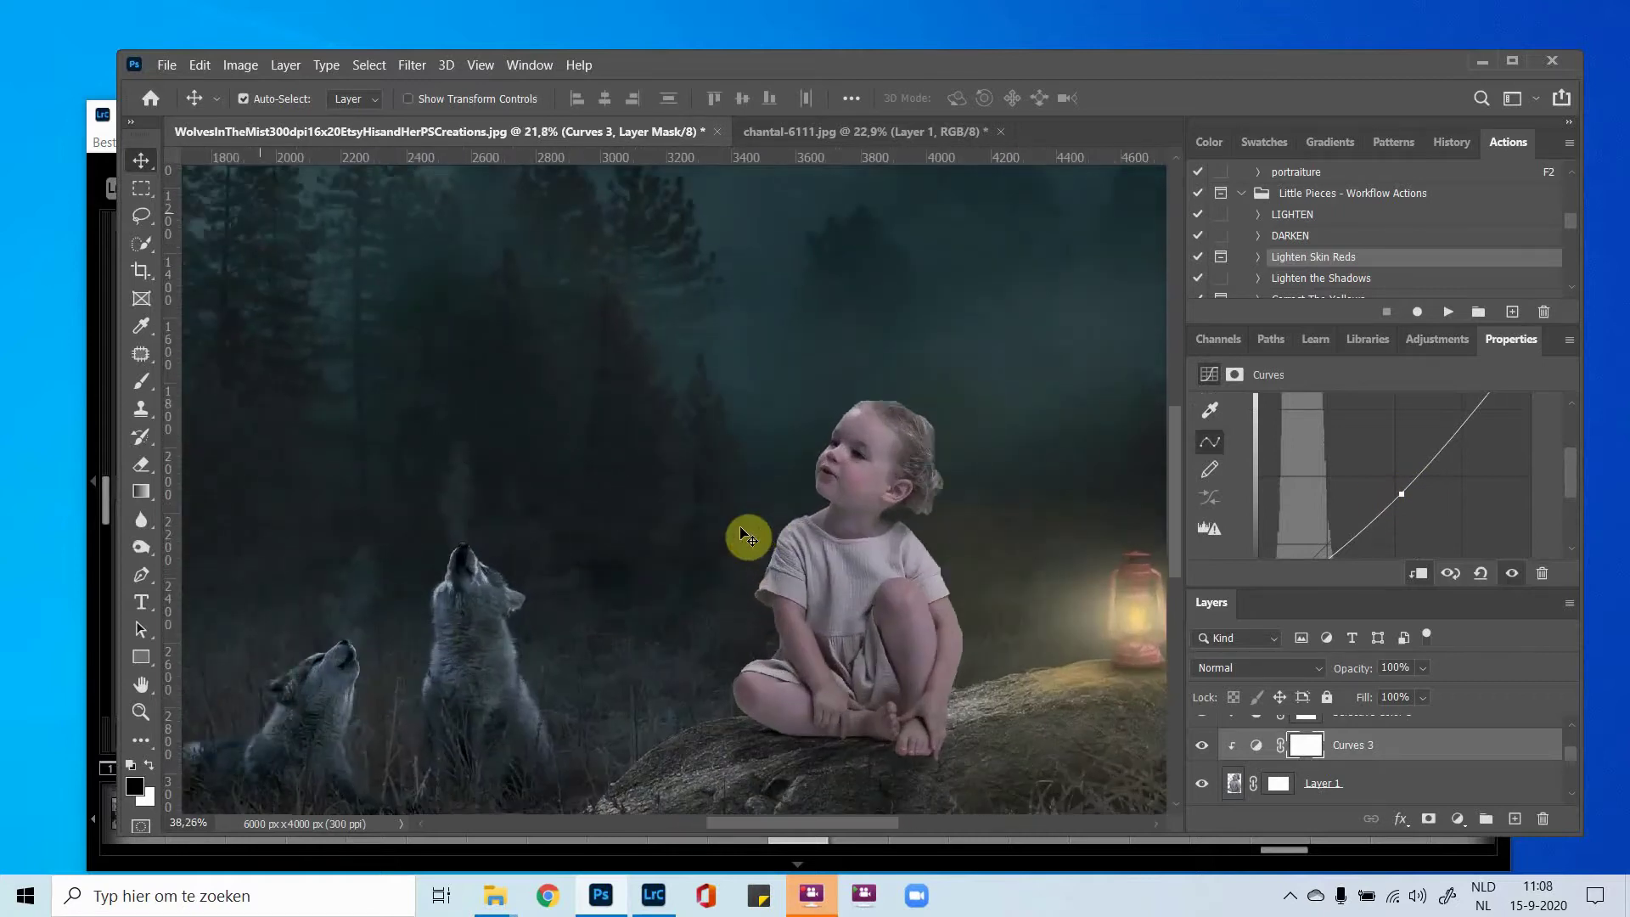
{"action": "scroll", "coordinate": [740, 533], "scroll_direction": "up", "scroll_amount": 4}
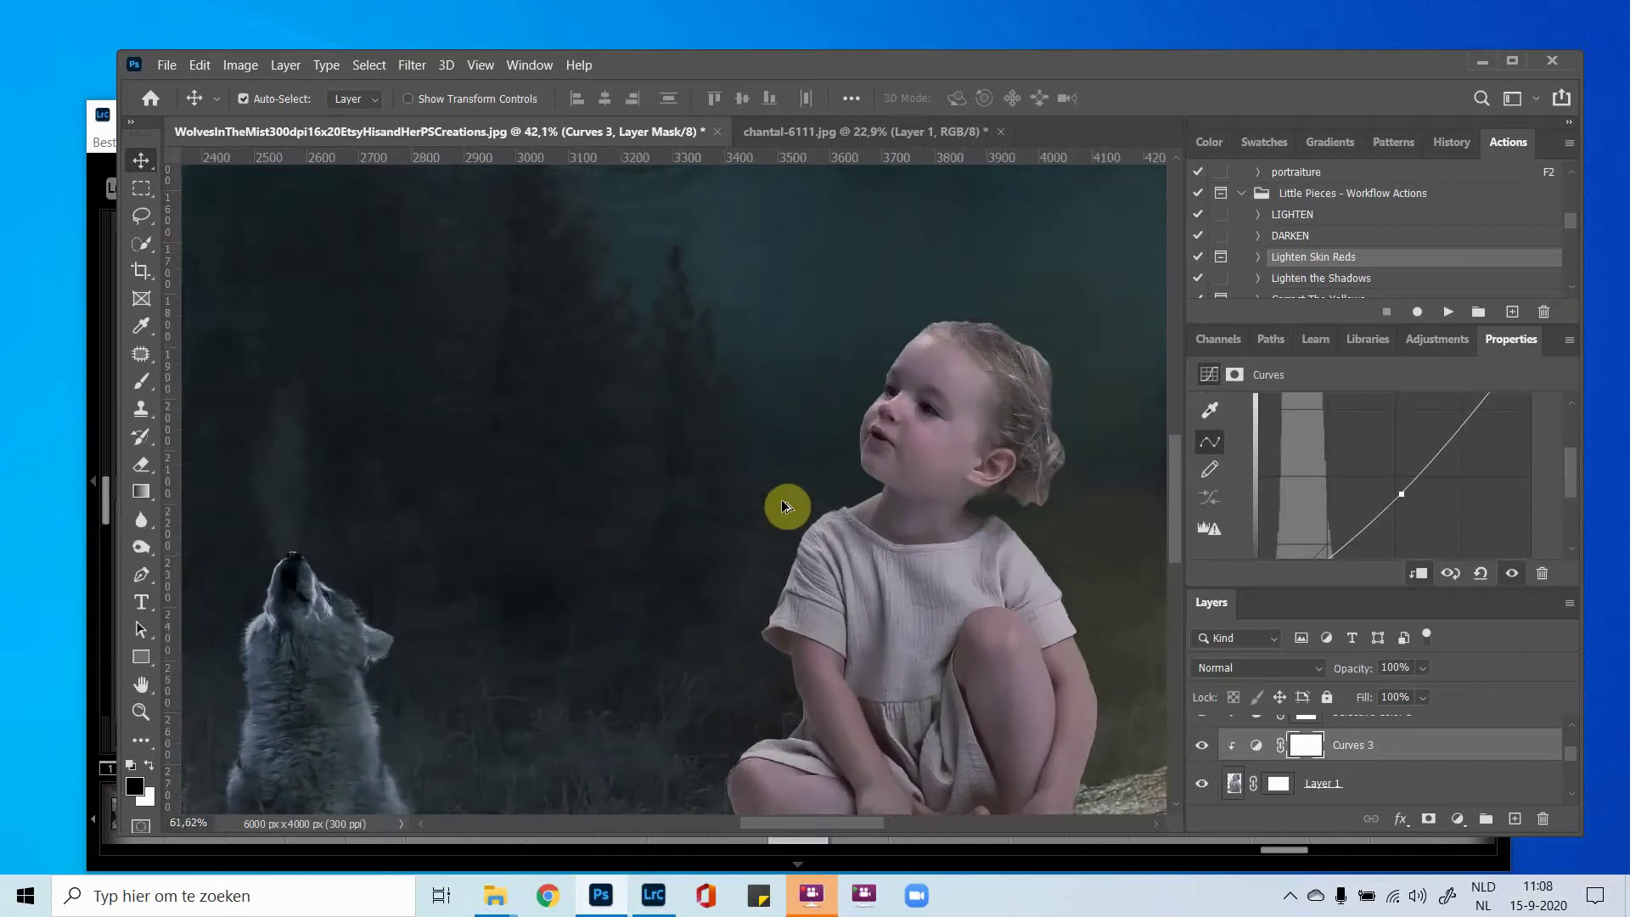
{"action": "left_click", "coordinate": [1200, 787]}
{"action": "left_click", "coordinate": [1201, 785]}
{"action": "scroll", "coordinate": [889, 293], "scroll_direction": "down", "scroll_amount": 3}
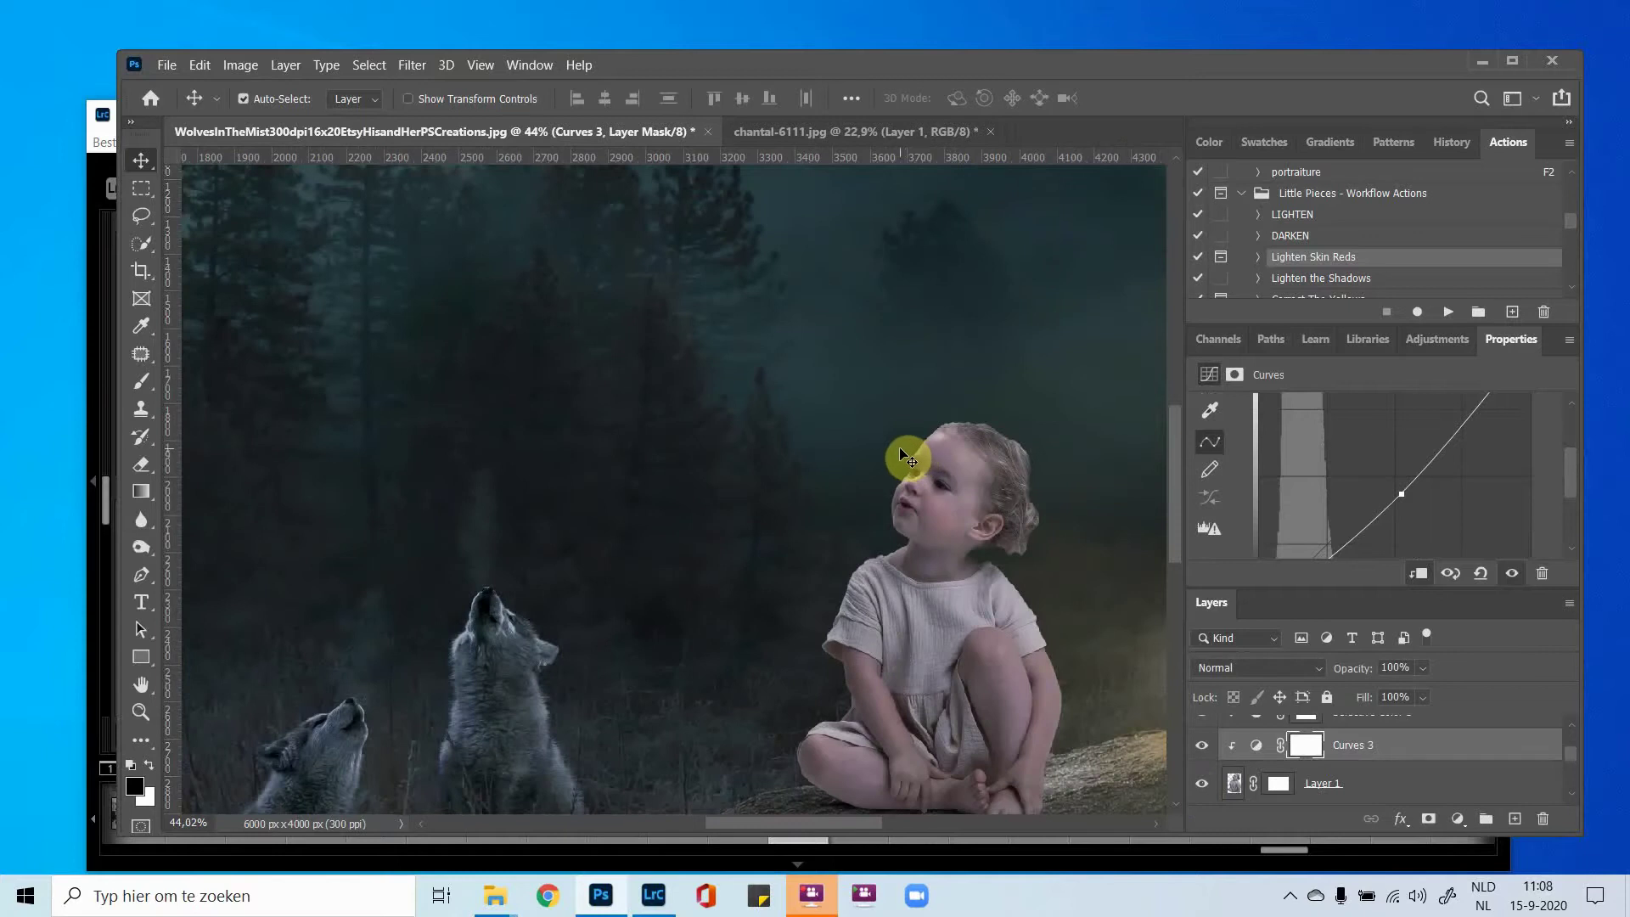
{"action": "scroll", "coordinate": [635, 570], "scroll_direction": "down", "scroll_amount": 4}
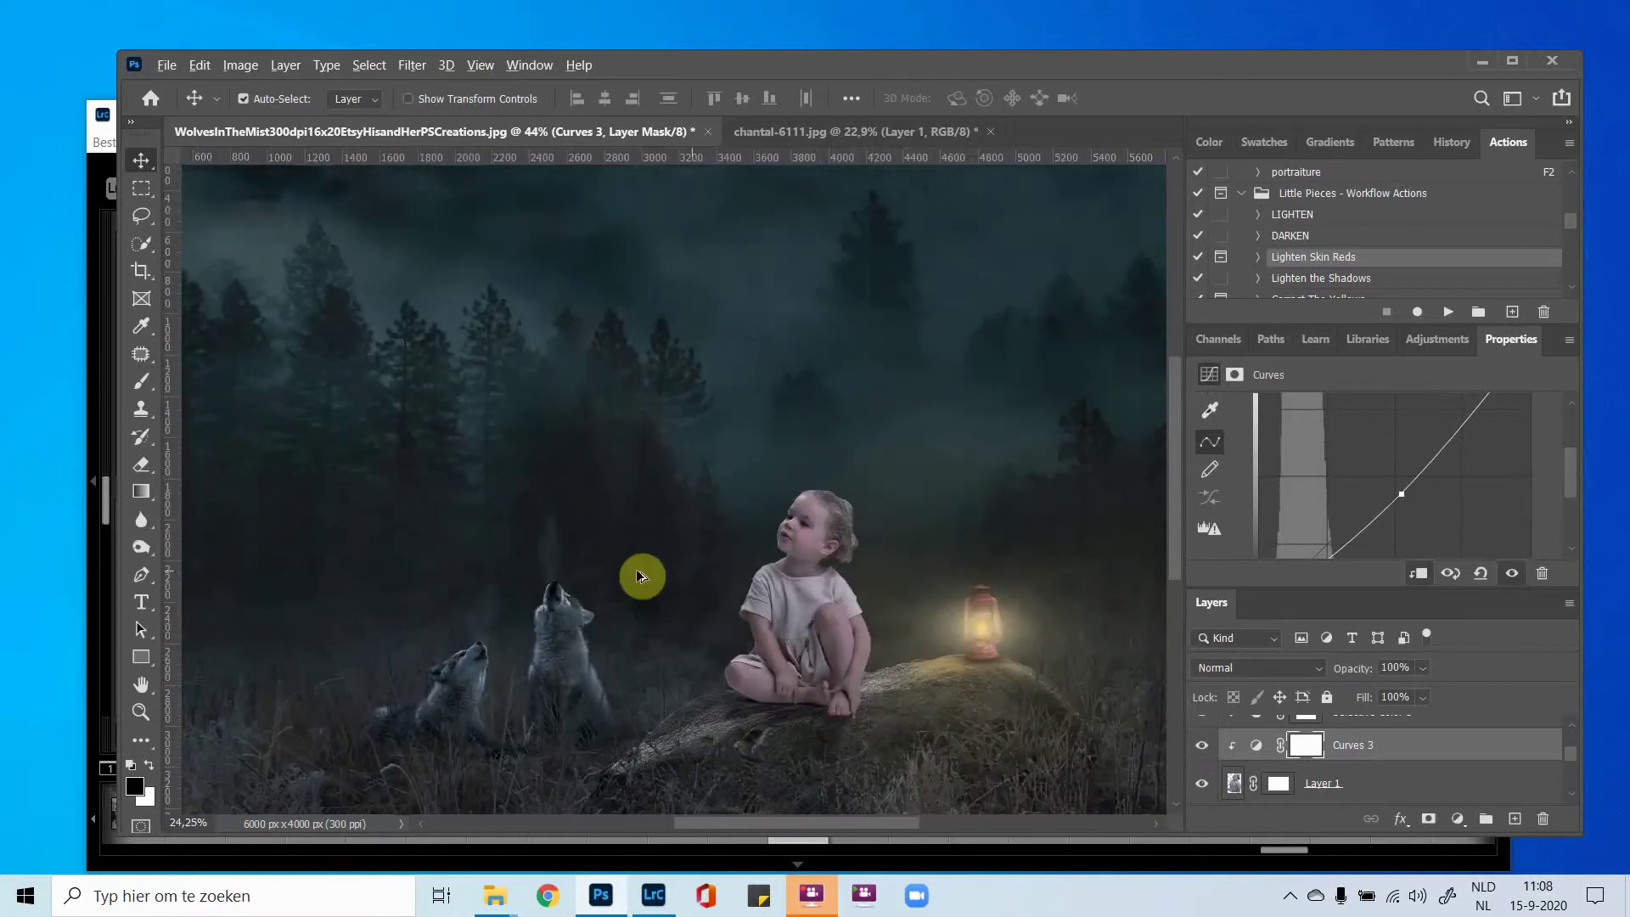
{"action": "scroll", "coordinate": [639, 576], "scroll_direction": "down", "scroll_amount": 2}
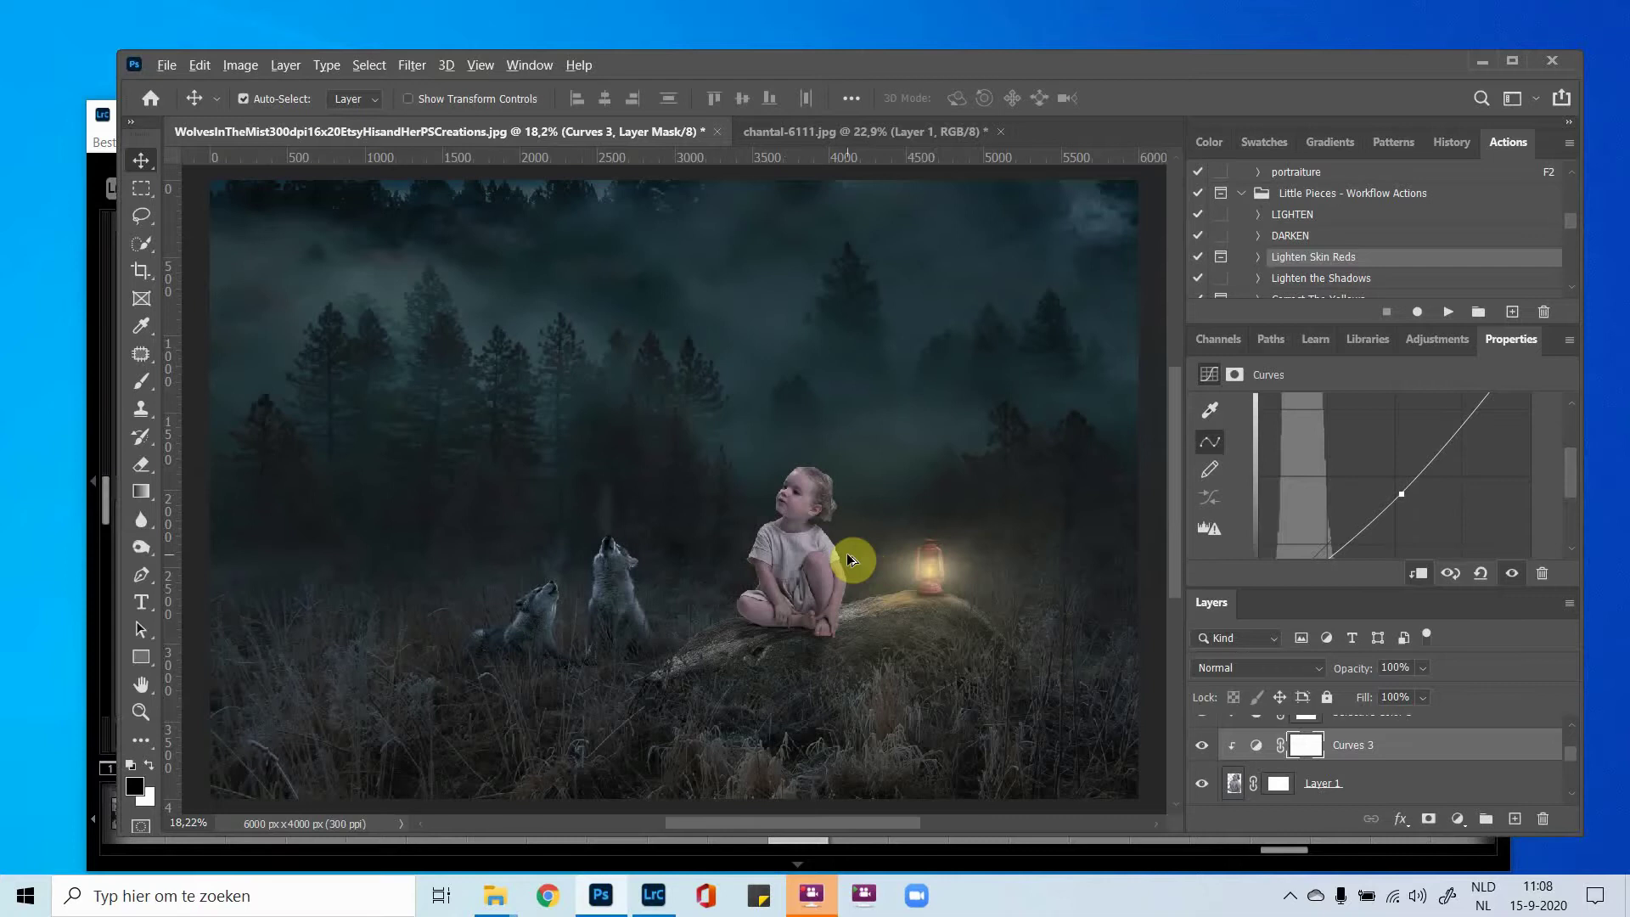
{"action": "scroll", "coordinate": [847, 552], "scroll_direction": "up", "scroll_amount": 5}
{"action": "scroll", "coordinate": [847, 553], "scroll_direction": "up", "scroll_amount": 2}
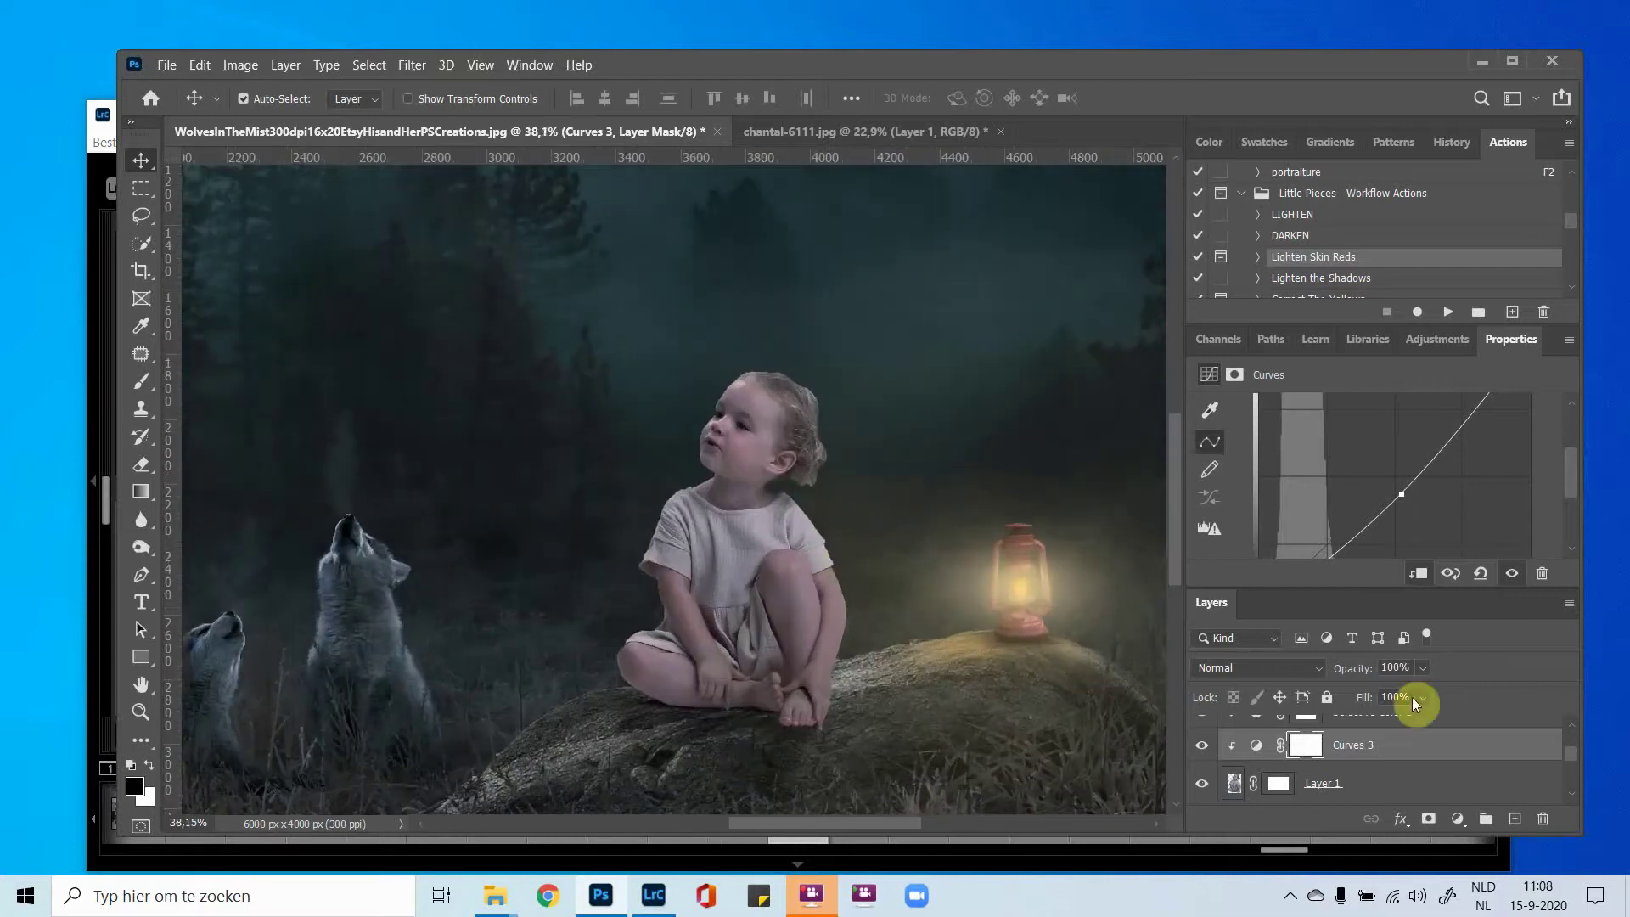
Pull the midpoint of the Curves 3 curve slightly further down to darken the child more, checking the whole scene.
{"action": "left_click_drag", "start_coordinate": [1400, 493], "coordinate": [1401, 503]}
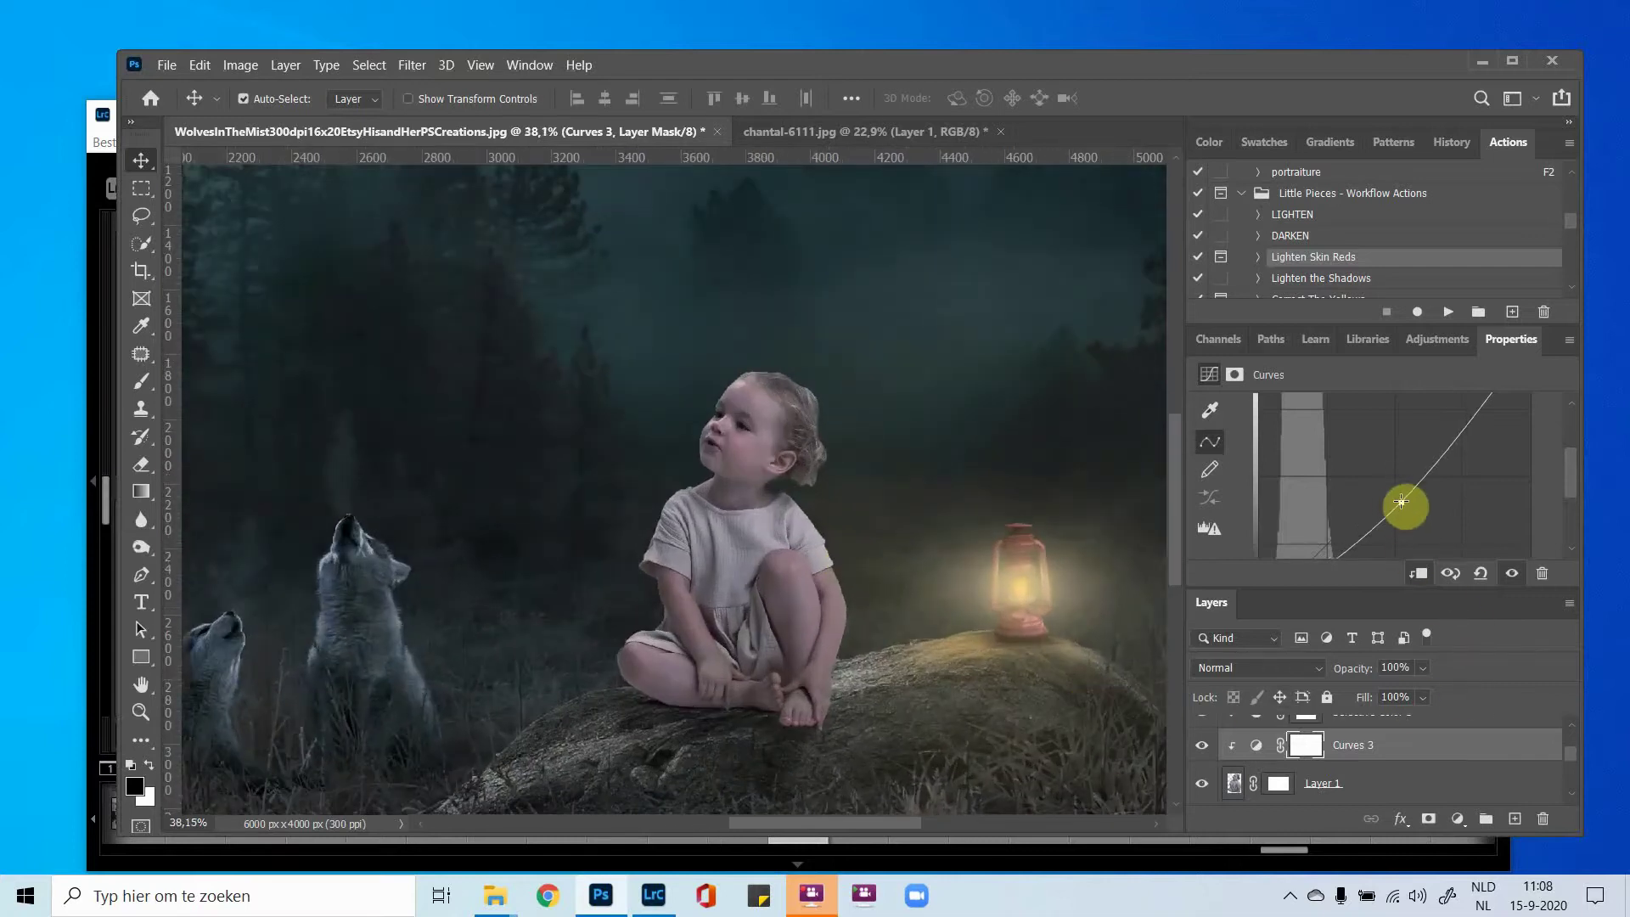
{"action": "scroll", "coordinate": [860, 511], "scroll_direction": "down", "scroll_amount": 6}
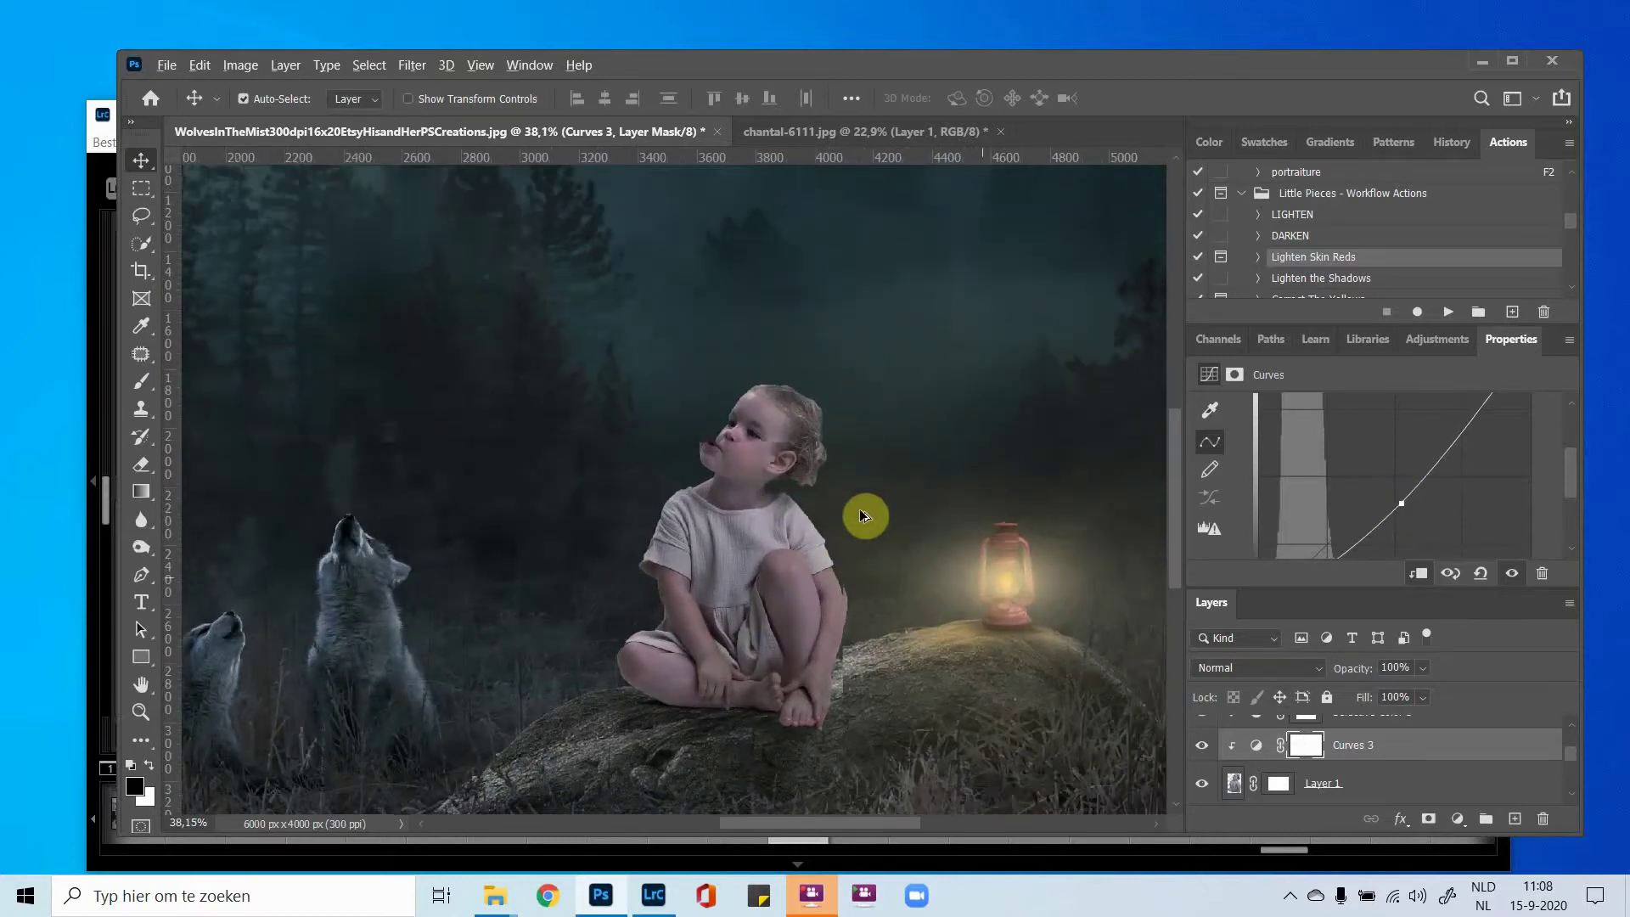
{"action": "scroll", "coordinate": [864, 516], "scroll_direction": "down", "scroll_amount": 3}
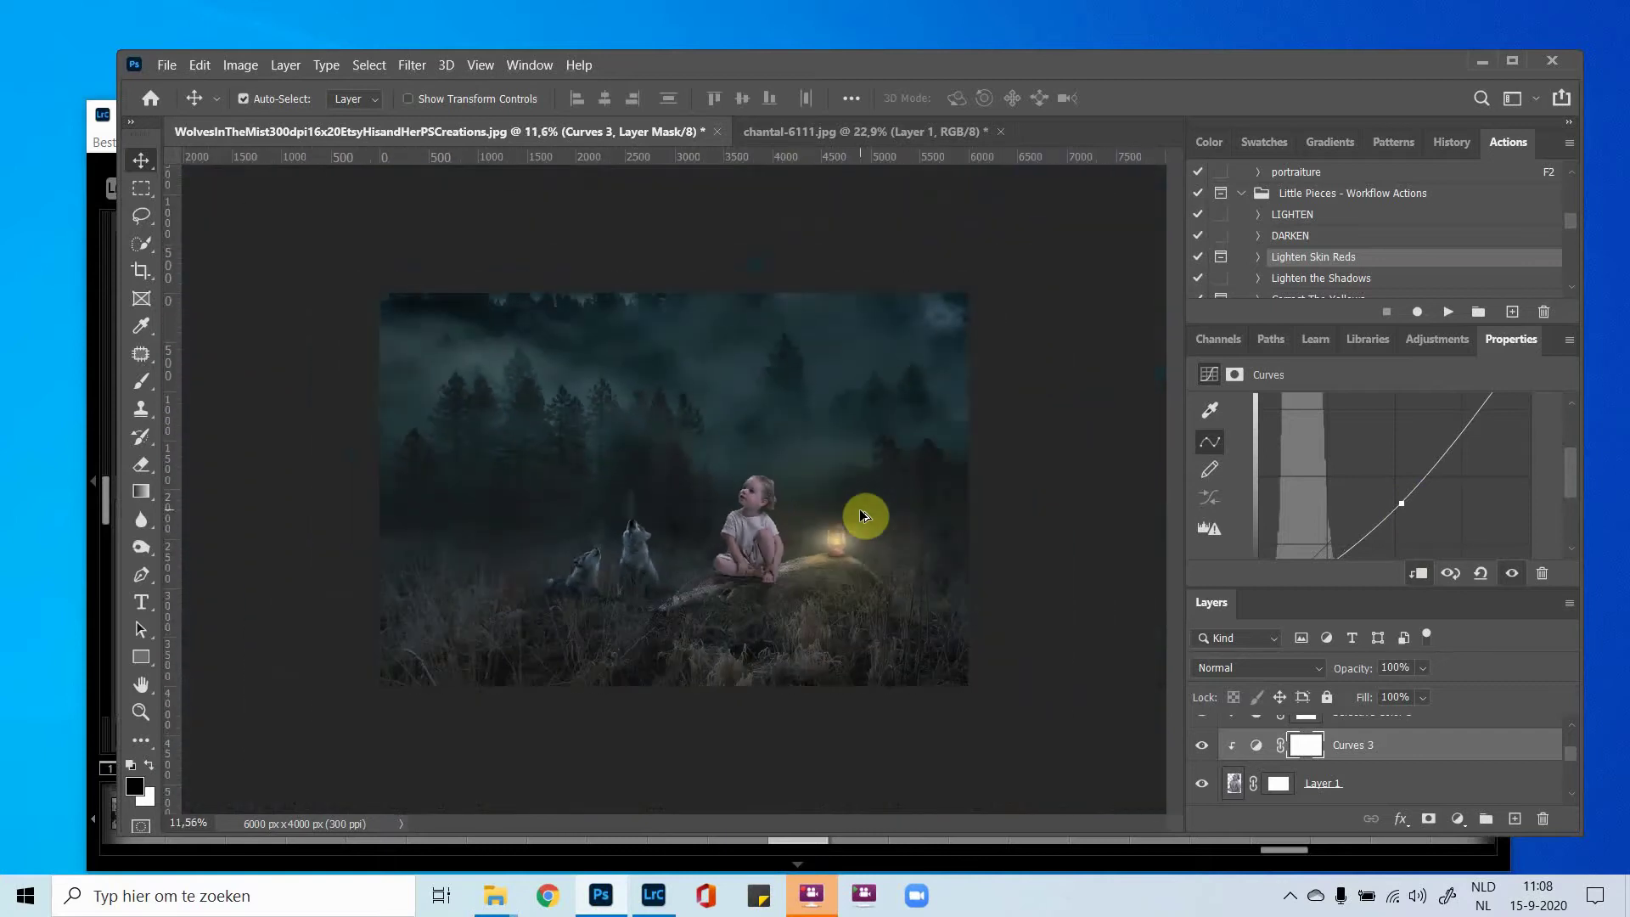
{"action": "scroll", "coordinate": [864, 516], "scroll_direction": "down", "scroll_amount": 1}
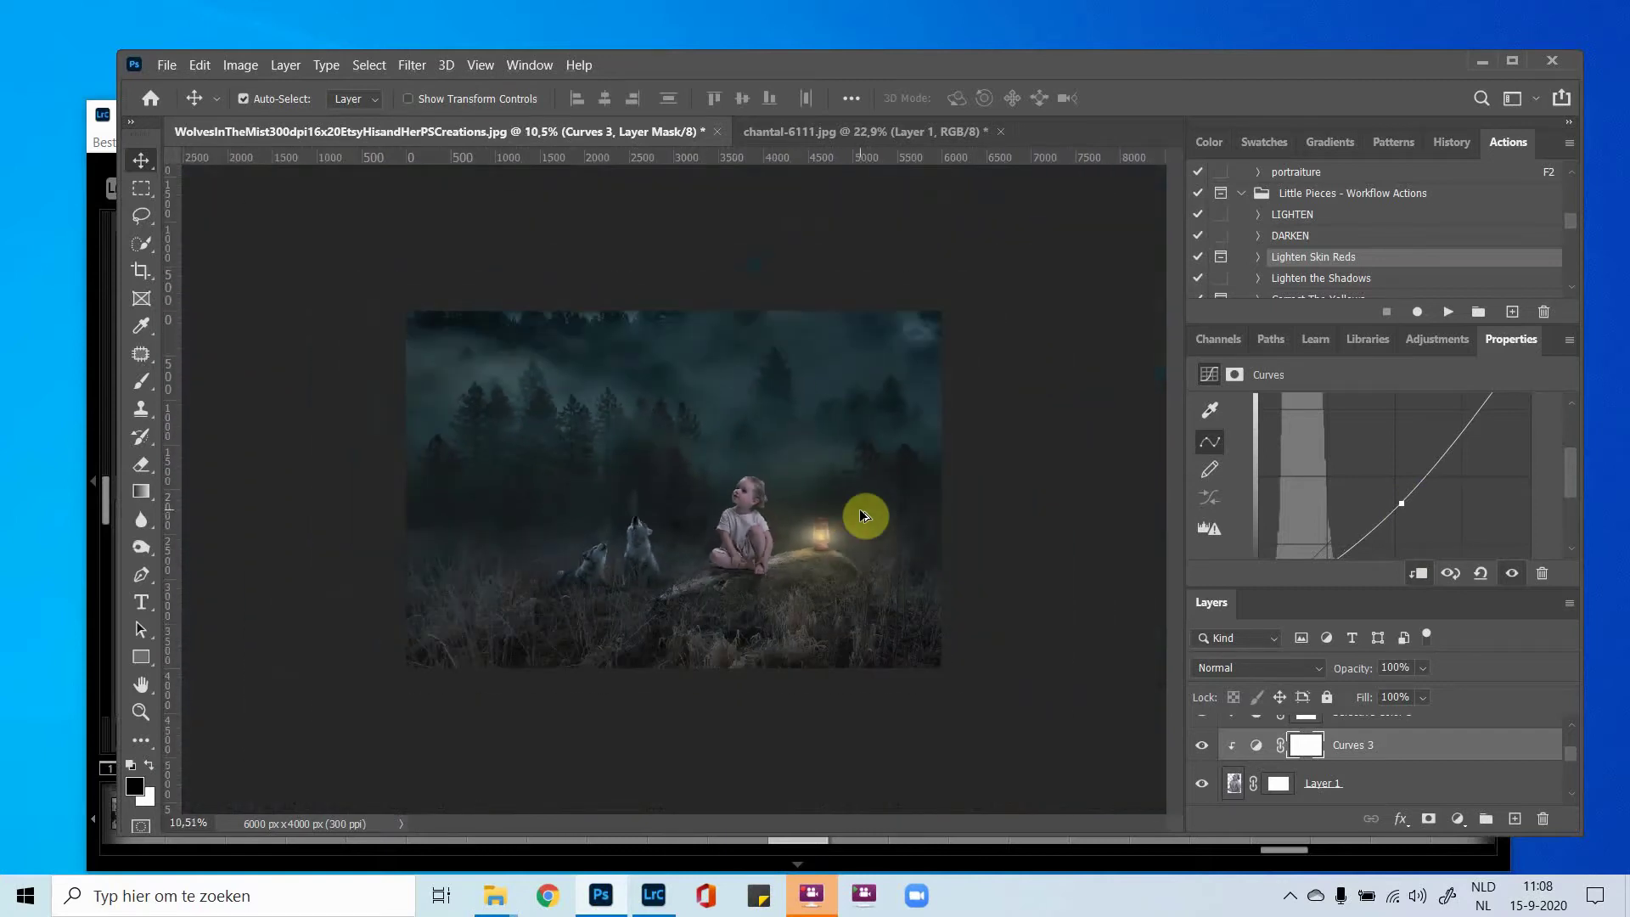
{"action": "scroll", "coordinate": [864, 515], "scroll_direction": "down", "scroll_amount": 2}
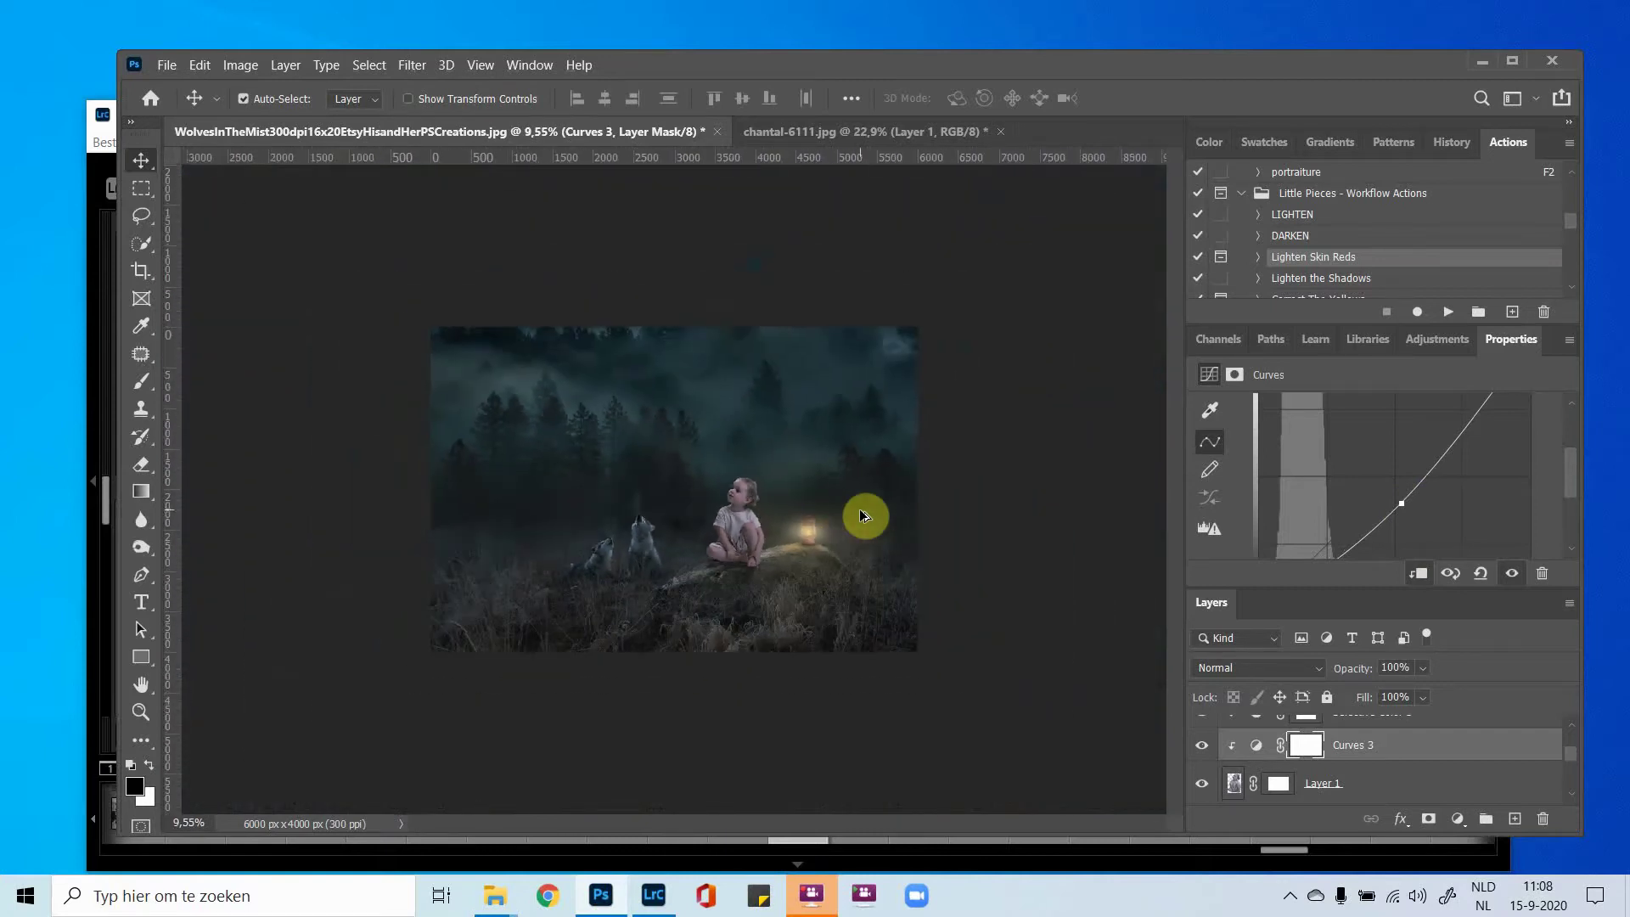
{"action": "scroll", "coordinate": [865, 515], "scroll_direction": "up", "scroll_amount": 4}
{"action": "scroll", "coordinate": [864, 515], "scroll_direction": "up", "scroll_amount": 1}
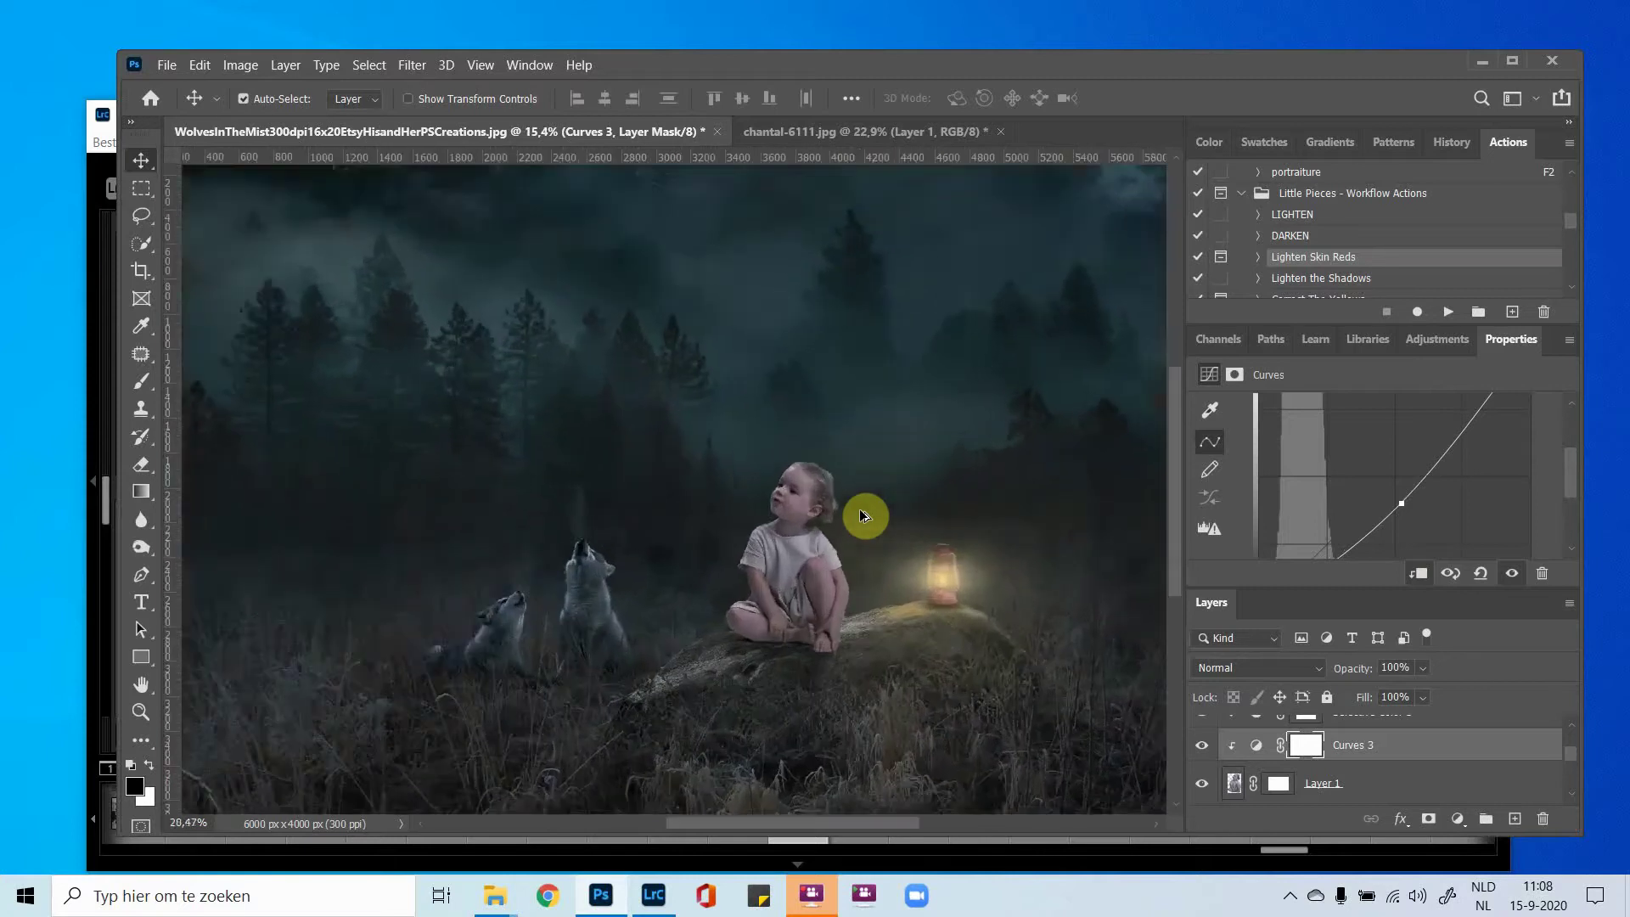
Examine the whole composite and review the layer stack from Lighten Skin Reds down to the Background.
{"action": "scroll", "coordinate": [864, 515], "scroll_direction": "down", "scroll_amount": 3}
{"action": "scroll", "coordinate": [750, 553], "scroll_direction": "down", "scroll_amount": 1}
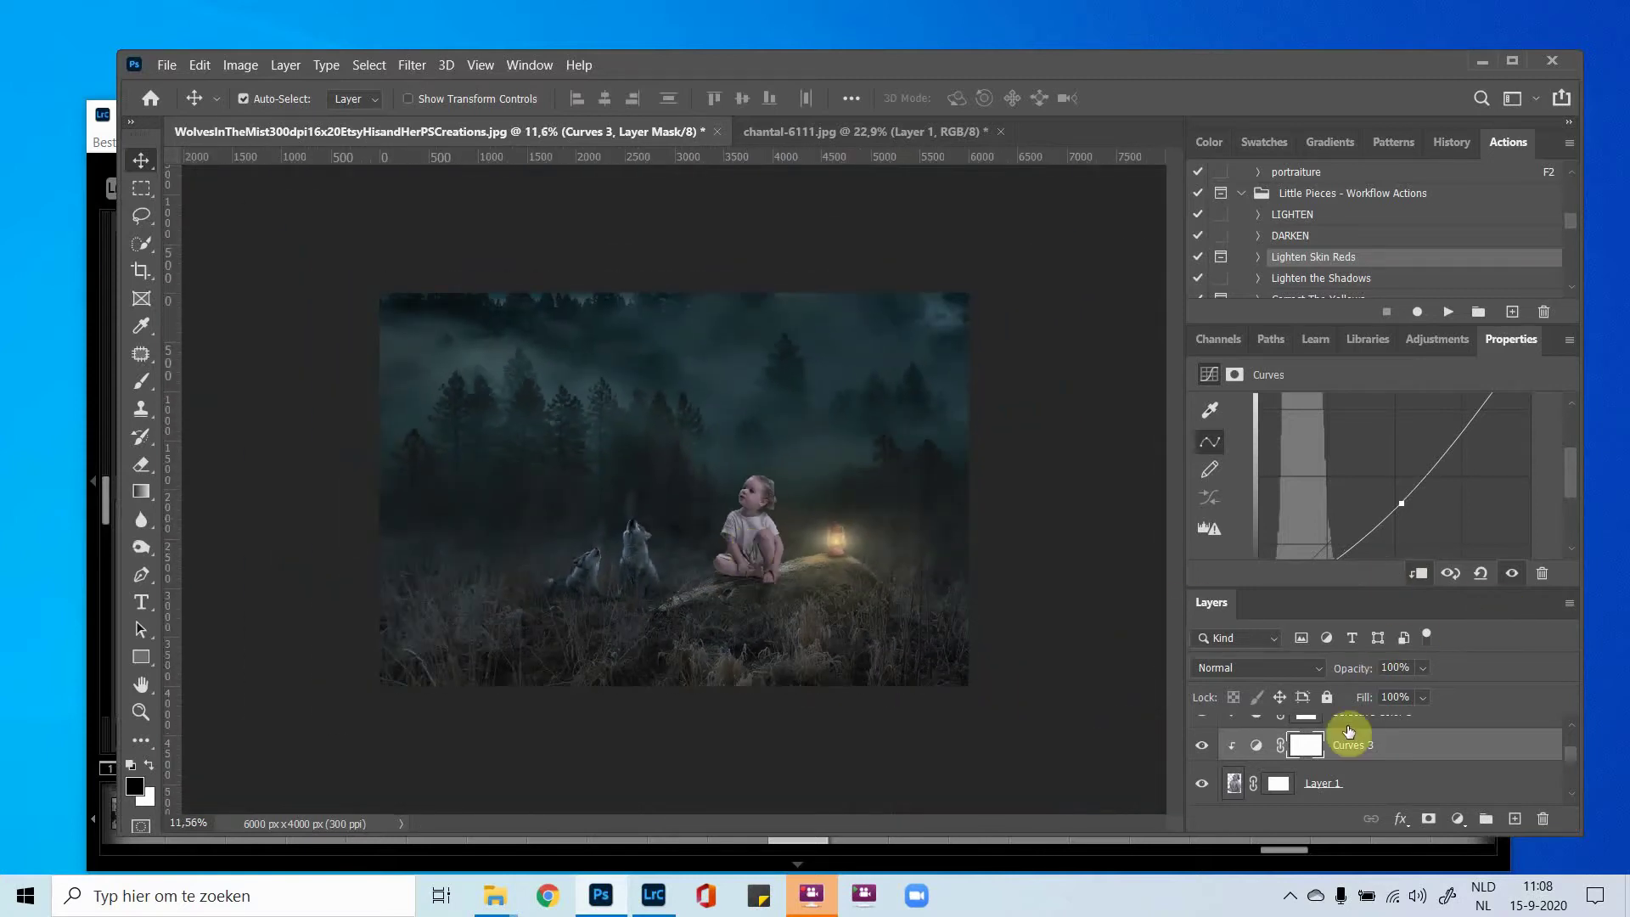
{"action": "scroll", "coordinate": [1348, 732], "scroll_direction": "up", "scroll_amount": 4}
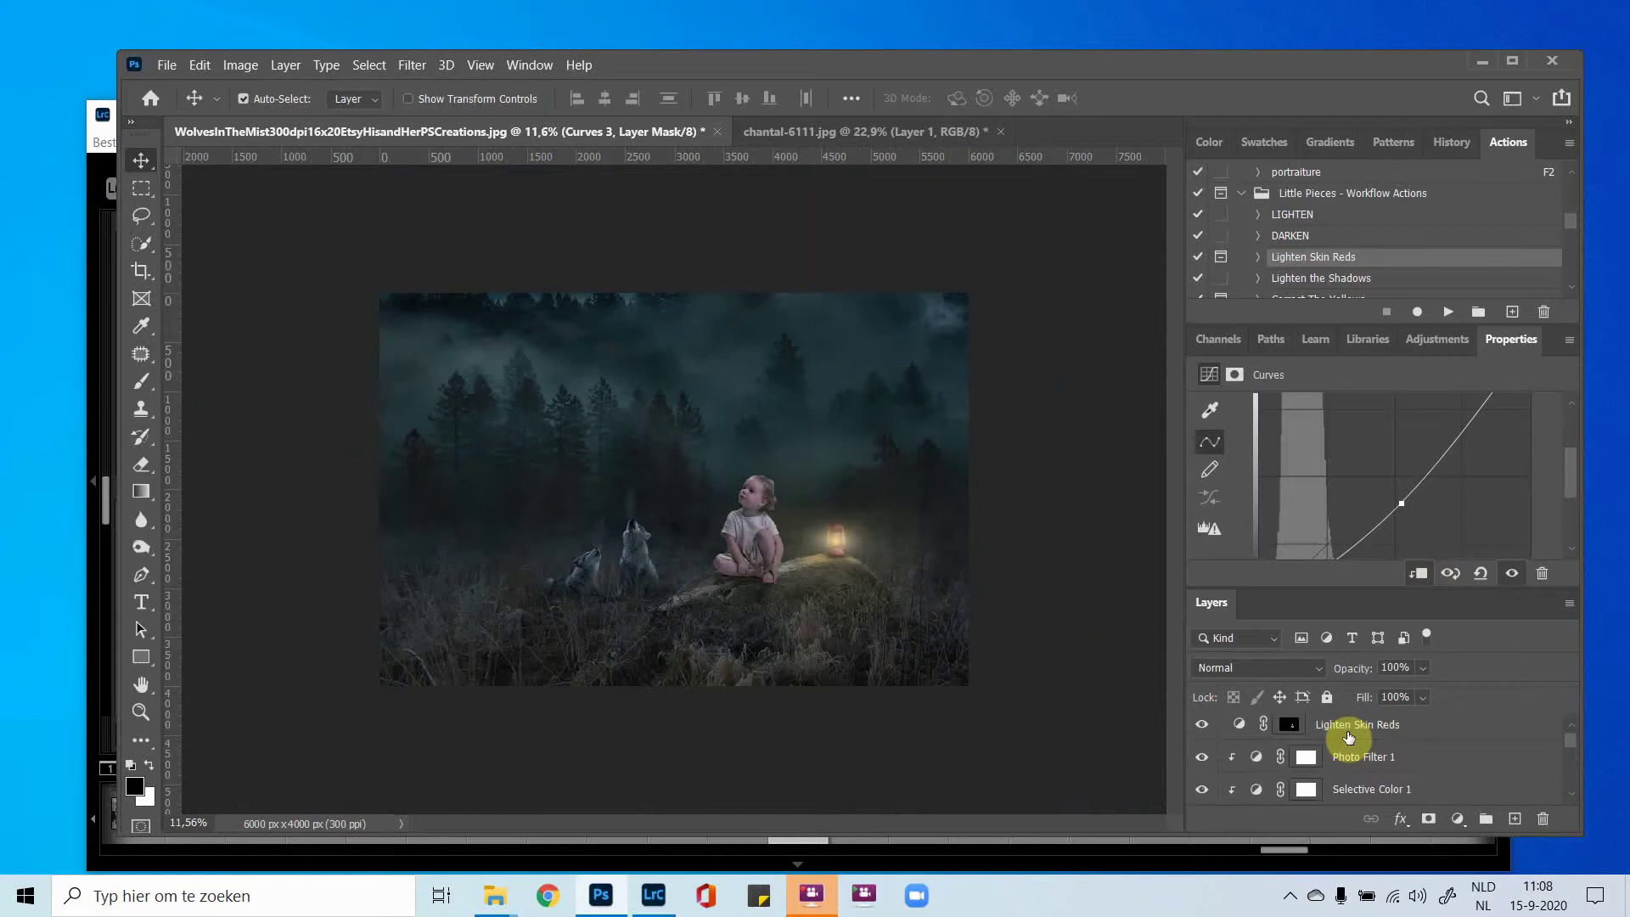
{"action": "scroll", "coordinate": [1350, 747], "scroll_direction": "down", "scroll_amount": 6}
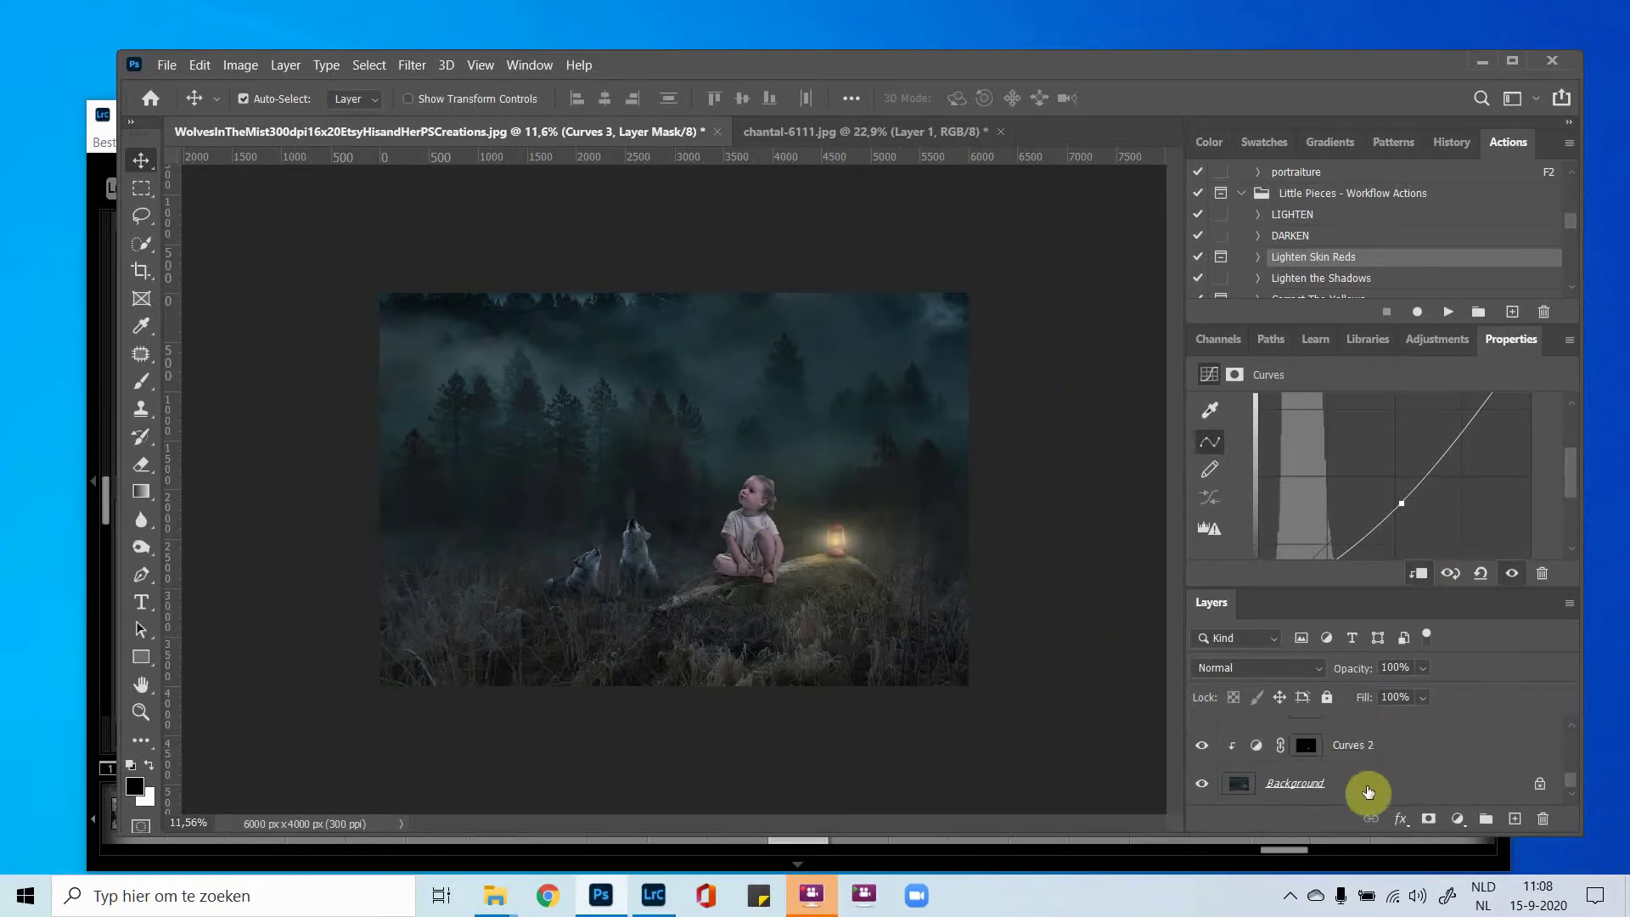
{"action": "scroll", "coordinate": [1368, 792], "scroll_direction": "up", "scroll_amount": 6}
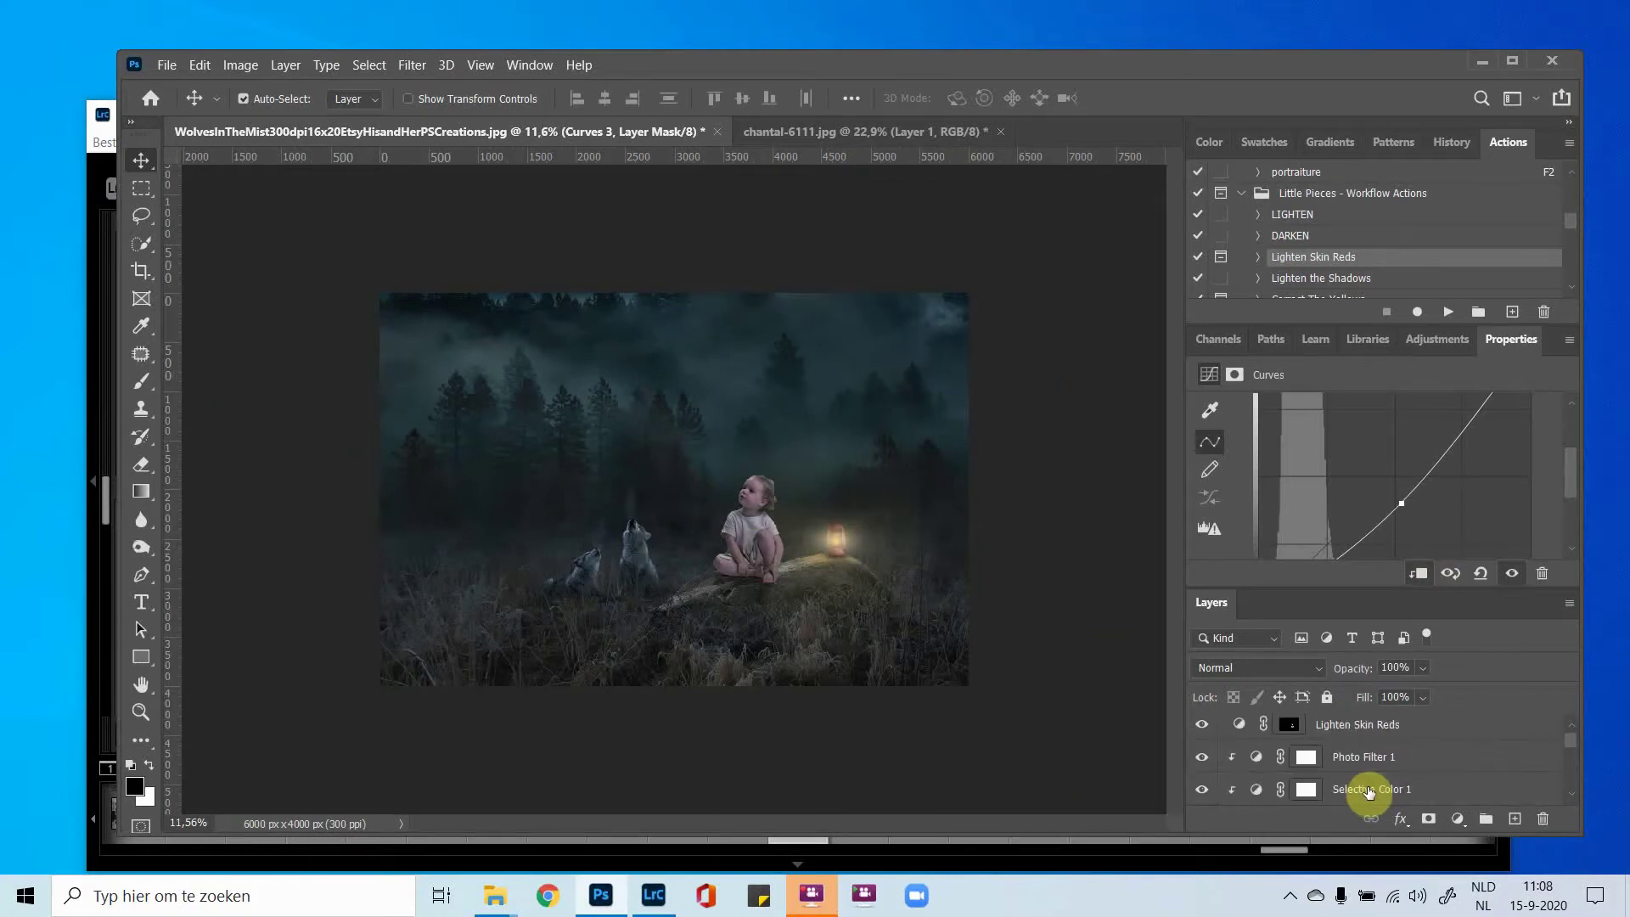
{"action": "scroll", "coordinate": [1368, 792], "scroll_direction": "up", "scroll_amount": 1}
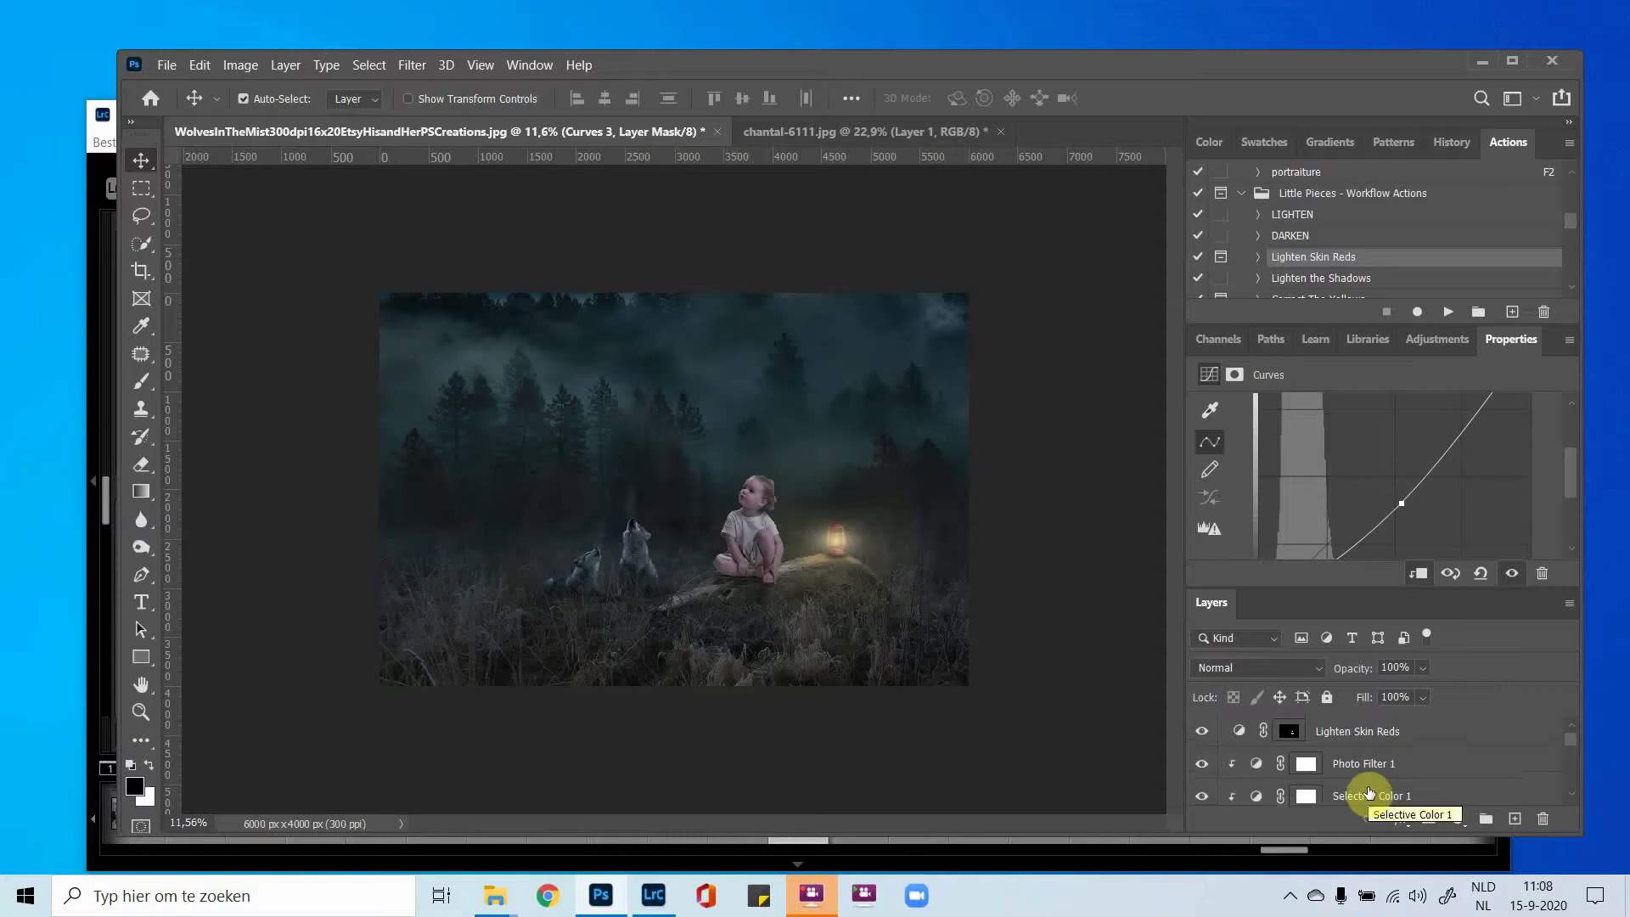
{"action": "scroll", "coordinate": [1368, 792], "scroll_direction": "down", "scroll_amount": 3}
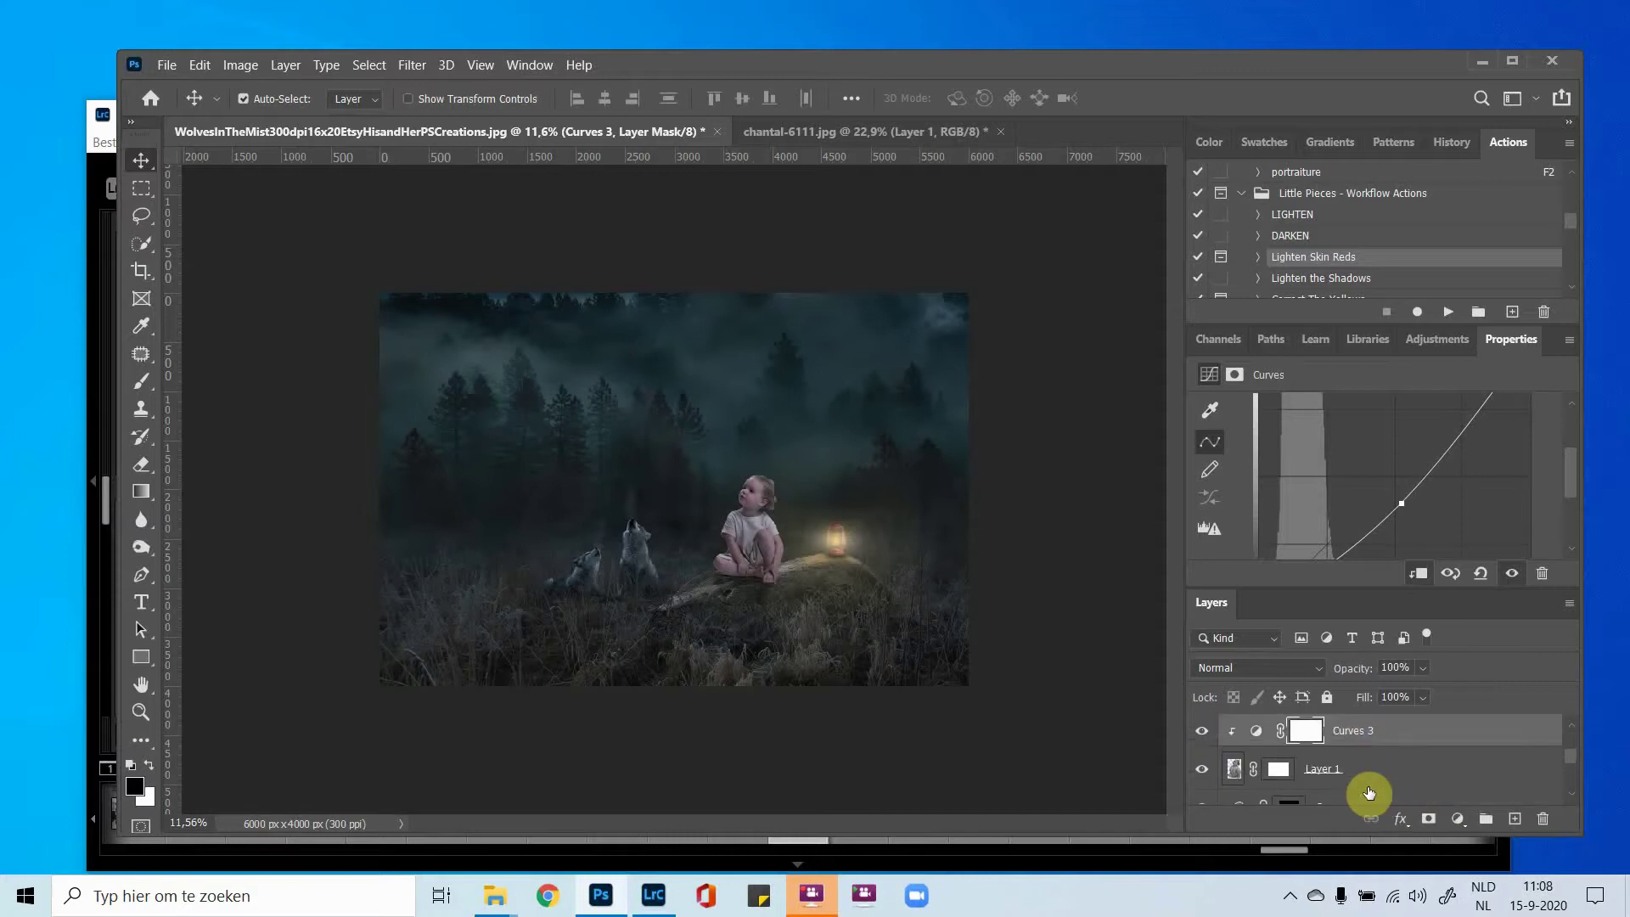
{"action": "scroll", "coordinate": [1368, 791], "scroll_direction": "down", "scroll_amount": 1}
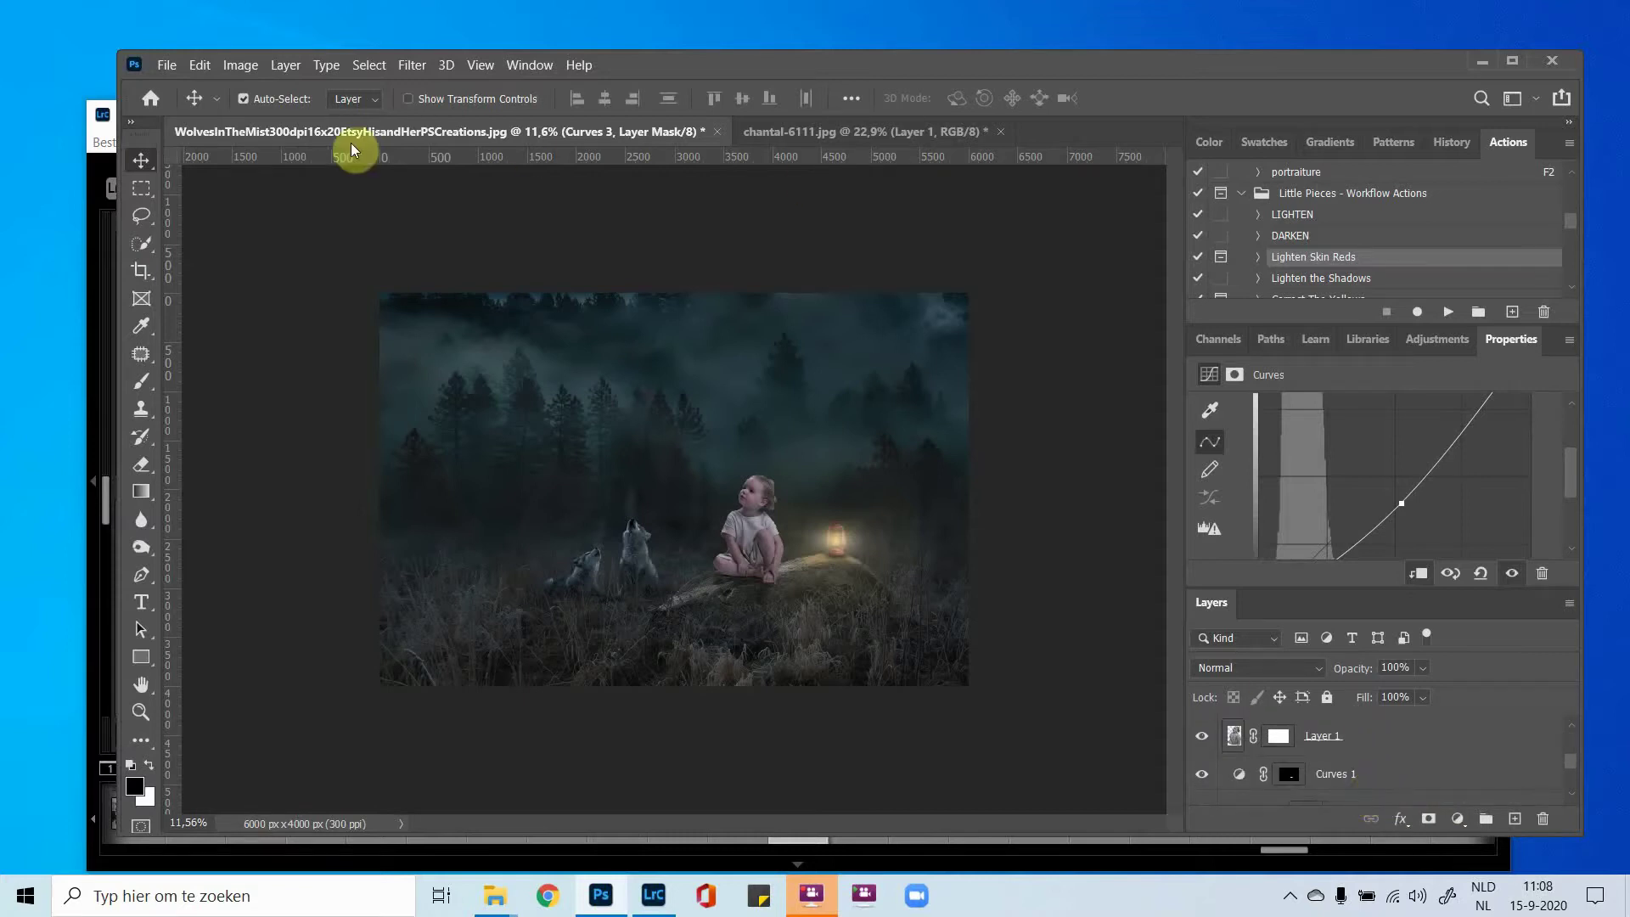
Open the glow overlay file 1 from the SUNLIGHT folder on the Data (D:) drive.
{"action": "left_click", "coordinate": [167, 64]}
{"action": "left_click", "coordinate": [182, 104]}
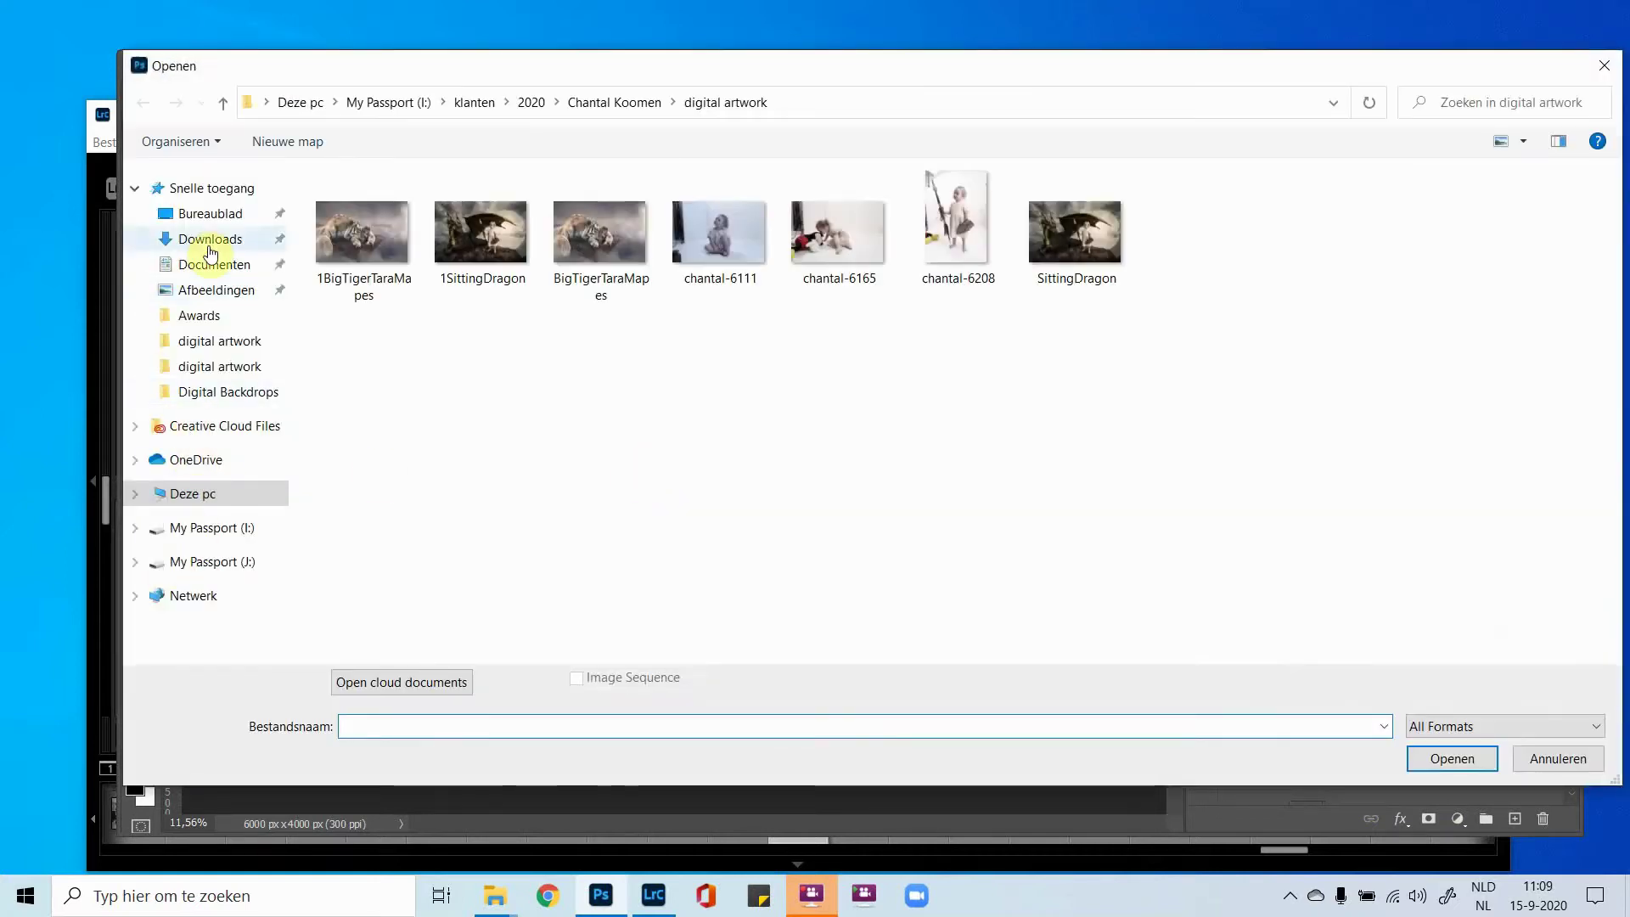
{"action": "left_click", "coordinate": [209, 582]}
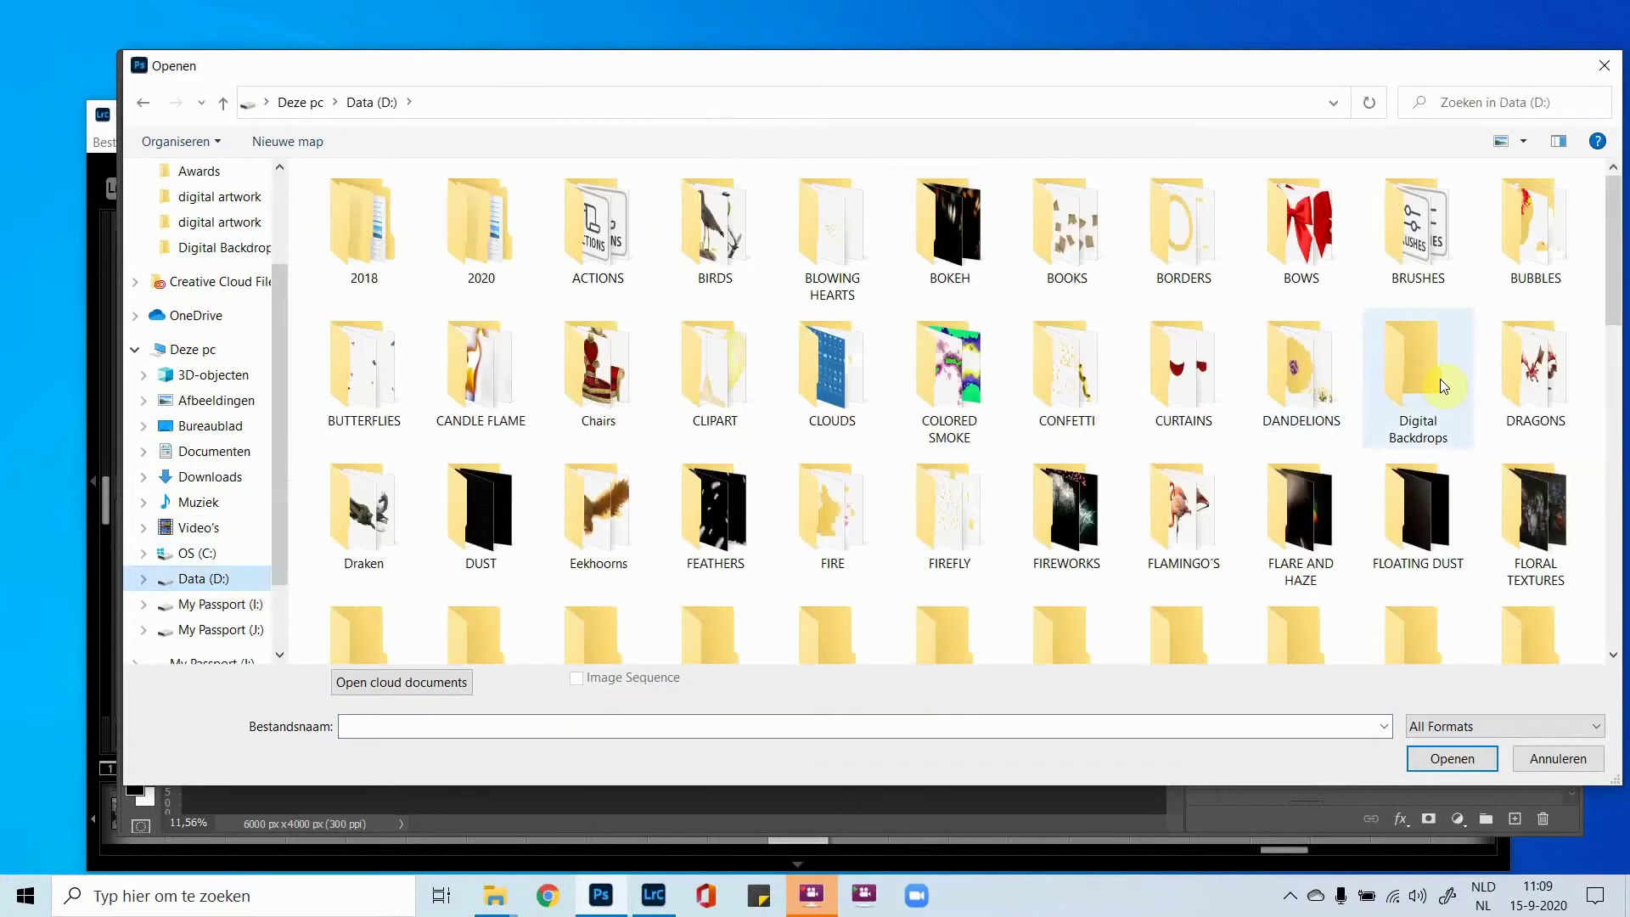
{"action": "scroll", "coordinate": [1153, 471], "scroll_direction": "down", "scroll_amount": 2}
{"action": "scroll", "coordinate": [1153, 471], "scroll_direction": "down", "scroll_amount": 5}
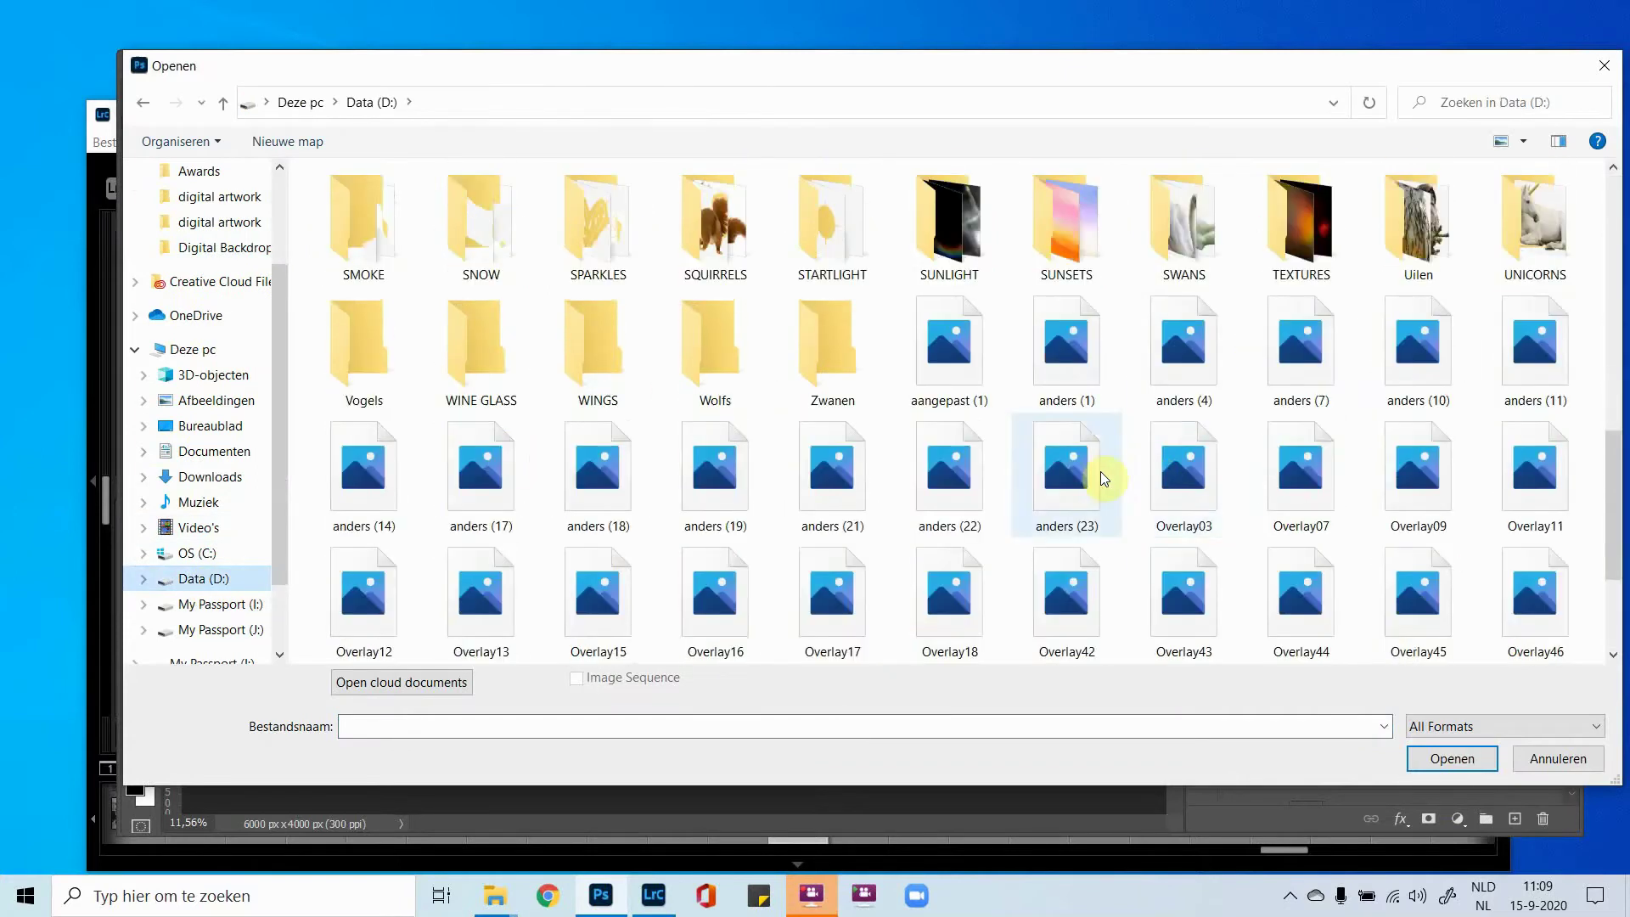
{"action": "scroll", "coordinate": [1037, 450], "scroll_direction": "up", "scroll_amount": 2}
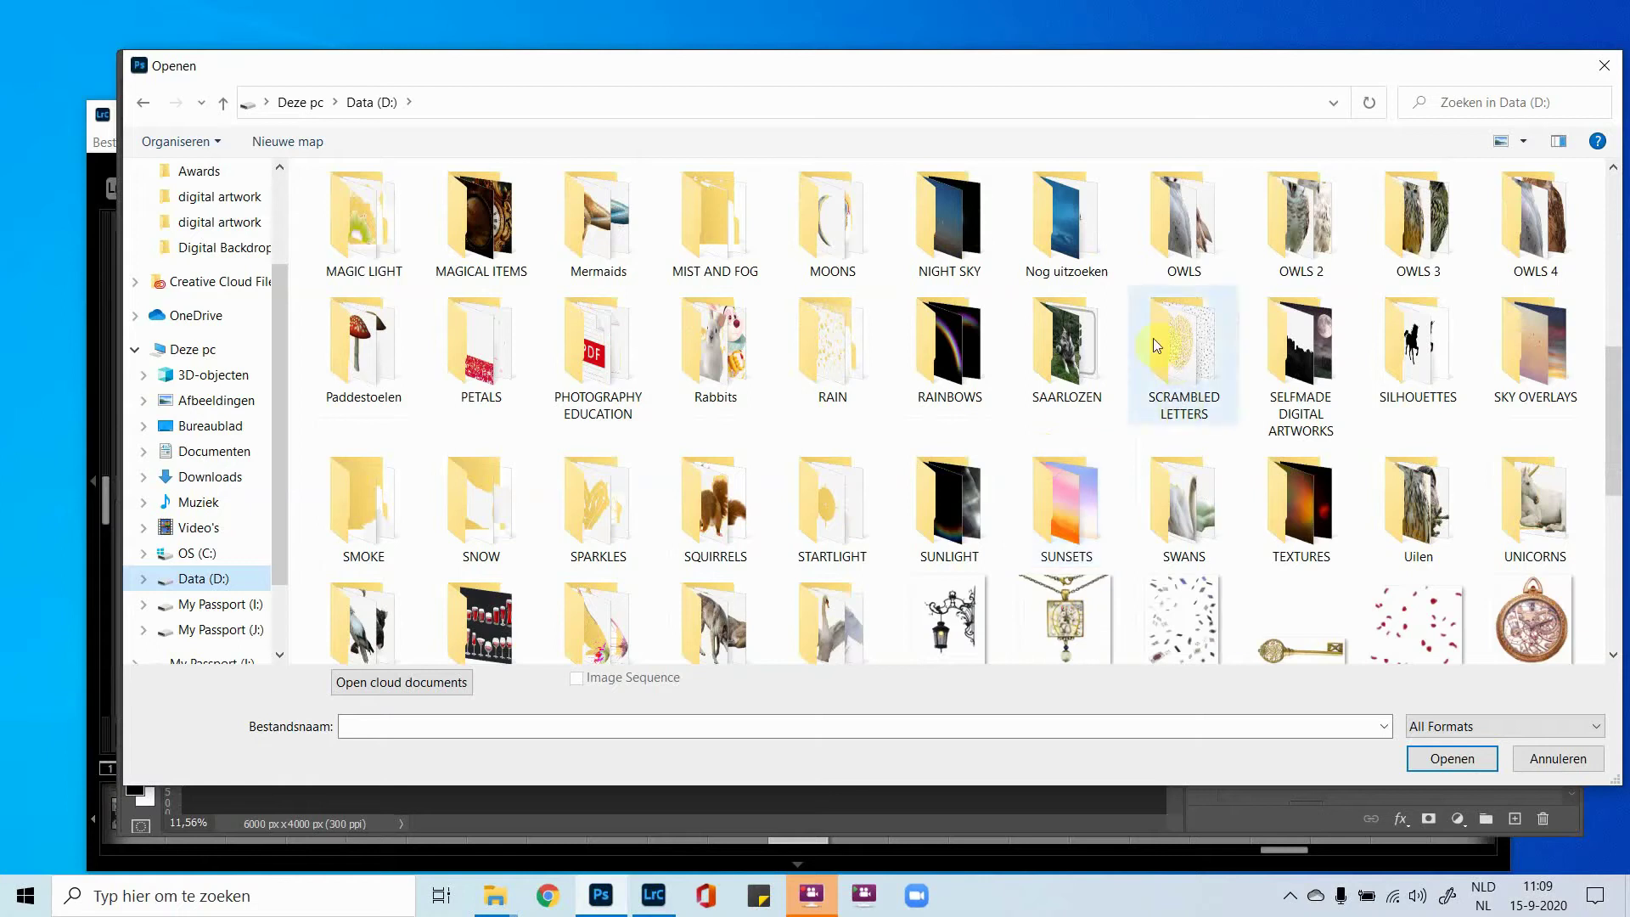
{"action": "double_click", "coordinate": [970, 506]}
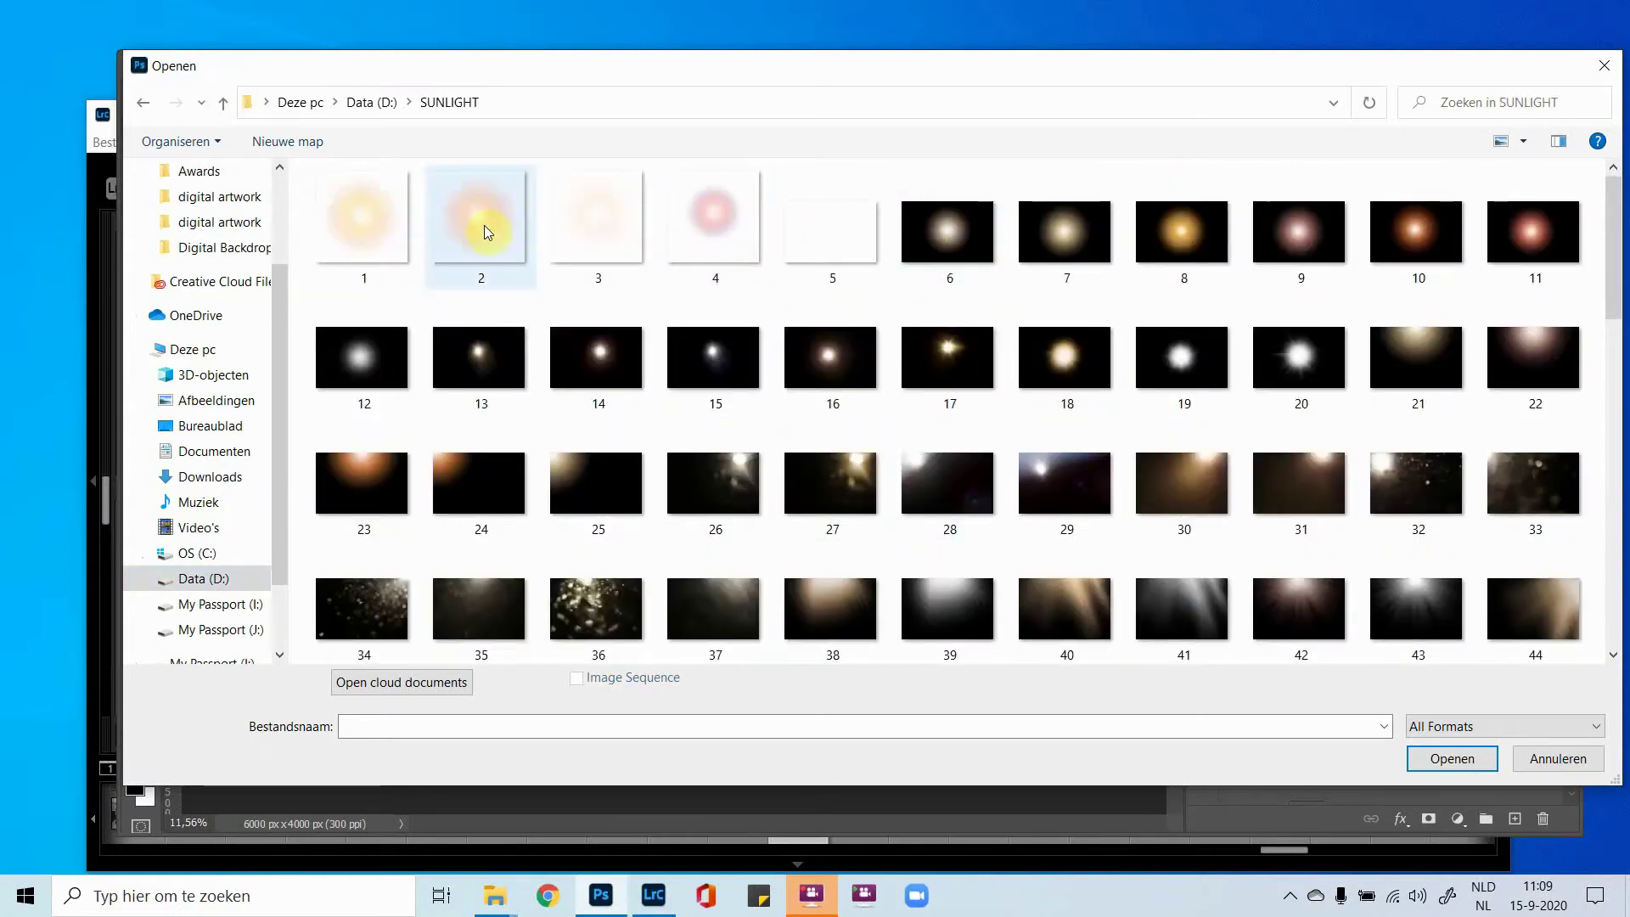
{"action": "left_click", "coordinate": [387, 221]}
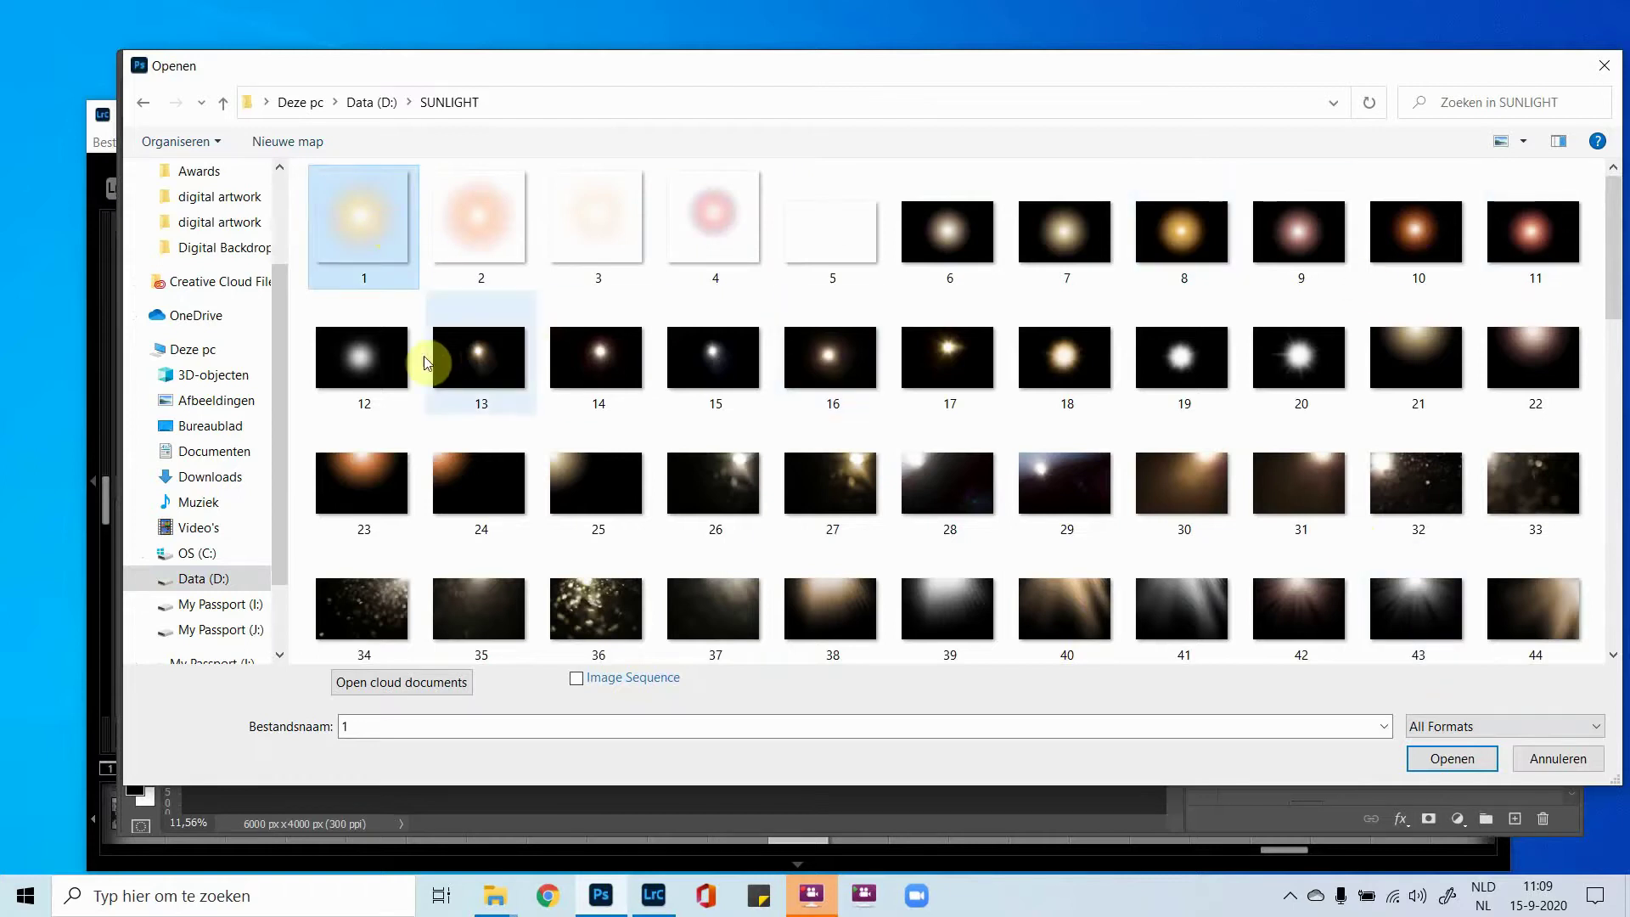
{"action": "left_click", "coordinate": [1443, 760]}
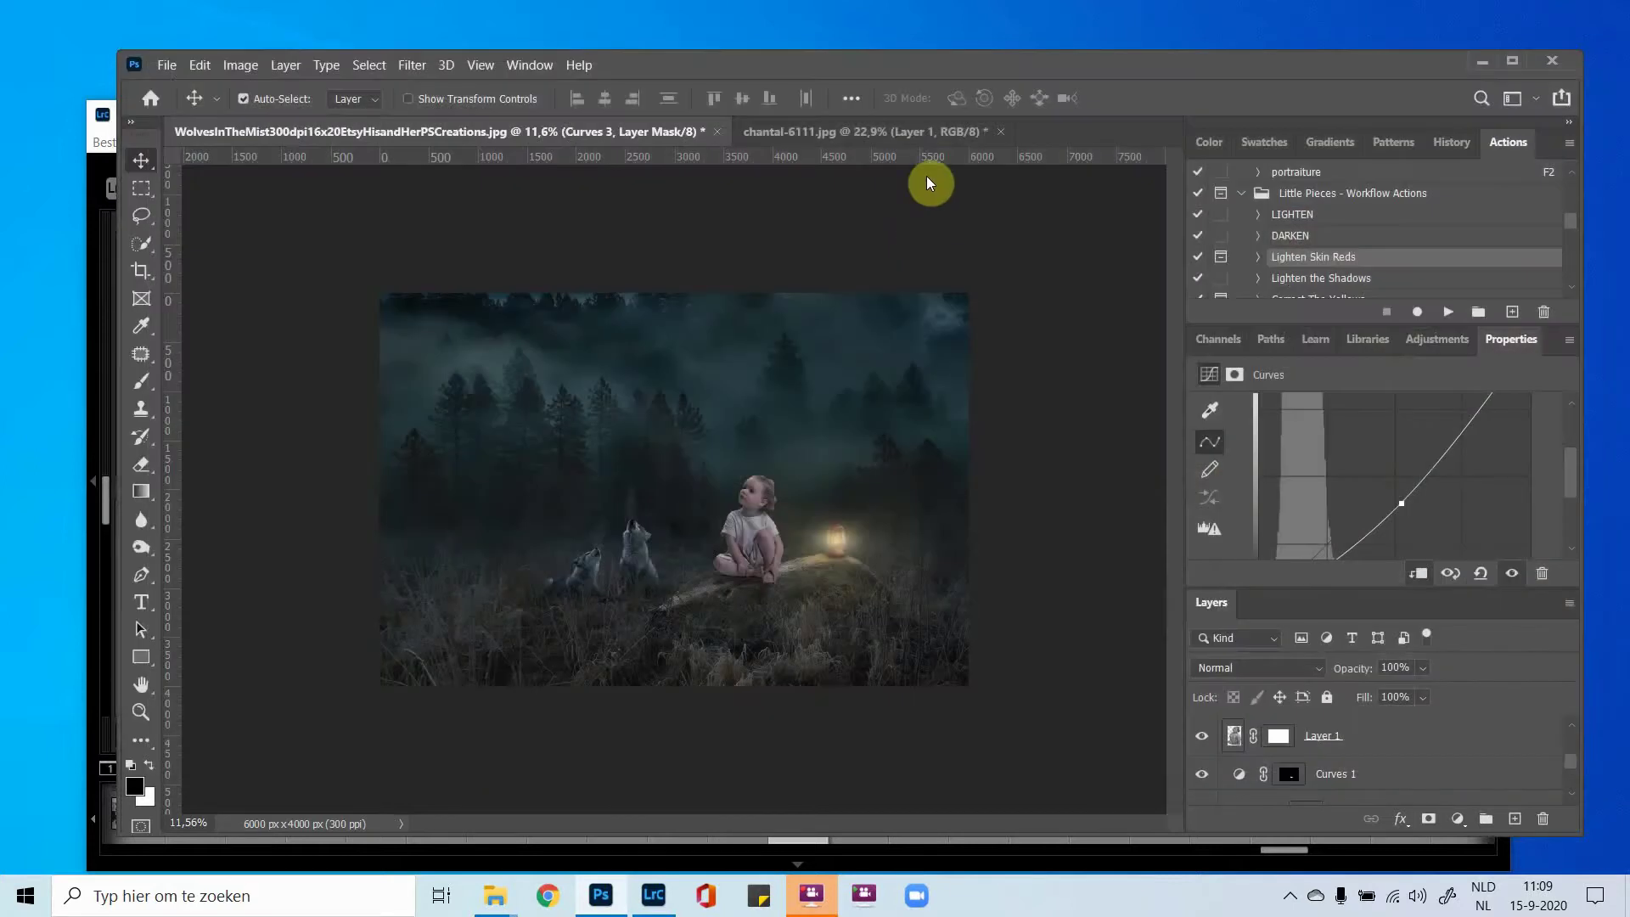
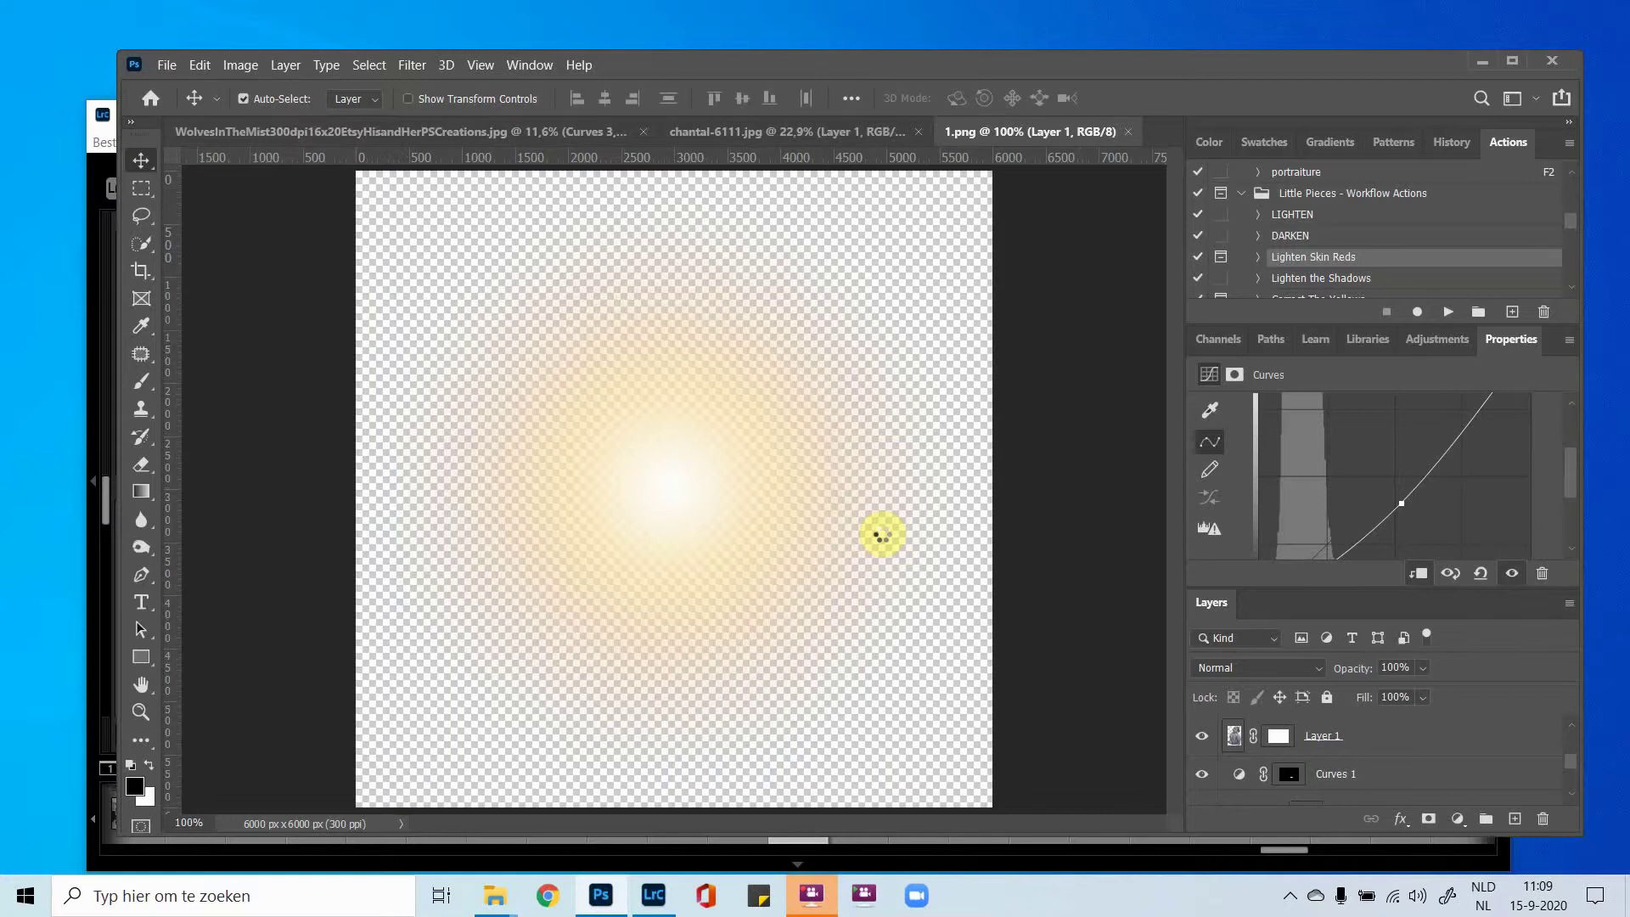
Duplicate the glow layer from 1.png into the WolvesInTheMist300dpi16x20EtsyHisandHerPSCreations.jpg document and switch to that document.
{"action": "right_click", "coordinate": [1320, 742]}
{"action": "left_click", "coordinate": [1388, 140]}
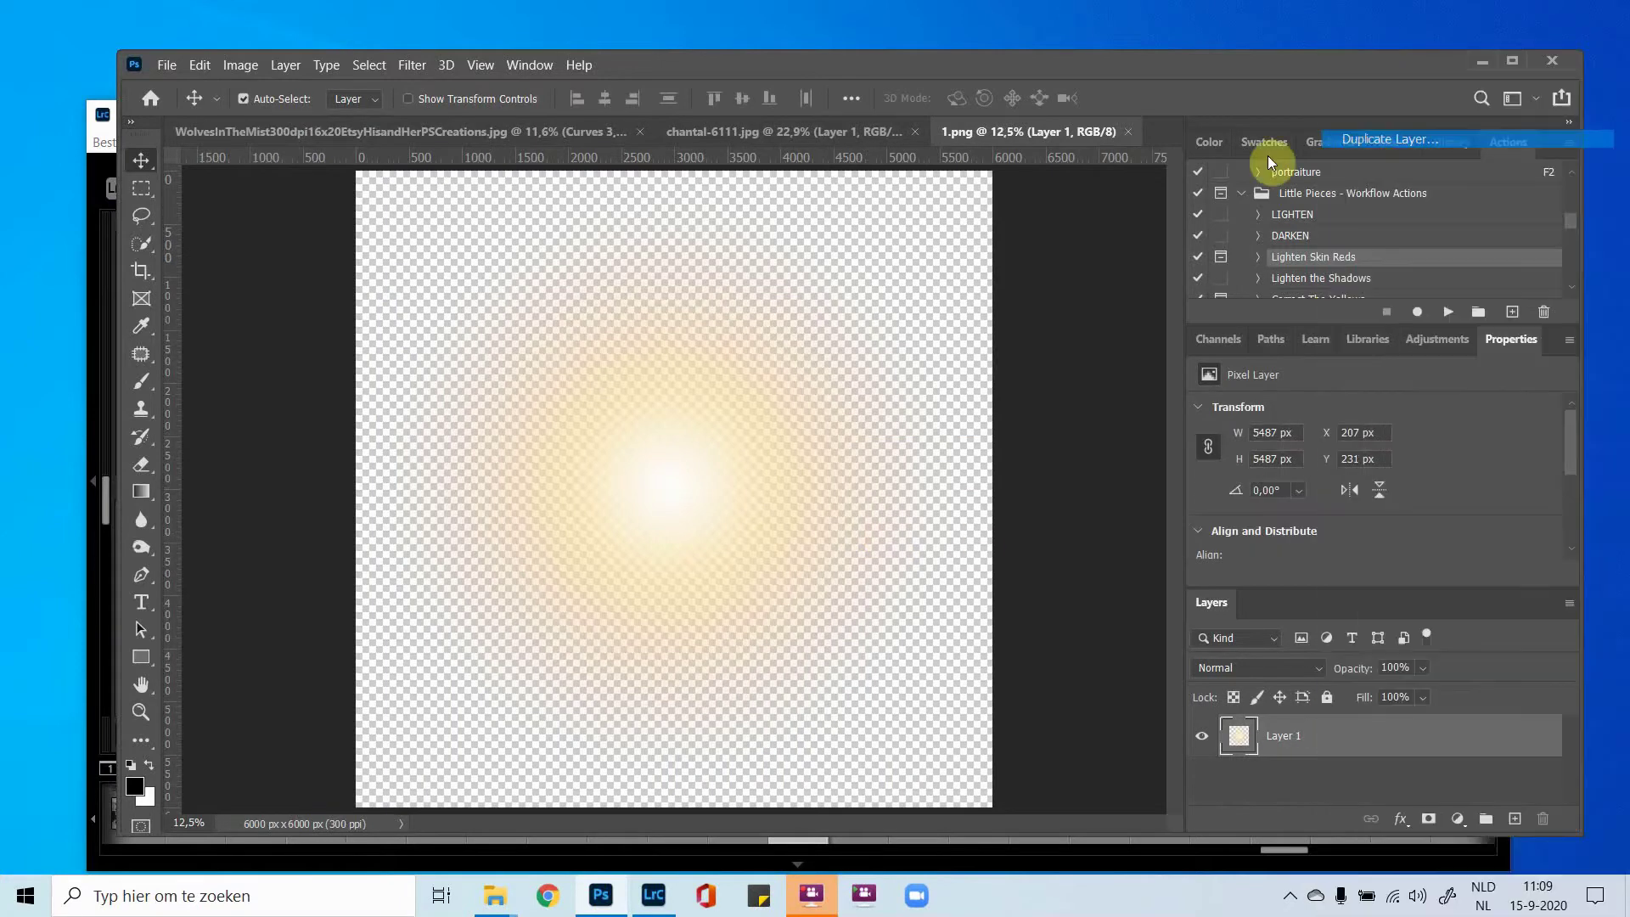
{"action": "left_click", "coordinate": [750, 341]}
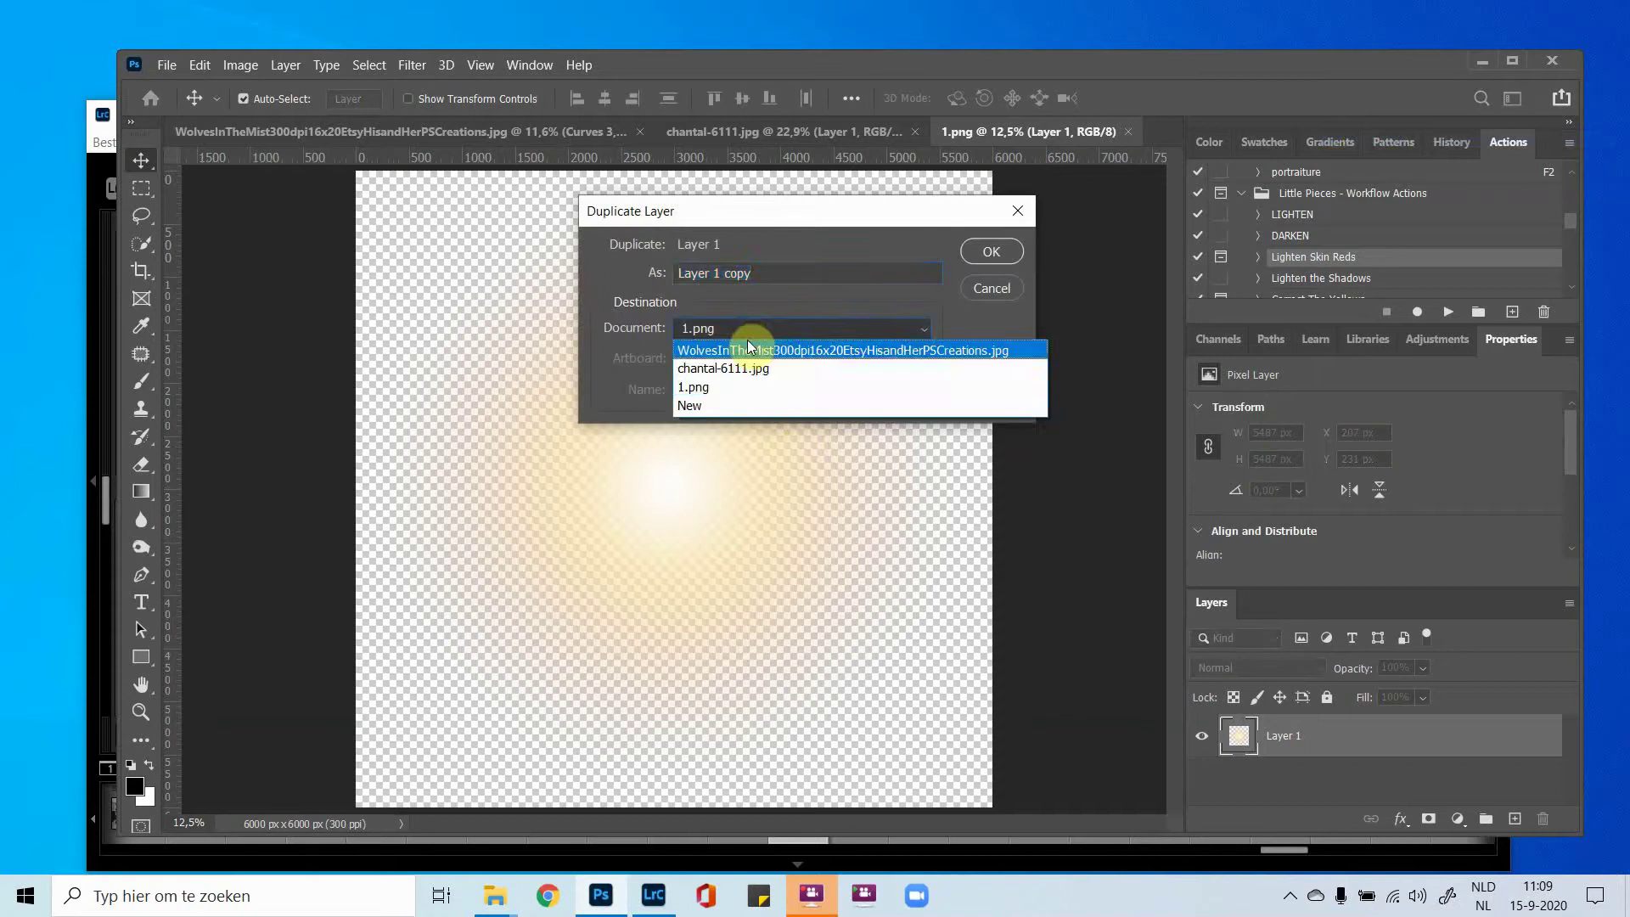
{"action": "left_click", "coordinate": [770, 349]}
{"action": "left_click", "coordinate": [1005, 252]}
{"action": "left_click", "coordinate": [340, 131]}
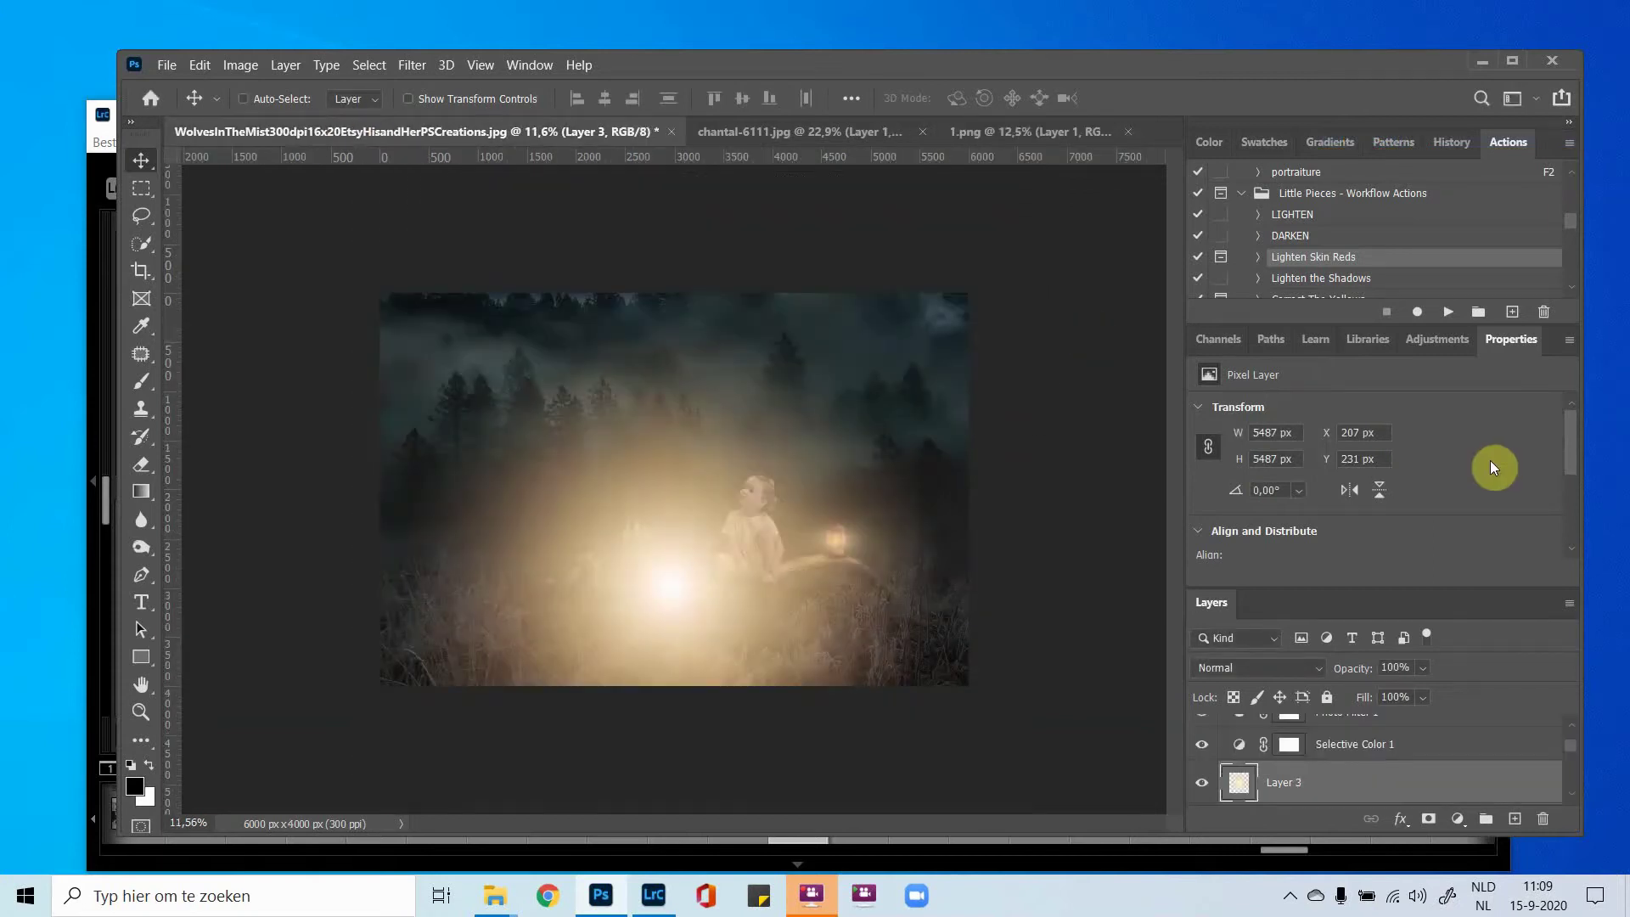
Scale the glow on Layer 3 down to about 1672 px square and position it over the lantern.
{"action": "key", "text": "ctrl+t"}
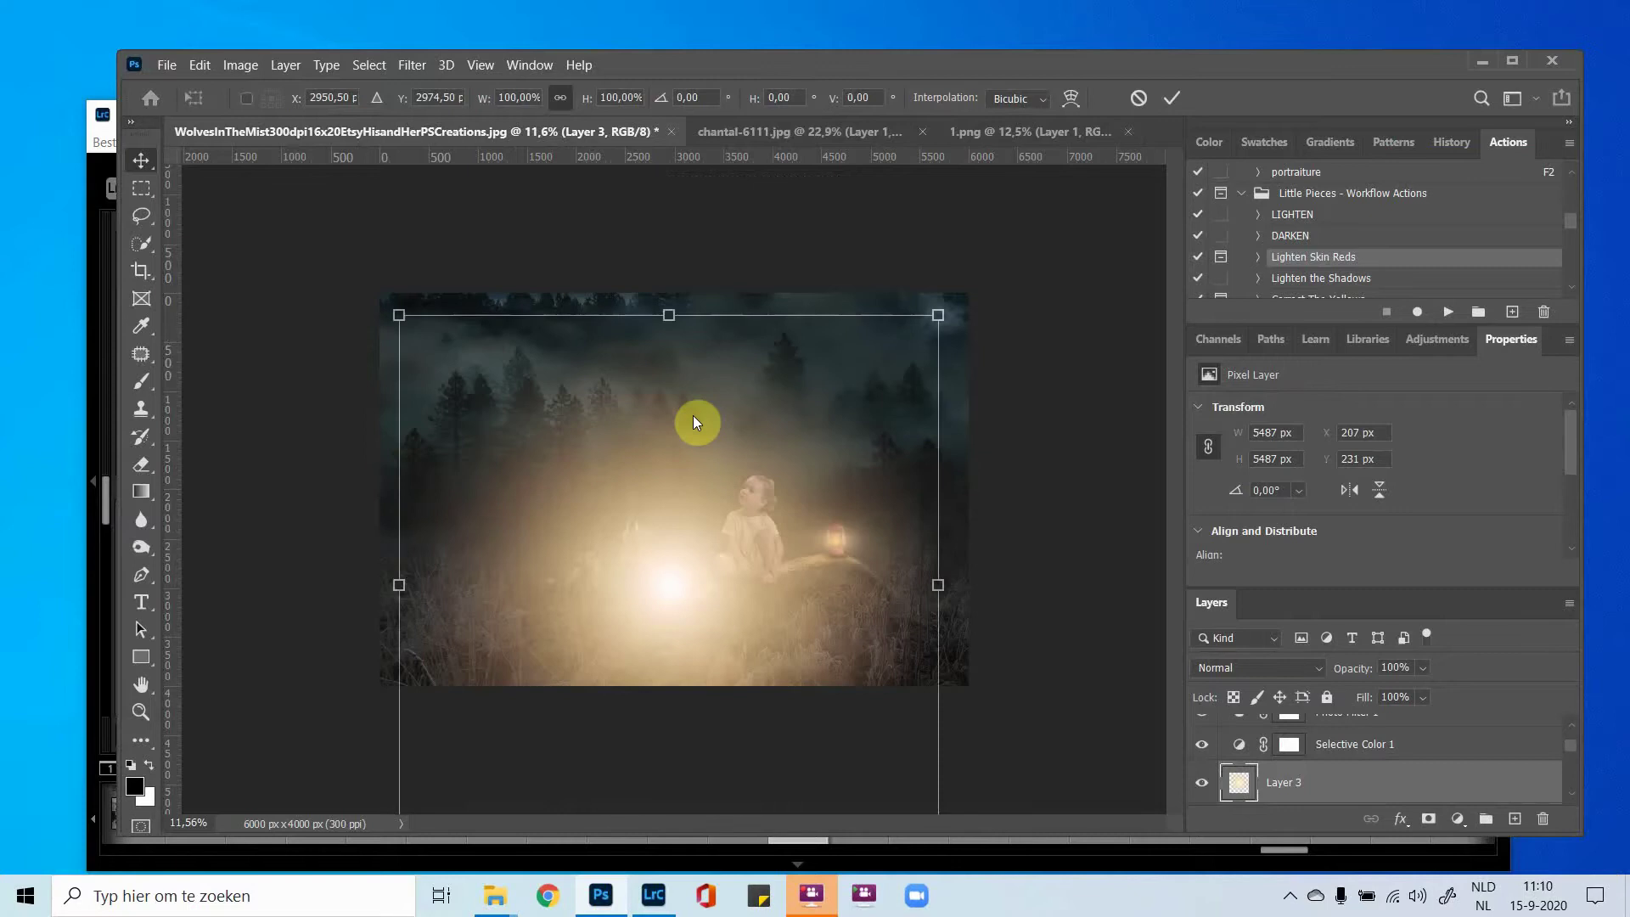
{"action": "left_click_drag", "start_coordinate": [938, 315], "coordinate": [584, 652]}
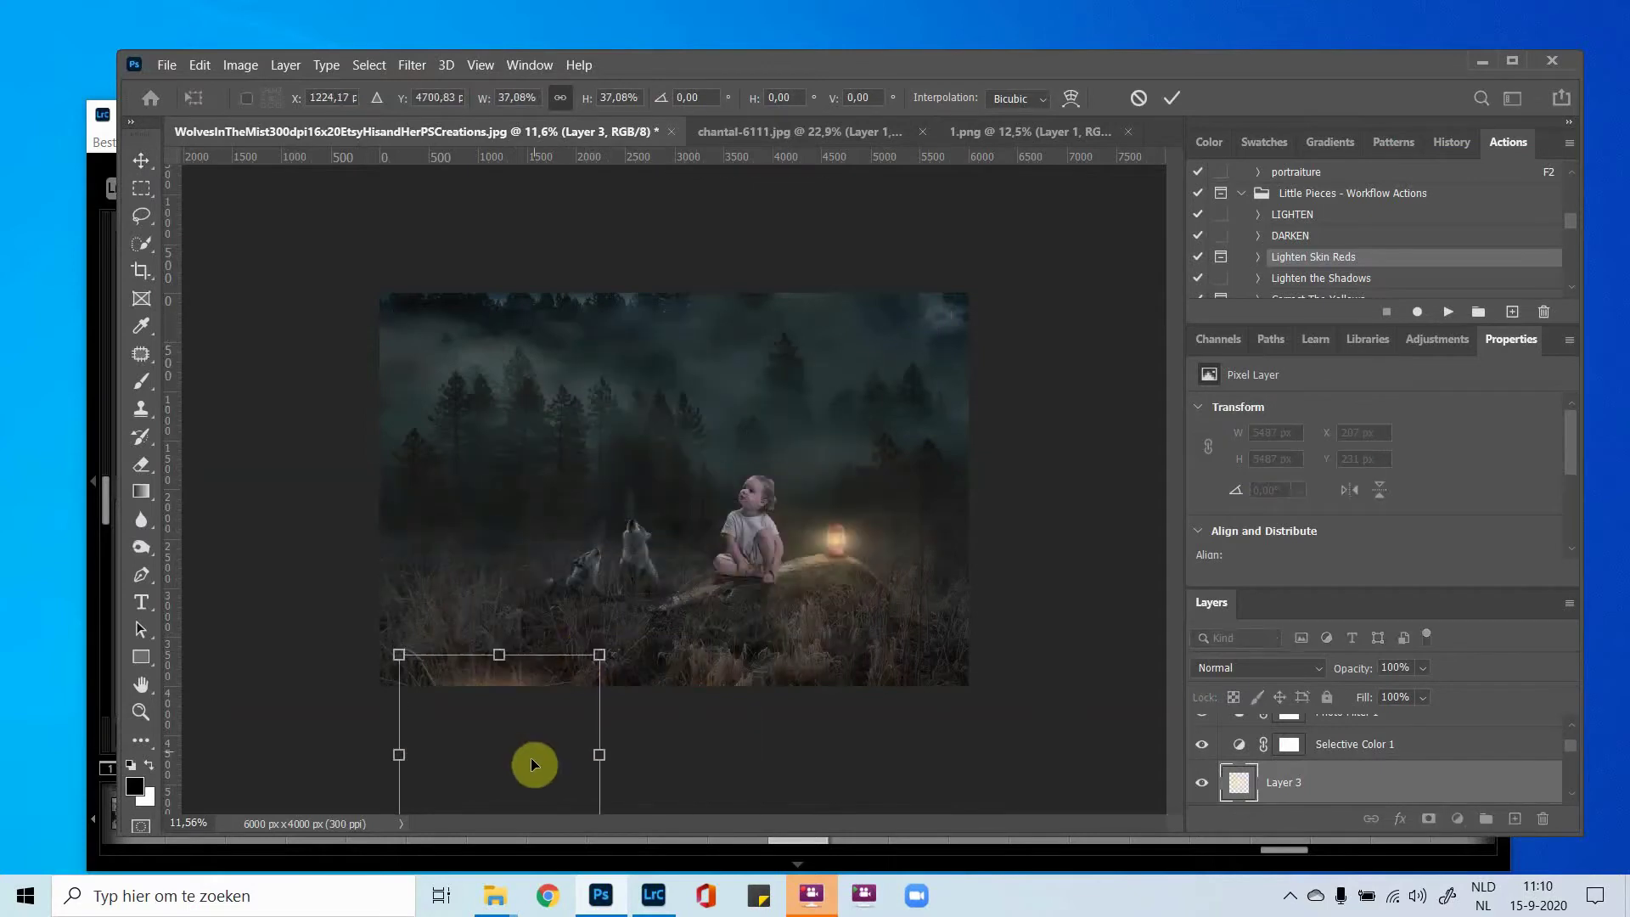
{"action": "left_click_drag", "start_coordinate": [531, 760], "coordinate": [877, 566]}
{"action": "left_click_drag", "start_coordinate": [940, 447], "coordinate": [864, 524]}
{"action": "left_click_drag", "start_coordinate": [864, 525], "coordinate": [826, 571]}
{"action": "left_click_drag", "start_coordinate": [804, 626], "coordinate": [684, 629]}
{"action": "left_click_drag", "start_coordinate": [815, 600], "coordinate": [847, 584]}
{"action": "left_click", "coordinate": [1171, 97]}
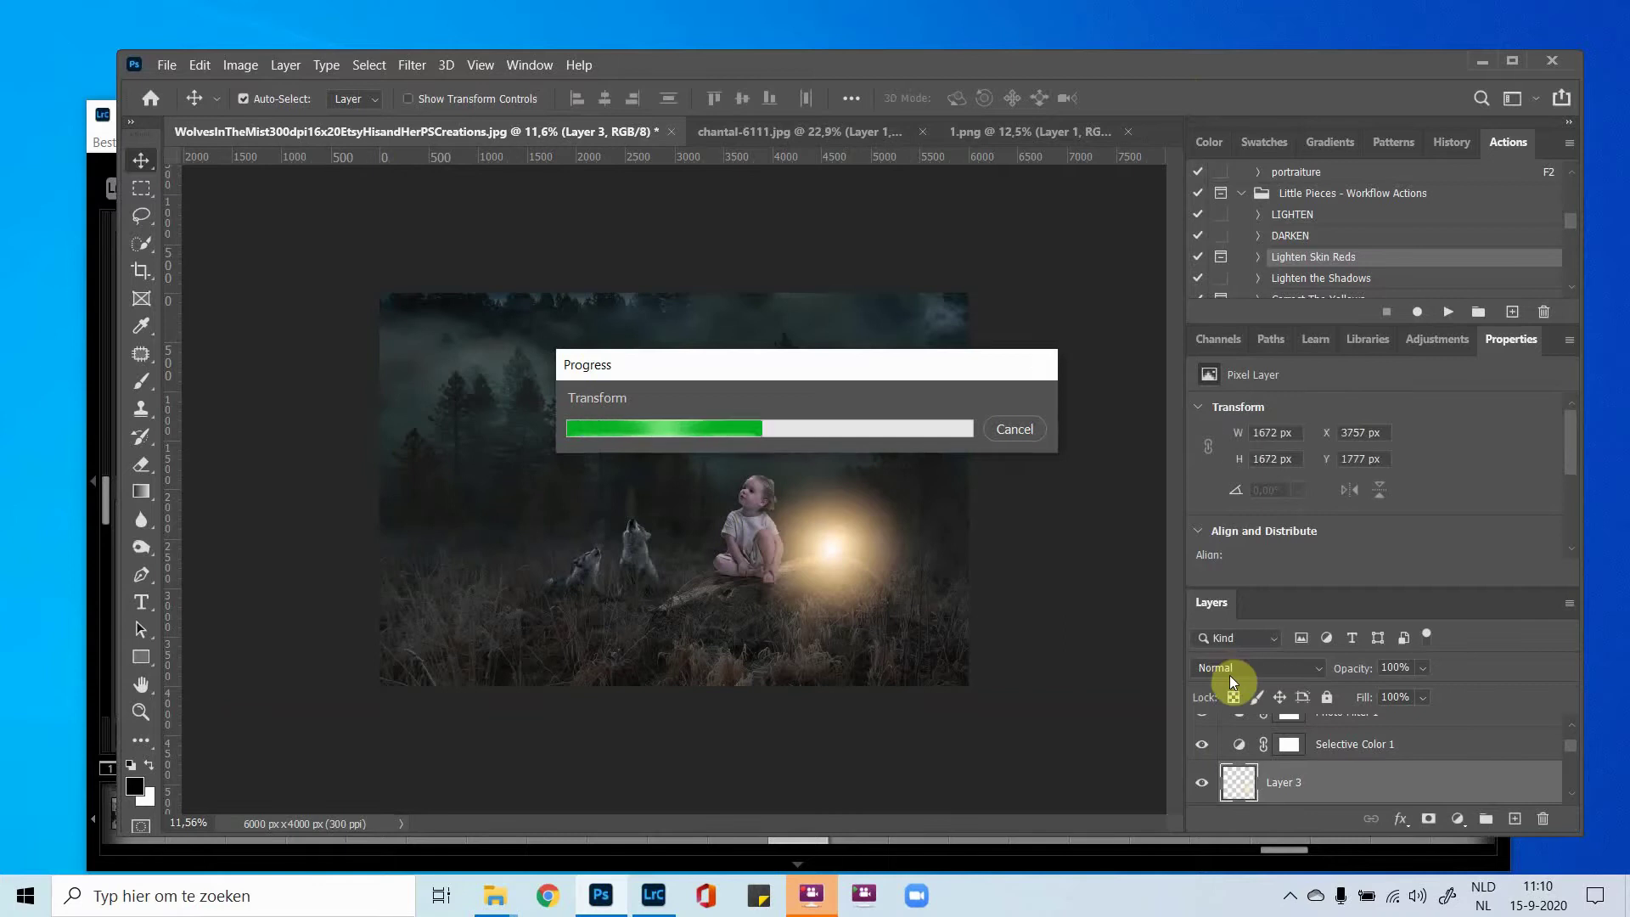
Set Layer 3's blend mode to Screen and compare the scene with the glow hidden and shown.
{"action": "left_click", "coordinate": [1229, 675]}
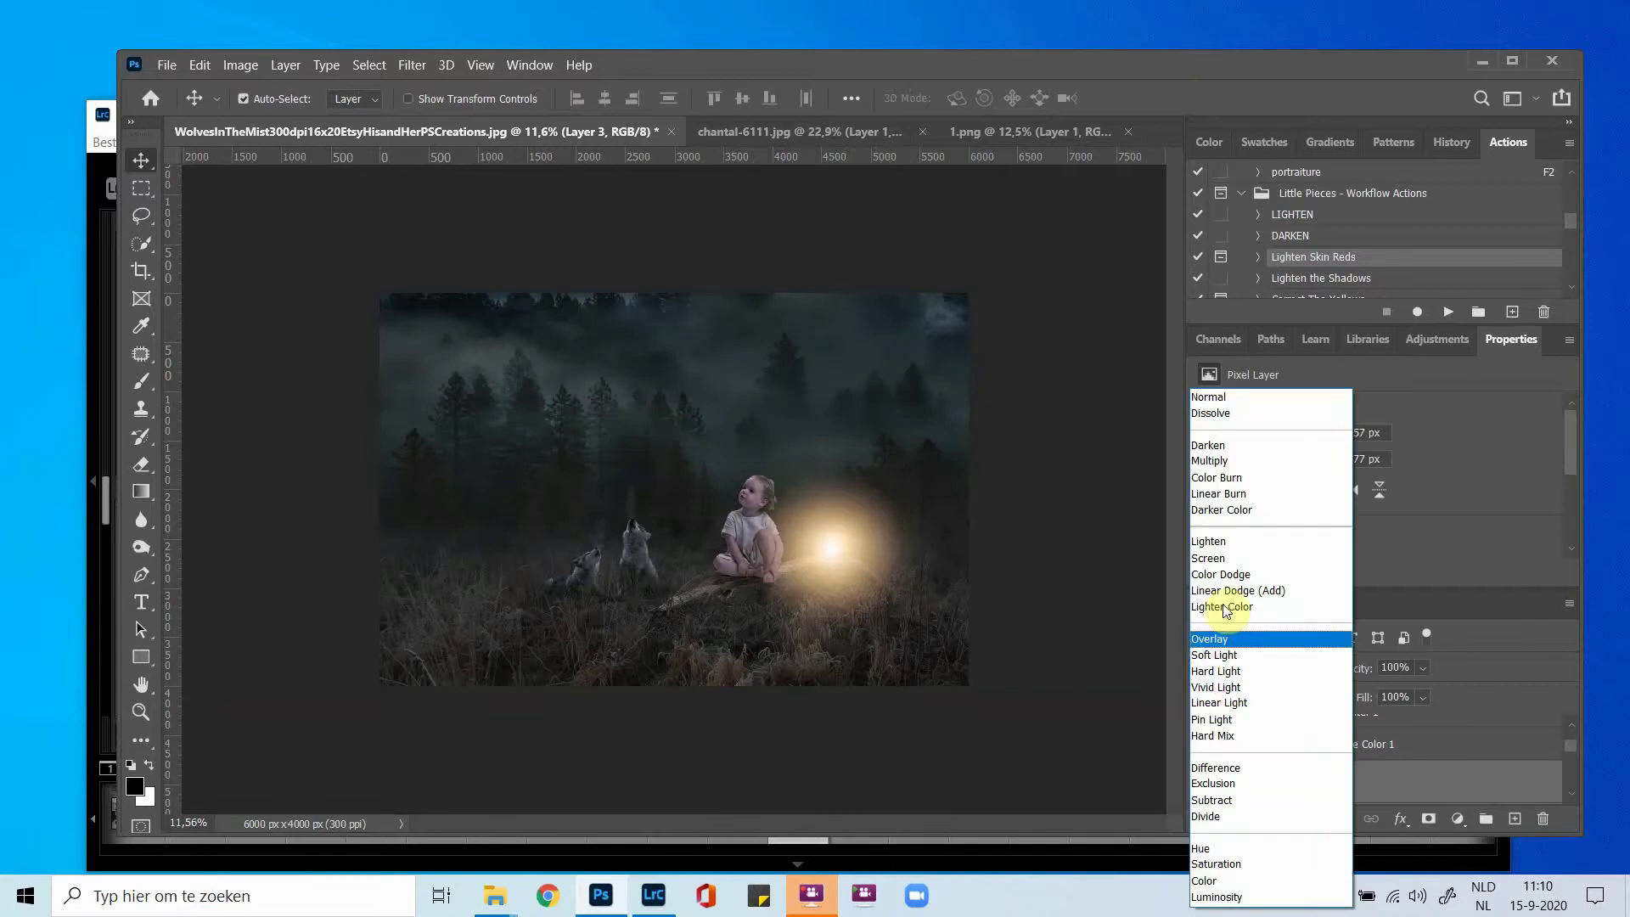
{"action": "left_click", "coordinate": [1219, 561]}
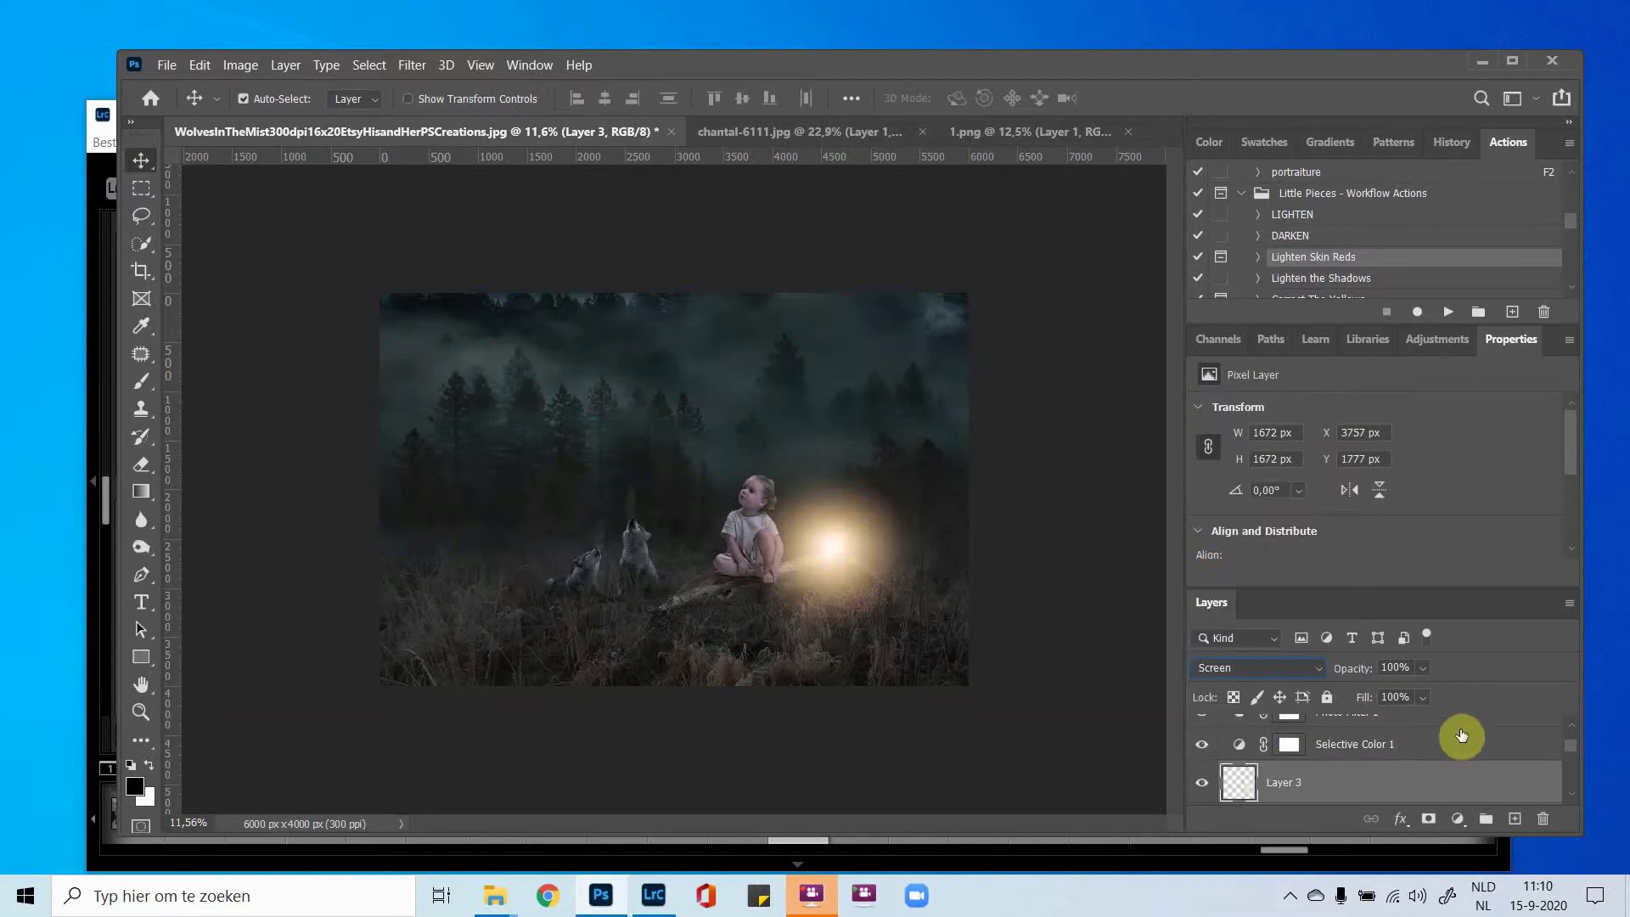
{"action": "left_click", "coordinate": [1201, 782]}
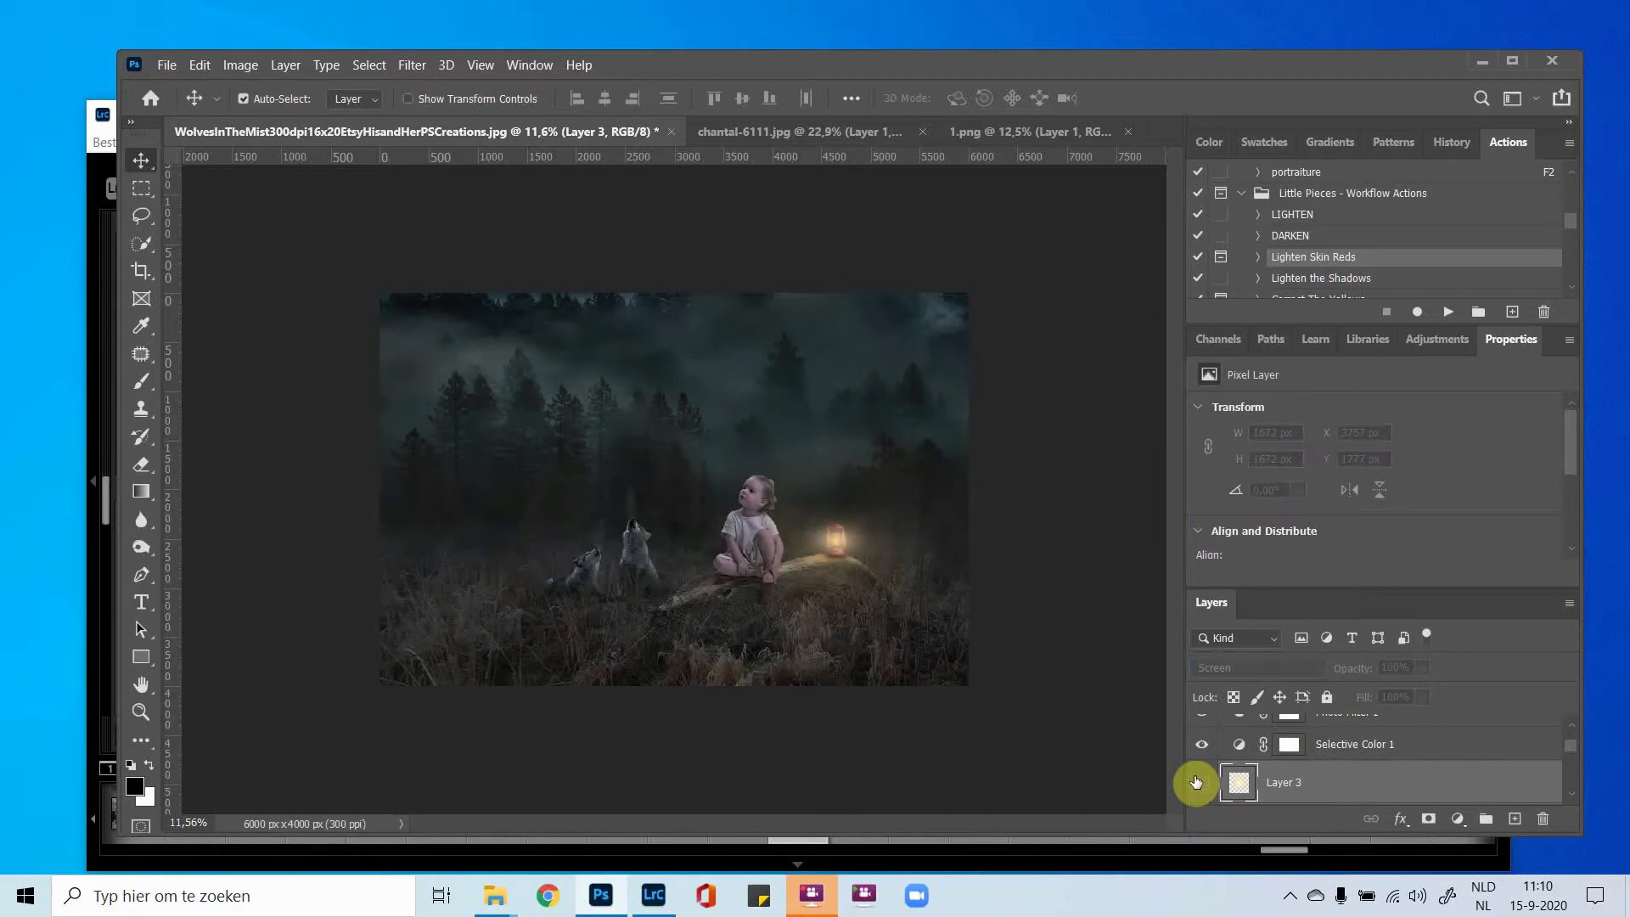
{"action": "left_click", "coordinate": [1201, 782]}
{"action": "left_click", "coordinate": [1200, 782]}
{"action": "left_click", "coordinate": [1199, 782]}
{"action": "scroll", "coordinate": [1357, 771], "scroll_direction": "down", "scroll_amount": 2}
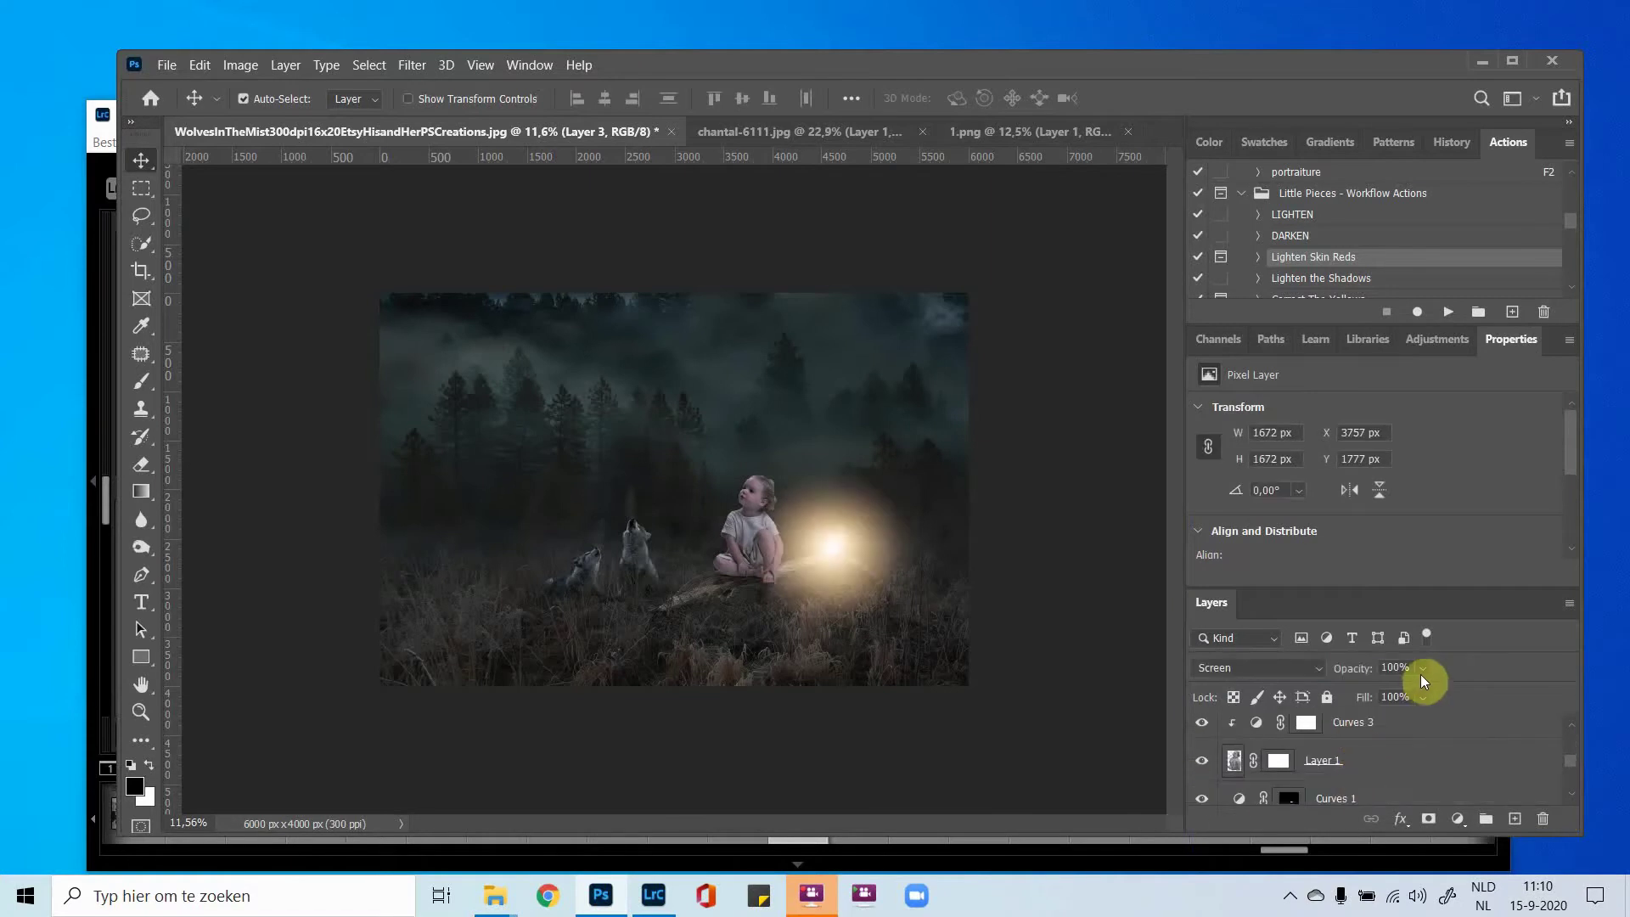
Lower Layer 3's opacity to 55% and compare the lantern with and without the glow.
{"action": "left_click_drag", "start_coordinate": [1420, 701], "coordinate": [1405, 703]}
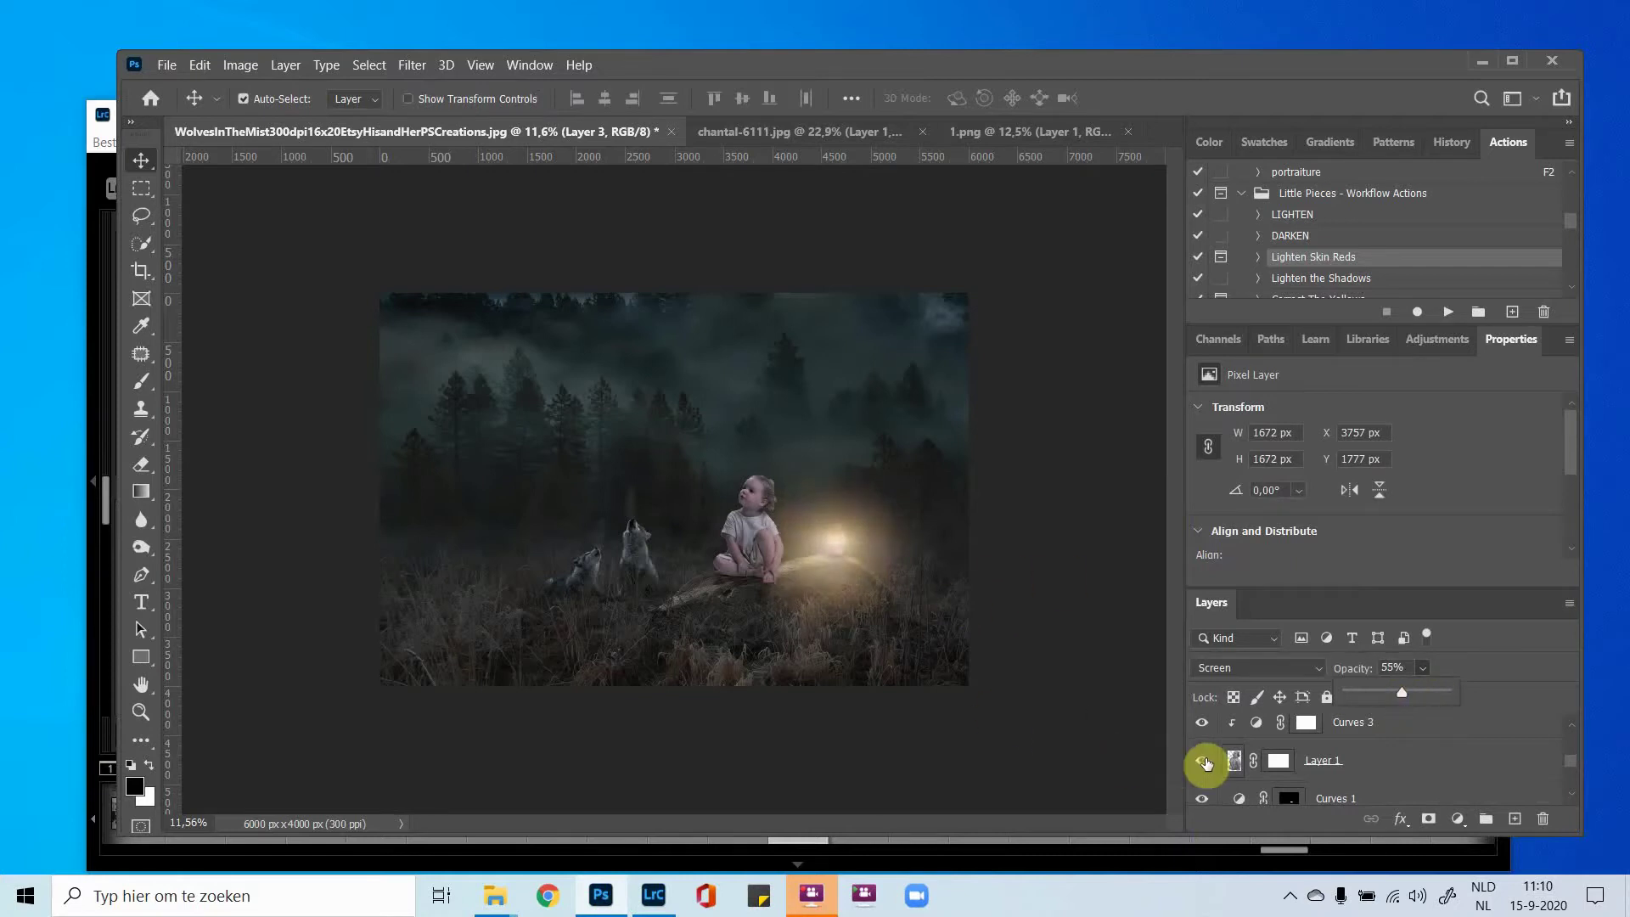
{"action": "scroll", "coordinate": [1188, 751], "scroll_direction": "down", "scroll_amount": 2}
{"action": "scroll", "coordinate": [1187, 751], "scroll_direction": "up", "scroll_amount": 5}
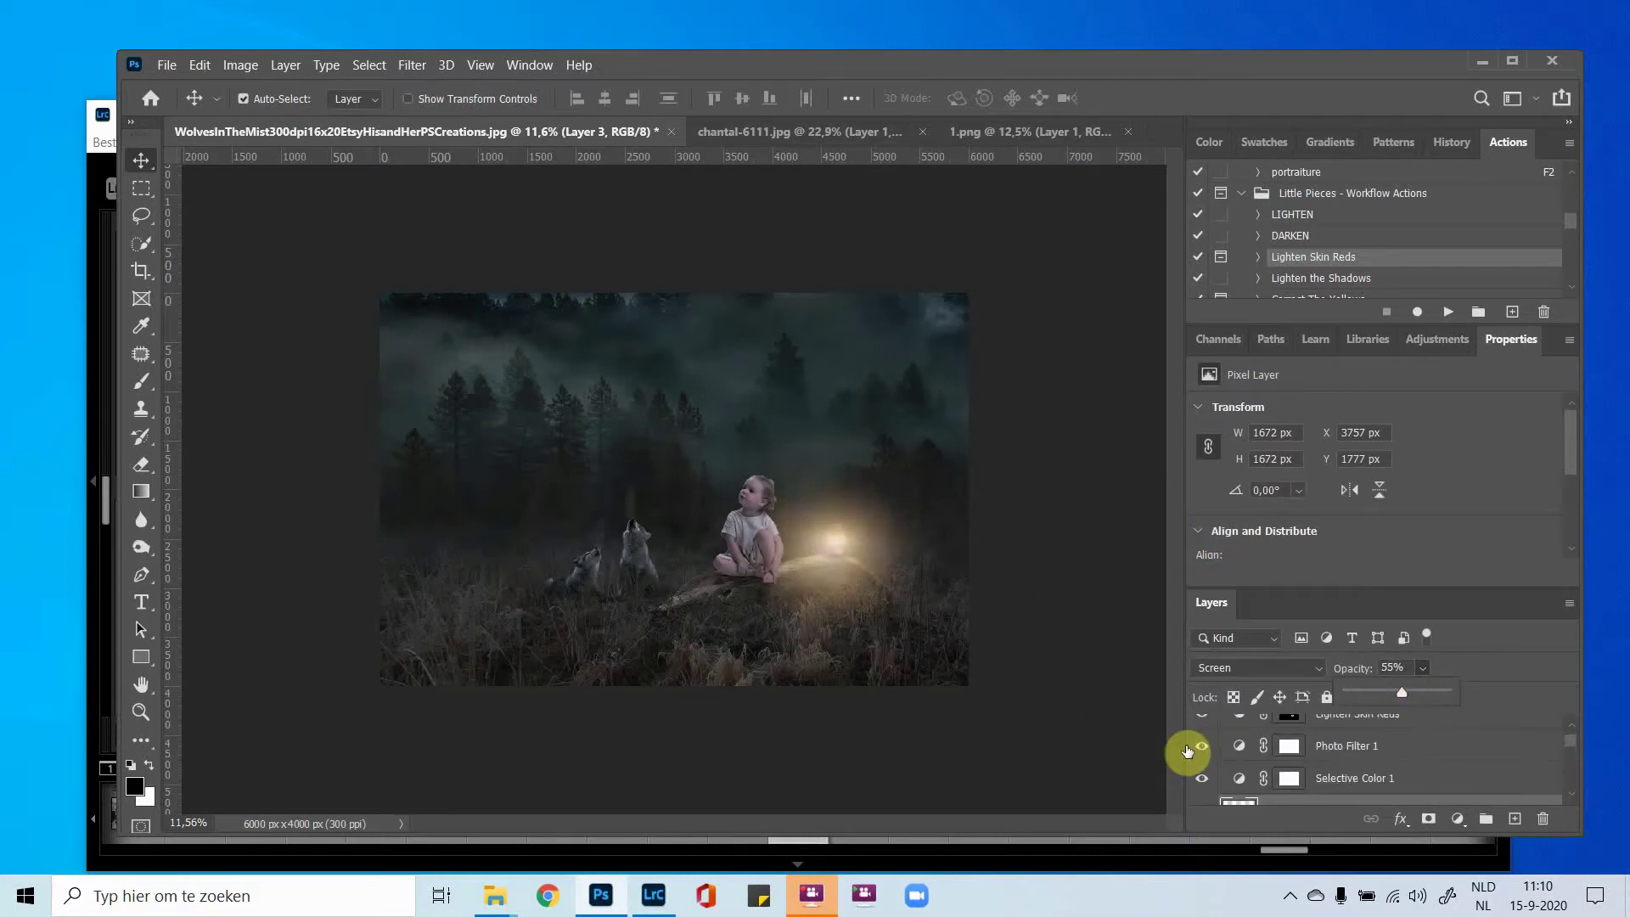
{"action": "scroll", "coordinate": [1187, 742], "scroll_direction": "up", "scroll_amount": 3}
{"action": "left_click", "coordinate": [1200, 726]}
{"action": "left_click", "coordinate": [1200, 723]}
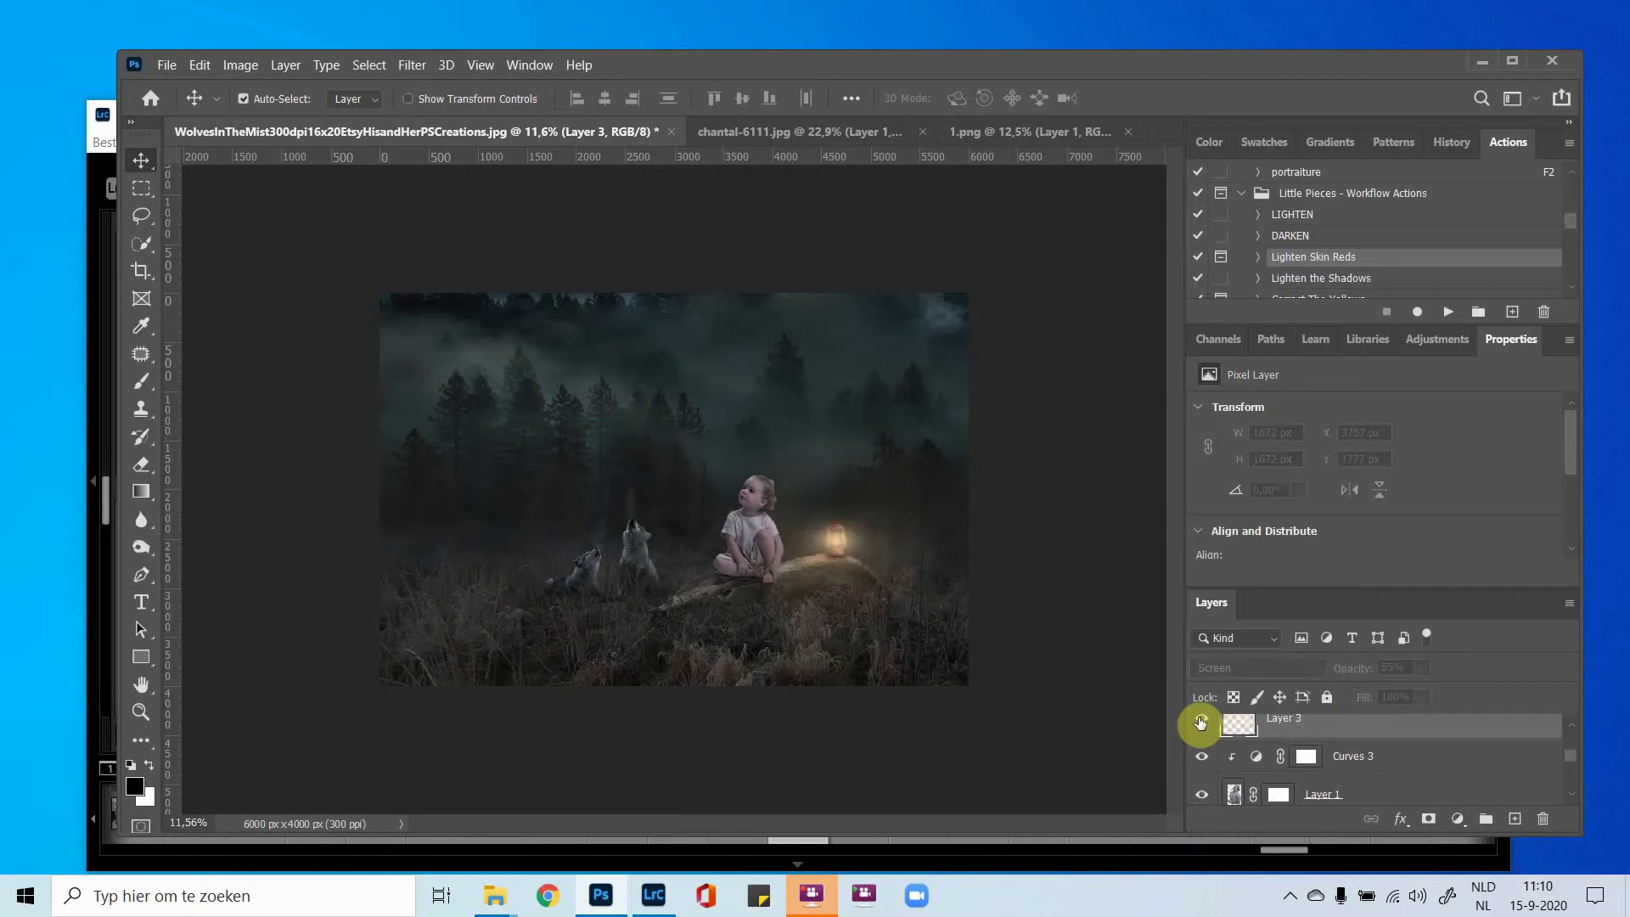
{"action": "left_click", "coordinate": [1200, 722]}
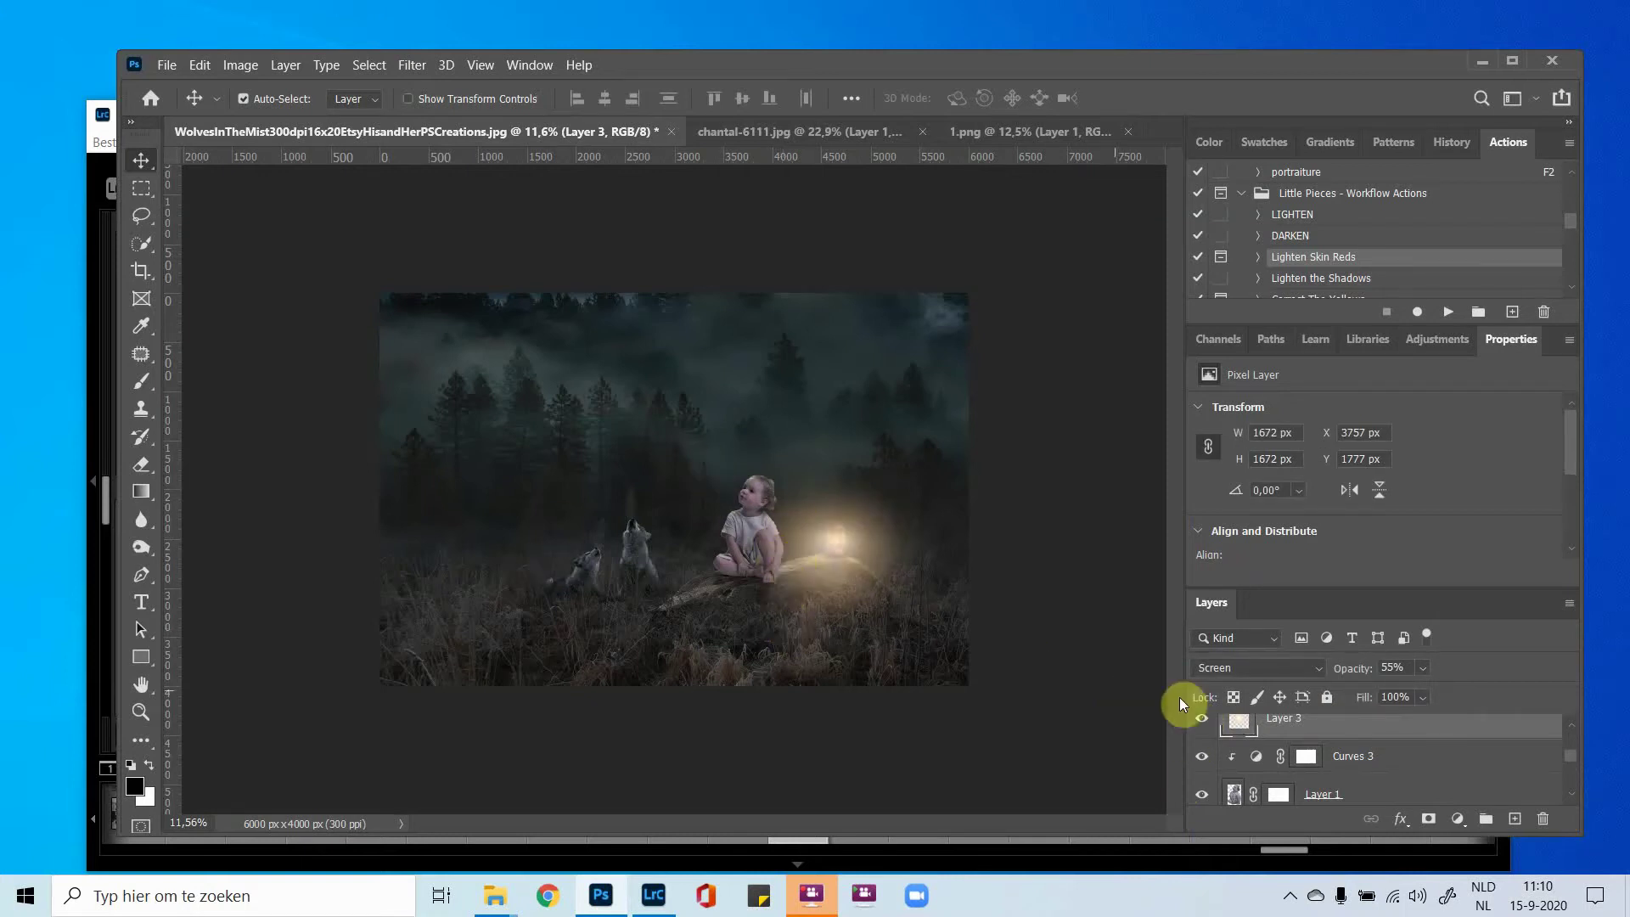
Enlarge the glow on Layer 3 to 108.54%, recentre it on the lantern and check it in the scene.
{"action": "scroll", "coordinate": [849, 424], "scroll_direction": "up", "scroll_amount": 4}
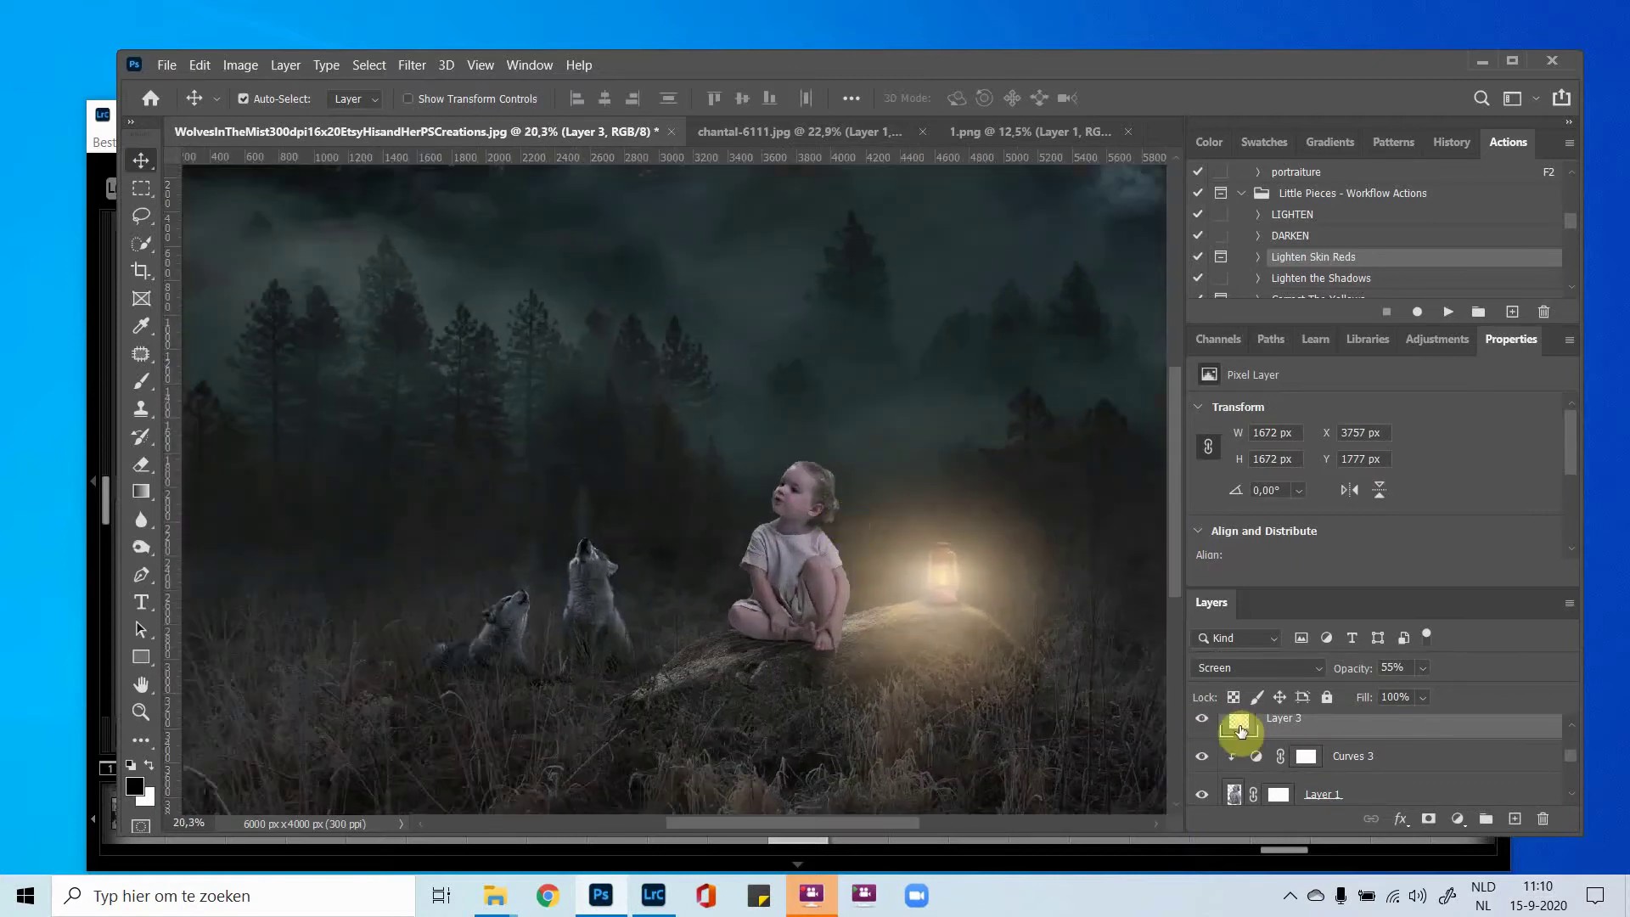
{"action": "key", "text": "ctrl+t"}
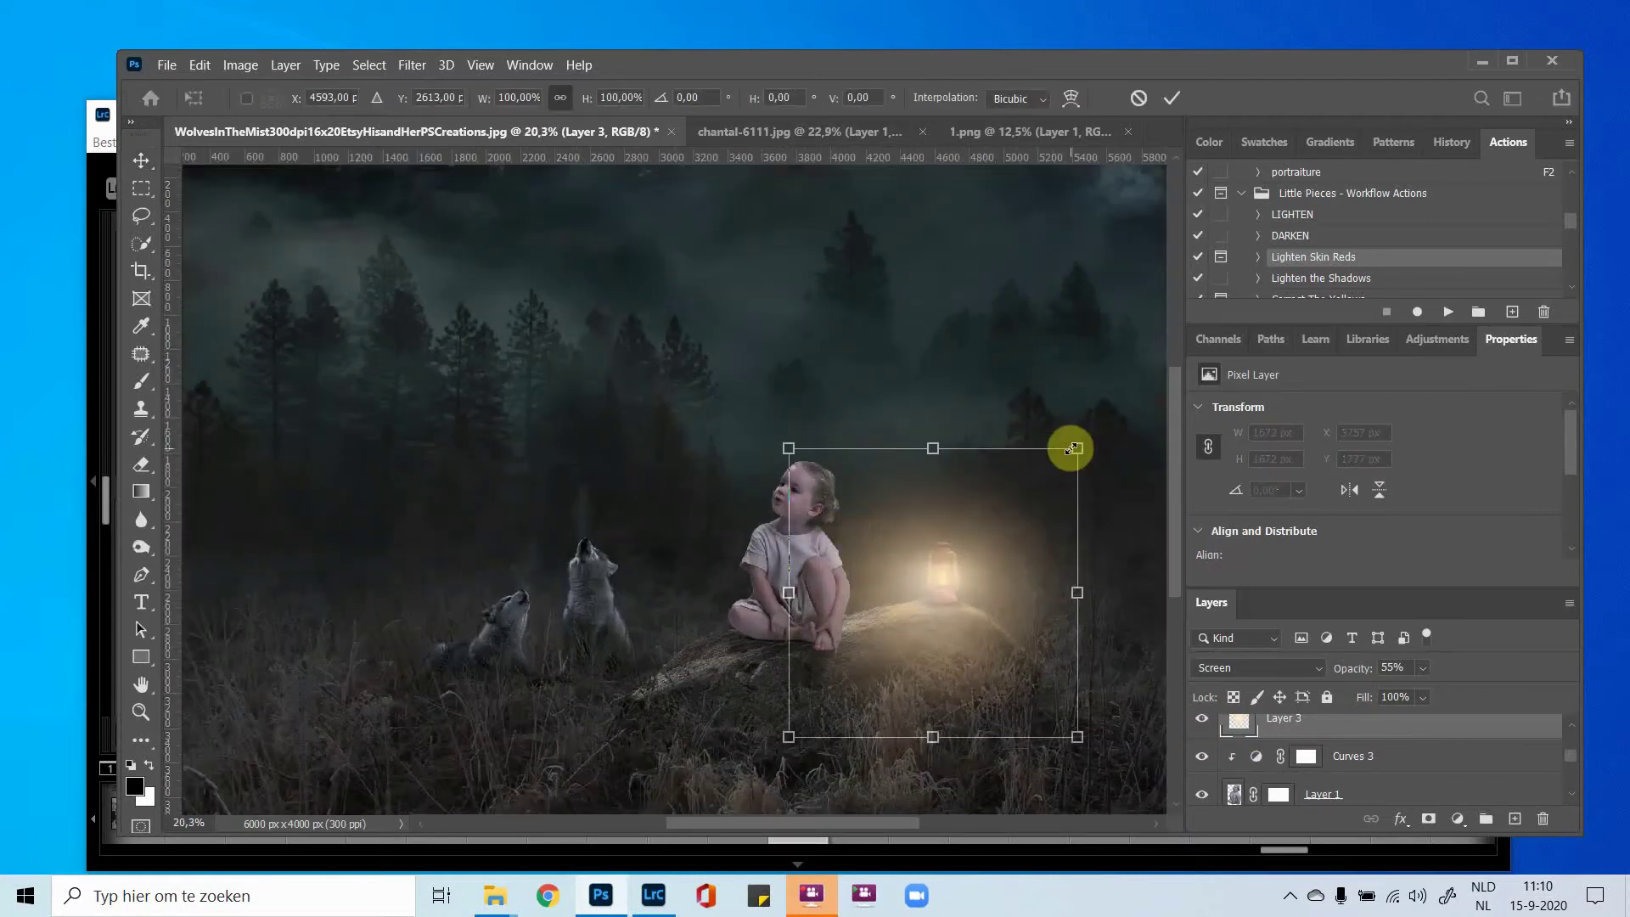
{"action": "left_click_drag", "start_coordinate": [1076, 447], "coordinate": [1095, 422]}
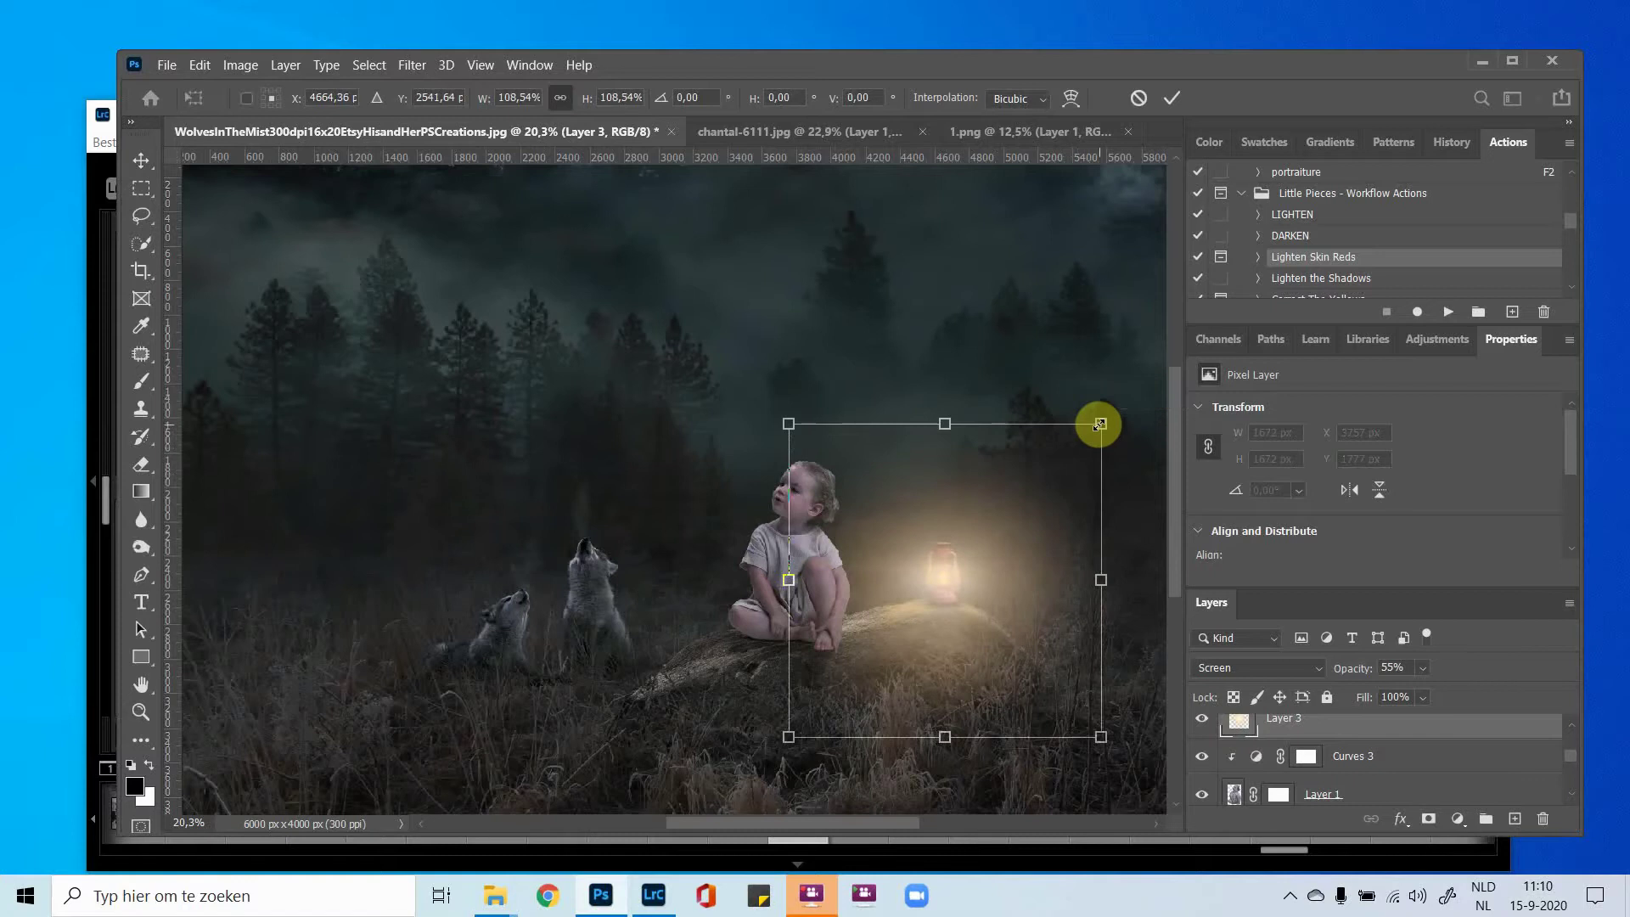
{"action": "left_click_drag", "start_coordinate": [963, 613], "coordinate": [973, 607]}
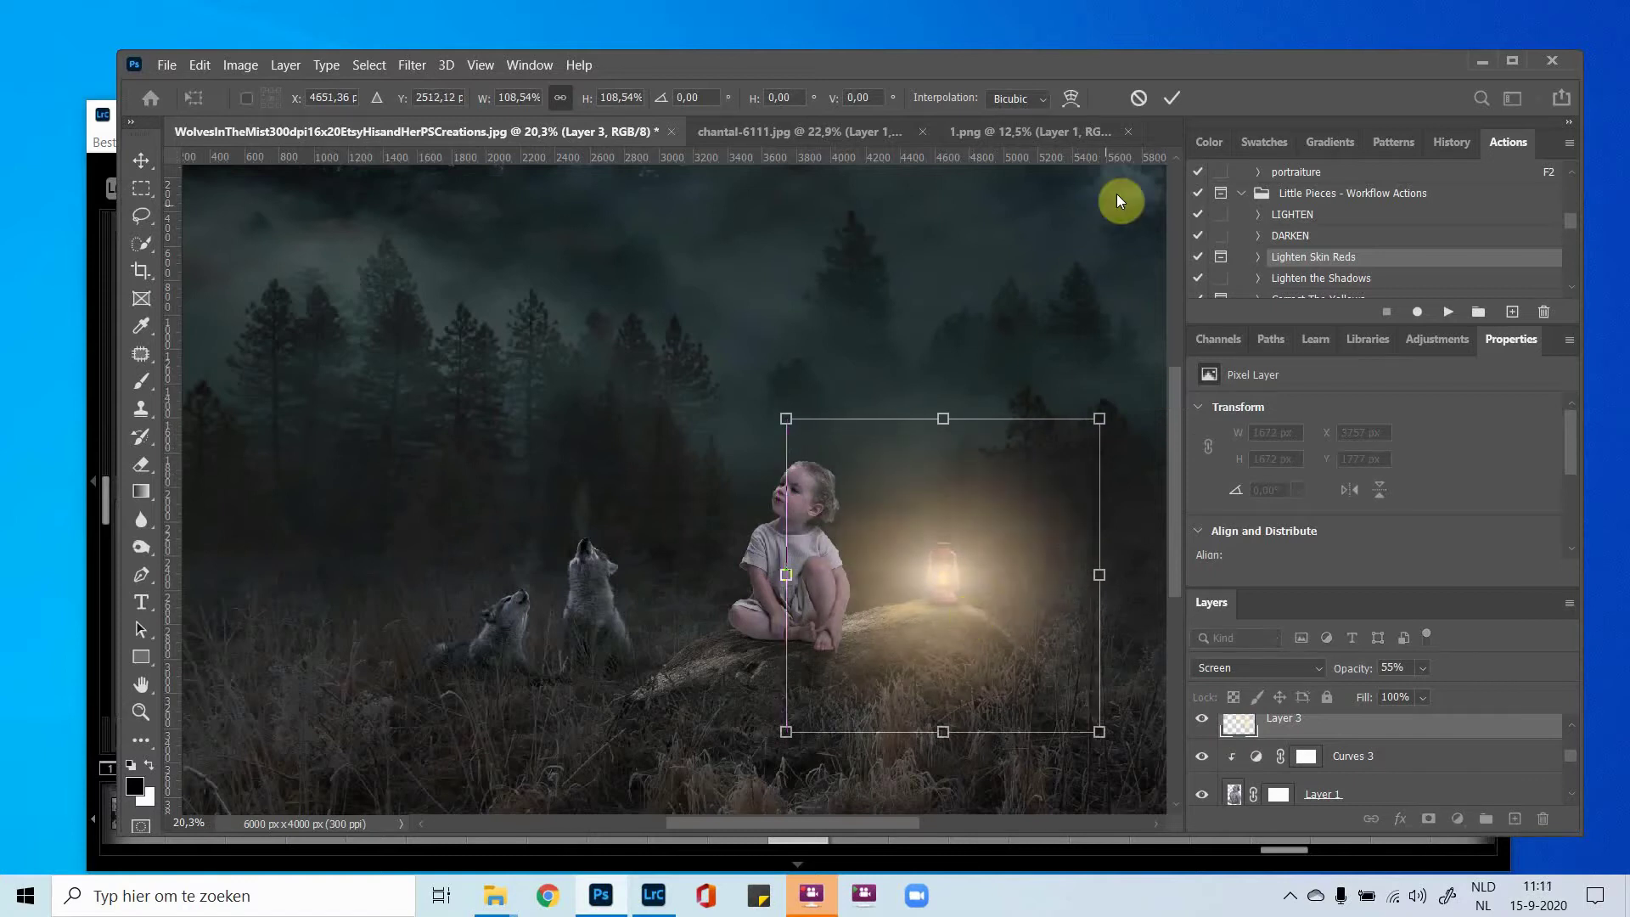
{"action": "left_click", "coordinate": [1168, 99]}
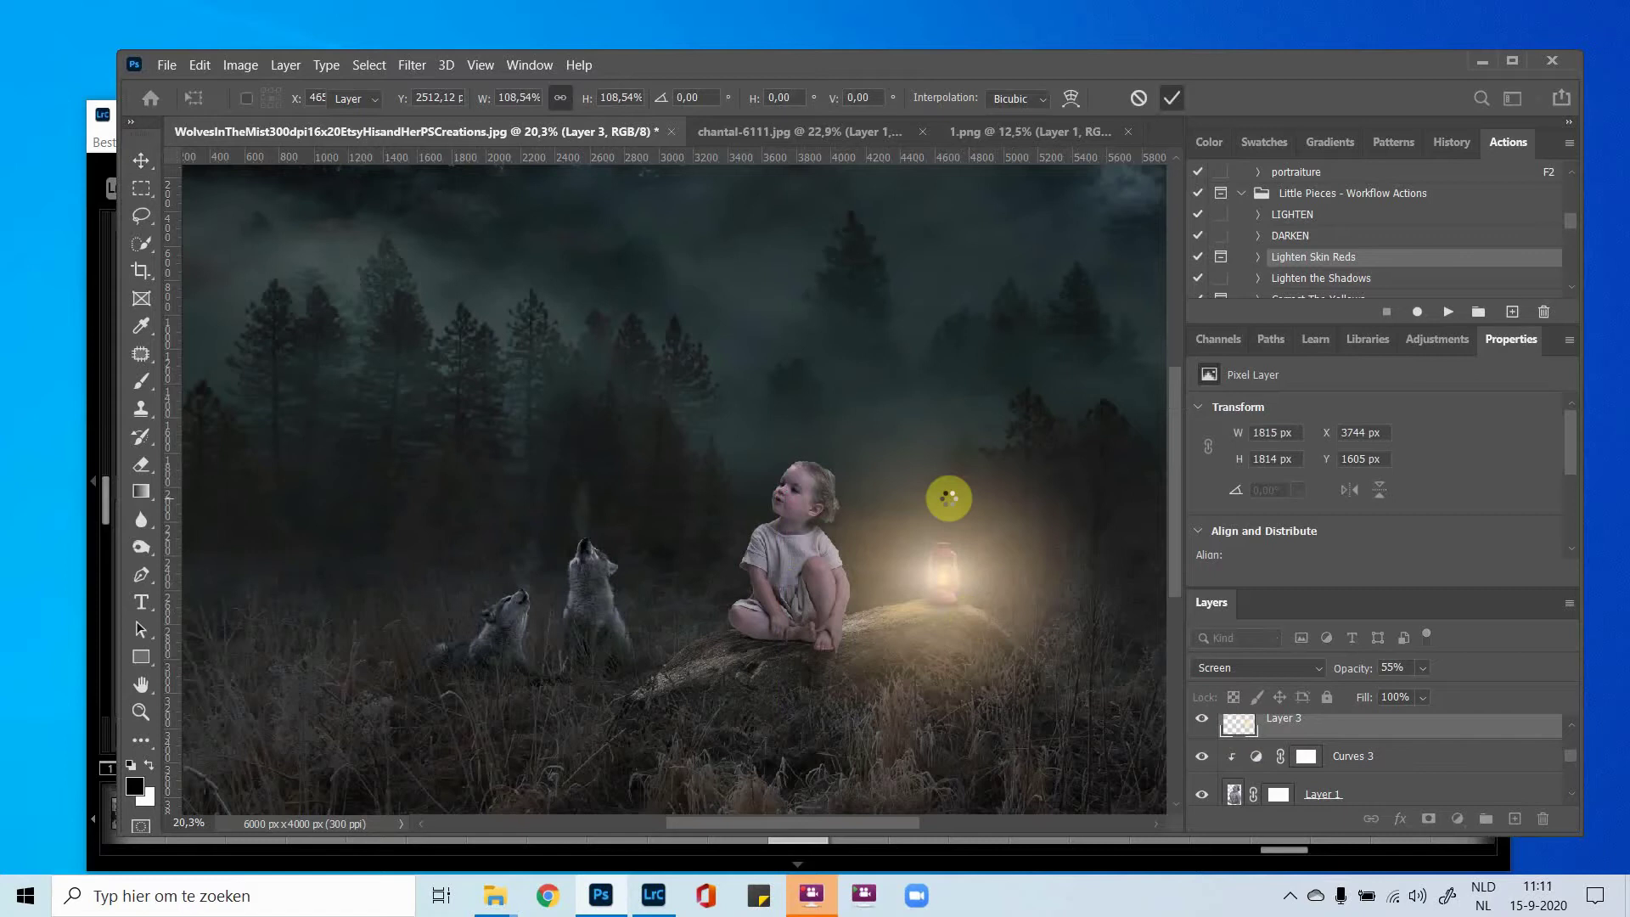
{"action": "scroll", "coordinate": [946, 496], "scroll_direction": "down", "scroll_amount": 4}
{"action": "scroll", "coordinate": [896, 565], "scroll_direction": "up", "scroll_amount": 4}
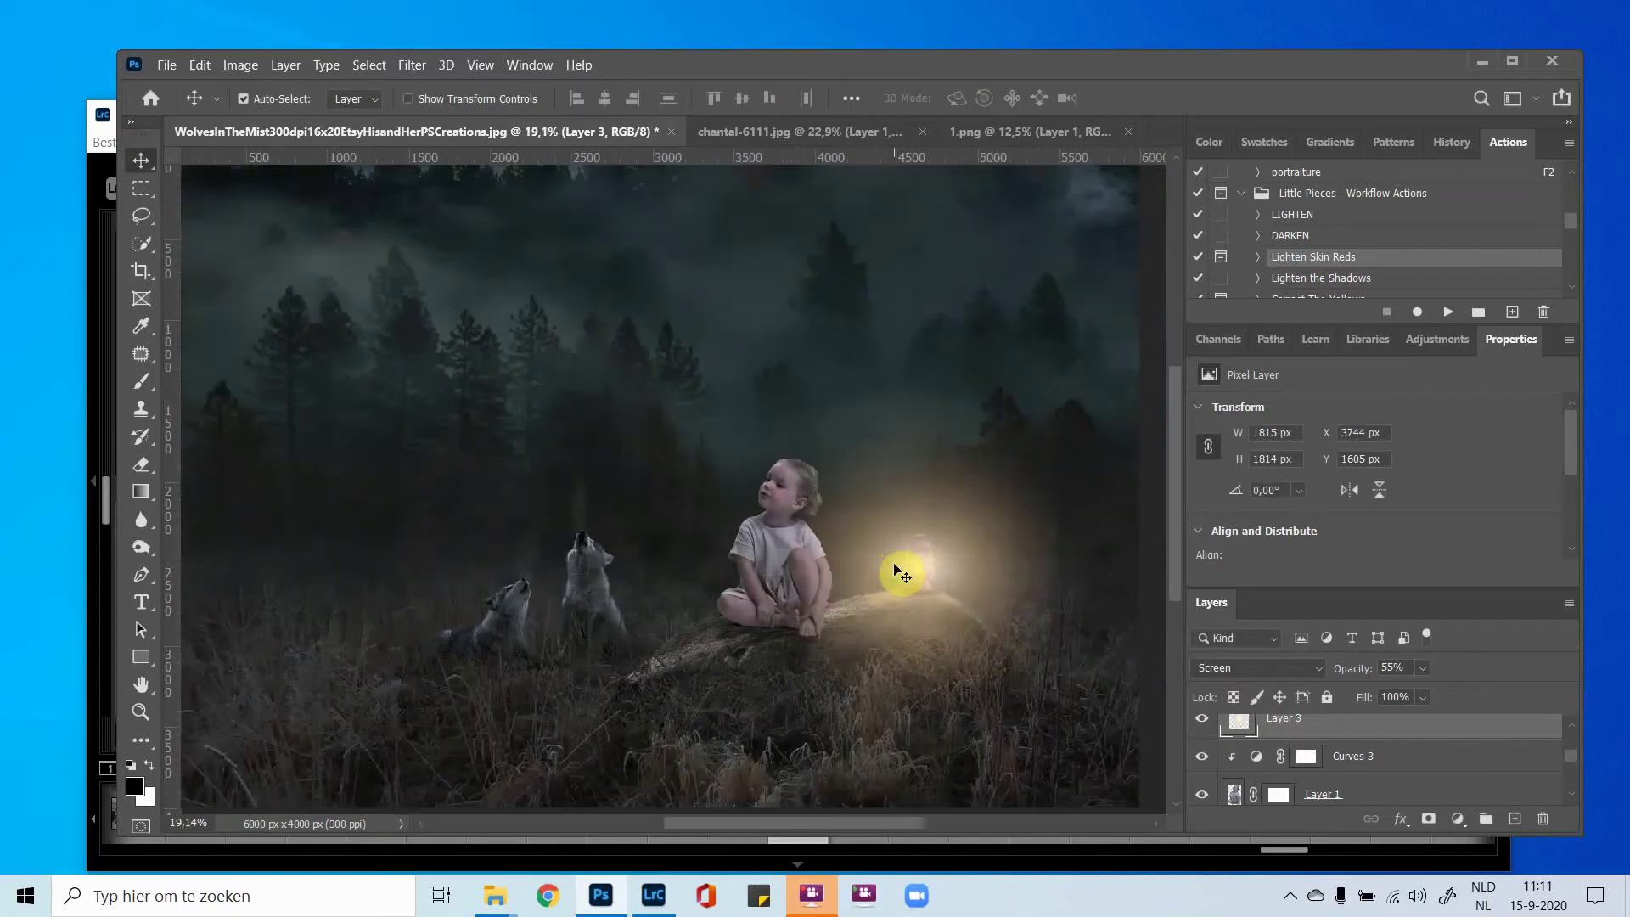
Add a Photo Filter adjustment clipped to the child's Layer 1, using Warming Filter (85) at 25% density.
{"action": "scroll", "coordinate": [897, 568], "scroll_direction": "down", "scroll_amount": 1}
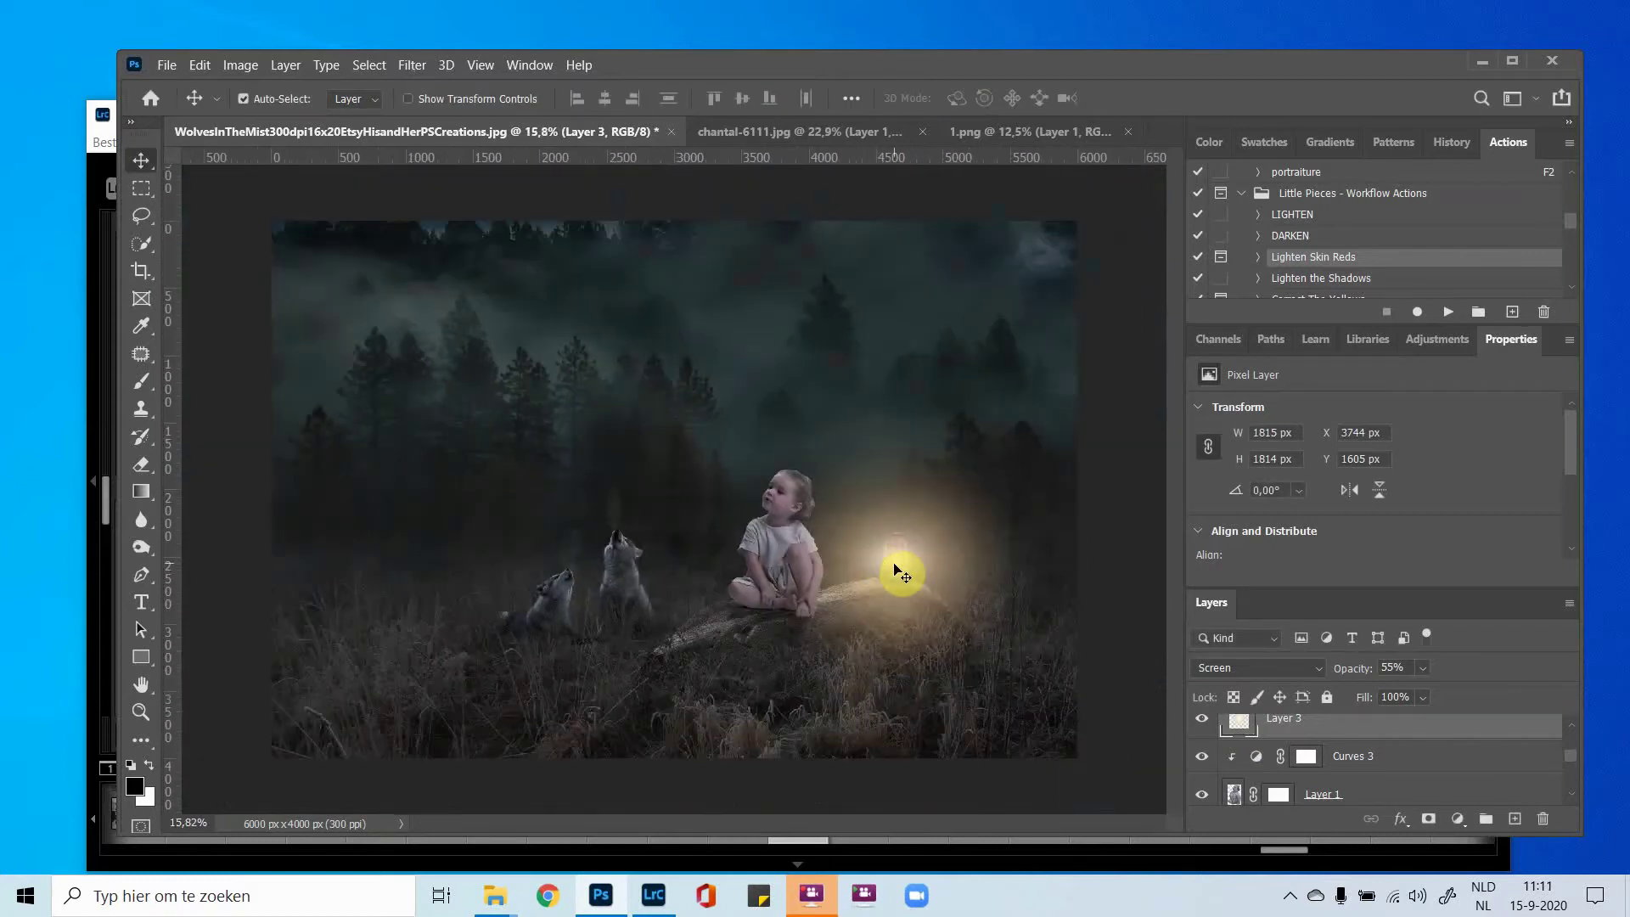
{"action": "scroll", "coordinate": [901, 575], "scroll_direction": "down", "scroll_amount": 1}
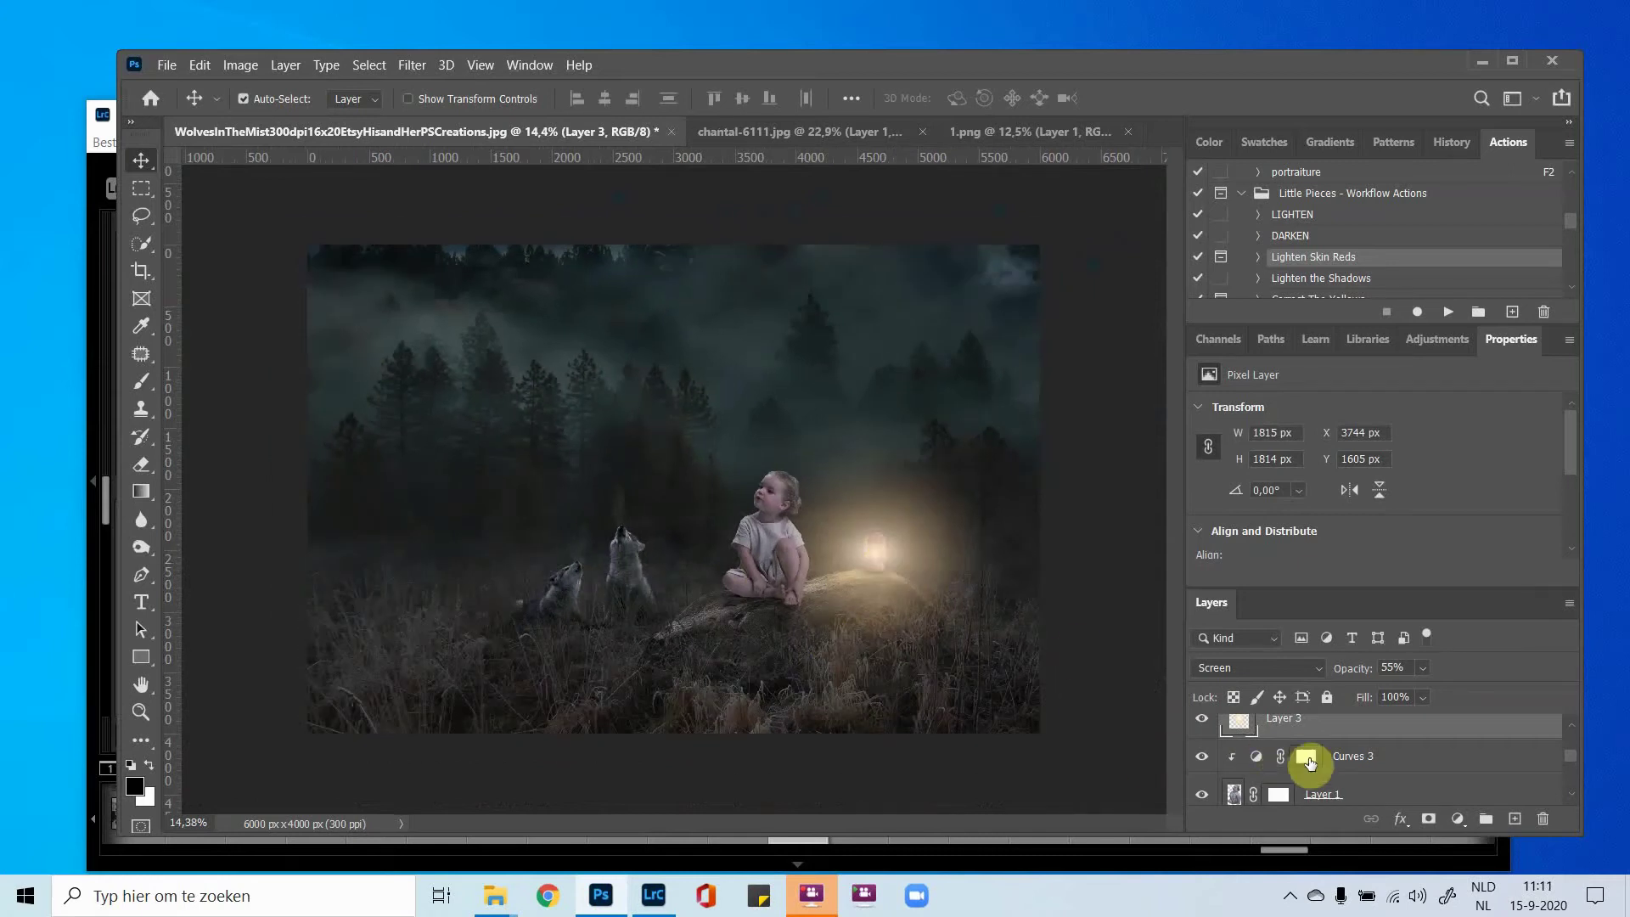
{"action": "scroll", "coordinate": [1302, 764], "scroll_direction": "up", "scroll_amount": 3}
{"action": "scroll", "coordinate": [1311, 761], "scroll_direction": "down", "scroll_amount": 4}
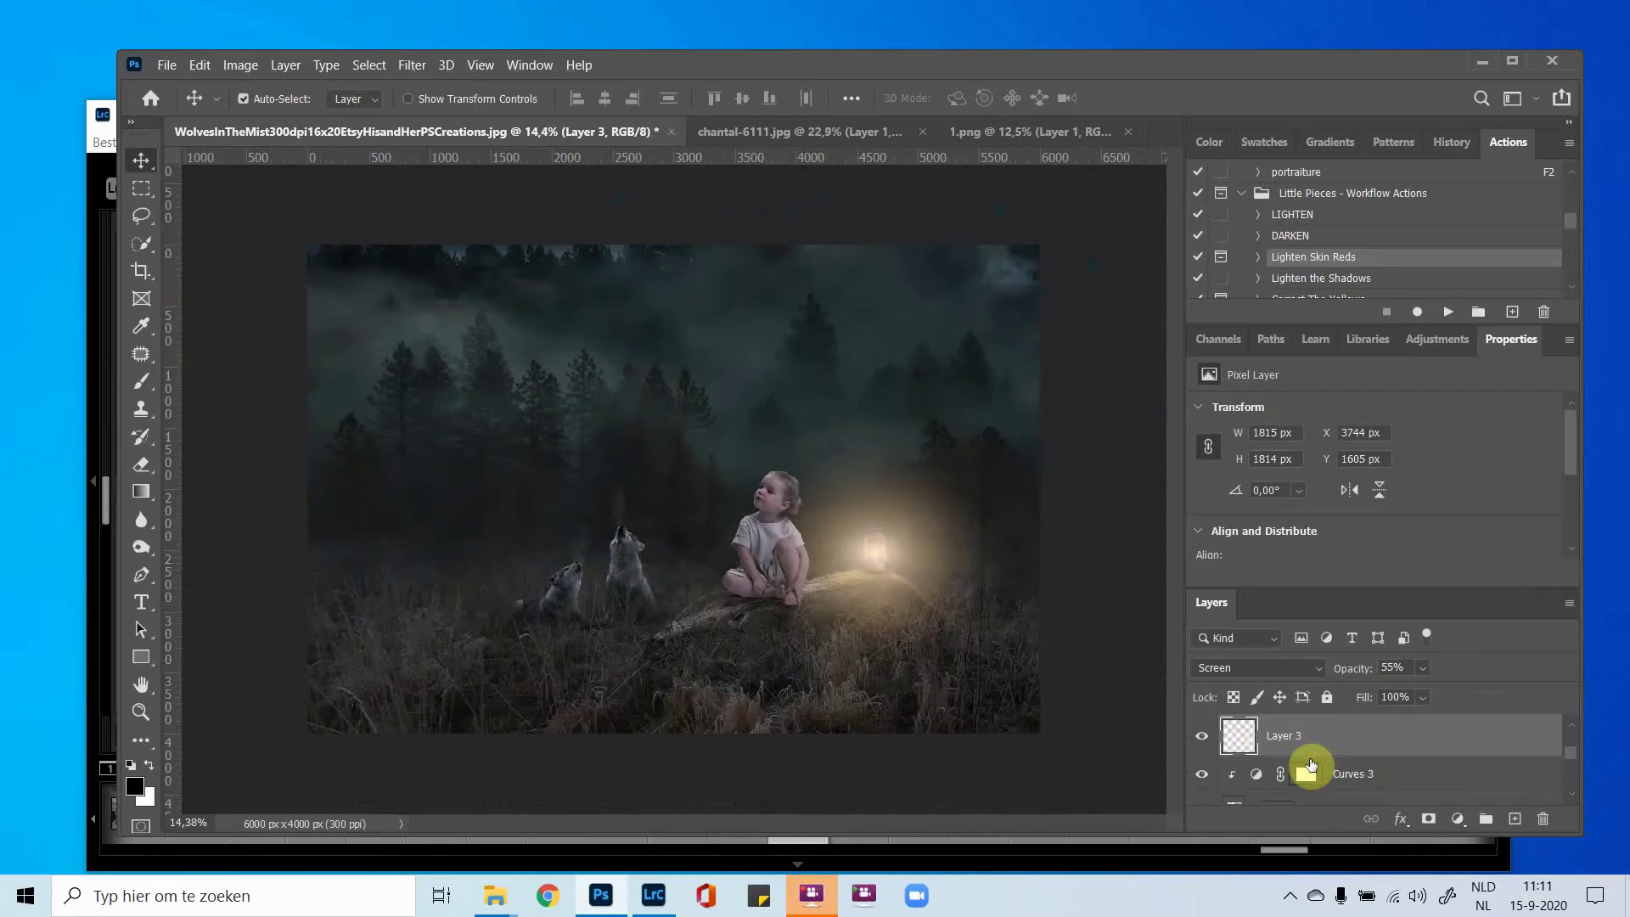
{"action": "left_click", "coordinate": [1318, 749]}
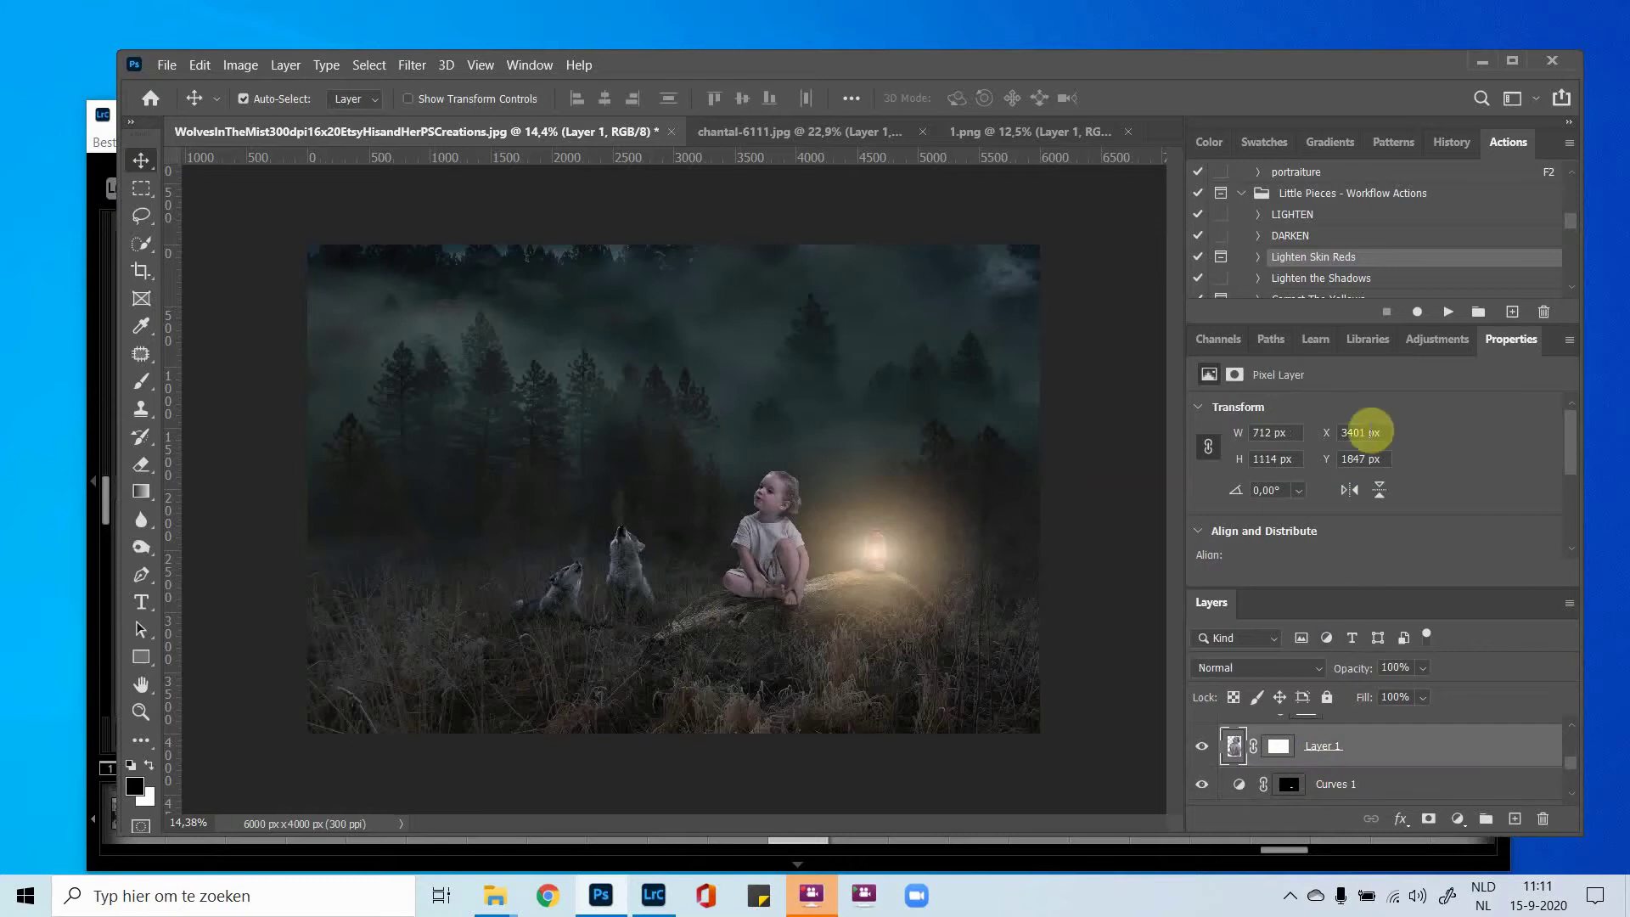
{"action": "left_click", "coordinate": [1410, 342]}
{"action": "left_click", "coordinate": [1336, 416]}
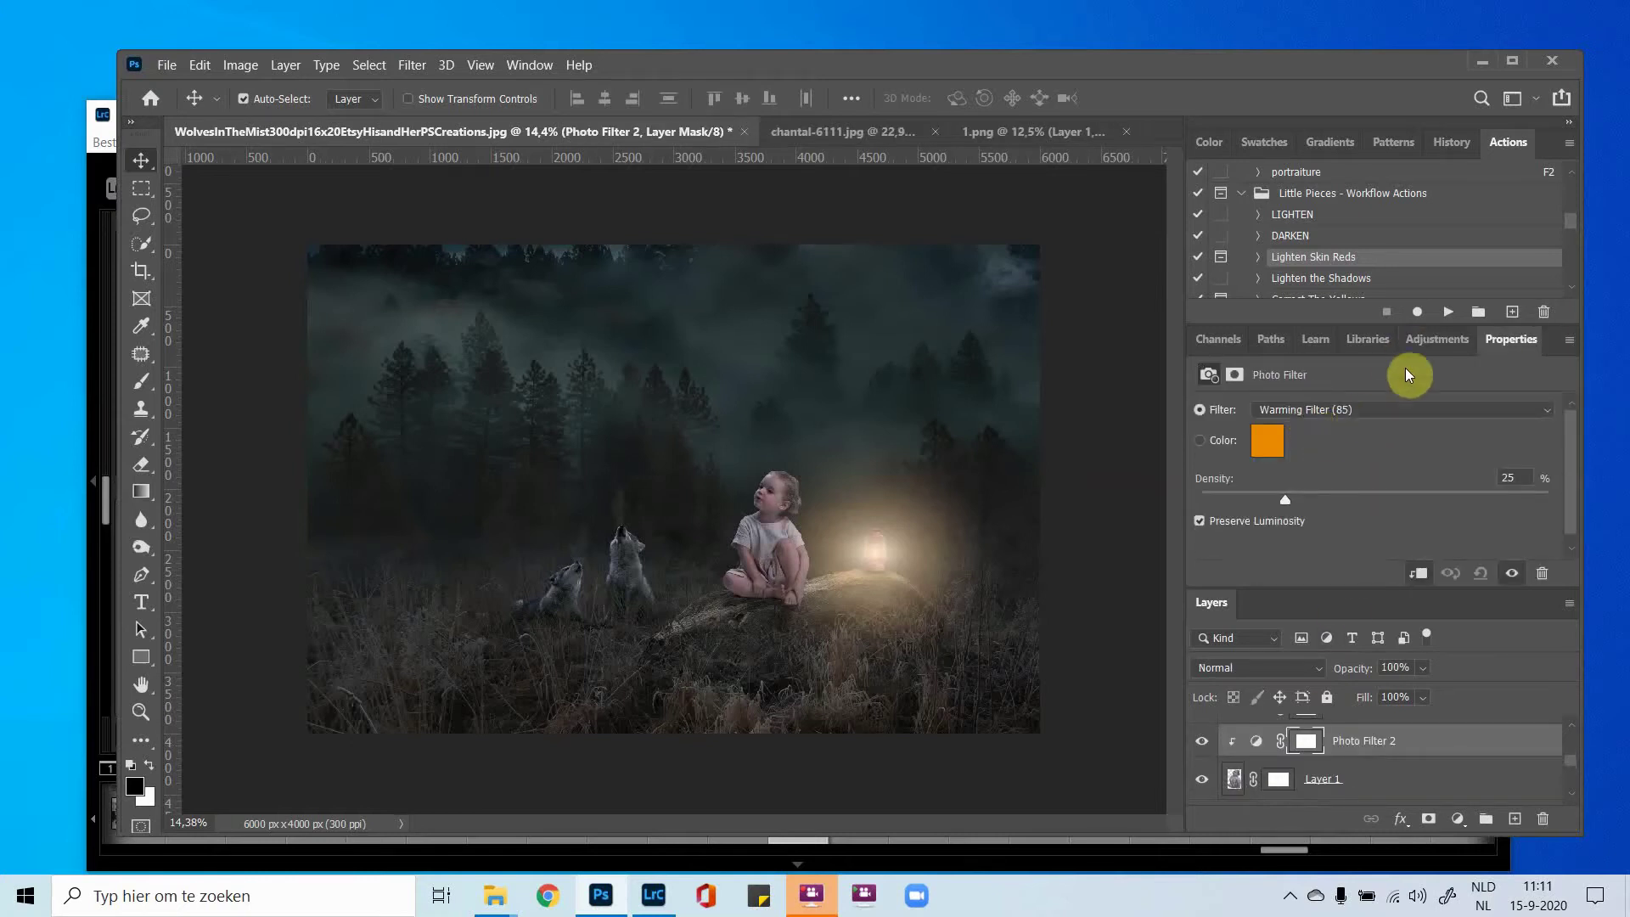
Add a Vibrance adjustment clipped to the child's layer and set its vibrance to -27.
{"action": "left_click", "coordinate": [1439, 339]}
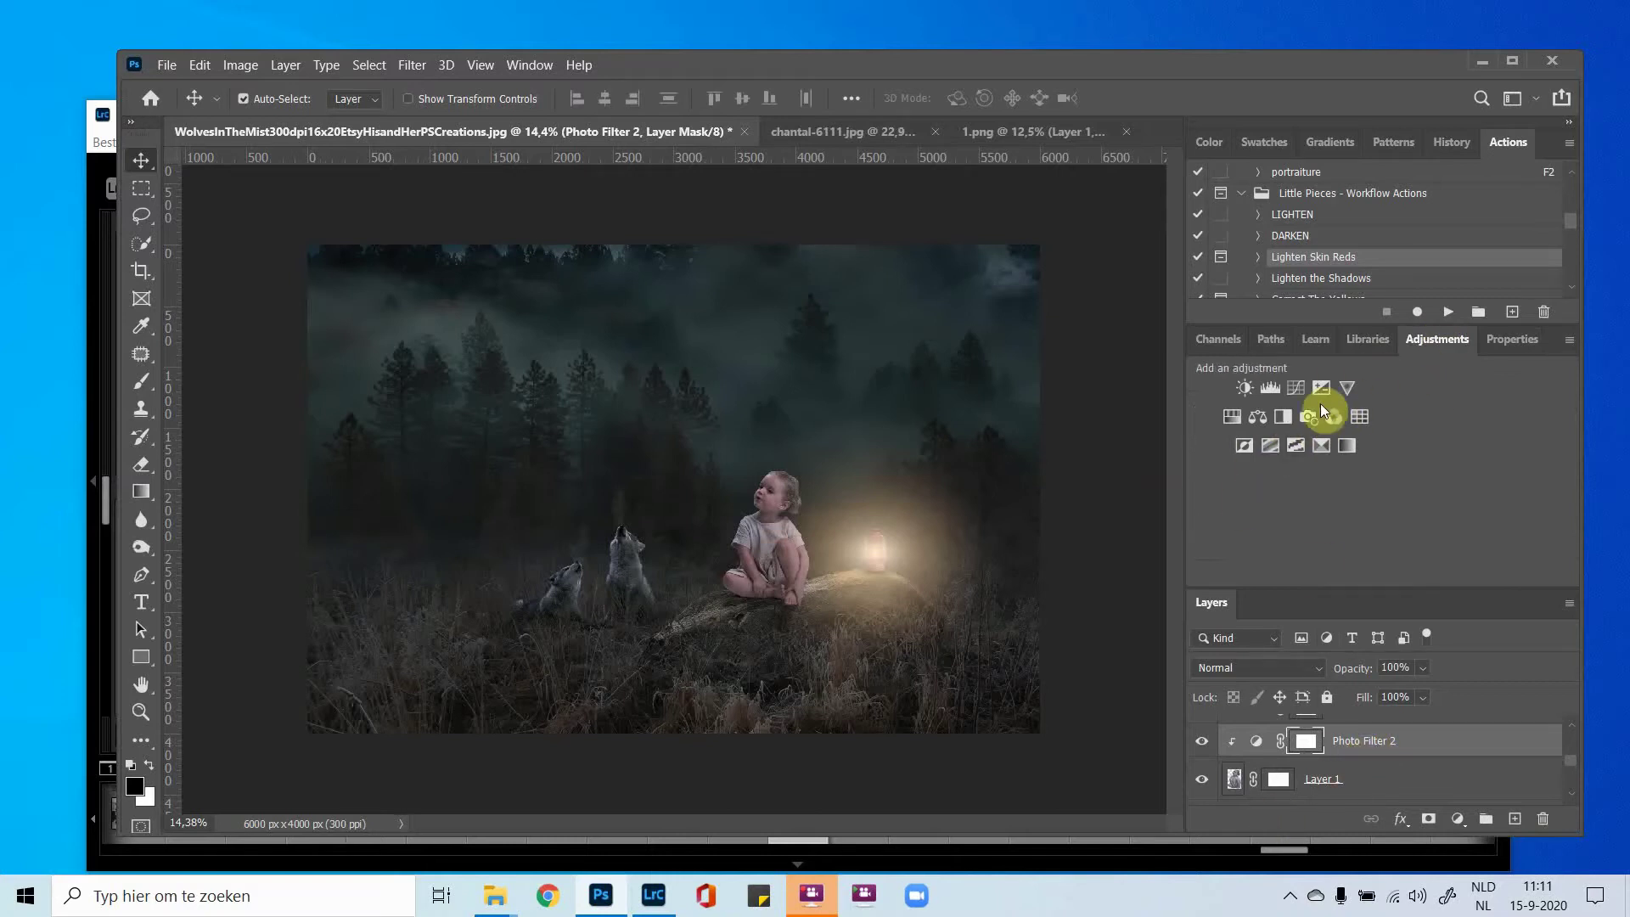
{"action": "left_click", "coordinate": [1347, 389]}
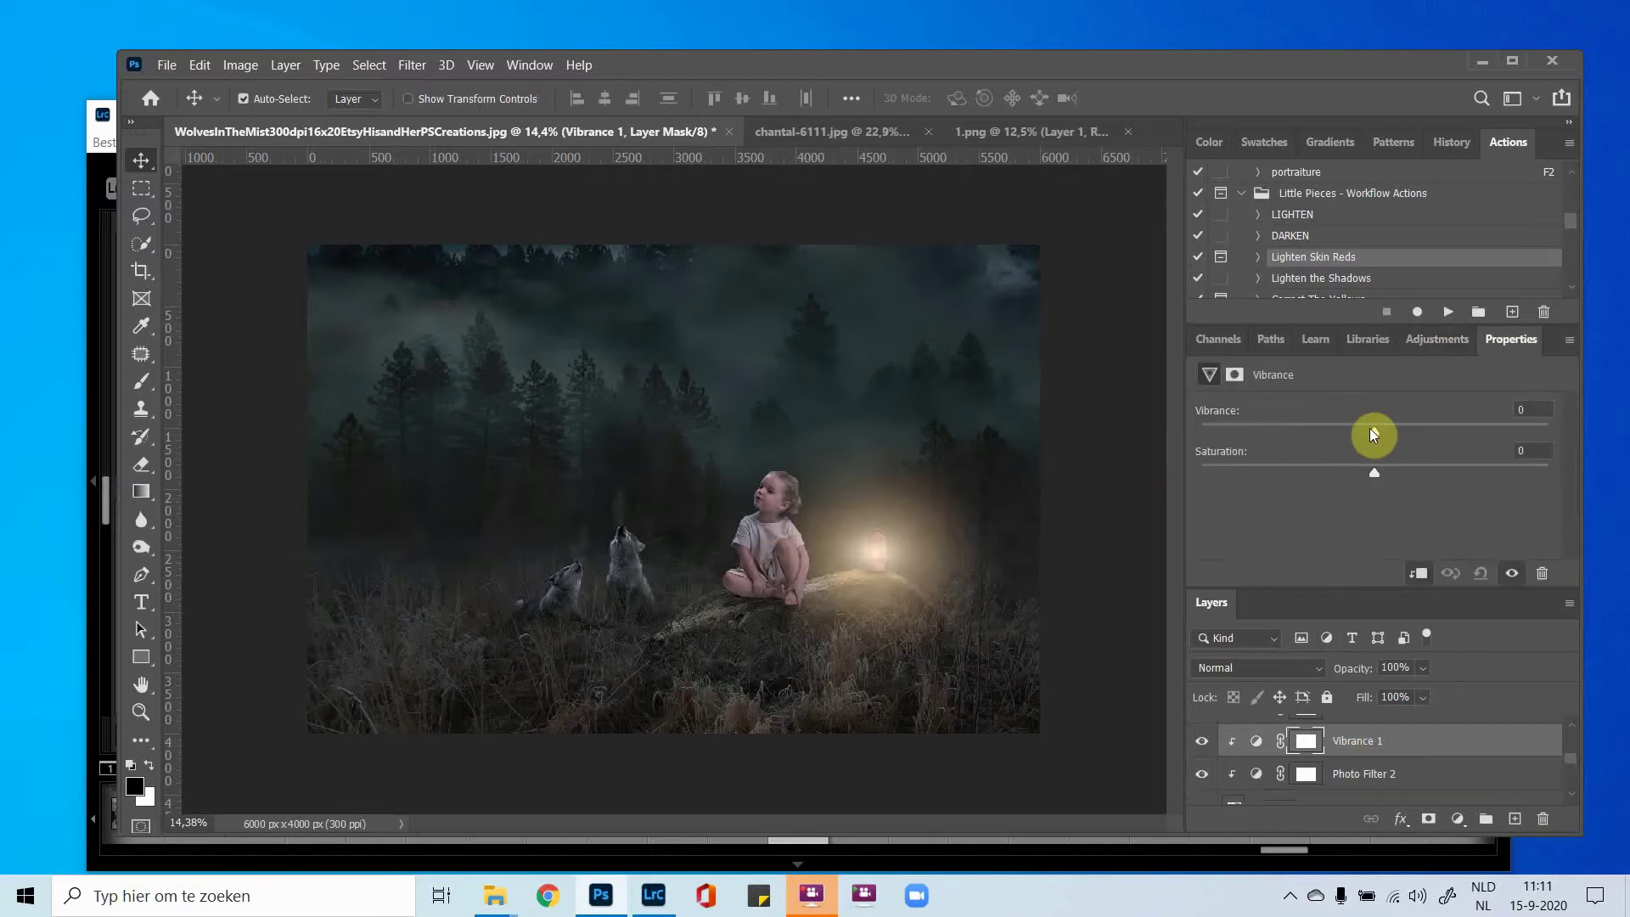
{"action": "left_click", "coordinate": [1371, 431]}
{"action": "left_click_drag", "start_coordinate": [1370, 429], "coordinate": [1349, 429]}
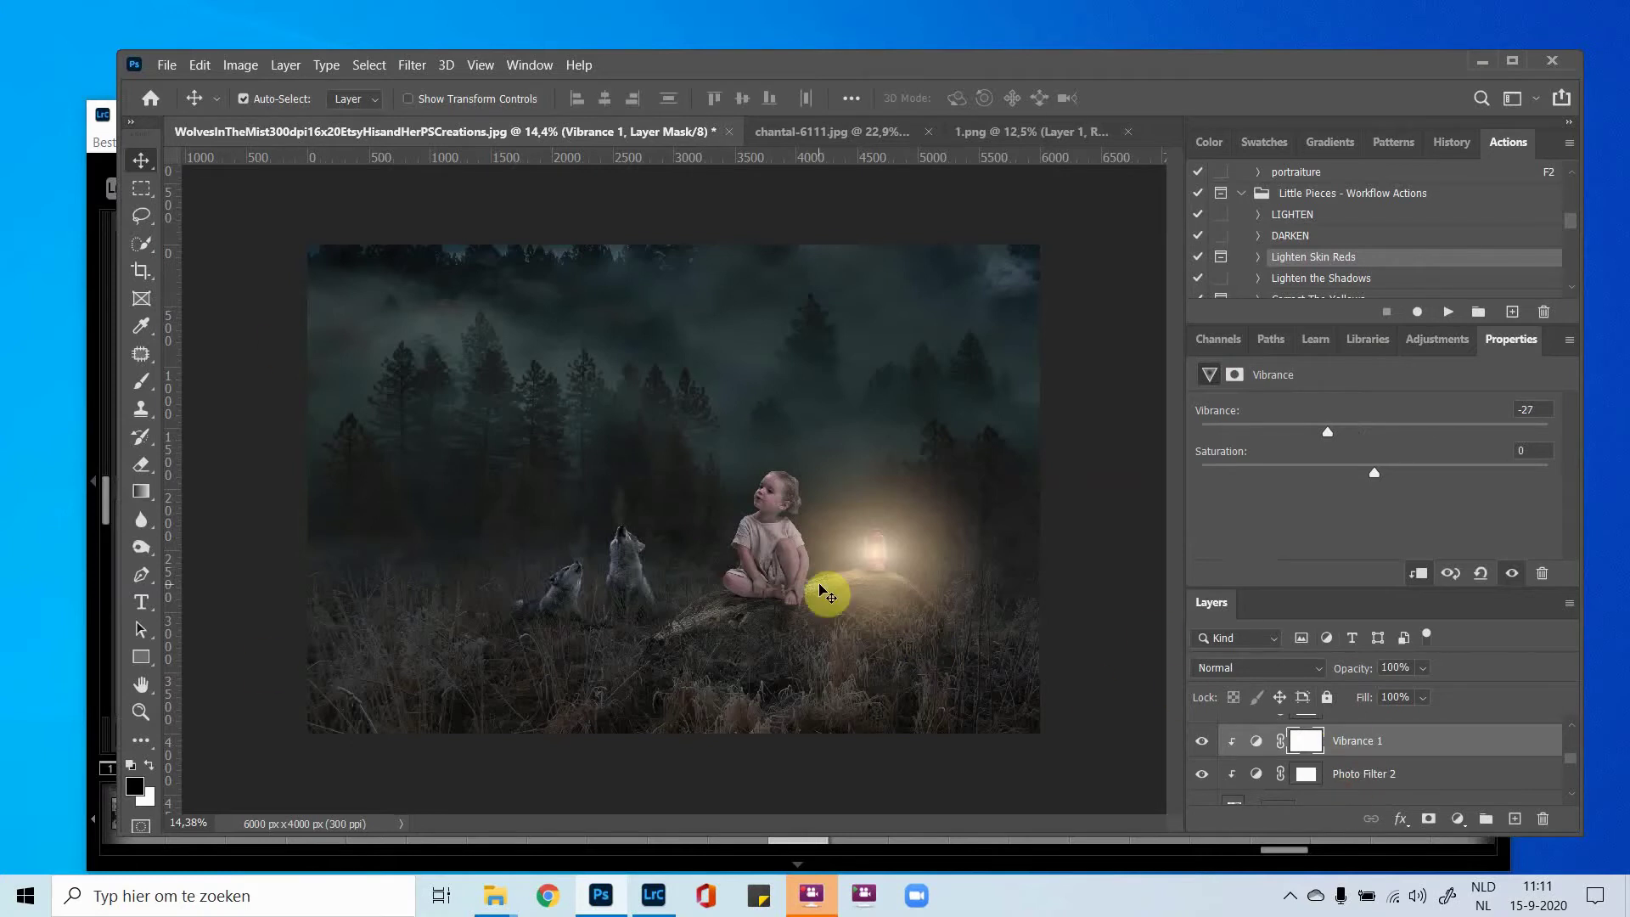
Examine the child, wolves and lantern up close and in the whole scene to judge how well the colours match.
{"action": "scroll", "coordinate": [819, 587], "scroll_direction": "down", "scroll_amount": 1}
{"action": "scroll", "coordinate": [821, 587], "scroll_direction": "down", "scroll_amount": 2}
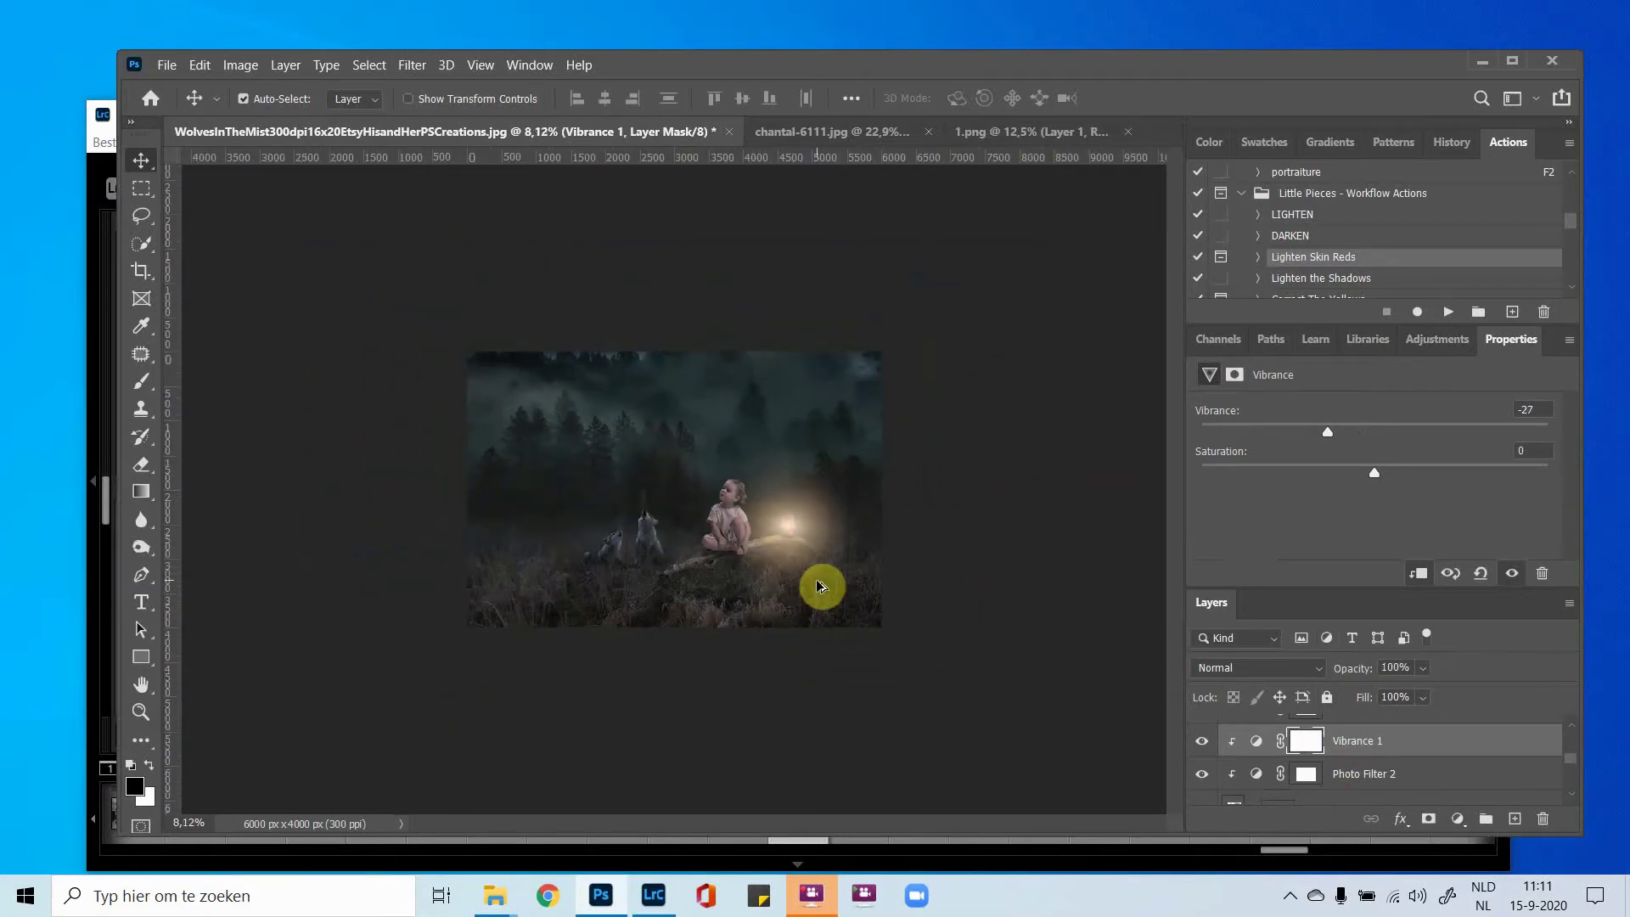
{"action": "scroll", "coordinate": [821, 588], "scroll_direction": "up", "scroll_amount": 5}
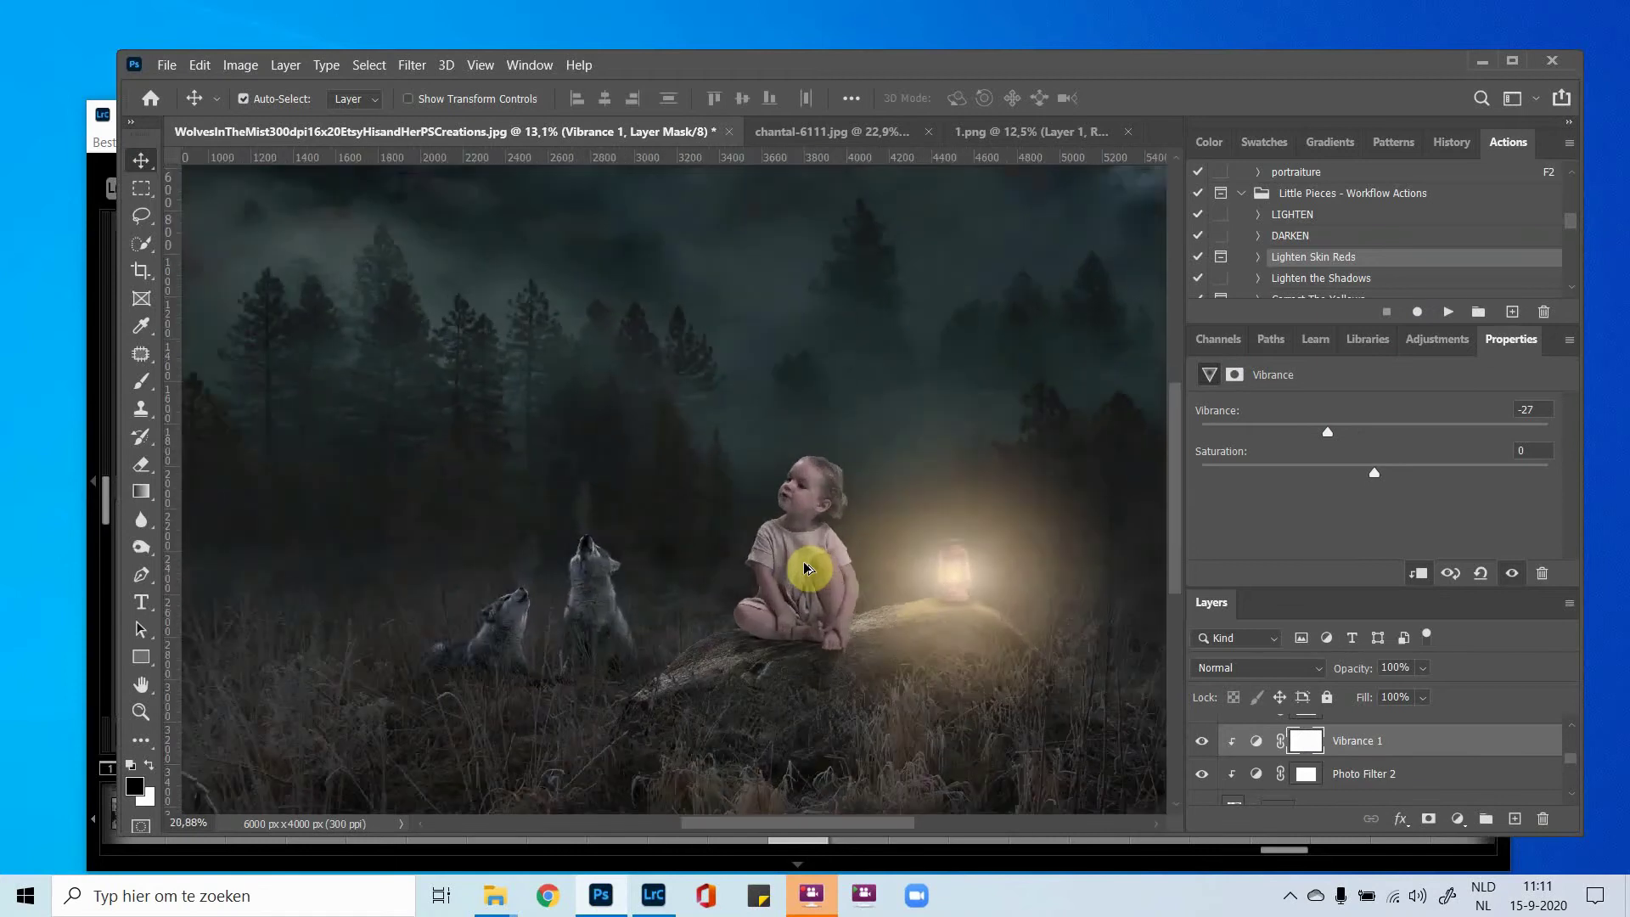
{"action": "scroll", "coordinate": [808, 569], "scroll_direction": "up", "scroll_amount": 2}
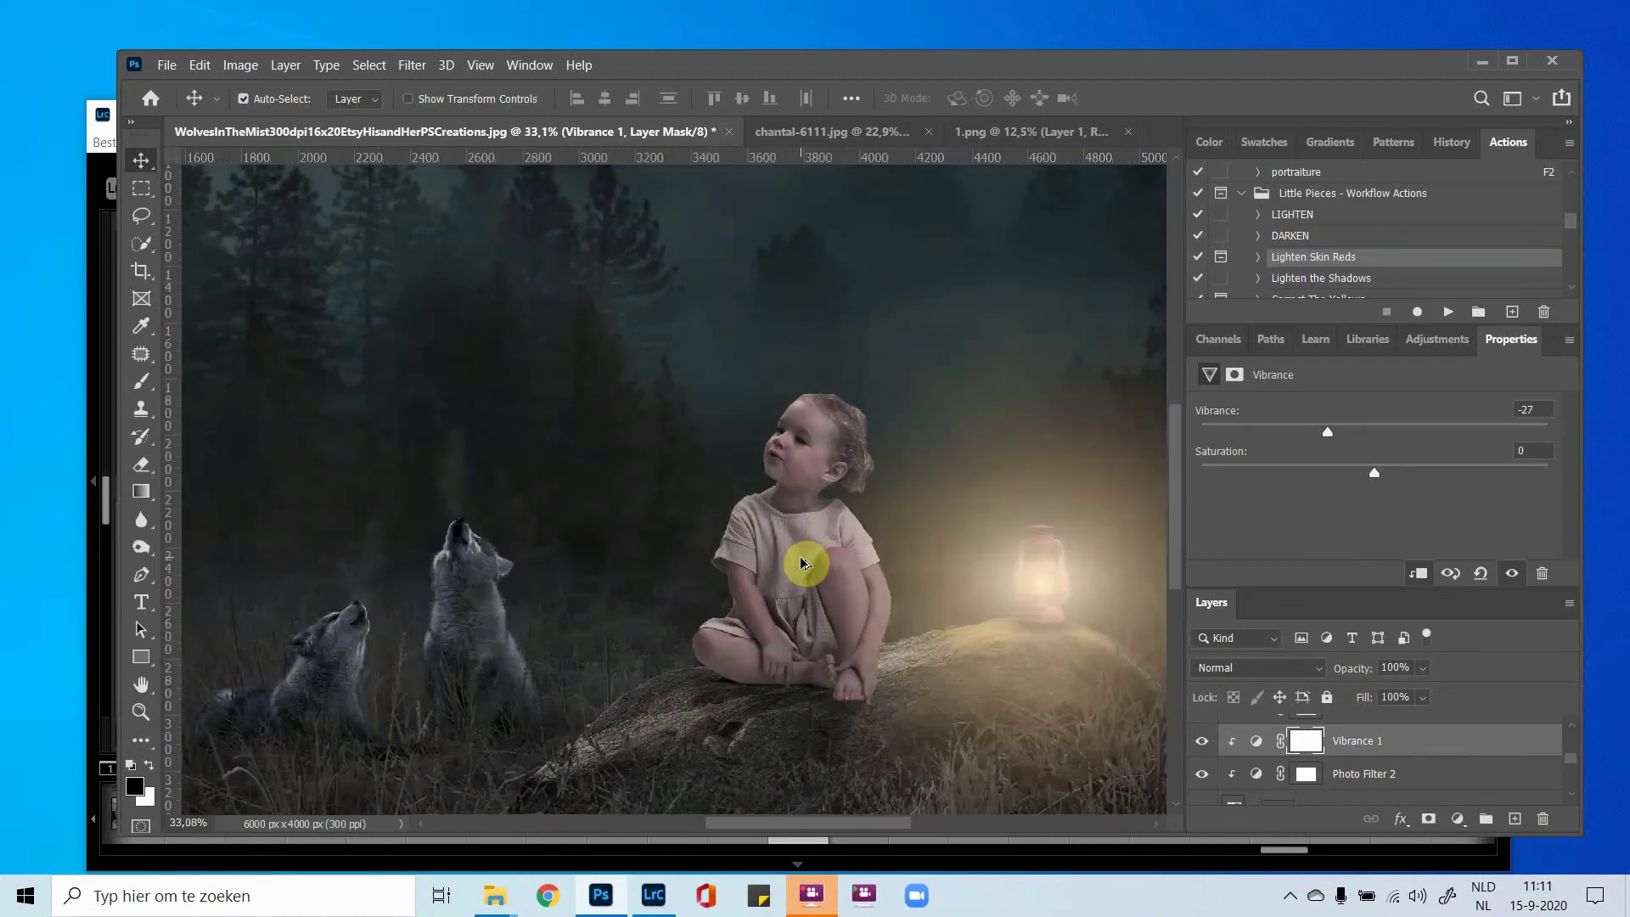
{"action": "scroll", "coordinate": [803, 563], "scroll_direction": "up", "scroll_amount": 1}
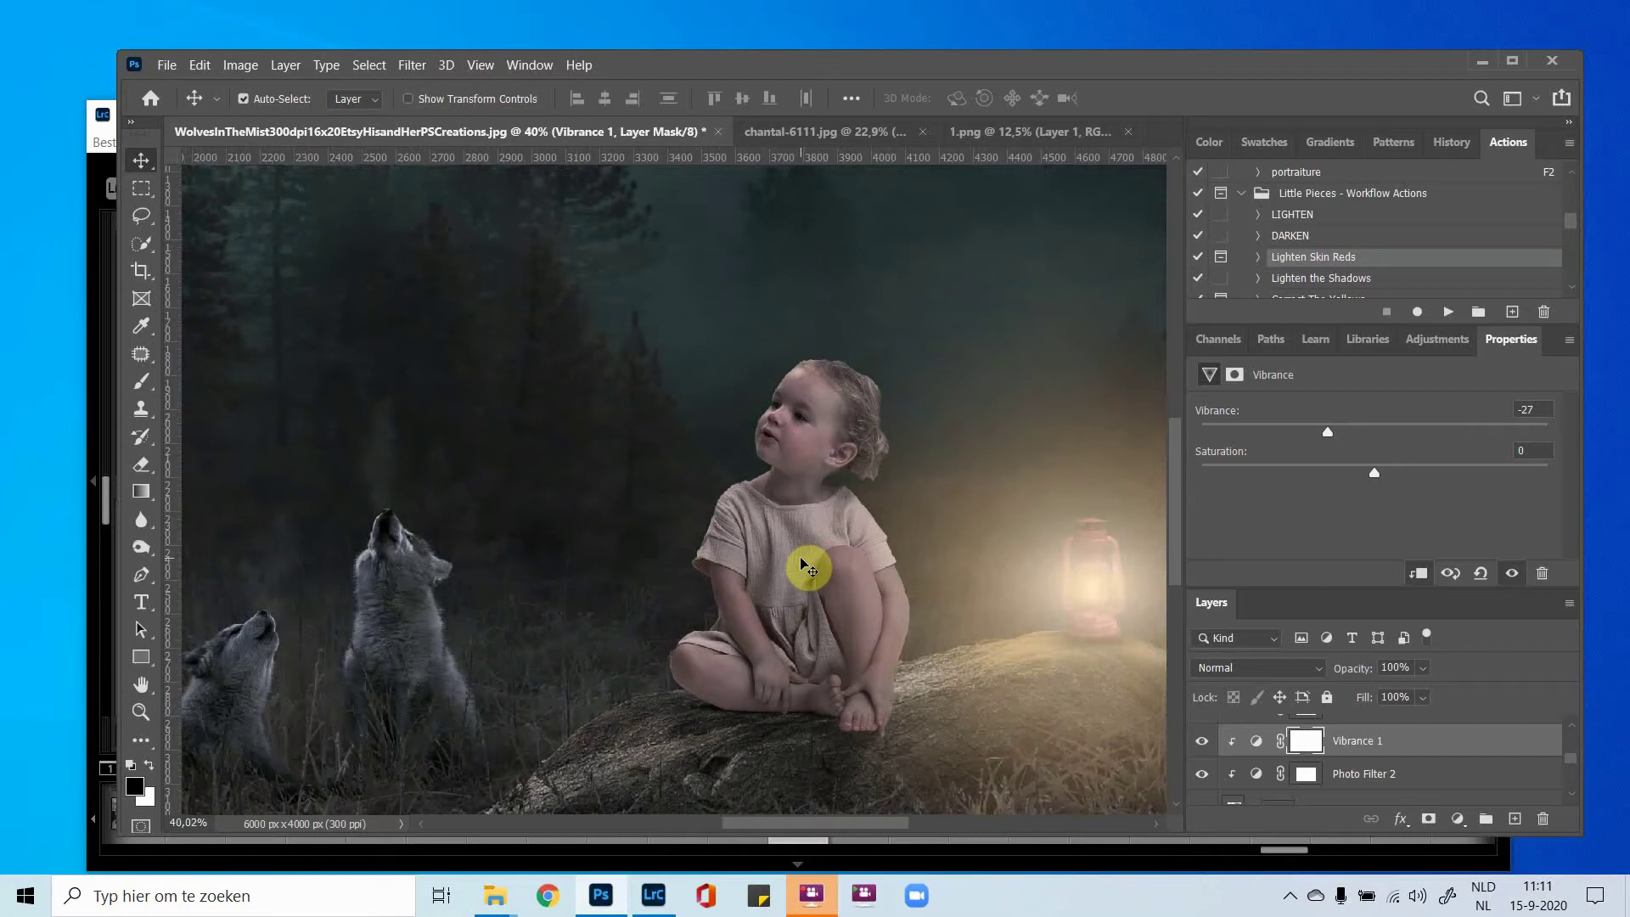
{"action": "scroll", "coordinate": [807, 567], "scroll_direction": "down", "scroll_amount": 3}
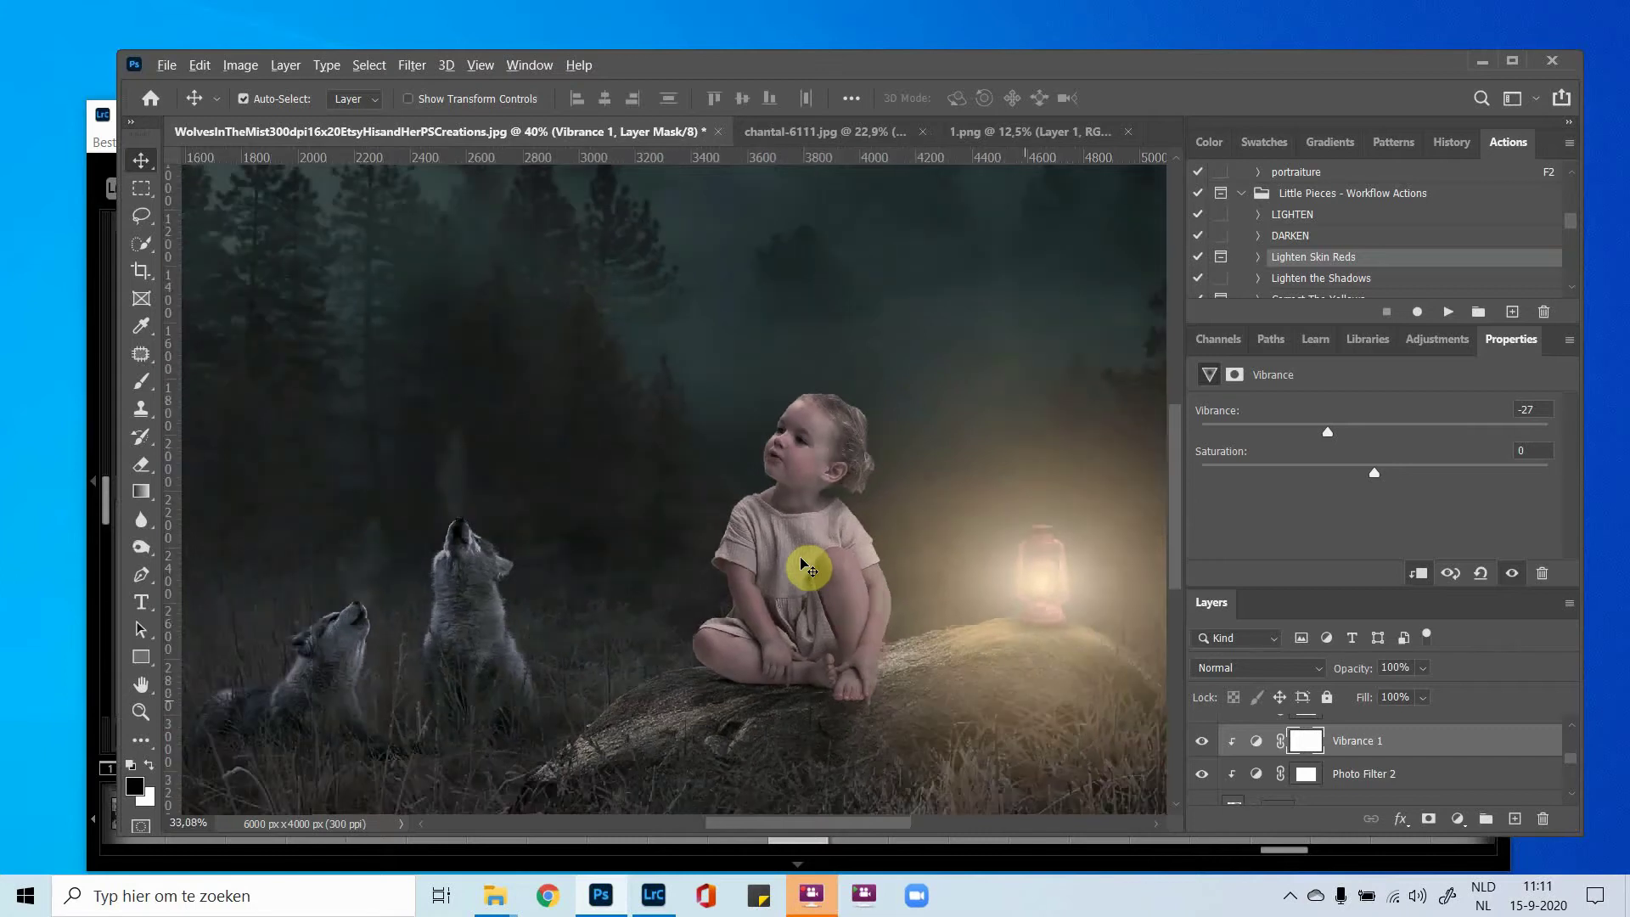
{"action": "scroll", "coordinate": [807, 567], "scroll_direction": "down", "scroll_amount": 2}
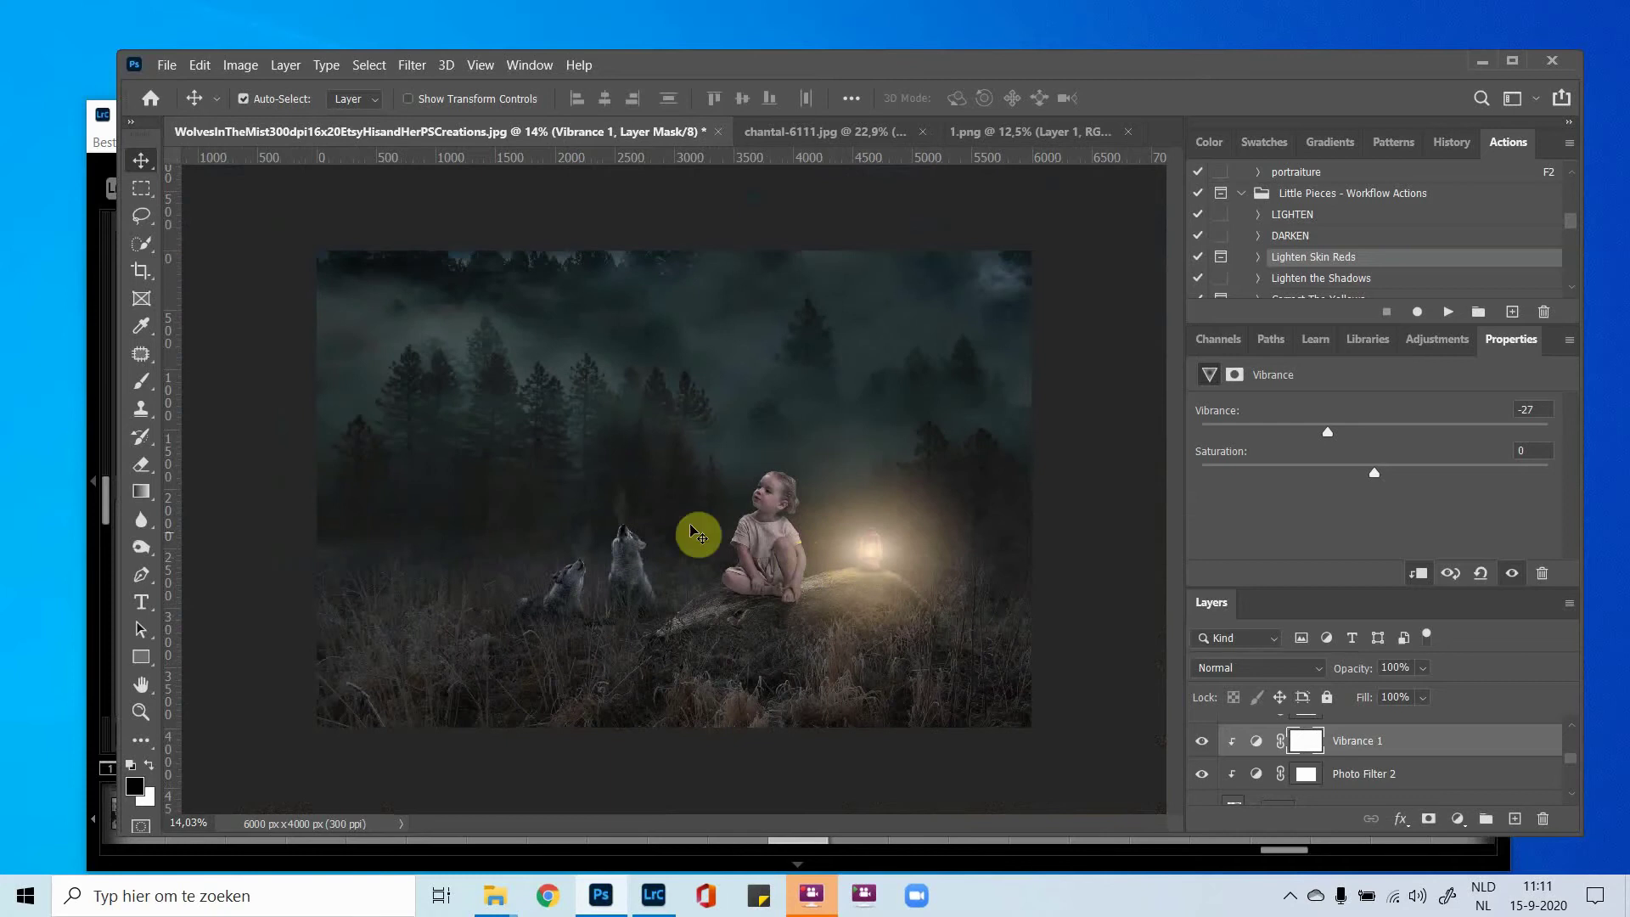
{"action": "scroll", "coordinate": [704, 530], "scroll_direction": "up", "scroll_amount": 1}
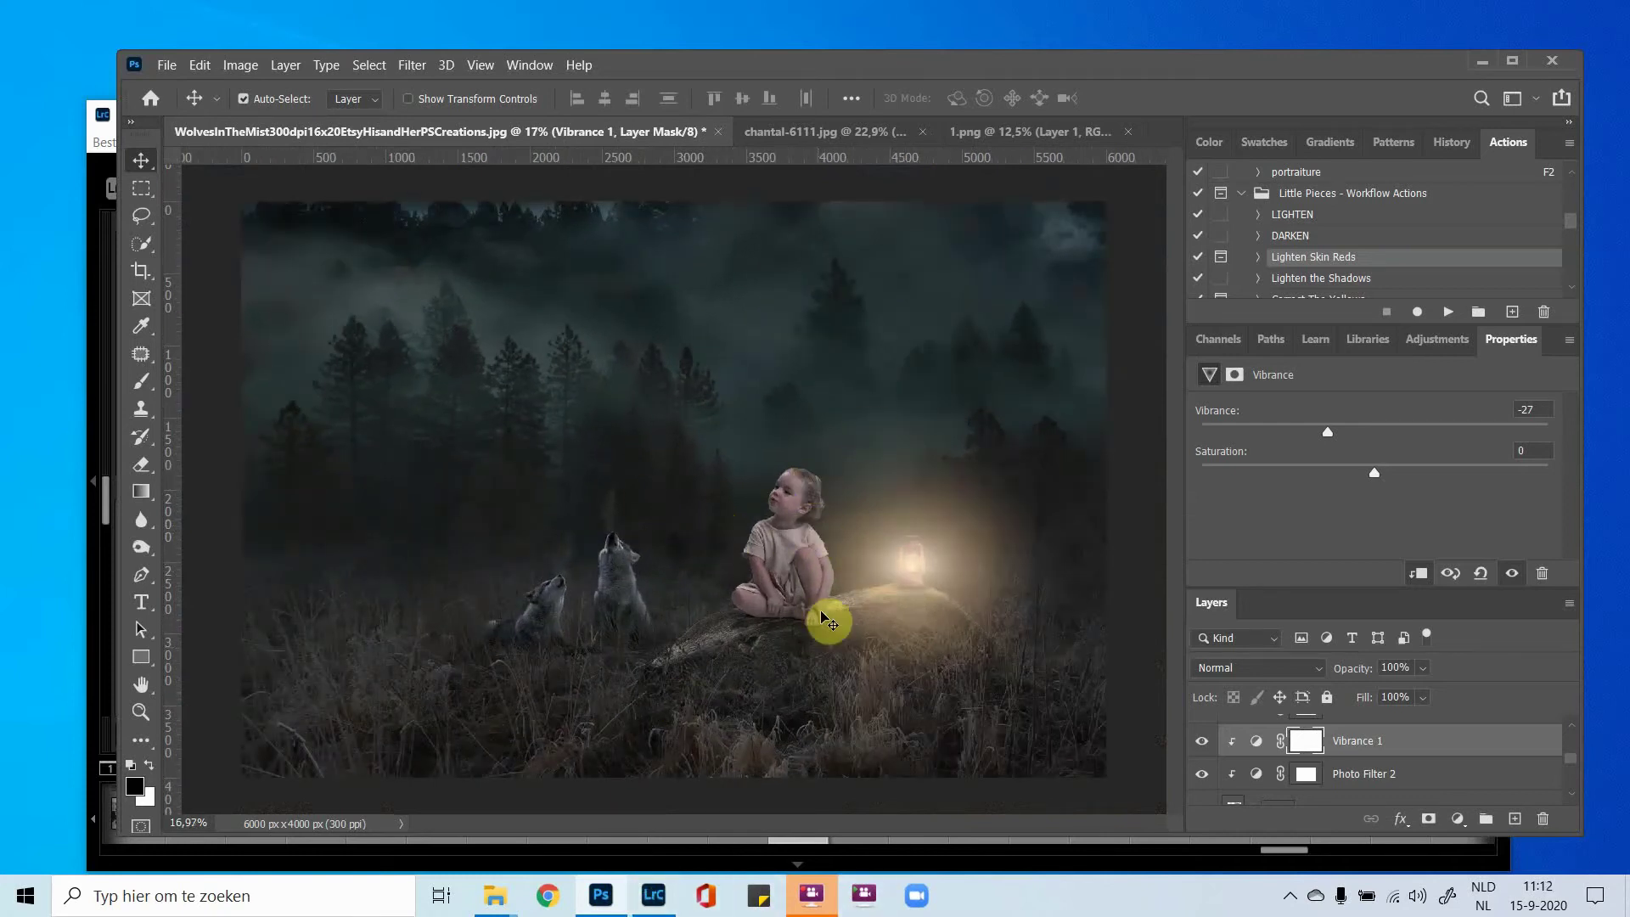
{"action": "scroll", "coordinate": [883, 522], "scroll_direction": "up", "scroll_amount": 2}
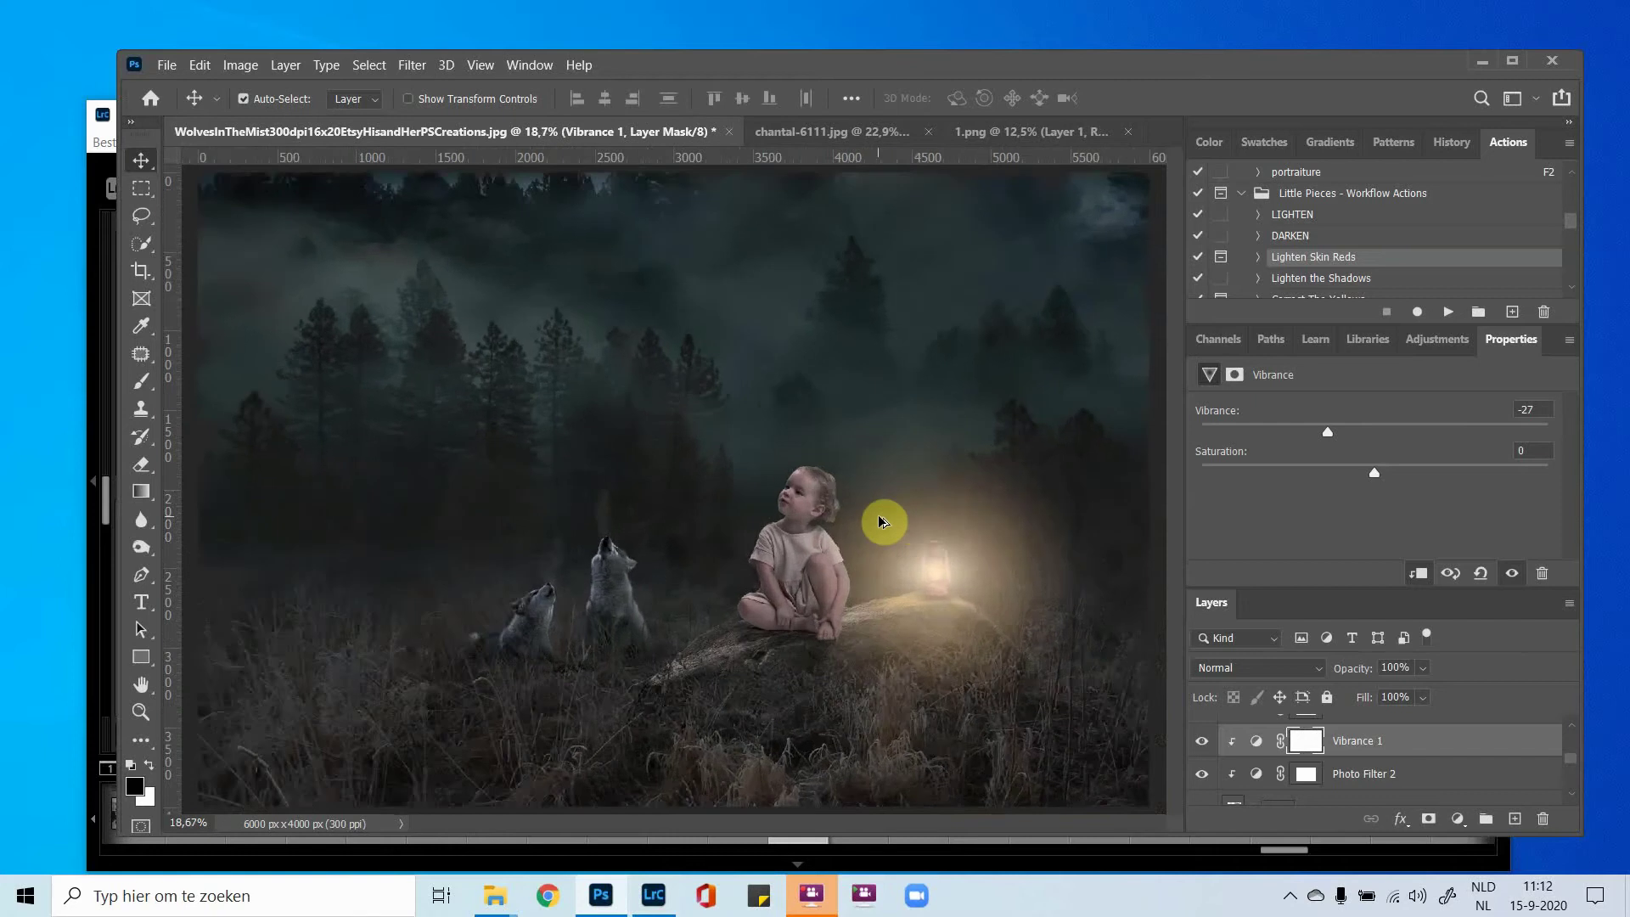
{"action": "scroll", "coordinate": [883, 522], "scroll_direction": "up", "scroll_amount": 1}
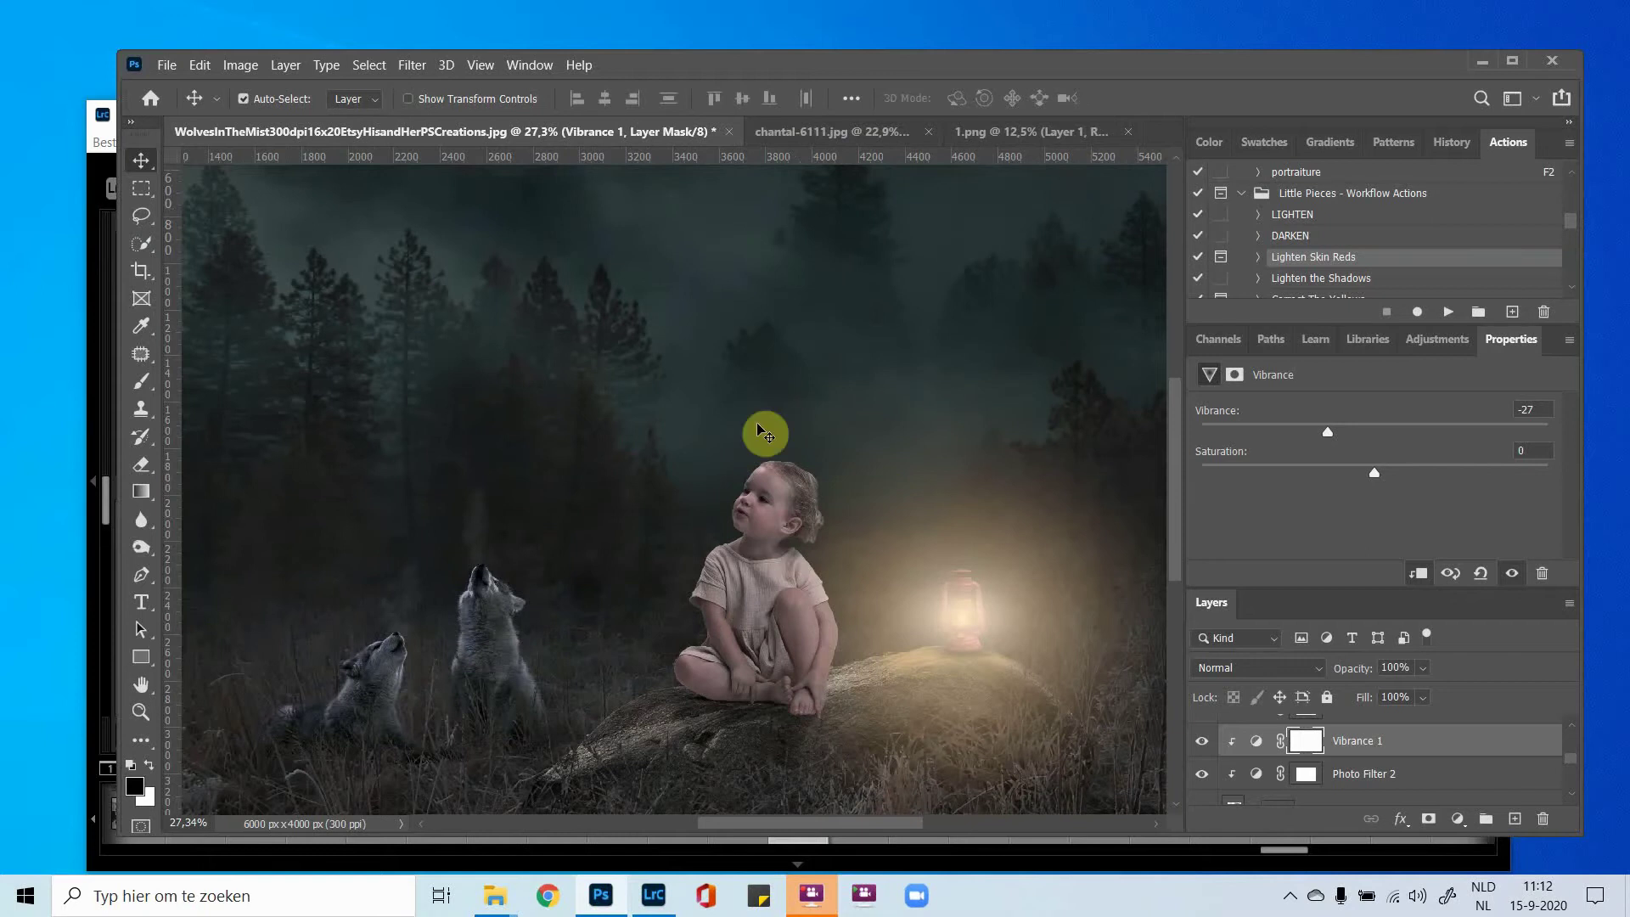
{"action": "scroll", "coordinate": [952, 692], "scroll_direction": "down", "scroll_amount": 2}
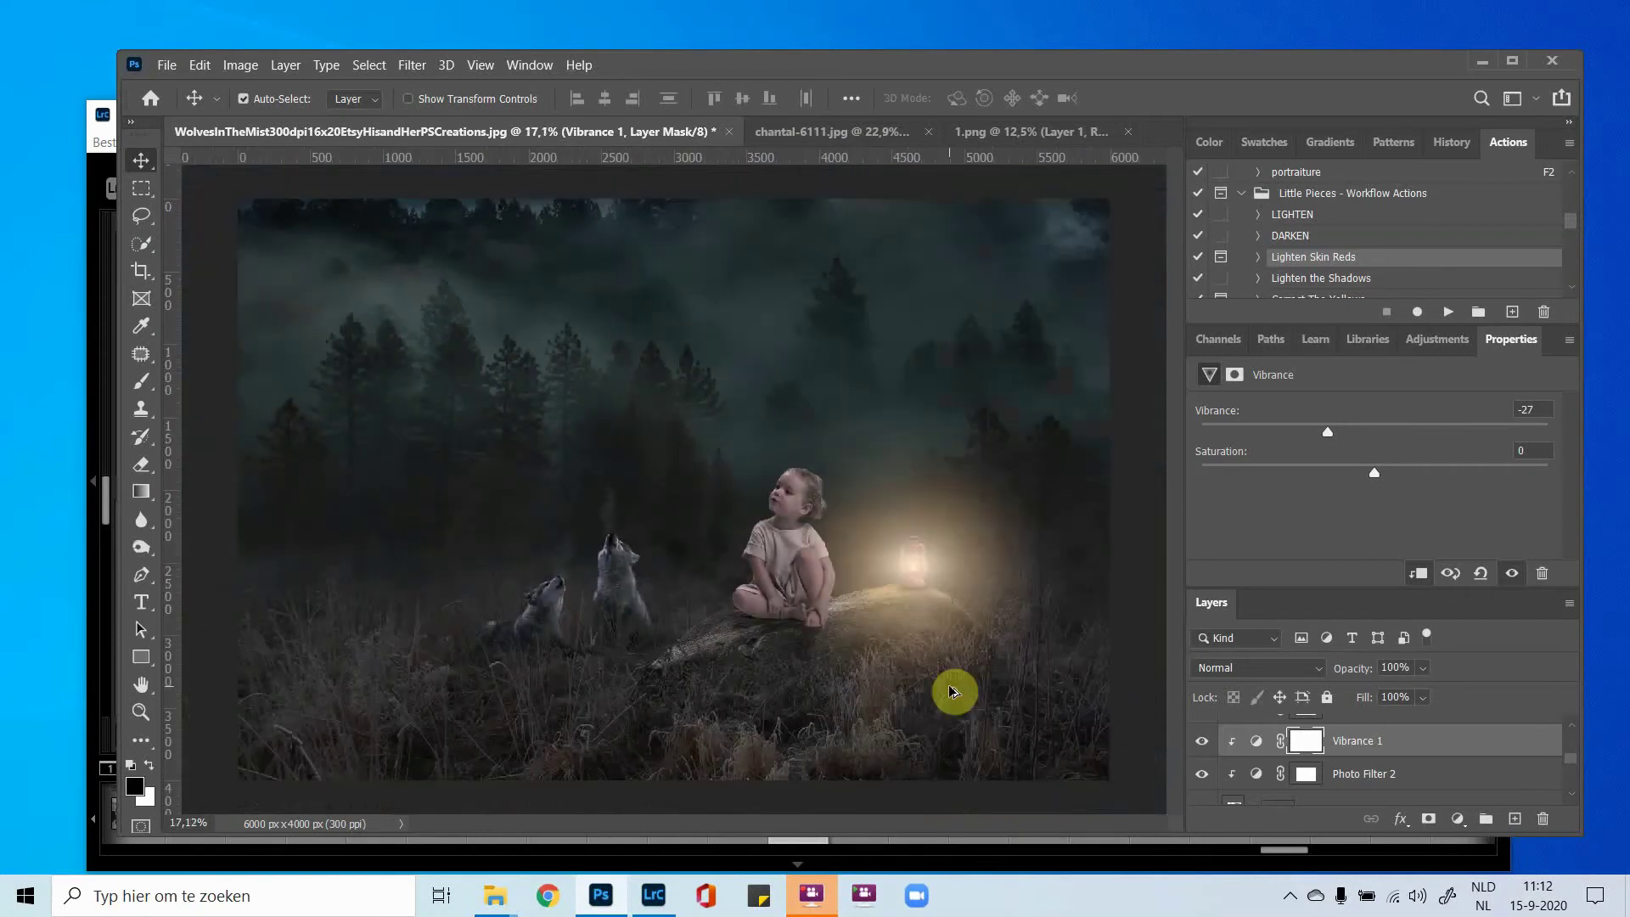
{"action": "scroll", "coordinate": [952, 689], "scroll_direction": "down", "scroll_amount": 3}
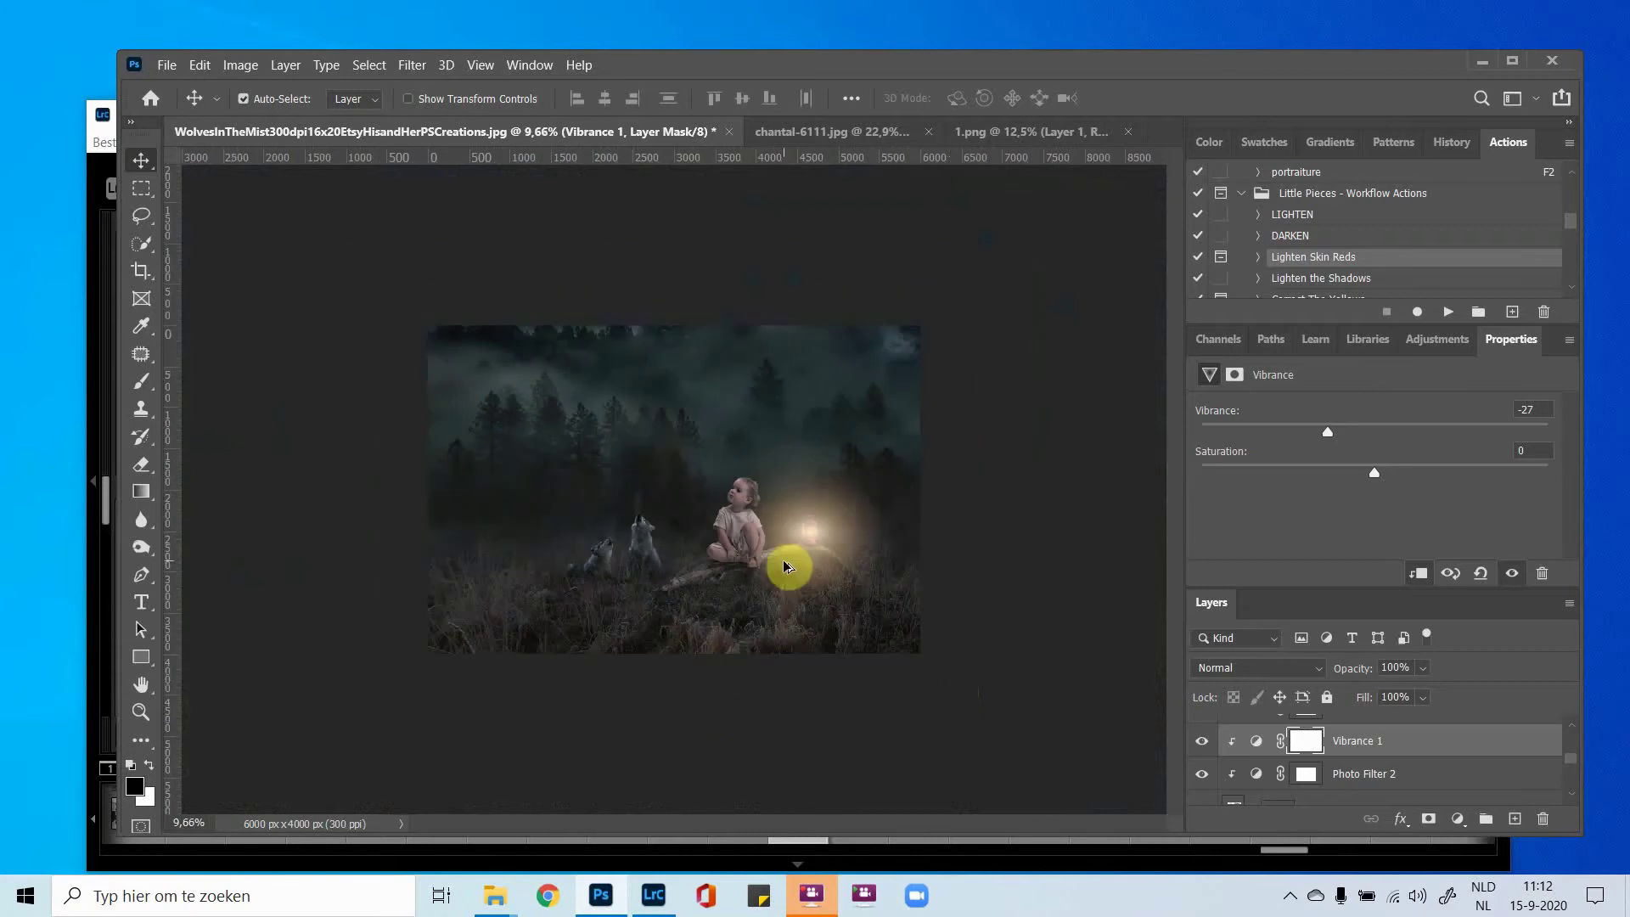
{"action": "scroll", "coordinate": [789, 571], "scroll_direction": "up", "scroll_amount": 1}
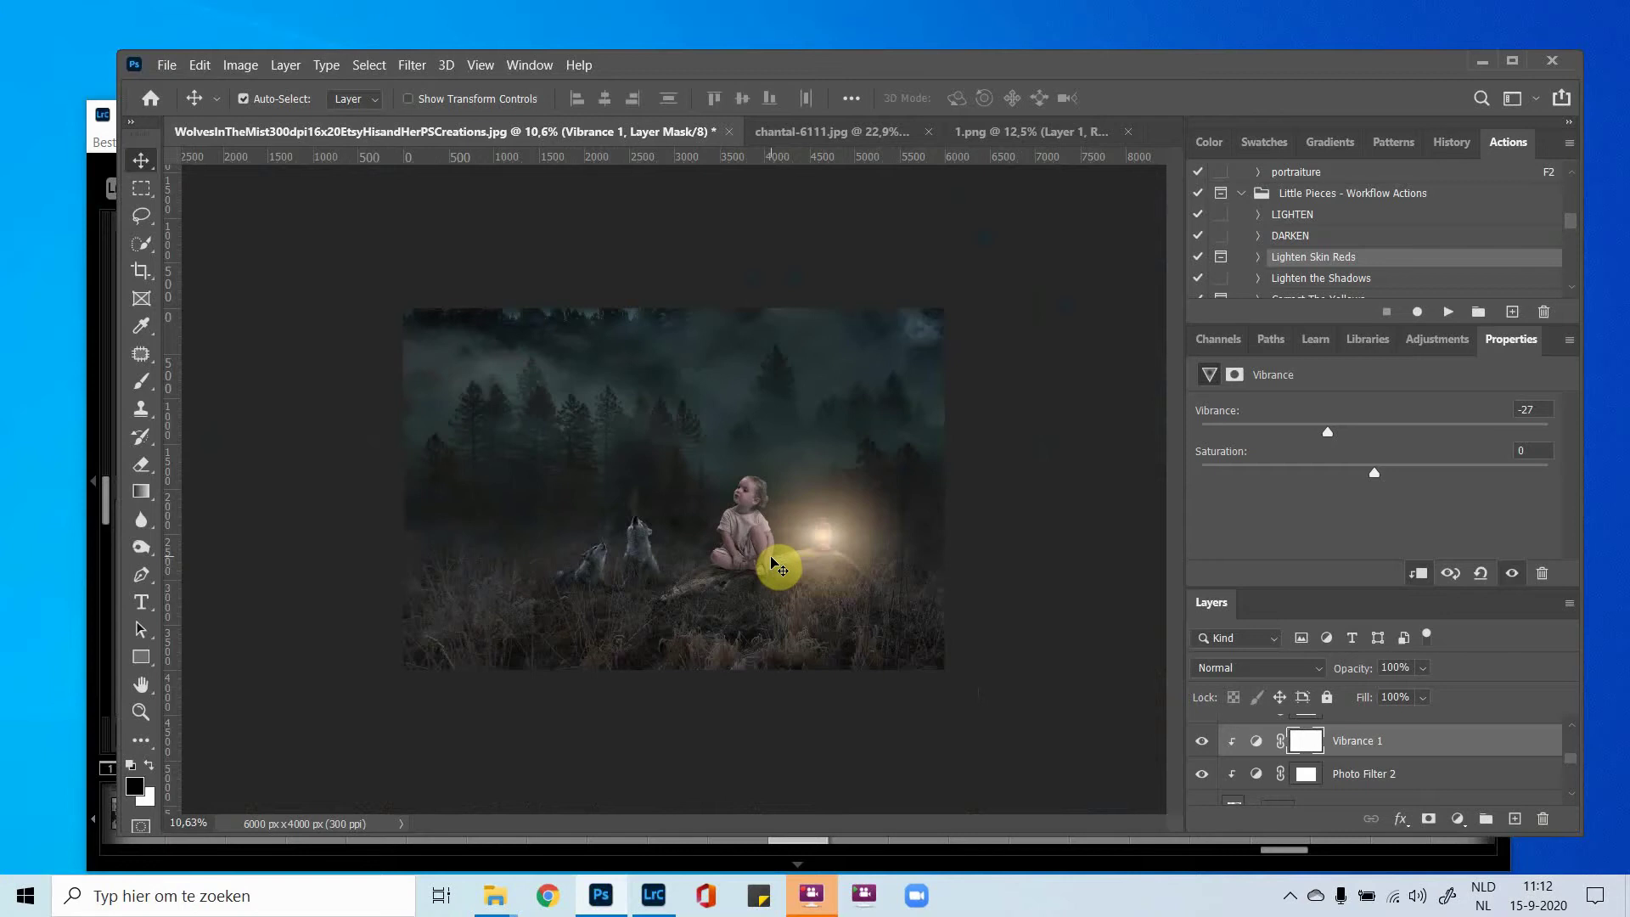
Compare the scene with the Photo Filter 1 adjustment above the glow layer hidden and shown.
{"action": "scroll", "coordinate": [1372, 782], "scroll_direction": "up", "scroll_amount": 4}
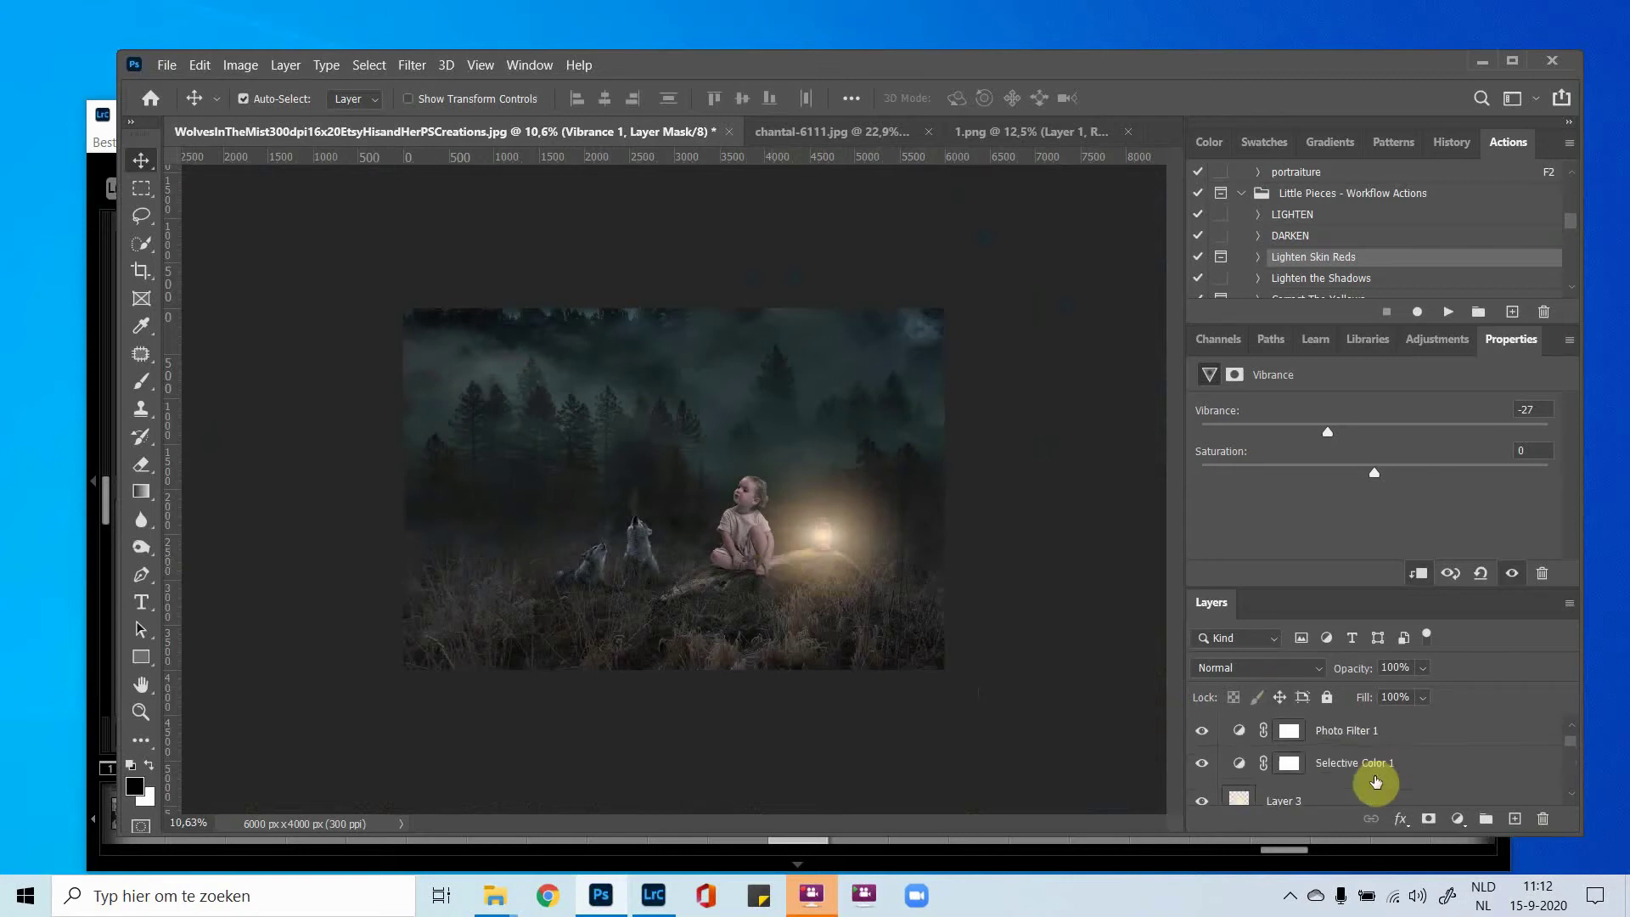
{"action": "left_click", "coordinate": [1342, 735]}
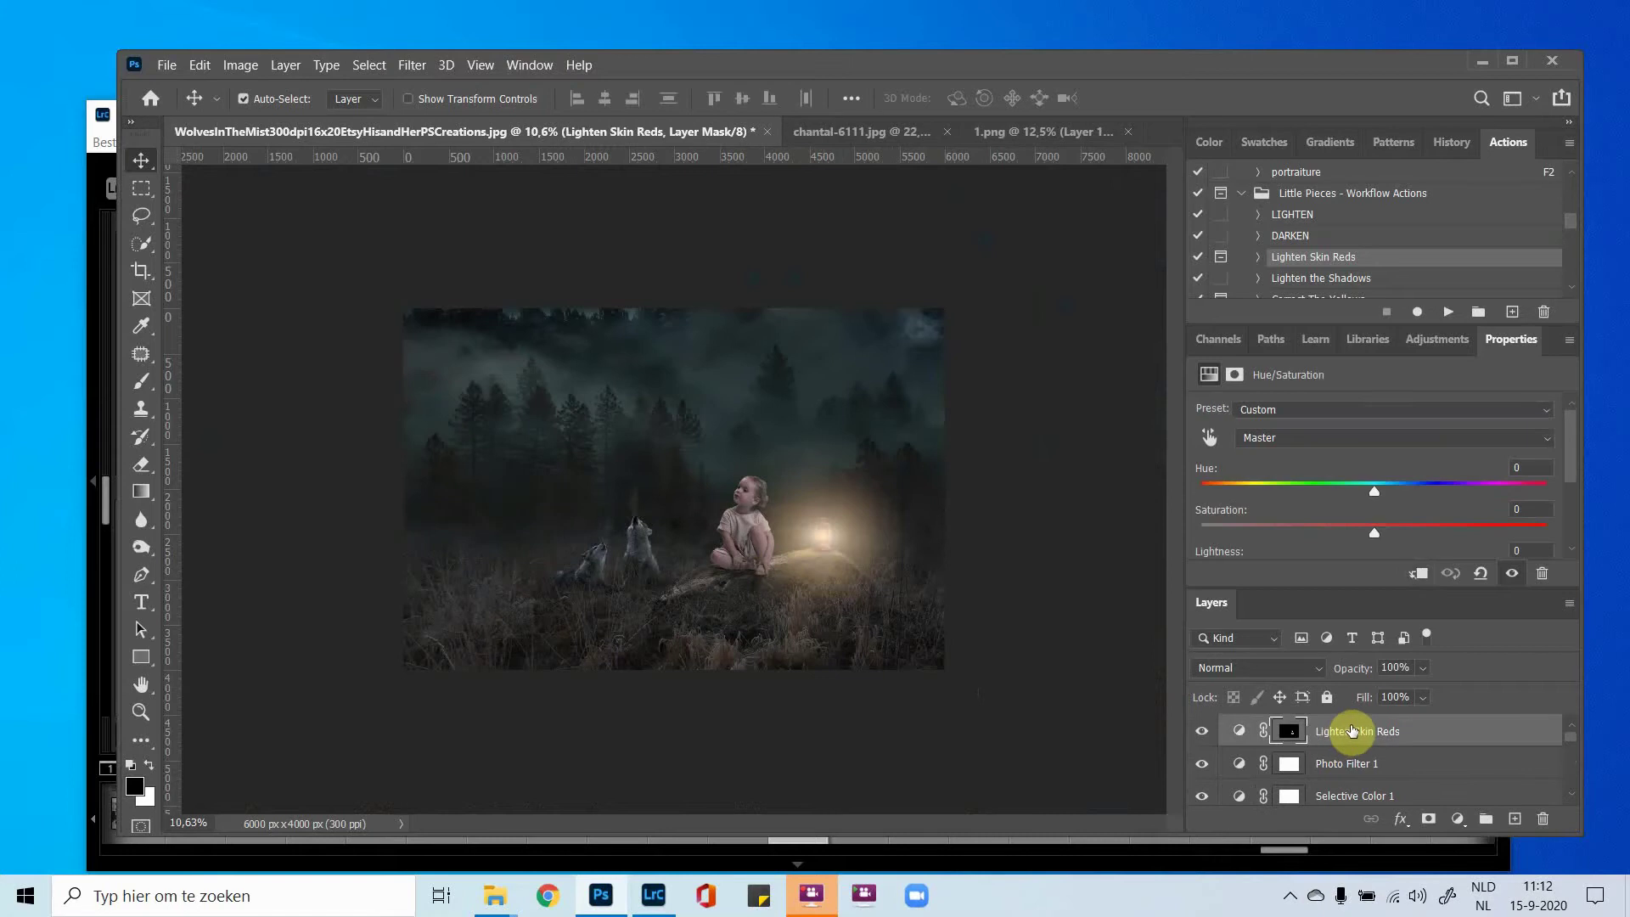
{"action": "left_click", "coordinate": [1338, 765]}
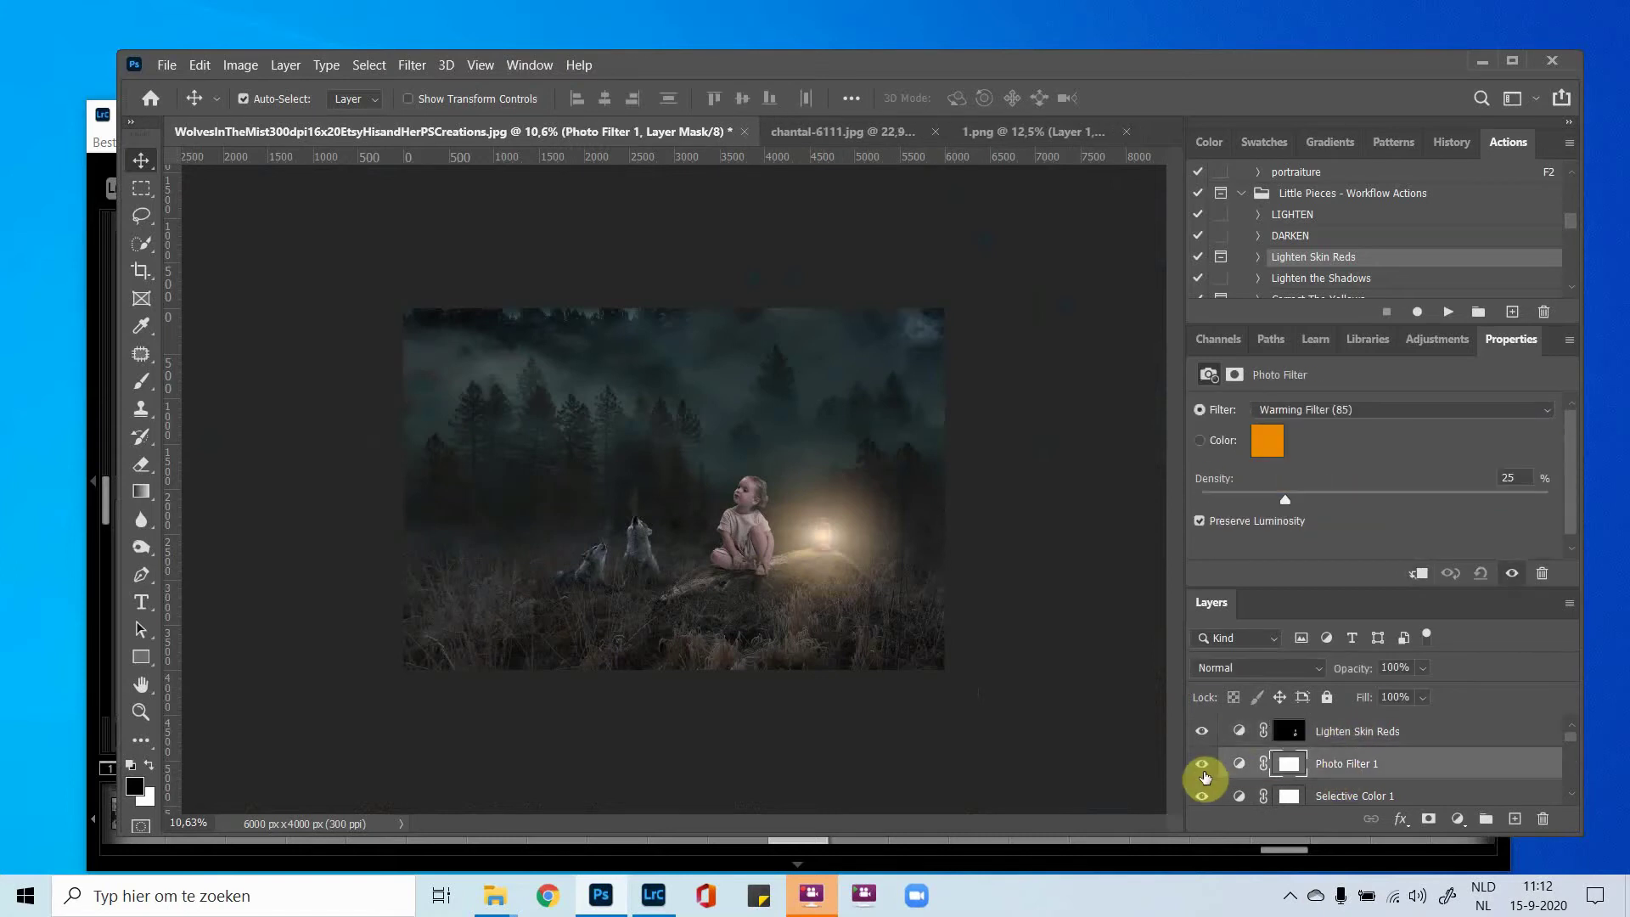
{"action": "left_click", "coordinate": [1204, 768]}
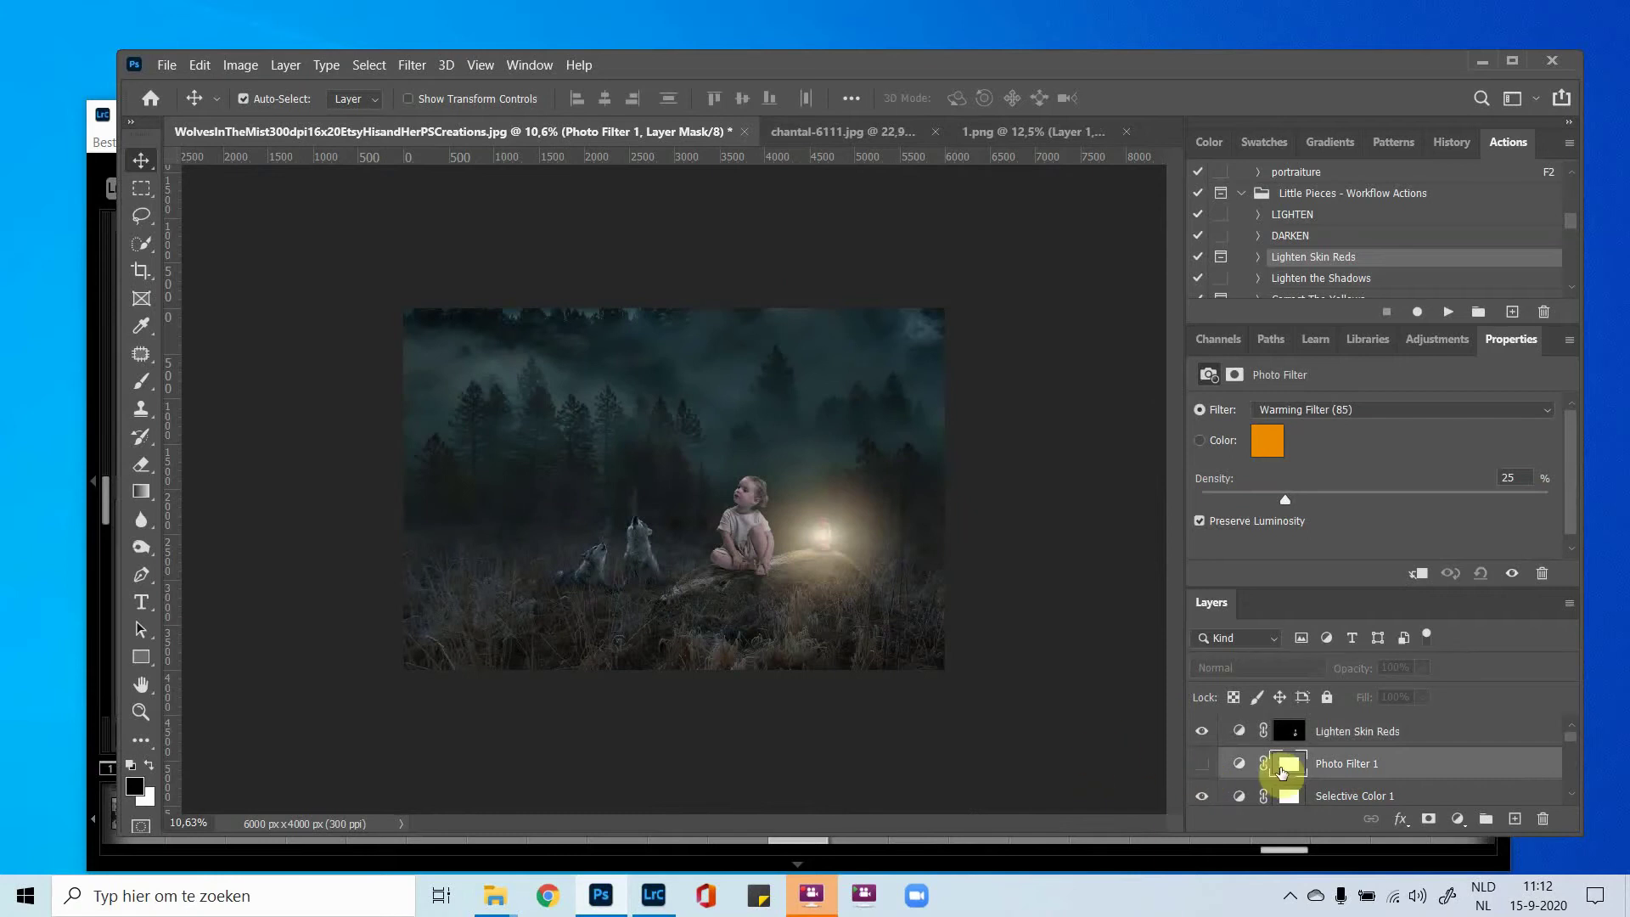
{"action": "scroll", "coordinate": [1282, 772], "scroll_direction": "down", "scroll_amount": 1}
{"action": "scroll", "coordinate": [1281, 773], "scroll_direction": "down", "scroll_amount": 3}
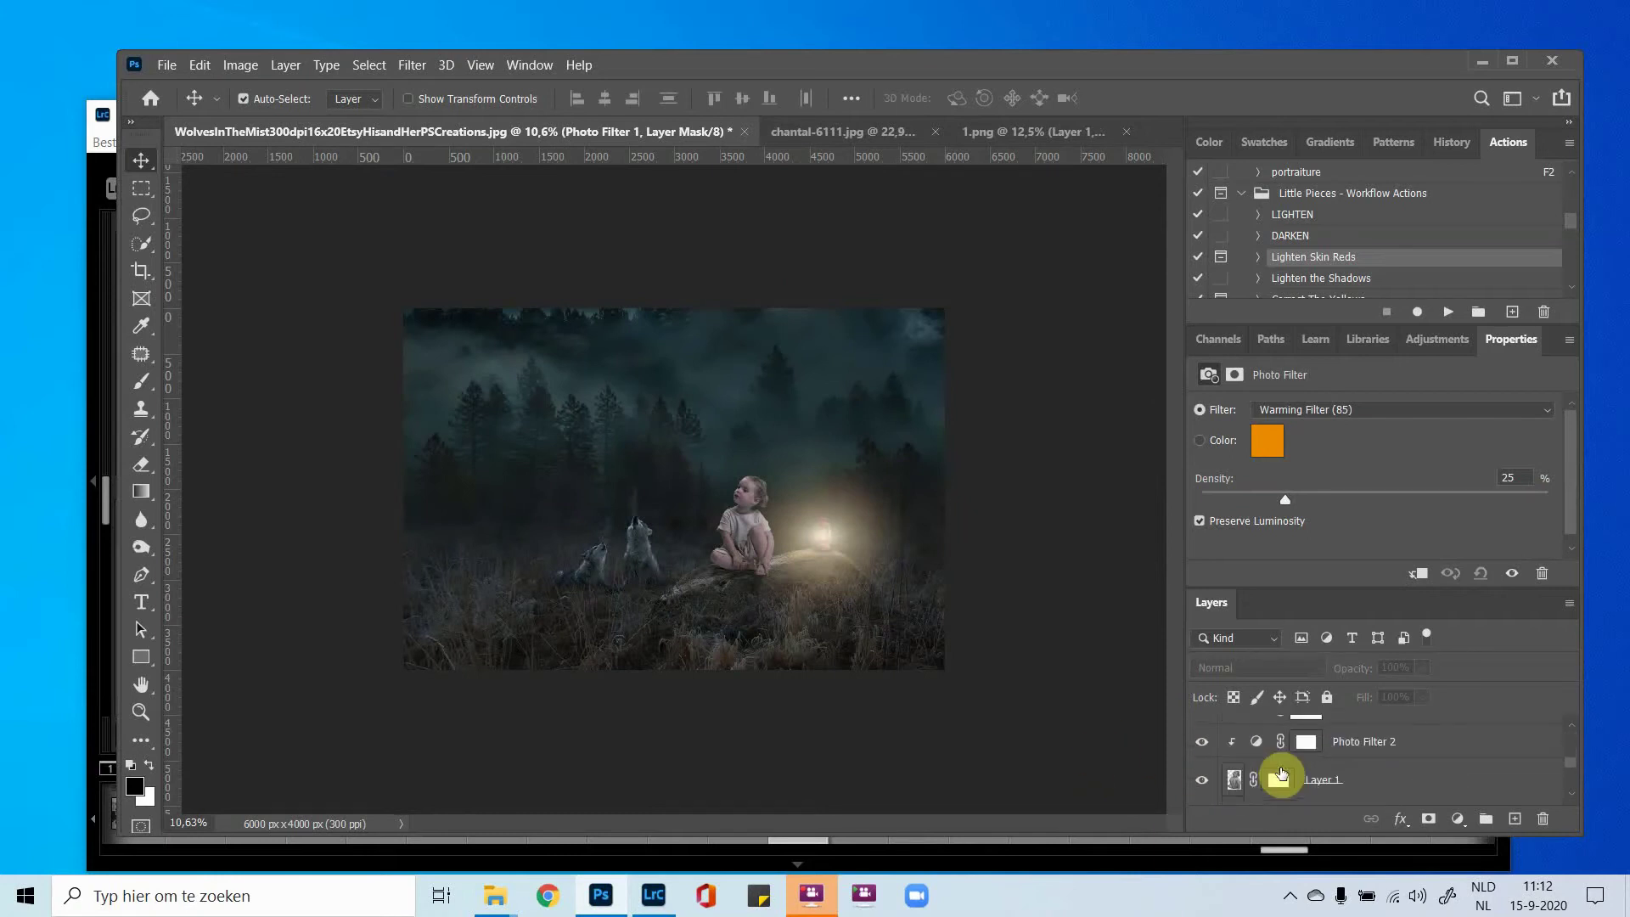
{"action": "scroll", "coordinate": [1282, 774], "scroll_direction": "up", "scroll_amount": 4}
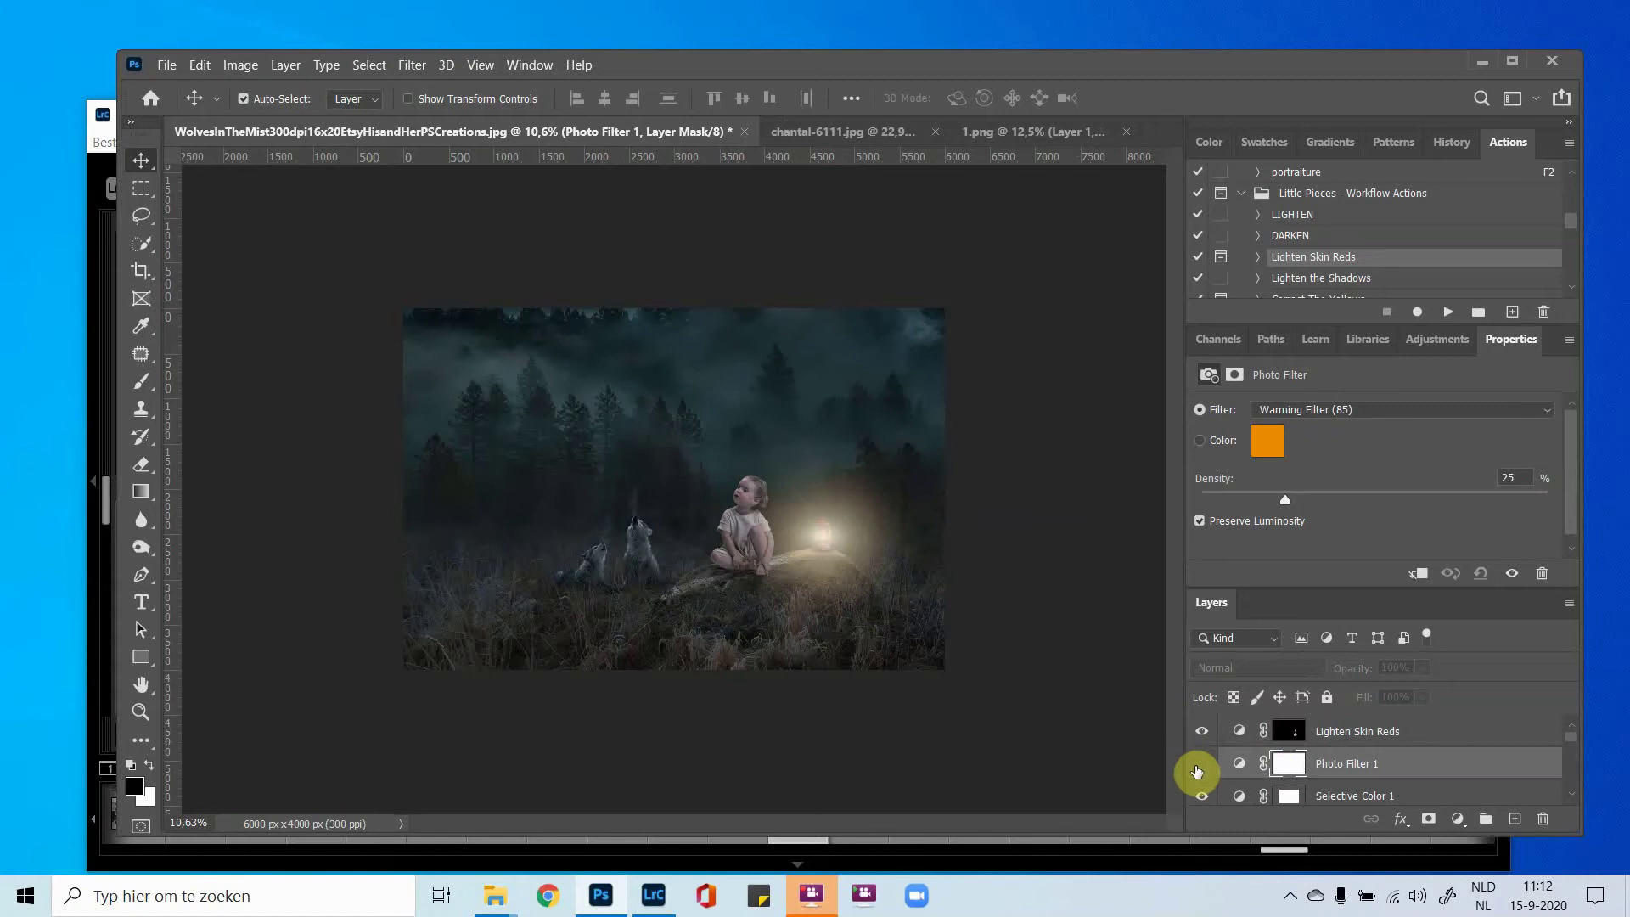
{"action": "left_click", "coordinate": [1199, 766]}
{"action": "left_click", "coordinate": [1200, 767]}
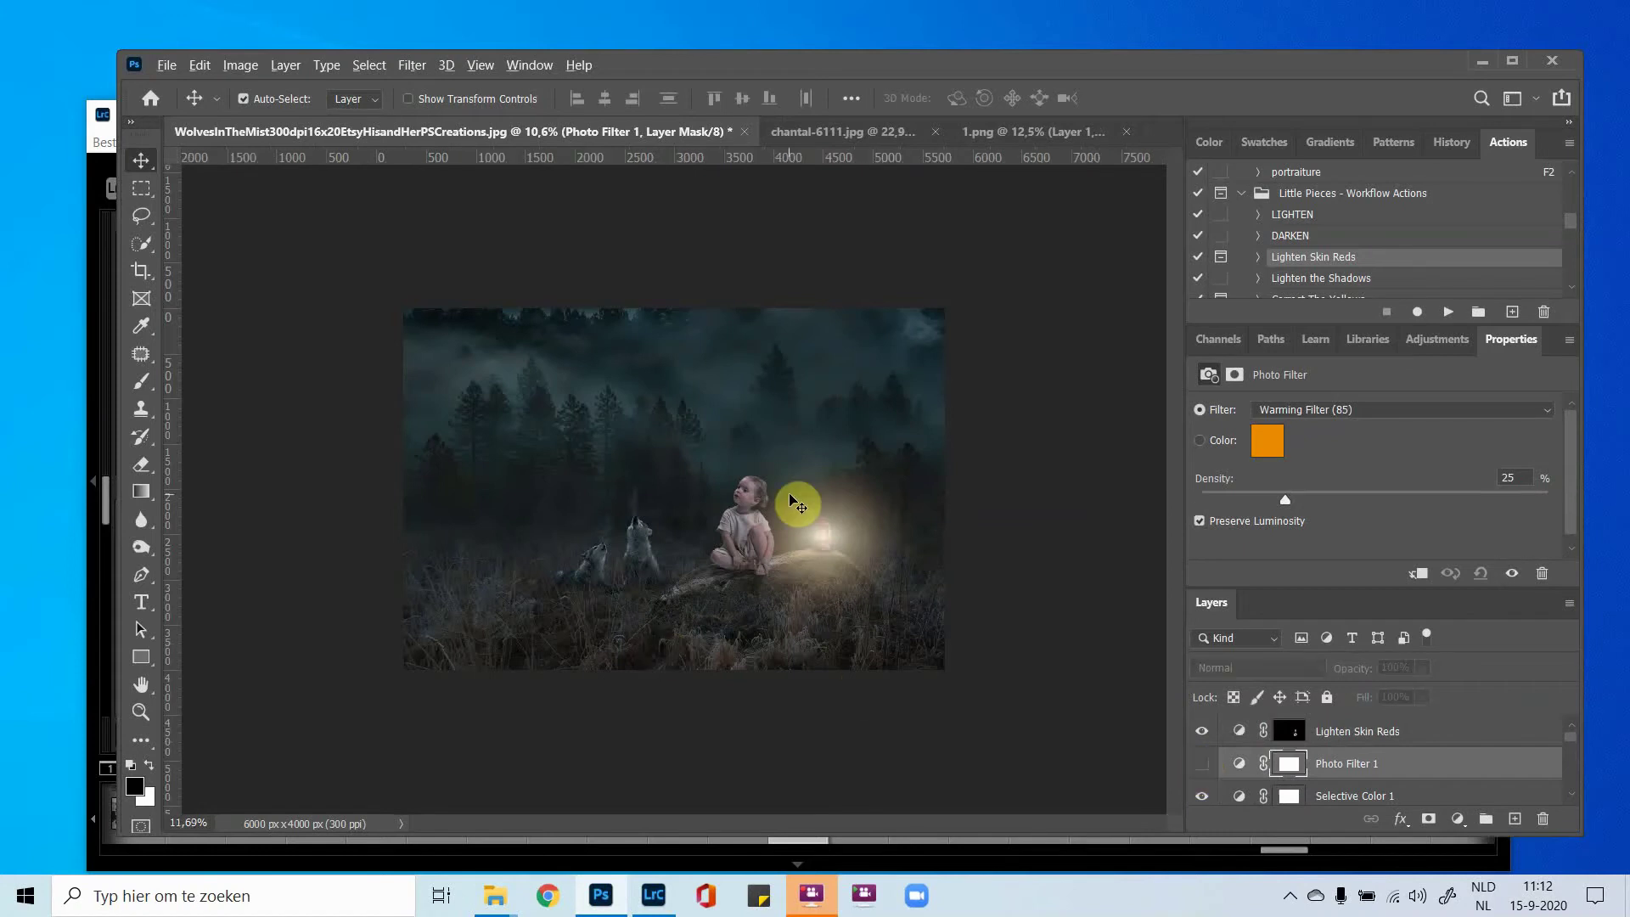
Inspect the child and the whole scene without Photo Filter 1, and turn that adjustment back on.
{"action": "key", "text": "ctrl+plus"}
{"action": "key", "text": "ctrl+plus"}
{"action": "scroll", "coordinate": [789, 498], "scroll_direction": "up", "scroll_amount": 5}
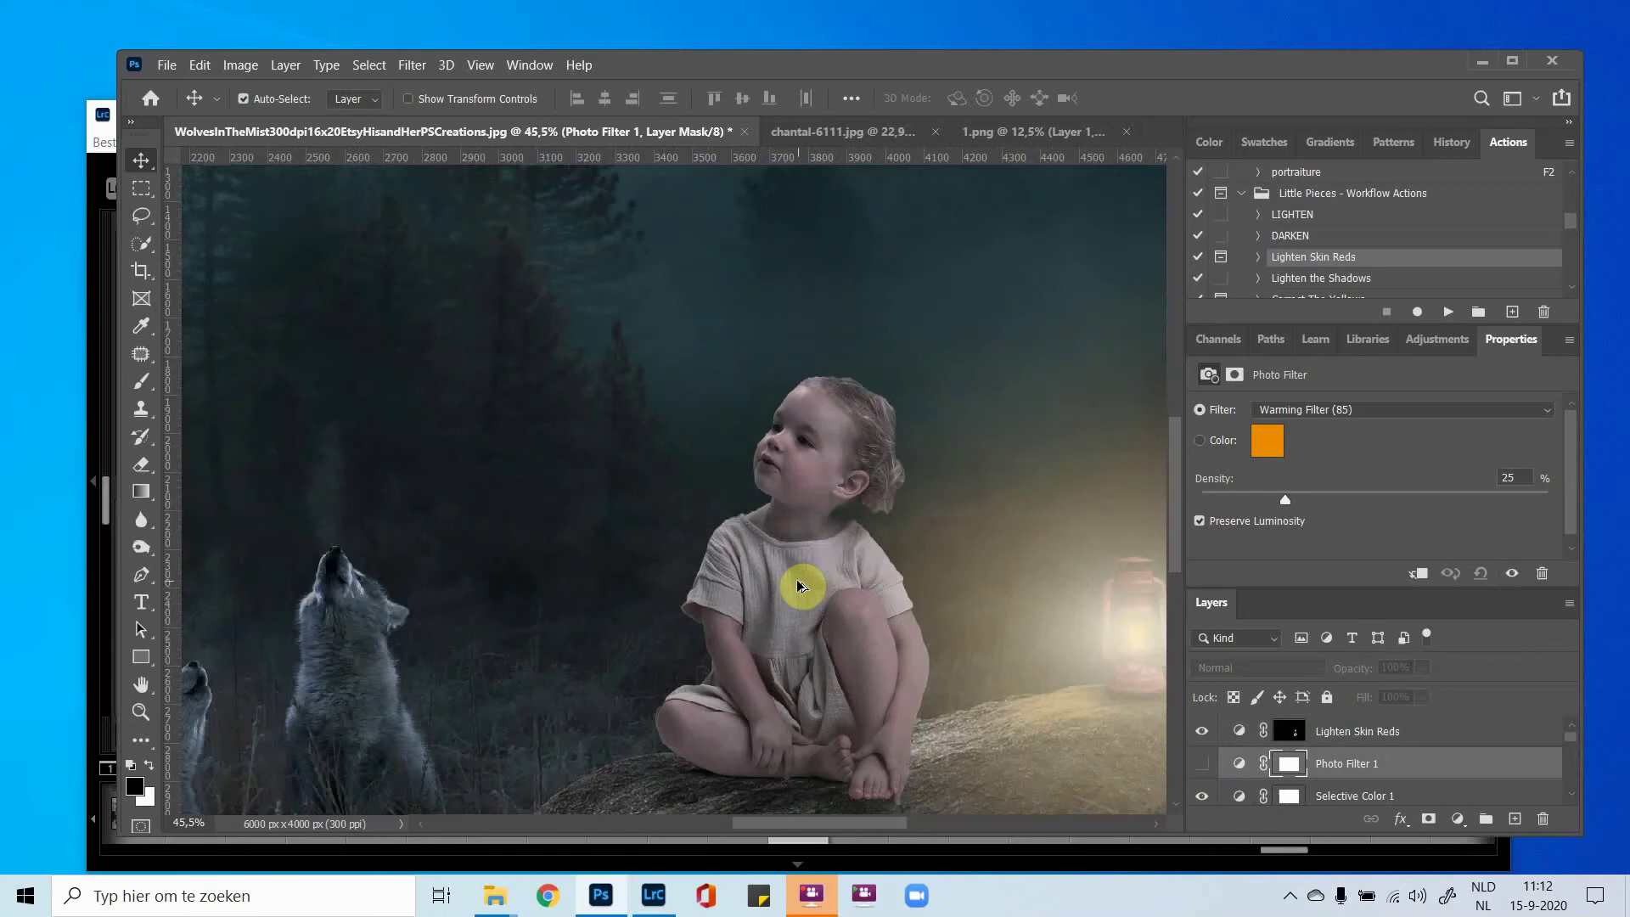
{"action": "scroll", "coordinate": [799, 585], "scroll_direction": "down", "scroll_amount": 4}
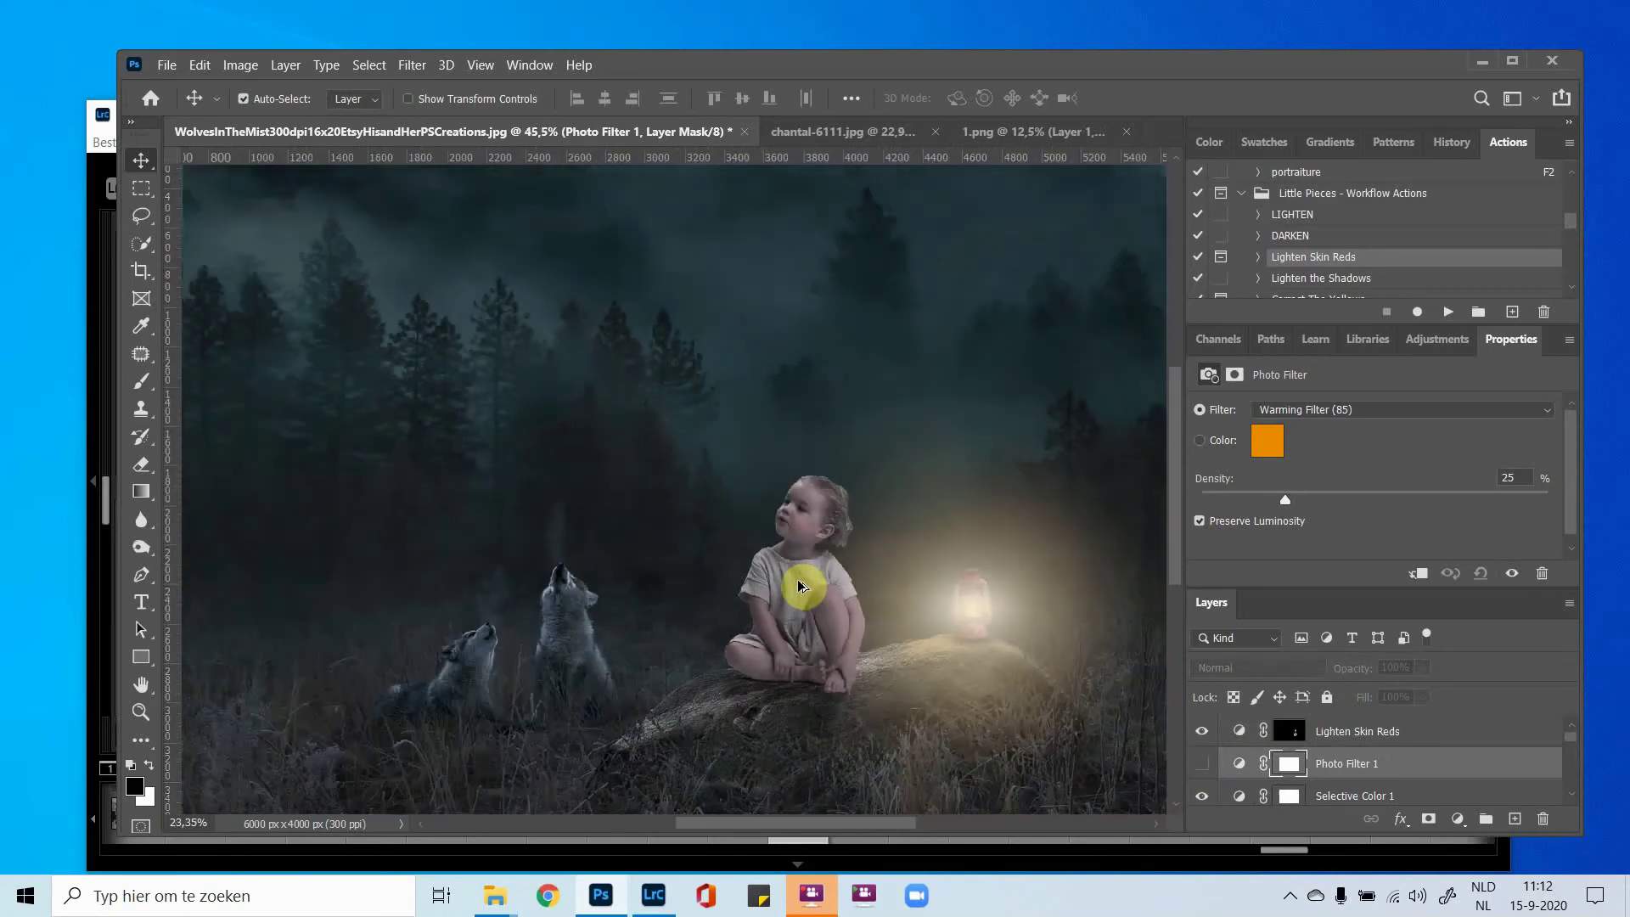
{"action": "scroll", "coordinate": [799, 586], "scroll_direction": "down", "scroll_amount": 3}
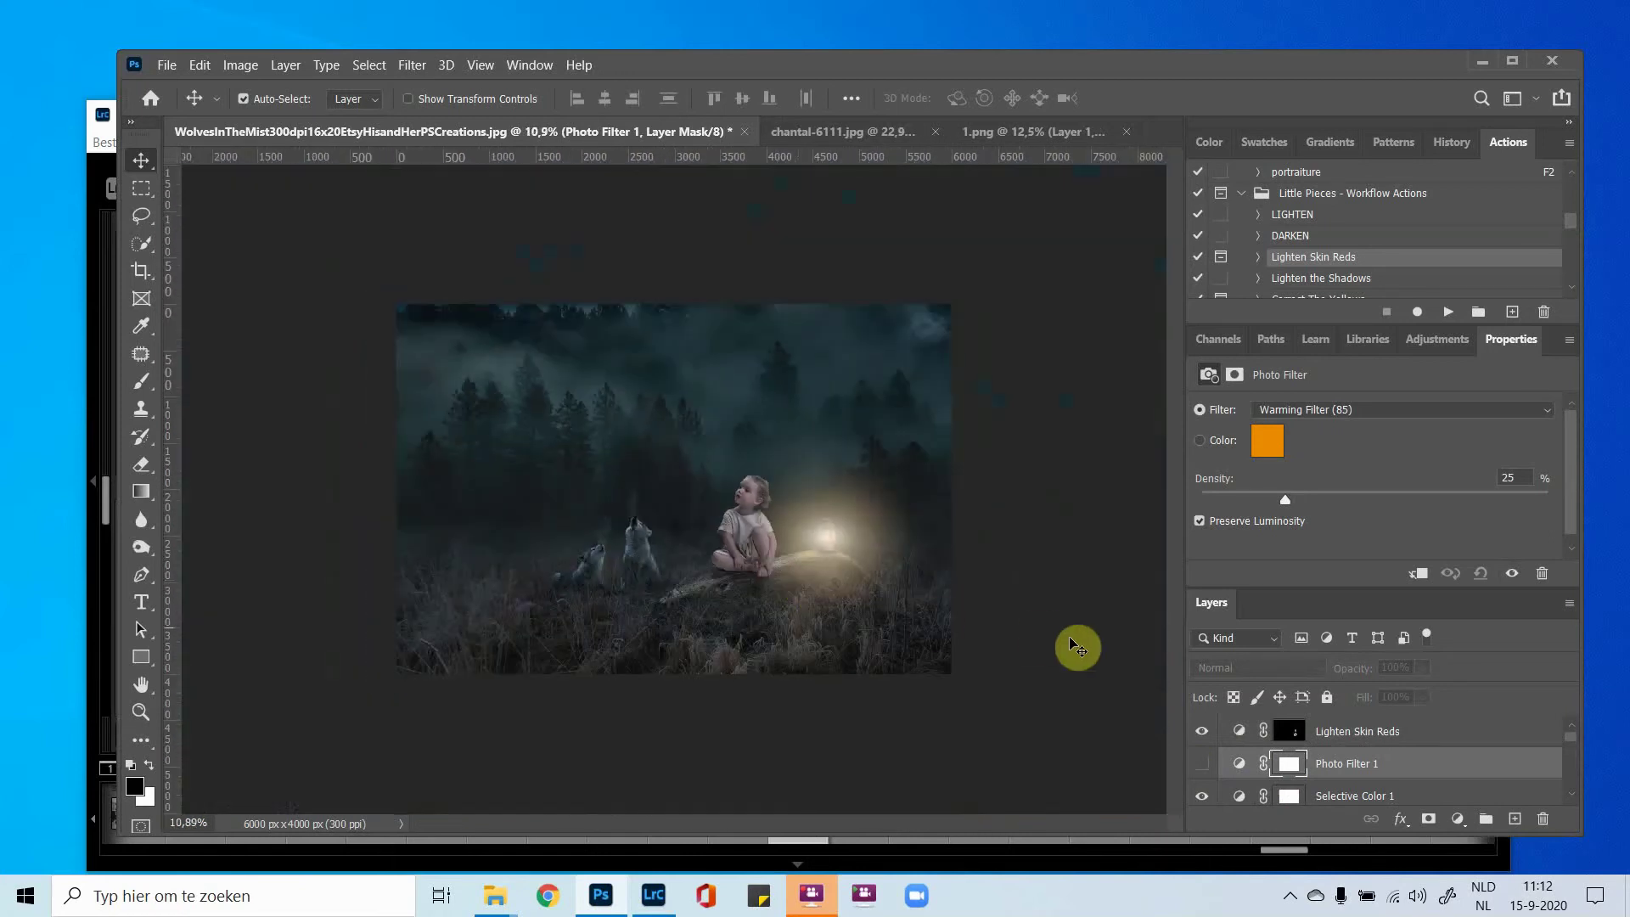
{"action": "left_click", "coordinate": [1204, 766]}
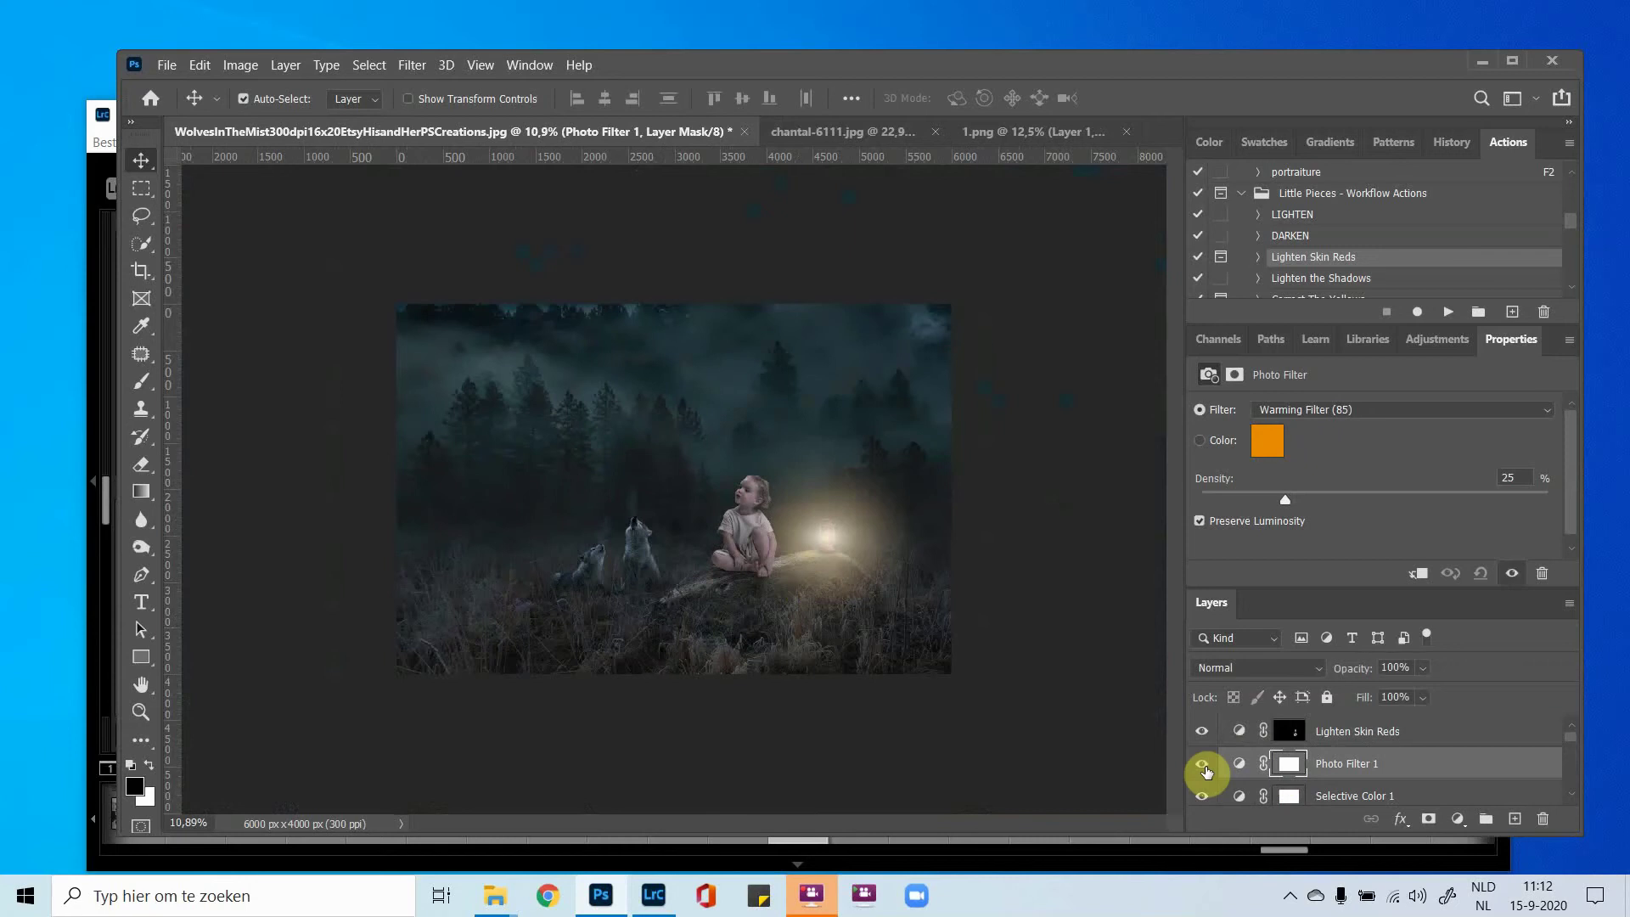
{"action": "left_click", "coordinate": [1203, 767]}
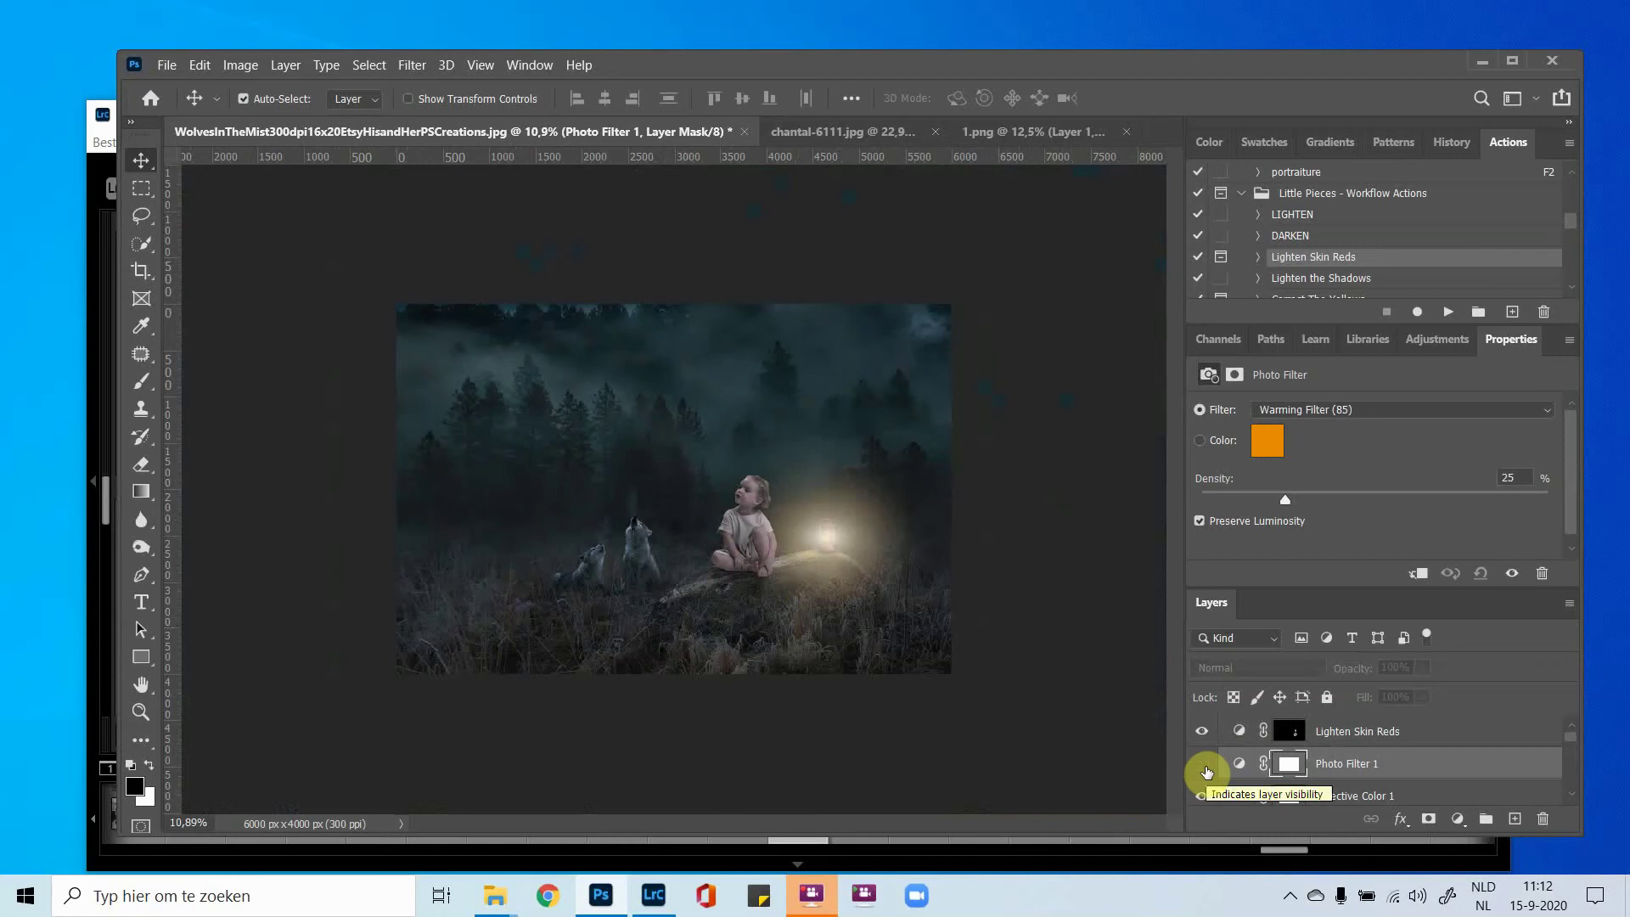
{"action": "left_click", "coordinate": [1206, 771]}
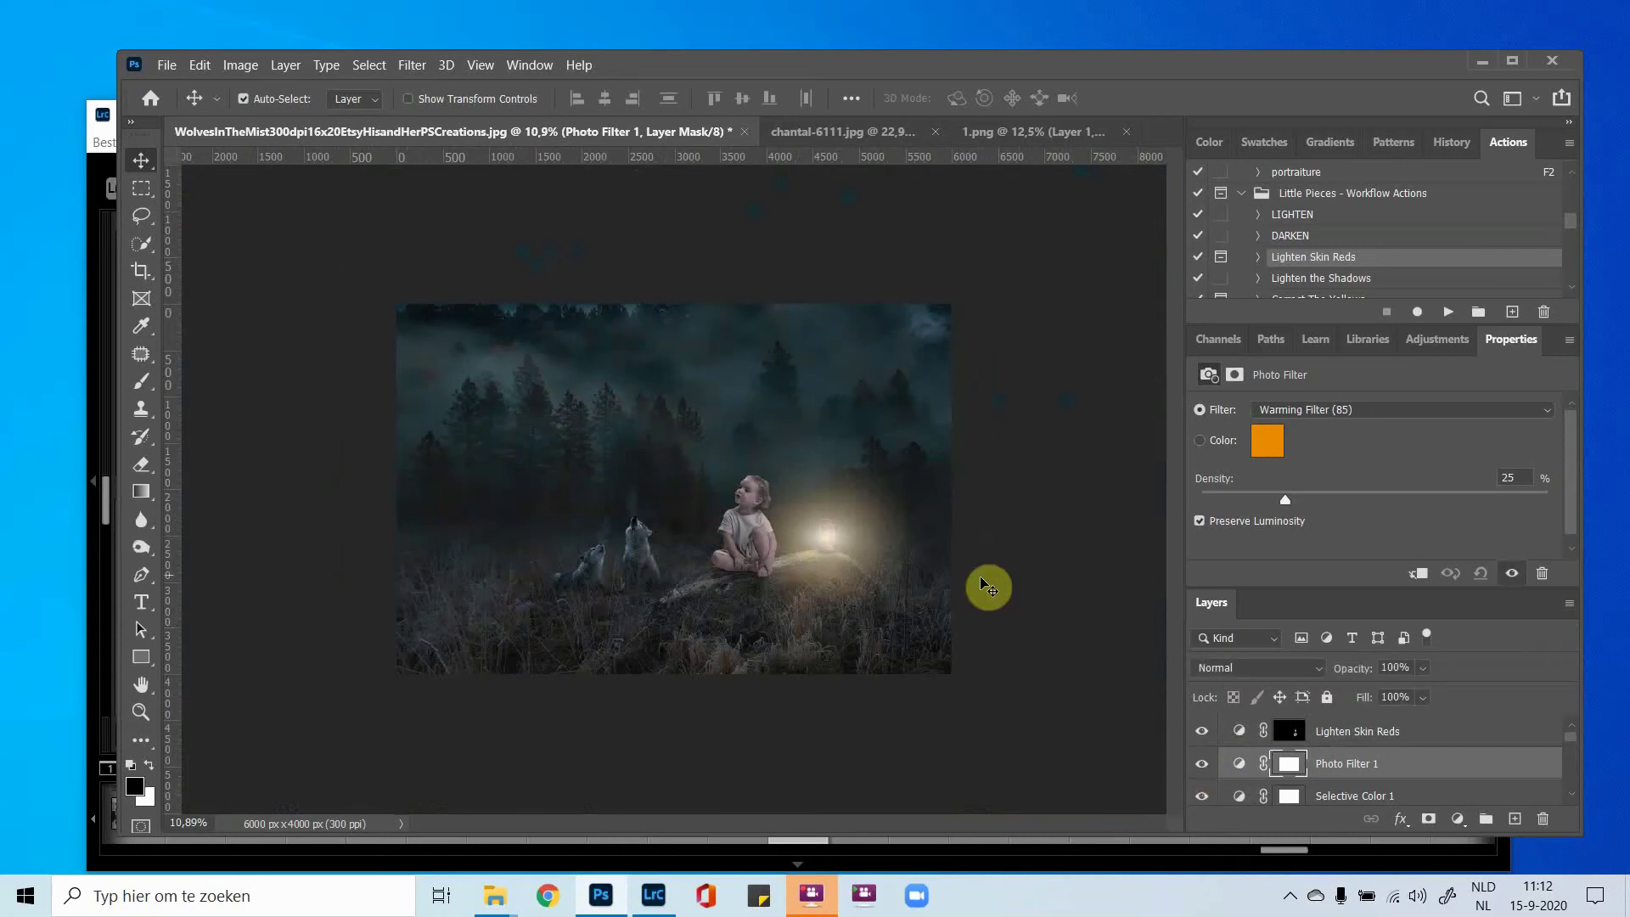
Show the Selective Color 1 adjustment and move it into the child's clipped adjustments, between Vibrance 1 and Photo Filter 2.
{"action": "scroll", "coordinate": [1349, 763], "scroll_direction": "down", "scroll_amount": 2}
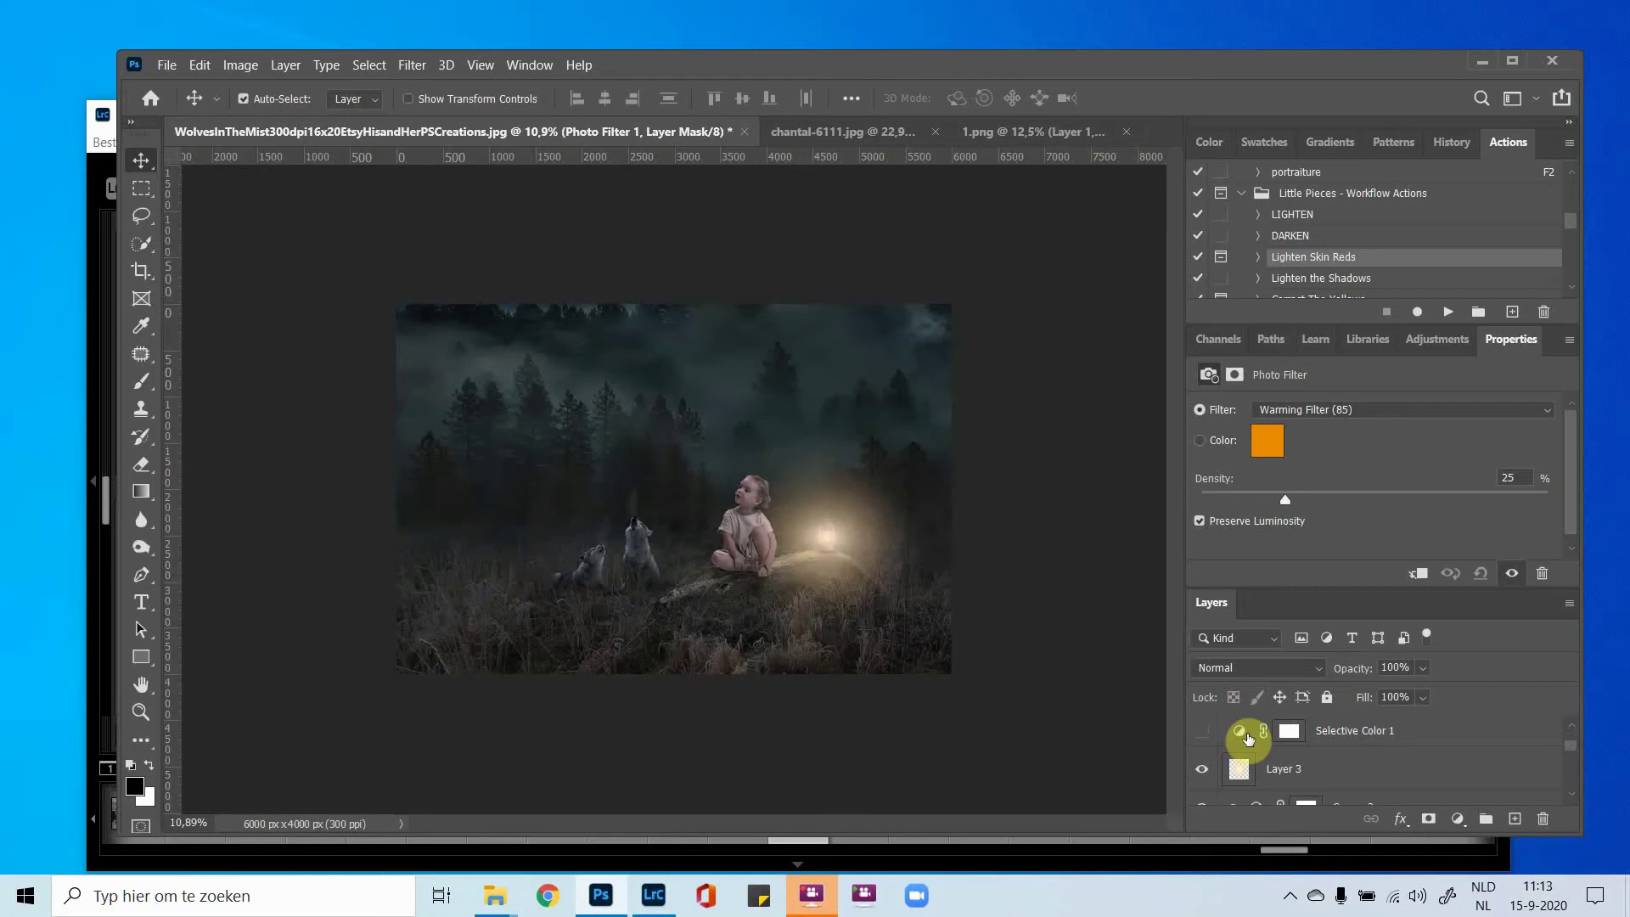
{"action": "scroll", "coordinate": [1248, 737], "scroll_direction": "down", "scroll_amount": 4}
{"action": "scroll", "coordinate": [1239, 739], "scroll_direction": "up", "scroll_amount": 4}
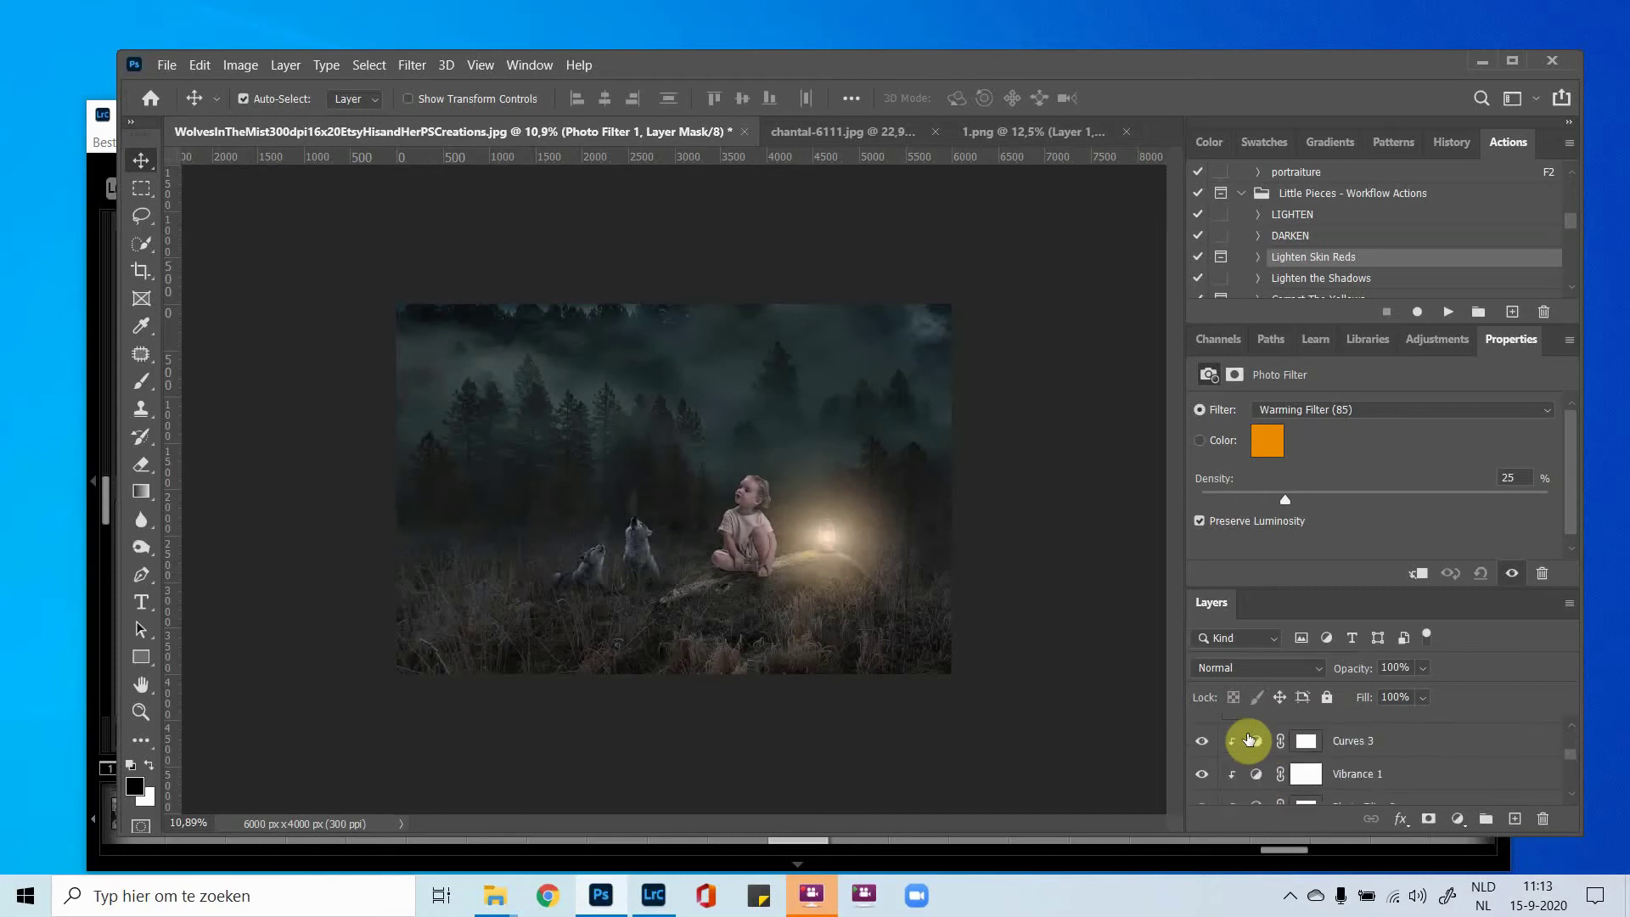
{"action": "left_click", "coordinate": [1199, 731]}
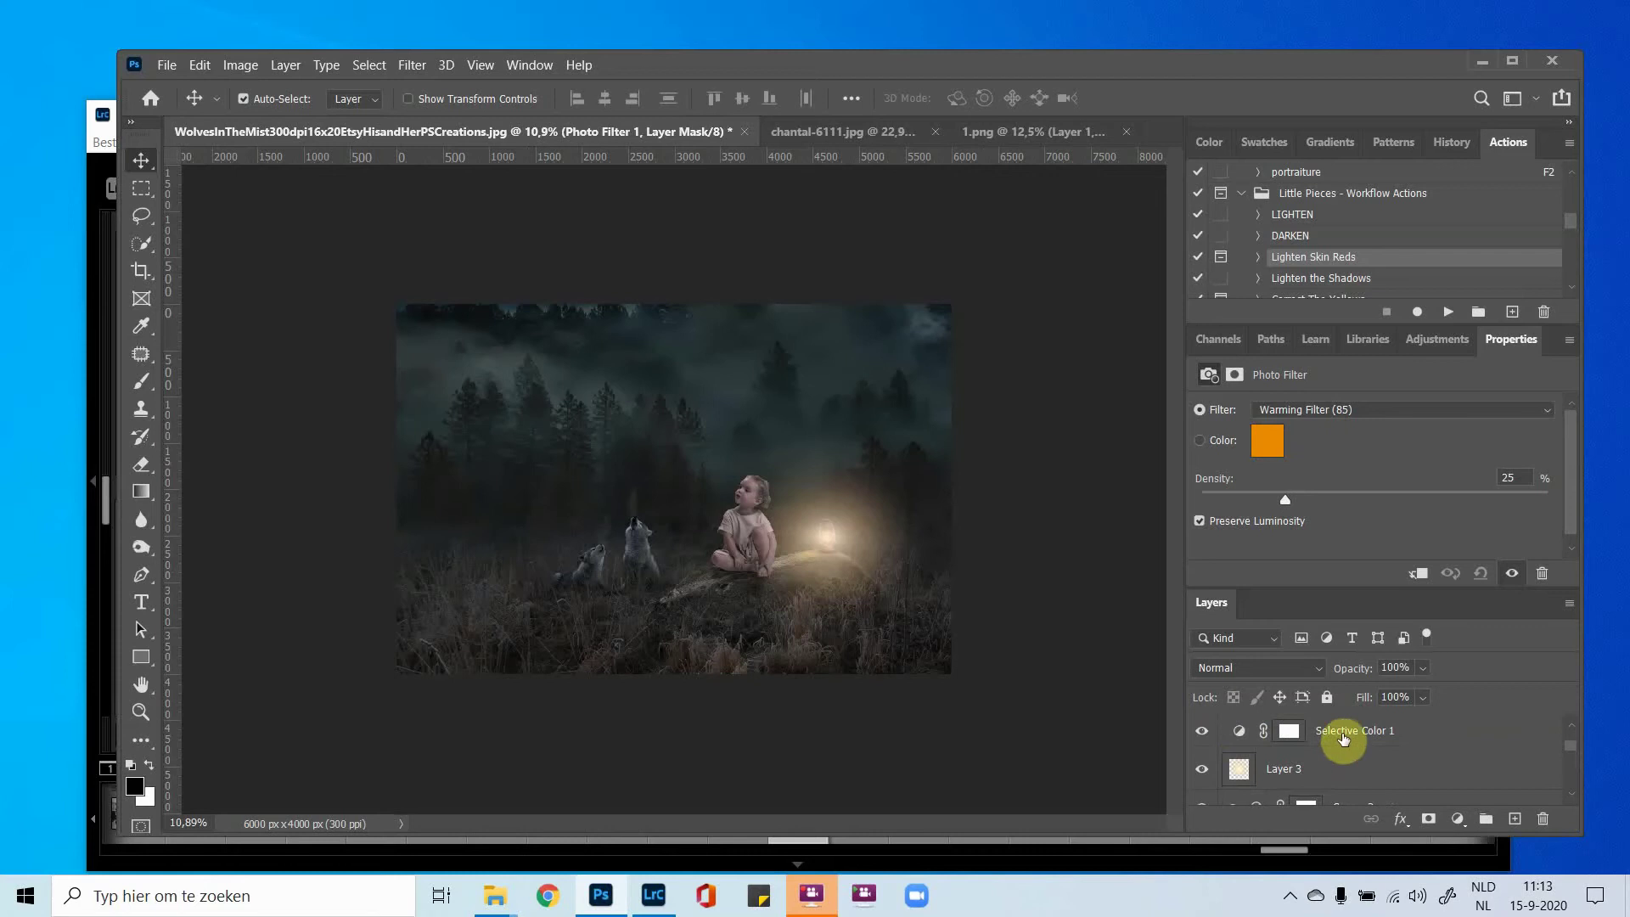
{"action": "mouse_move", "coordinate": [1346, 739]}
{"action": "left_mouse_down"}
{"action": "mouse_move", "coordinate": [1349, 825]}
{"action": "mouse_move", "coordinate": [1335, 823]}
{"action": "mouse_move", "coordinate": [1336, 753]}
{"action": "mouse_move", "coordinate": [1324, 775]}
{"action": "mouse_move", "coordinate": [1349, 732]}
{"action": "left_mouse_up"}
{"action": "scroll", "coordinate": [1349, 732], "scroll_direction": "up", "scroll_amount": 2}
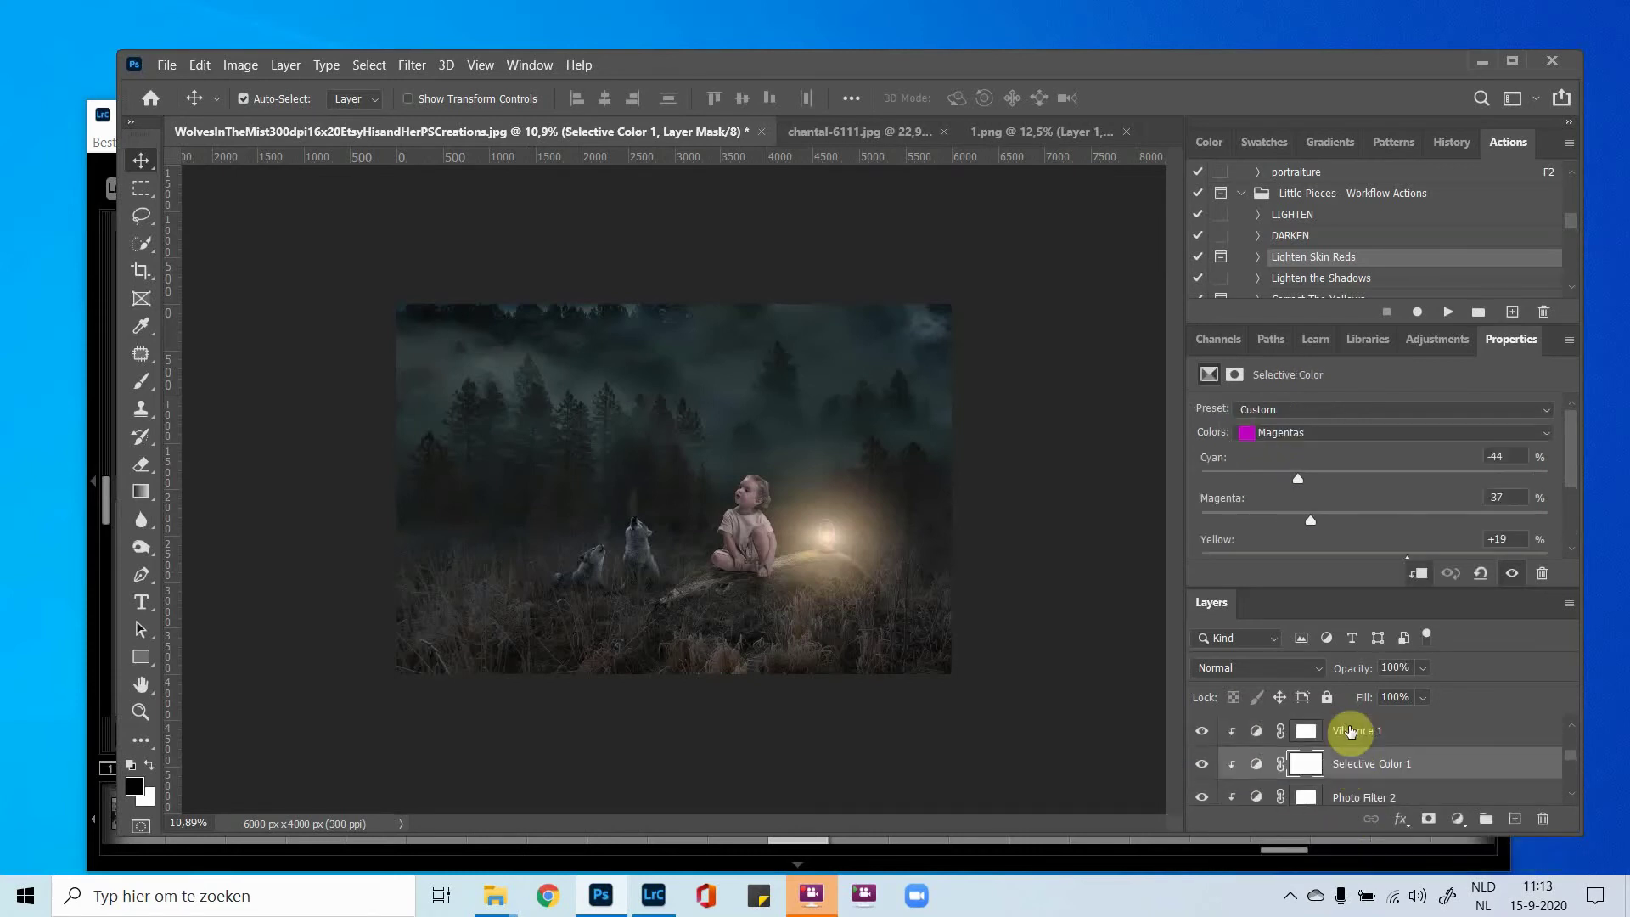
Compare the scene with the clipped Selective Color 1 adjustment hidden and shown, leaving it turned on.
{"action": "scroll", "coordinate": [1350, 731], "scroll_direction": "down", "scroll_amount": 2}
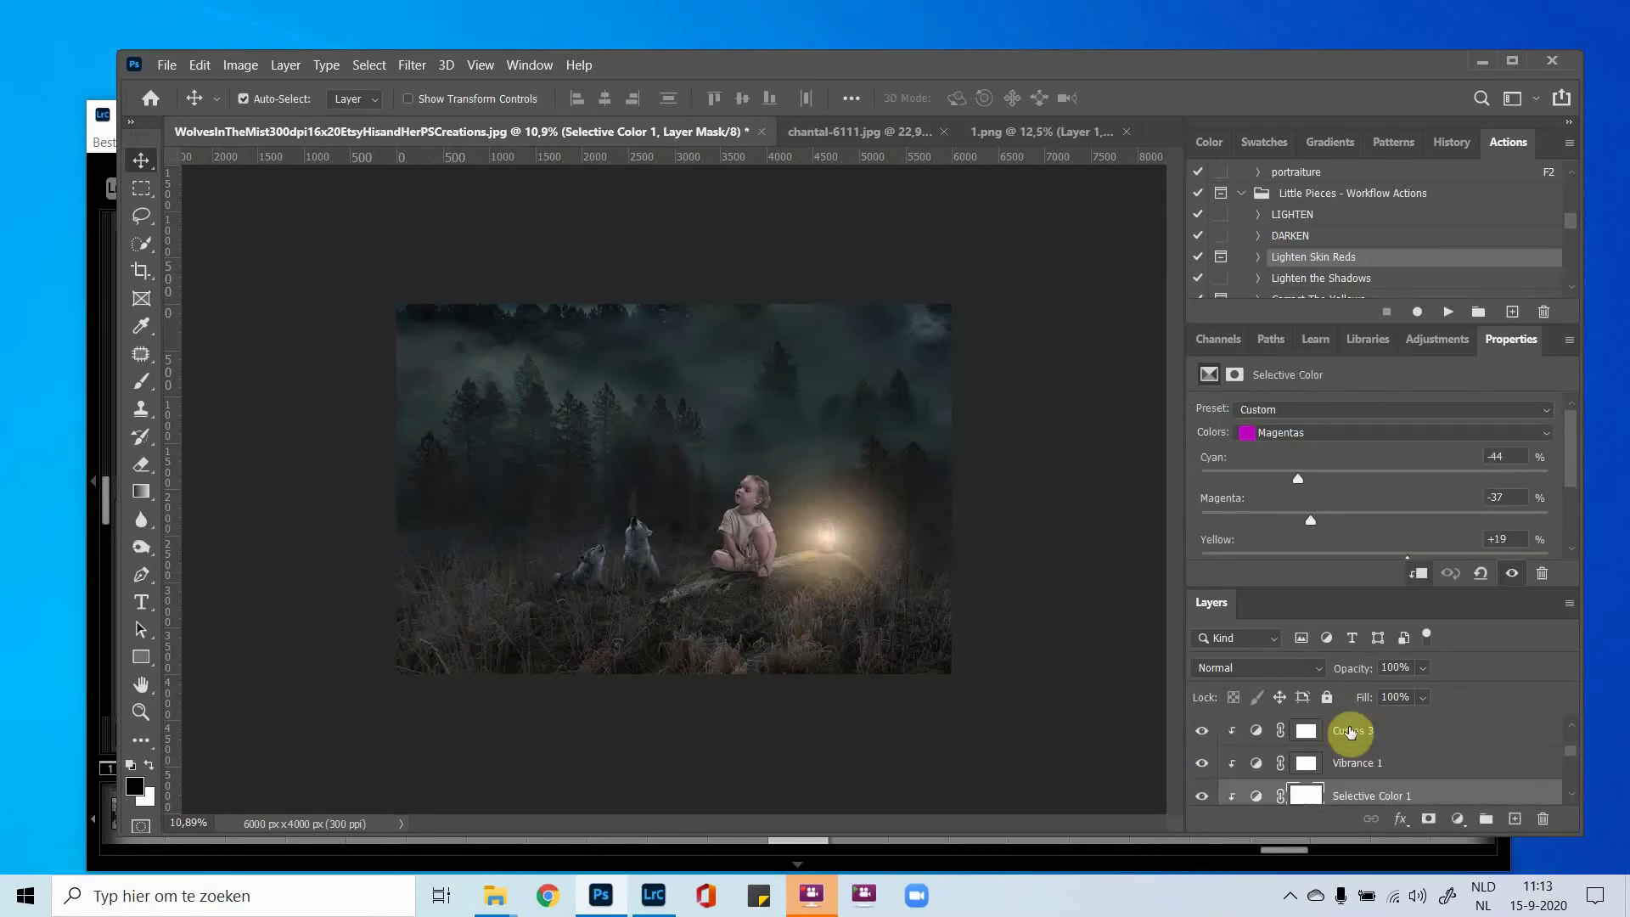
{"action": "scroll", "coordinate": [1349, 731], "scroll_direction": "down", "scroll_amount": 3}
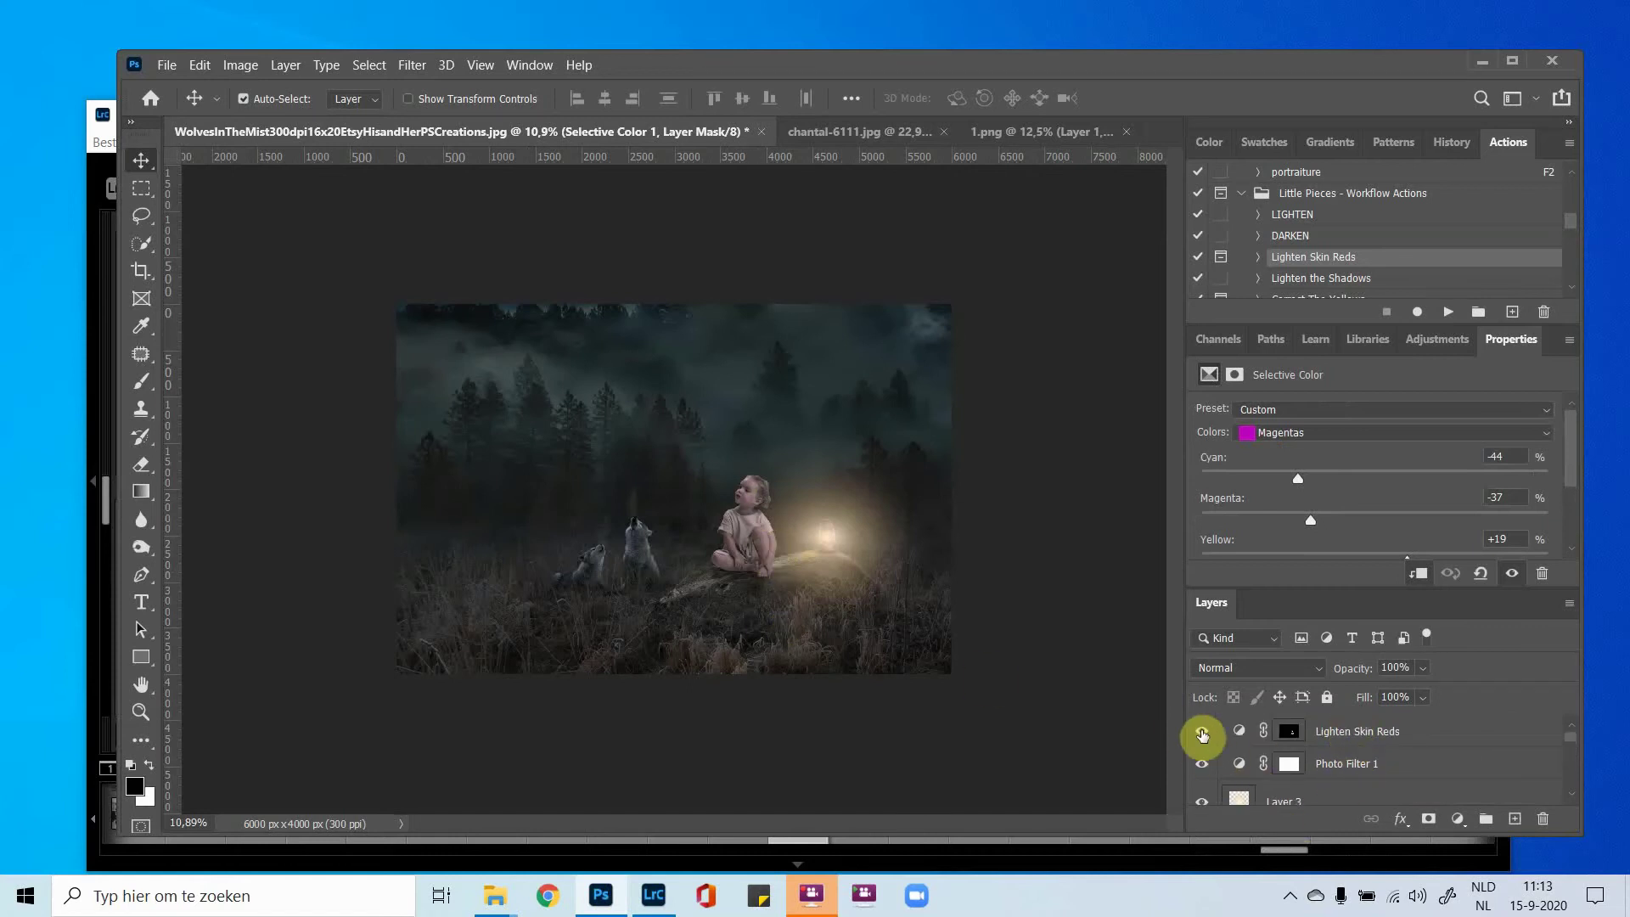
{"action": "scroll", "coordinate": [1244, 786], "scroll_direction": "down", "scroll_amount": 2}
{"action": "scroll", "coordinate": [1244, 786], "scroll_direction": "up", "scroll_amount": 4}
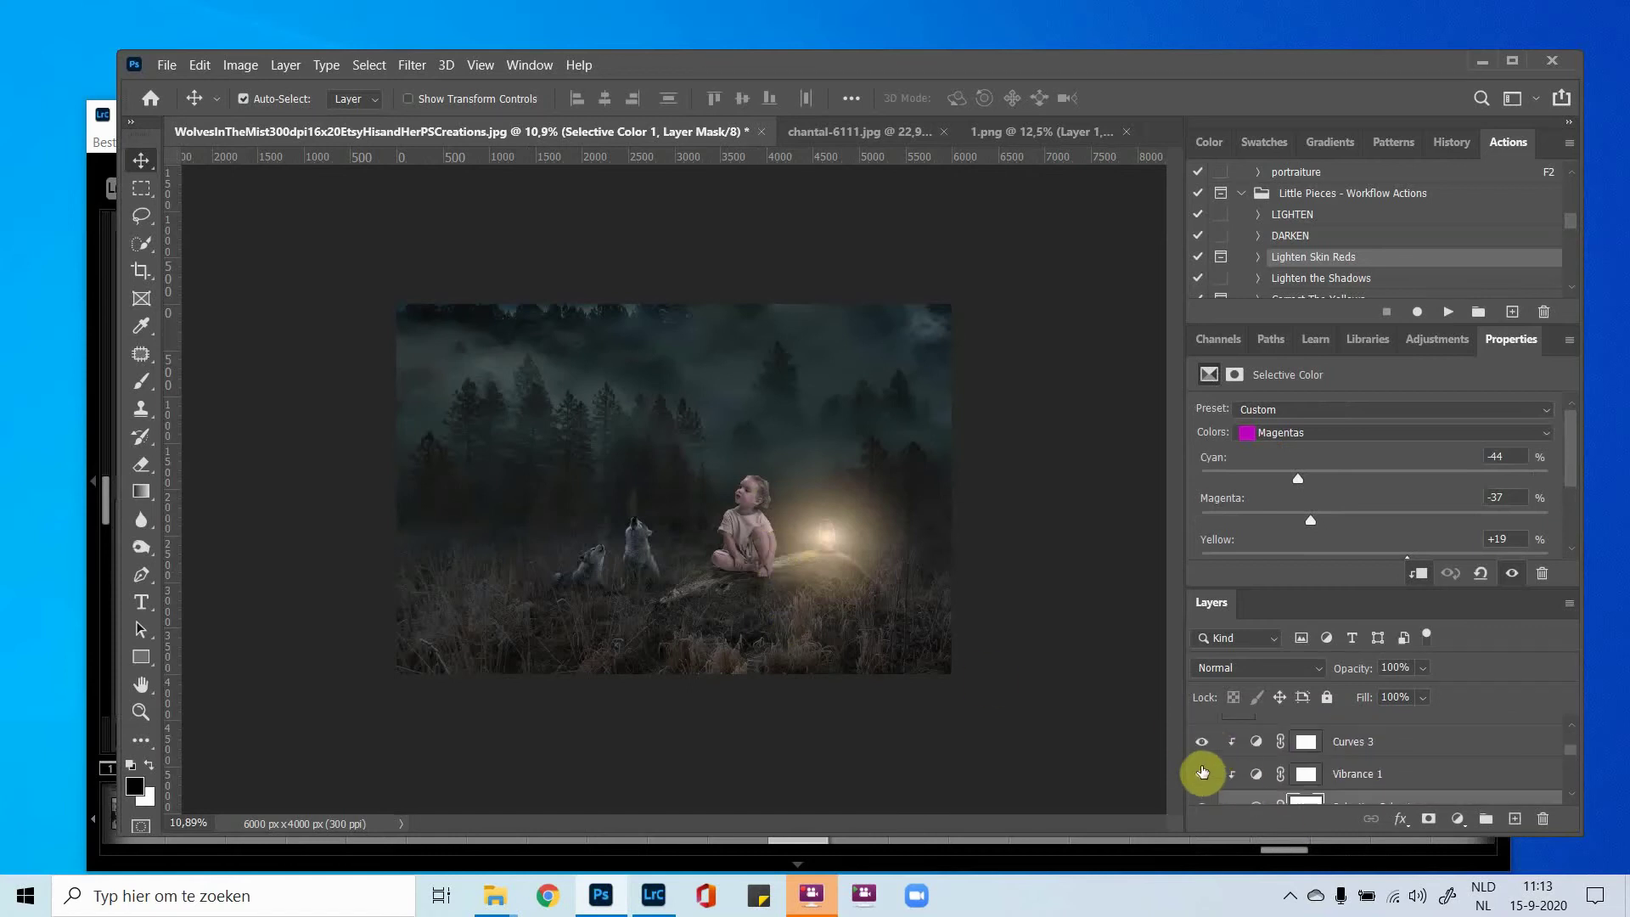
{"action": "left_click", "coordinate": [1200, 745]}
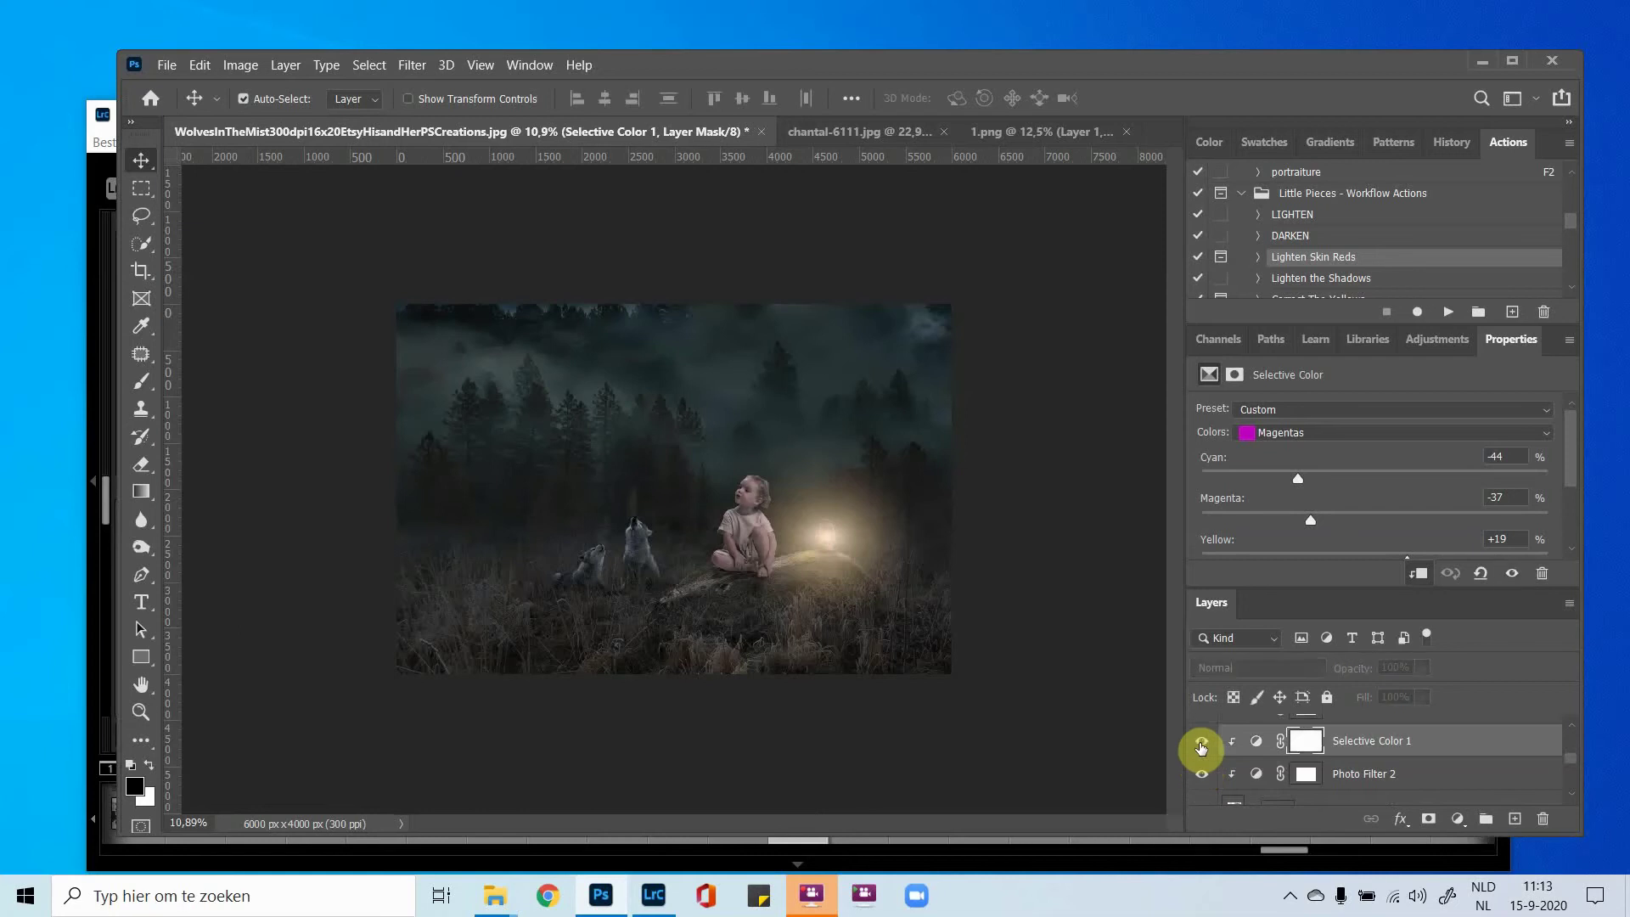
{"action": "left_click", "coordinate": [1201, 745]}
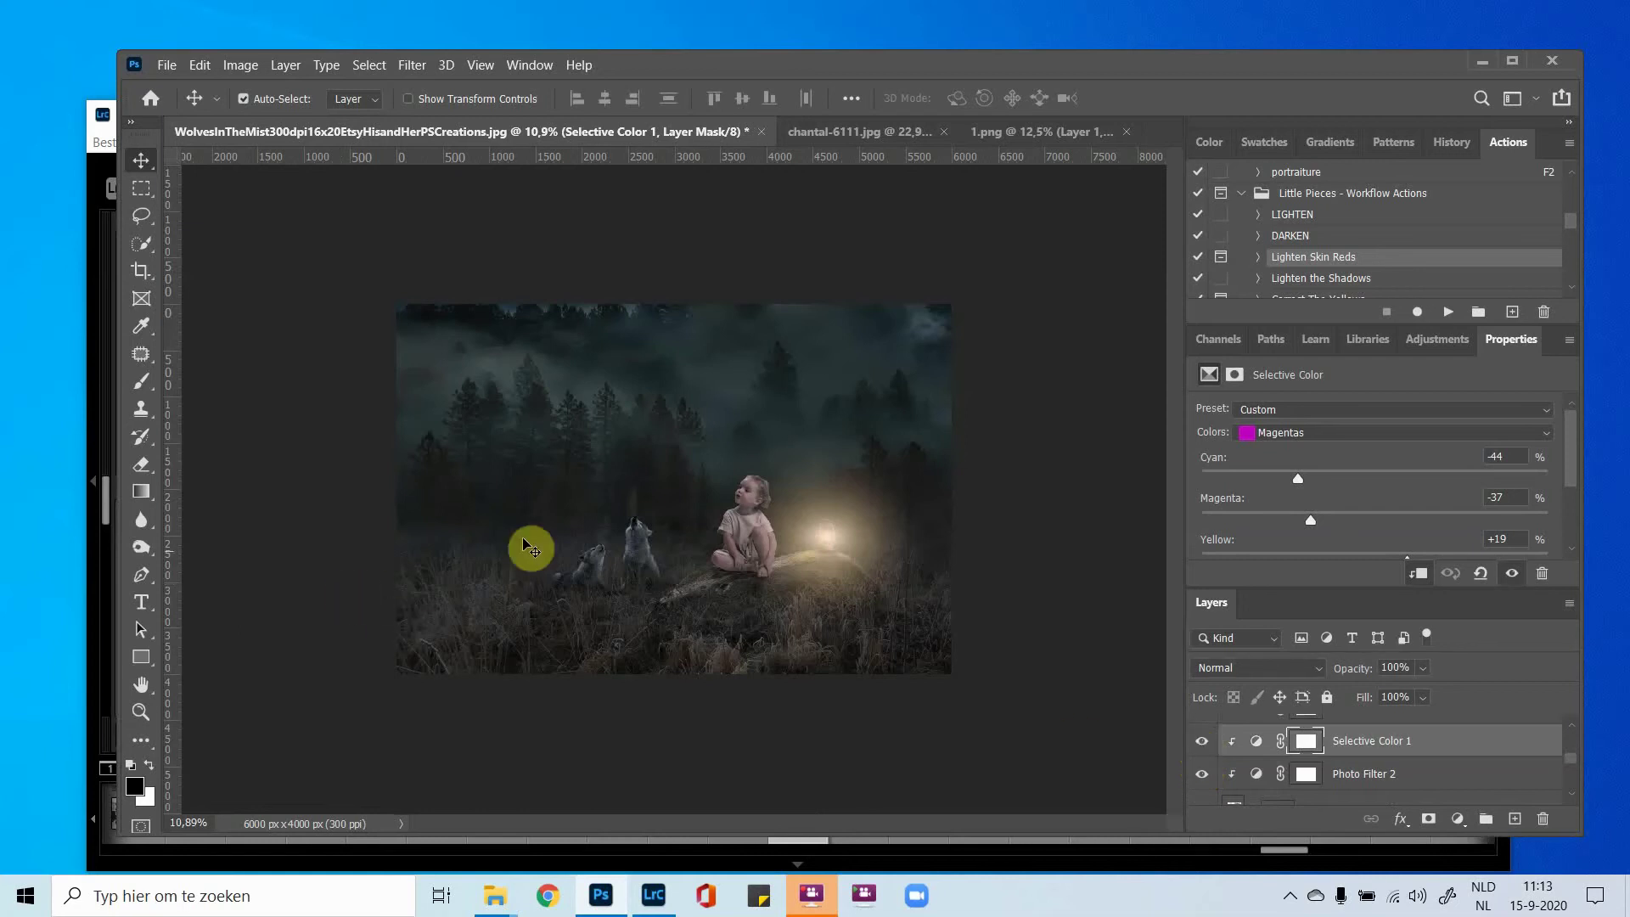
{"action": "scroll", "coordinate": [548, 480], "scroll_direction": "up", "scroll_amount": 3}
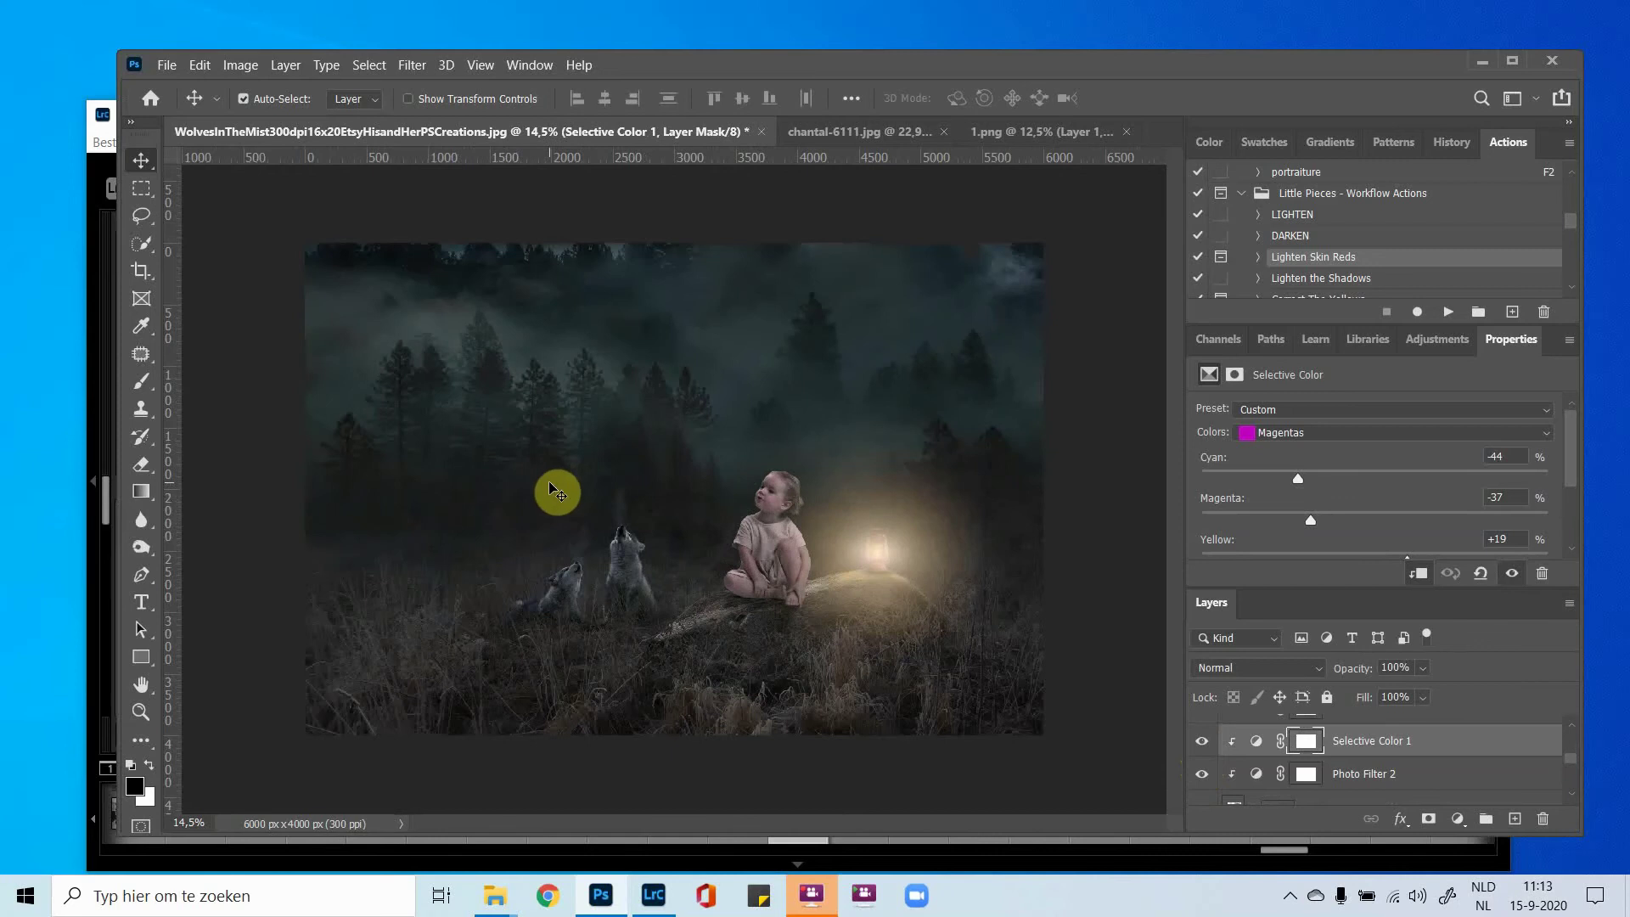
{"action": "scroll", "coordinate": [554, 488], "scroll_direction": "down", "scroll_amount": 1}
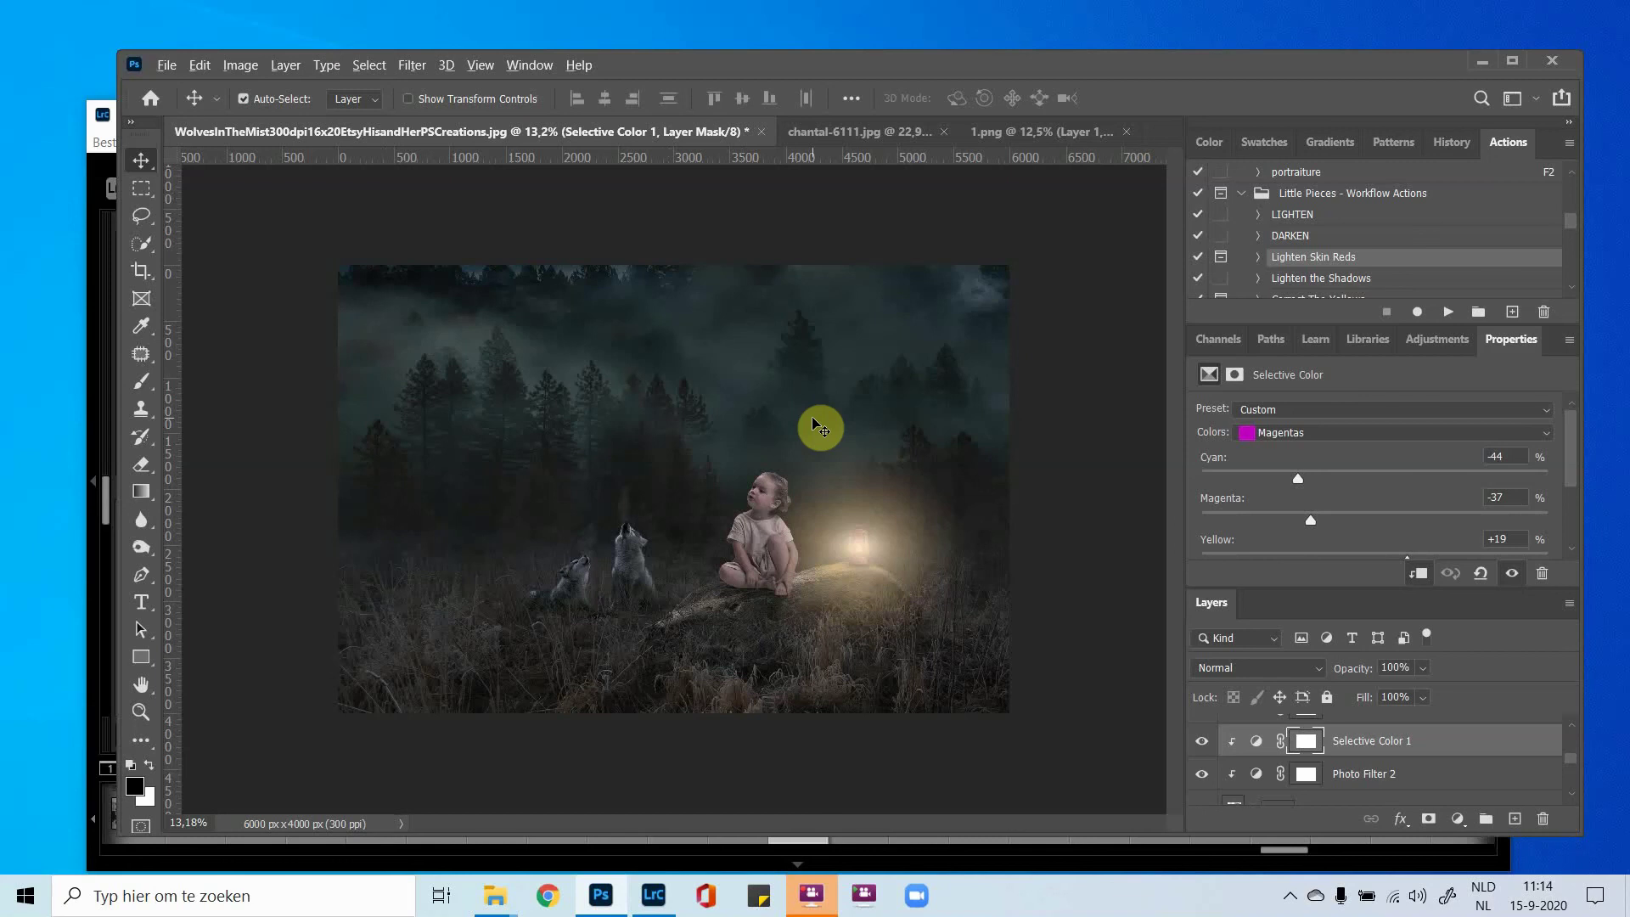
{"action": "scroll", "coordinate": [812, 424], "scroll_direction": "up", "scroll_amount": 2}
{"action": "scroll", "coordinate": [812, 422], "scroll_direction": "down", "scroll_amount": 1}
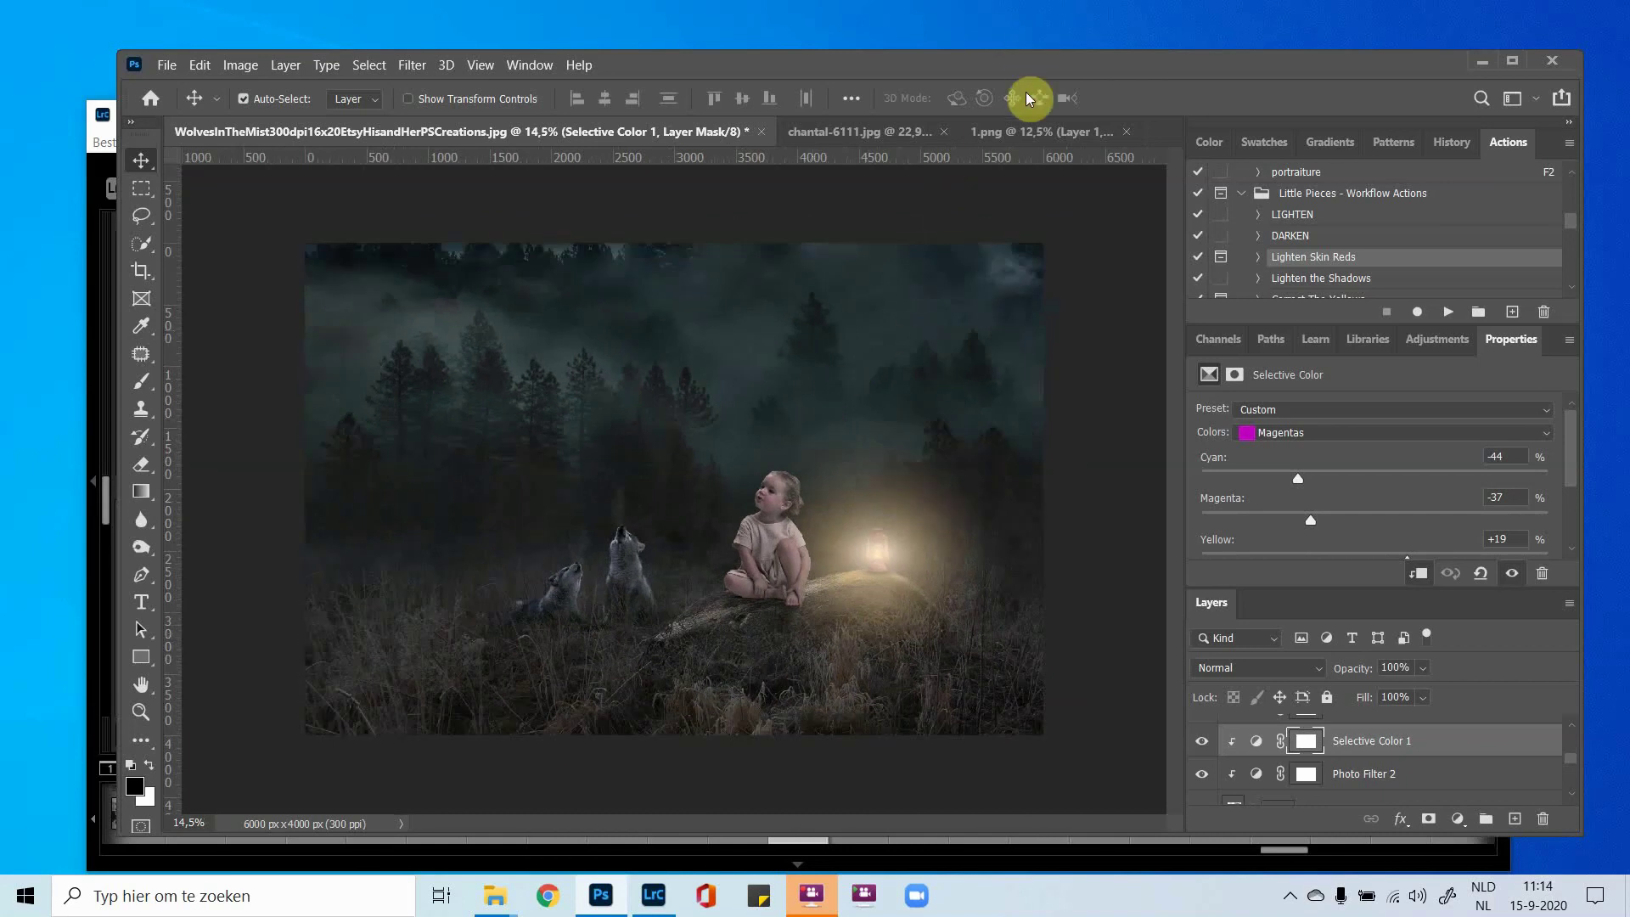
{"action": "left_click_drag", "start_coordinate": [1029, 72], "coordinate": [1000, 42]}
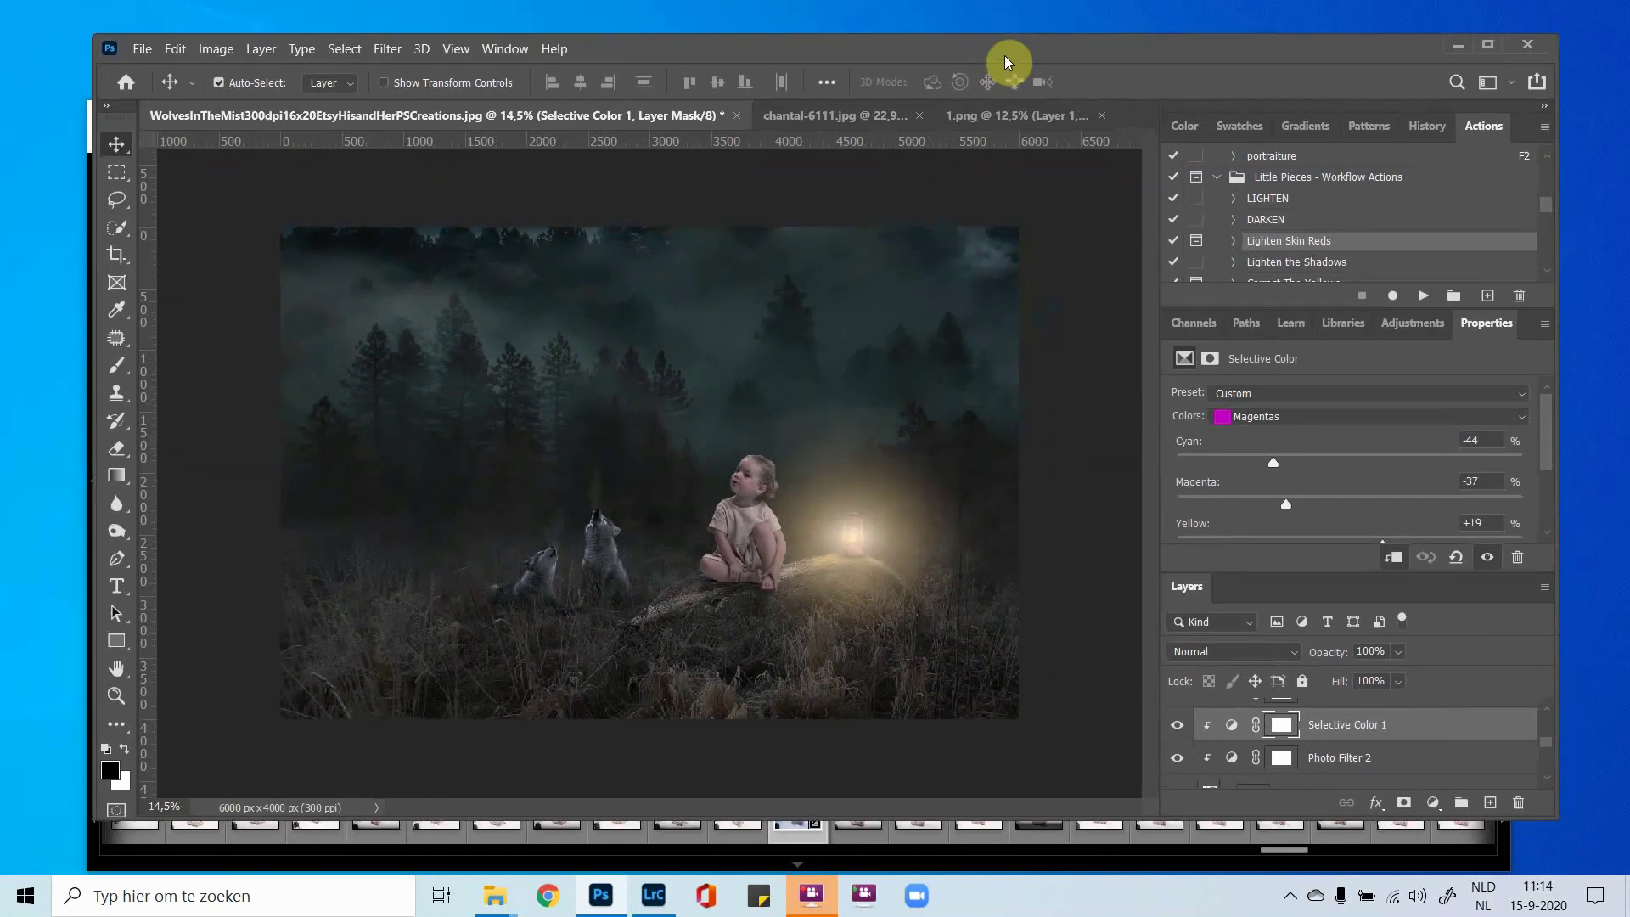